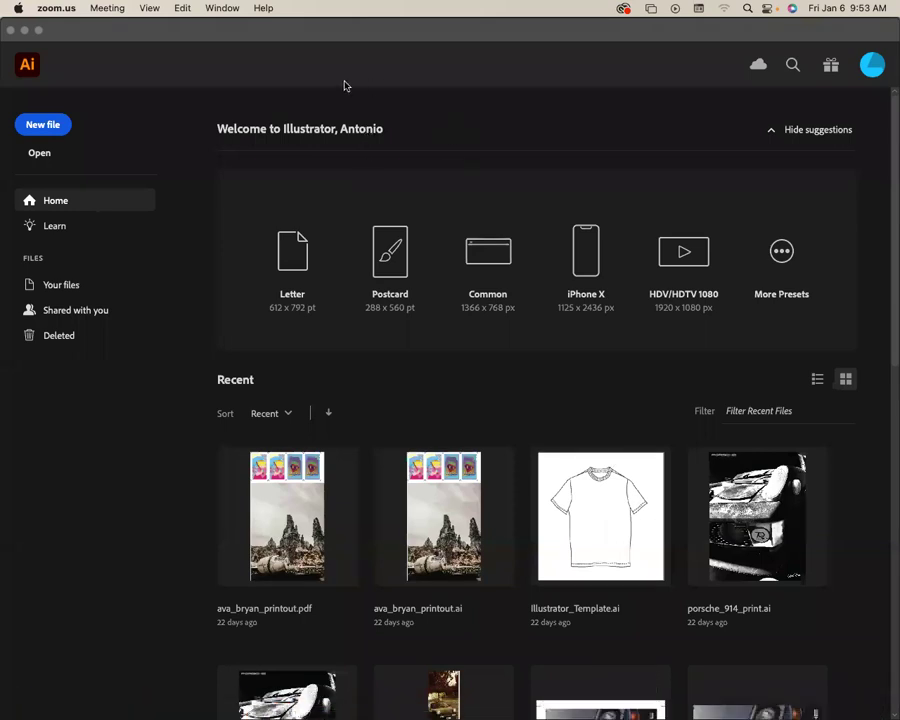
Move Illustrator's Home window down and bring the Photoshop stormtrooper photo to the front.
{"action": "left_click", "coordinate": [243, 33]}
{"action": "left_click_drag", "start_coordinate": [257, 34], "coordinate": [195, 247]}
{"action": "left_click", "coordinate": [309, 33]}
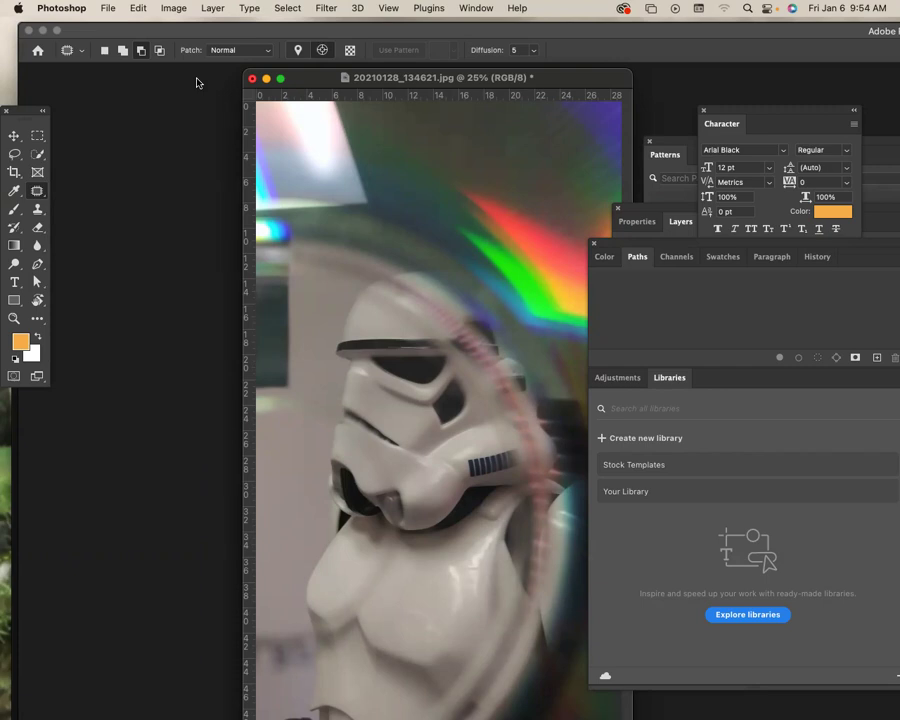
Shift the stormtrooper photo window to the top left, then return to Illustrator's Home screen.
{"action": "left_click_drag", "start_coordinate": [312, 83], "coordinate": [285, 81]}
{"action": "left_click_drag", "start_coordinate": [521, 79], "coordinate": [513, 37]}
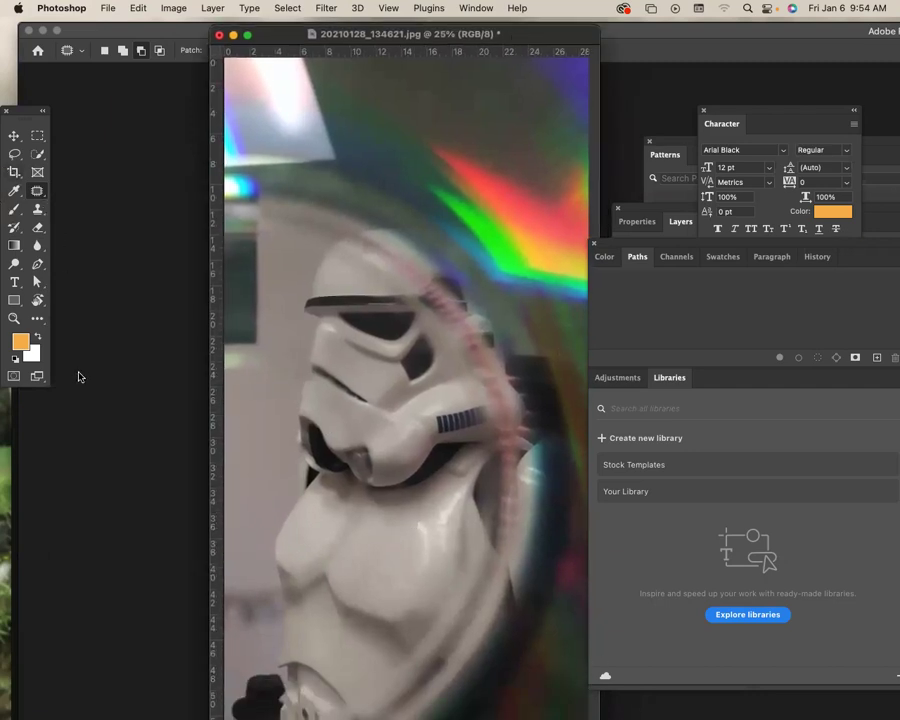
{"action": "mouse_move", "coordinate": [112, 710]}
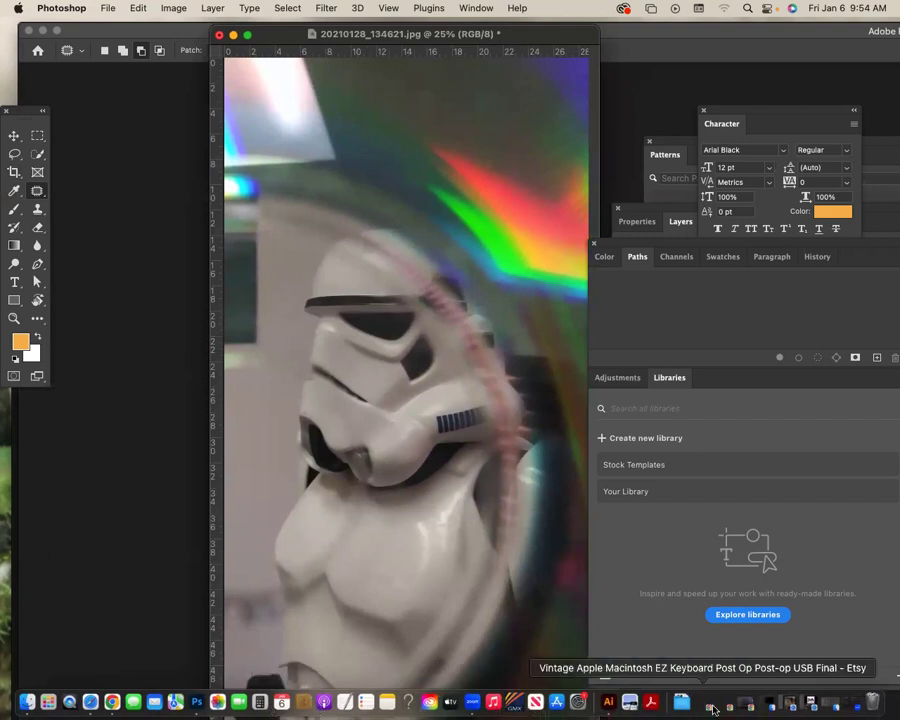
{"action": "left_click", "coordinate": [608, 703]}
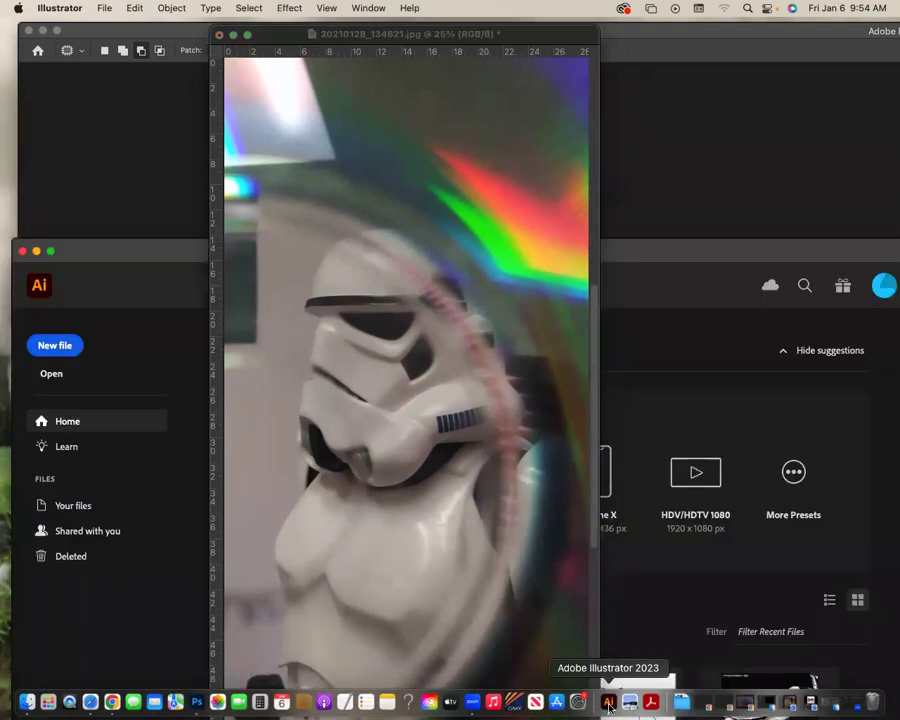
Create a new blank Letter-size print document measured in inches.
{"action": "left_click_drag", "start_coordinate": [388, 251], "coordinate": [351, 39]}
{"action": "left_click", "coordinate": [43, 135]}
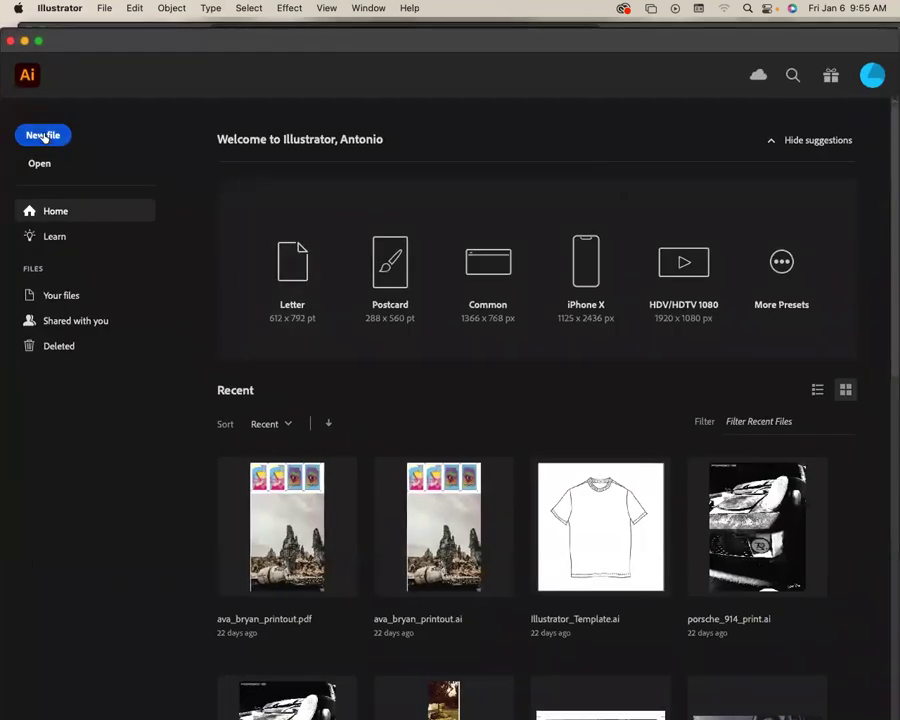
{"action": "left_click_drag", "start_coordinate": [578, 86], "coordinate": [194, 91]}
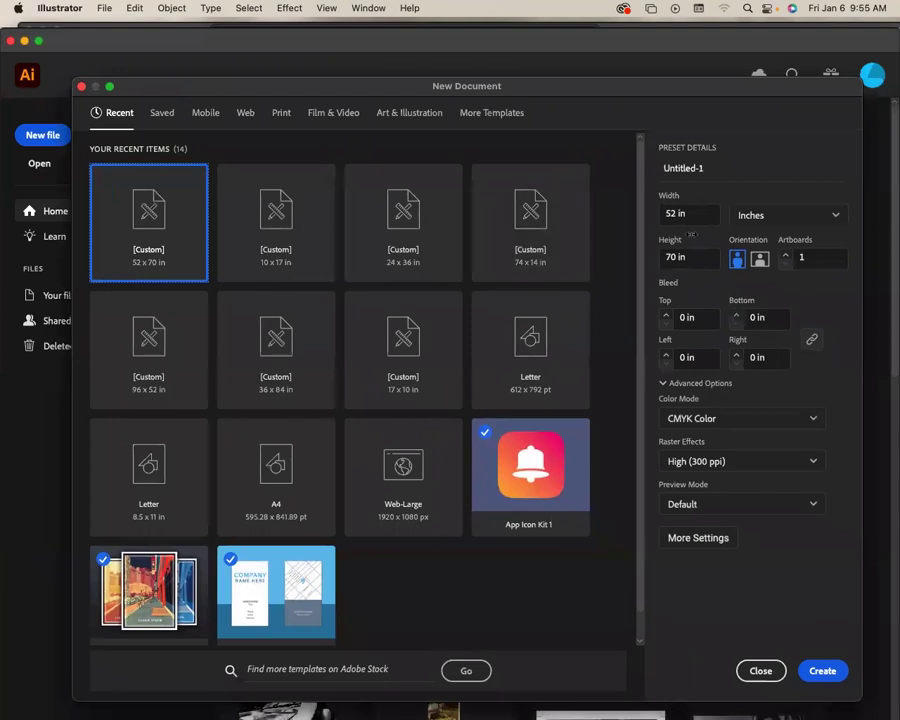
{"action": "left_click", "coordinate": [280, 113]}
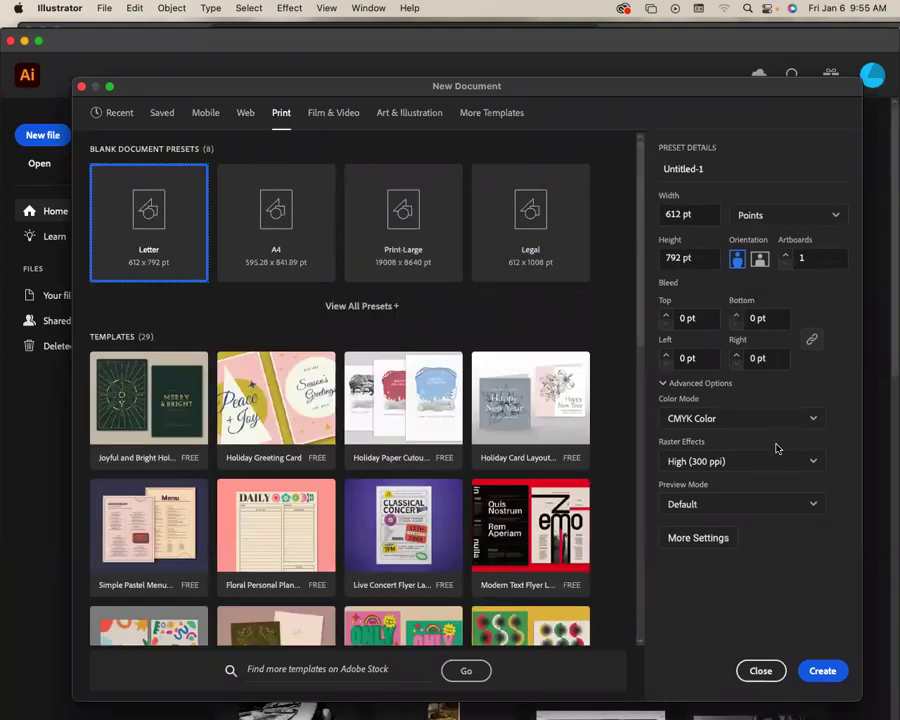
{"action": "left_click", "coordinate": [778, 218]}
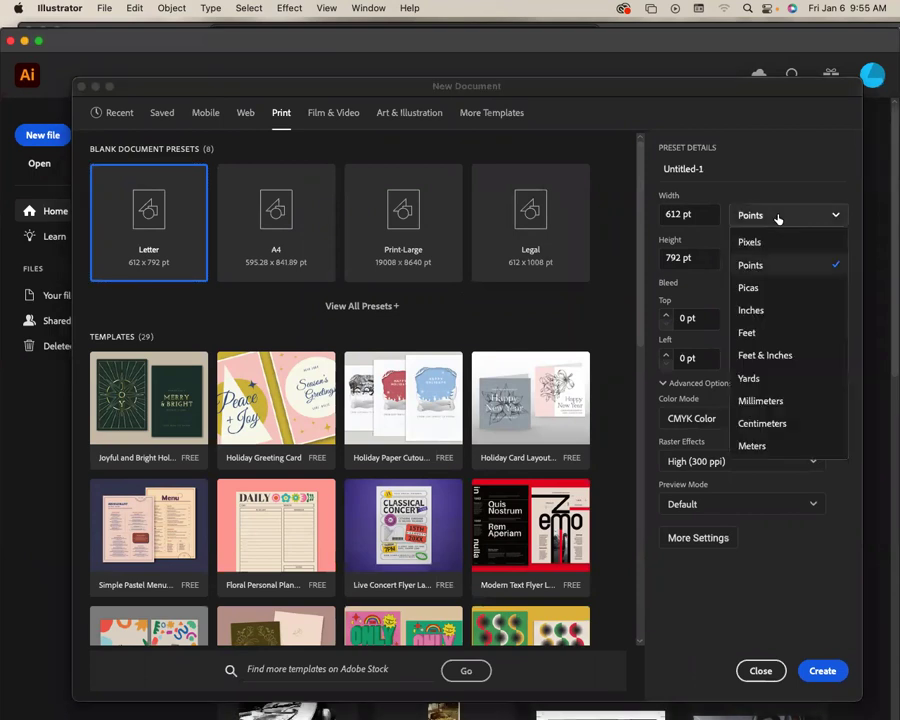
{"action": "left_click", "coordinate": [759, 310]}
{"action": "left_click", "coordinate": [820, 671]}
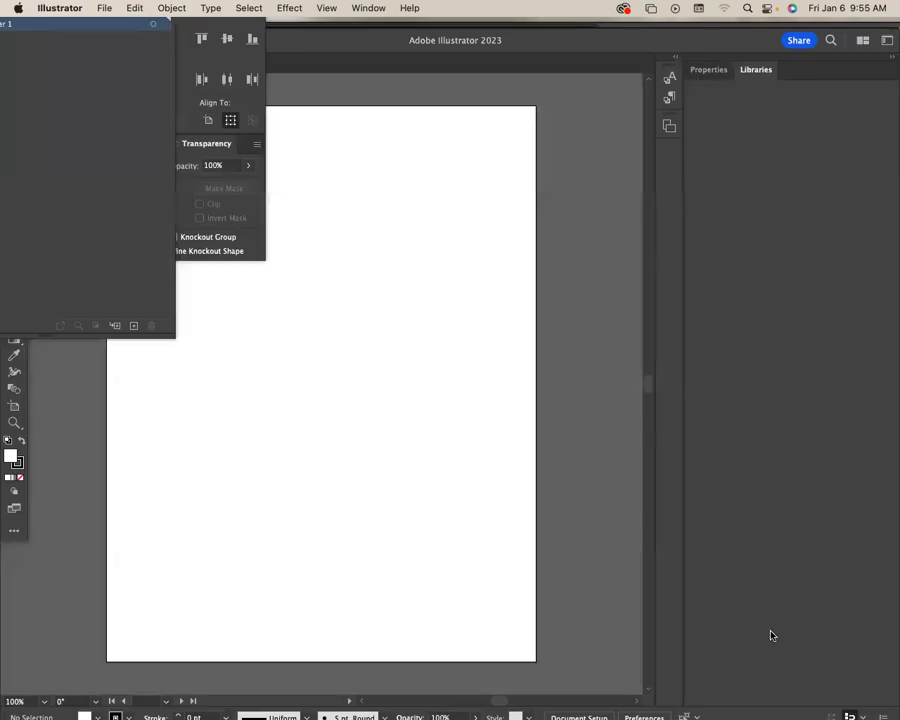
Move the Untitled-1 window beside the Photoshop photo and expand the Tools panel.
{"action": "left_click_drag", "start_coordinate": [291, 46], "coordinate": [491, 57]}
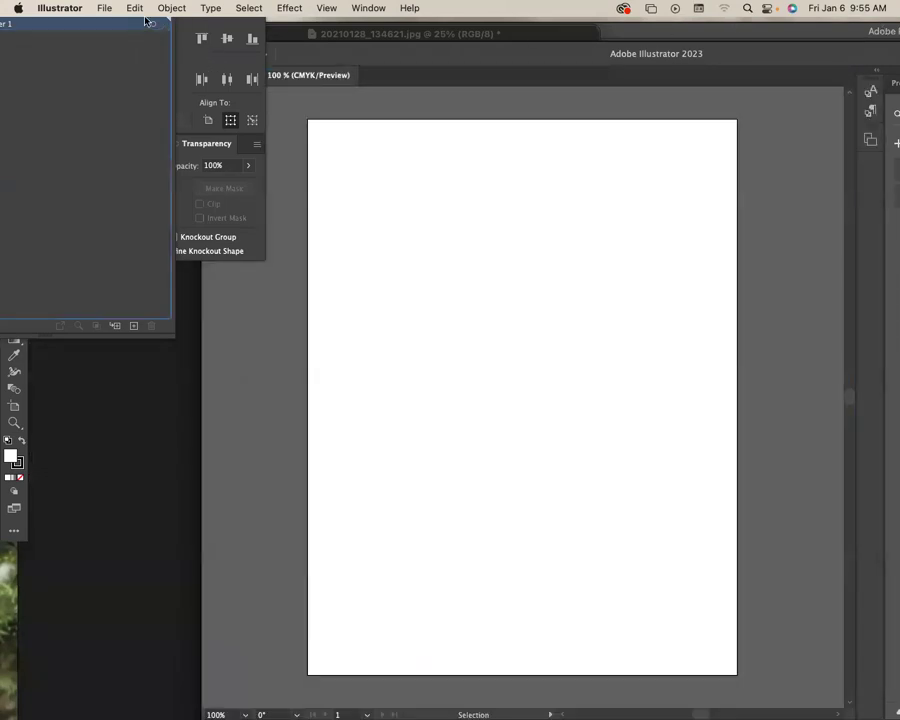
{"action": "left_click_drag", "start_coordinate": [384, 54], "coordinate": [457, 58]}
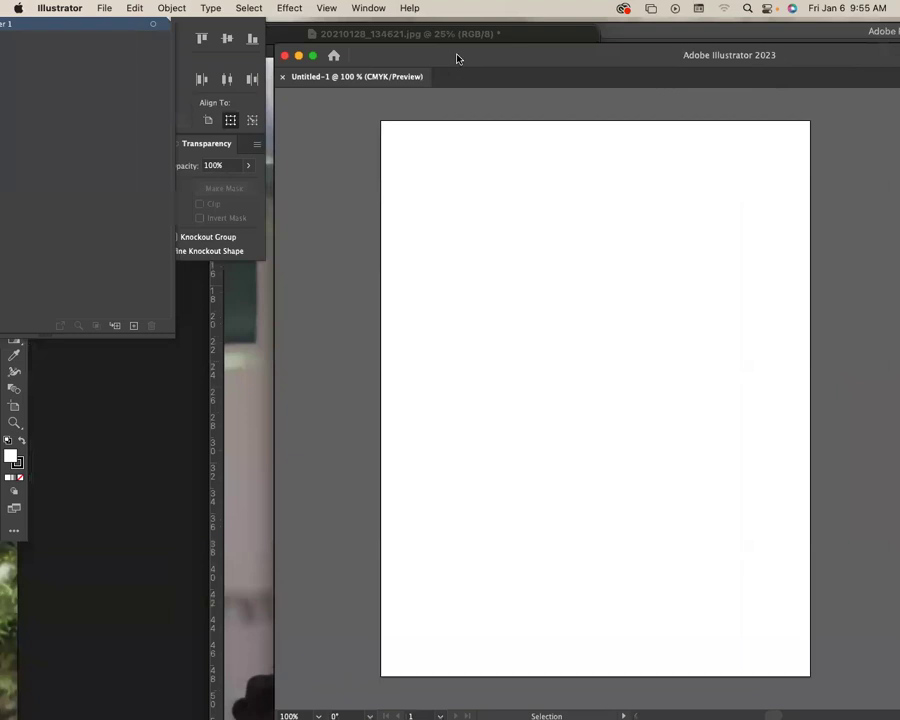
{"action": "left_click", "coordinate": [18, 368]}
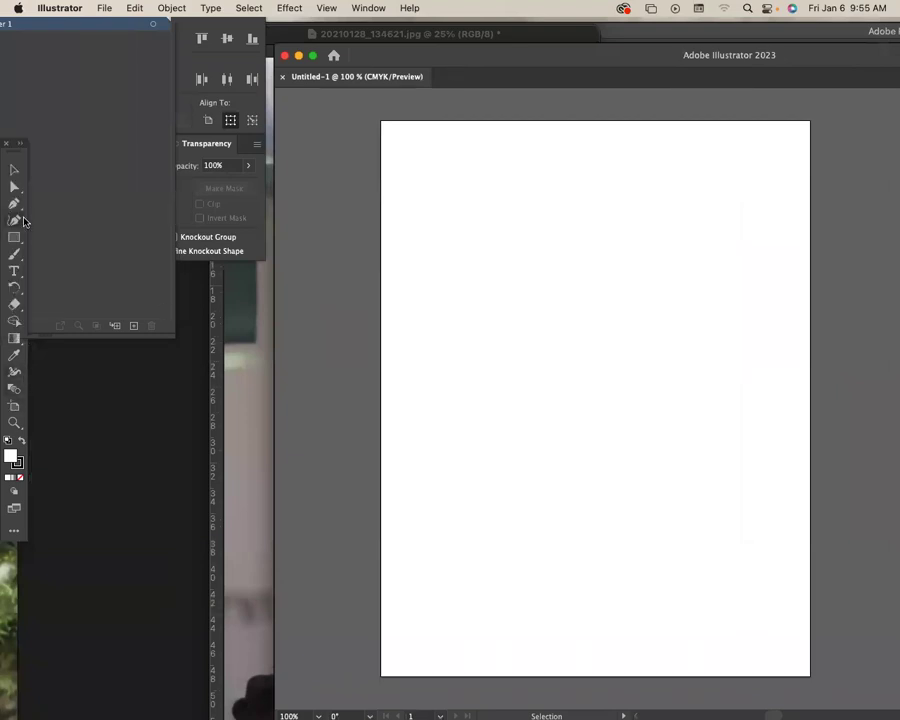
Add a text object near the page's top left and enlarge it.
{"action": "left_click", "coordinate": [15, 272]}
{"action": "left_click", "coordinate": [430, 167]}
{"action": "type", "text": "RA"}
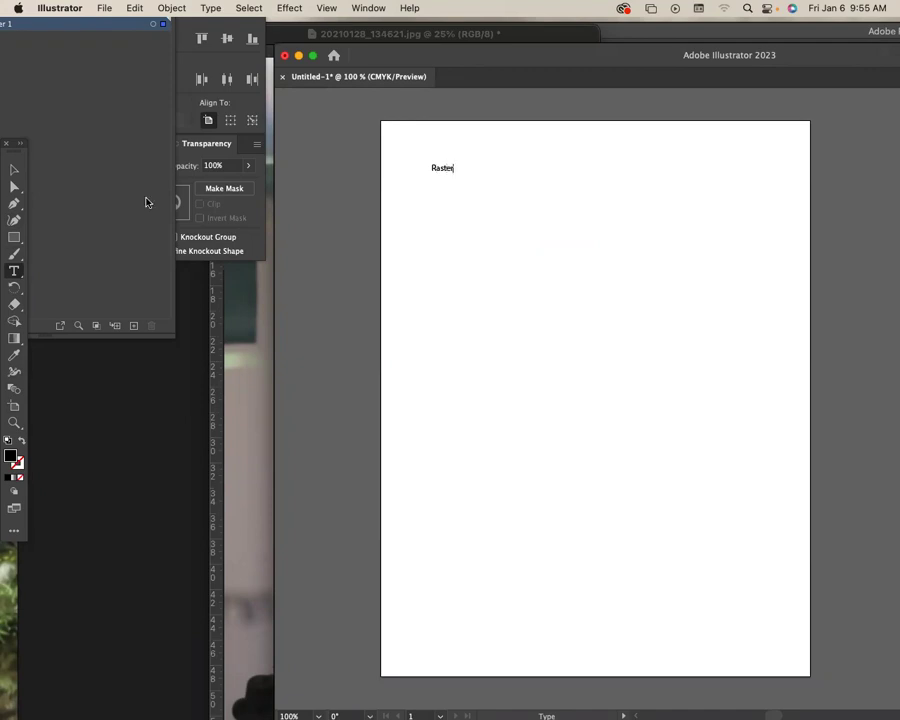
{"action": "left_click", "coordinate": [14, 170]}
{"action": "left_click_drag", "start_coordinate": [452, 176], "coordinate": [544, 452]}
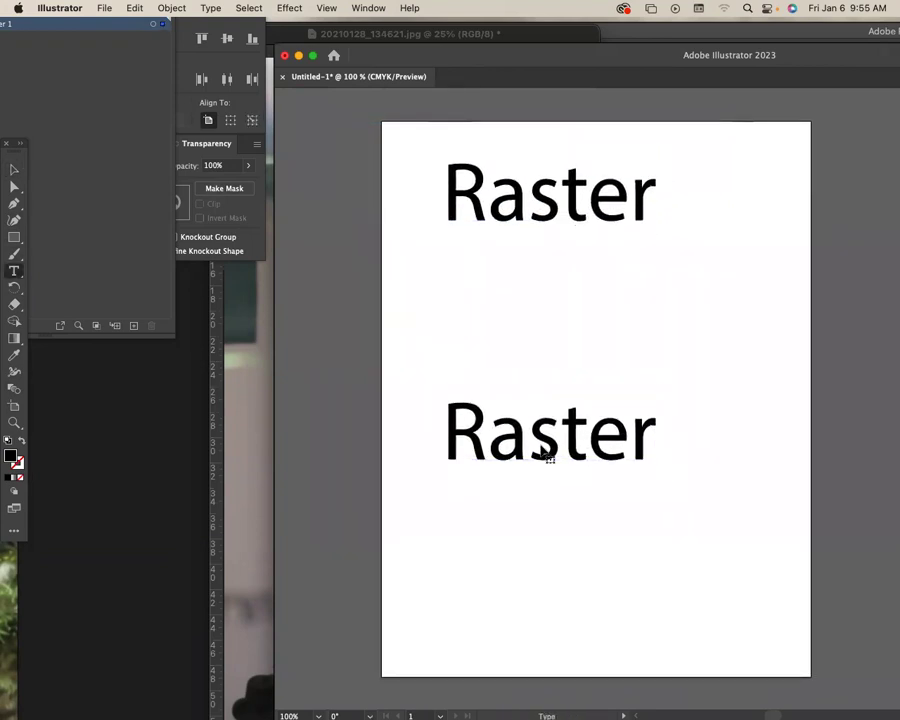
Retype the copy as VECTOR and the original as RASTER, then move VECTOR up beneath RASTER.
{"action": "double_click", "coordinate": [544, 452]}
{"action": "type", "text": "VE"}
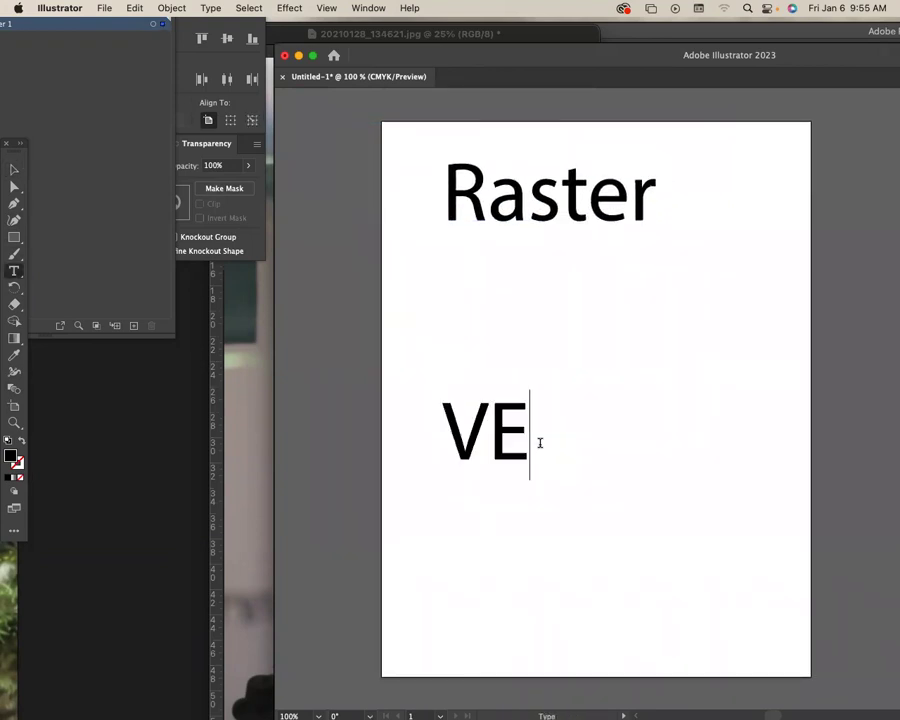
{"action": "type", "text": "CTOR"}
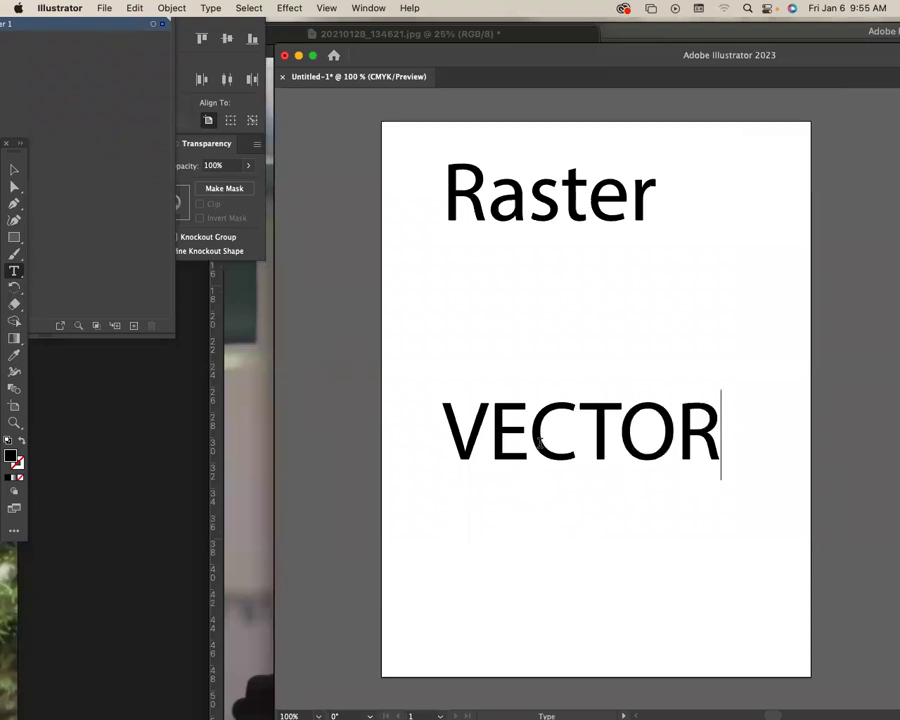
{"action": "double_click", "coordinate": [480, 192]}
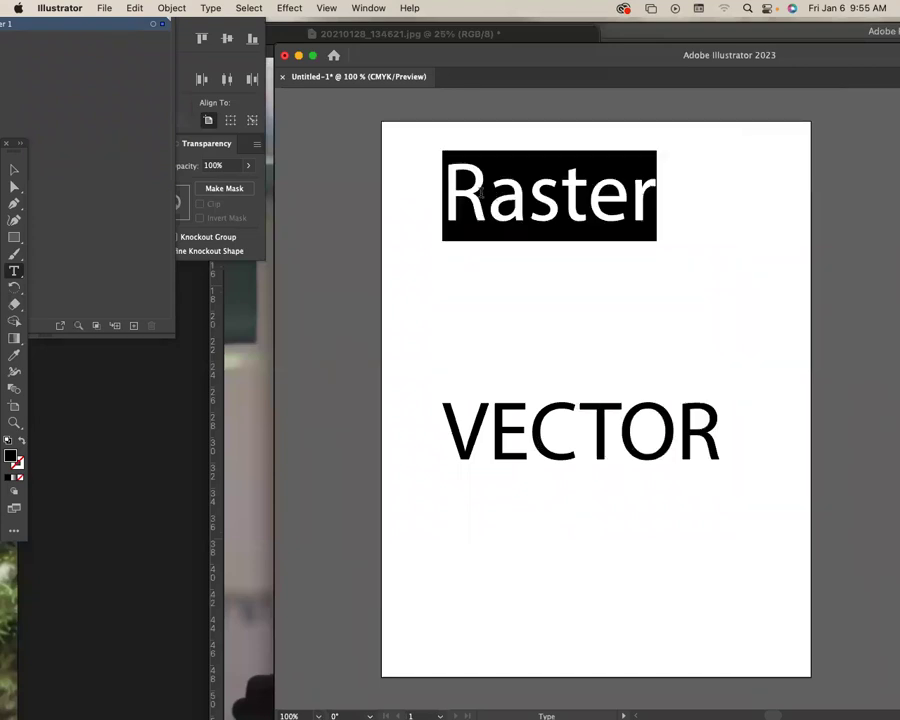
{"action": "type", "text": "RaStwe"}
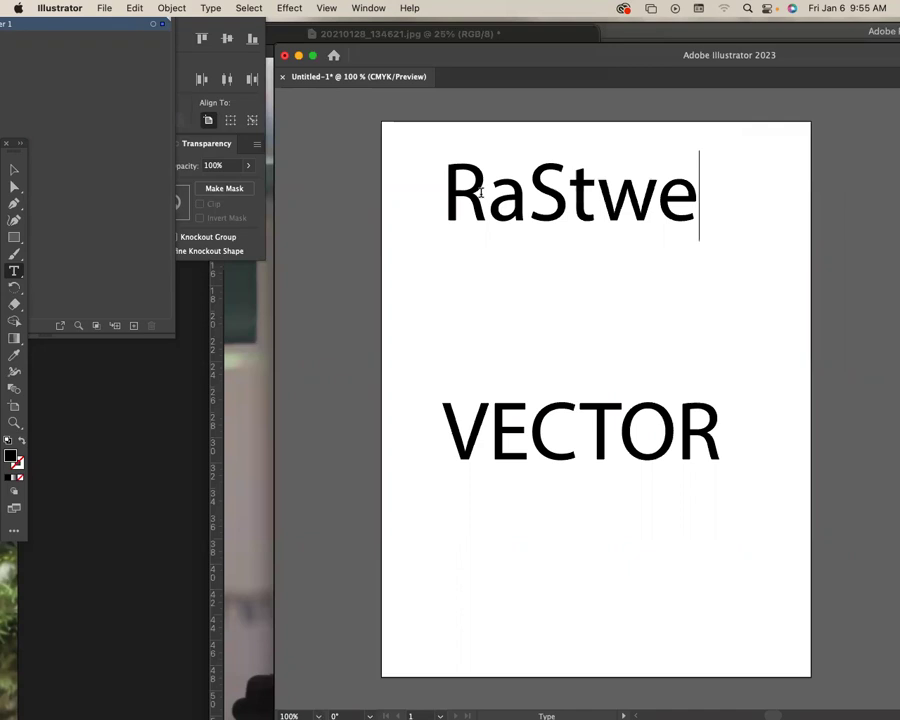
{"action": "key", "text": "BackSpace"}
{"action": "key", "text": "BackSpace"}
{"action": "key", "text": "BackSpace"}
{"action": "key", "text": "BackSpace"}
{"action": "key", "text": "BackSpace"}
{"action": "type", "text": "ASter"}
{"action": "key", "text": "BackSpace"}
{"action": "key", "text": "BackSpace"}
{"action": "key", "text": "BackSpace"}
{"action": "type", "text": "TER"}
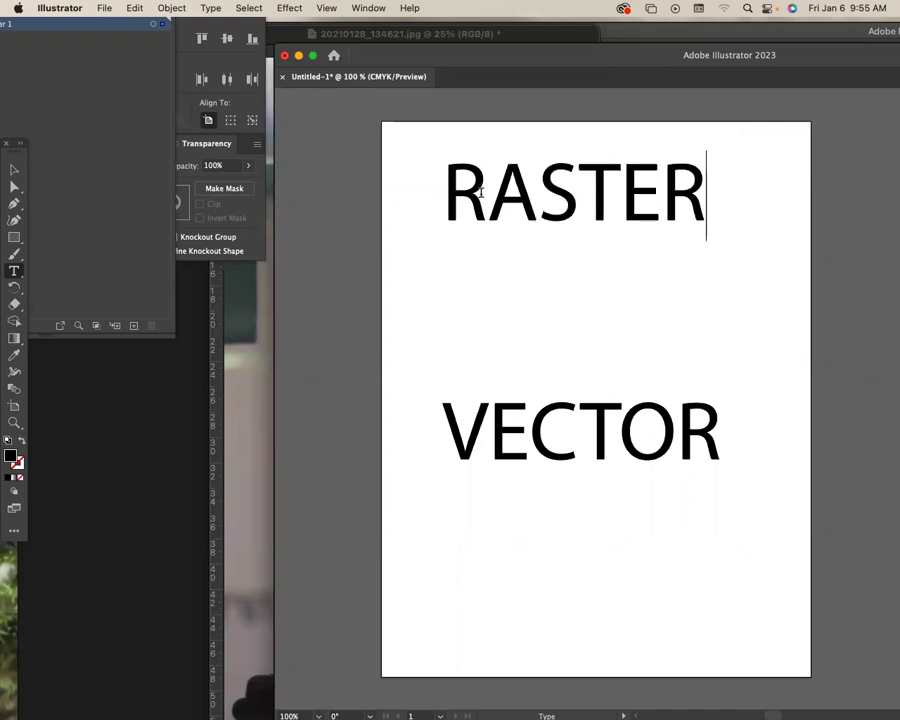
{"action": "key", "text": "Escape"}
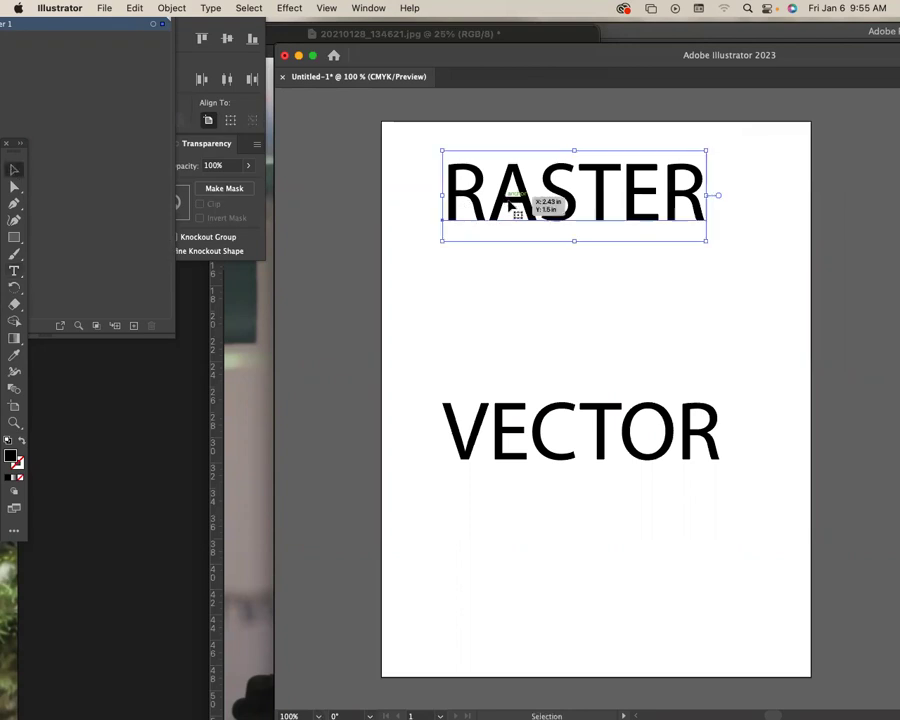
{"action": "mouse_move", "coordinate": [541, 456]}
{"action": "left_mouse_down"}
{"action": "mouse_move", "coordinate": [541, 510]}
{"action": "mouse_move", "coordinate": [534, 460]}
{"action": "left_mouse_up"}
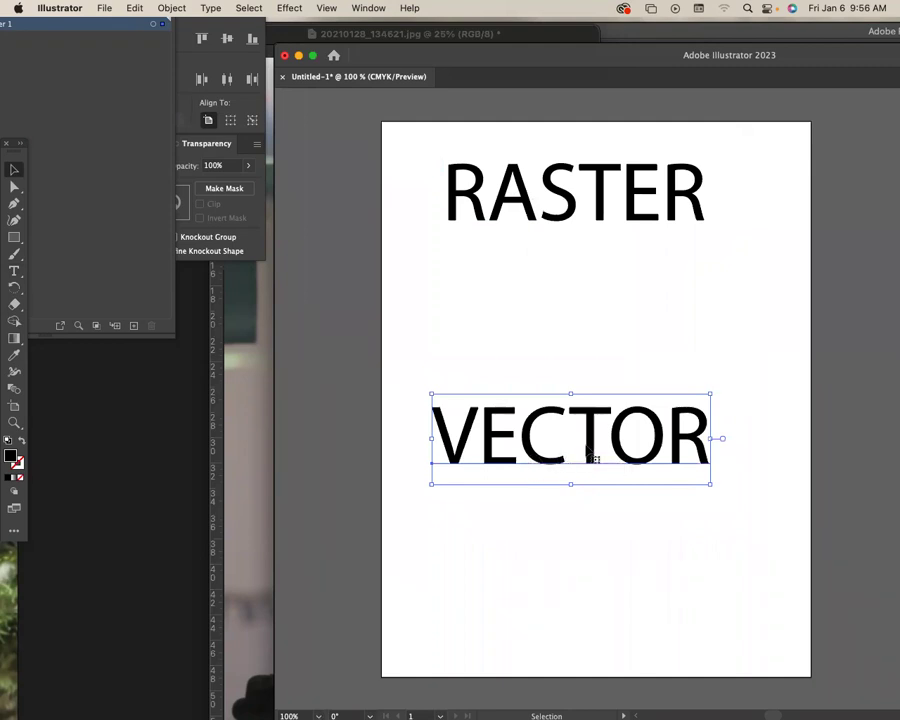
{"action": "left_click_drag", "start_coordinate": [592, 448], "coordinate": [602, 335]}
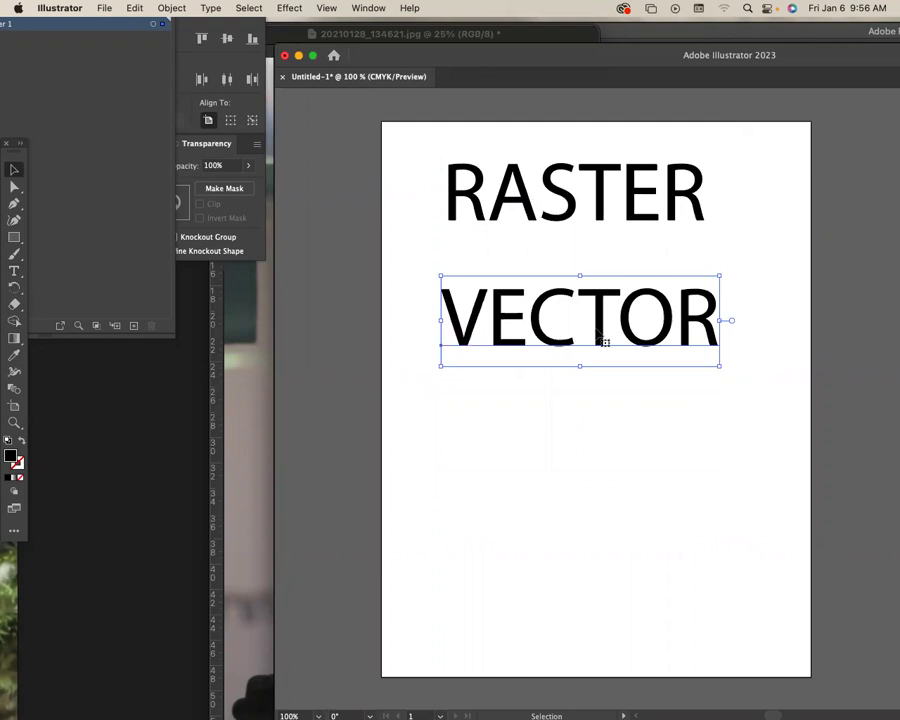
Add a second line 'Graphics' under VECTOR.
{"action": "key", "text": "t"}
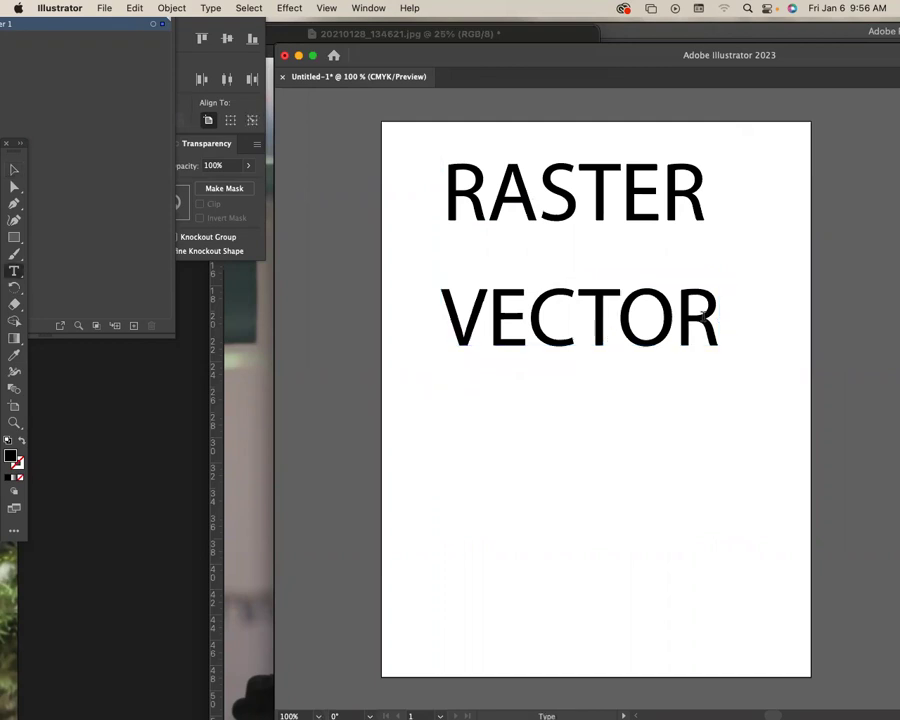
{"action": "left_click", "coordinate": [713, 316]}
{"action": "key", "text": "Return"}
{"action": "type", "text": "Graphics"}
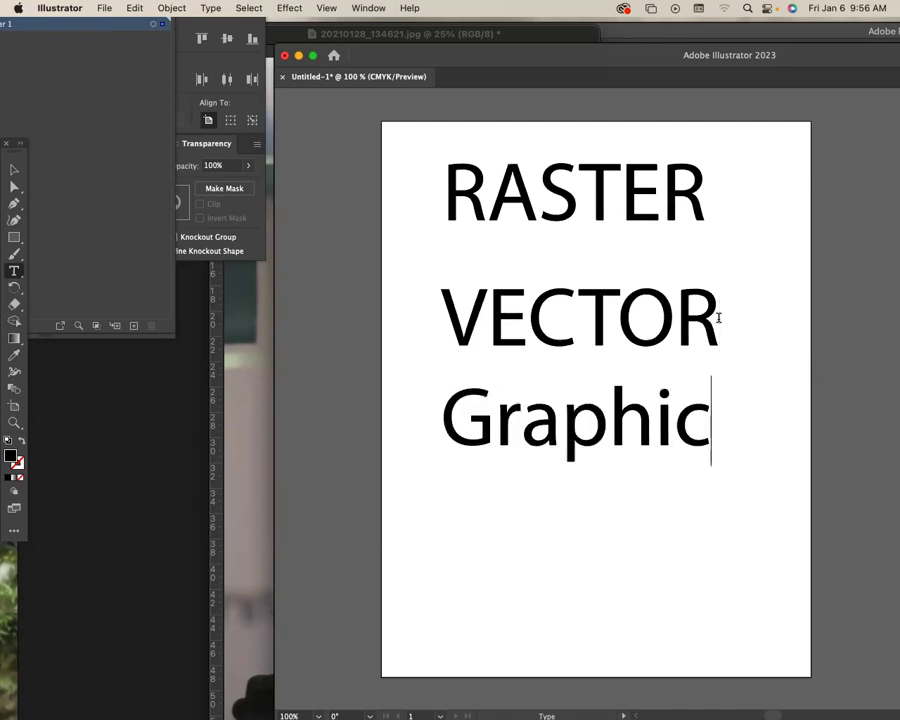
Add a second line 'Graphics' under RASTER.
{"action": "left_click", "coordinate": [700, 180]}
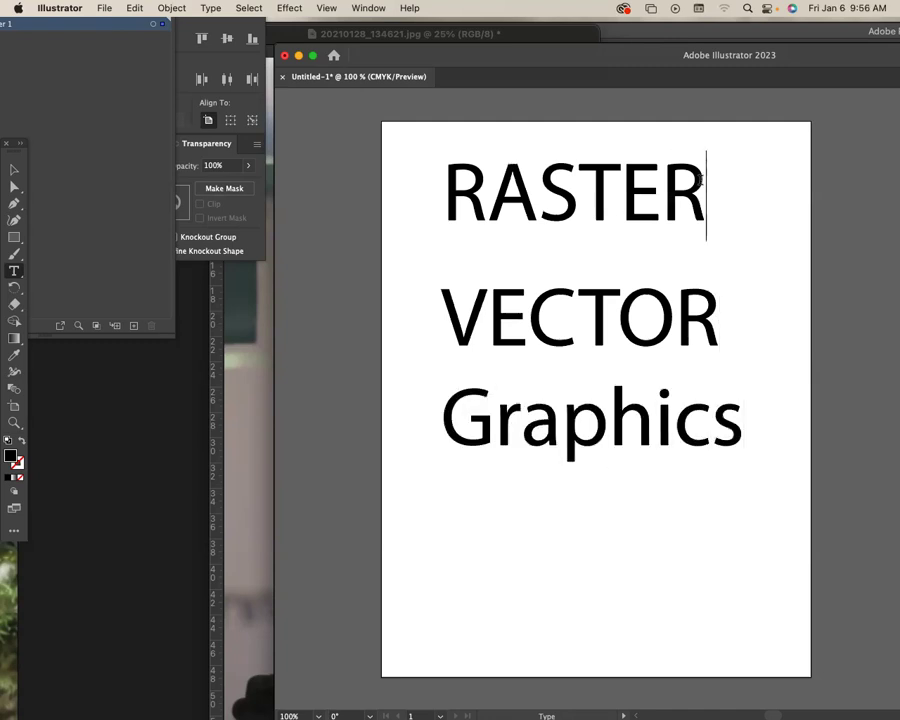
{"action": "key", "text": "Right"}
{"action": "type", "text": "Grp"}
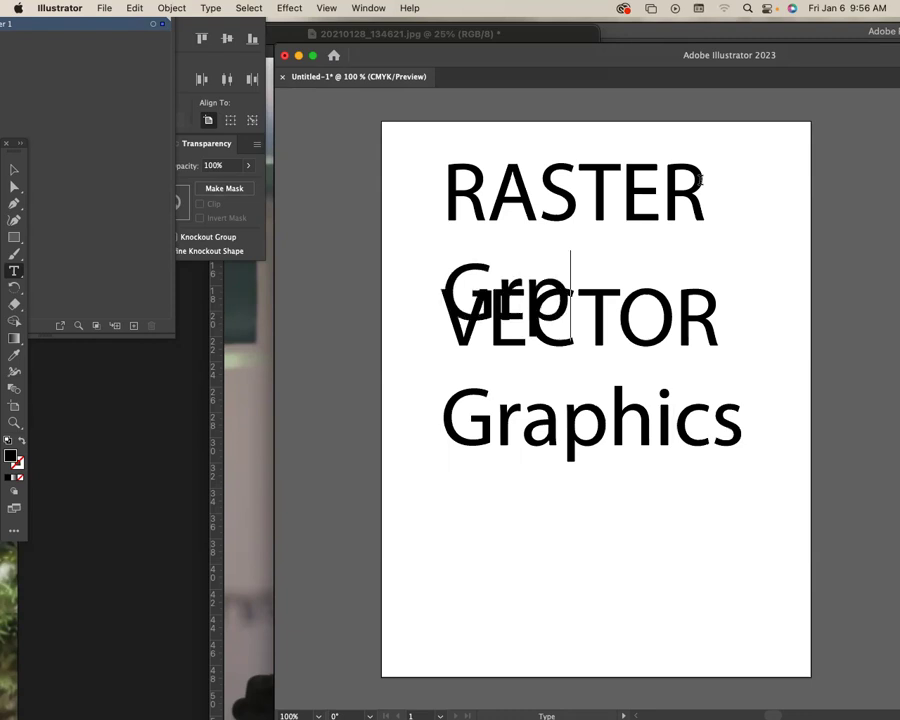
{"action": "key", "text": "BackSpace"}
{"action": "type", "text": "aphci"}
{"action": "key", "text": "BackSpace"}
{"action": "key", "text": "BackSpace"}
{"action": "type", "text": "ioc"}
{"action": "key", "text": "BackSpace"}
{"action": "key", "text": "BackSpace"}
{"action": "type", "text": "cs"}
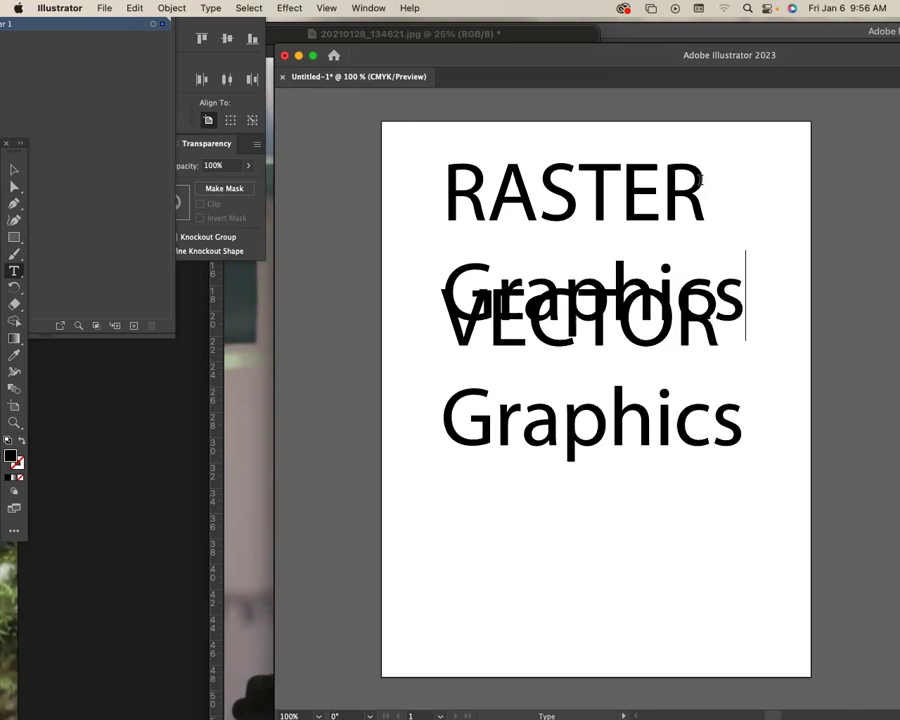
Move the VECTOR Graphics text down, away from RASTER Graphics.
{"action": "left_click", "coordinate": [14, 170]}
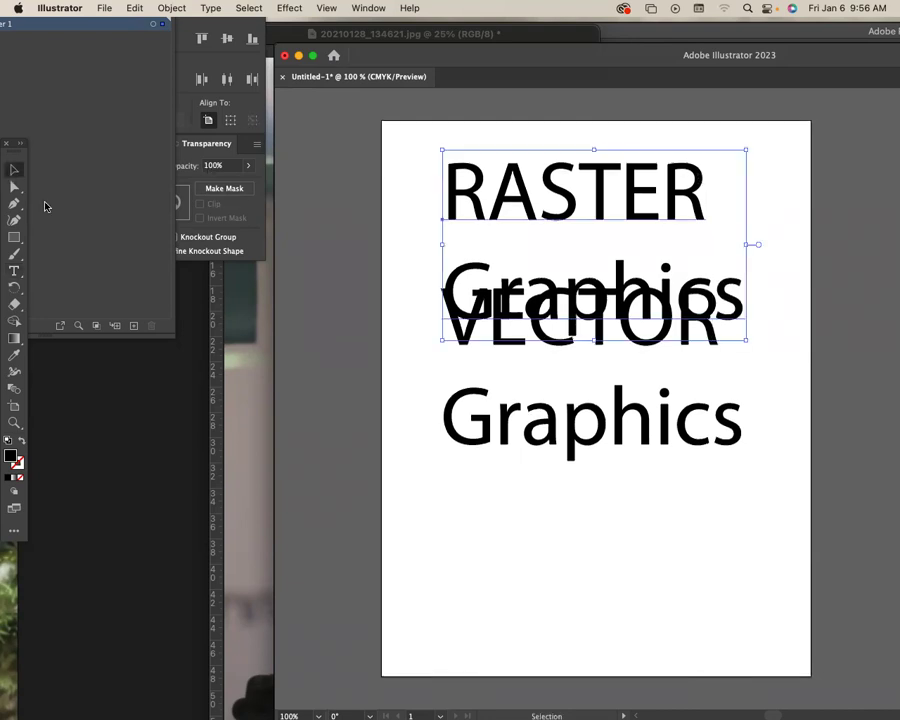
{"action": "left_click_drag", "start_coordinate": [567, 448], "coordinate": [566, 610]}
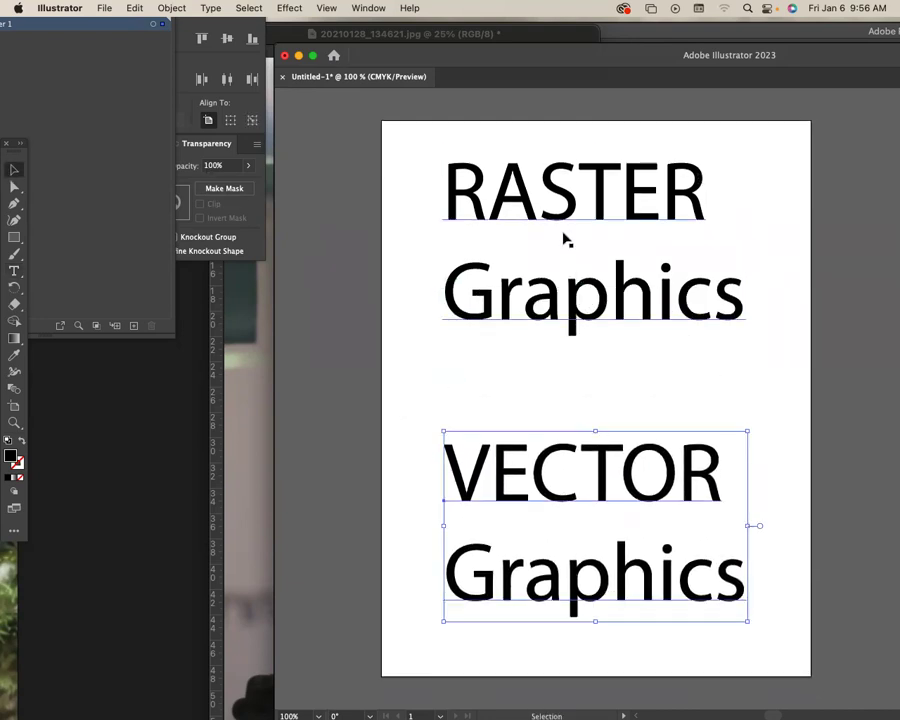
{"action": "key", "text": "space"}
{"action": "left_click_drag", "start_coordinate": [558, 226], "coordinate": [524, 207]}
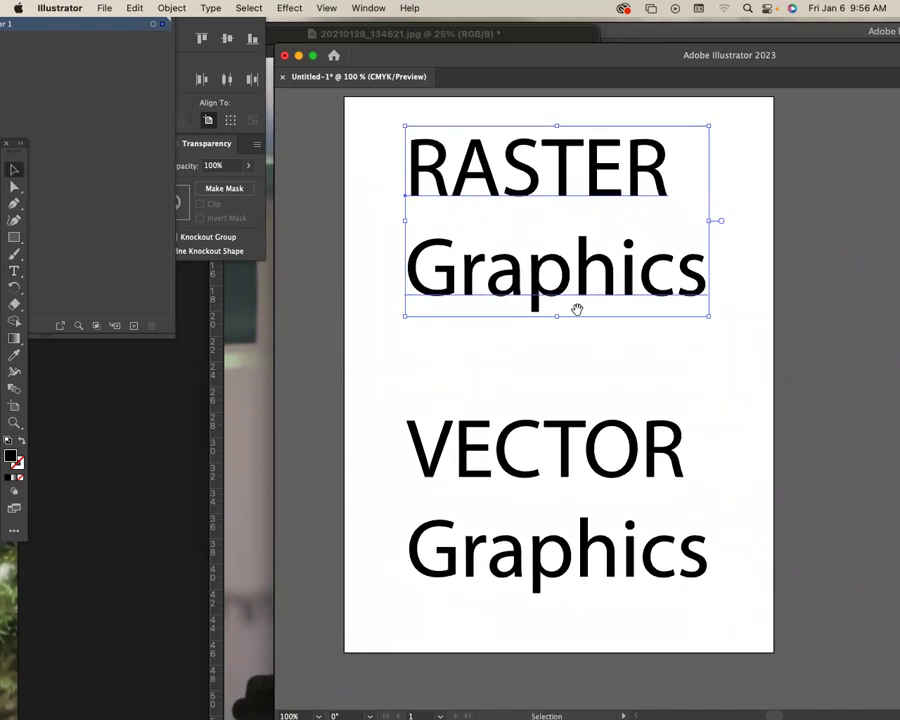
{"action": "key", "text": "space"}
{"action": "left_click_drag", "start_coordinate": [577, 307], "coordinate": [551, 300]}
Check the RASTER Graphics text and shift VECTOR Graphics down and right.
{"action": "left_click", "coordinate": [472, 167]}
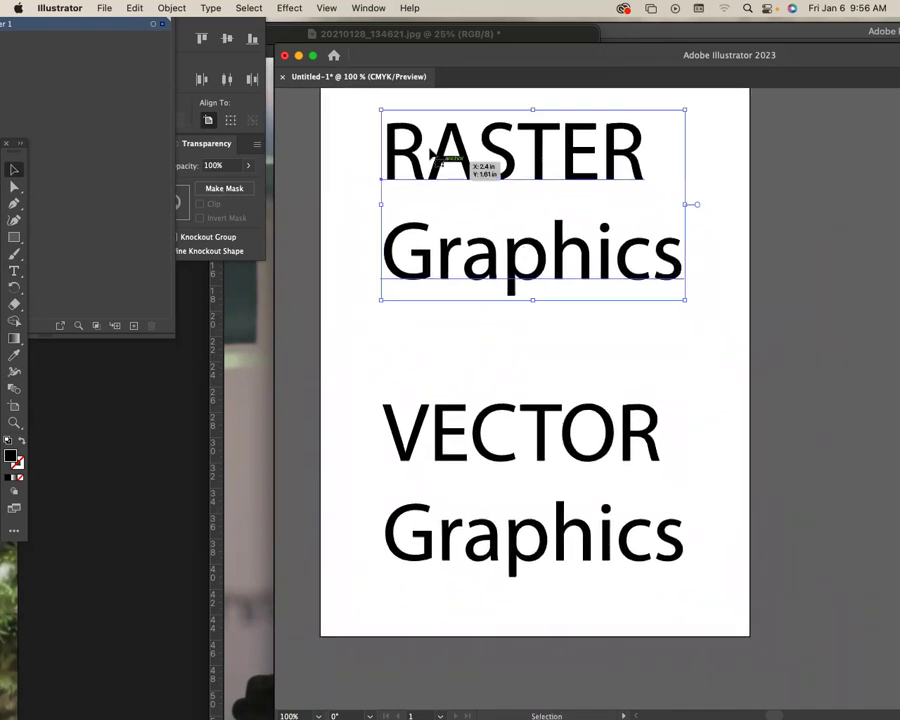
{"action": "double_click", "coordinate": [537, 155]}
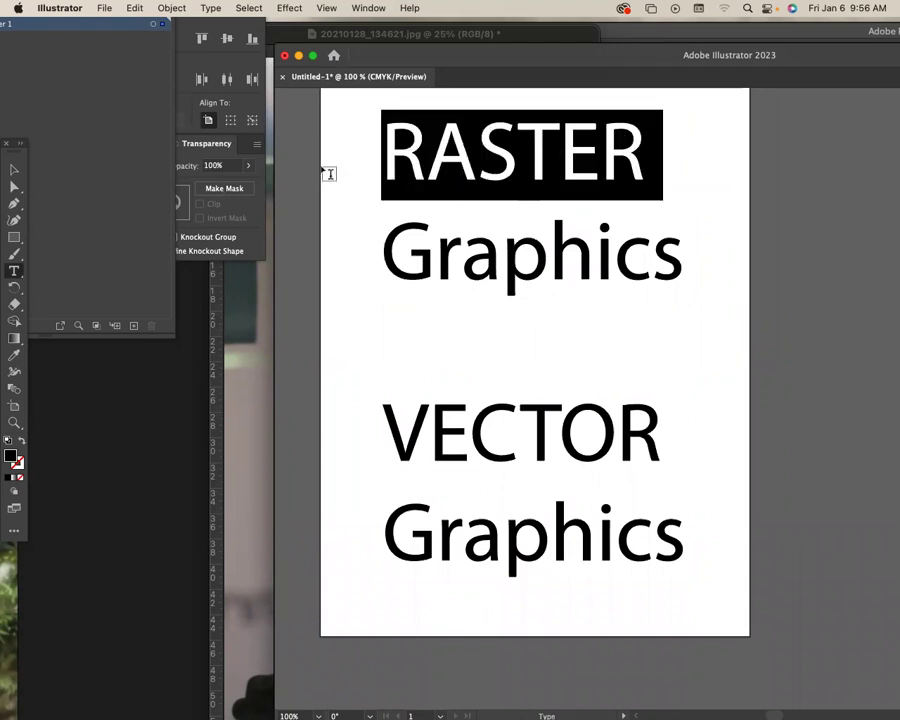
{"action": "left_click", "coordinate": [14, 170]}
{"action": "left_click", "coordinate": [561, 334]}
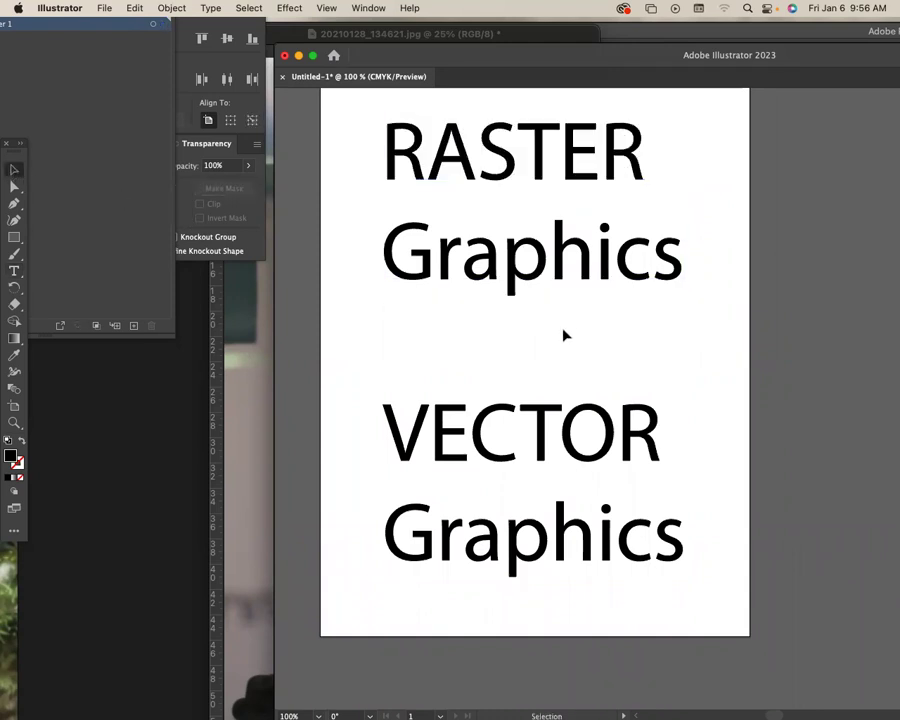
{"action": "scroll", "coordinate": [560, 330], "scroll_direction": "down", "scroll_amount": 1}
{"action": "left_click_drag", "start_coordinate": [532, 416], "coordinate": [602, 464]}
{"action": "left_click", "coordinate": [476, 300]}
Scale down RASTER Graphics and VECTOR Graphics and move both up and left.
{"action": "left_click", "coordinate": [568, 280]}
{"action": "left_click_drag", "start_coordinate": [698, 330], "coordinate": [638, 302]}
{"action": "left_click_drag", "start_coordinate": [583, 282], "coordinate": [508, 266]}
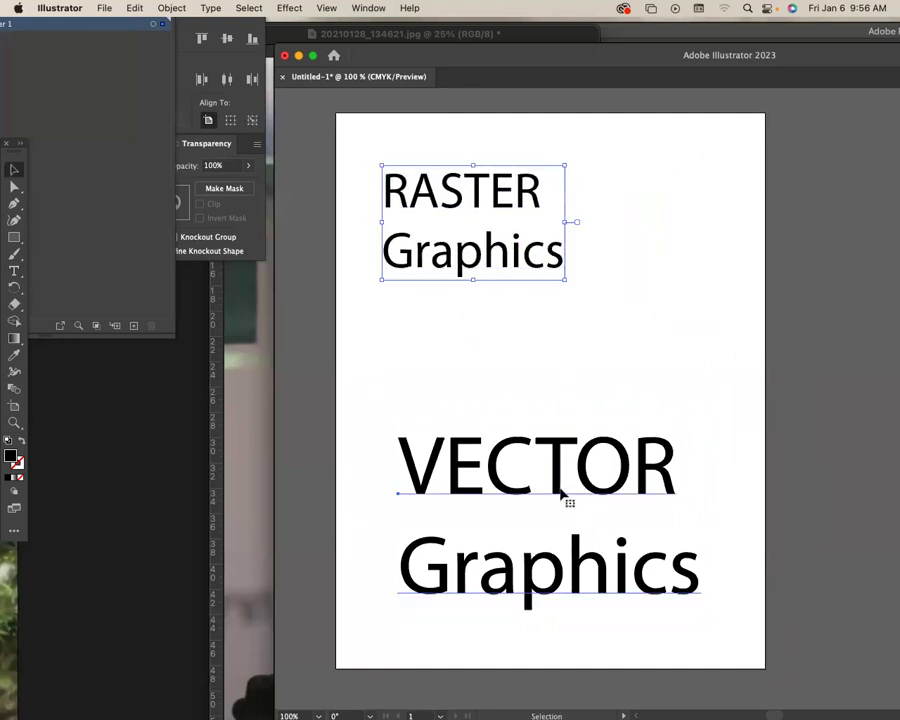
{"action": "left_click", "coordinate": [569, 498]}
{"action": "left_click_drag", "start_coordinate": [701, 609], "coordinate": [605, 558]}
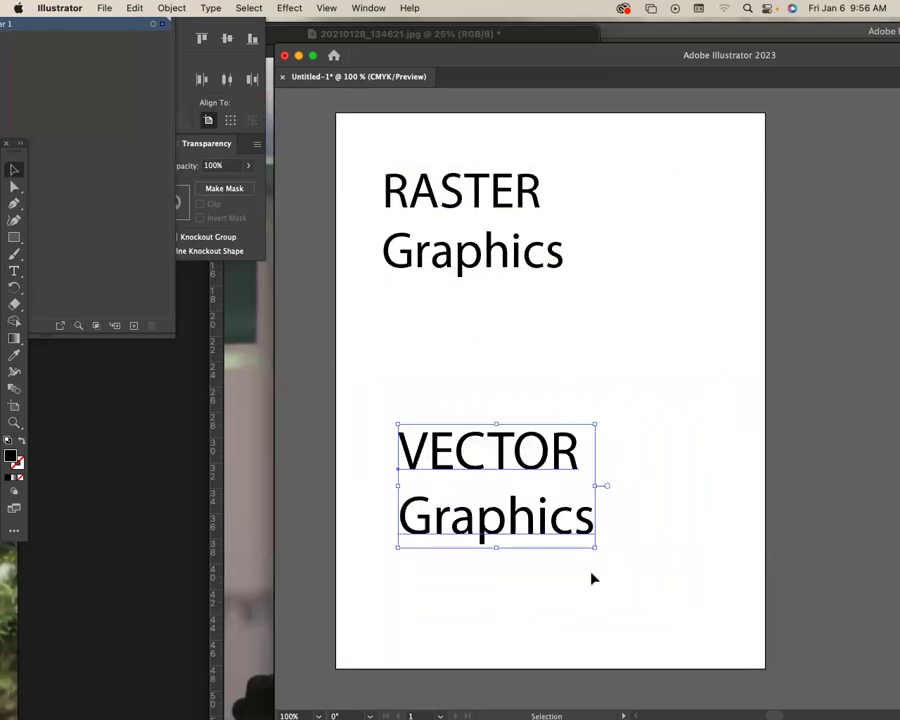
{"action": "left_click_drag", "start_coordinate": [536, 524], "coordinate": [515, 452]}
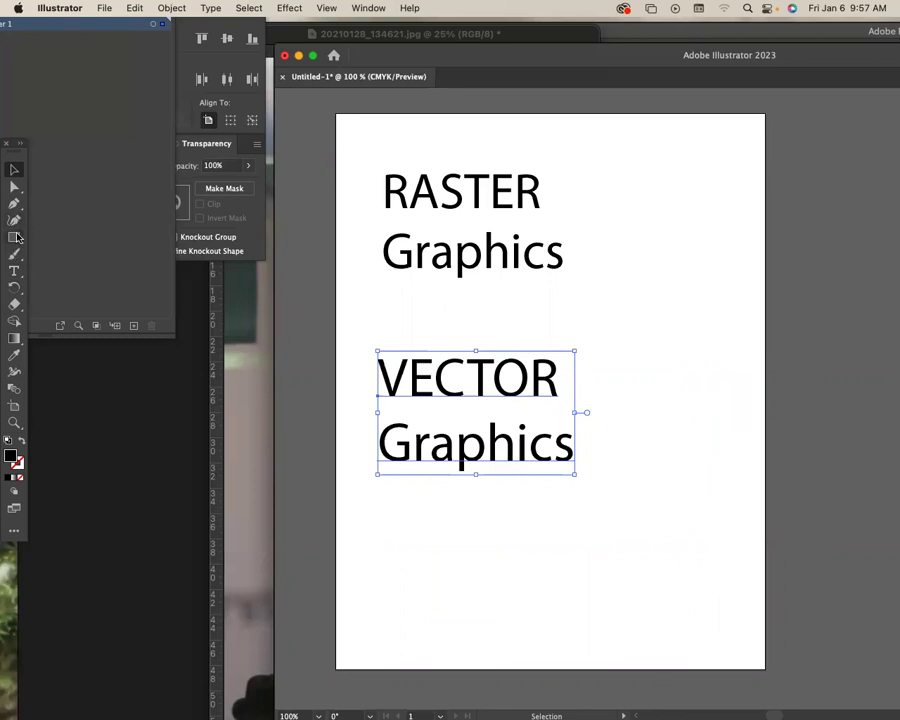
Type a PATHS AND POINTS label to the right of VECTOR Graphics.
{"action": "left_click", "coordinate": [14, 270]}
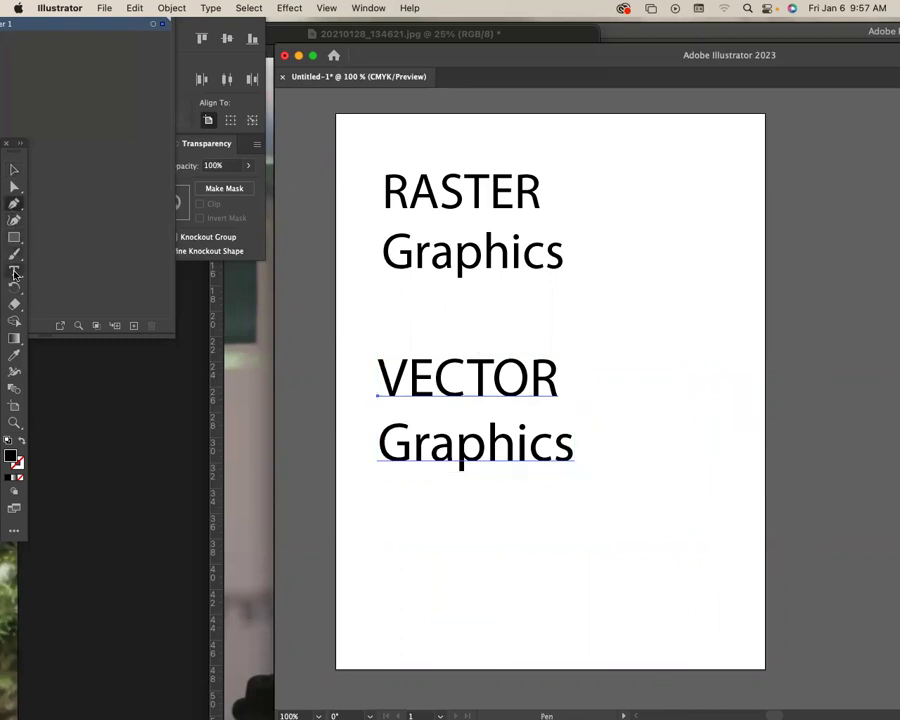
{"action": "left_click", "coordinate": [640, 362]}
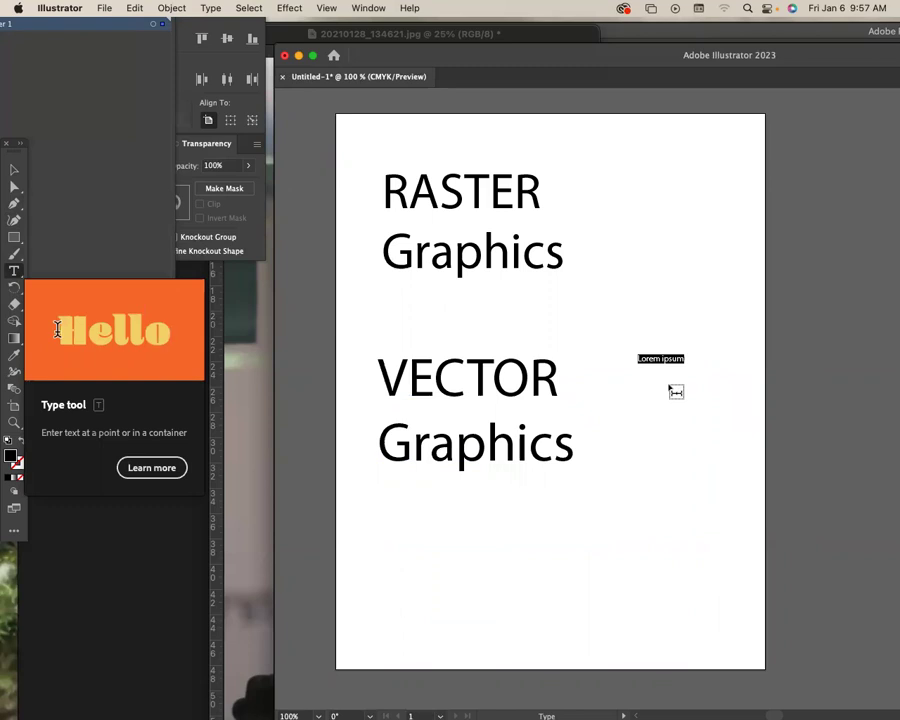
{"action": "type", "text": "PAITHS AND POINTS"}
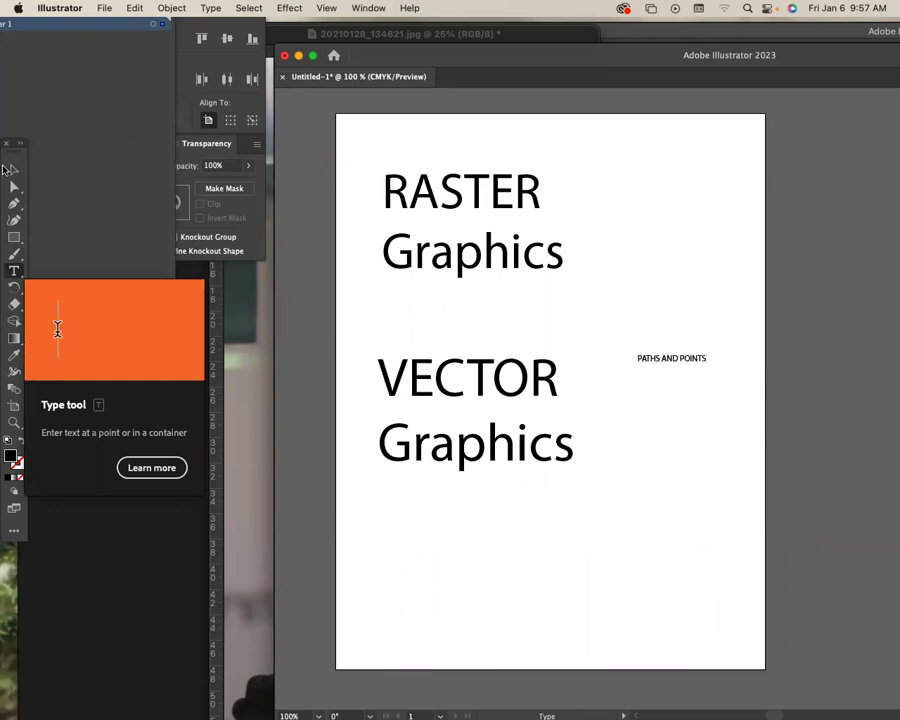
{"action": "key", "text": "Escape"}
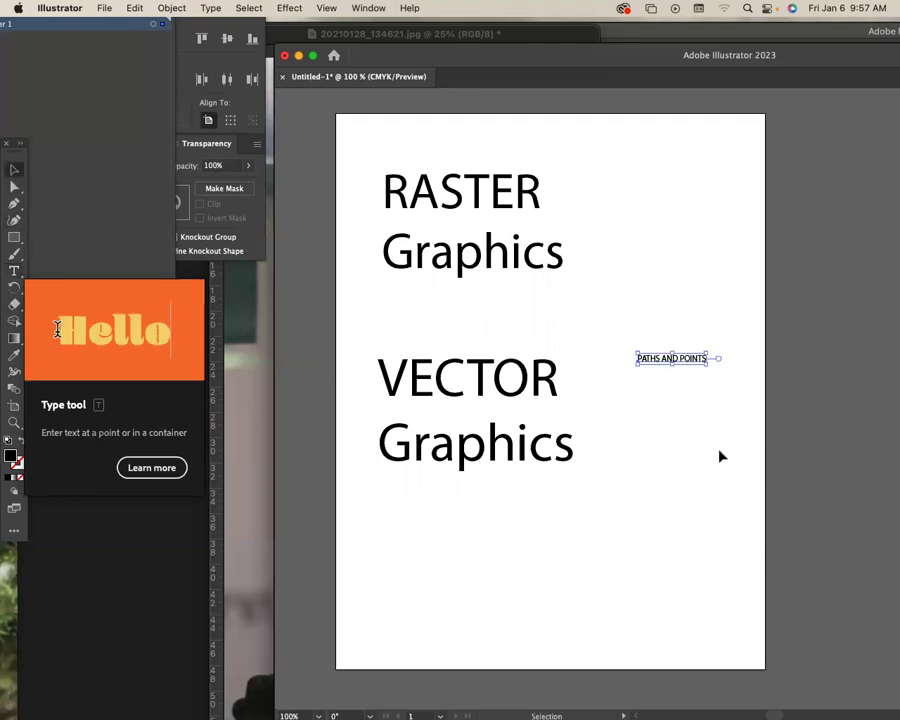
Resize the PATHS AND POINTS label and align it beside VECTOR Graphics.
{"action": "left_click_drag", "start_coordinate": [704, 362], "coordinate": [703, 404]}
{"action": "scroll", "coordinate": [701, 438], "scroll_direction": "right", "scroll_amount": 2}
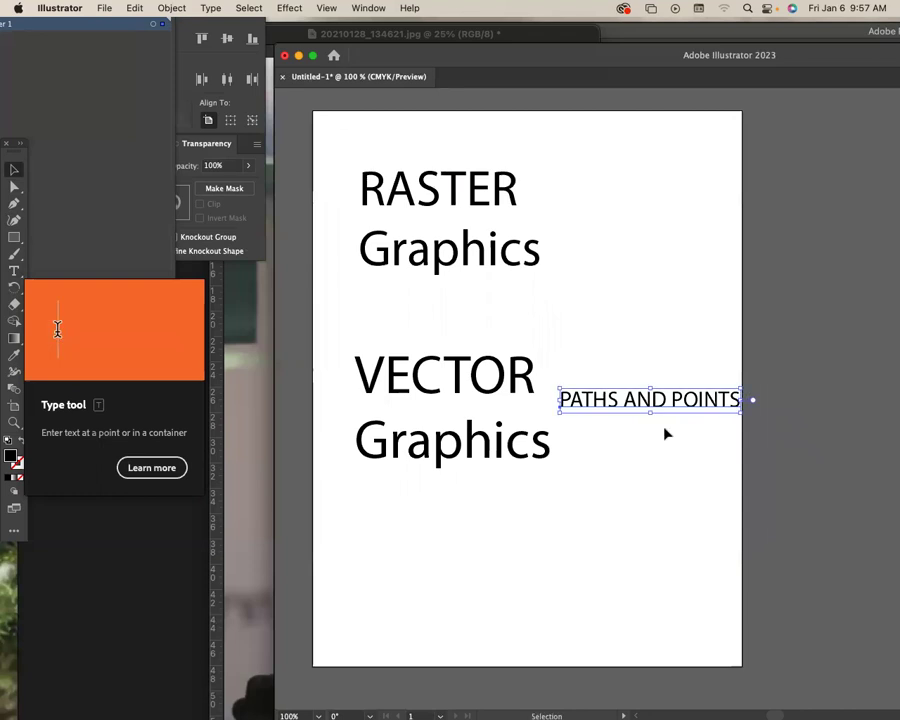
{"action": "left_click_drag", "start_coordinate": [515, 447], "coordinate": [516, 442]}
{"action": "left_click_drag", "start_coordinate": [596, 406], "coordinate": [598, 417]}
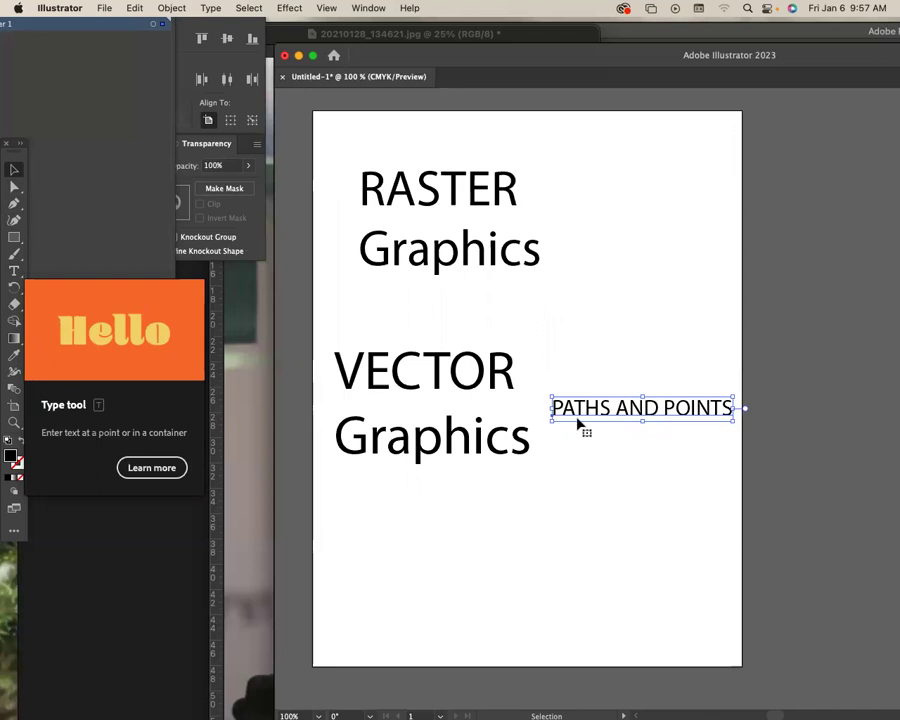
{"action": "left_click", "coordinate": [14, 205]}
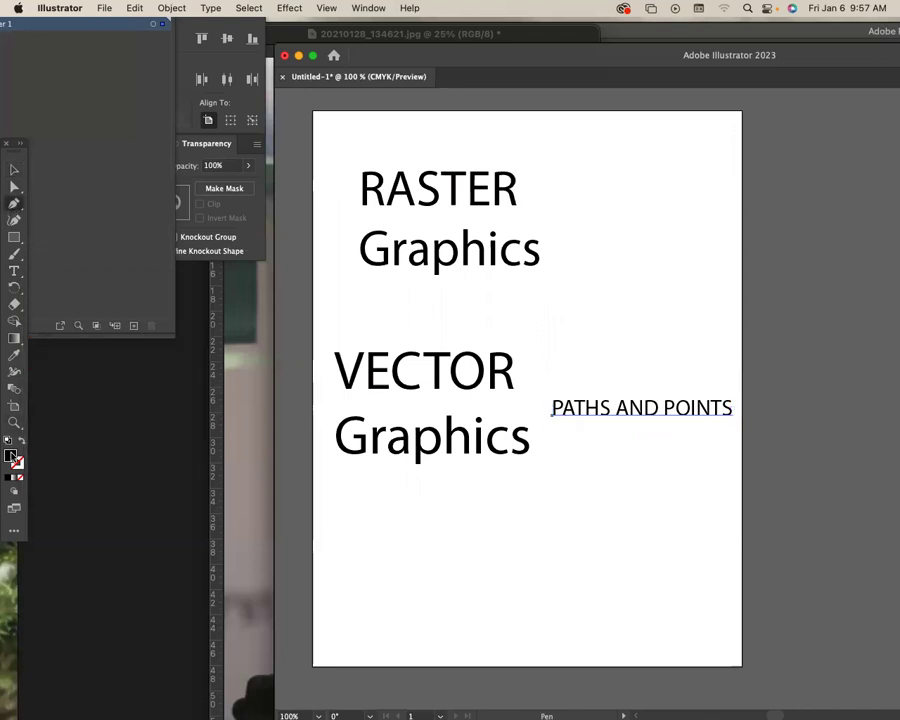
Draw a closed crescent shape with the Pen tool just right of the page.
{"action": "left_click", "coordinate": [817, 253]}
{"action": "left_click_drag", "start_coordinate": [743, 255], "coordinate": [739, 317]}
{"action": "left_click_drag", "start_coordinate": [816, 330], "coordinate": [749, 377]}
{"action": "left_click_drag", "start_coordinate": [843, 424], "coordinate": [877, 320]}
{"action": "left_click", "coordinate": [818, 255]}
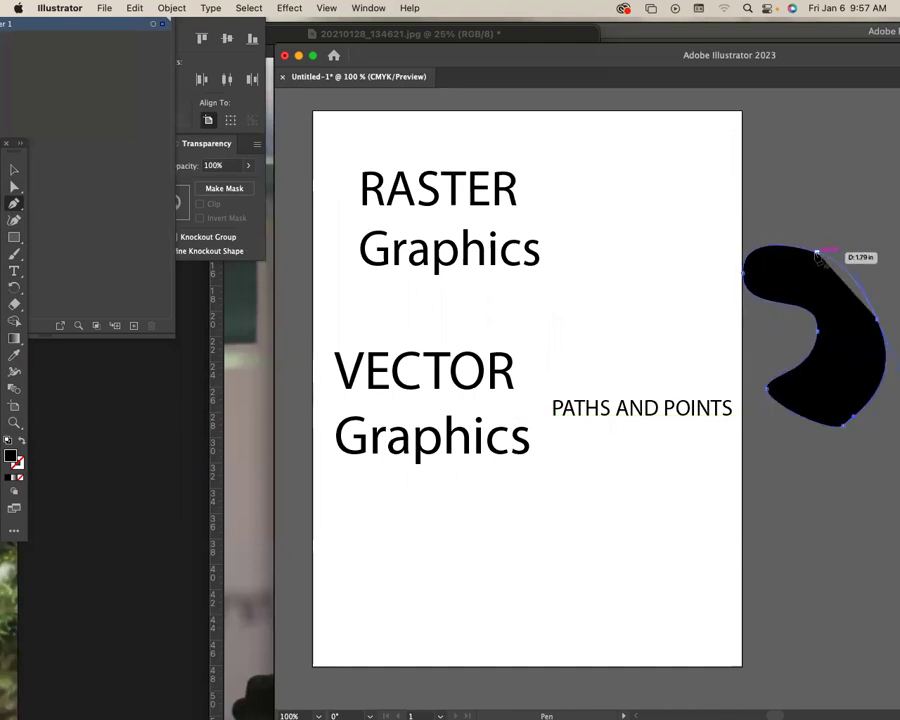
Zoom in on the crescent's edge and pen a small pointed spike shape.
{"action": "left_click", "coordinate": [14, 421]}
{"action": "left_click_drag", "start_coordinate": [788, 246], "coordinate": [761, 360]}
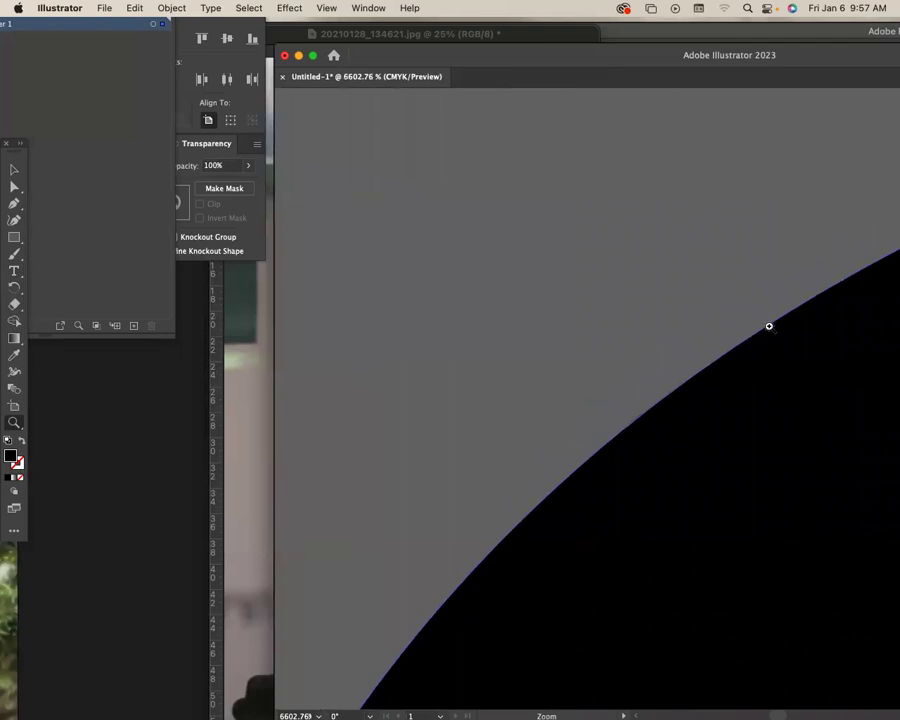
{"action": "key", "text": "p"}
{"action": "left_click", "coordinate": [469, 145]}
{"action": "left_click_drag", "start_coordinate": [423, 468], "coordinate": [377, 515]}
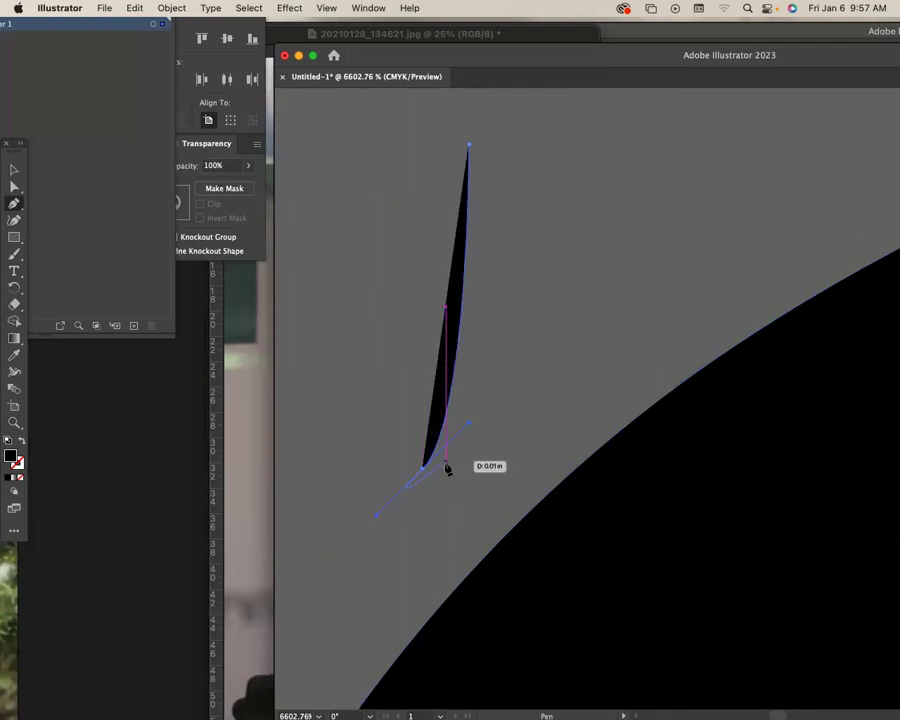
{"action": "left_click", "coordinate": [425, 472]}
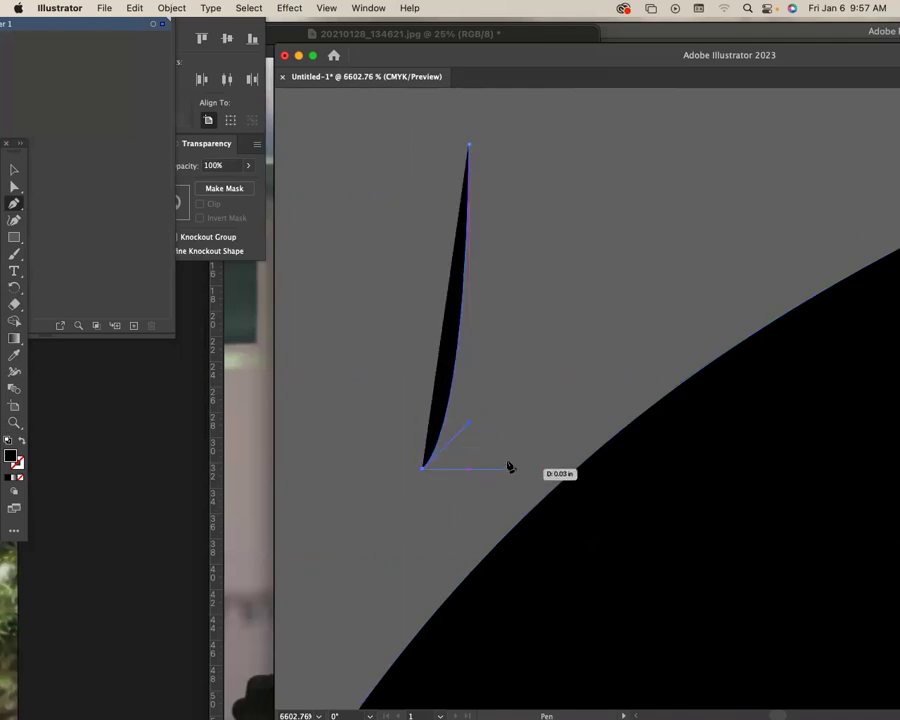
{"action": "left_click", "coordinate": [514, 467]}
{"action": "left_click", "coordinate": [469, 145]}
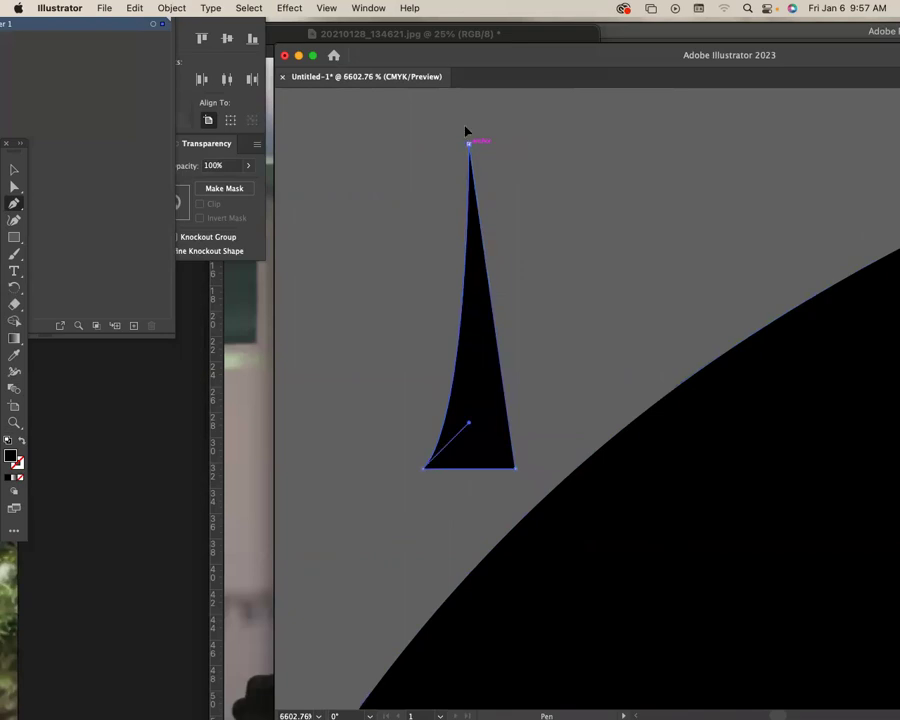
Move the spike onto the crescent's edge, inspect its tip close up, then zoom back out.
{"action": "left_click", "coordinate": [14, 170]}
{"action": "left_click", "coordinate": [563, 345]}
{"action": "left_click_drag", "start_coordinate": [486, 339], "coordinate": [532, 384]}
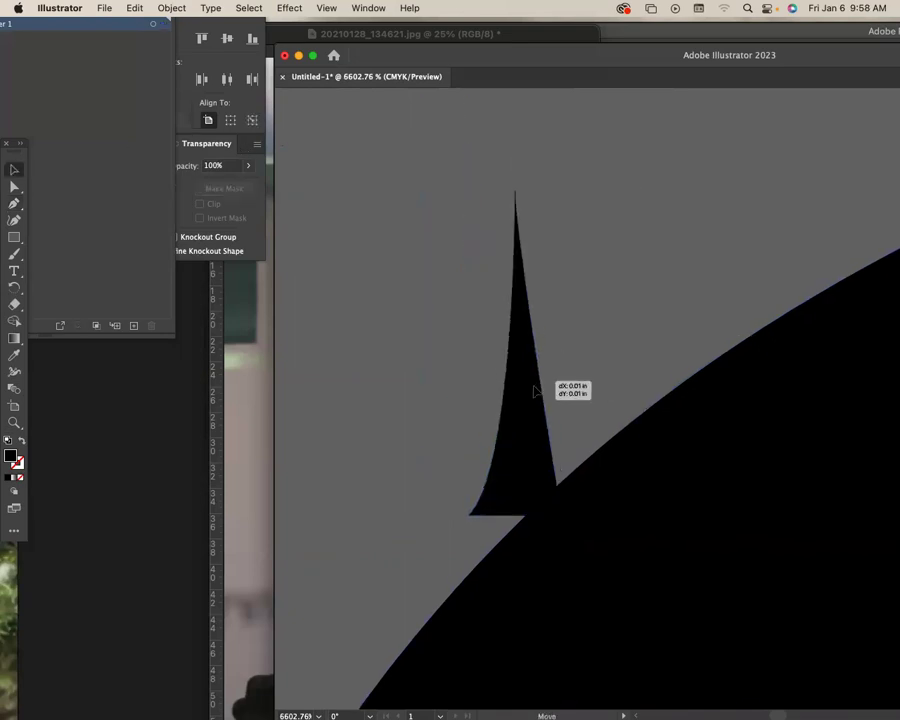
{"action": "left_click", "coordinate": [21, 424]}
{"action": "left_click_drag", "start_coordinate": [506, 166], "coordinate": [747, 407]}
{"action": "key", "text": "v"}
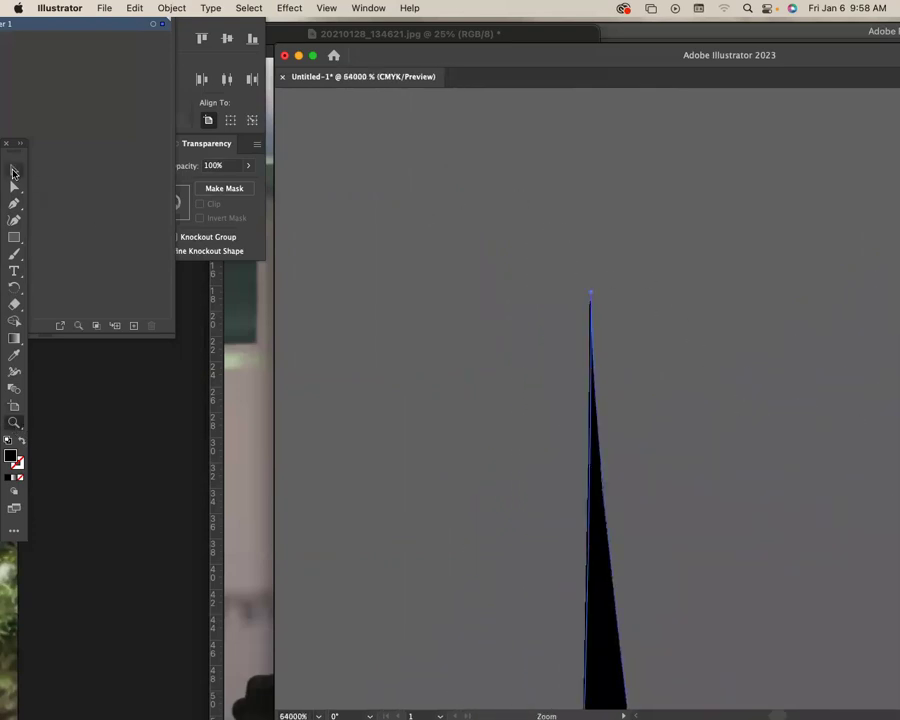
{"action": "left_click", "coordinate": [636, 335]}
{"action": "left_click", "coordinate": [599, 400]}
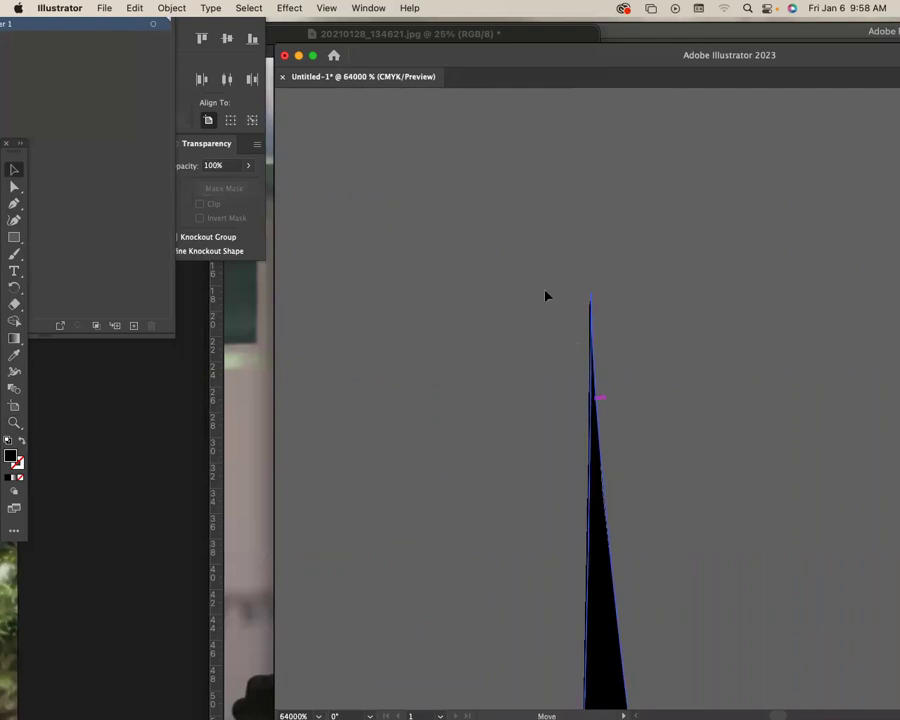
{"action": "left_click", "coordinate": [587, 308]}
{"action": "key", "text": "a"}
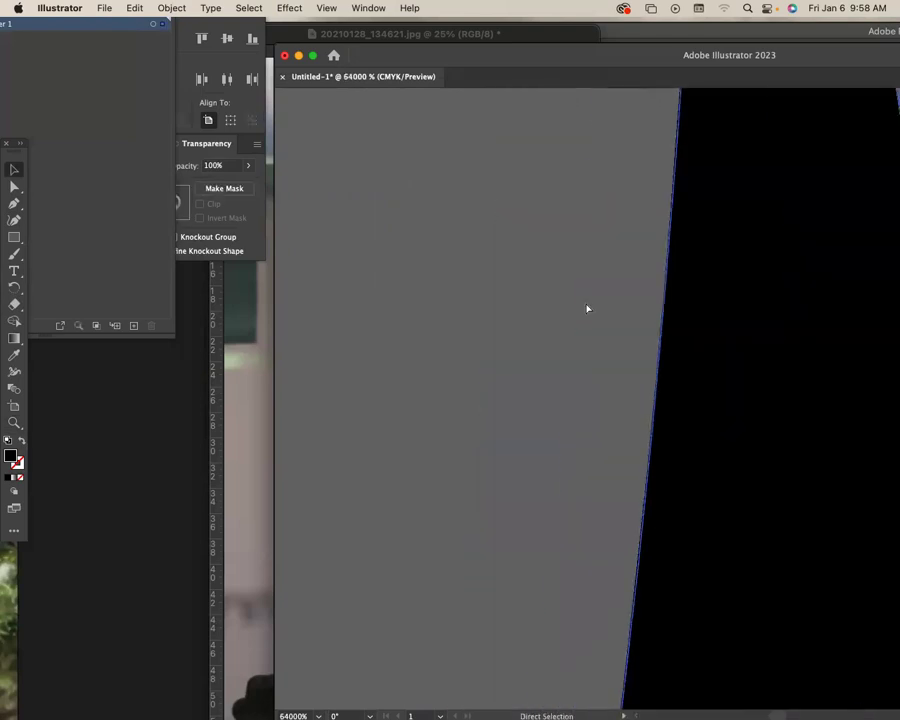
{"action": "key", "text": "super+0"}
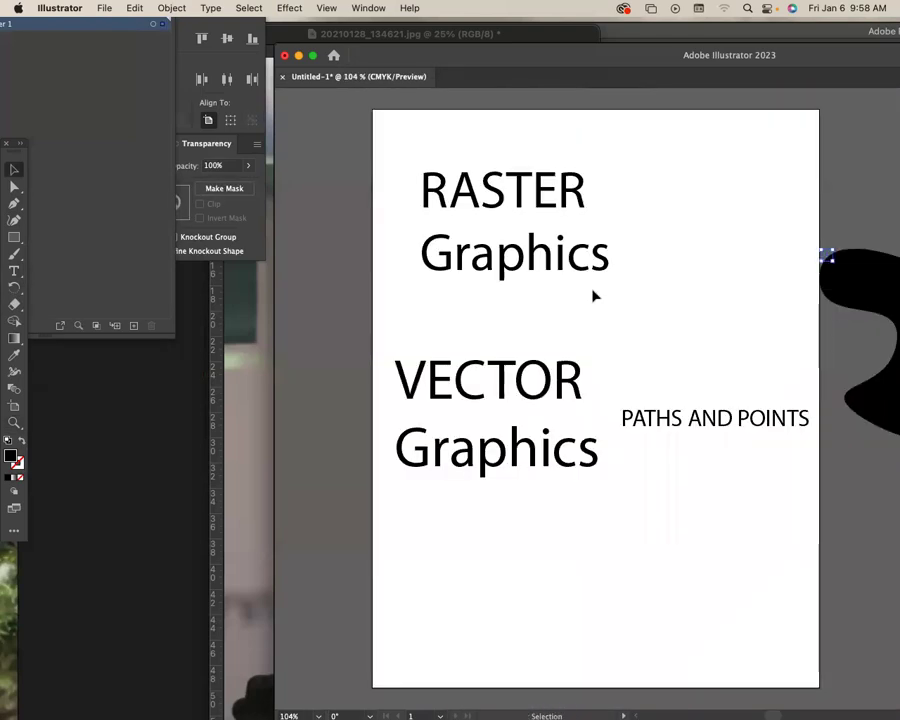
Delete the black crescent shape beside the page.
{"action": "left_click_drag", "start_coordinate": [781, 296], "coordinate": [514, 306]}
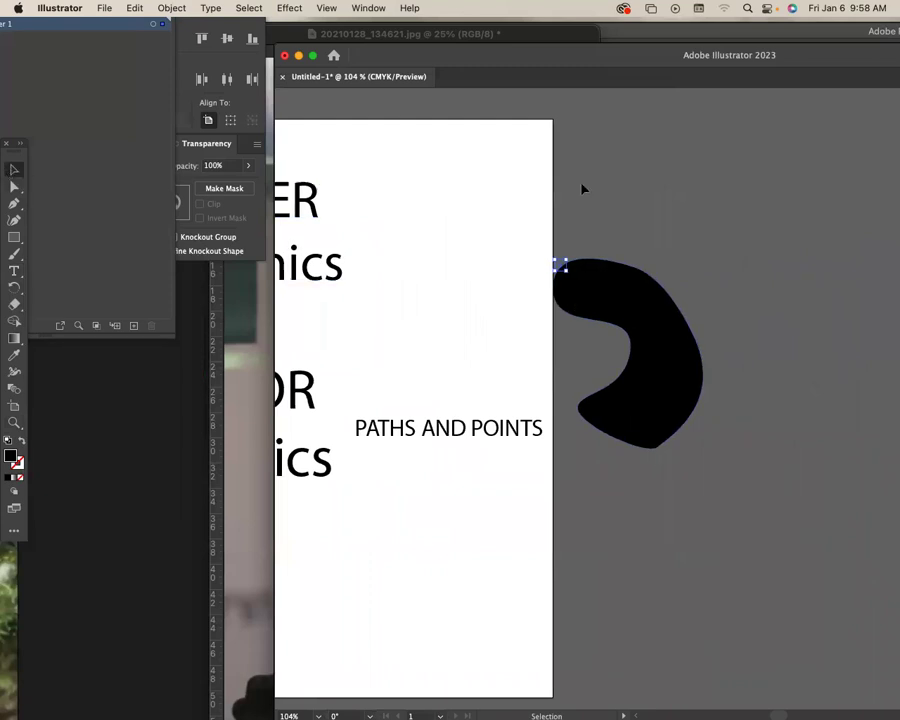
{"action": "key", "text": "super+a"}
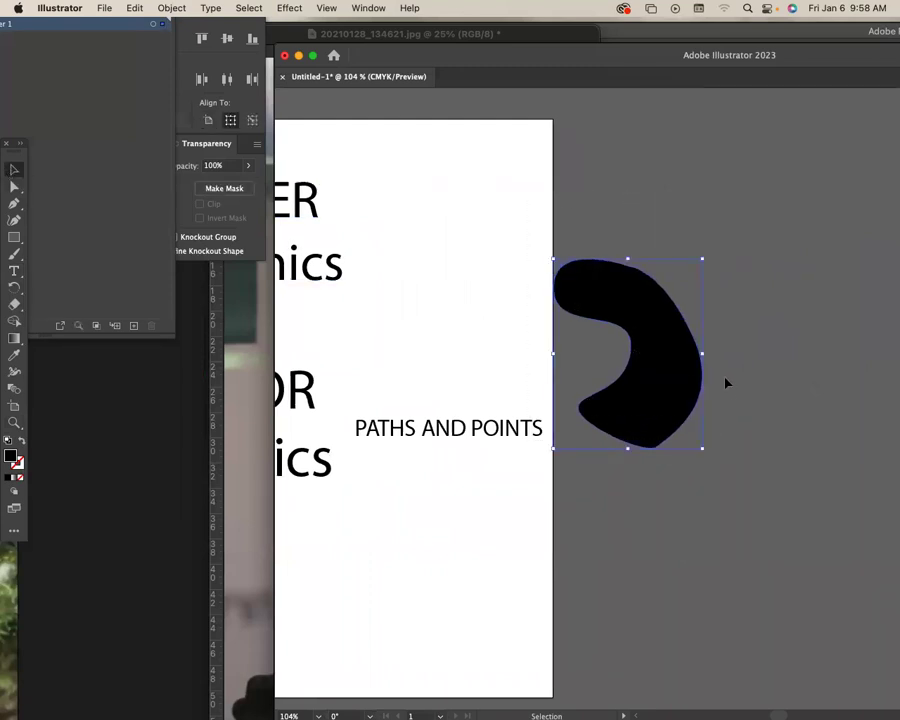
{"action": "key", "text": "Delete"}
Bring the page back into view and select the VECTOR Graphics and PATHS AND POINTS text.
{"action": "left_click_drag", "start_coordinate": [593, 368], "coordinate": [670, 299]}
{"action": "left_click_drag", "start_coordinate": [579, 307], "coordinate": [575, 328]}
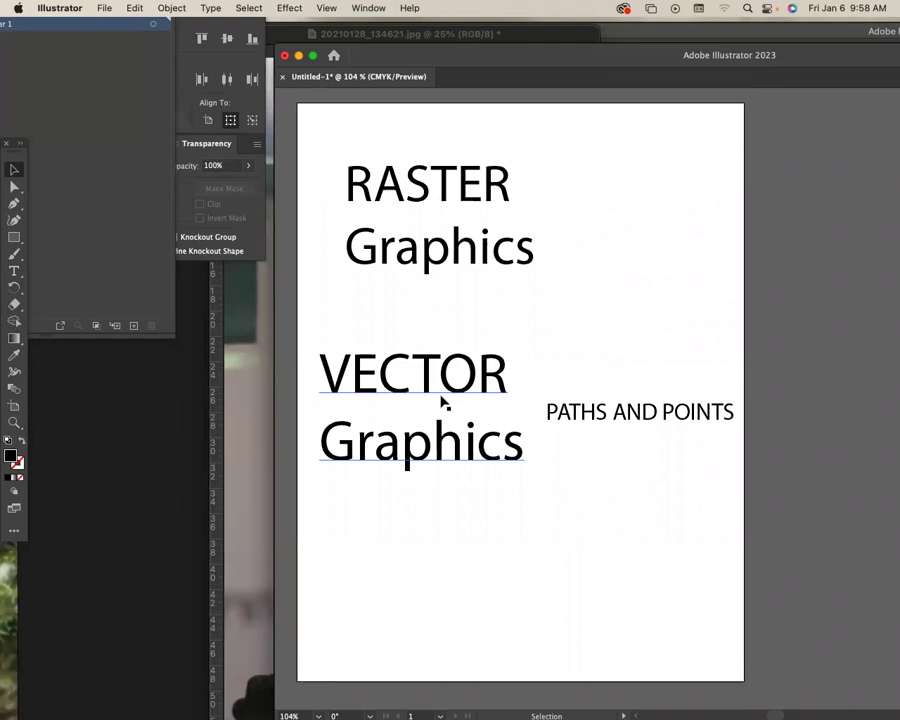
{"action": "left_click", "coordinate": [478, 385]}
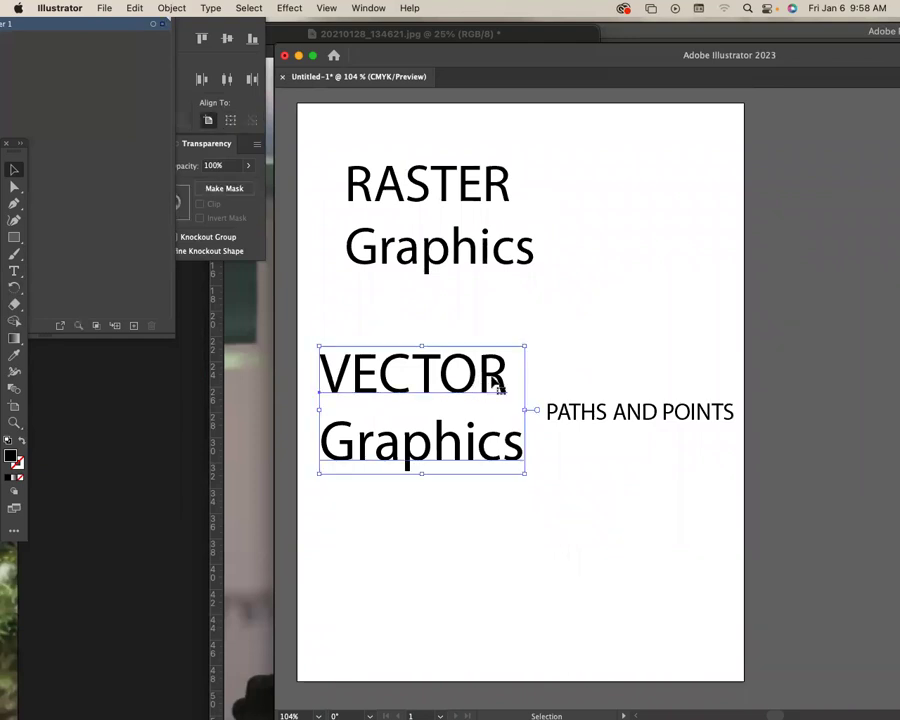
{"action": "left_click", "coordinate": [619, 414]}
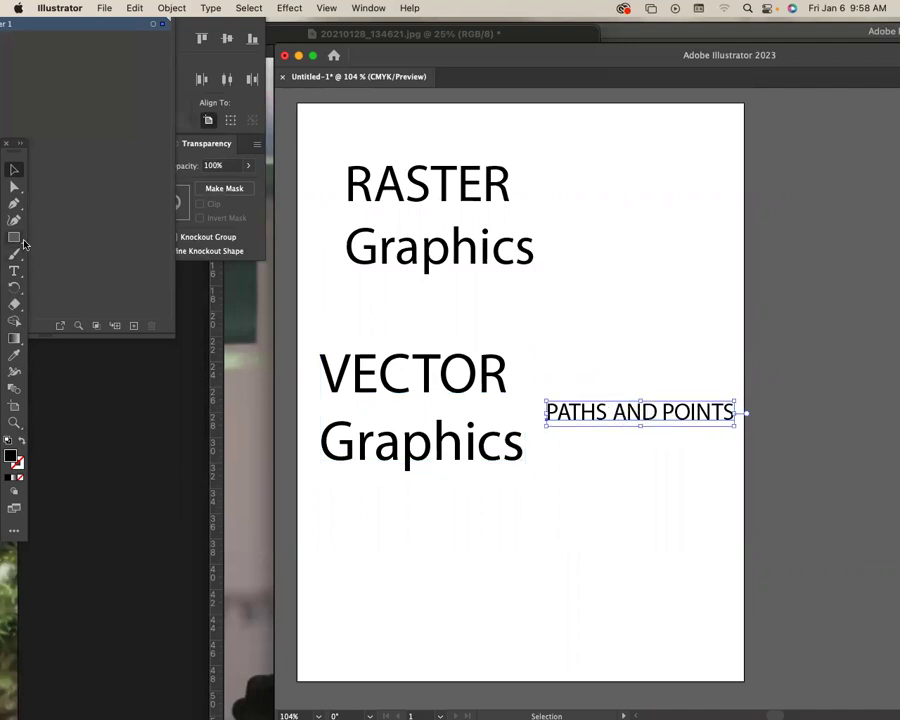
Add enlarged PIXEL BASED text beside RASTER Graphics.
{"action": "left_click", "coordinate": [14, 271]}
{"action": "left_click", "coordinate": [587, 185]}
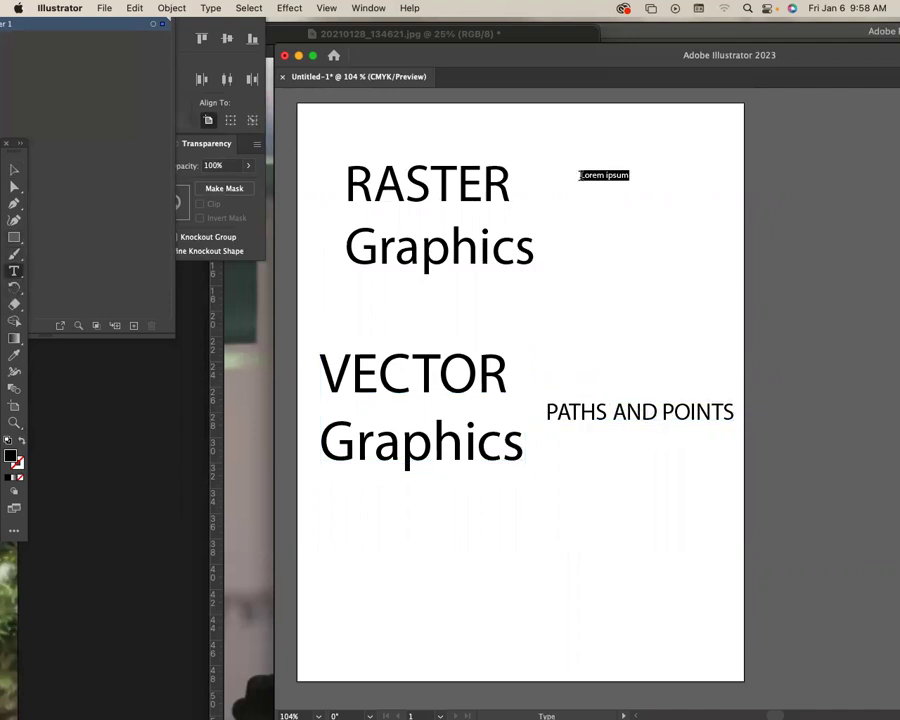
{"action": "type", "text": "PIXEL BASED"}
{"action": "left_click", "coordinate": [12, 170]}
{"action": "left_click_drag", "start_coordinate": [628, 183], "coordinate": [655, 207]}
Add a second line 'ISSUES WITH' under PIXEL BASED.
{"action": "key", "text": "t"}
{"action": "left_click", "coordinate": [715, 203]}
{"action": "key", "text": "Return"}
{"action": "type", "text": "SII"}
{"action": "key", "text": "BackSpace"}
{"action": "key", "text": "BackSpace"}
{"action": "key", "text": "BackSpace"}
{"action": "type", "text": "ISSURES"}
{"action": "key", "text": "BackSpace"}
{"action": "key", "text": "BackSpace"}
{"action": "key", "text": "BackSpace"}
{"action": "type", "text": "ES WO"}
{"action": "key", "text": "BackSpace"}
{"action": "type", "text": "TI"}
{"action": "key", "text": "BackSpace"}
{"action": "key", "text": "BackSpace"}
{"action": "type", "text": "ITH"}
Add 'RESOLUTION' as the third line and move the note up beside RASTER Graphics.
{"action": "key", "text": "Return"}
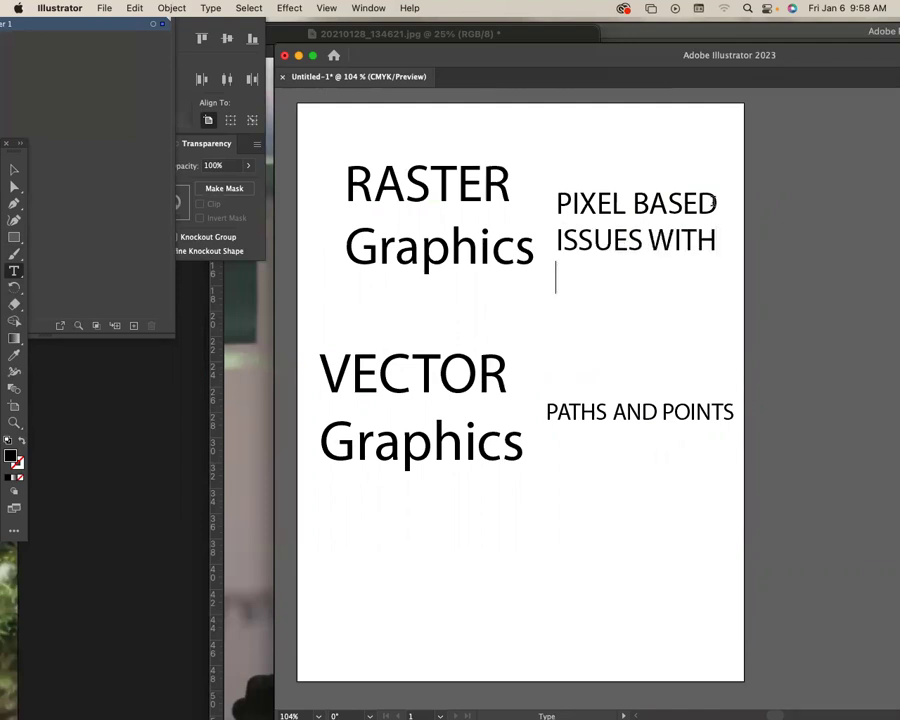
{"action": "type", "text": "RESOLUTION"}
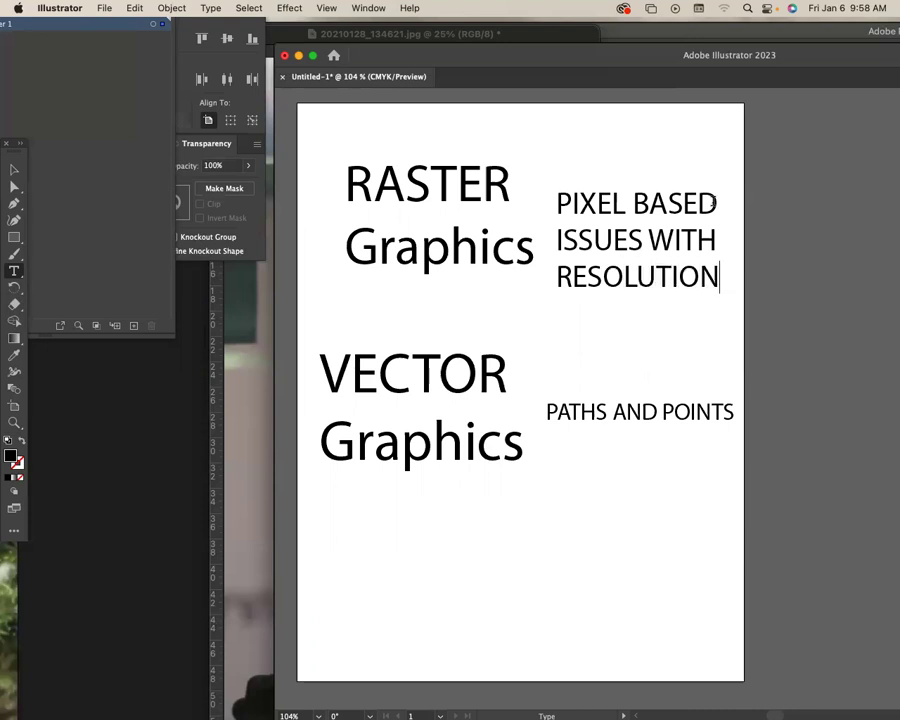
{"action": "key", "text": "Escape"}
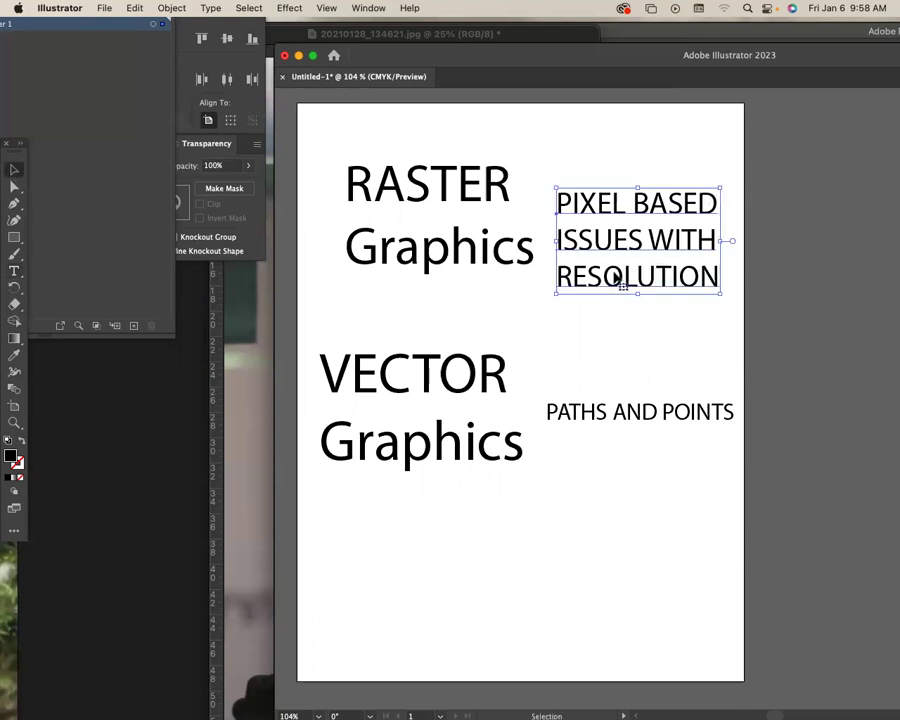
{"action": "left_click", "coordinate": [675, 314]}
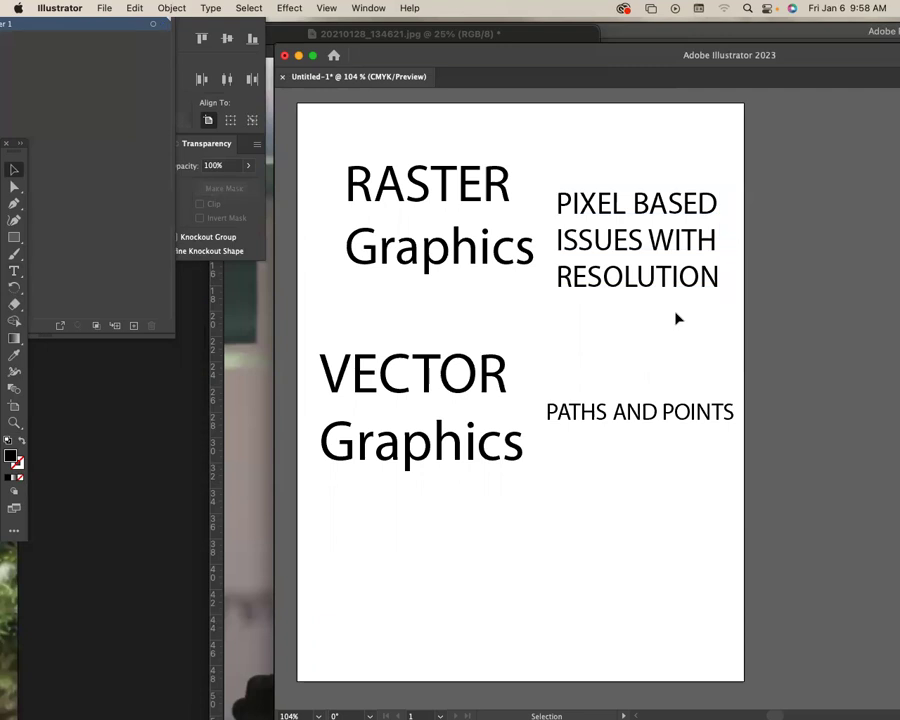
{"action": "left_click_drag", "start_coordinate": [659, 282], "coordinate": [665, 261]}
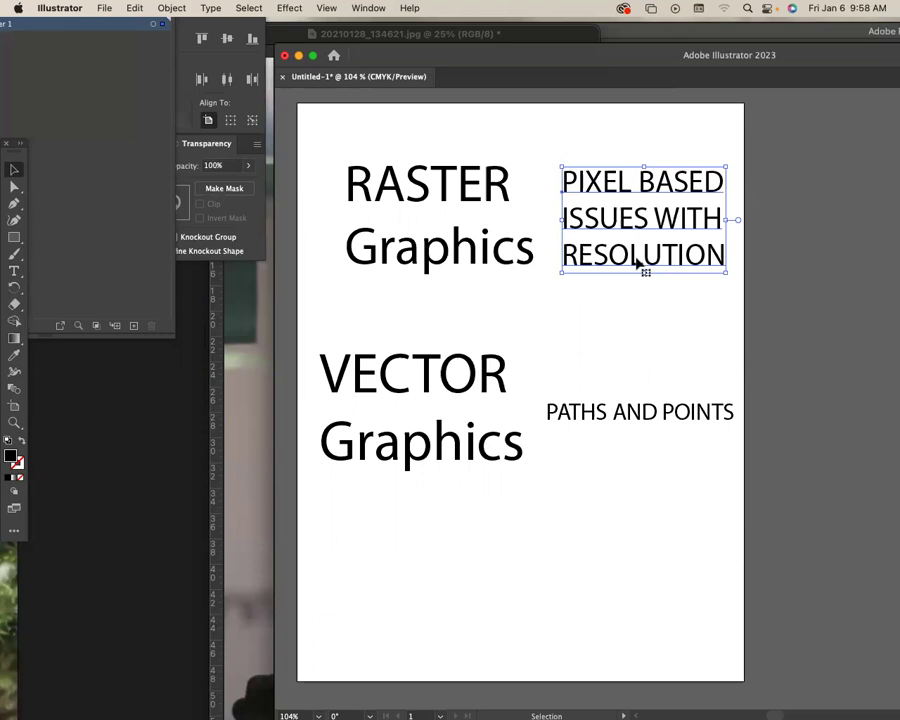
{"action": "left_click_drag", "start_coordinate": [636, 260], "coordinate": [631, 262]}
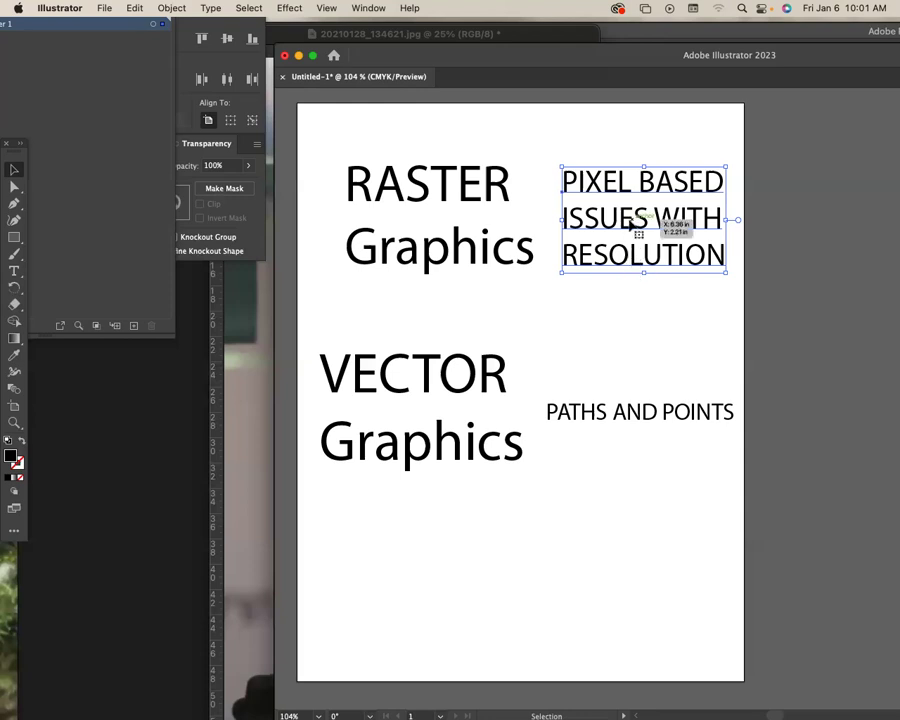
{"action": "left_click", "coordinate": [662, 316]}
{"action": "left_click", "coordinate": [652, 260]}
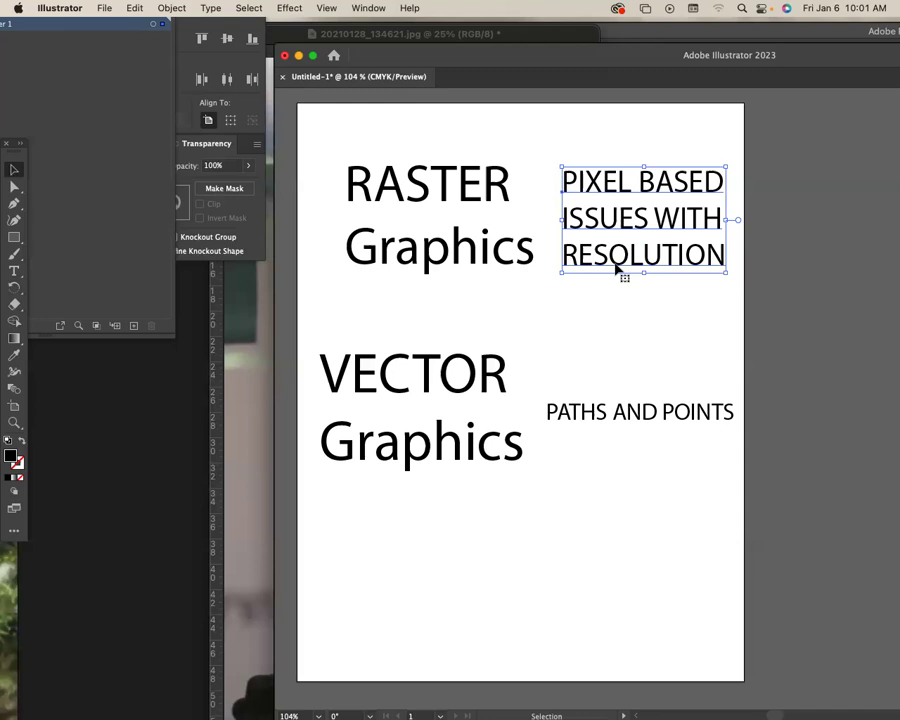
{"action": "left_click_drag", "start_coordinate": [462, 67], "coordinate": [323, 150]}
{"action": "left_click_drag", "start_coordinate": [401, 147], "coordinate": [484, 110]}
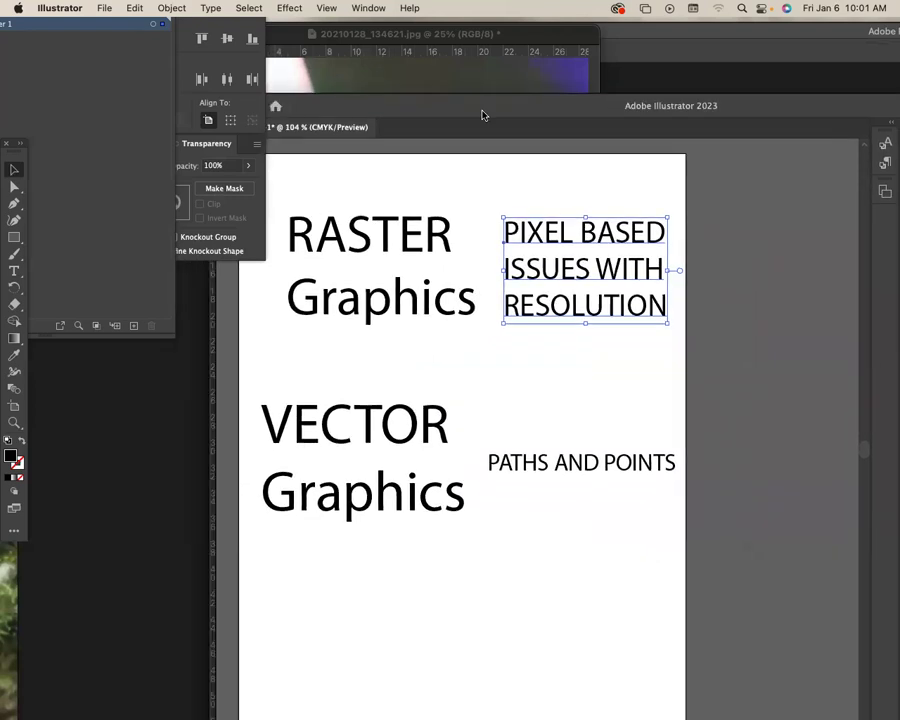
Type PRINT on the pasteboard right of the page, then scale it and move it lower right.
{"action": "left_click", "coordinate": [14, 270]}
{"action": "left_click", "coordinate": [703, 203]}
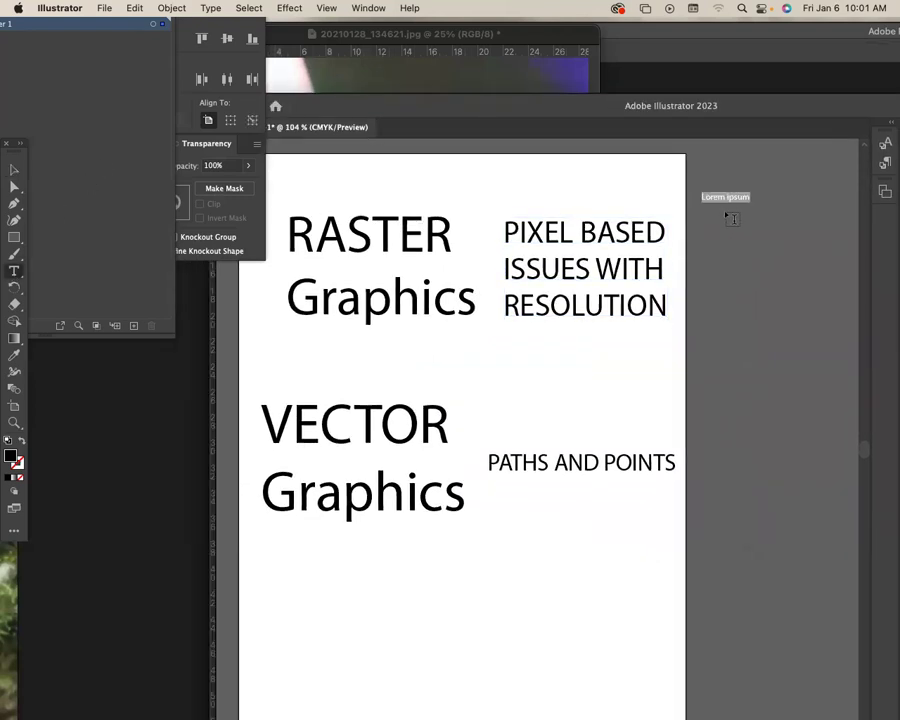
{"action": "type", "text": "PRINT"}
{"action": "left_click", "coordinate": [14, 170]}
{"action": "left_click_drag", "start_coordinate": [736, 202], "coordinate": [784, 268]}
{"action": "scroll", "coordinate": [617, 225], "scroll_direction": "right", "scroll_amount": 3}
{"action": "left_click_drag", "start_coordinate": [617, 225], "coordinate": [692, 245]}
Add GRAPHIC and DESIGN as the second and third lines under PRINT.
{"action": "double_click", "coordinate": [712, 224]}
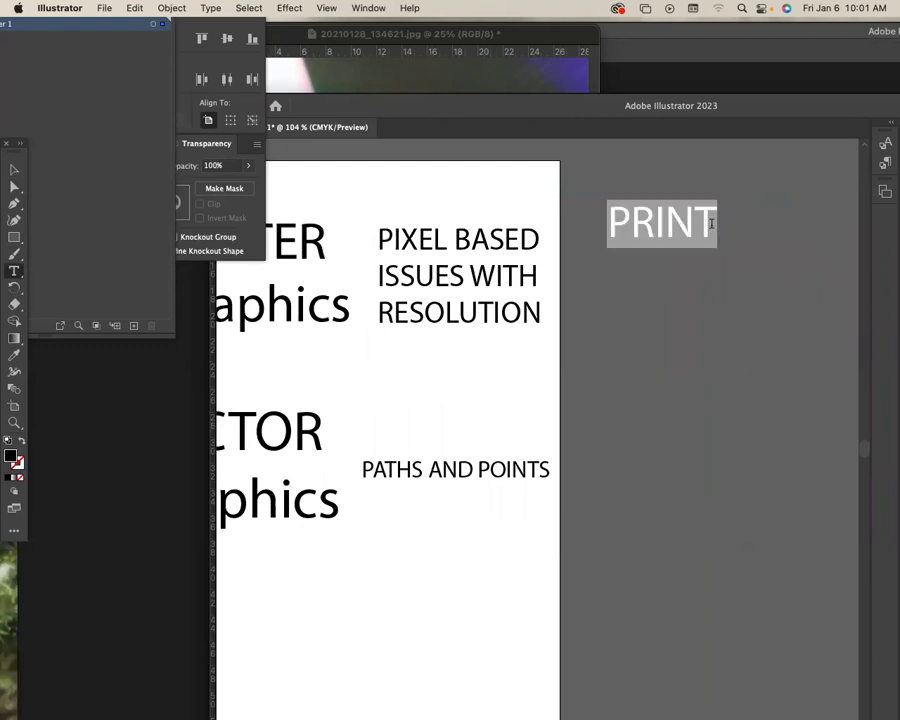
{"action": "left_click", "coordinate": [712, 224]}
{"action": "key", "text": "Return"}
{"action": "type", "text": "GRAPHIC"}
{"action": "key", "text": "Return"}
{"action": "type", "text": "F"}
{"action": "key", "text": "BackSpace"}
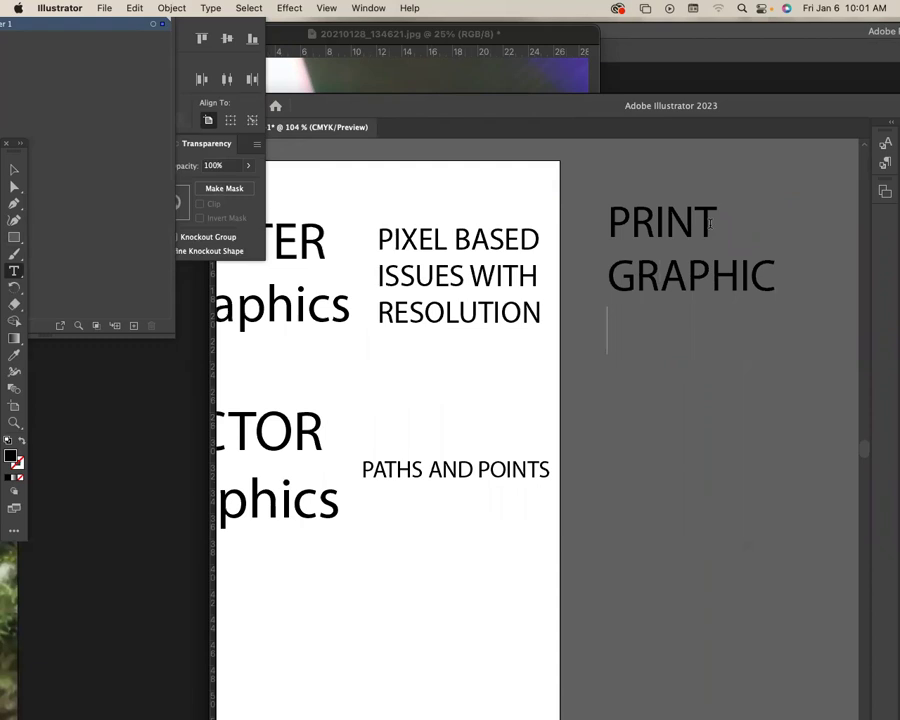
{"action": "type", "text": "DESIGN"}
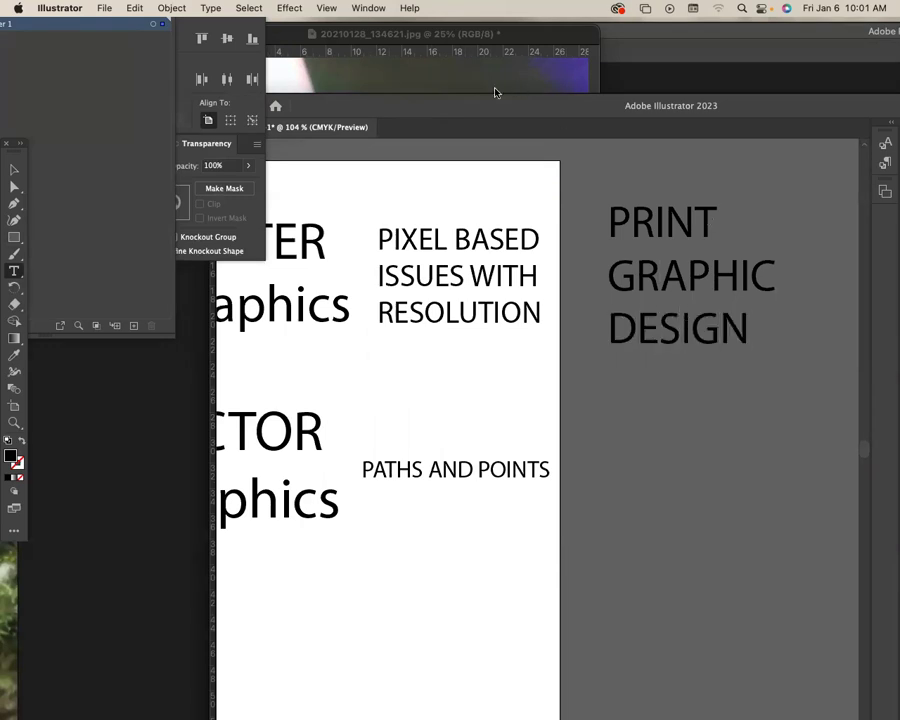
{"action": "left_click", "coordinate": [14, 170]}
Scale up the PRINT / GRAPHIC / DESIGN text frame from its bottom-right corner and reselect it.
{"action": "left_click_drag", "start_coordinate": [778, 356], "coordinate": [798, 376]}
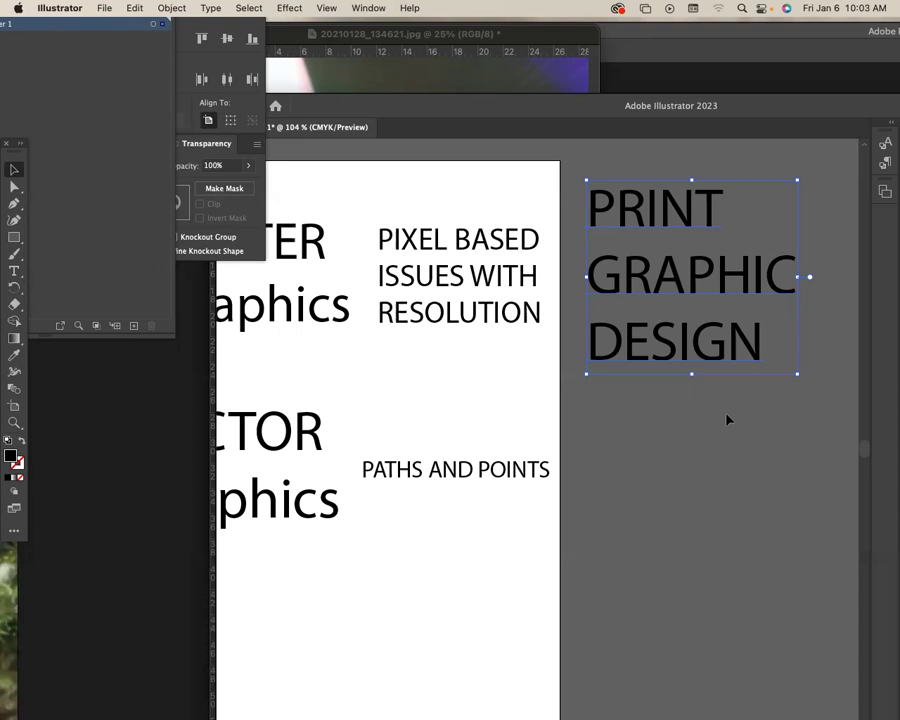
{"action": "left_click", "coordinate": [737, 378]}
{"action": "left_click", "coordinate": [721, 358]}
{"action": "left_click_drag", "start_coordinate": [754, 337], "coordinate": [624, 370]}
Continue the heading after DESIGN with 'minimum' followed by a line break.
{"action": "key", "text": "t"}
{"action": "triple_click", "coordinate": [609, 300]}
{"action": "left_click", "coordinate": [638, 360]}
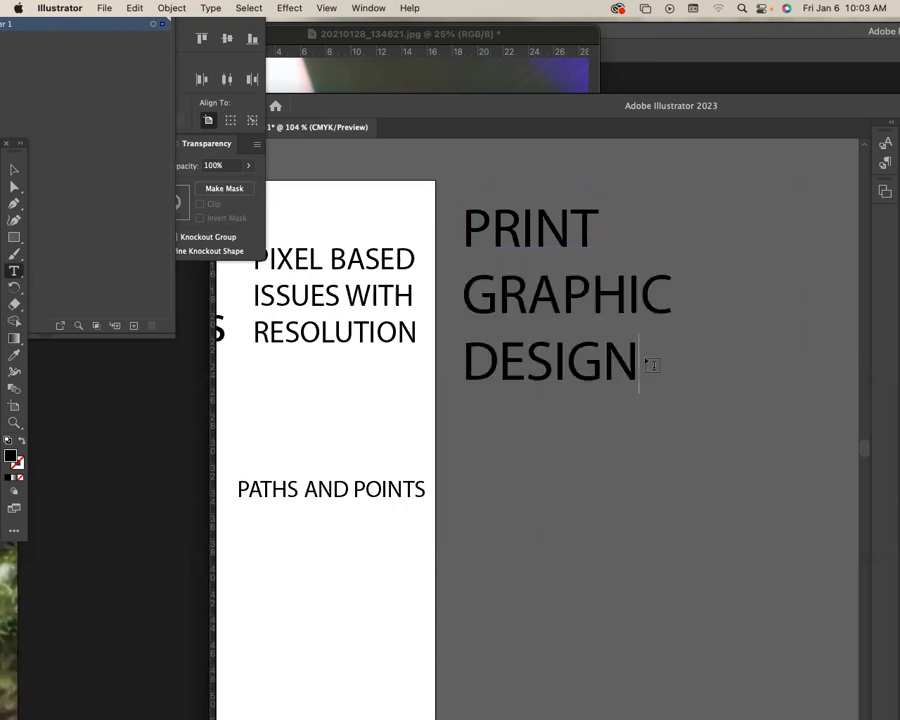
{"action": "type", "text": "minim"}
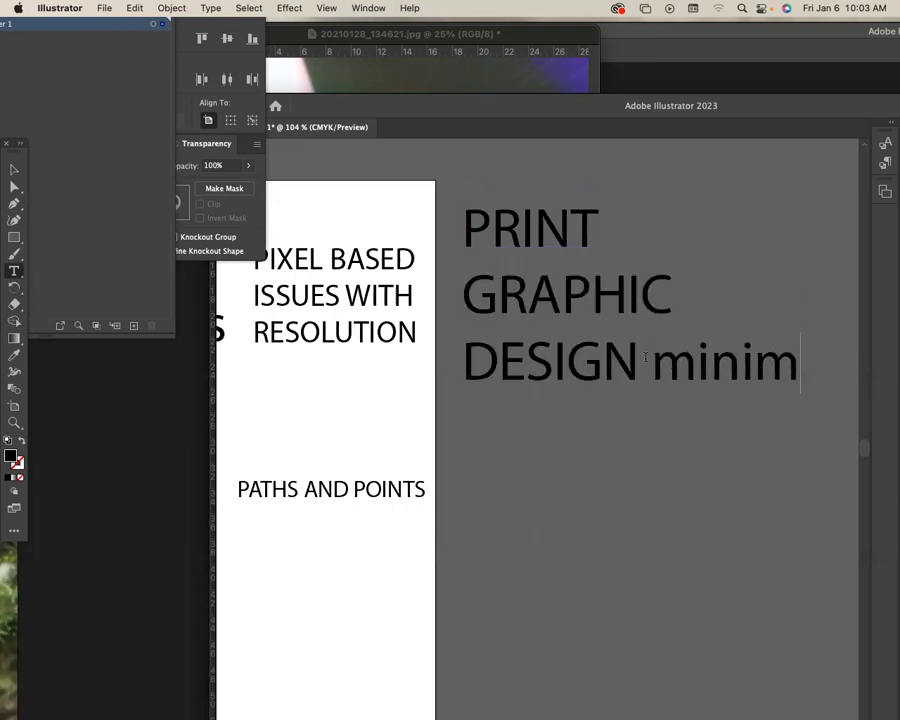
{"action": "type", "text": "um"}
{"action": "left_click_drag", "start_coordinate": [580, 106], "coordinate": [637, 116]}
{"action": "type", "text": "\\res"}
{"action": "left_click_drag", "start_coordinate": [566, 431], "coordinate": [659, 430]}
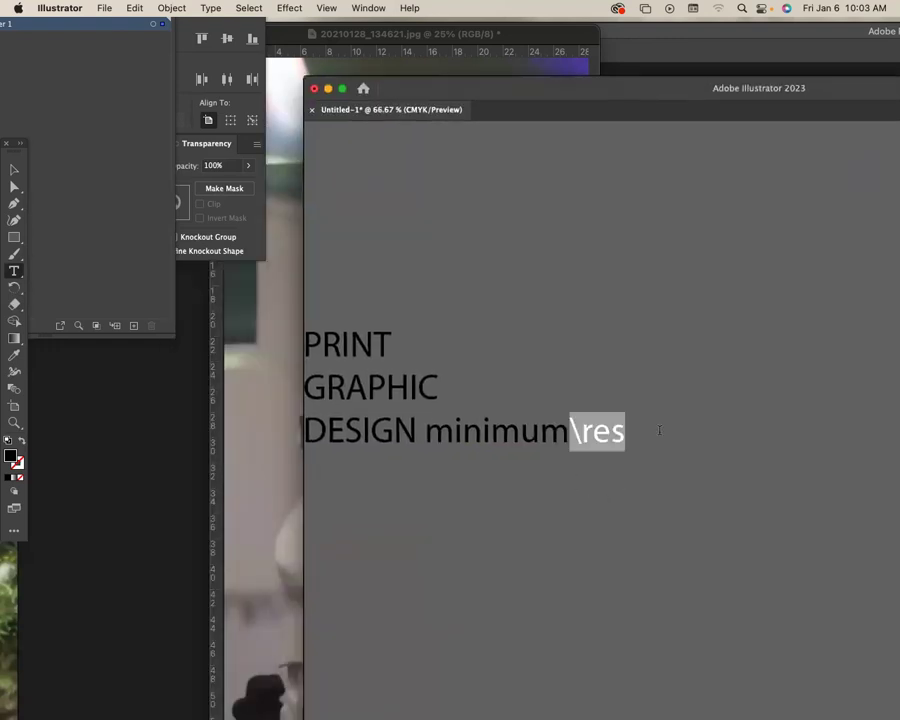
{"action": "key", "text": "Return"}
Type 'resolution is 300ppi' on the new line, fixing the typos.
{"action": "type", "text": "res"}
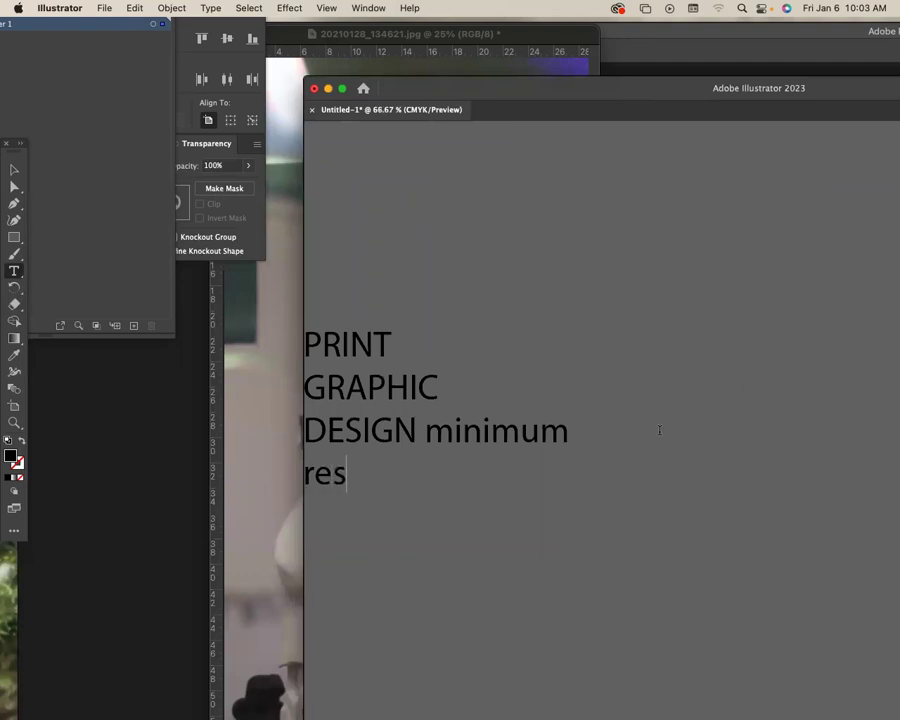
{"action": "type", "text": "oltion"}
{"action": "key", "text": "BackSpace"}
{"action": "key", "text": "BackSpace"}
{"action": "key", "text": "BackSpace"}
{"action": "key", "text": "BackSpace"}
{"action": "type", "text": "utijn"}
{"action": "key", "text": "BackSpace"}
{"action": "key", "text": "BackSpace"}
{"action": "type", "text": "on is "}
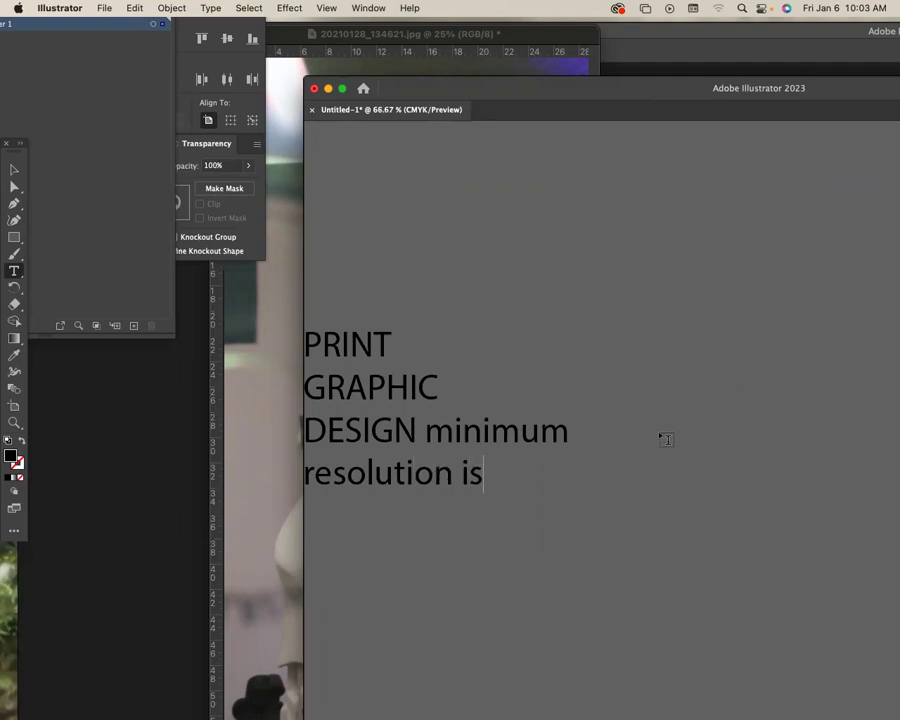
{"action": "type", "text": "300p"}
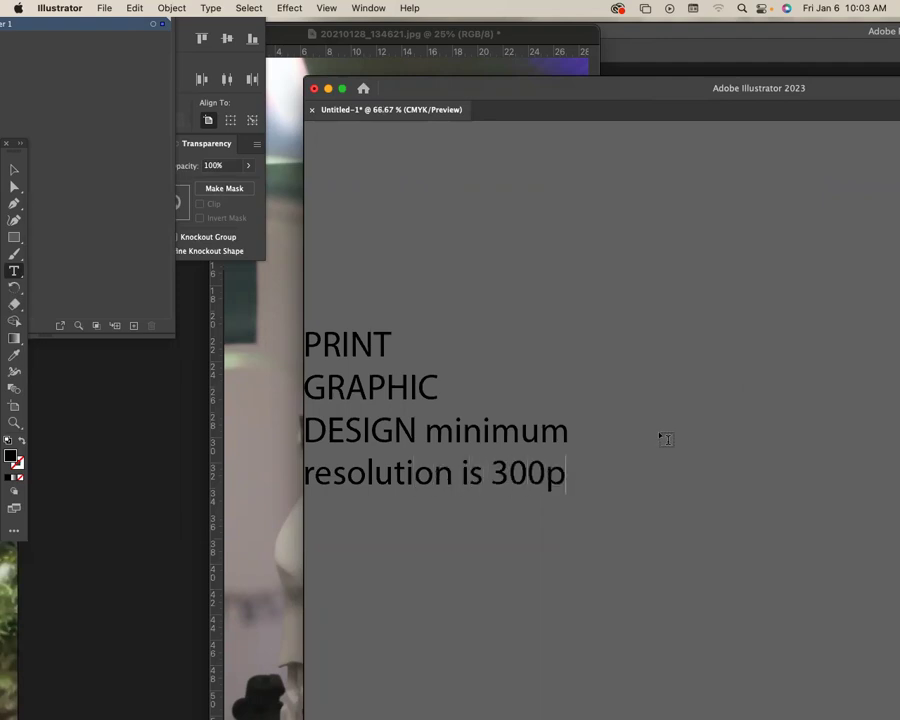
{"action": "type", "text": "pi"}
Undo the accidental placeholder text box and reselect the resolution note block.
{"action": "left_click_drag", "start_coordinate": [416, 96], "coordinate": [446, 67]}
{"action": "left_click_drag", "start_coordinate": [507, 350], "coordinate": [664, 283]}
{"action": "key", "text": "super+z"}
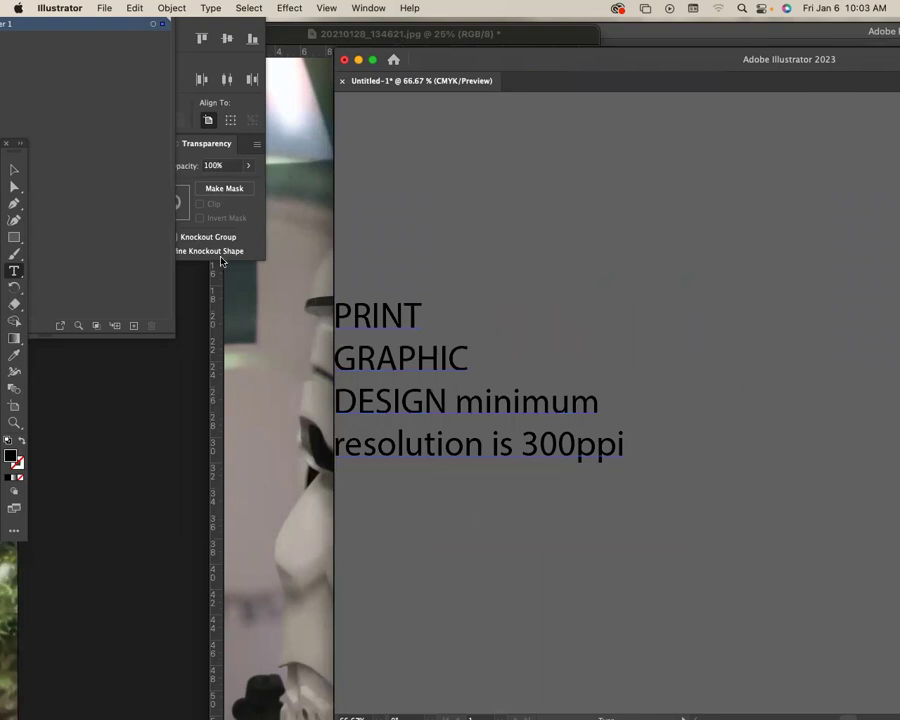
{"action": "left_click", "coordinate": [13, 170]}
{"action": "left_click", "coordinate": [522, 370]}
{"action": "left_click_drag", "start_coordinate": [522, 370], "coordinate": [687, 274]}
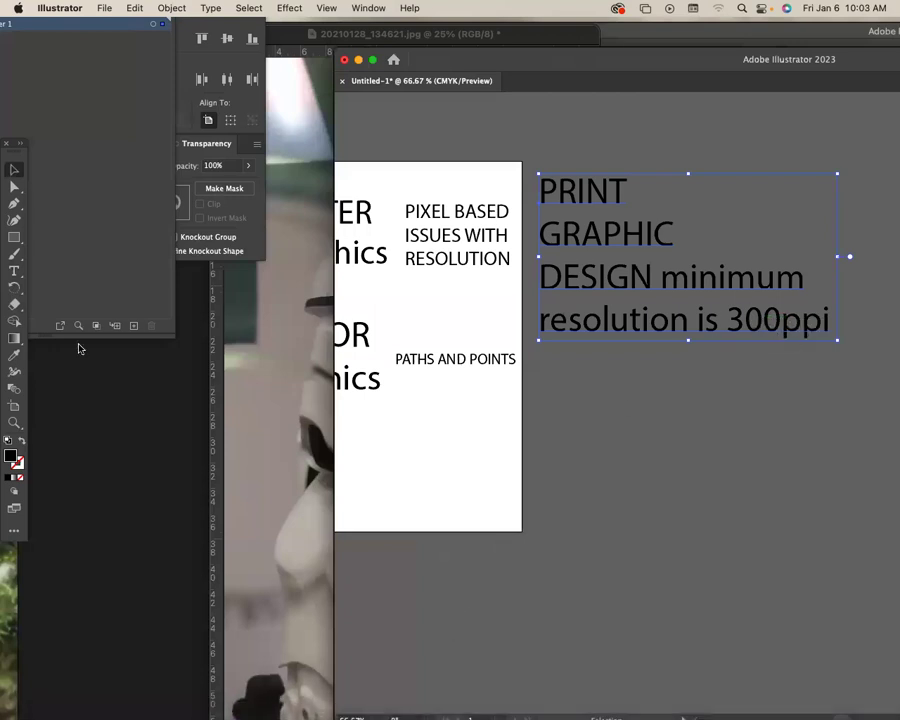
Start a new document on the Print presets, set to inches and CMYK Color.
{"action": "key", "text": "super+n"}
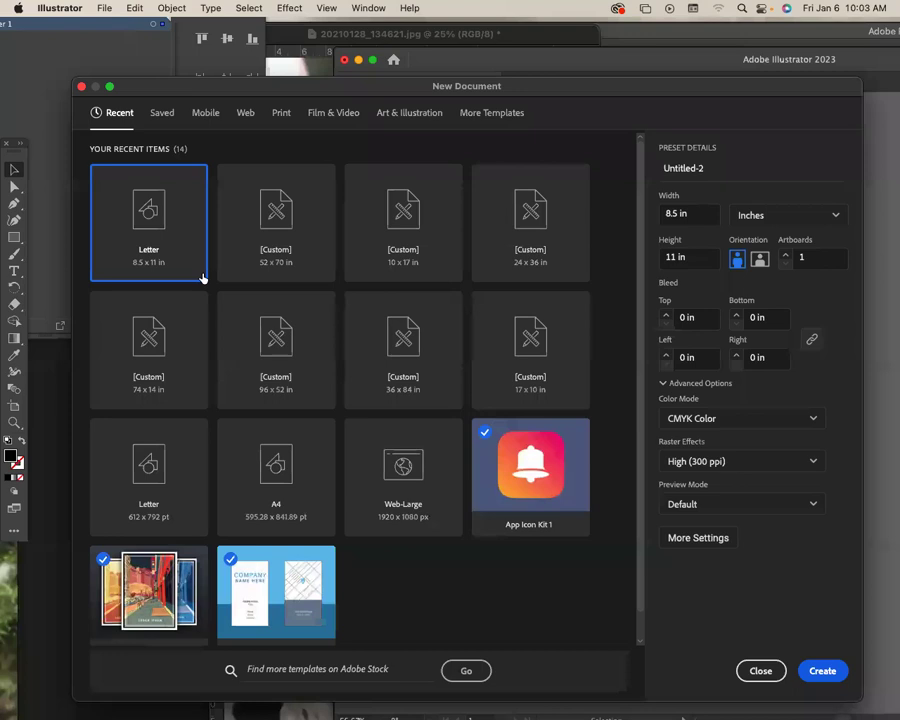
{"action": "left_click", "coordinate": [280, 114]}
{"action": "left_click", "coordinate": [770, 214]}
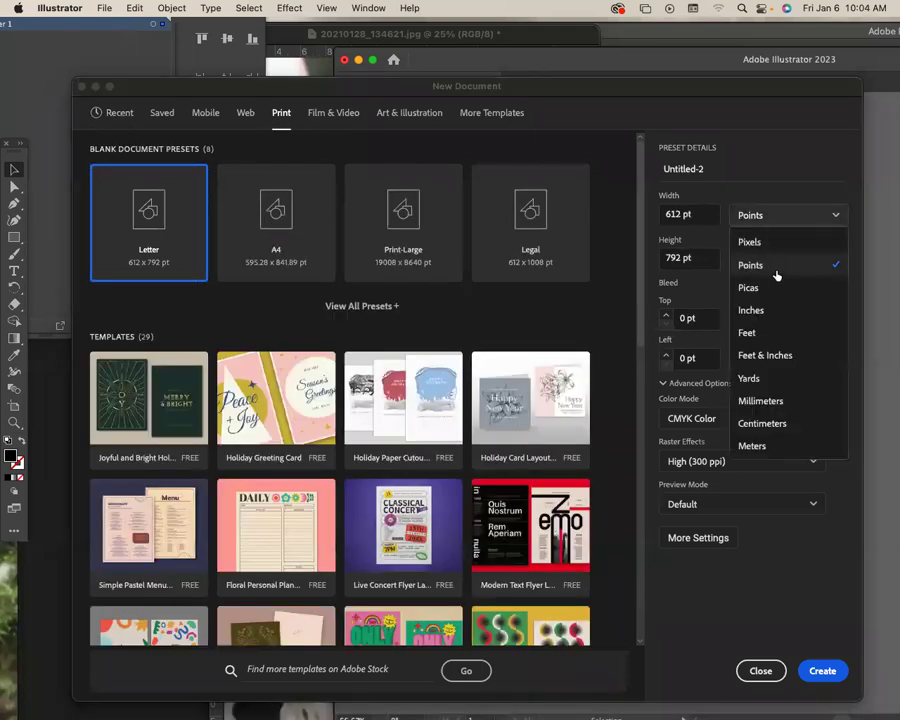
{"action": "left_click", "coordinate": [752, 310]}
{"action": "left_click", "coordinate": [730, 418]}
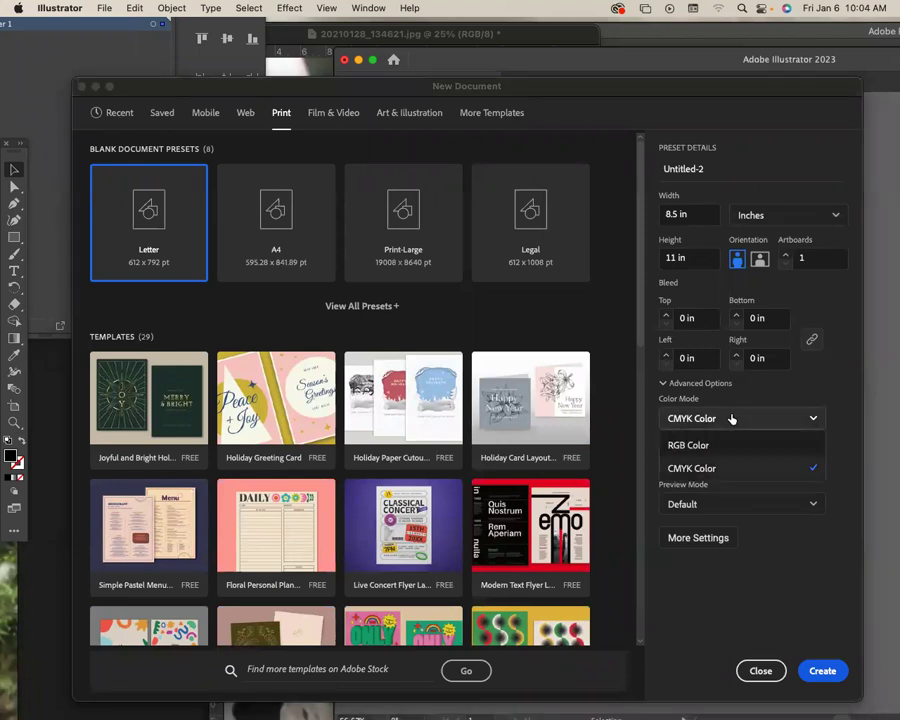
{"action": "left_click", "coordinate": [889, 490]}
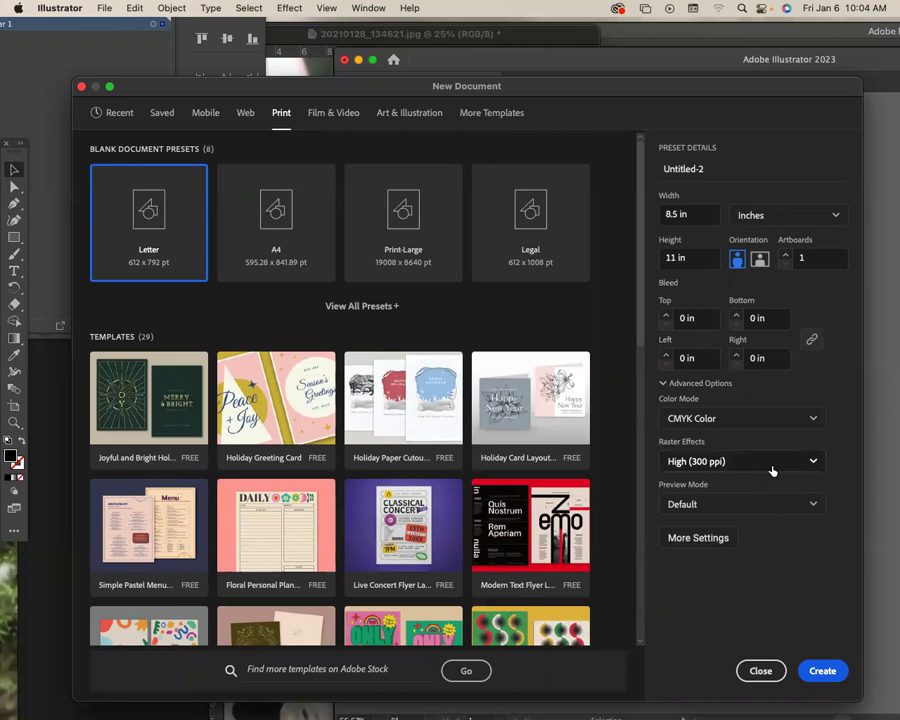
Close New Document without creating a file and move the PRINT GRAPHIC heading lower.
{"action": "left_click", "coordinate": [759, 670]}
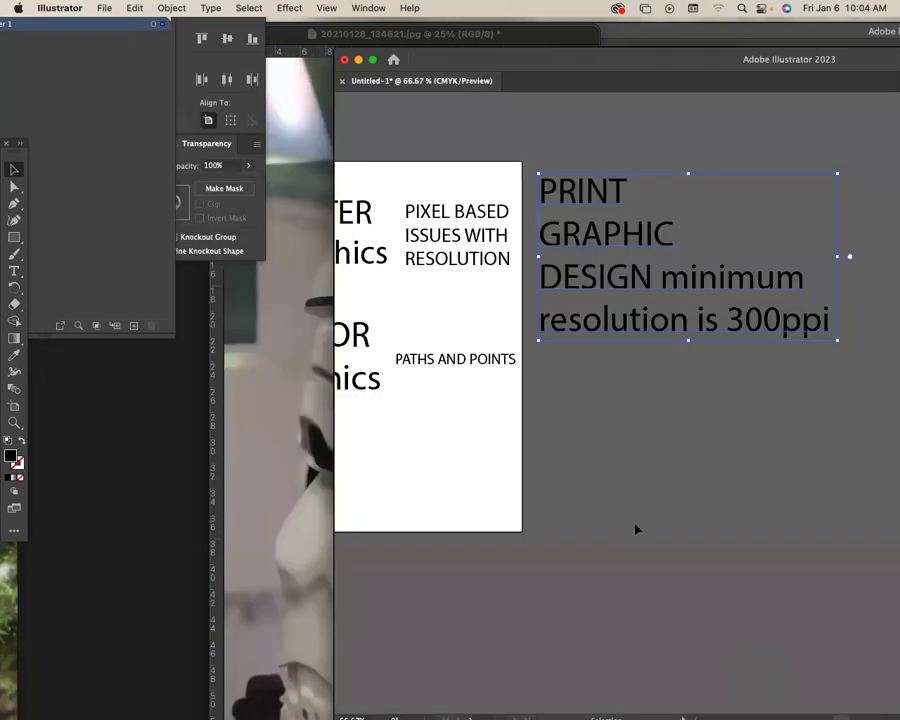
{"action": "left_click_drag", "start_coordinate": [430, 402], "coordinate": [631, 402]}
{"action": "left_click_drag", "start_coordinate": [780, 278], "coordinate": [801, 476]}
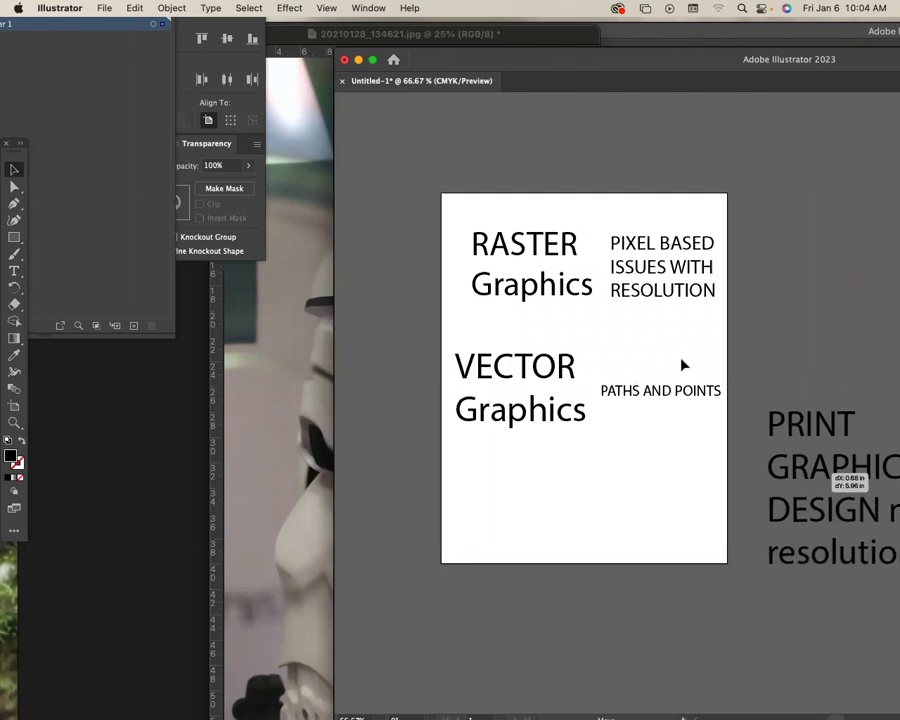
Select the PIXEL BASED text block, then switch to the desktop and reveal the Dock.
{"action": "left_click", "coordinate": [682, 294]}
{"action": "left_click_drag", "start_coordinate": [684, 300], "coordinate": [650, 290]}
{"action": "left_click", "coordinate": [650, 290]}
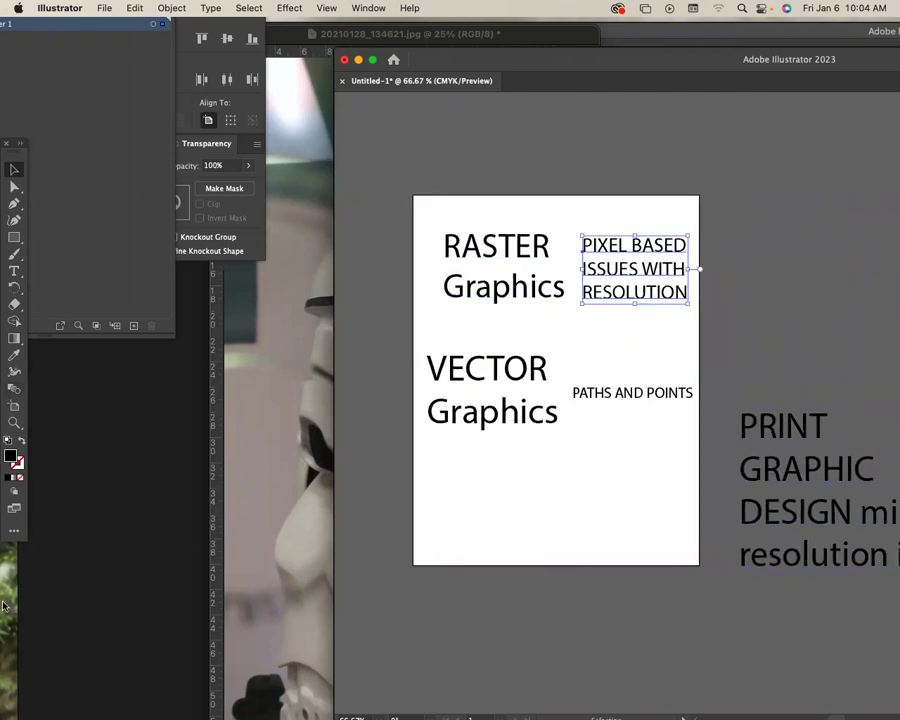
{"action": "left_click", "coordinate": [3, 426]}
{"action": "mouse_move", "coordinate": [200, 708]}
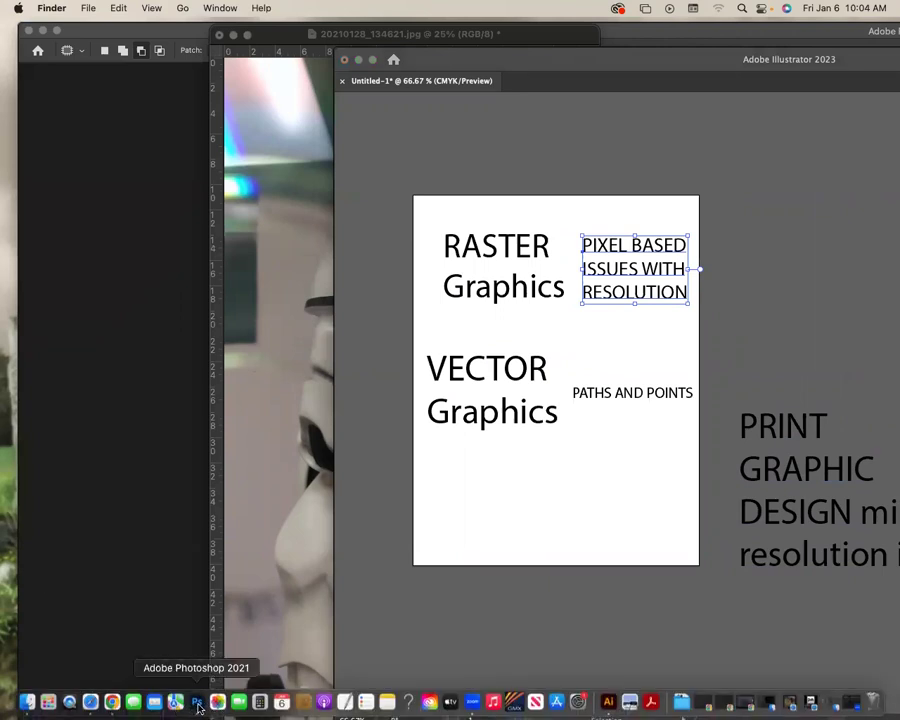
Search Google for 'newest iphone' in a new Chrome tab.
{"action": "left_click", "coordinate": [112, 702]}
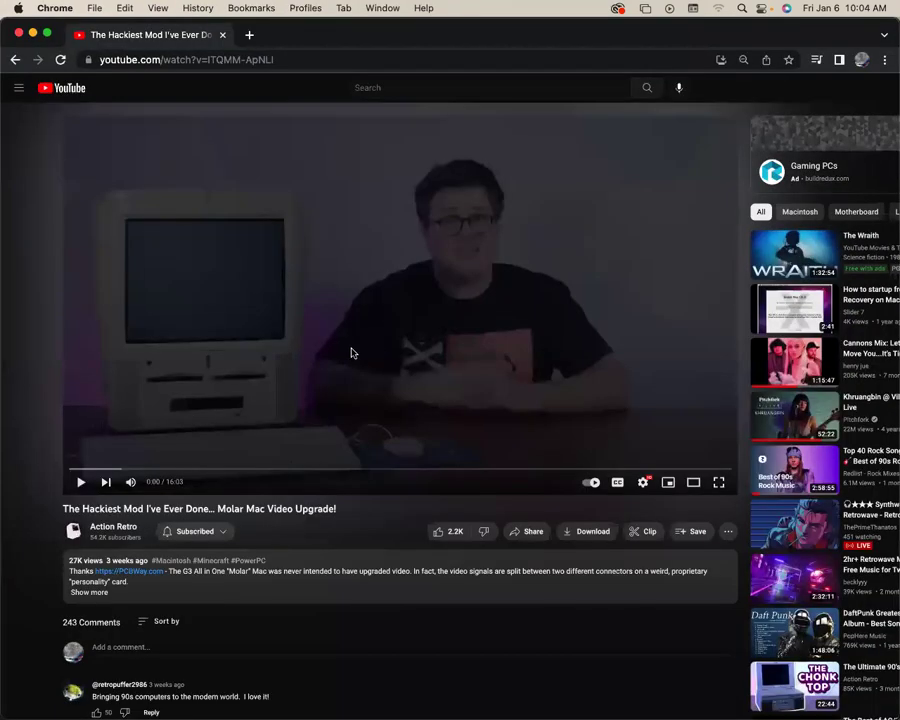
{"action": "key", "text": "super+t"}
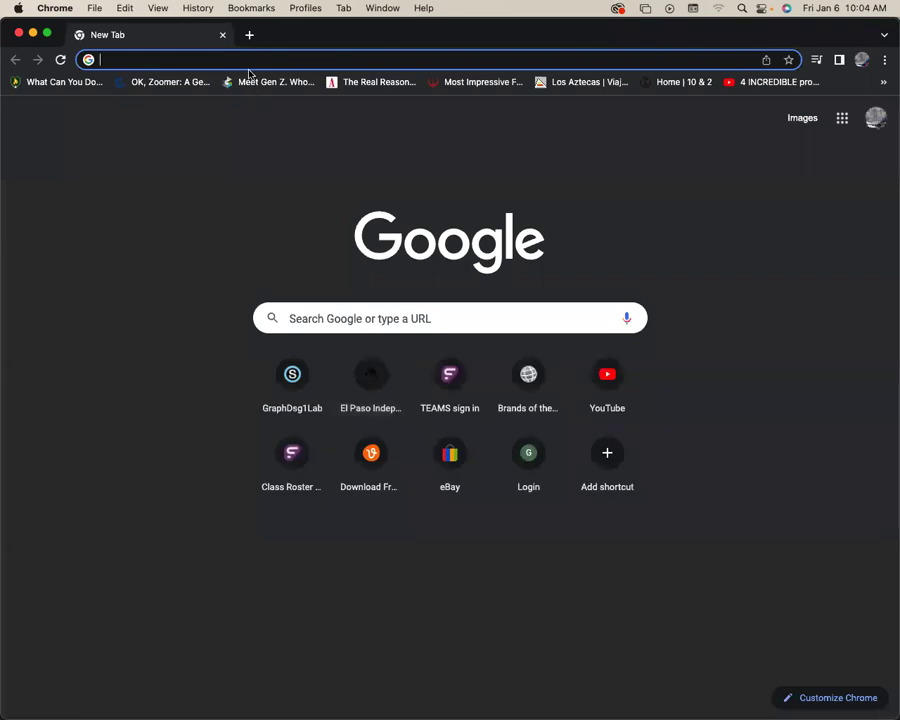
{"action": "left_click", "coordinate": [245, 60]}
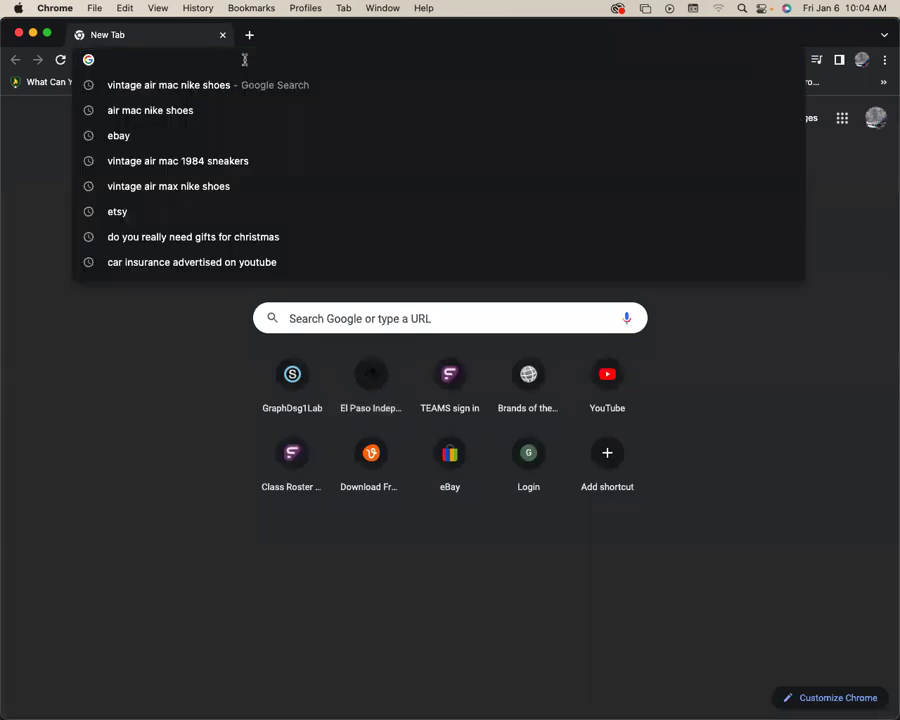
{"action": "type", "text": "ipho"}
{"action": "key", "text": "BackSpace"}
{"action": "key", "text": "BackSpace"}
{"action": "key", "text": "BackSpace"}
{"action": "key", "text": "BackSpace"}
{"action": "type", "text": "newest o"}
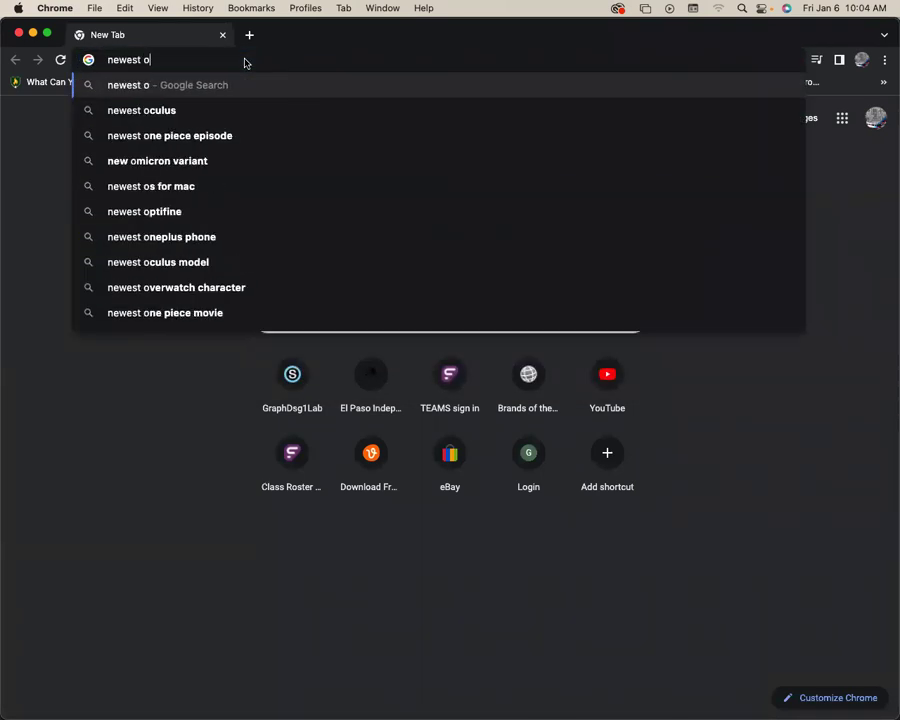
{"action": "key", "text": "BackSpace"}
{"action": "type", "text": "iphone"}
{"action": "key", "text": "Return"}
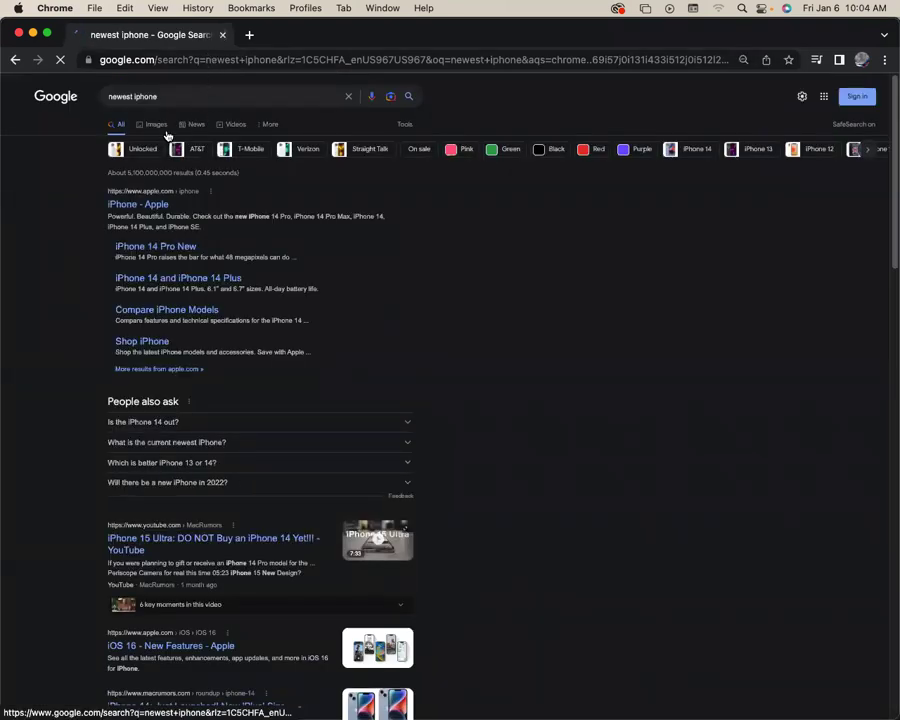
Switch to Image results and scroll through the iPhone photos.
{"action": "left_click", "coordinate": [151, 127]}
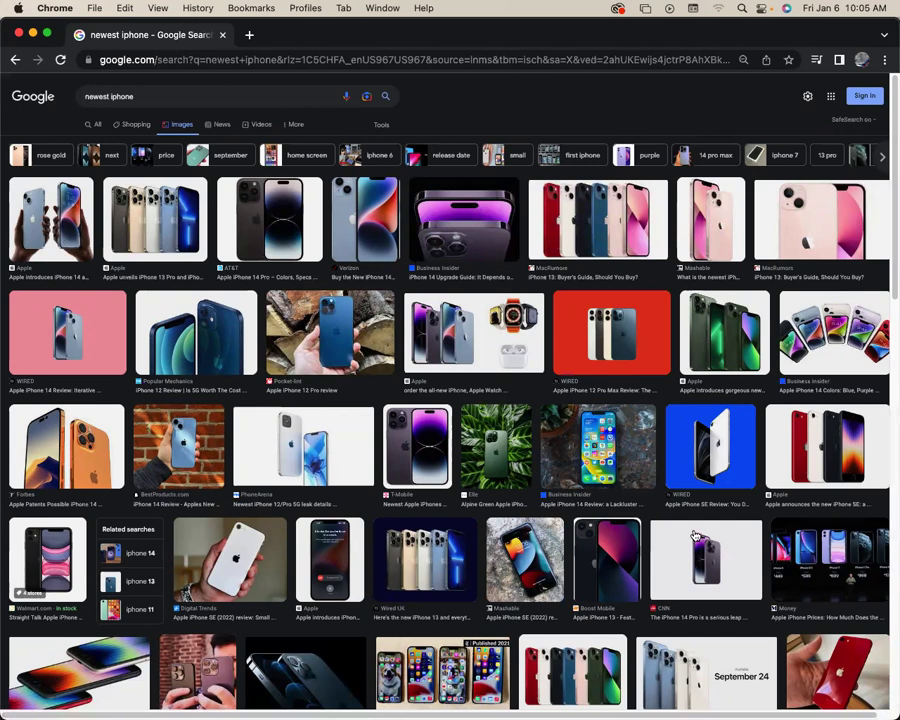
{"action": "scroll", "coordinate": [695, 537], "scroll_direction": "down", "scroll_amount": 5}
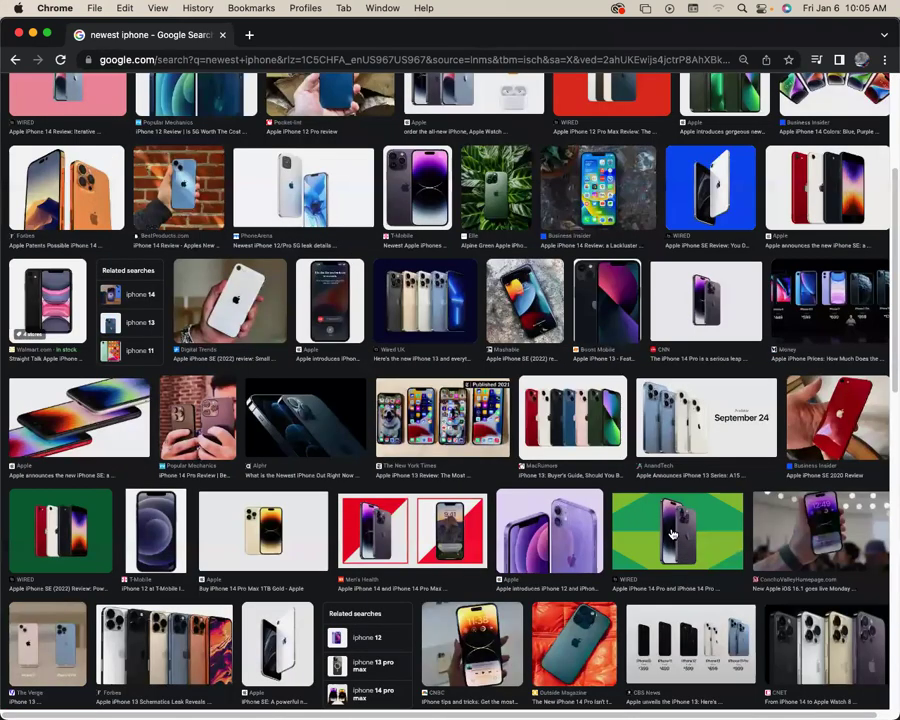
{"action": "scroll", "coordinate": [670, 533], "scroll_direction": "up", "scroll_amount": 2}
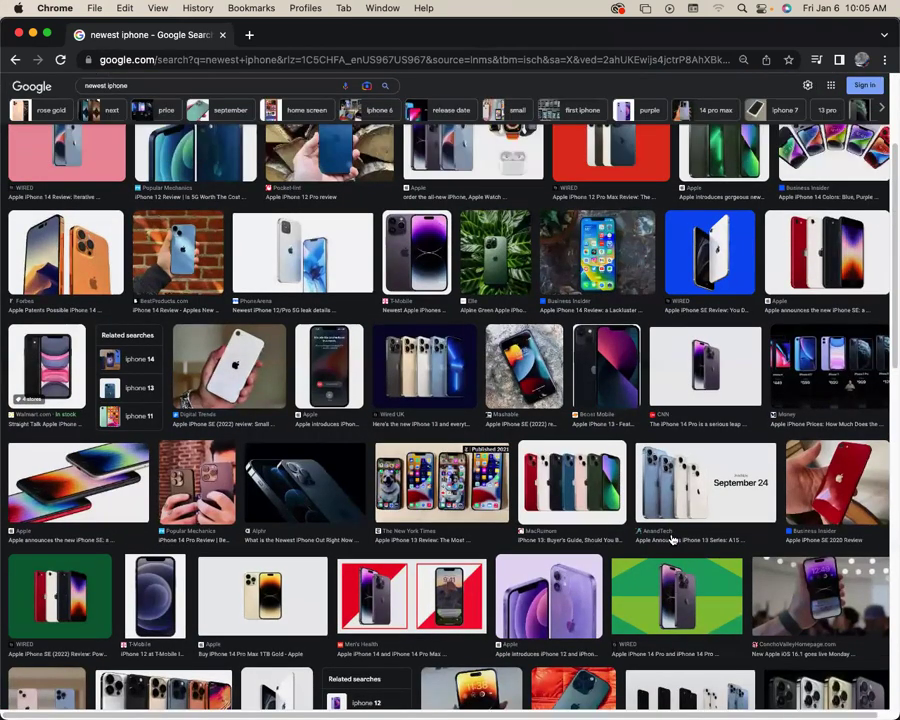
{"action": "scroll", "coordinate": [665, 538], "scroll_direction": "up", "scroll_amount": 4}
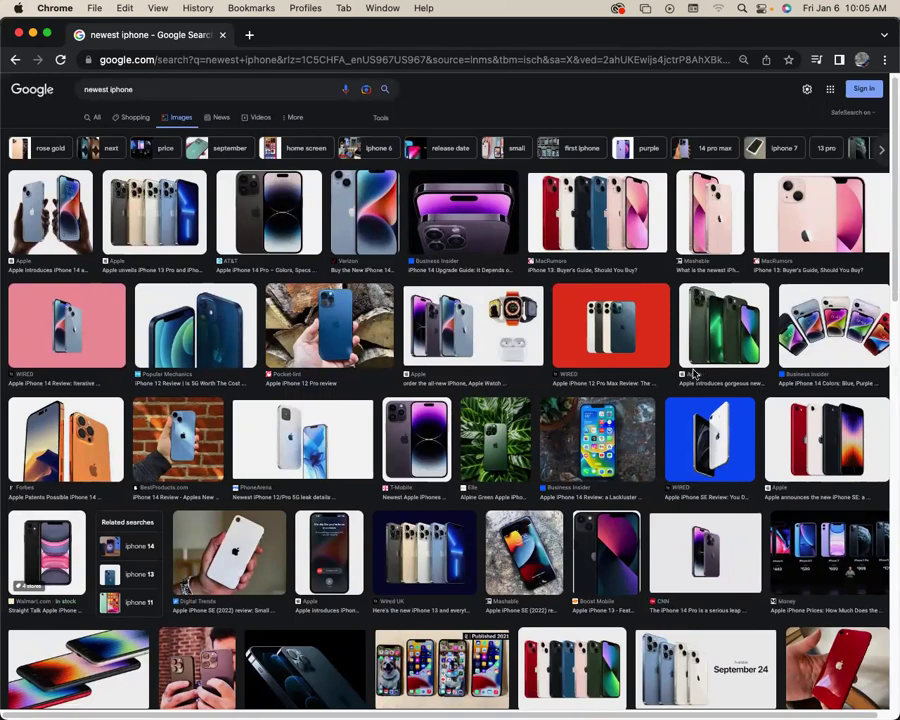
{"action": "scroll", "coordinate": [675, 496], "scroll_direction": "down", "scroll_amount": 3}
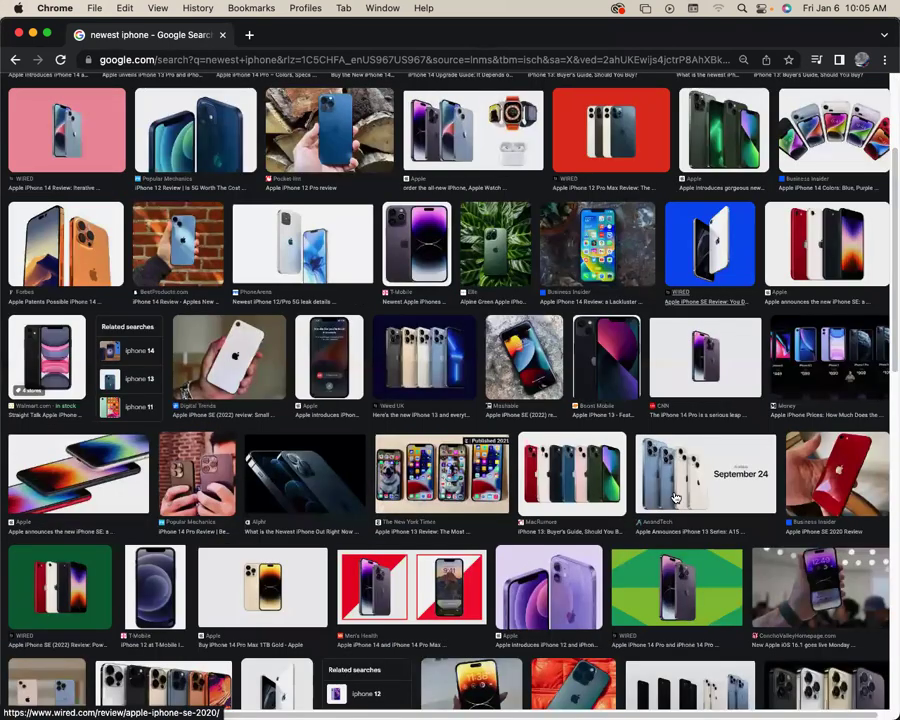
{"action": "scroll", "coordinate": [675, 496], "scroll_direction": "down", "scroll_amount": 10}
{"action": "scroll", "coordinate": [675, 496], "scroll_direction": "down", "scroll_amount": 3}
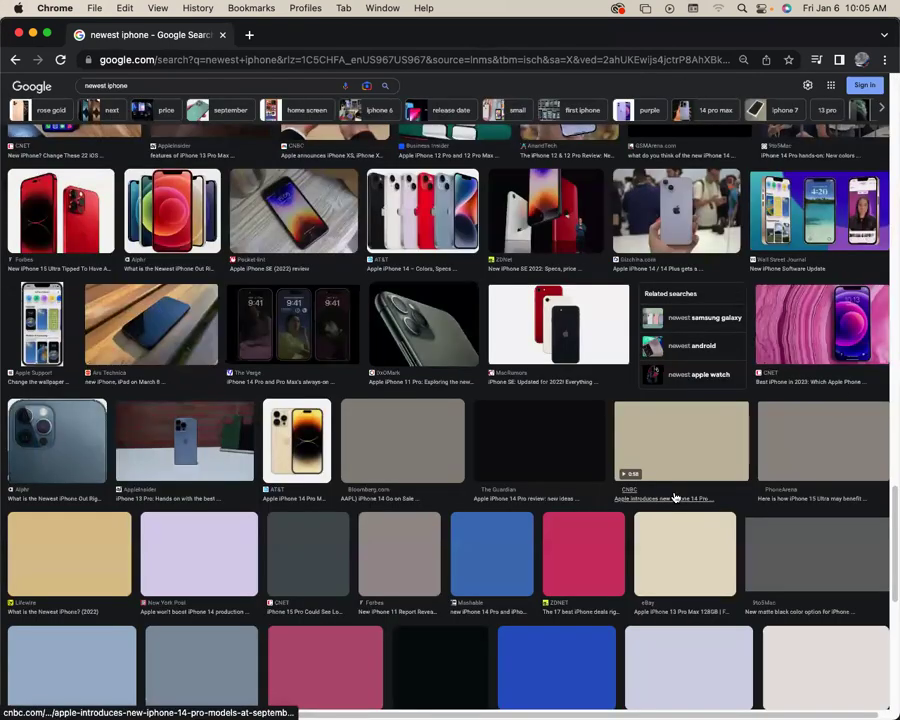
{"action": "scroll", "coordinate": [675, 496], "scroll_direction": "up", "scroll_amount": 10}
{"action": "scroll", "coordinate": [742, 412], "scroll_direction": "up", "scroll_amount": 10}
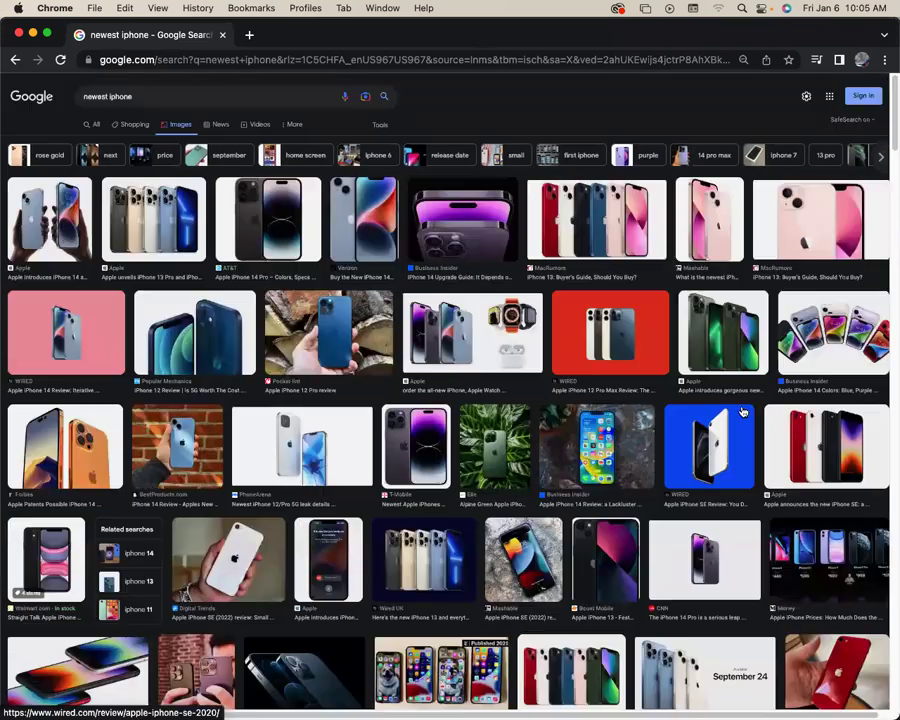
Save the Mashable pink iPhone preview image to Downloads as 'iphone sample'.
{"action": "left_click", "coordinate": [717, 228]}
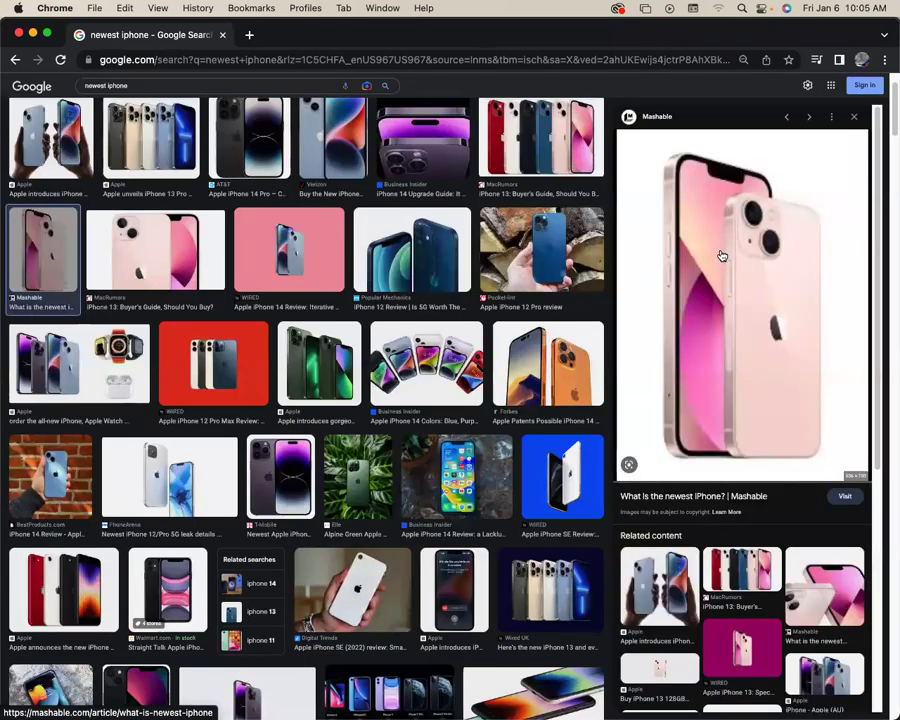
{"action": "right_click", "coordinate": [723, 251]}
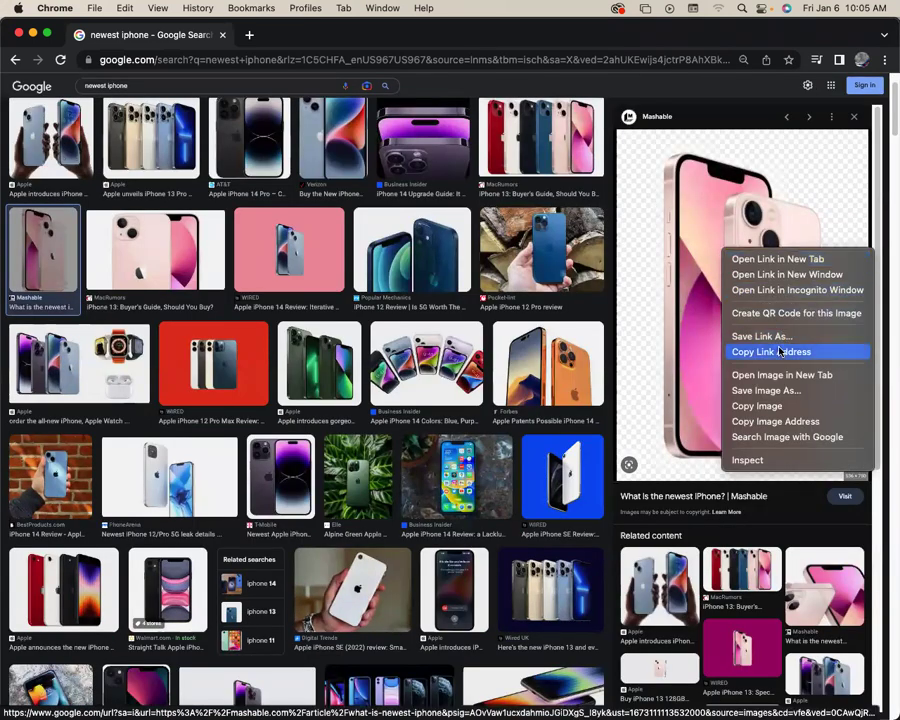
{"action": "left_click", "coordinate": [768, 403]}
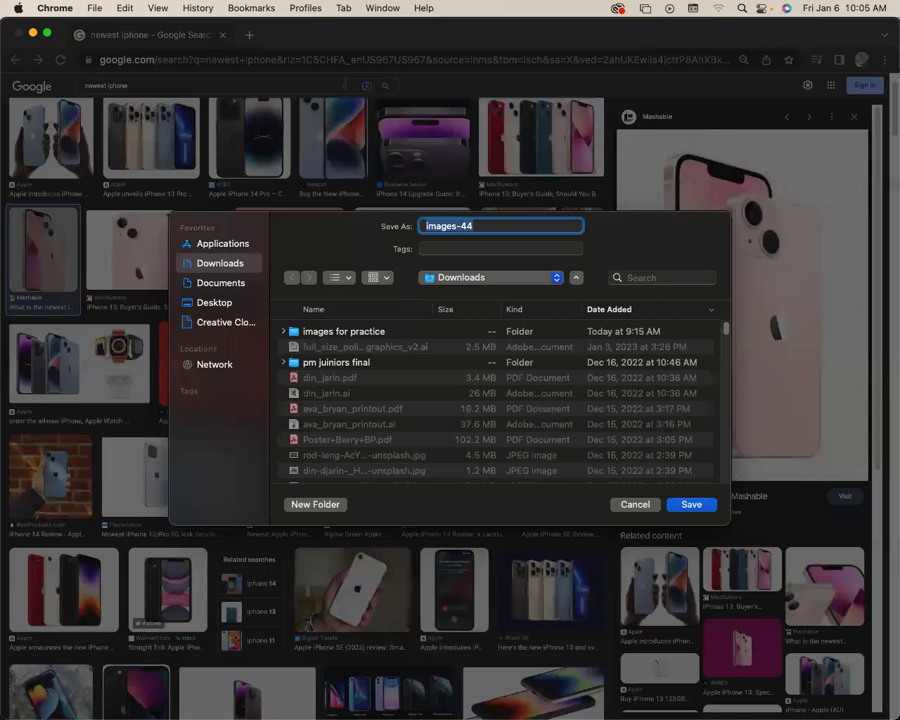
{"action": "type", "text": "iphone sample"}
{"action": "key", "text": "Return"}
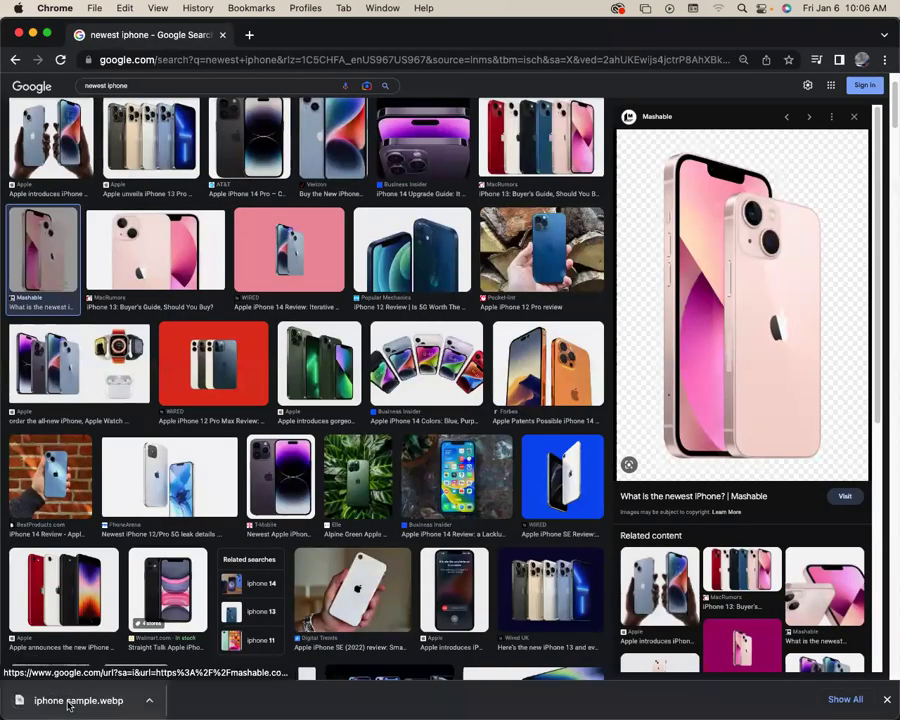
{"action": "key", "text": "ctrl+Right"}
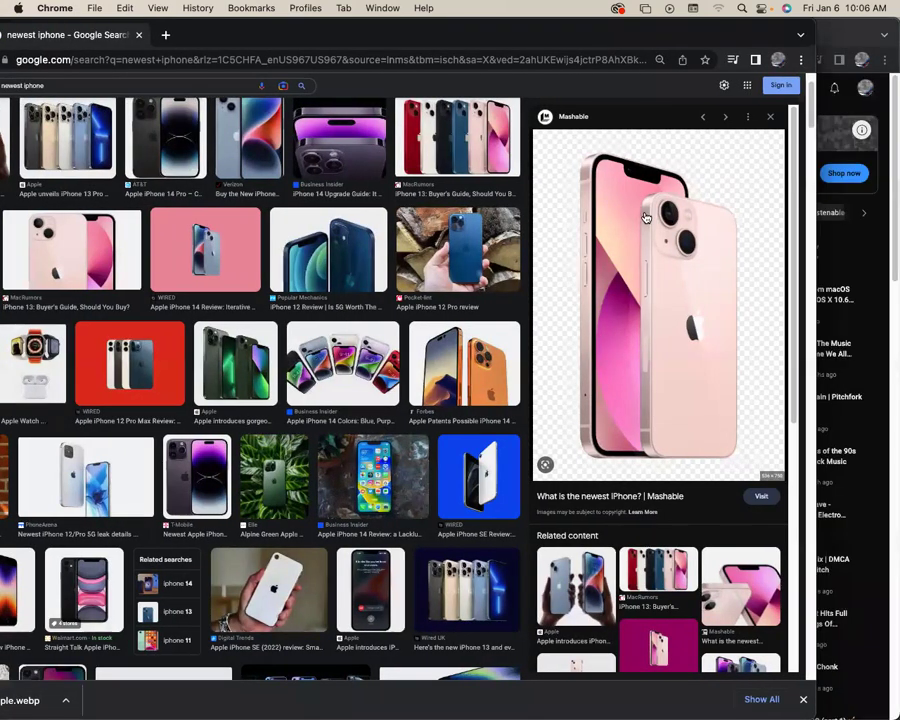
Open the Mashable article and start saving its pink iPhone hero image.
{"action": "left_click", "coordinate": [607, 497]}
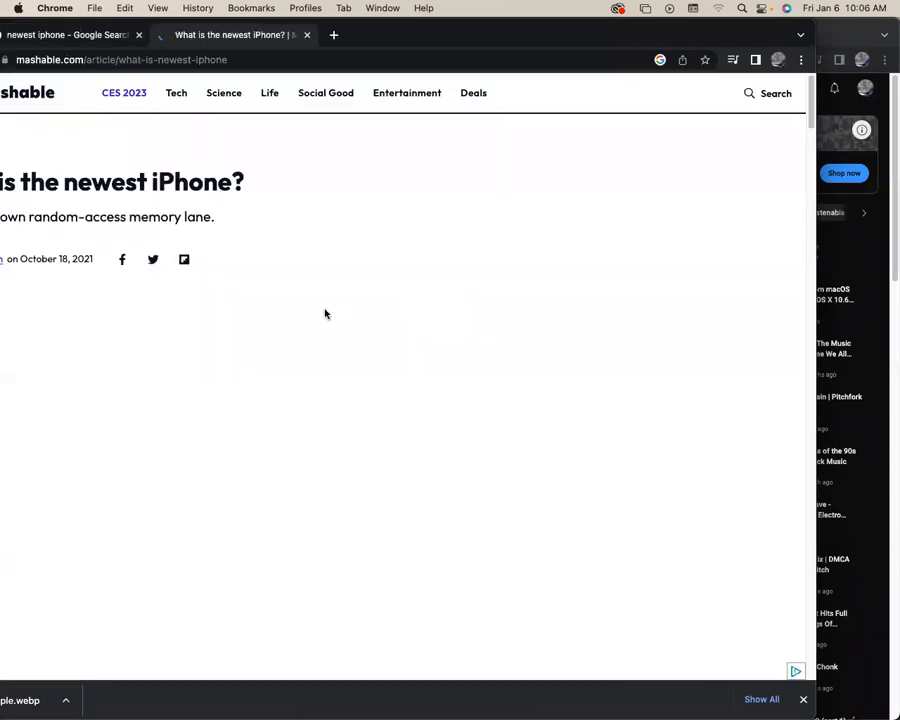
{"action": "scroll", "coordinate": [435, 340], "scroll_direction": "down", "scroll_amount": 5}
{"action": "scroll", "coordinate": [436, 341], "scroll_direction": "up", "scroll_amount": 3}
{"action": "right_click", "coordinate": [440, 338]}
{"action": "left_click", "coordinate": [478, 356]}
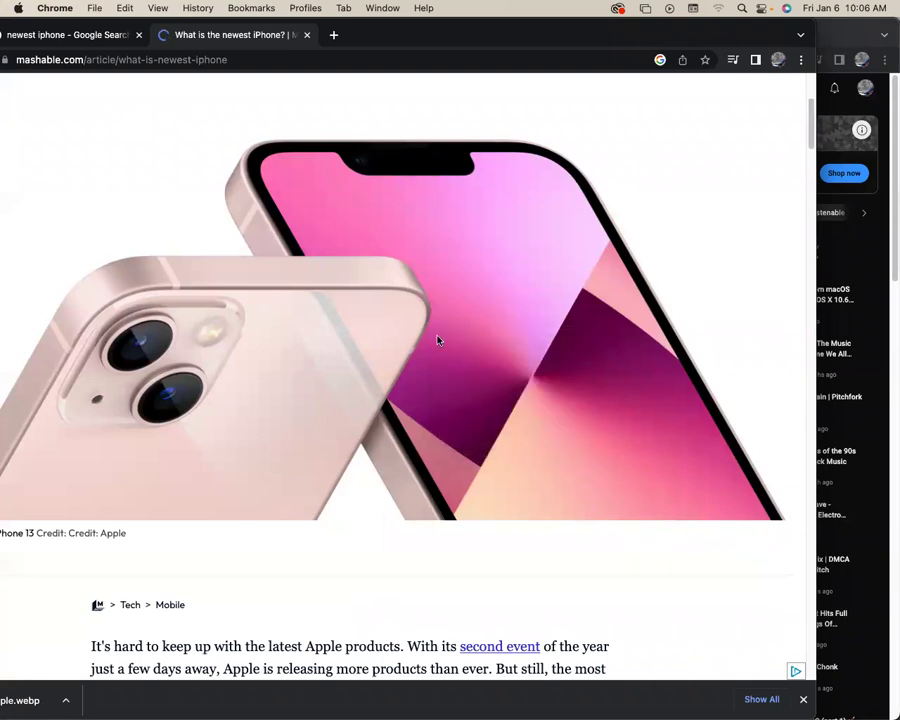
Save the hero image as a PNG into the images for practice folder.
{"action": "left_click_drag", "start_coordinate": [497, 227], "coordinate": [518, 230]}
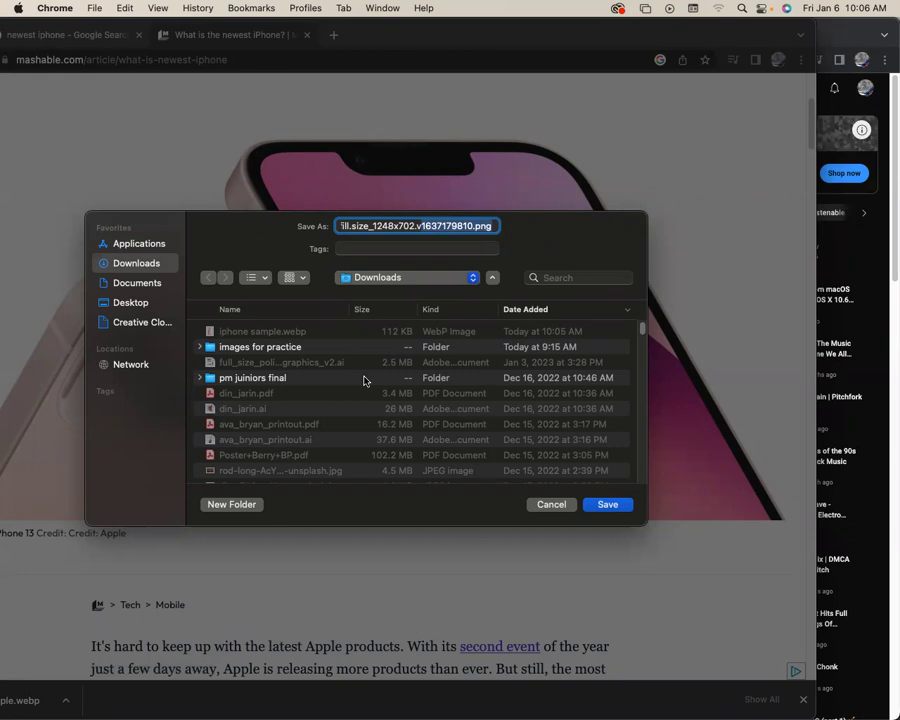
{"action": "left_click", "coordinate": [281, 346]}
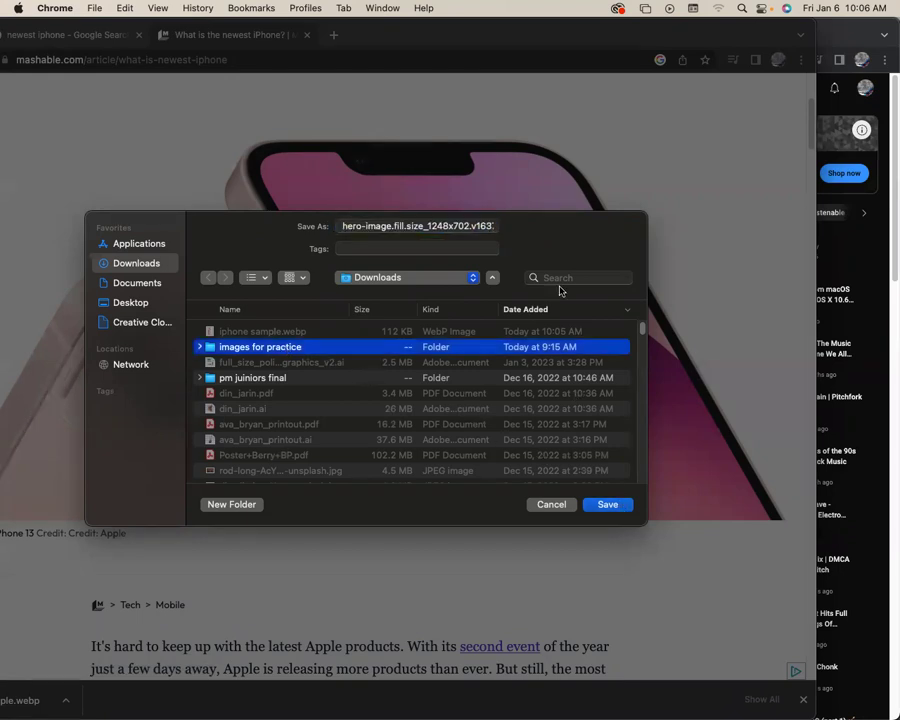
{"action": "triple_click", "coordinate": [445, 225]}
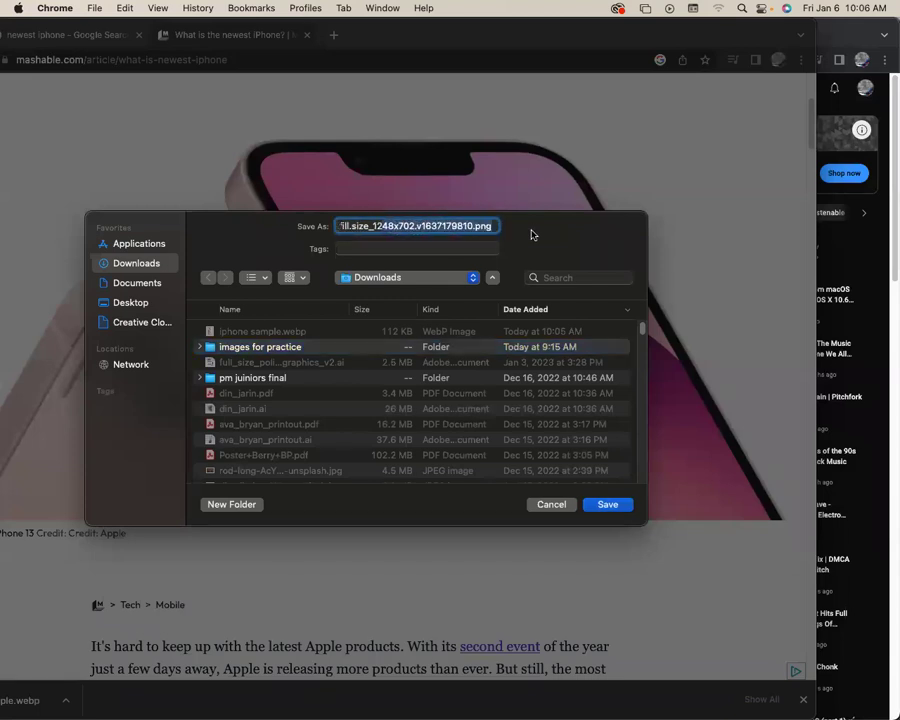
{"action": "left_click", "coordinate": [473, 226]}
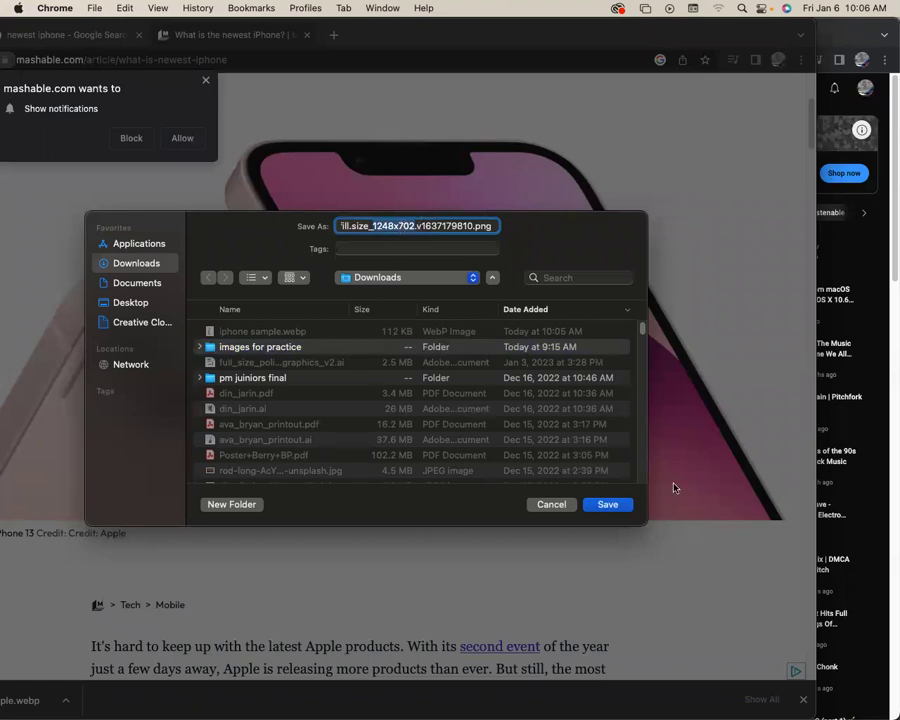
{"action": "left_click", "coordinate": [609, 505]}
{"action": "left_click", "coordinate": [609, 505]}
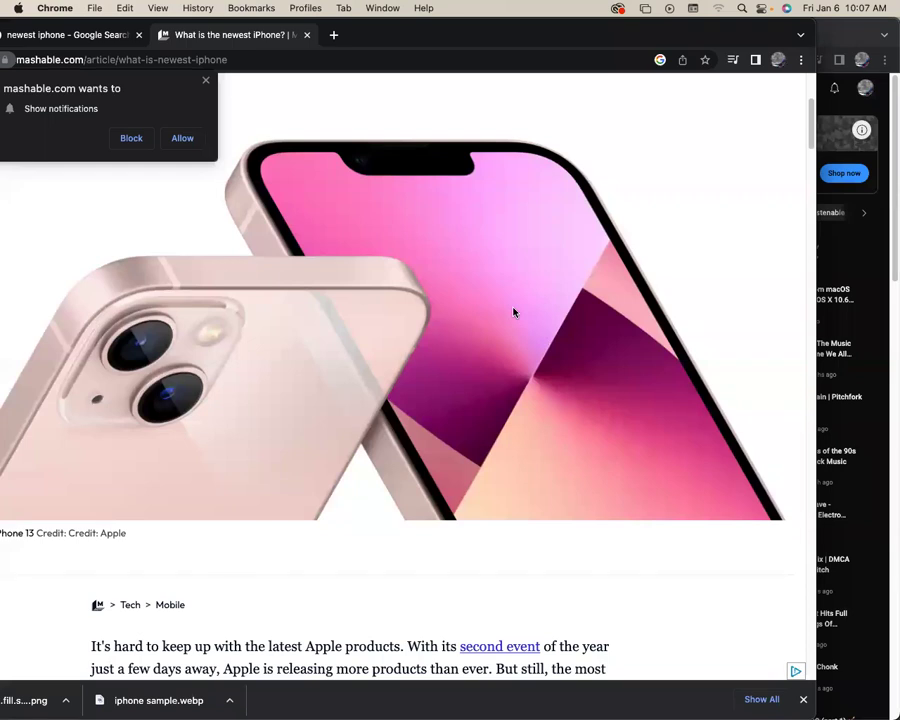
Shift the Mashable window aside, answer its notification prompt, and move the YouTube window down-right.
{"action": "left_click_drag", "start_coordinate": [540, 44], "coordinate": [602, 112]}
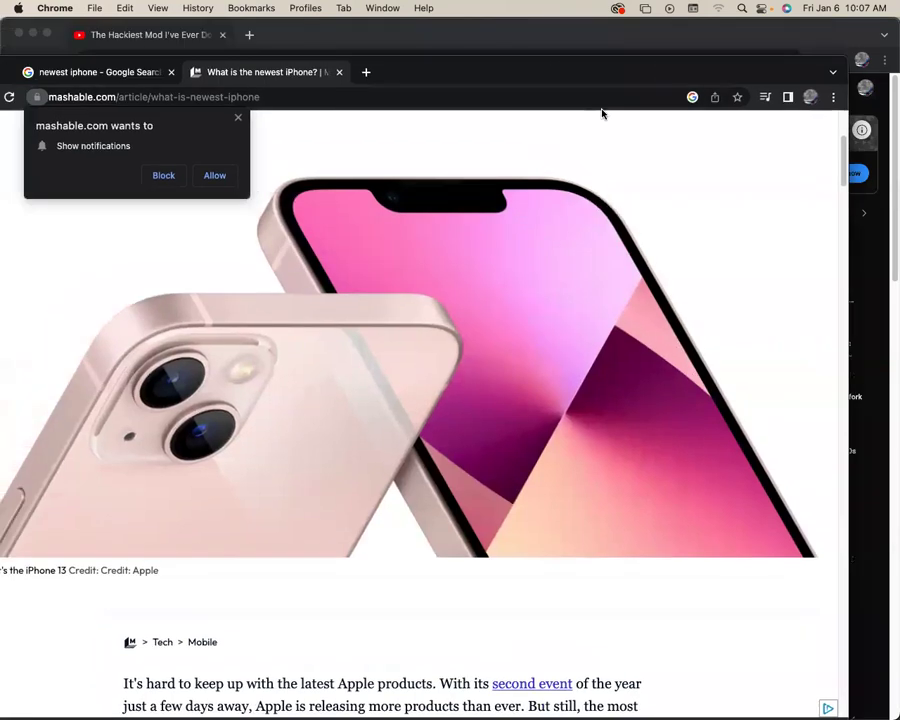
{"action": "left_click", "coordinate": [244, 206]}
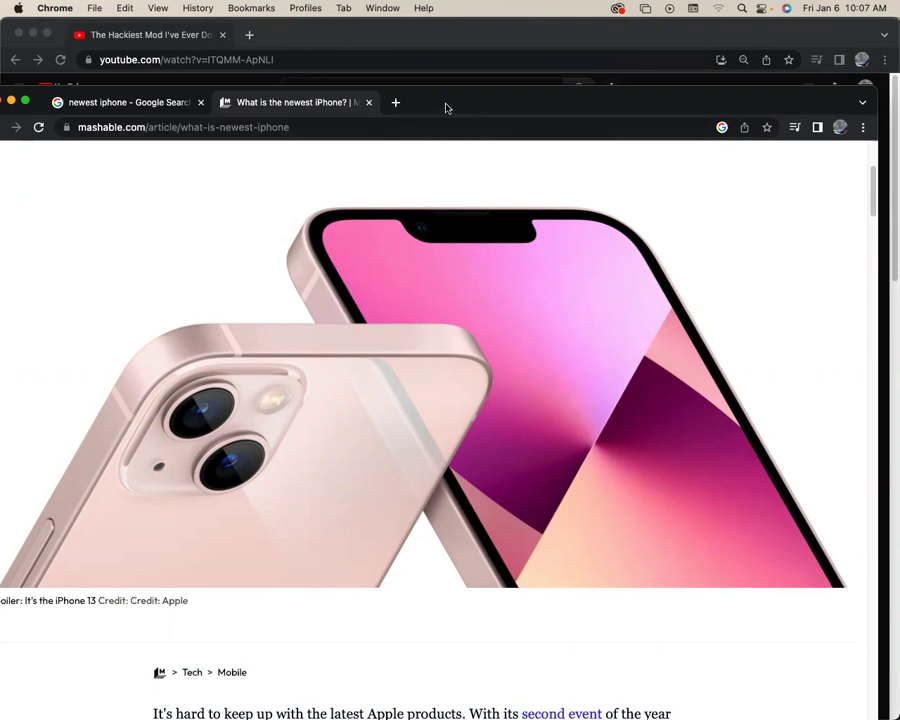
{"action": "left_click_drag", "start_coordinate": [518, 104], "coordinate": [464, 94]}
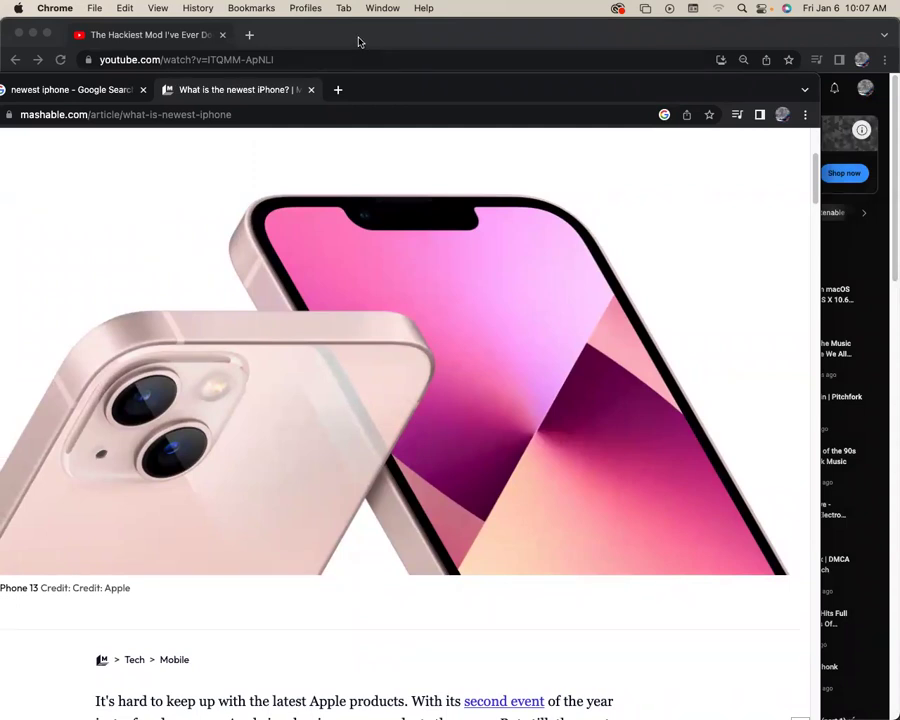
{"action": "left_click_drag", "start_coordinate": [360, 39], "coordinate": [425, 163]}
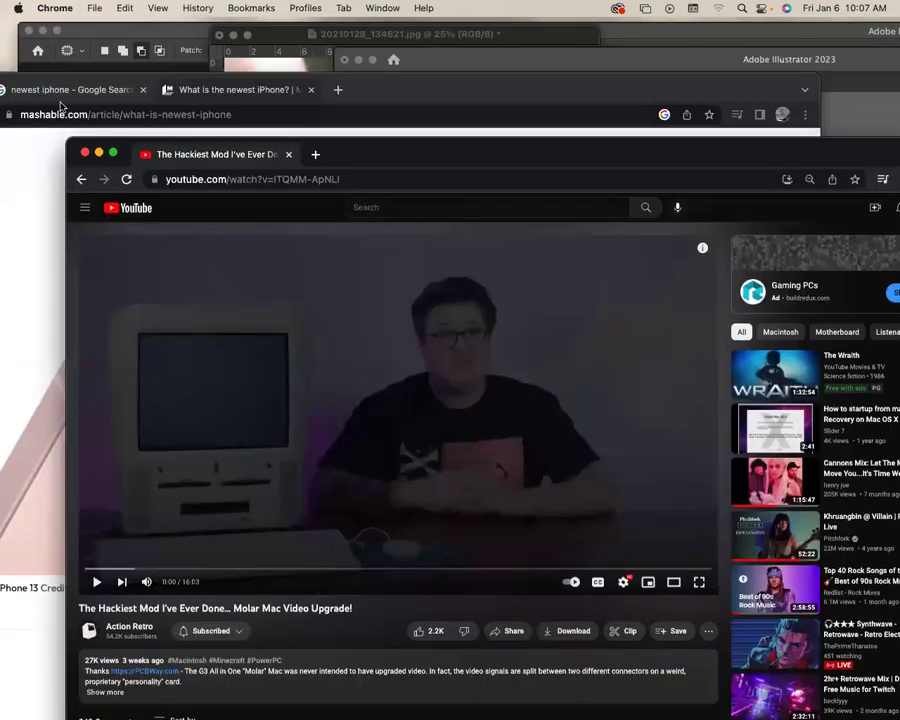
In a new Finder window, open Downloads > images for practice and preview the hero-image PNG.
{"action": "left_click", "coordinate": [5, 60]}
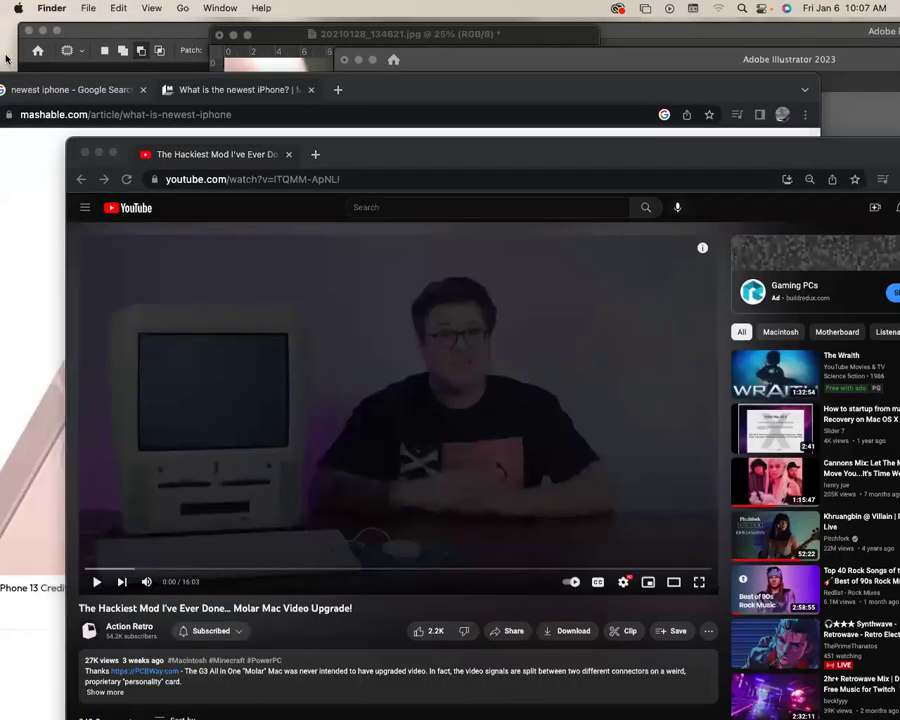
{"action": "key", "text": "super+n"}
{"action": "left_click", "coordinate": [193, 238]}
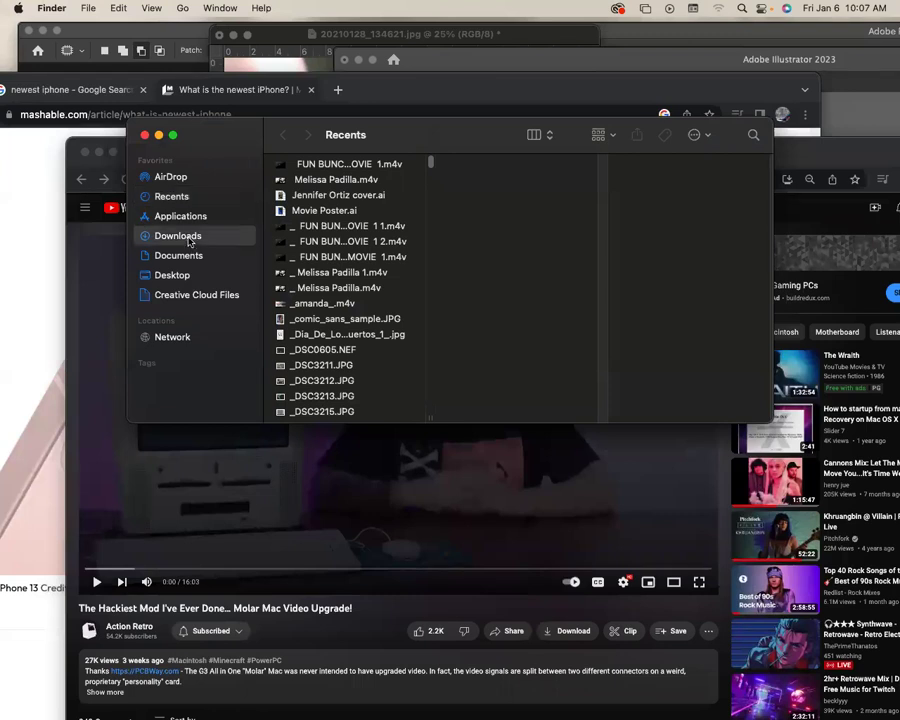
{"action": "left_click", "coordinate": [342, 203]}
{"action": "double_click", "coordinate": [342, 200]}
{"action": "left_click", "coordinate": [342, 200]}
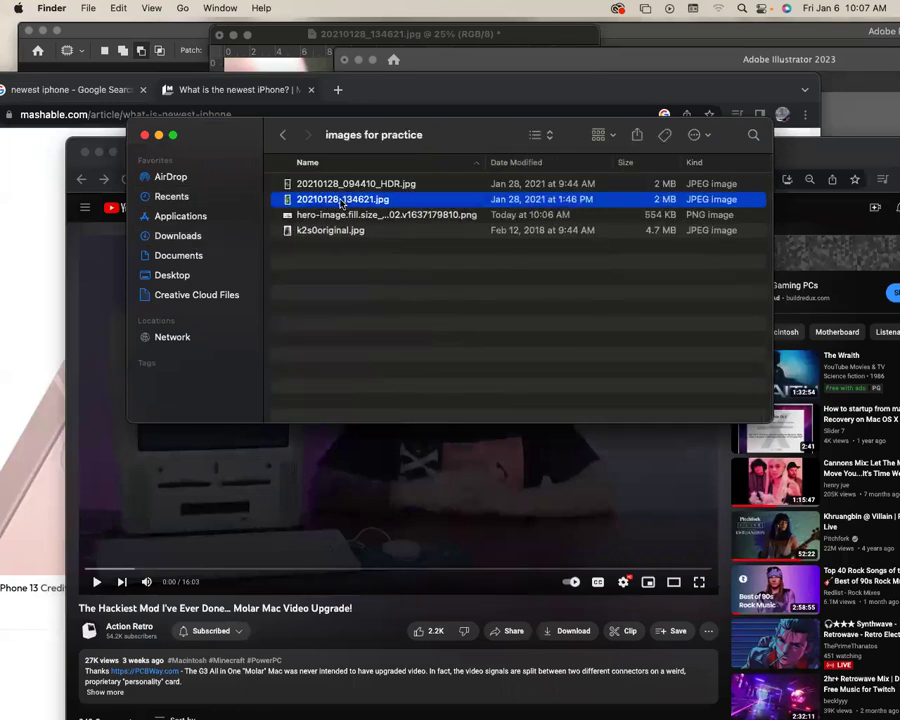
{"action": "left_click", "coordinate": [348, 216]}
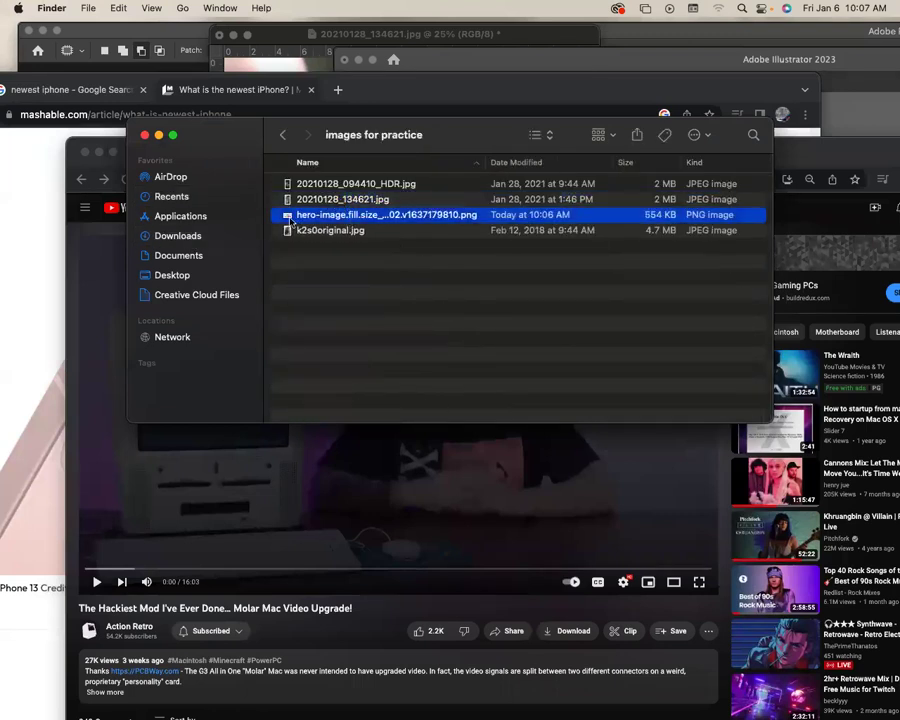
{"action": "double_click", "coordinate": [348, 217]}
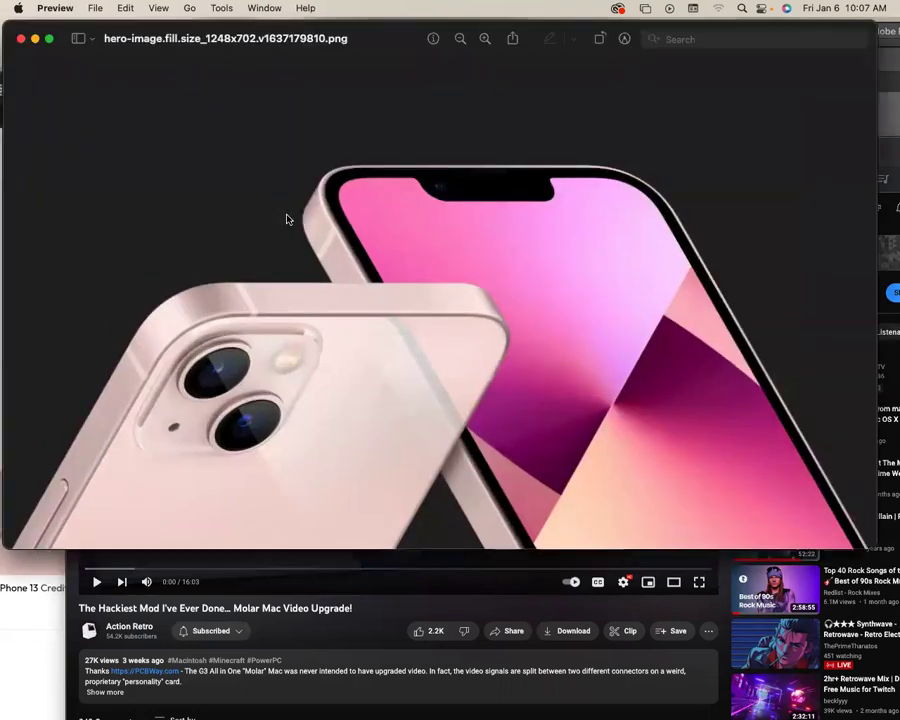
{"action": "left_click", "coordinate": [22, 36]}
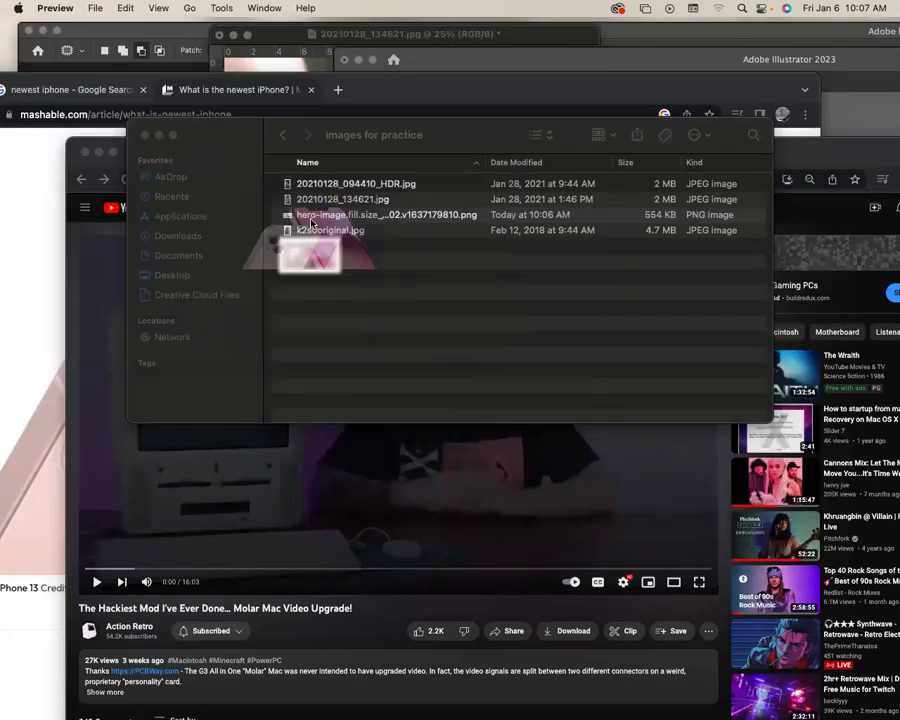
Open the hero-image PNG in Adobe Photoshop 2021 via Open With.
{"action": "right_click", "coordinate": [316, 216]}
{"action": "mouse_move", "coordinate": [355, 245]}
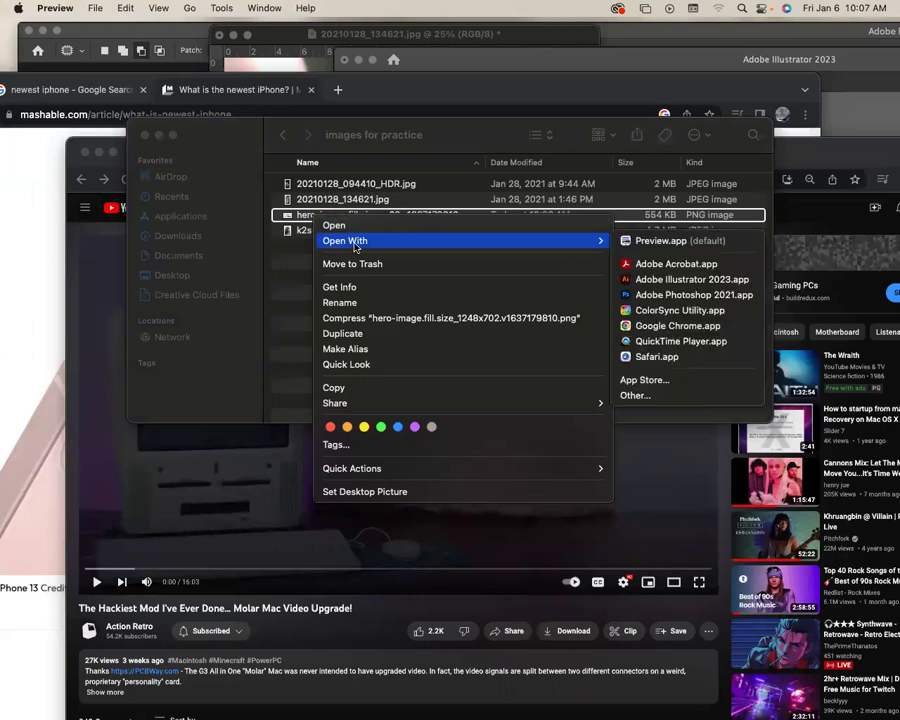
{"action": "left_click", "coordinate": [684, 297]}
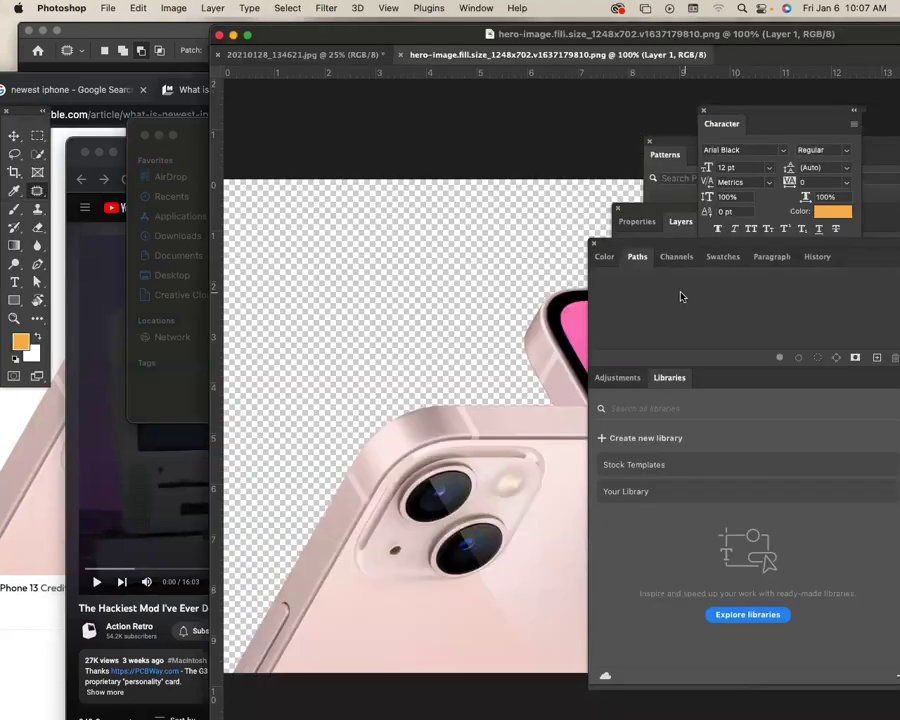
Maximize the hero iPhone document and open Image Size, showing 1248 × 702 px at 72 ppi.
{"action": "double_click", "coordinate": [290, 30]}
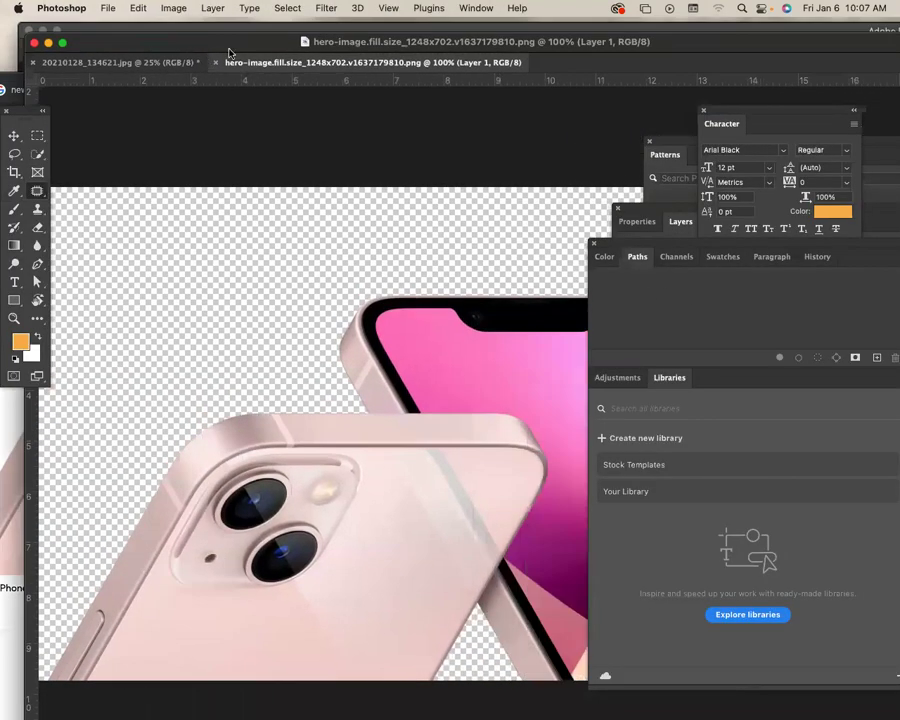
{"action": "left_click", "coordinate": [181, 8]}
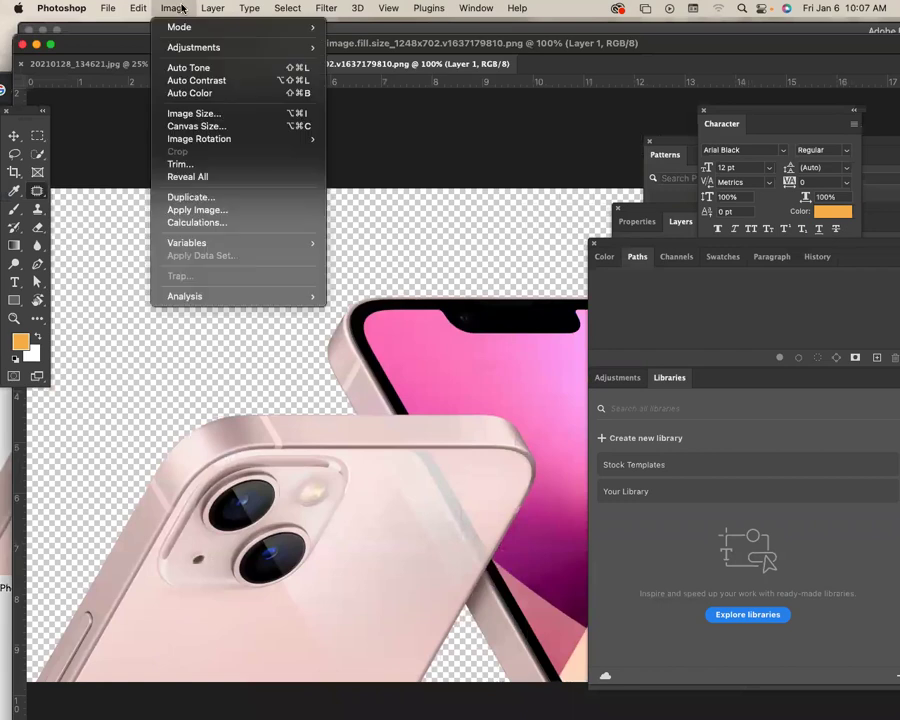
{"action": "left_click", "coordinate": [198, 113]}
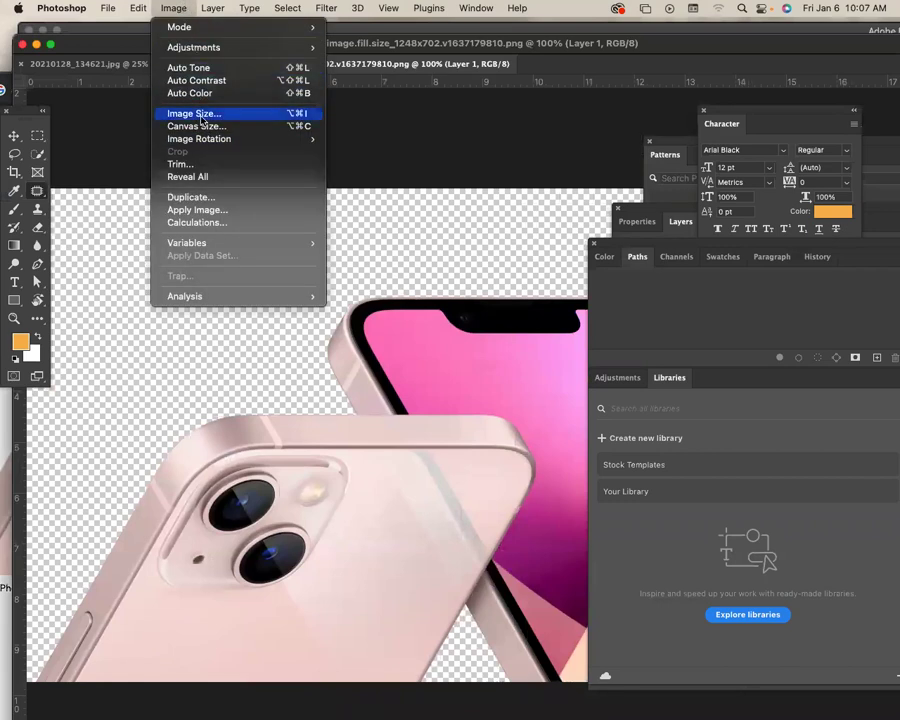
{"action": "key", "text": "alt"}
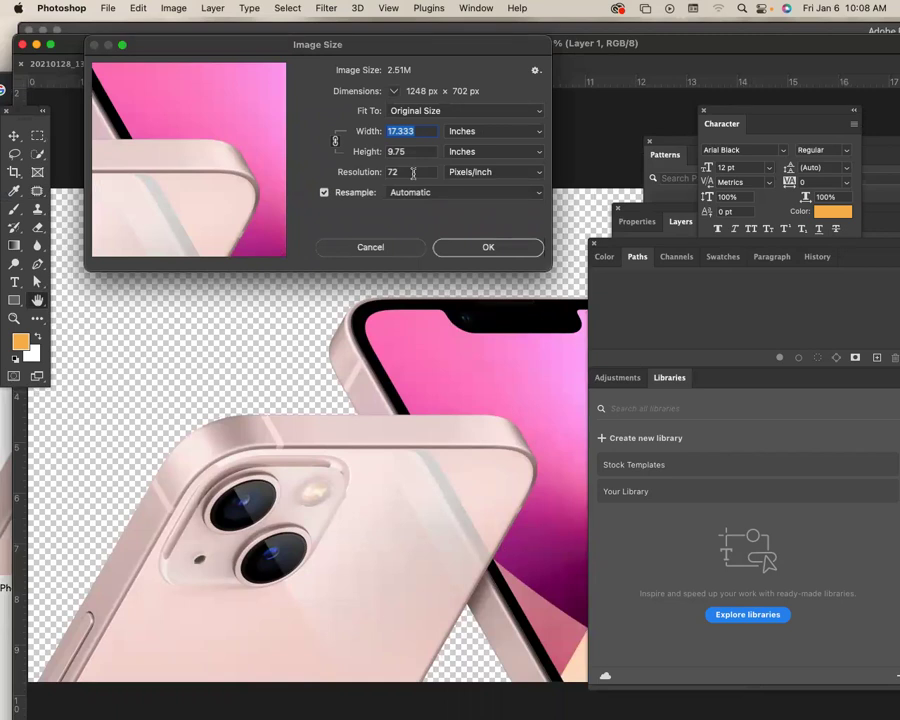
{"action": "scroll", "coordinate": [341, 194], "scroll_direction": "up", "scroll_amount": 10}
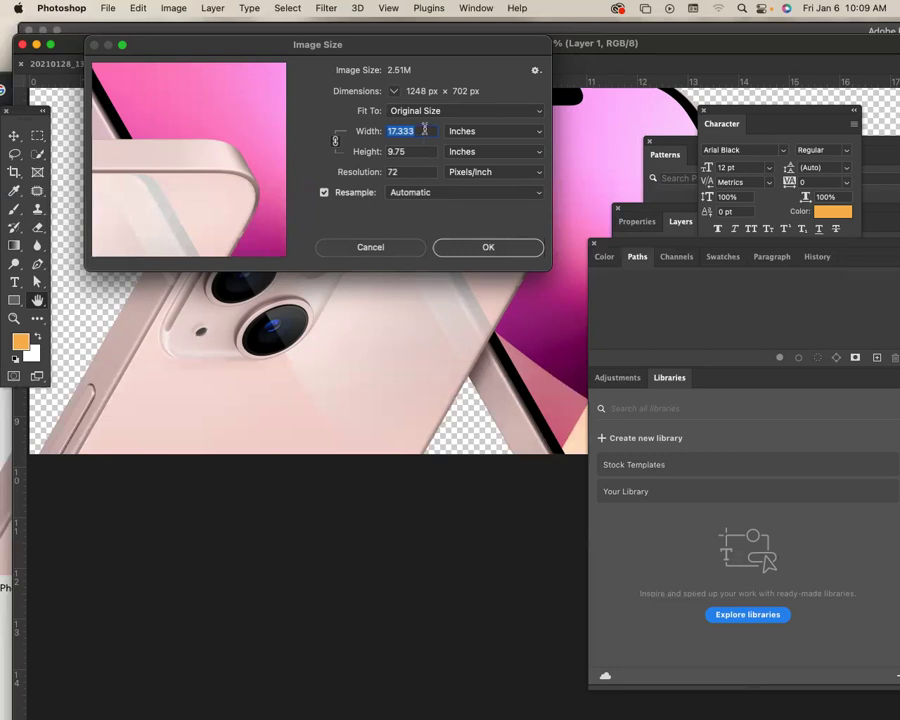
Select the 72 ppi resolution value, then cancel Image Size without changes.
{"action": "double_click", "coordinate": [393, 172]}
{"action": "left_click", "coordinate": [397, 250]}
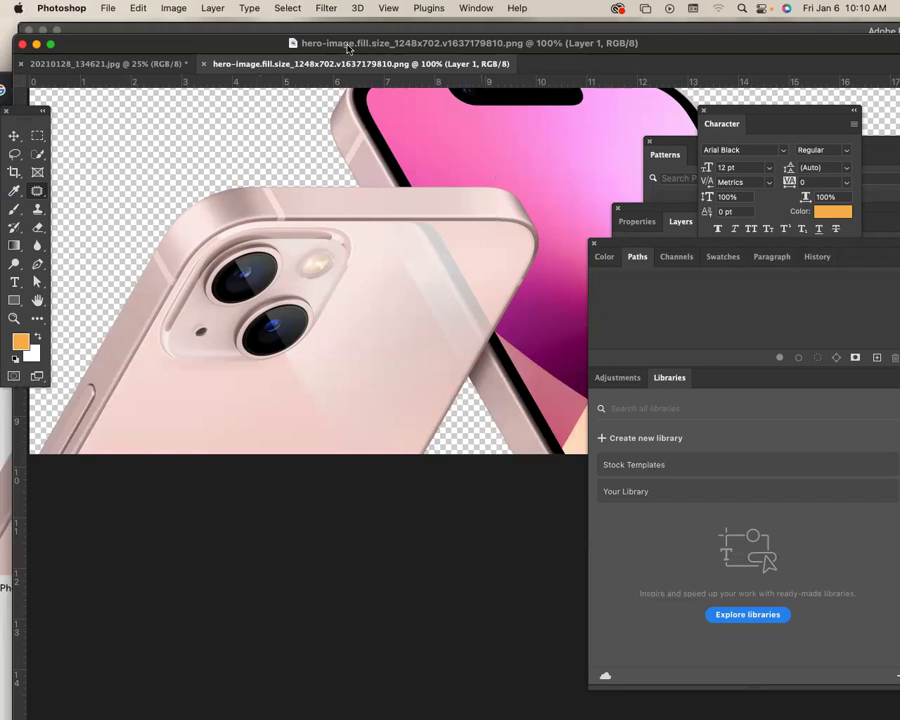
Float the Photoshop document and arrange it beside the Finder folder with the hero PNG selected.
{"action": "double_click", "coordinate": [179, 42]}
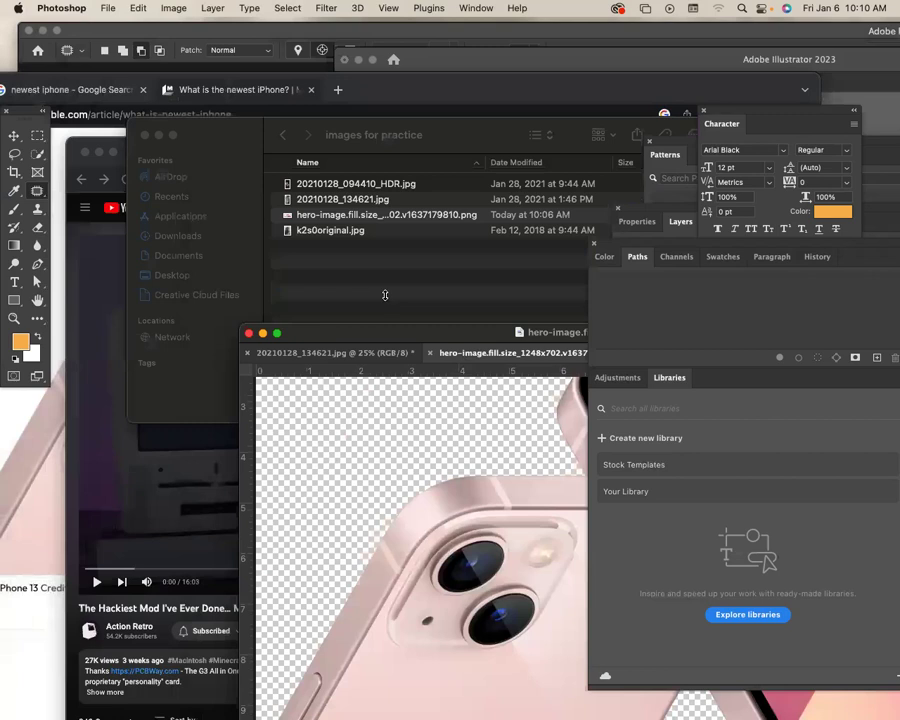
{"action": "left_click_drag", "start_coordinate": [426, 144], "coordinate": [452, 124]}
{"action": "left_click", "coordinate": [450, 283]}
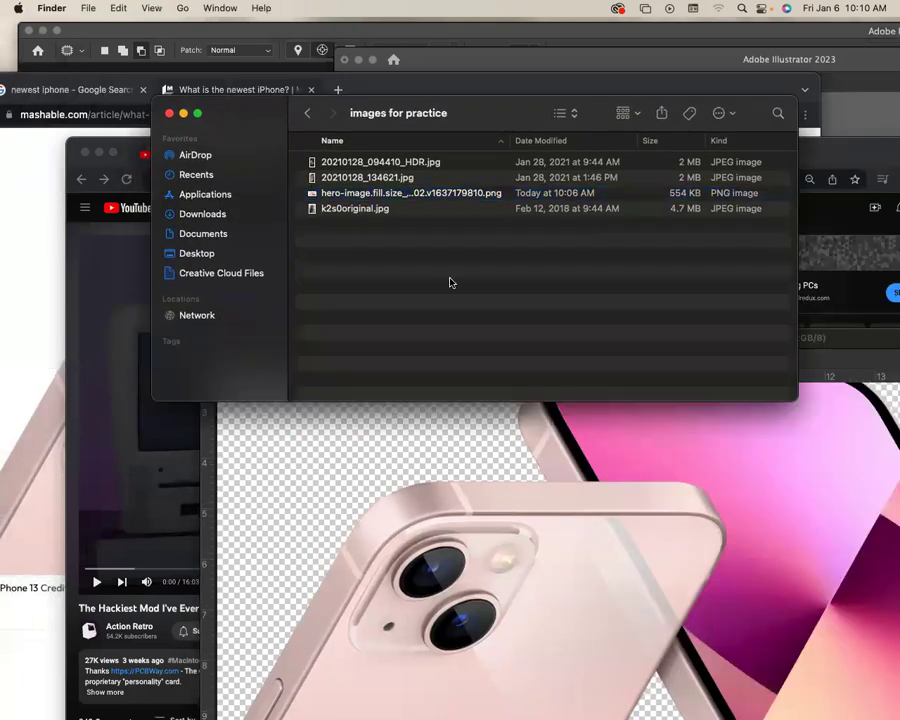
{"action": "left_click", "coordinate": [375, 194]}
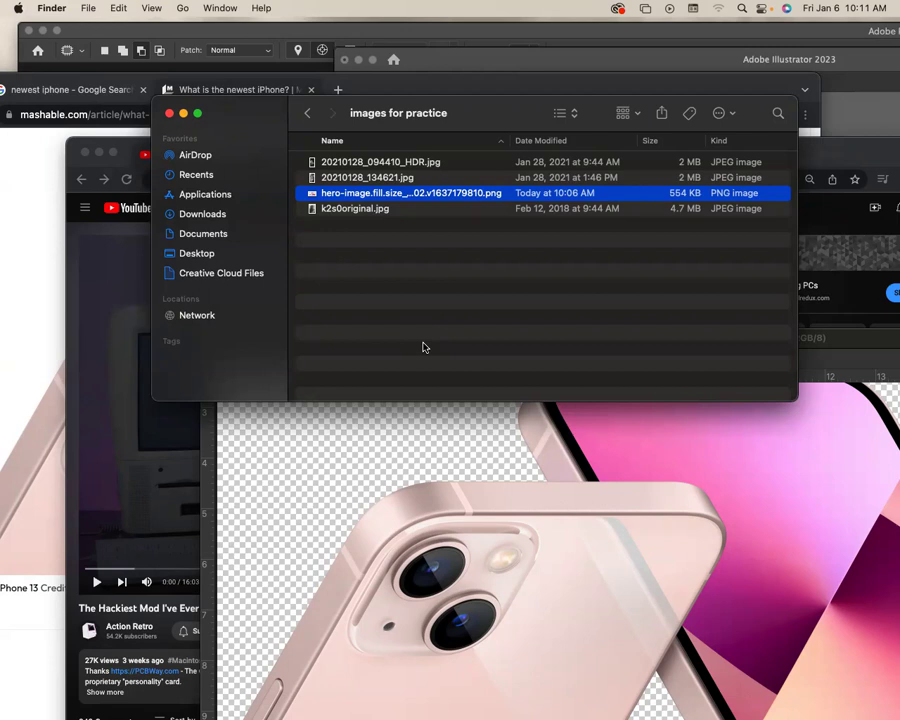
{"action": "left_click_drag", "start_coordinate": [794, 120], "coordinate": [629, 112]}
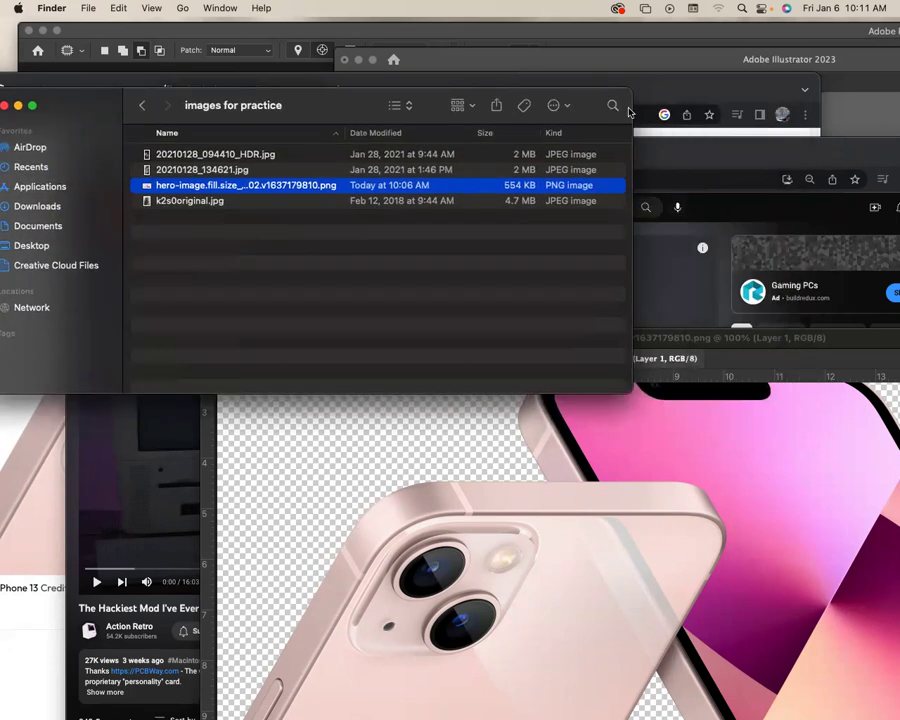
{"action": "left_click_drag", "start_coordinate": [860, 340], "coordinate": [780, 168]}
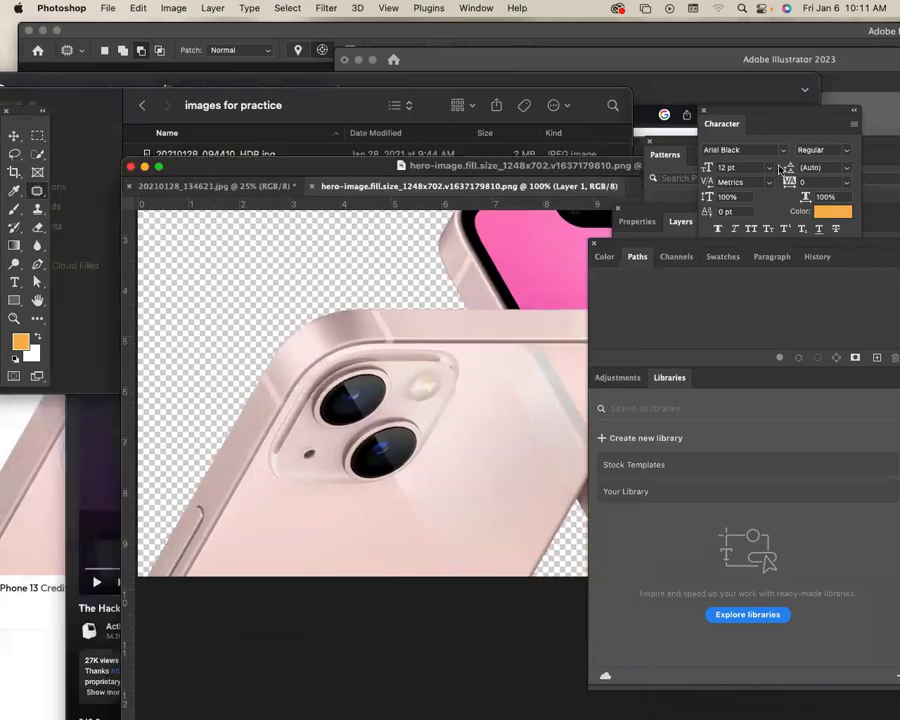
Bring the hero-image document window forward and move it up and left.
{"action": "left_click", "coordinate": [446, 172]}
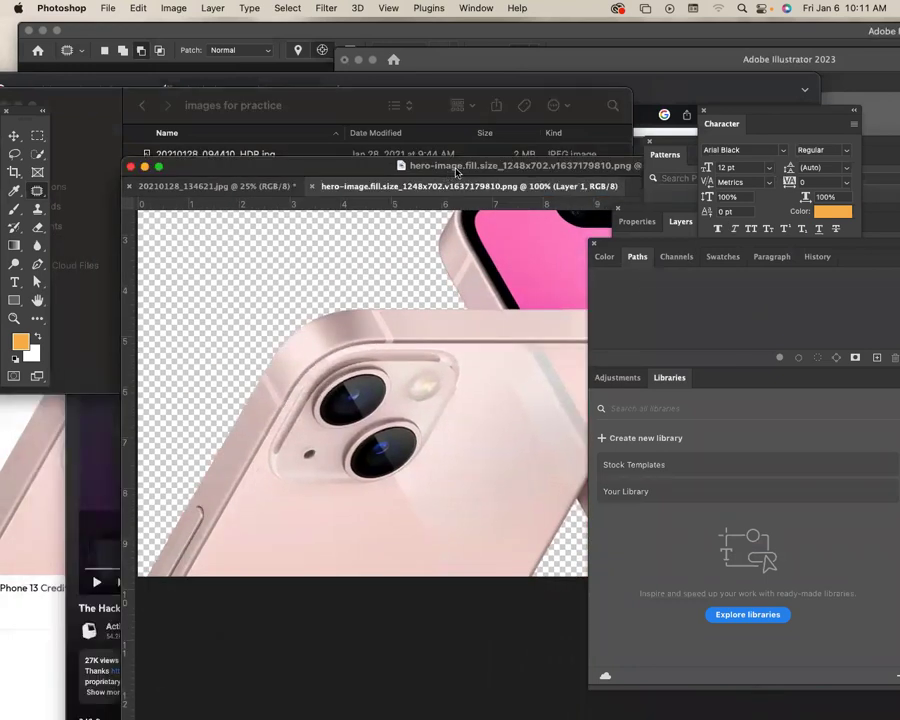
{"action": "left_click_drag", "start_coordinate": [583, 172], "coordinate": [515, 147]}
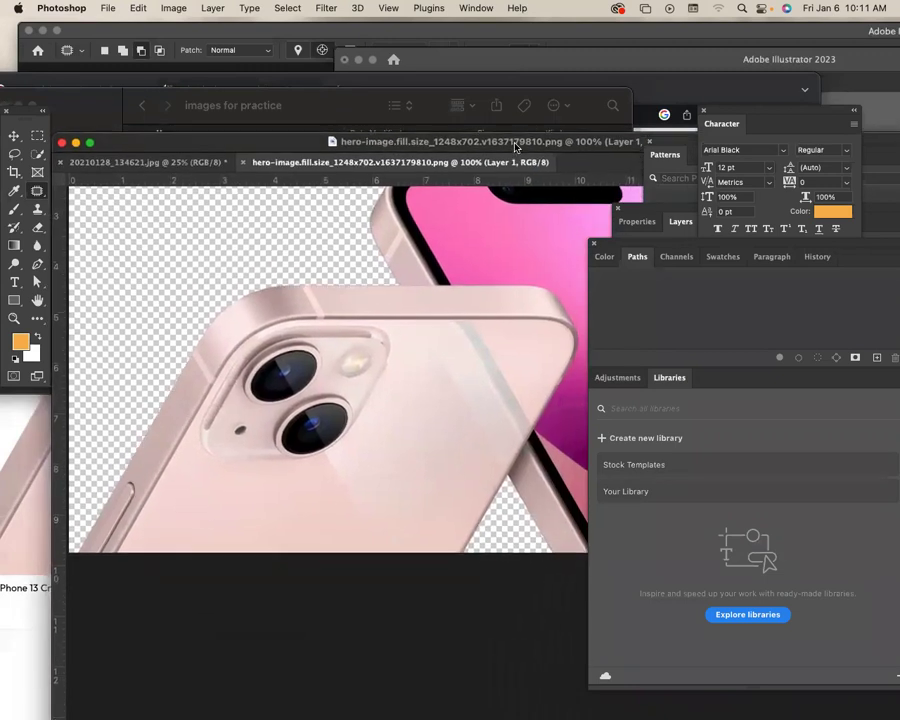
{"action": "left_click_drag", "start_coordinate": [285, 143], "coordinate": [324, 58]}
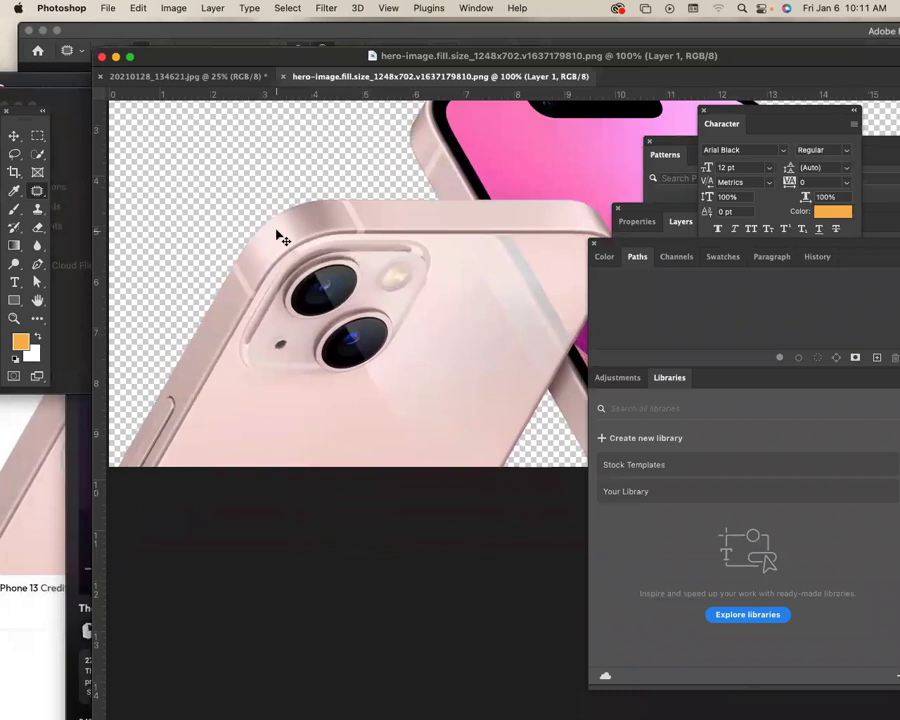
Zoom to 3200% and pan along the phone's black and pink edge pixels.
{"action": "key", "text": "super+equal"}
{"action": "key", "text": "super+equal"}
{"action": "key", "text": "super+equal"}
{"action": "key", "text": "super+equal"}
{"action": "key", "text": "super+equal"}
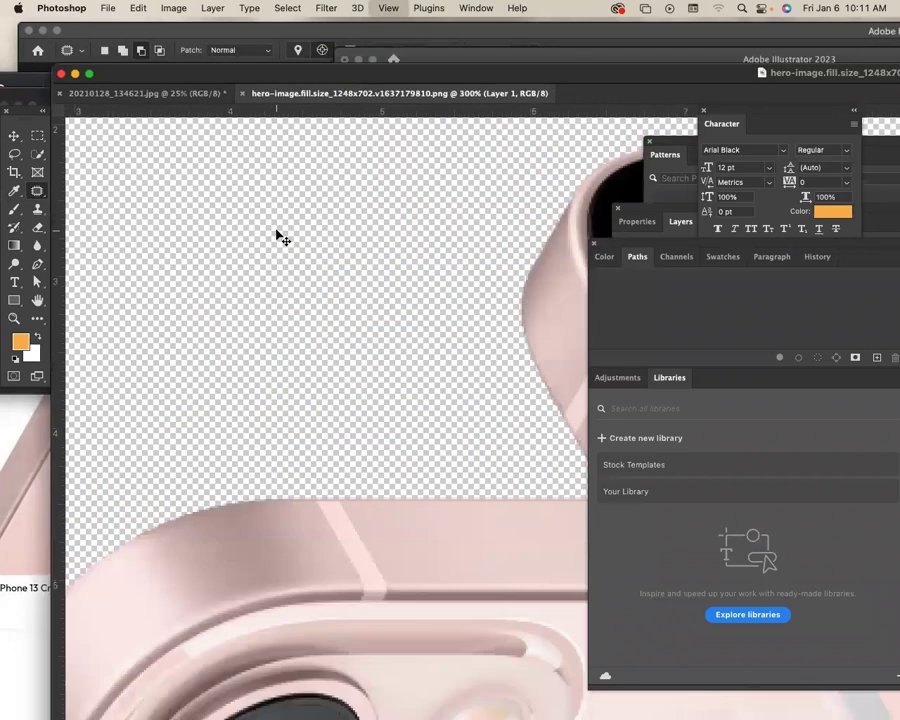
{"action": "key", "text": "super+equal"}
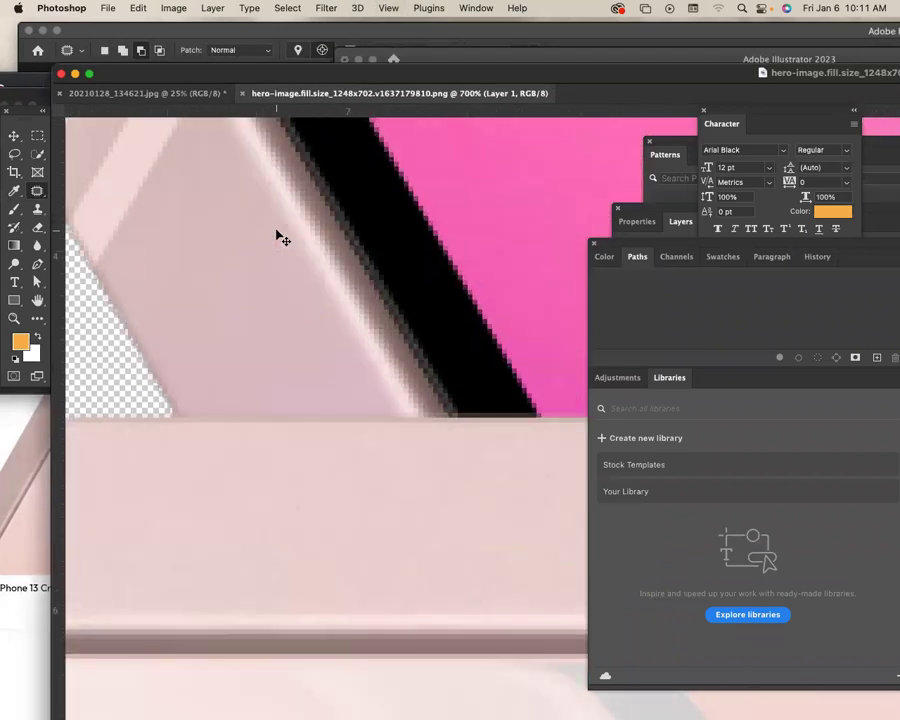
{"action": "key", "text": "super+equal"}
{"action": "key", "text": "super+equal"}
{"action": "key", "text": "super+equal"}
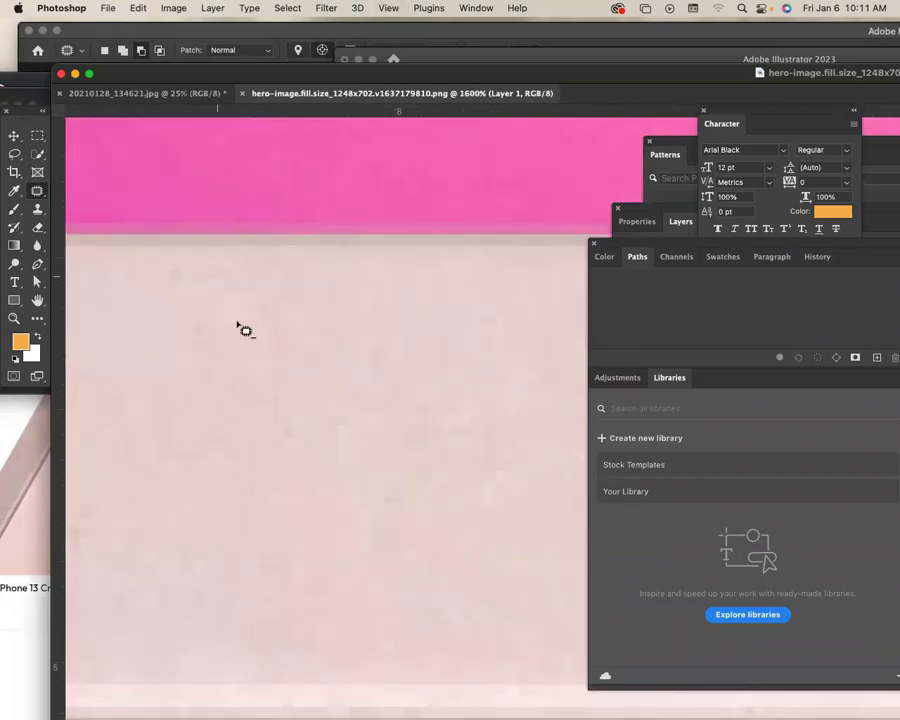
{"action": "scroll", "coordinate": [468, 313], "scroll_direction": "up", "scroll_amount": 10}
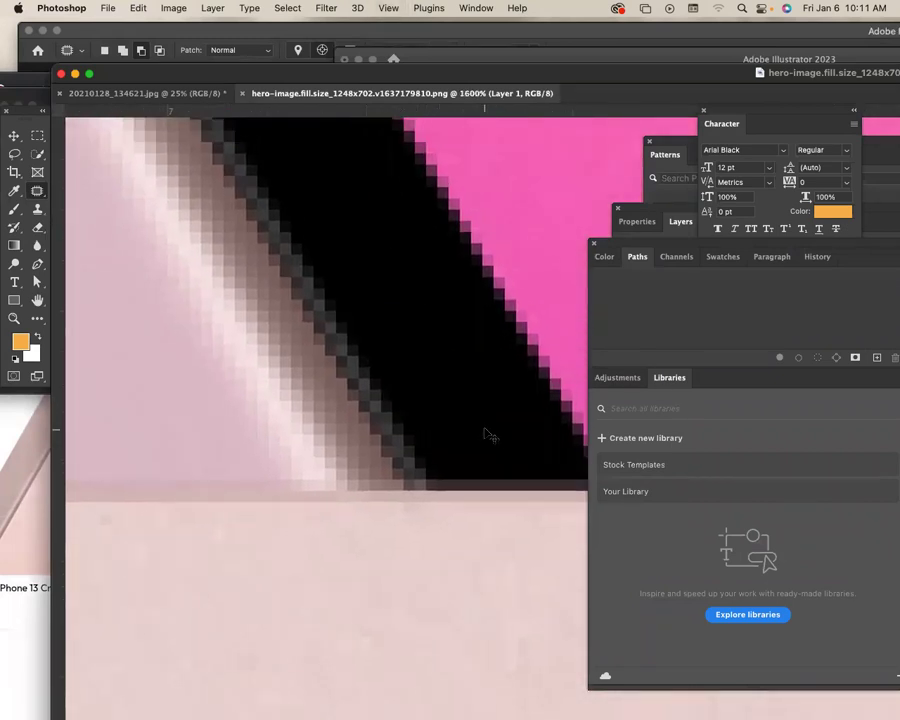
{"action": "key", "text": "super+equal"}
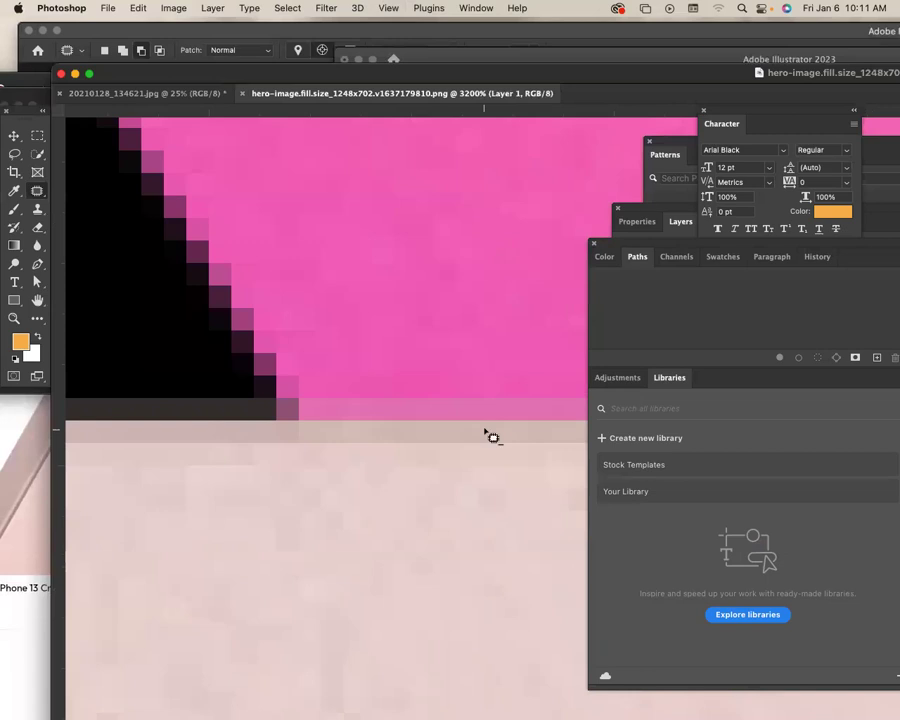
{"action": "left_click_drag", "start_coordinate": [233, 356], "coordinate": [505, 363]}
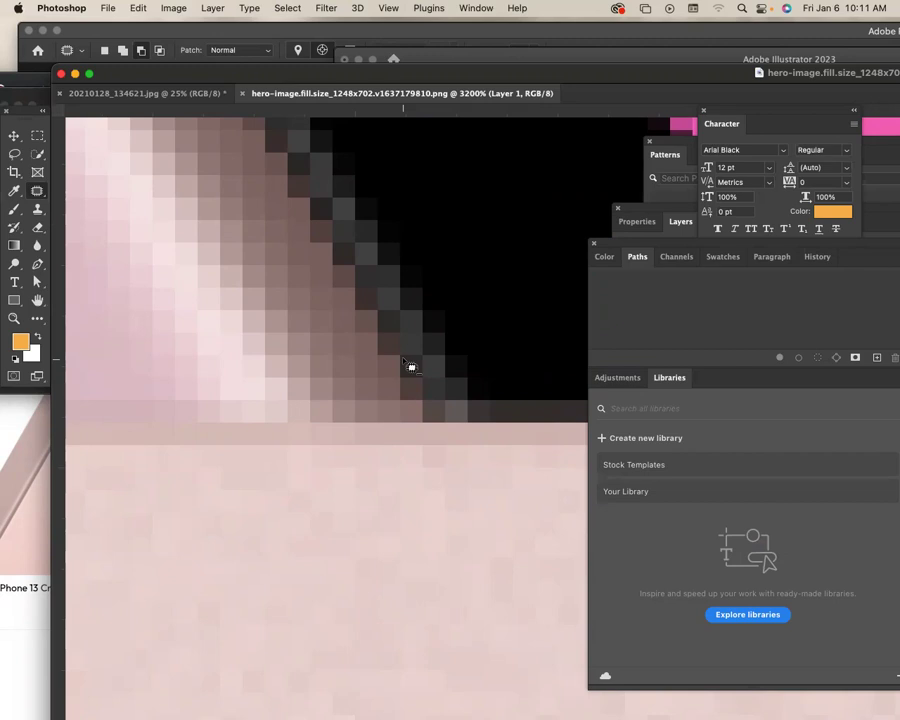
Create a new blank Letter-size print document in Illustrator, measured in inches.
{"action": "mouse_move", "coordinate": [353, 696]}
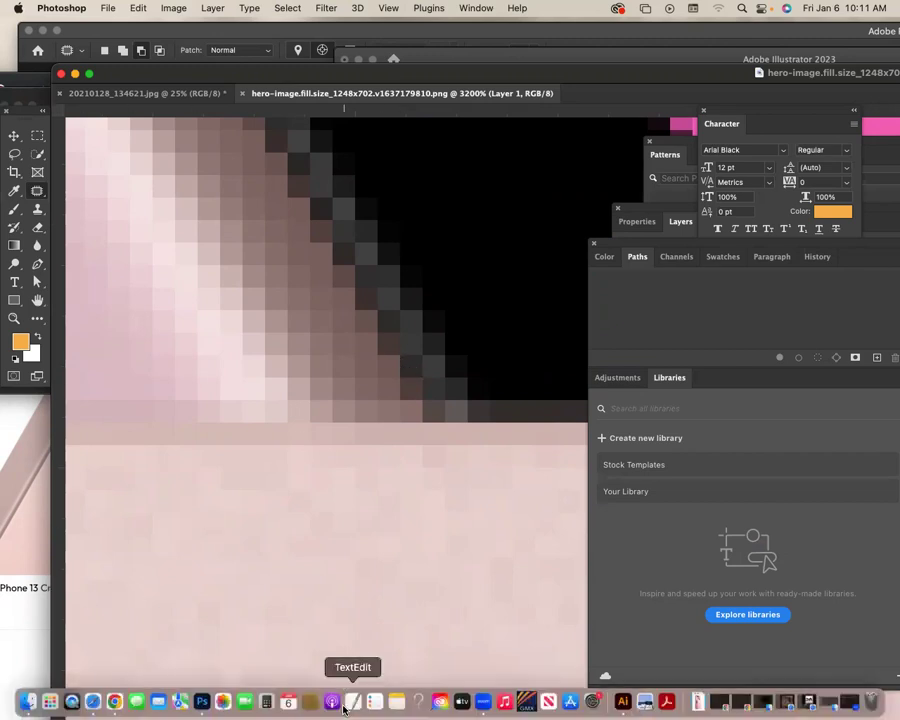
{"action": "left_click", "coordinate": [622, 703]}
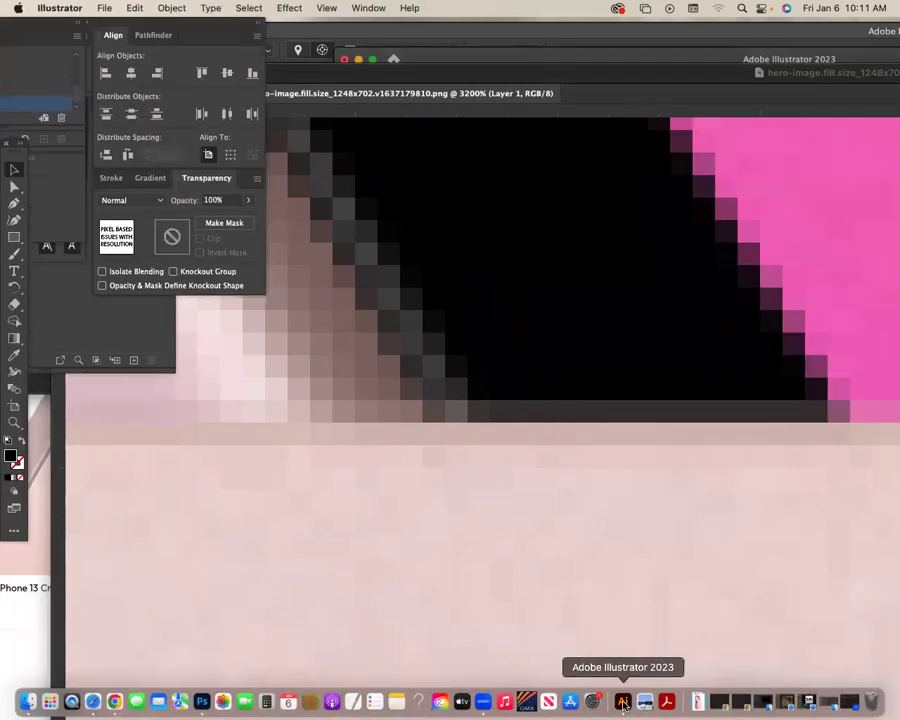
{"action": "key", "text": "super+n"}
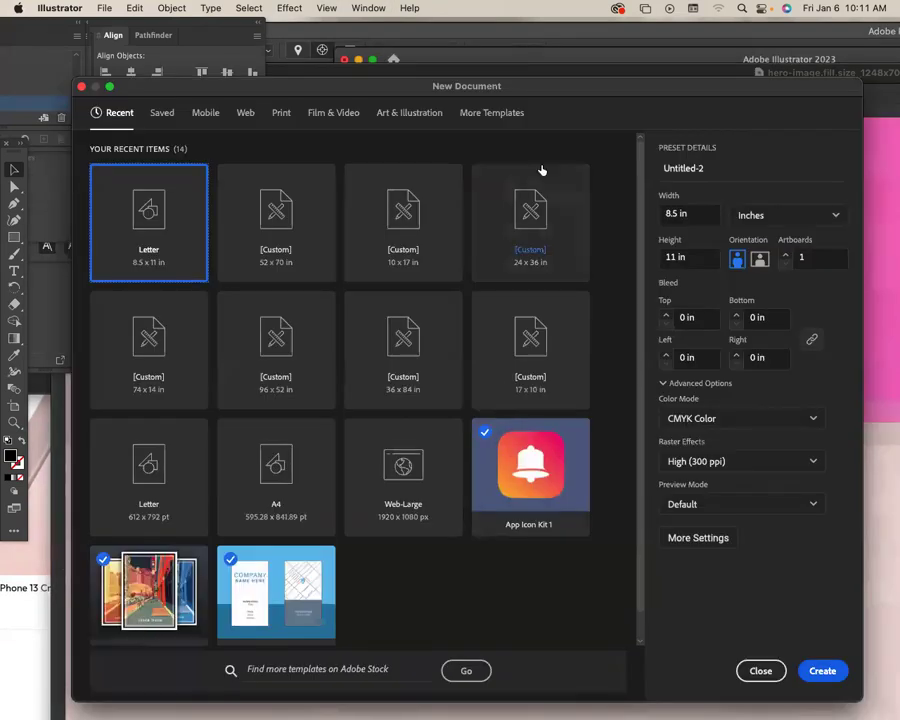
{"action": "left_click", "coordinate": [278, 112]}
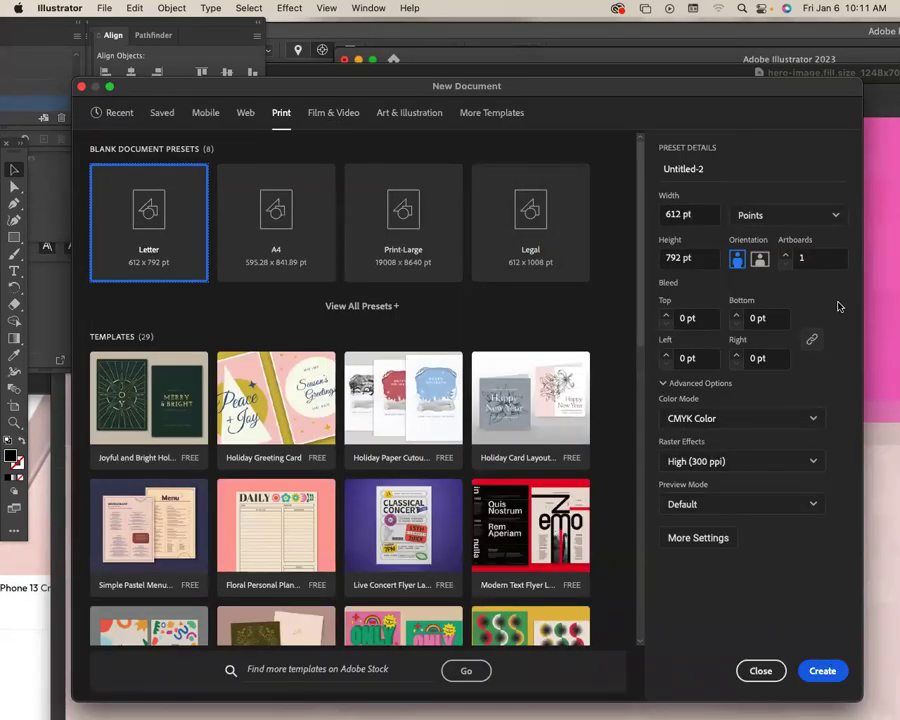
{"action": "left_click", "coordinate": [799, 214]}
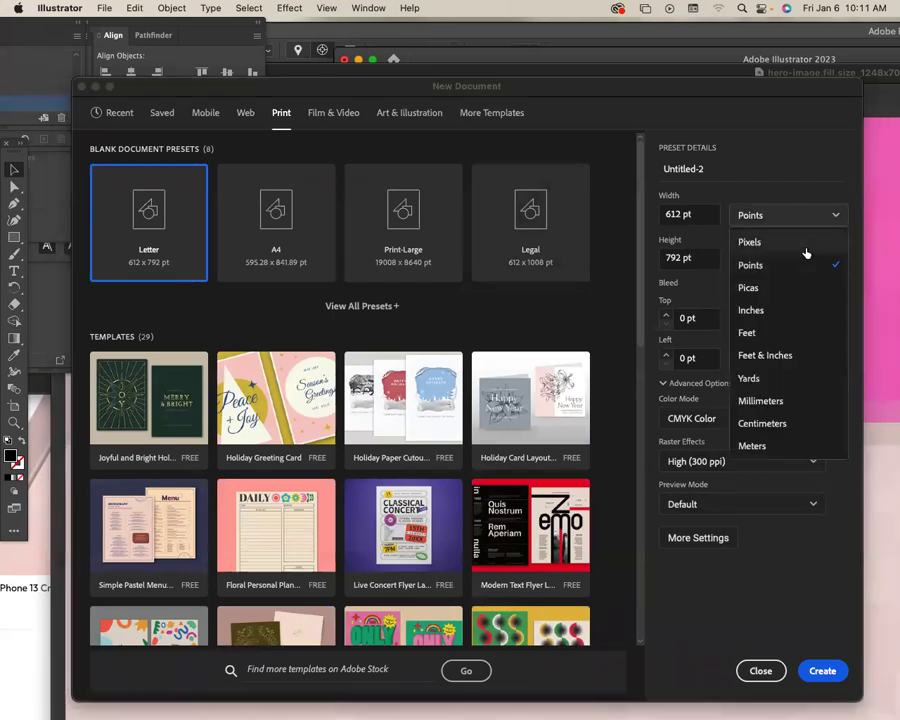
{"action": "left_click", "coordinate": [800, 309]}
{"action": "left_click", "coordinate": [822, 670]}
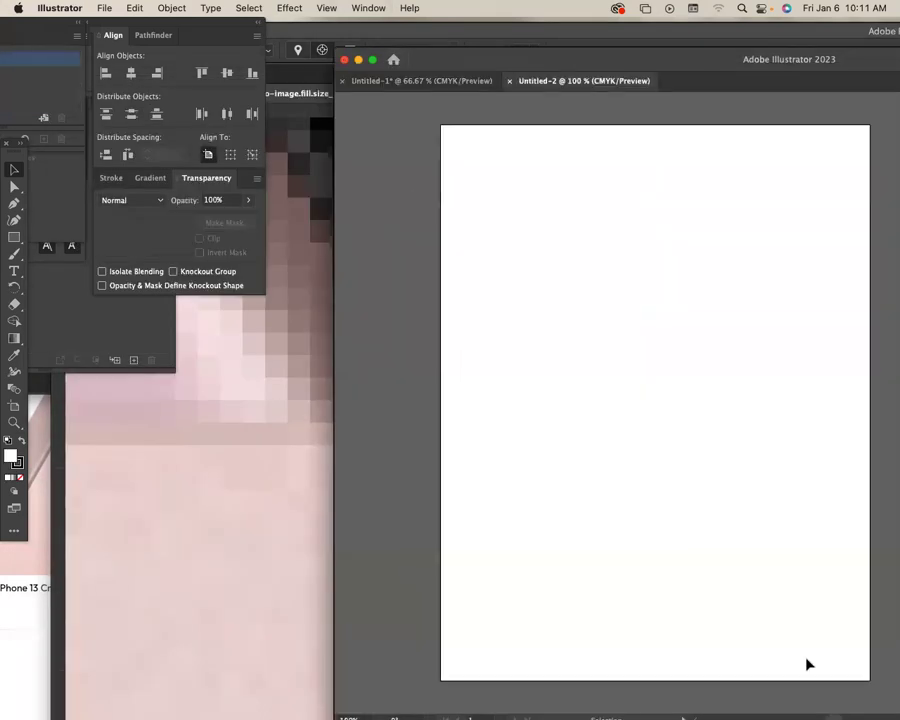
With the Rectangle tool active, set the stroke colour to red in the Color Picker.
{"action": "left_click", "coordinate": [15, 239]}
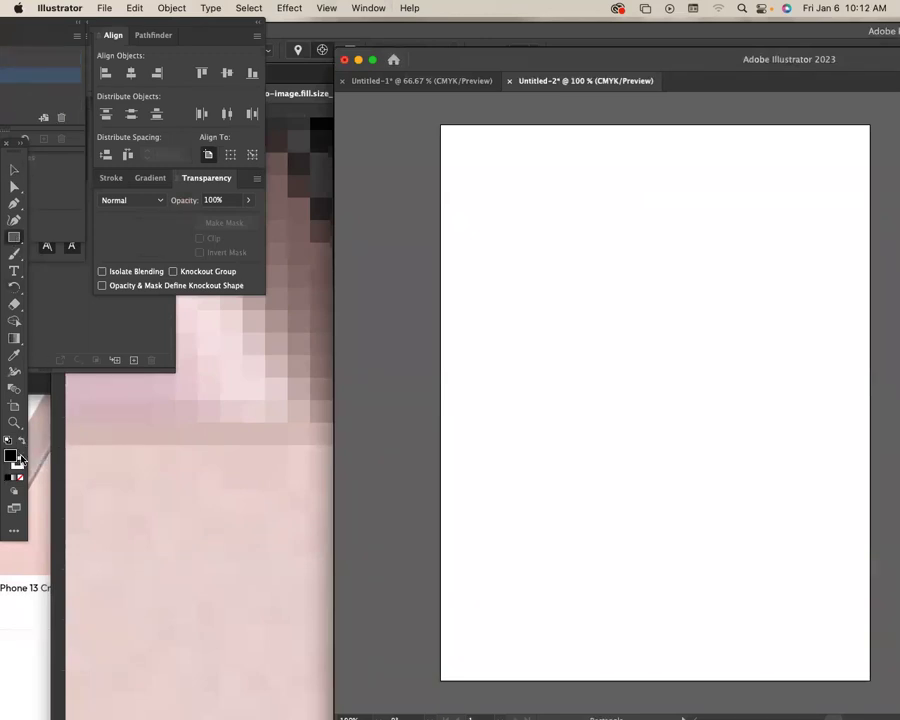
{"action": "left_click", "coordinate": [22, 444]}
{"action": "double_click", "coordinate": [19, 458]}
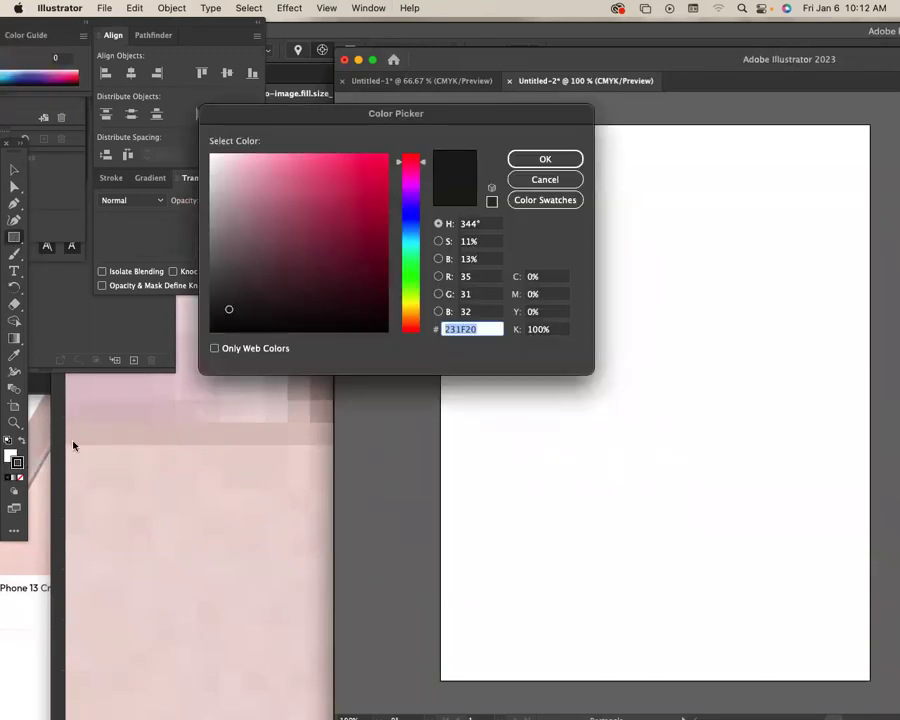
{"action": "left_click", "coordinate": [368, 165]}
{"action": "left_click", "coordinate": [545, 159]}
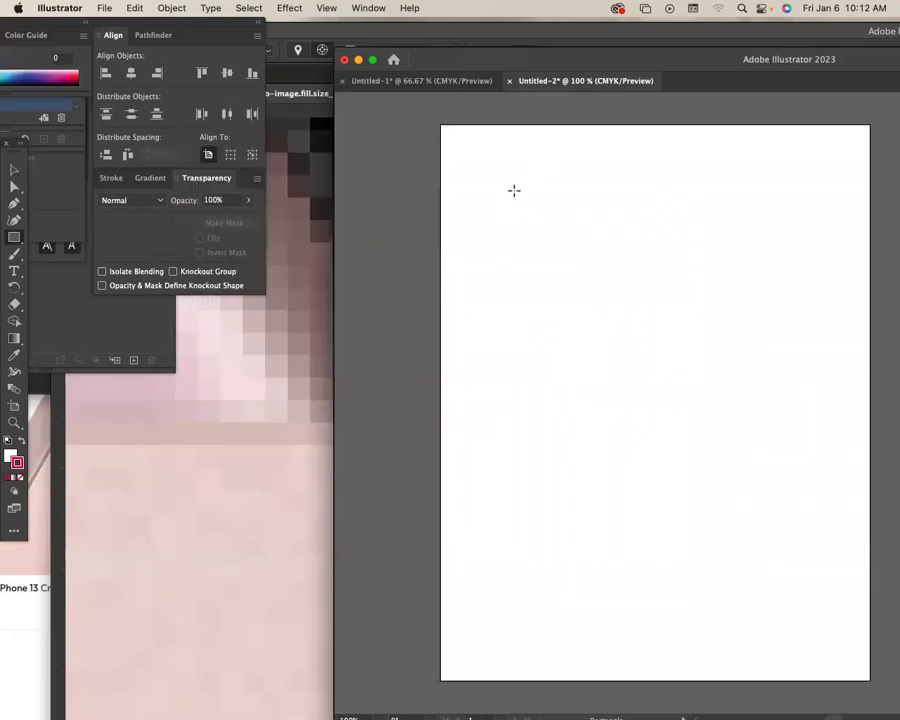
Draw a 1 in × 1 in square on the artboard and set its fill to None.
{"action": "left_click", "coordinate": [514, 190]}
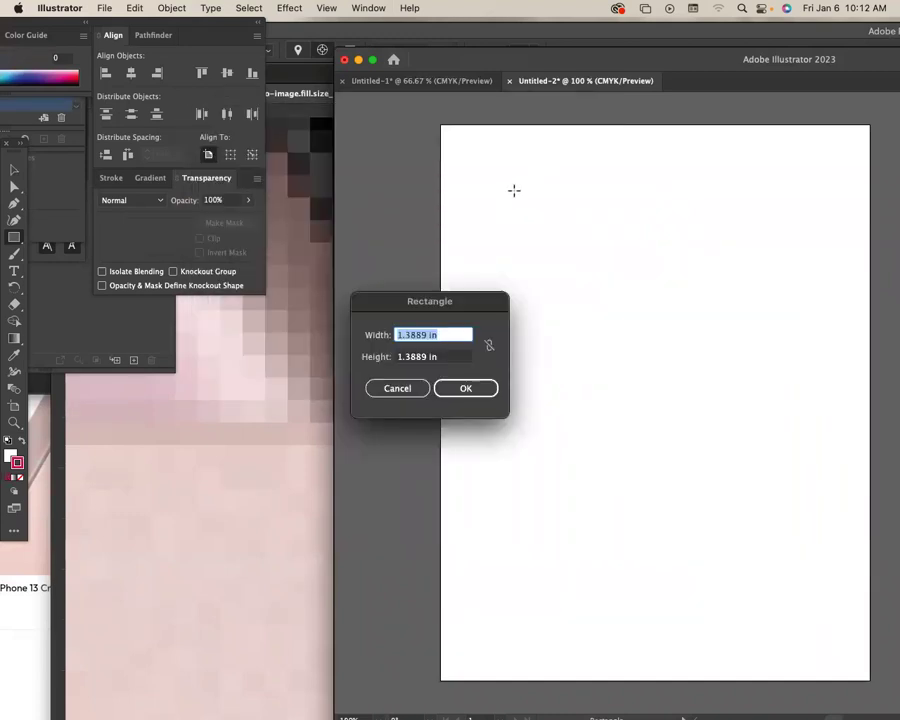
{"action": "type", "text": "1"}
{"action": "key", "text": "Tab"}
{"action": "type", "text": "1"}
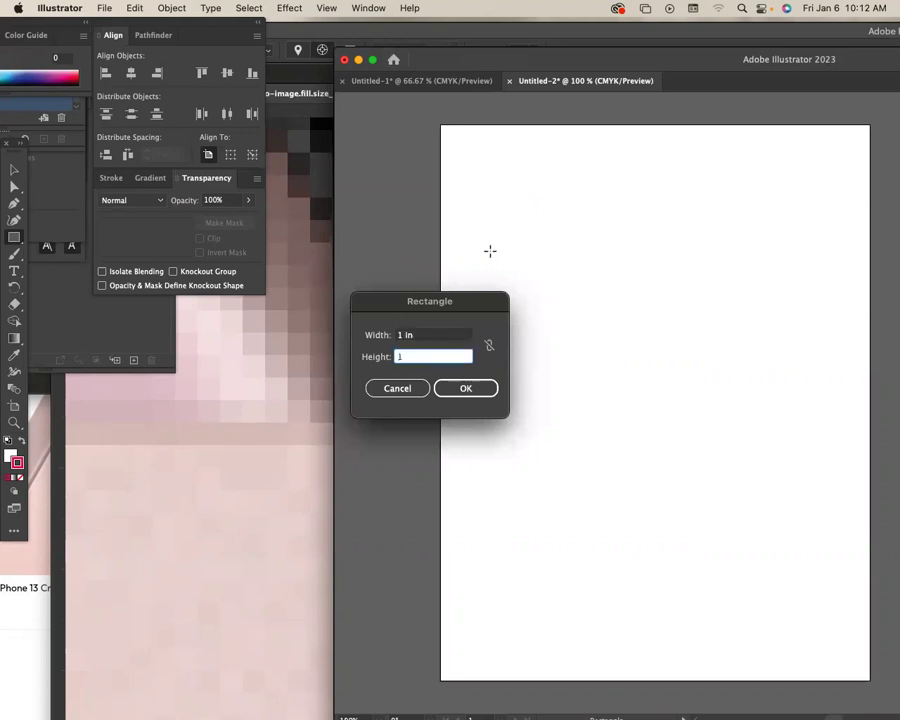
{"action": "left_click", "coordinate": [465, 388]}
{"action": "key", "text": "v"}
{"action": "left_click", "coordinate": [9, 455]}
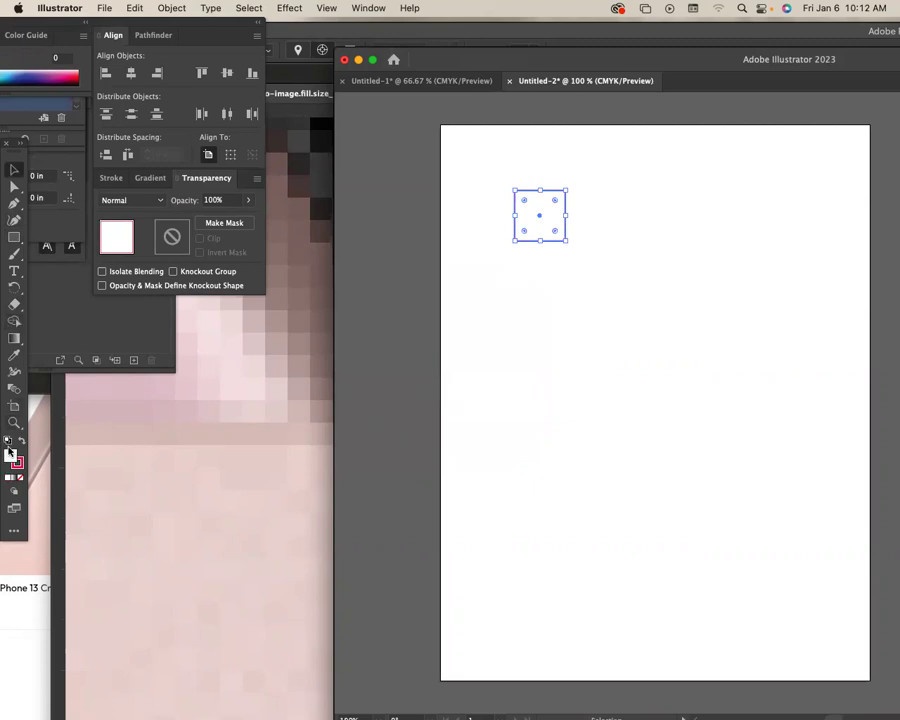
{"action": "left_click", "coordinate": [20, 479]}
Return to Photoshop and zoom out to show the whole iPhone image.
{"action": "left_click", "coordinate": [332, 160]}
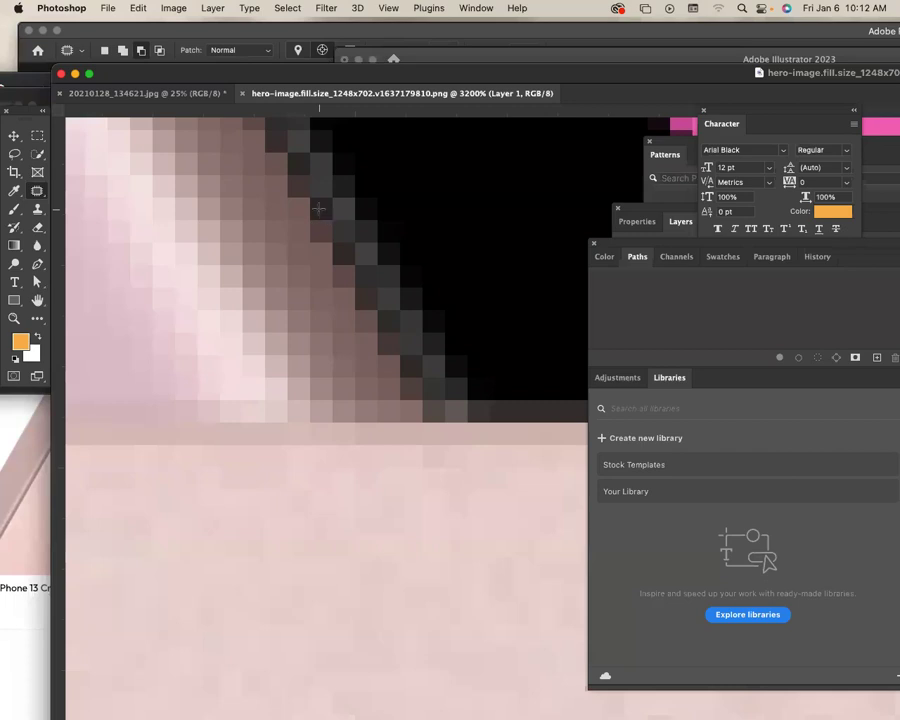
{"action": "key", "text": "super+minus"}
{"action": "key", "text": "super+minus"}
{"action": "key", "text": "super+minus"}
{"action": "key", "text": "super+minus"}
{"action": "key", "text": "super+minus"}
{"action": "key", "text": "super+minus"}
{"action": "key", "text": "super+minus"}
{"action": "key", "text": "super+minus"}
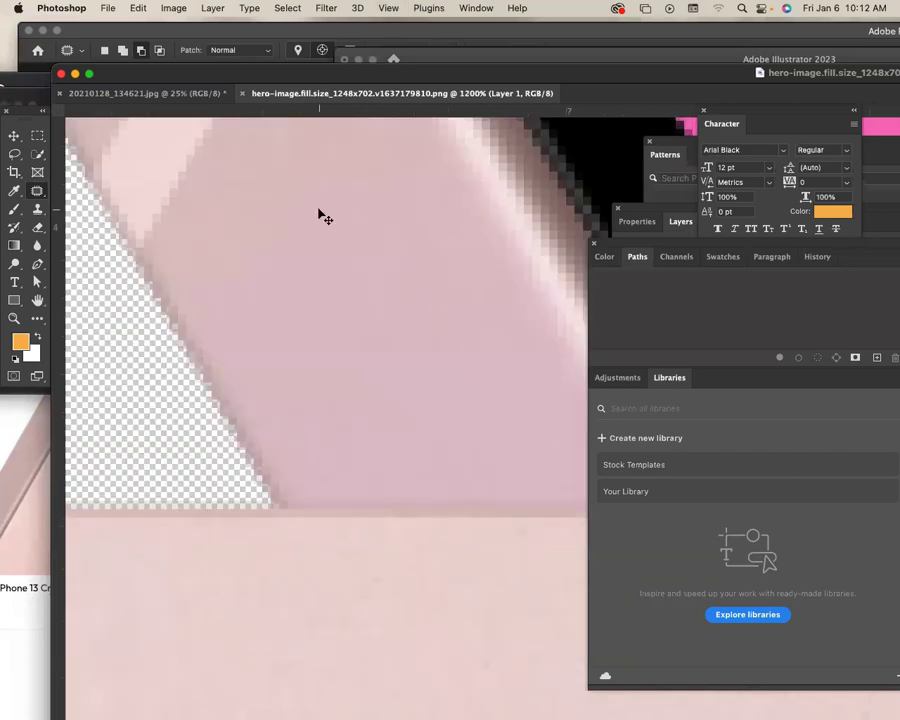
{"action": "key", "text": "super+minus"}
{"action": "key", "text": "super+minus"}
{"action": "key", "text": "super+minus"}
{"action": "key", "text": "super+minus"}
{"action": "key", "text": "super+minus"}
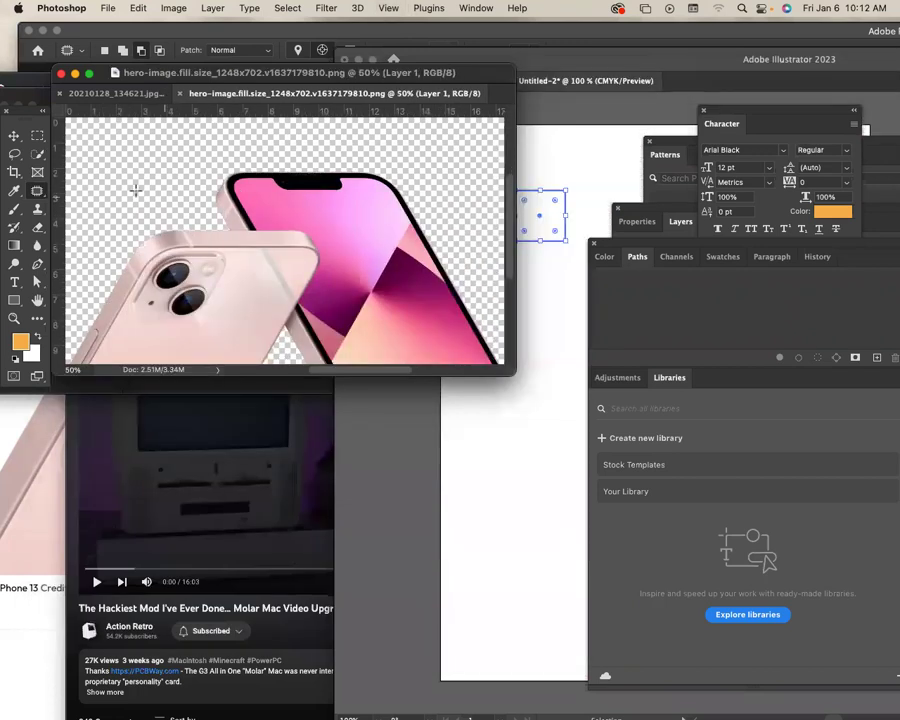
Paste the Illustrator square into the iPhone image as Pixels and commit its placement.
{"action": "key", "text": "v"}
{"action": "key", "text": "super+v"}
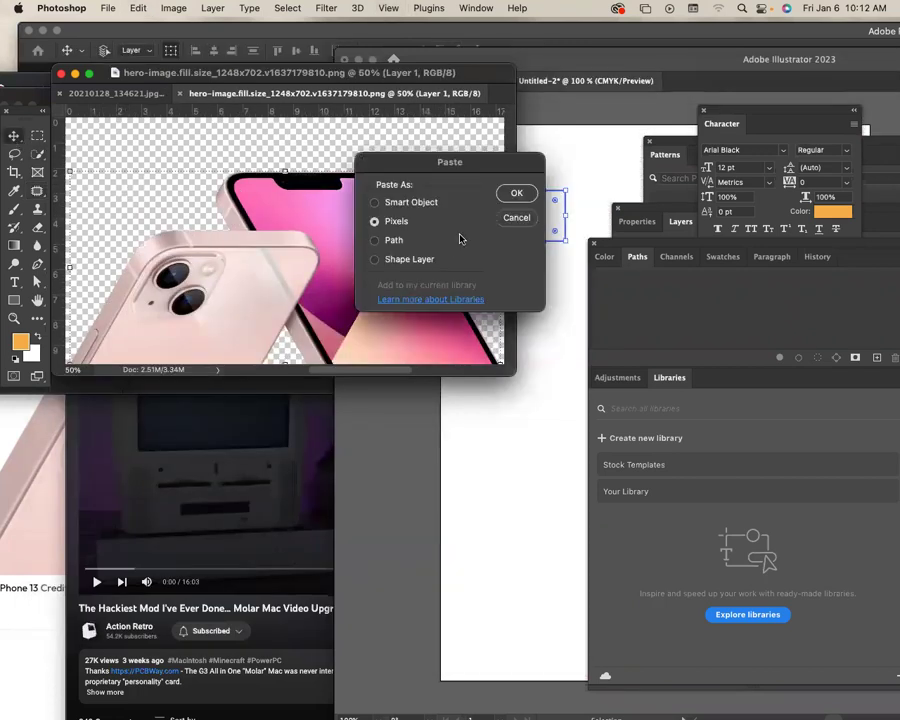
{"action": "left_click", "coordinate": [526, 194]}
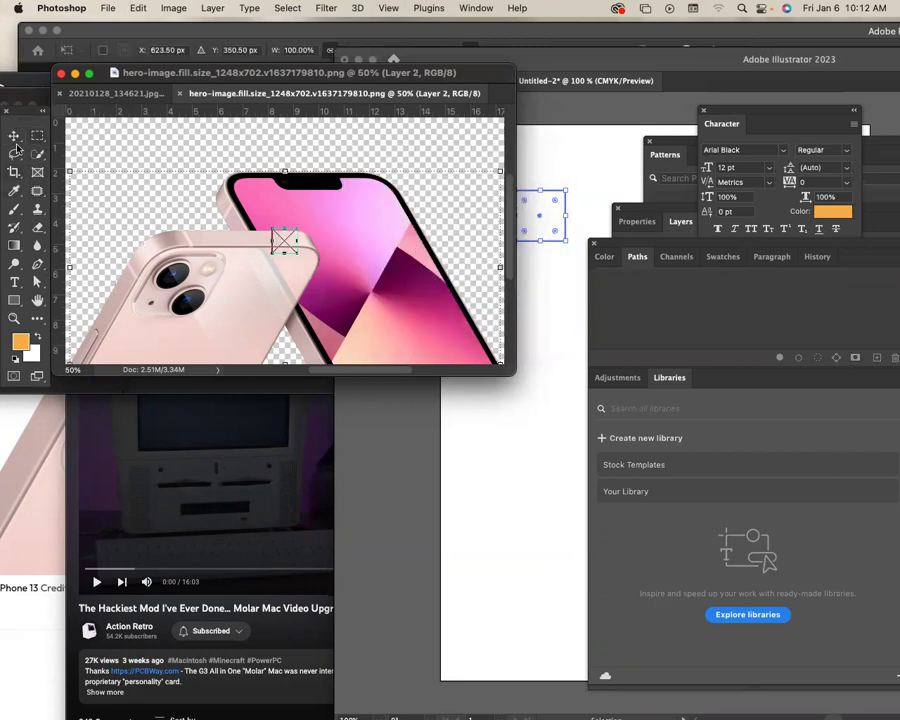
{"action": "key", "text": "Return"}
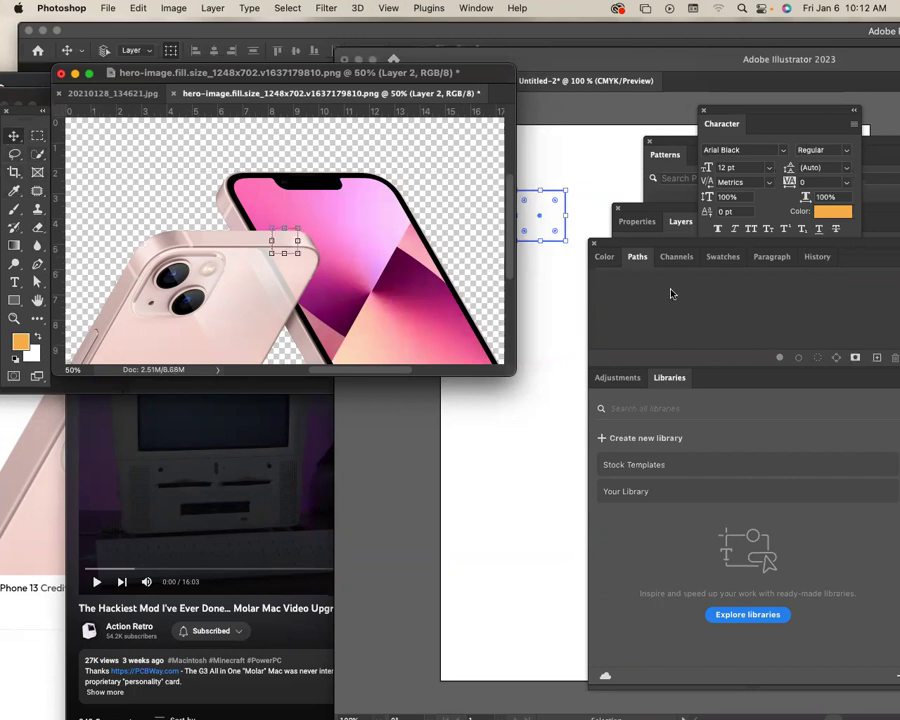
Zoom in around the pasted square, enlarge the window, and move the square slightly down.
{"action": "key", "text": "z"}
{"action": "left_click_drag", "start_coordinate": [182, 158], "coordinate": [398, 315]}
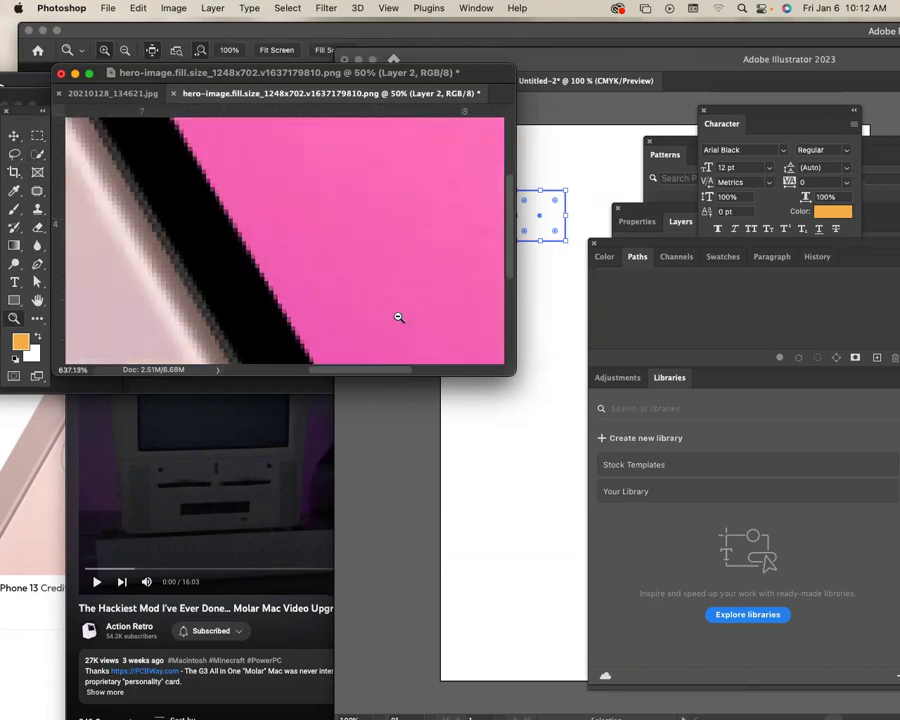
{"action": "left_click_drag", "start_coordinate": [452, 372], "coordinate": [183, 269]}
{"action": "scroll", "coordinate": [185, 274], "scroll_direction": "down", "scroll_amount": 3}
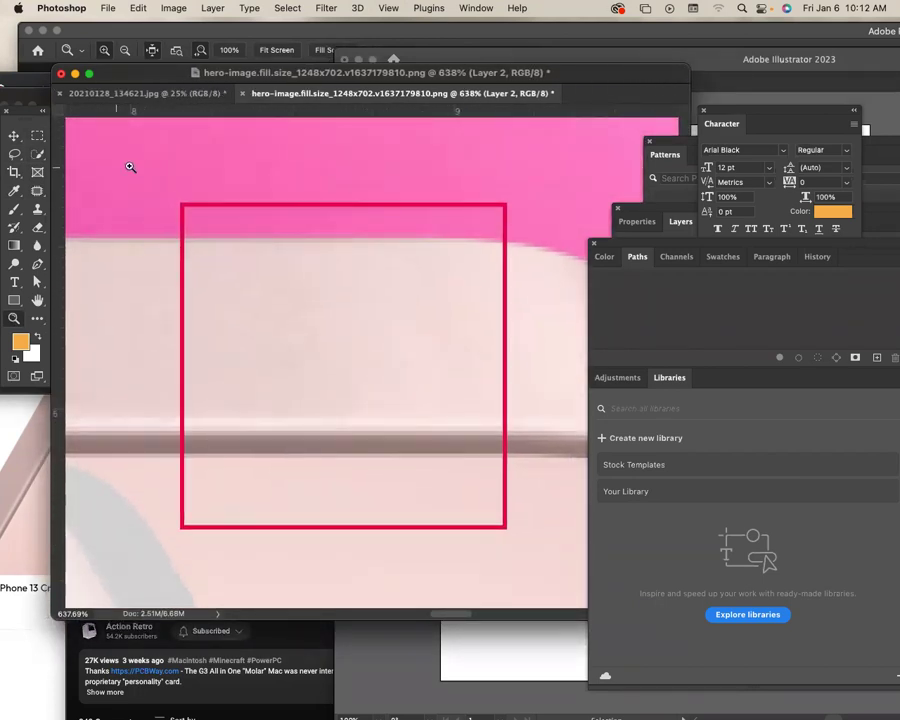
{"action": "key", "text": "v"}
{"action": "left_click_drag", "start_coordinate": [265, 215], "coordinate": [257, 356]}
{"action": "scroll", "coordinate": [311, 356], "scroll_direction": "down", "scroll_amount": 2}
{"action": "scroll", "coordinate": [311, 356], "scroll_direction": "left", "scroll_amount": 1}
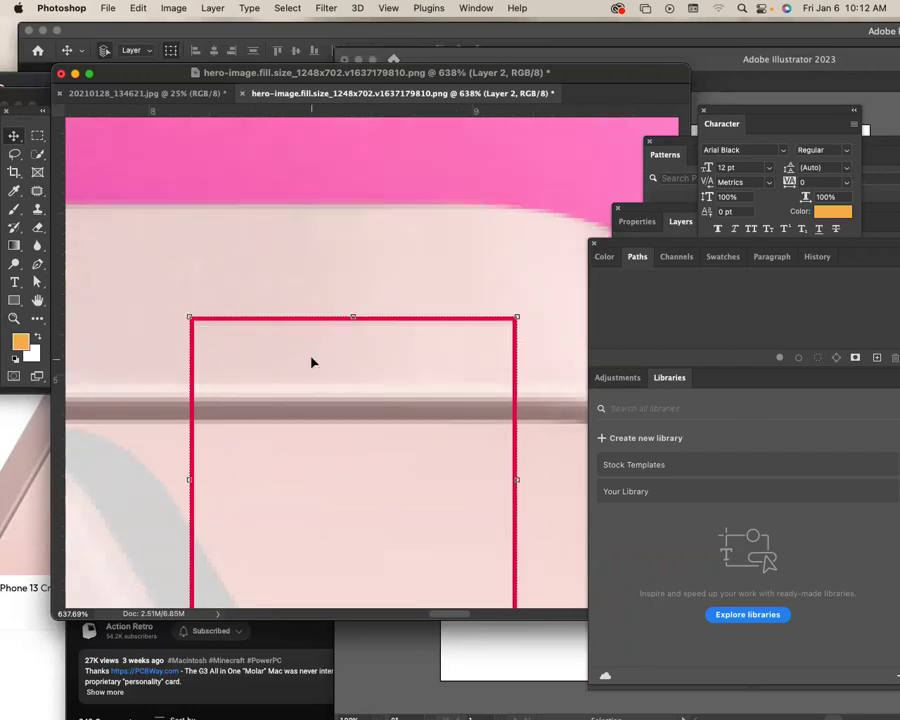
Zoom far in on the red square's top-left corner to inspect its pixels.
{"action": "key", "text": "super+plus"}
{"action": "left_click", "coordinate": [621, 249]}
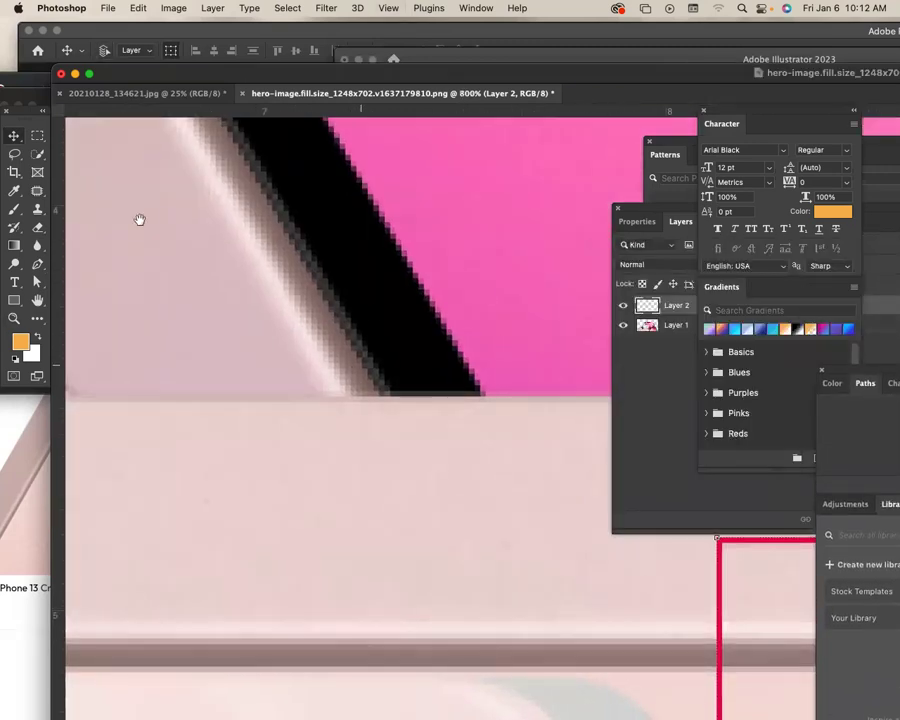
{"action": "scroll", "coordinate": [162, 207], "scroll_direction": "down", "scroll_amount": 3}
{"action": "scroll", "coordinate": [162, 207], "scroll_direction": "right", "scroll_amount": 4}
{"action": "scroll", "coordinate": [162, 207], "scroll_direction": "down", "scroll_amount": 2}
{"action": "scroll", "coordinate": [162, 207], "scroll_direction": "right", "scroll_amount": 5}
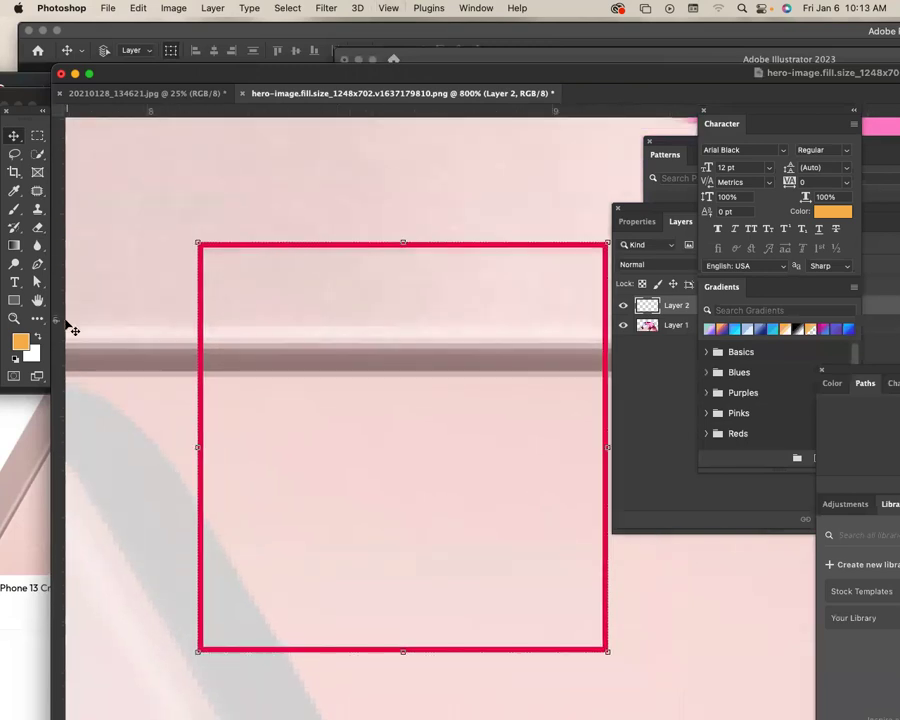
{"action": "left_click", "coordinate": [13, 318]}
{"action": "left_click_drag", "start_coordinate": [214, 257], "coordinate": [305, 302]}
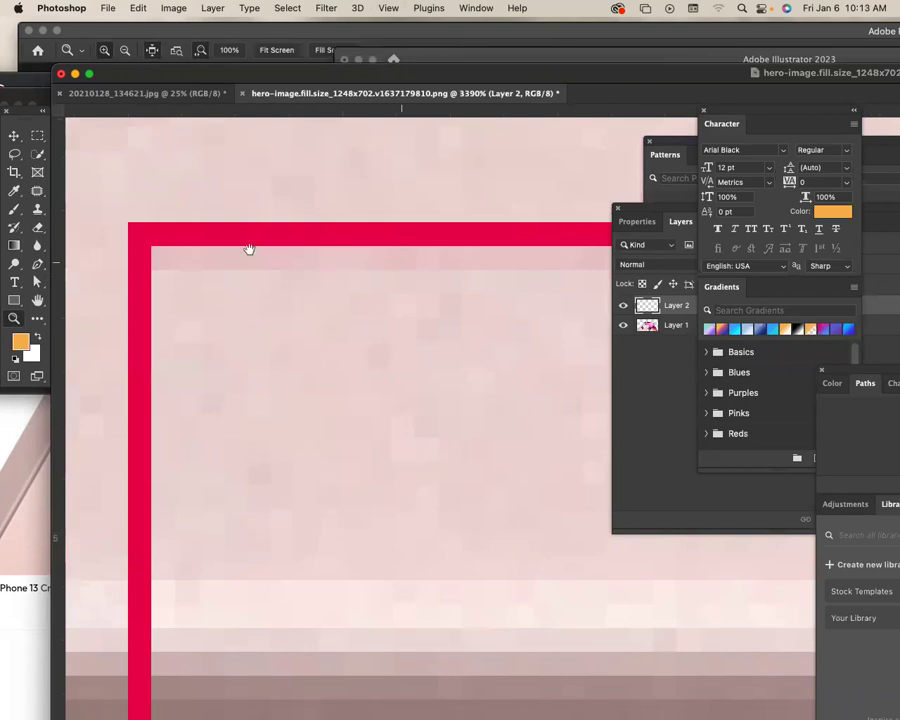
{"action": "scroll", "coordinate": [436, 258], "scroll_direction": "down", "scroll_amount": 1}
{"action": "scroll", "coordinate": [436, 258], "scroll_direction": "right", "scroll_amount": 3}
{"action": "scroll", "coordinate": [436, 258], "scroll_direction": "down", "scroll_amount": 1}
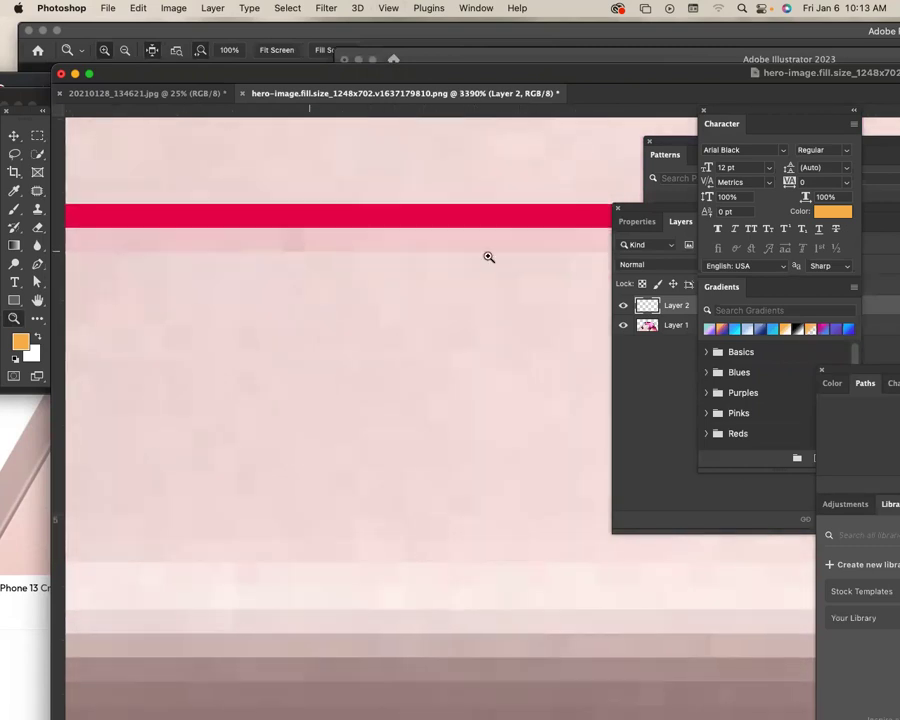
{"action": "scroll", "coordinate": [301, 250], "scroll_direction": "right", "scroll_amount": 5}
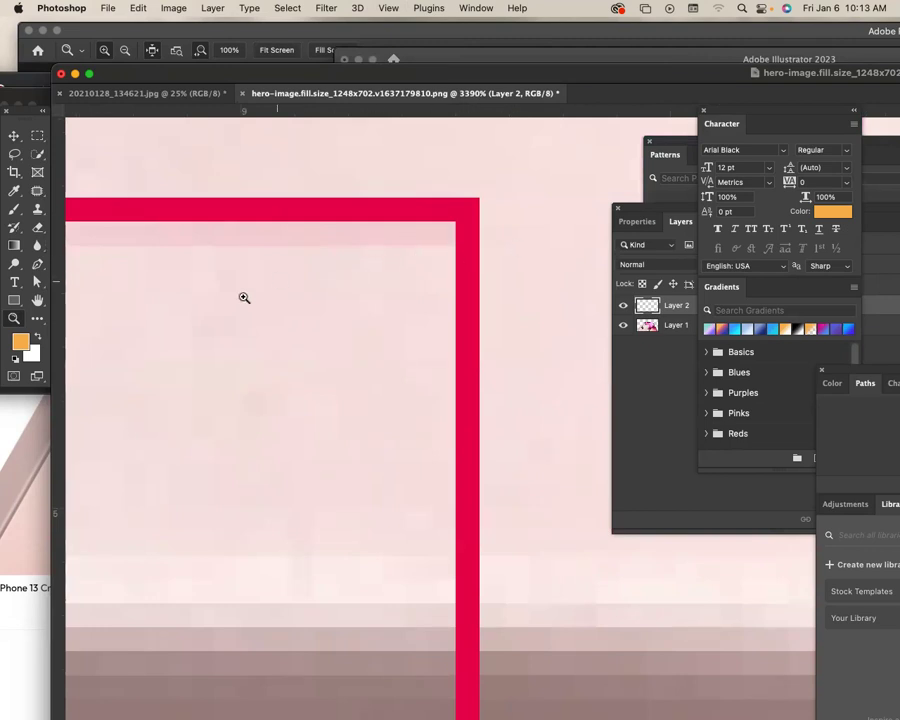
{"action": "left_click_drag", "start_coordinate": [330, 200], "coordinate": [422, 386]}
Position the red square precisely over the pink screen edge.
{"action": "left_click", "coordinate": [14, 135]}
{"action": "left_click_drag", "start_coordinate": [299, 366], "coordinate": [430, 137]}
{"action": "left_click_drag", "start_coordinate": [428, 249], "coordinate": [499, 146]}
{"action": "left_click_drag", "start_coordinate": [490, 197], "coordinate": [354, 569]}
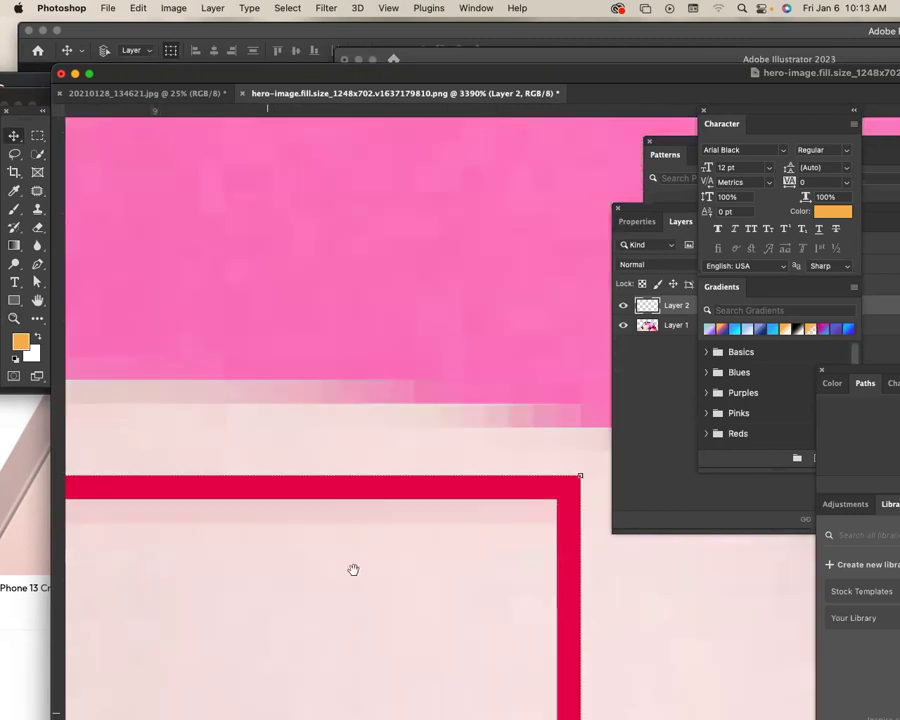
{"action": "left_click_drag", "start_coordinate": [396, 519], "coordinate": [440, 526]}
{"action": "left_click_drag", "start_coordinate": [495, 475], "coordinate": [359, 274]}
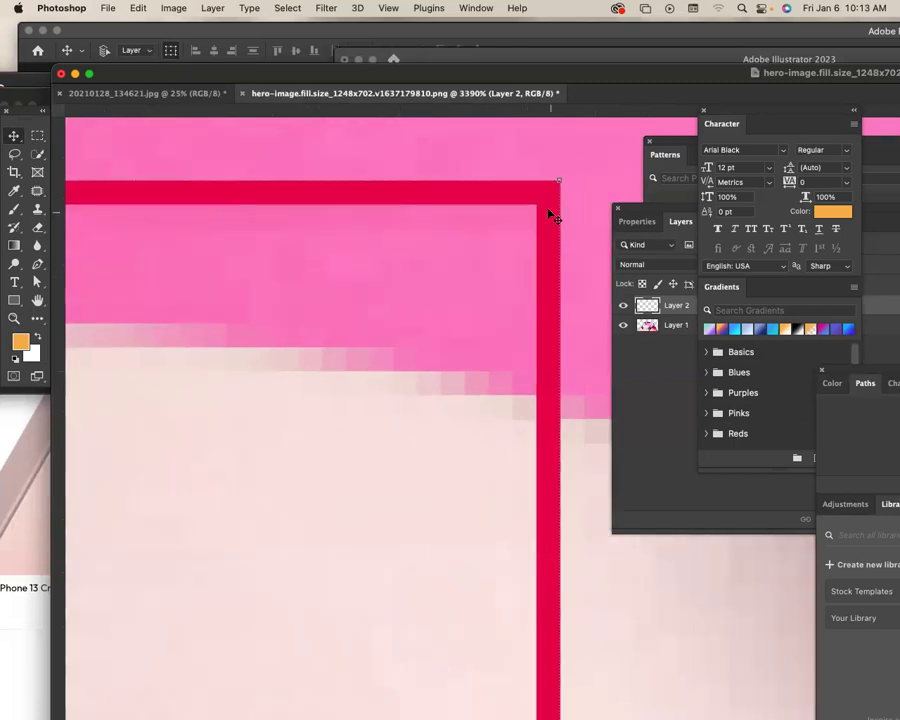
Zoom back out to see the whole phone image with the square.
{"action": "scroll", "coordinate": [548, 215], "scroll_direction": "down", "scroll_amount": 5}
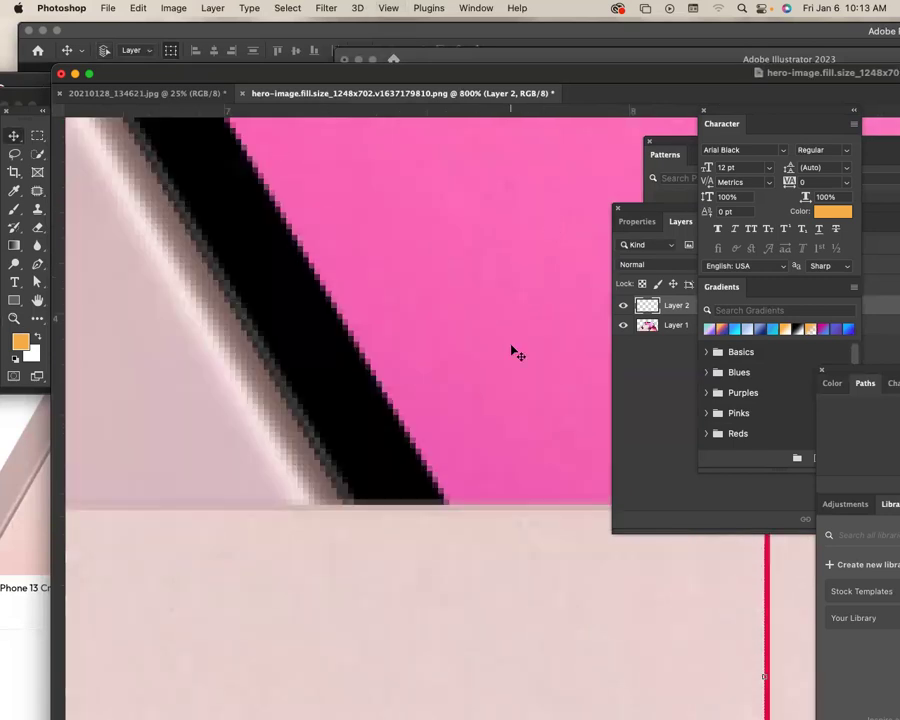
{"action": "scroll", "coordinate": [280, 191], "scroll_direction": "down", "scroll_amount": 3}
{"action": "scroll", "coordinate": [280, 191], "scroll_direction": "right", "scroll_amount": 5}
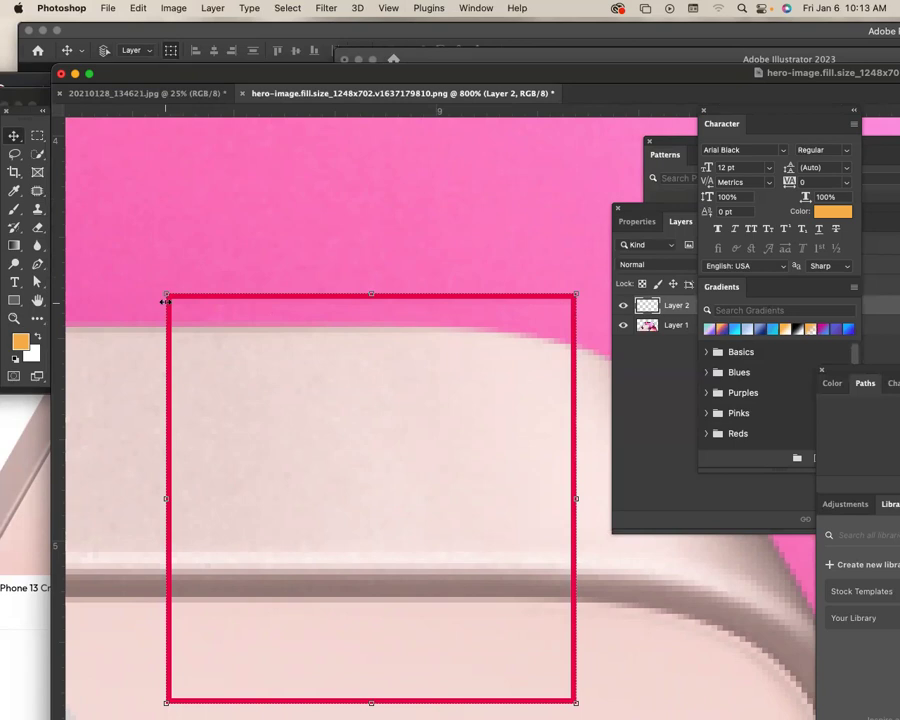
{"action": "key", "text": "super+minus"}
{"action": "key", "text": "super+minus"}
{"action": "key", "text": "super+minus"}
{"action": "key", "text": "super+minus"}
{"action": "key", "text": "super+minus"}
{"action": "key", "text": "super+minus"}
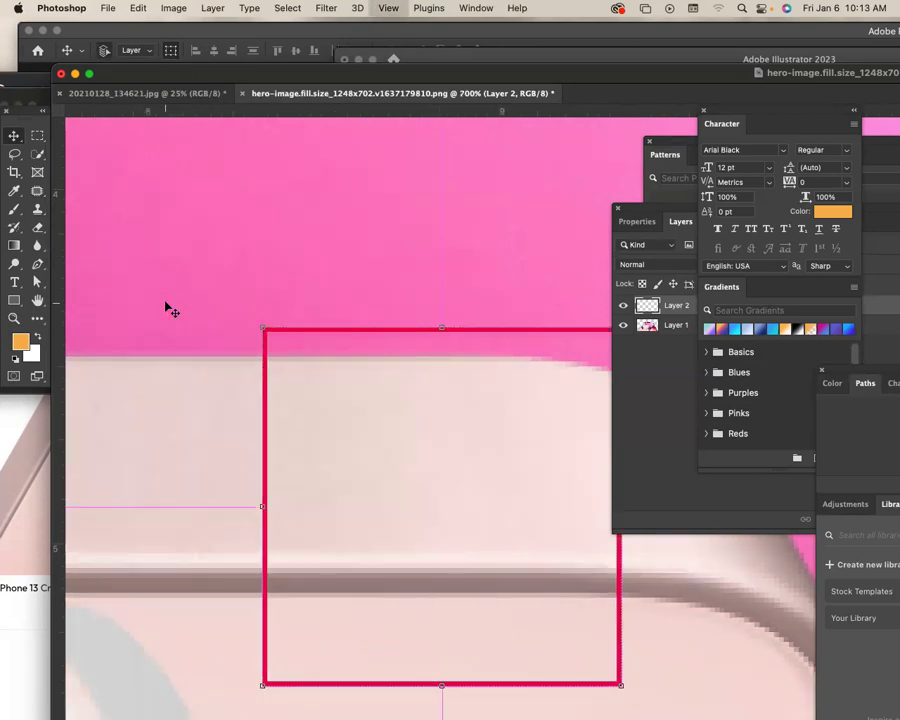
{"action": "key", "text": "super+minus"}
{"action": "key", "text": "super+minus"}
{"action": "key", "text": "super+minus"}
{"action": "key", "text": "super+minus"}
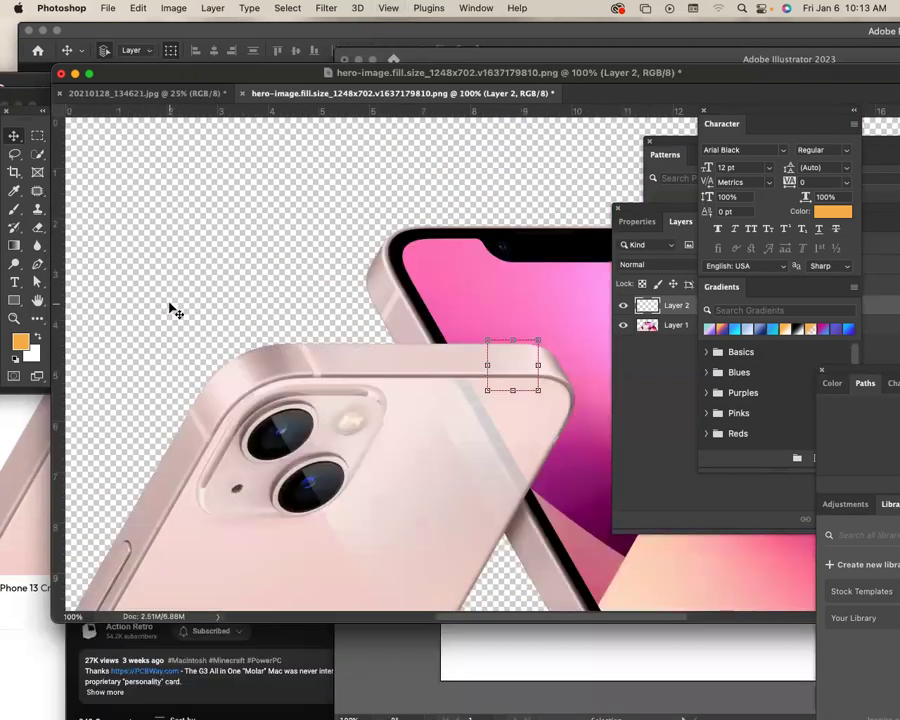
Enlarge the floating window and zoom to 92.8% on the phone corner with the square.
{"action": "left_click_drag", "start_coordinate": [365, 290], "coordinate": [617, 543]}
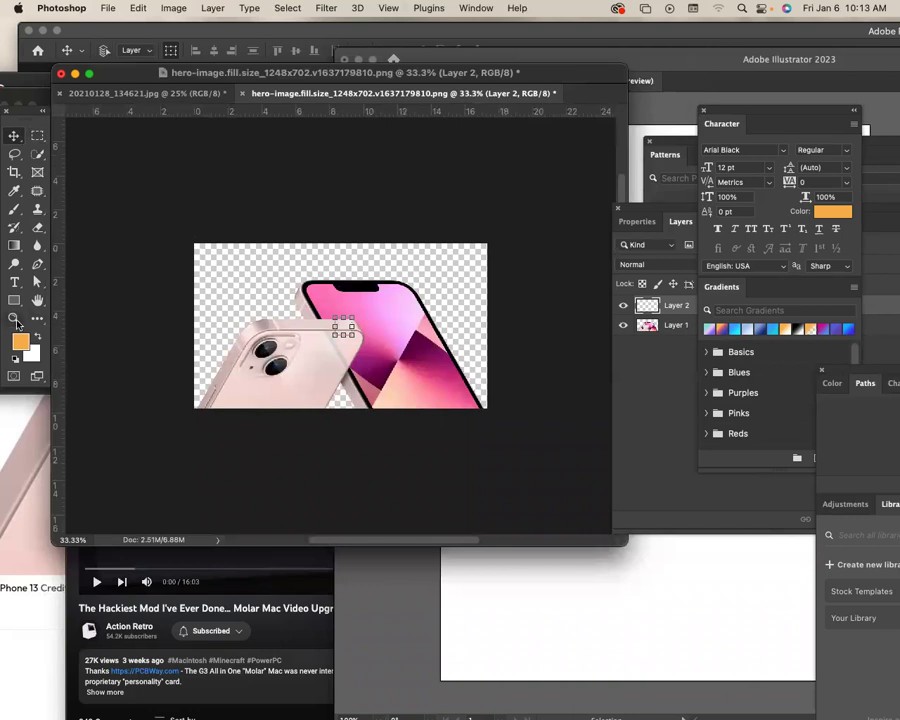
{"action": "key", "text": "z"}
{"action": "left_click_drag", "start_coordinate": [307, 298], "coordinate": [366, 296]}
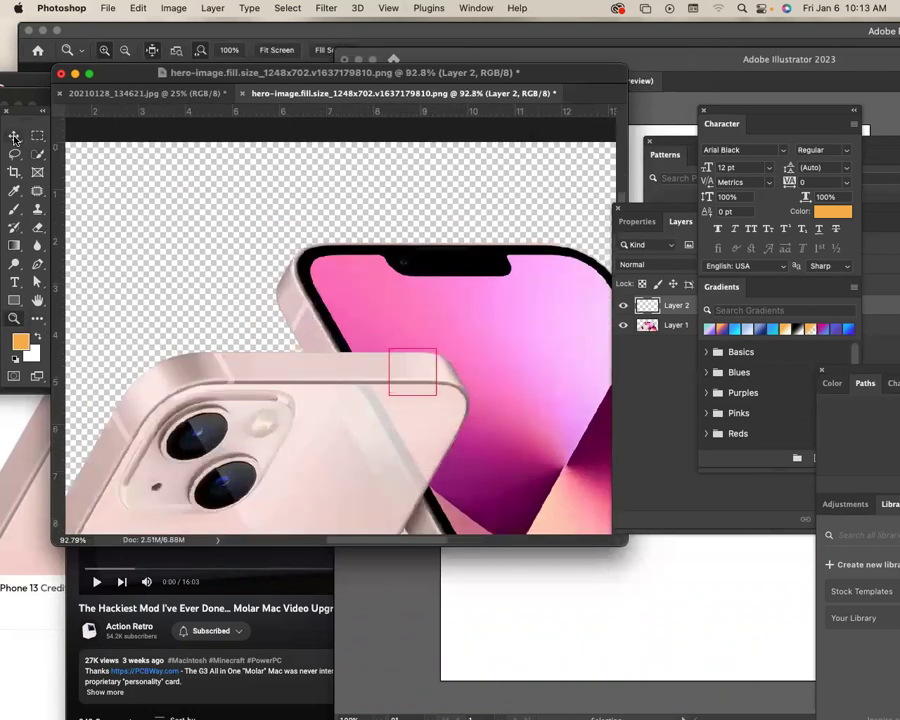
{"action": "key", "text": "v"}
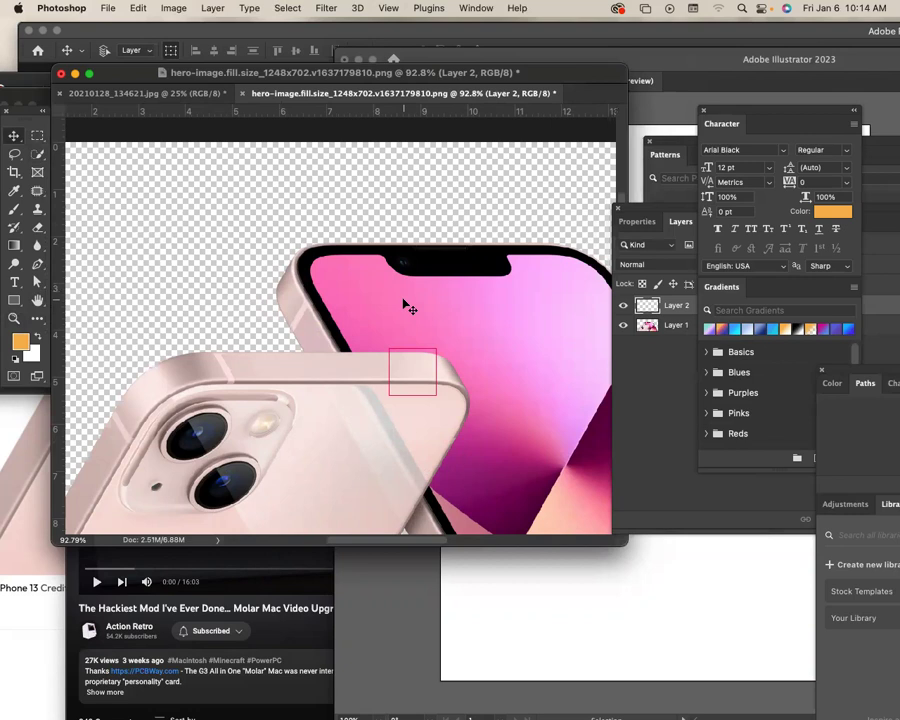
In Illustrator, rotate the square slightly and undo it, then return to Photoshop.
{"action": "left_click", "coordinate": [487, 633]}
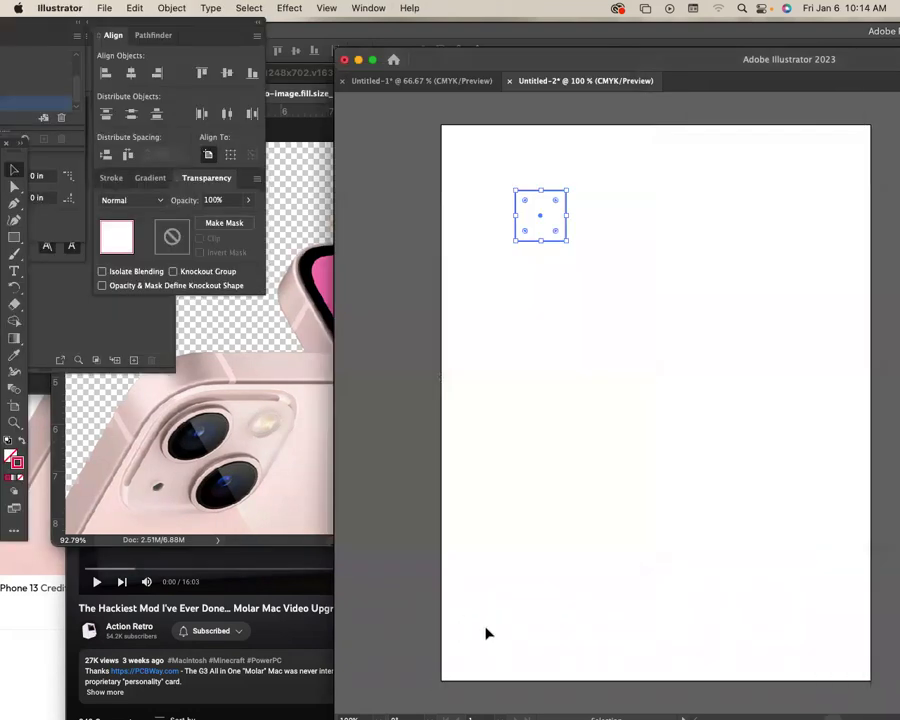
{"action": "left_click_drag", "start_coordinate": [526, 187], "coordinate": [553, 201]}
{"action": "key", "text": "super+z"}
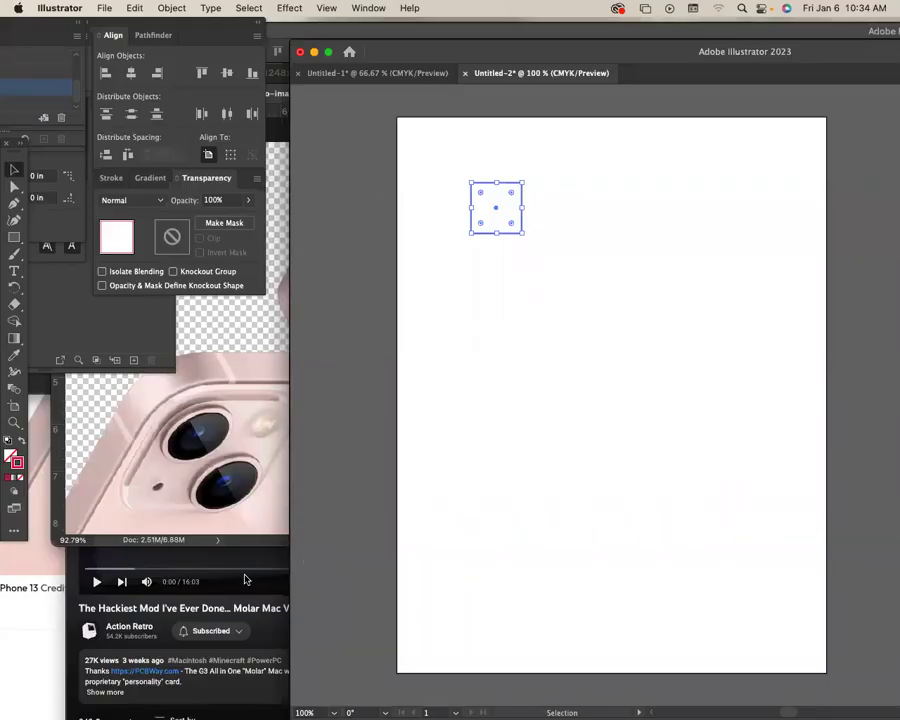
{"action": "left_click_drag", "start_coordinate": [421, 36], "coordinate": [522, 28]}
{"action": "left_click", "coordinate": [318, 100]}
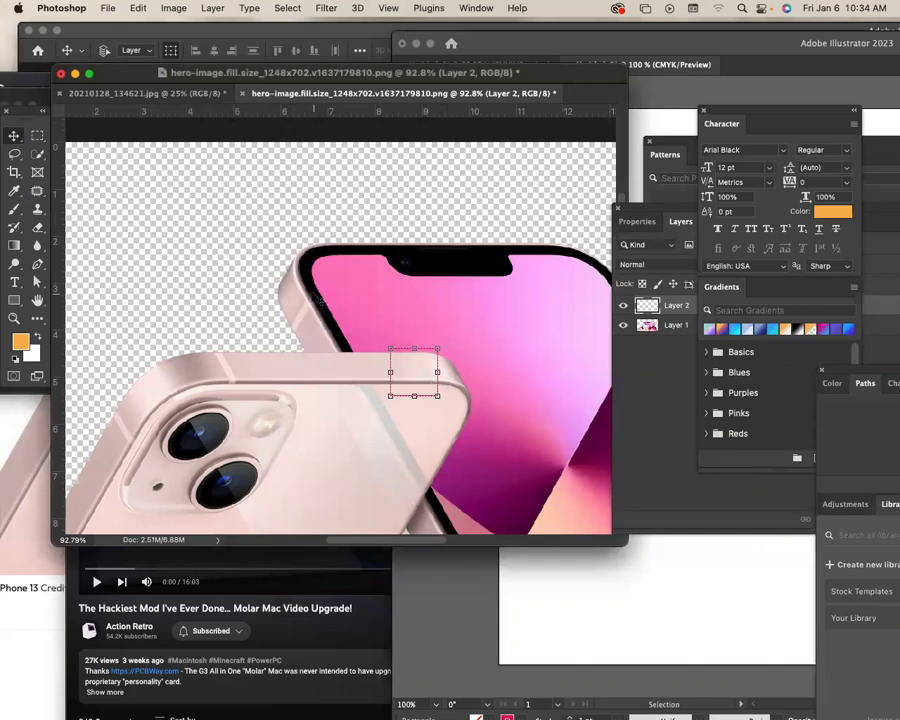
Float the pink iPhone hero PNG and close it with Don't Save, leaving the stormtrooper photo.
{"action": "left_click", "coordinate": [155, 96]}
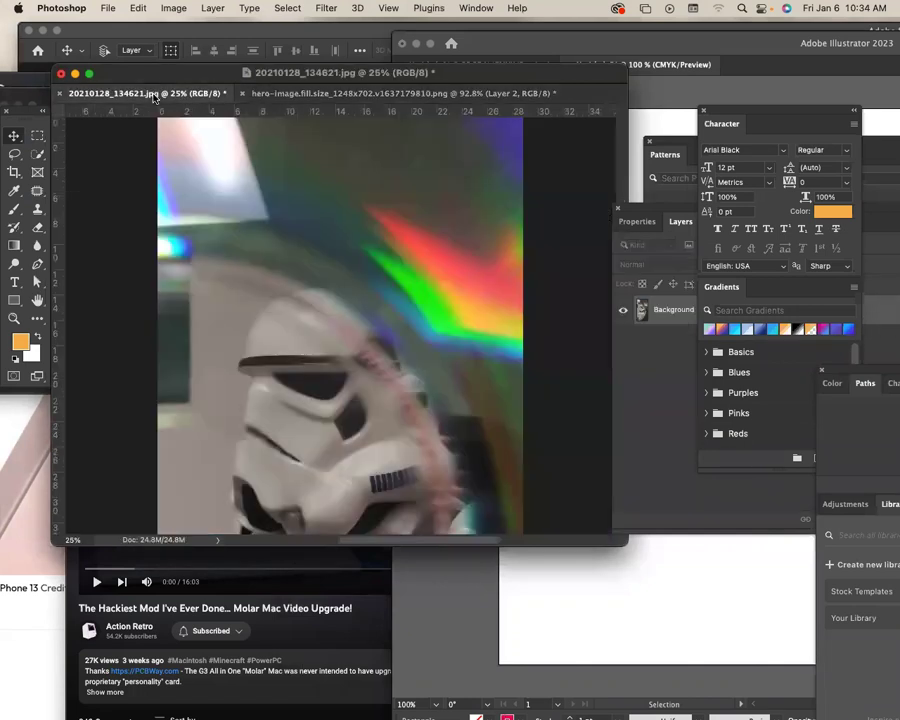
{"action": "left_click_drag", "start_coordinate": [400, 93], "coordinate": [296, 270]}
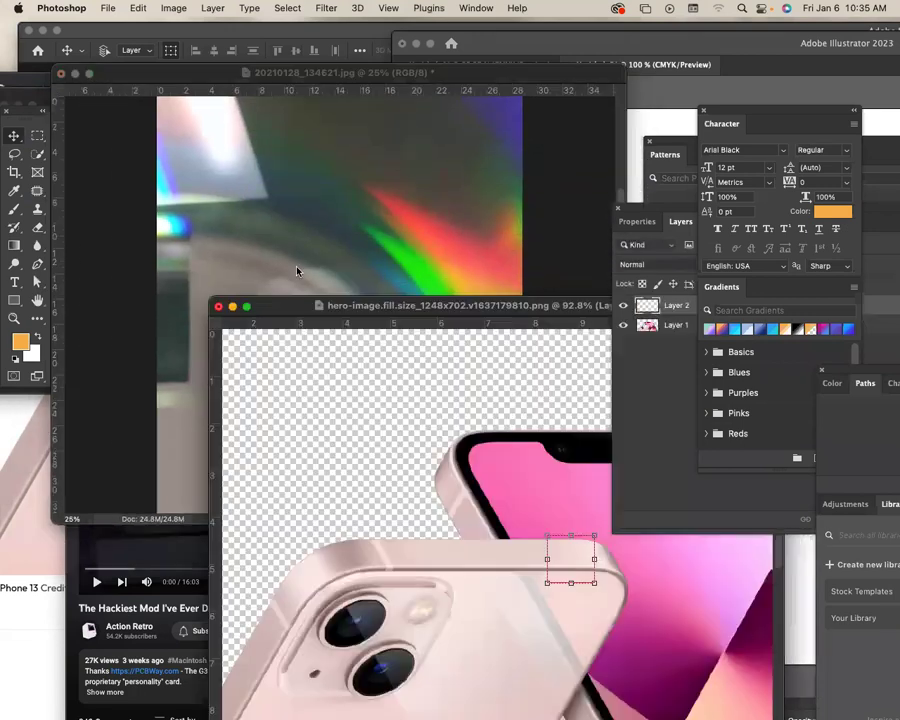
{"action": "left_click", "coordinate": [218, 306]}
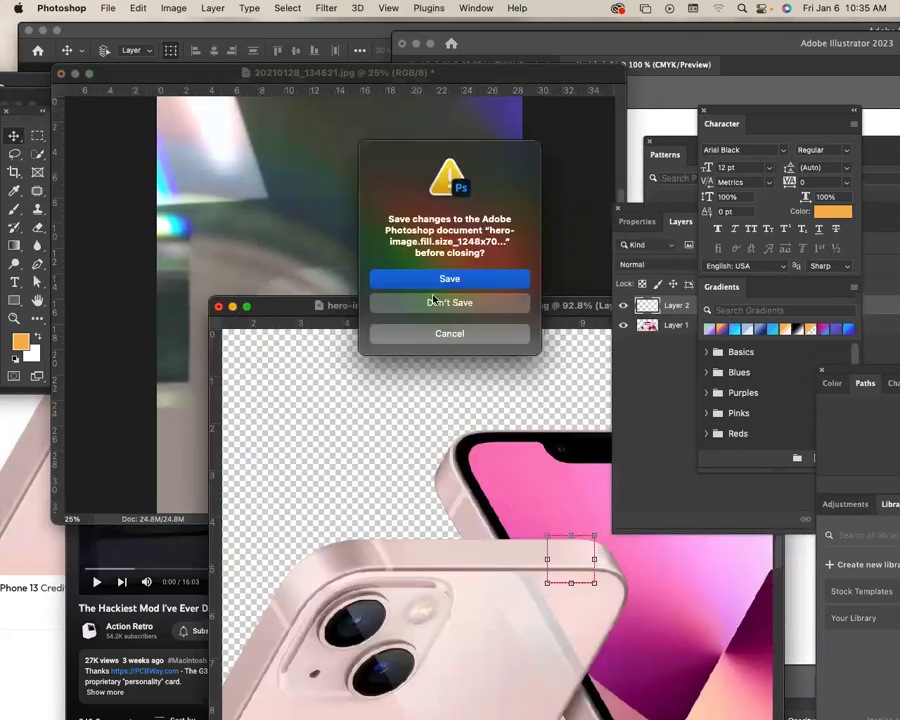
{"action": "left_click", "coordinate": [433, 301]}
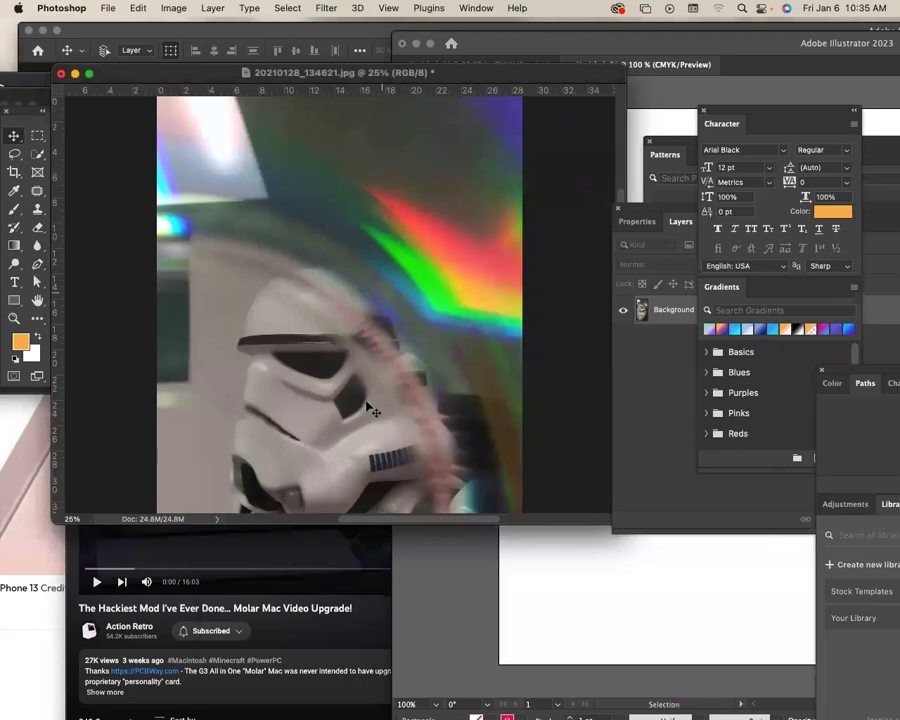
Open a New Document dialog in Illustrator and position it on screen.
{"action": "left_click", "coordinate": [622, 703]}
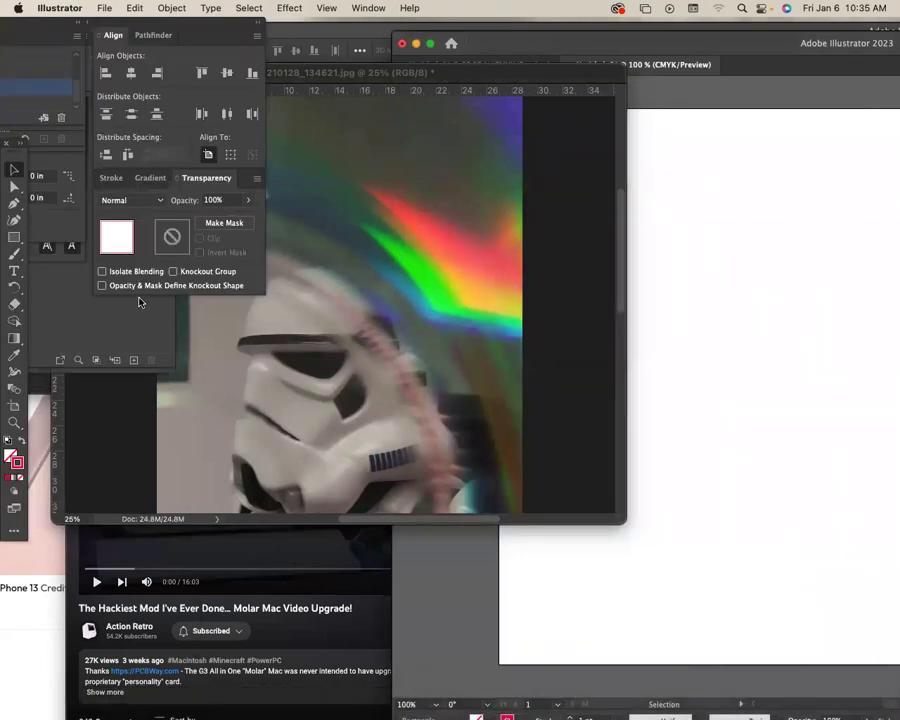
{"action": "key", "text": "super+n"}
{"action": "left_click_drag", "start_coordinate": [352, 84], "coordinate": [414, 98]}
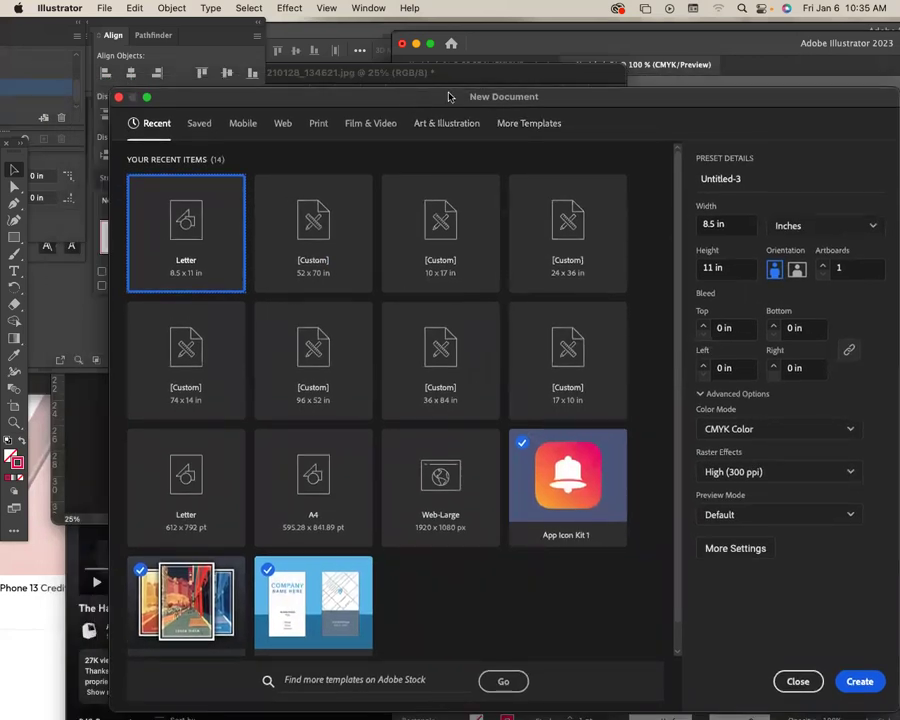
{"action": "left_click_drag", "start_coordinate": [448, 94], "coordinate": [492, 97]}
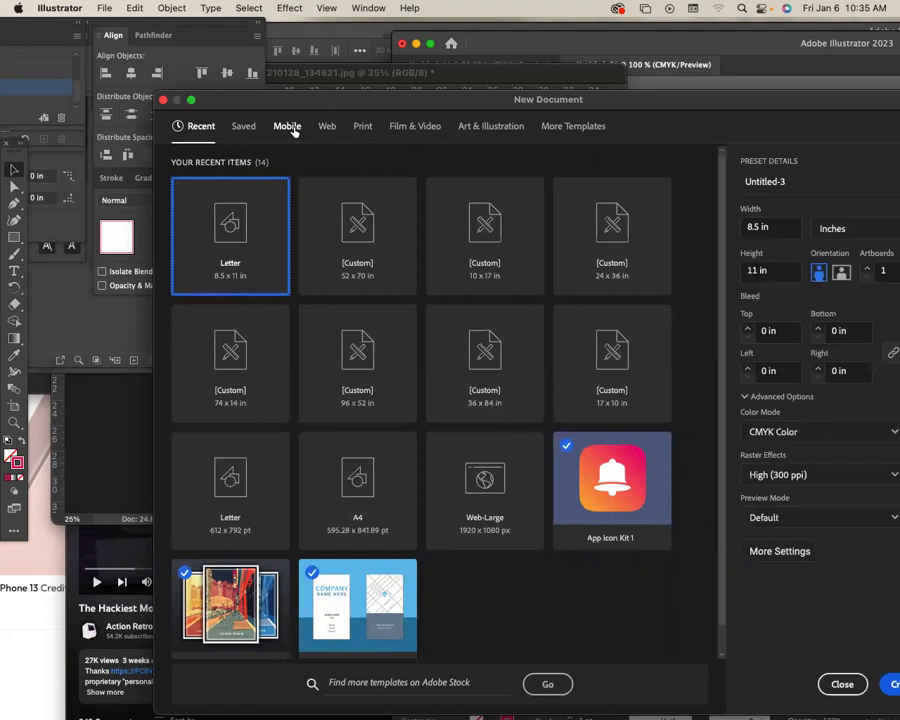
{"action": "left_click_drag", "start_coordinate": [293, 131], "coordinate": [282, 110]}
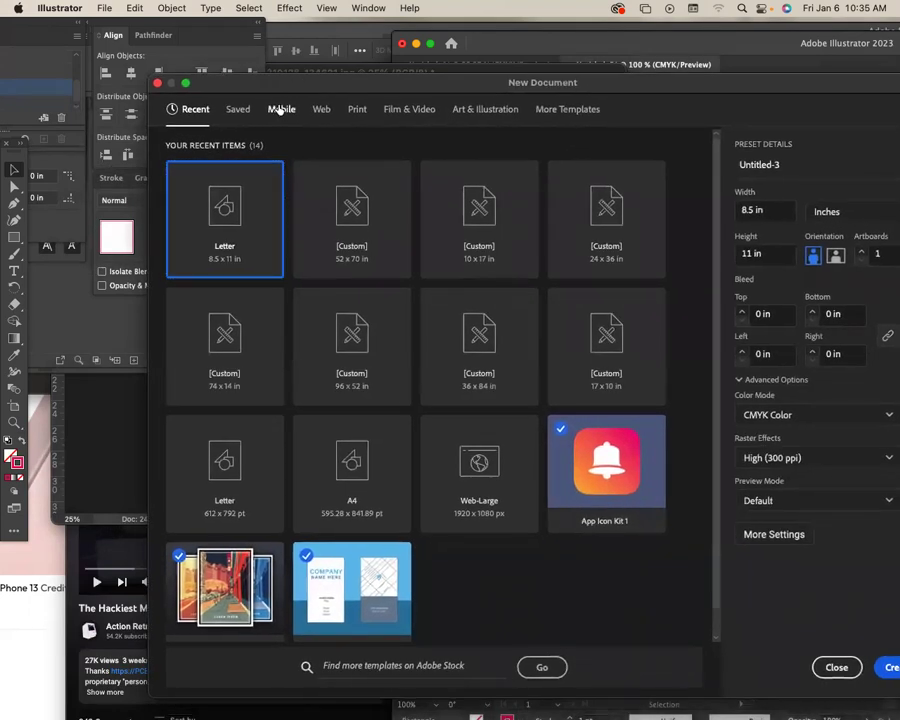
Show all Mobile blank presets, with iPhone X at 1125 × 2436 px, and browse the list.
{"action": "left_click", "coordinate": [282, 110]}
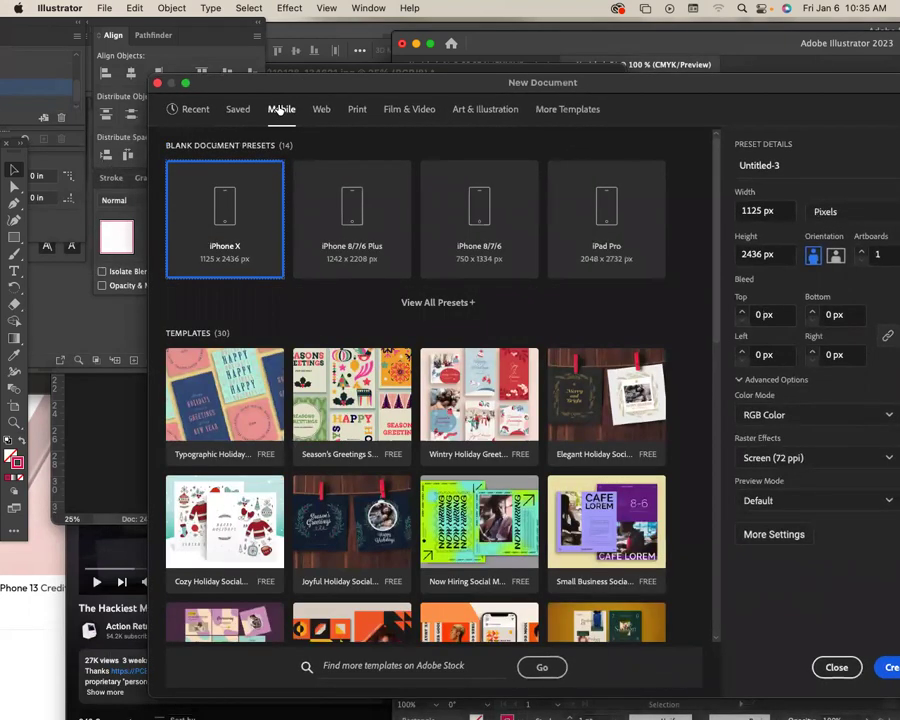
{"action": "left_click", "coordinate": [446, 303]}
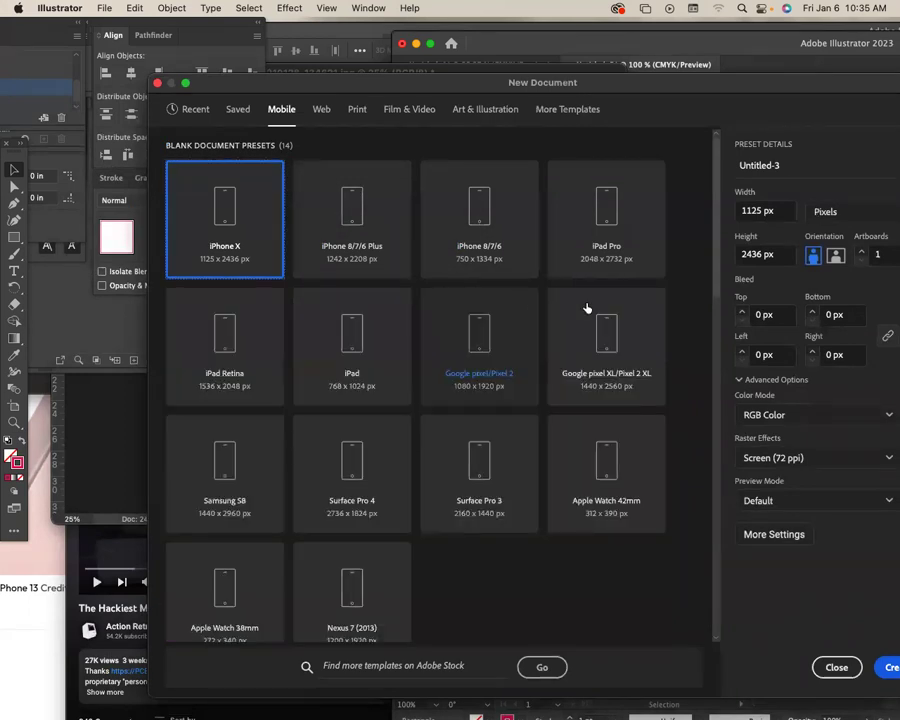
{"action": "scroll", "coordinate": [640, 320], "scroll_direction": "down", "scroll_amount": 2}
{"action": "scroll", "coordinate": [648, 325], "scroll_direction": "up", "scroll_amount": 1}
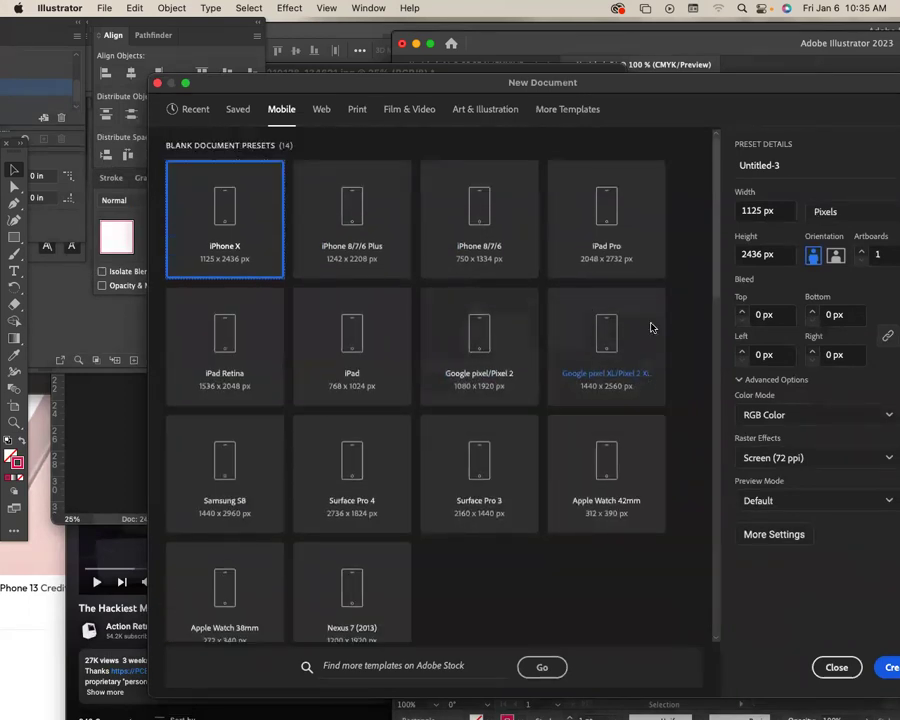
{"action": "scroll", "coordinate": [651, 328], "scroll_direction": "down", "scroll_amount": 3}
{"action": "scroll", "coordinate": [651, 328], "scroll_direction": "down", "scroll_amount": 2}
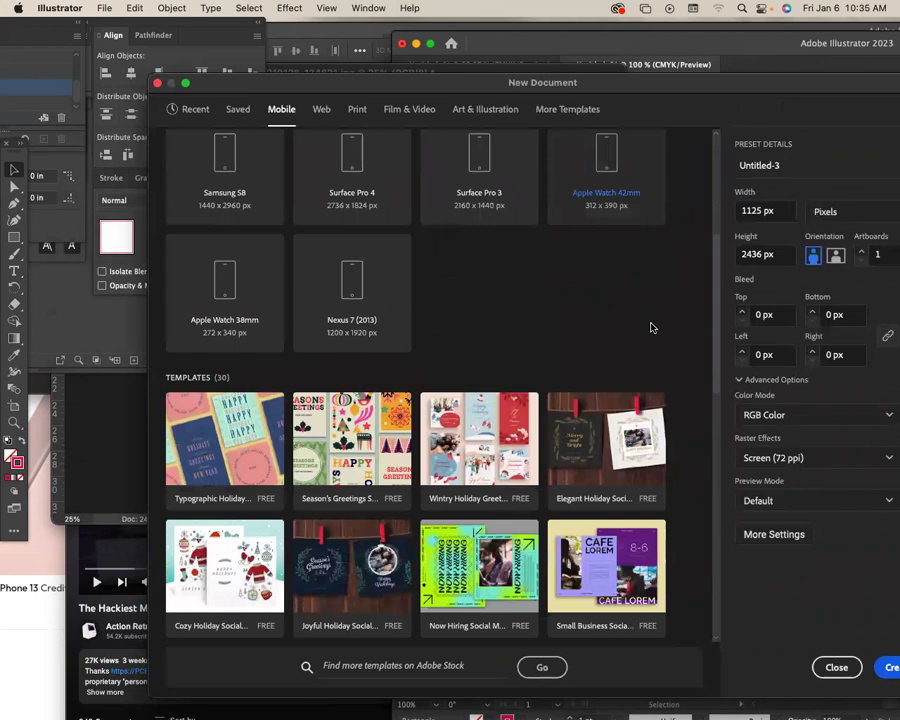
{"action": "scroll", "coordinate": [651, 328], "scroll_direction": "up", "scroll_amount": 4}
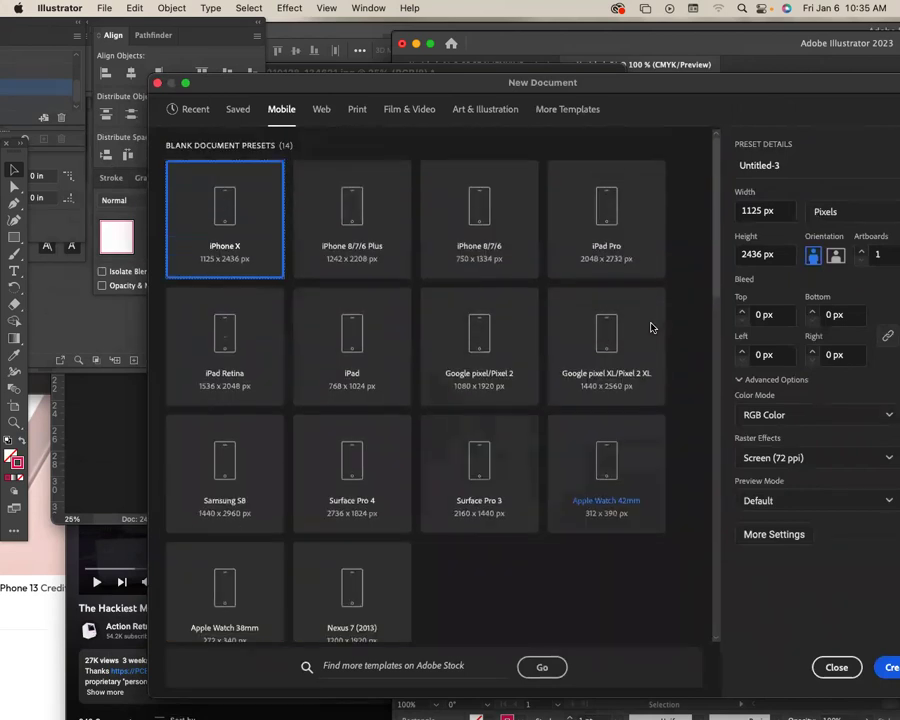
{"action": "scroll", "coordinate": [651, 328], "scroll_direction": "down", "scroll_amount": 4}
{"action": "scroll", "coordinate": [651, 327], "scroll_direction": "up", "scroll_amount": 4}
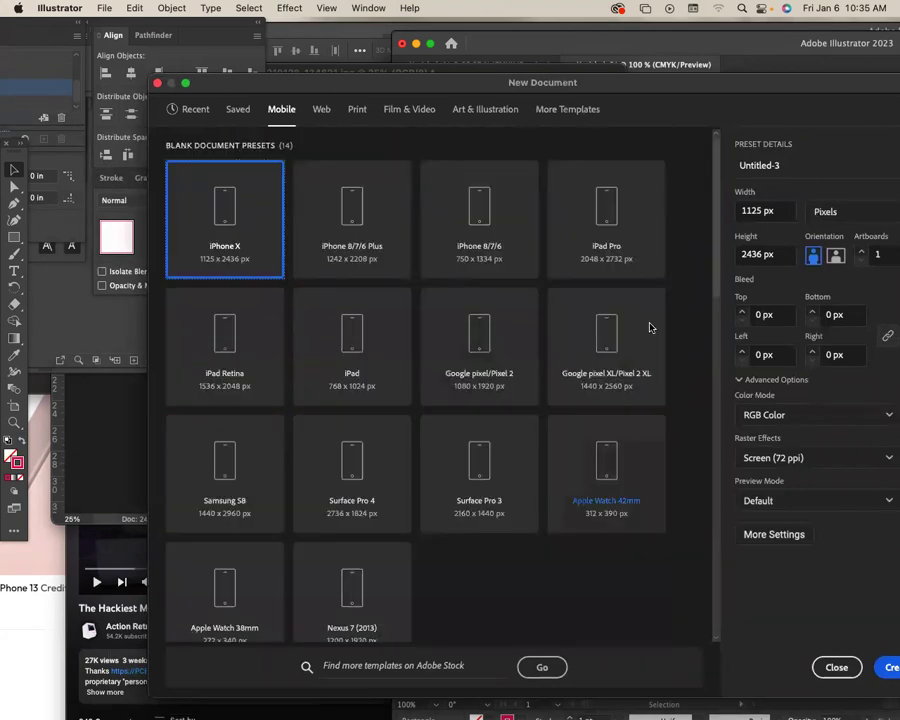
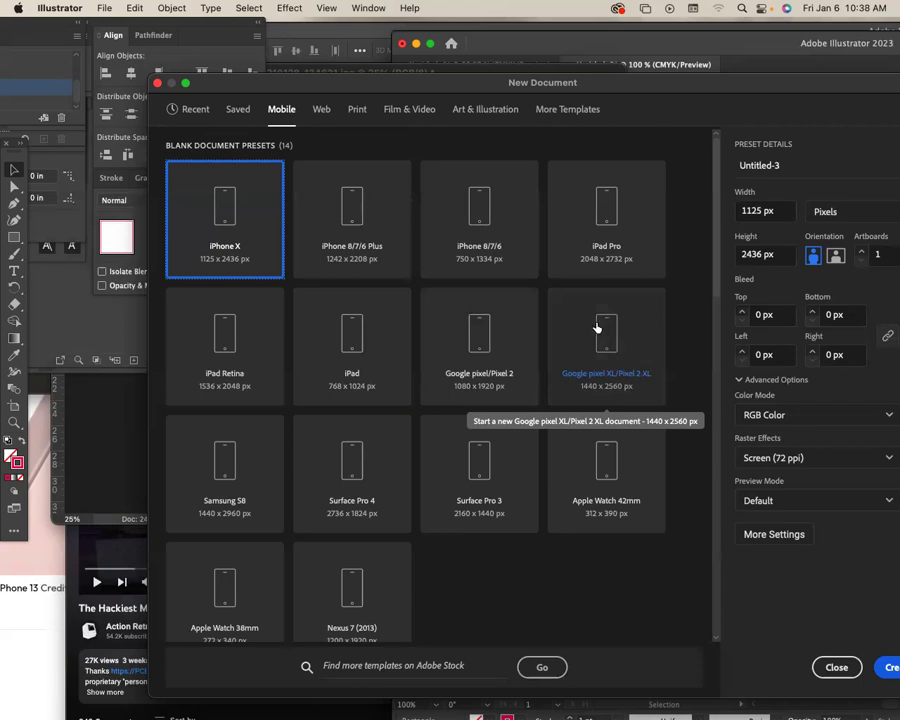
{"action": "left_click_drag", "start_coordinate": [452, 84], "coordinate": [473, 77]}
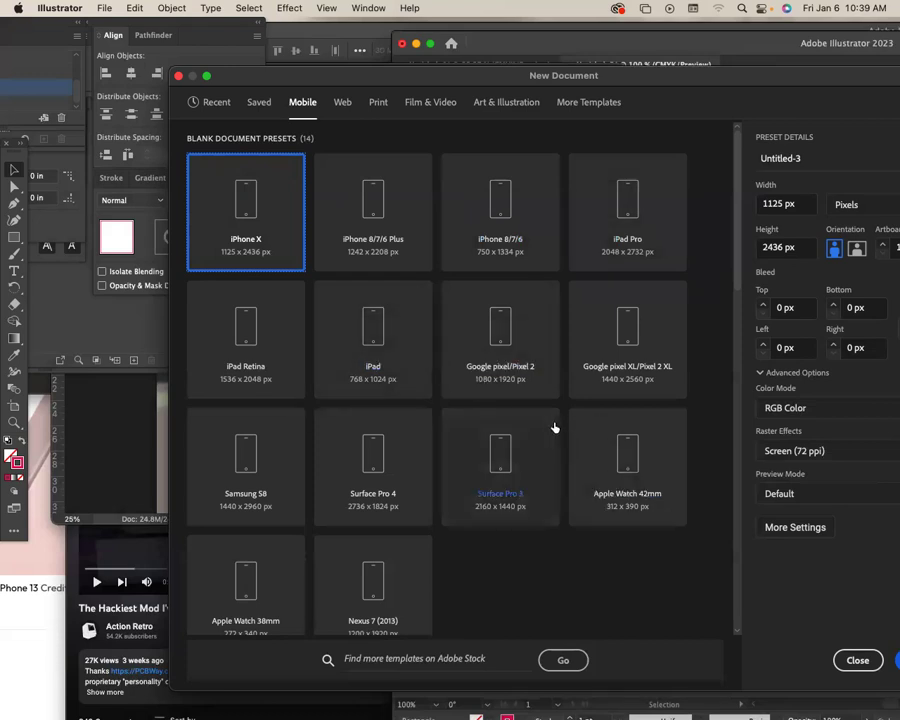
{"action": "left_click", "coordinate": [519, 222]}
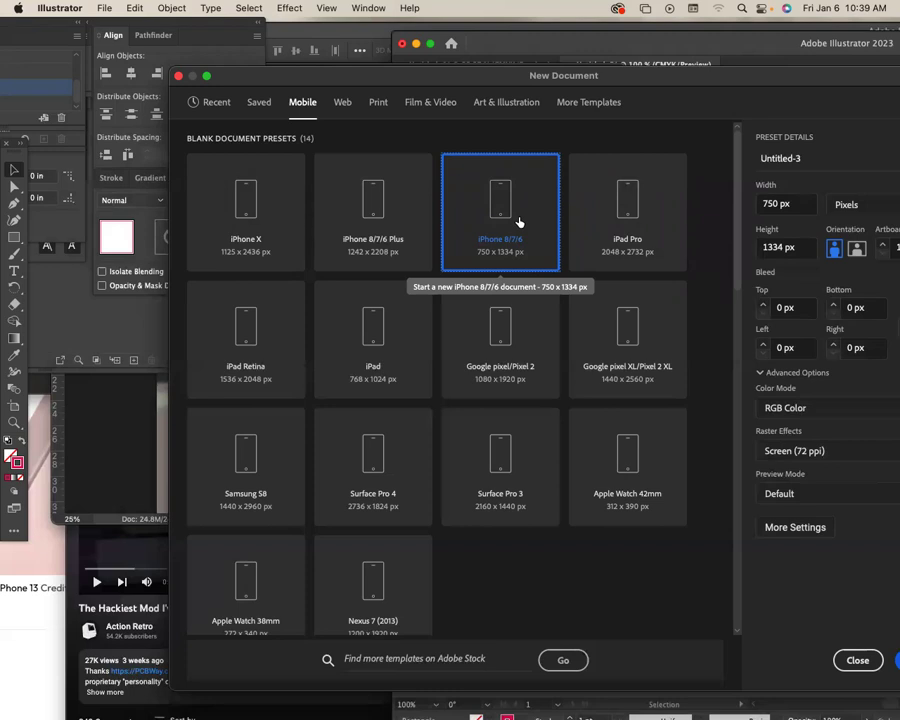
{"action": "scroll", "coordinate": [528, 355], "scroll_direction": "down", "scroll_amount": 5}
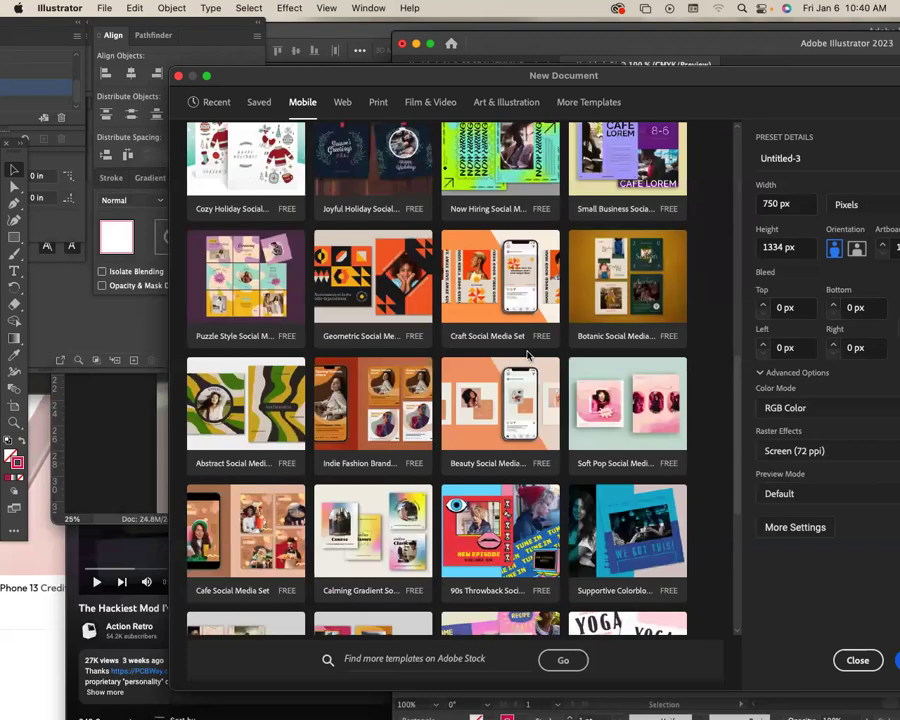
{"action": "scroll", "coordinate": [528, 350], "scroll_direction": "up", "scroll_amount": 5}
{"action": "left_click", "coordinate": [530, 346]}
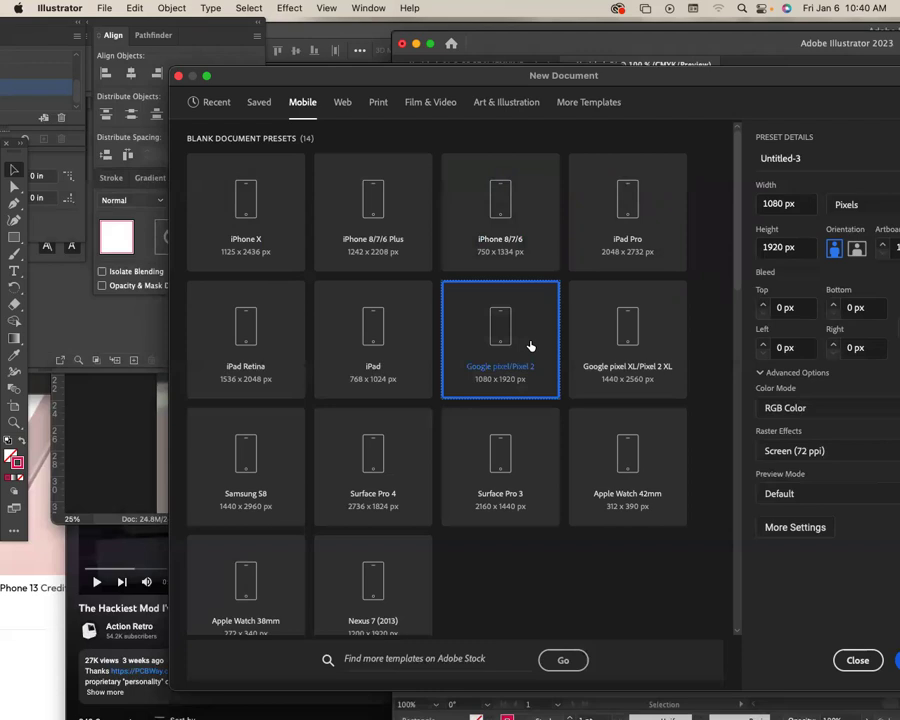
{"action": "scroll", "coordinate": [532, 346], "scroll_direction": "down", "scroll_amount": 2}
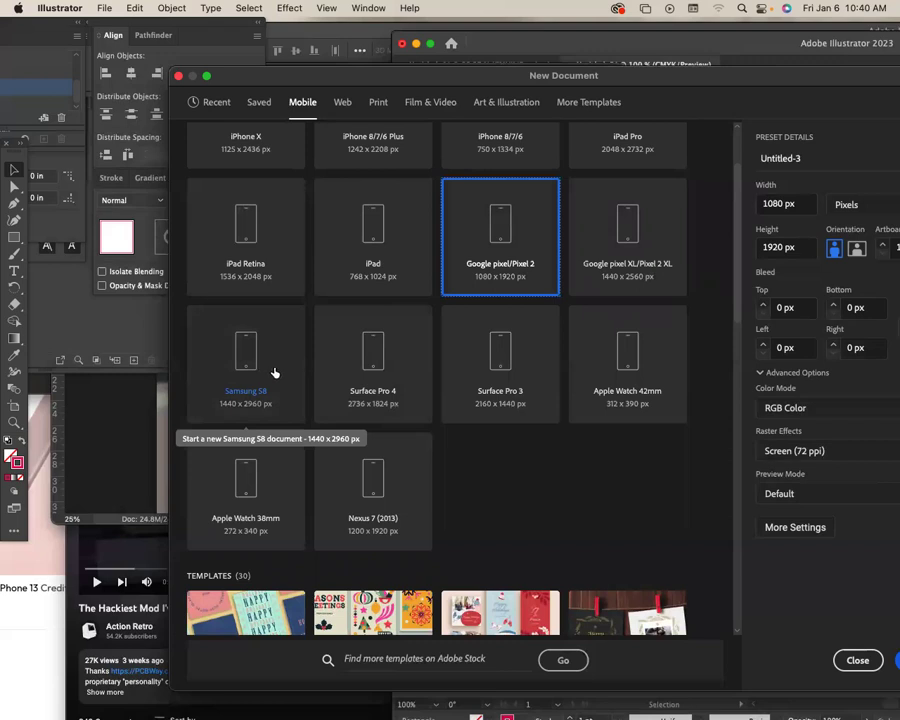
{"action": "scroll", "coordinate": [279, 372], "scroll_direction": "up", "scroll_amount": 3}
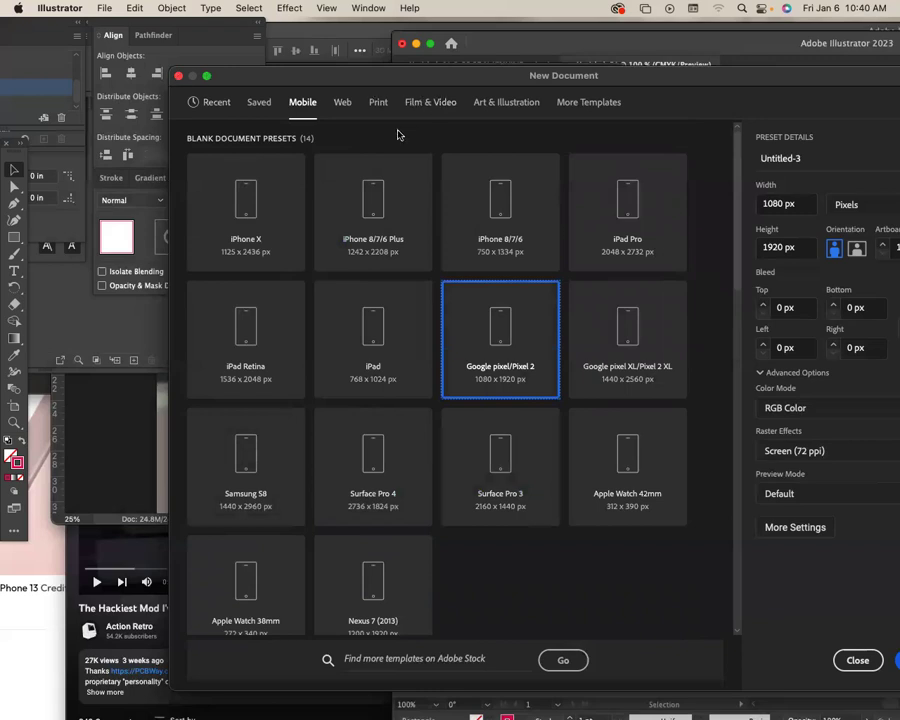
Close Illustrator's dialog and create a Photoshop iPhone X document, 1125 x 2436 px at 72 ppi.
{"action": "left_click", "coordinate": [178, 76]}
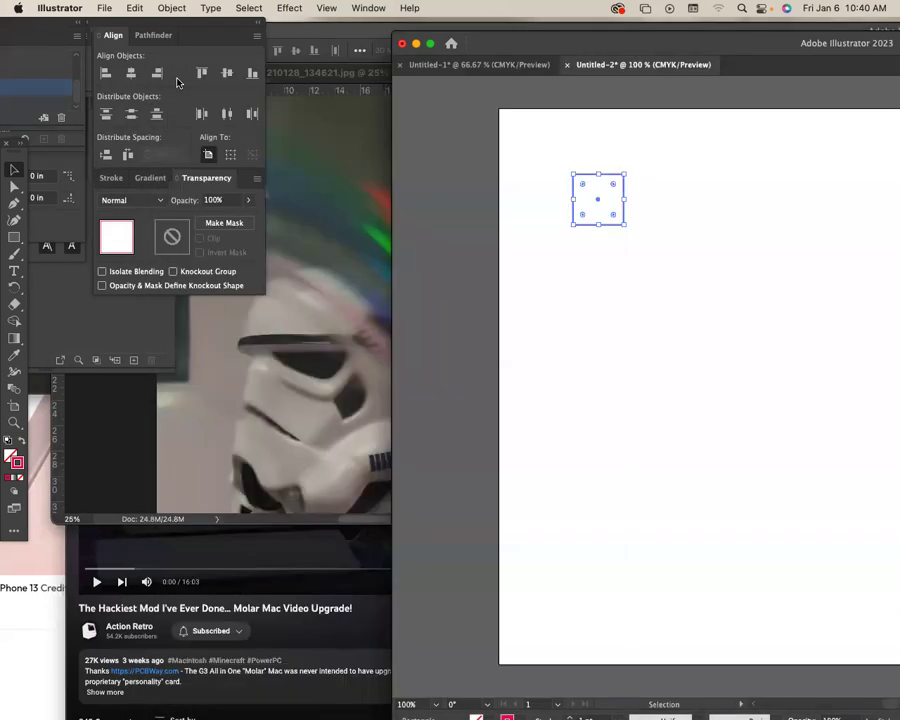
{"action": "left_click", "coordinate": [372, 168]}
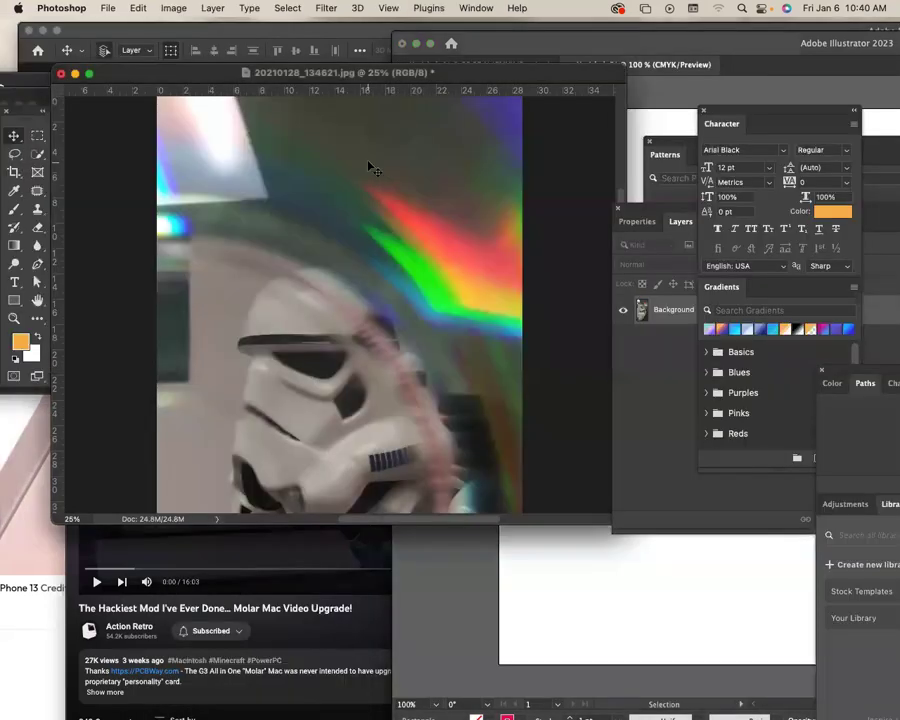
{"action": "key", "text": "super+n"}
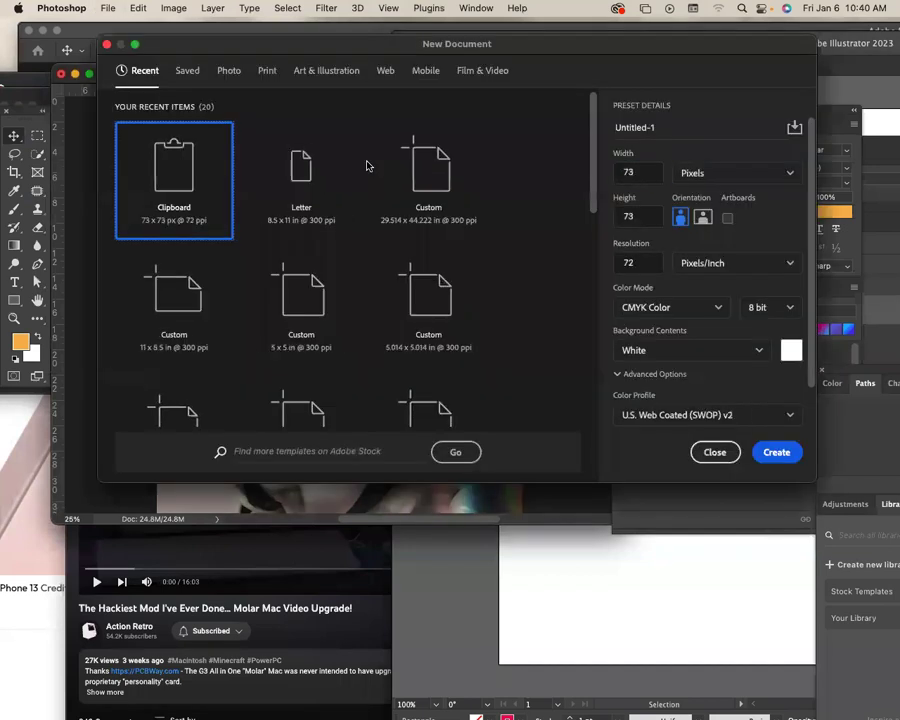
{"action": "left_click", "coordinate": [386, 71]}
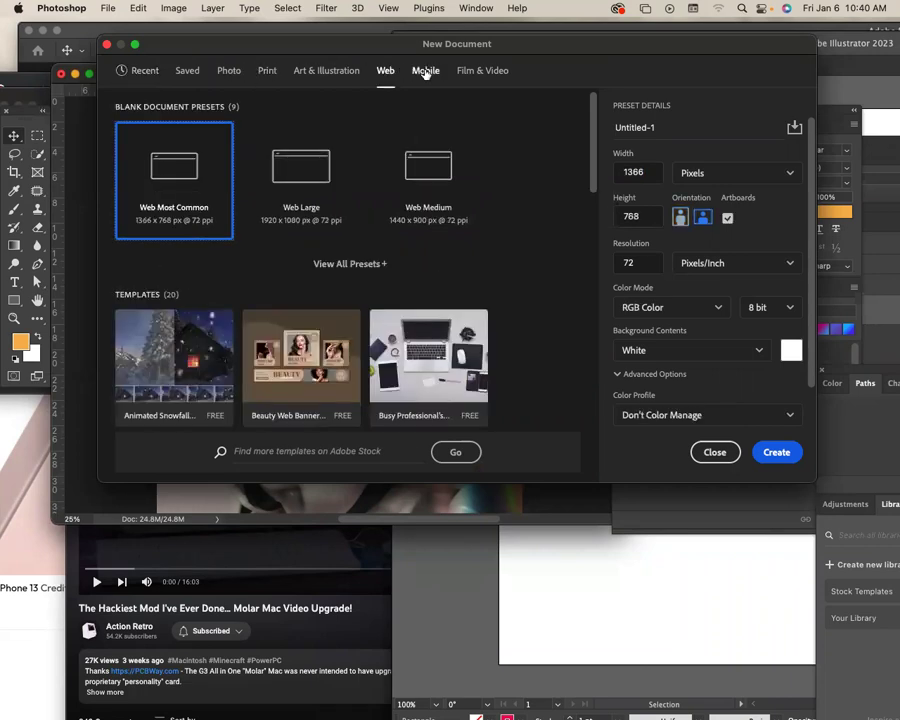
{"action": "left_click", "coordinate": [425, 71]}
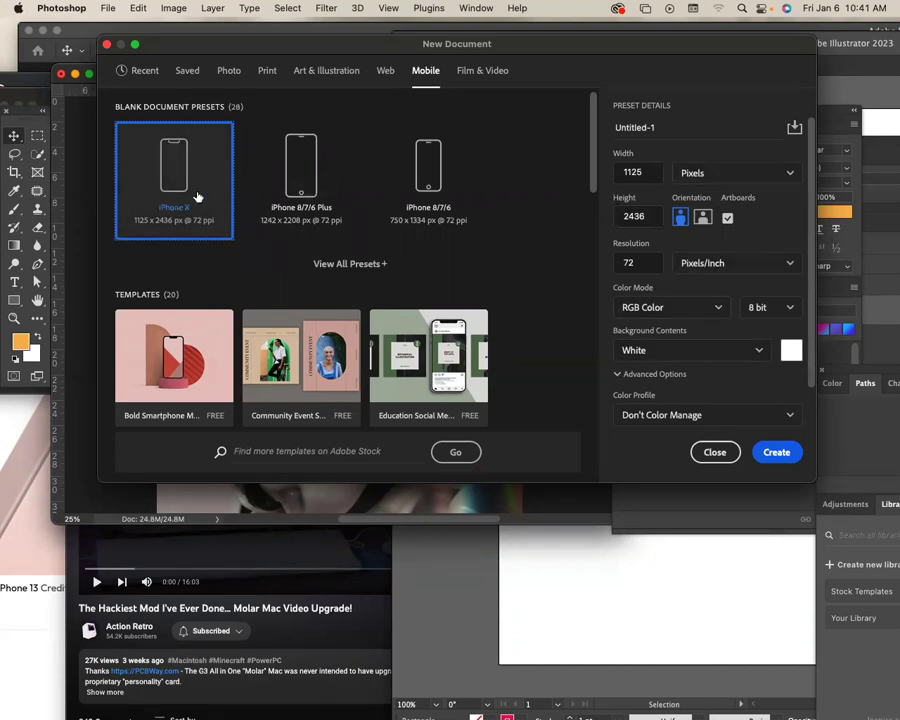
{"action": "left_click", "coordinate": [782, 455]}
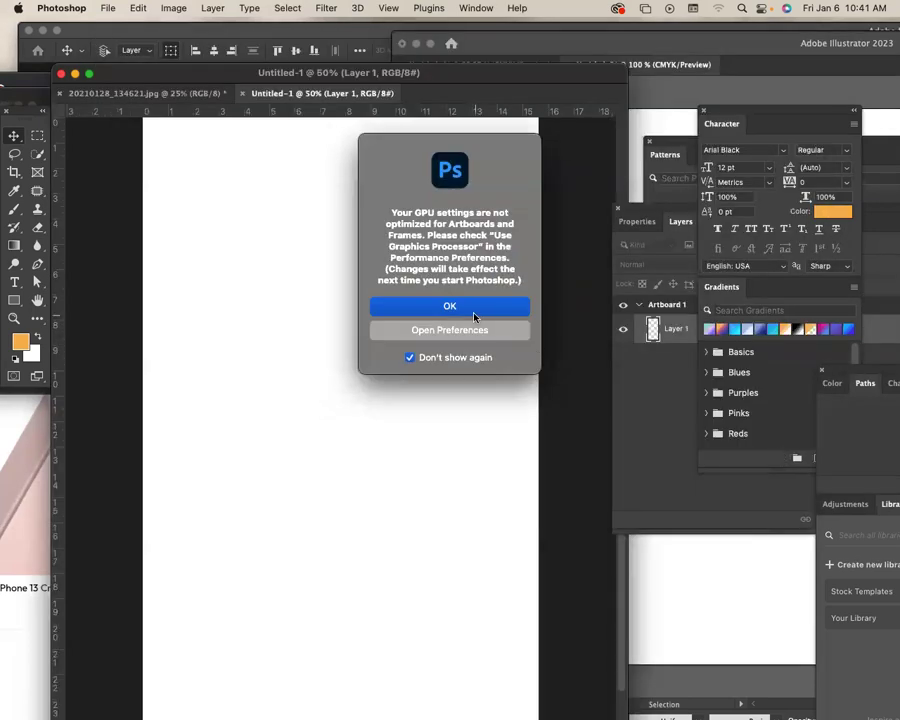
Dismiss the GPU warning and float the zoomed-out Untitled-1 document in a tall, narrow window.
{"action": "left_click", "coordinate": [474, 310]}
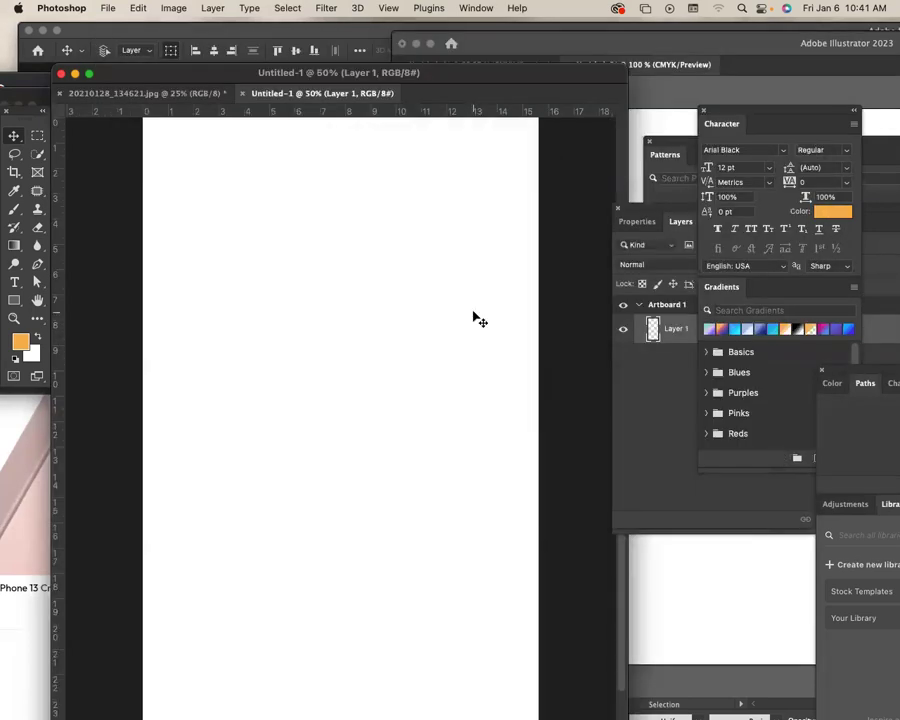
{"action": "key", "text": "super+minus"}
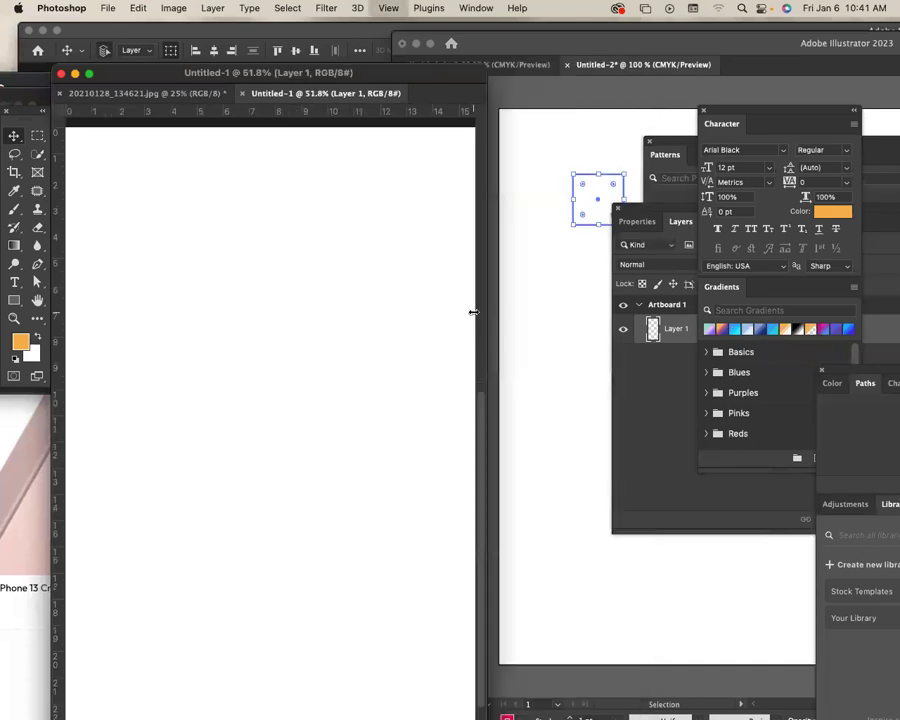
{"action": "right_click", "coordinate": [309, 74]}
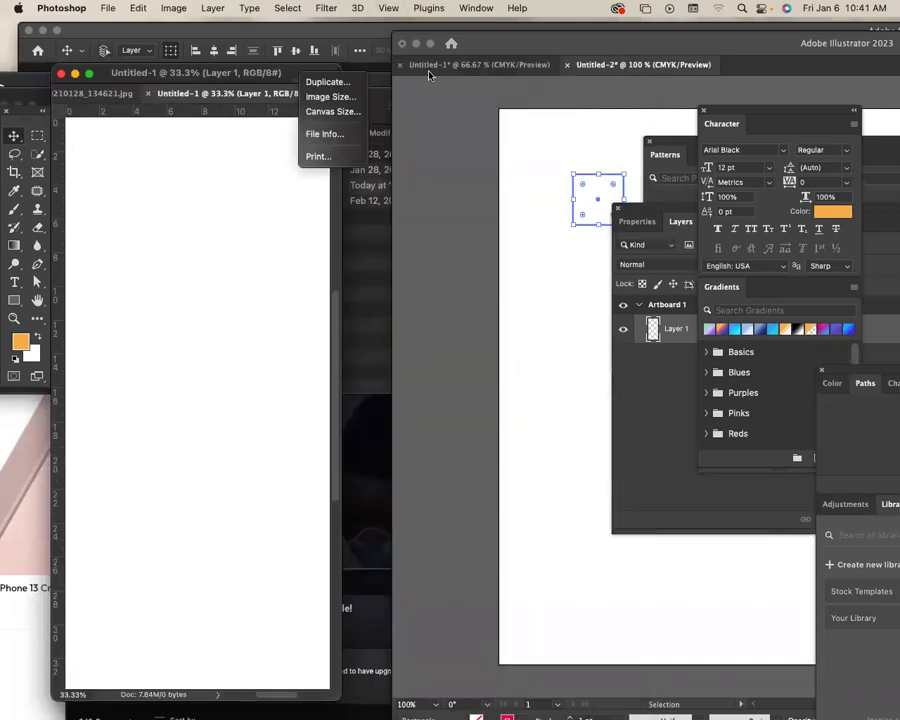
{"action": "key", "text": "Escape"}
{"action": "left_click_drag", "start_coordinate": [309, 74], "coordinate": [368, 28]}
{"action": "left_click_drag", "start_coordinate": [508, 627], "coordinate": [440, 484]}
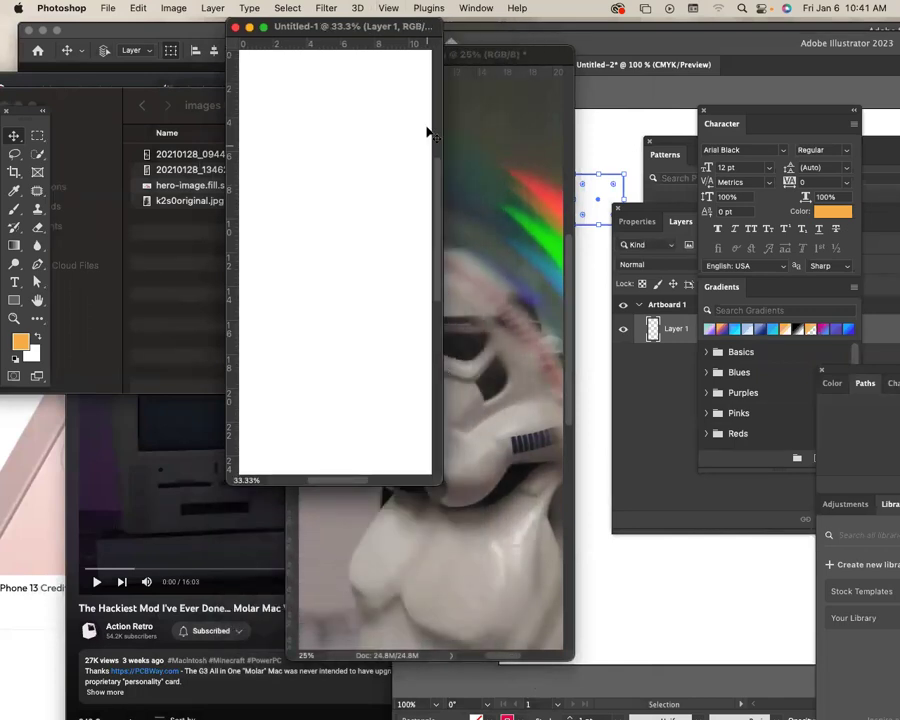
{"action": "left_click_drag", "start_coordinate": [416, 26], "coordinate": [416, 82]}
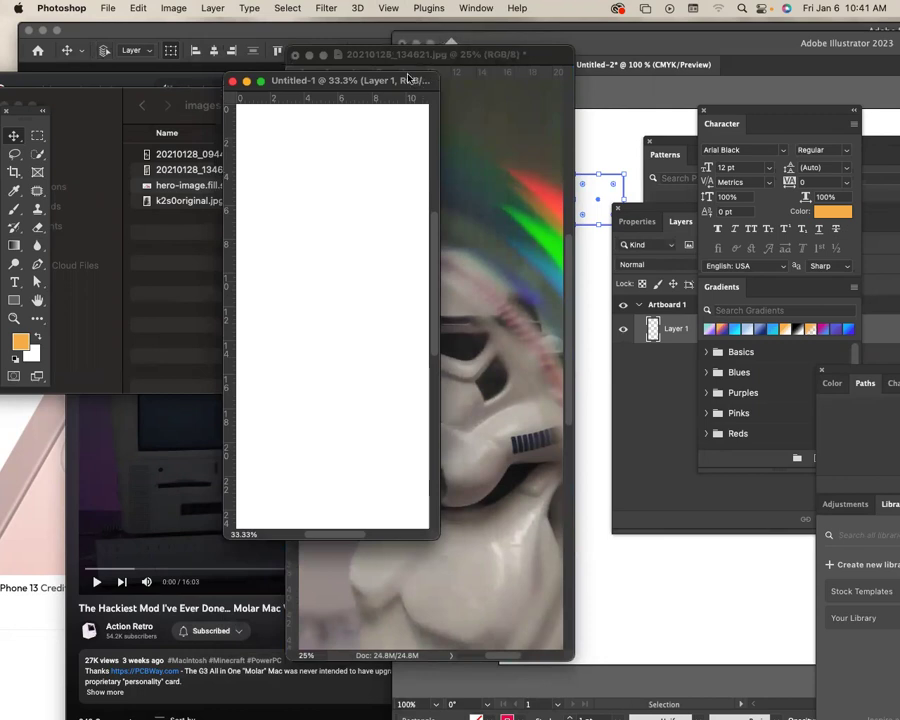
{"action": "left_click_drag", "start_coordinate": [416, 82], "coordinate": [275, 72]}
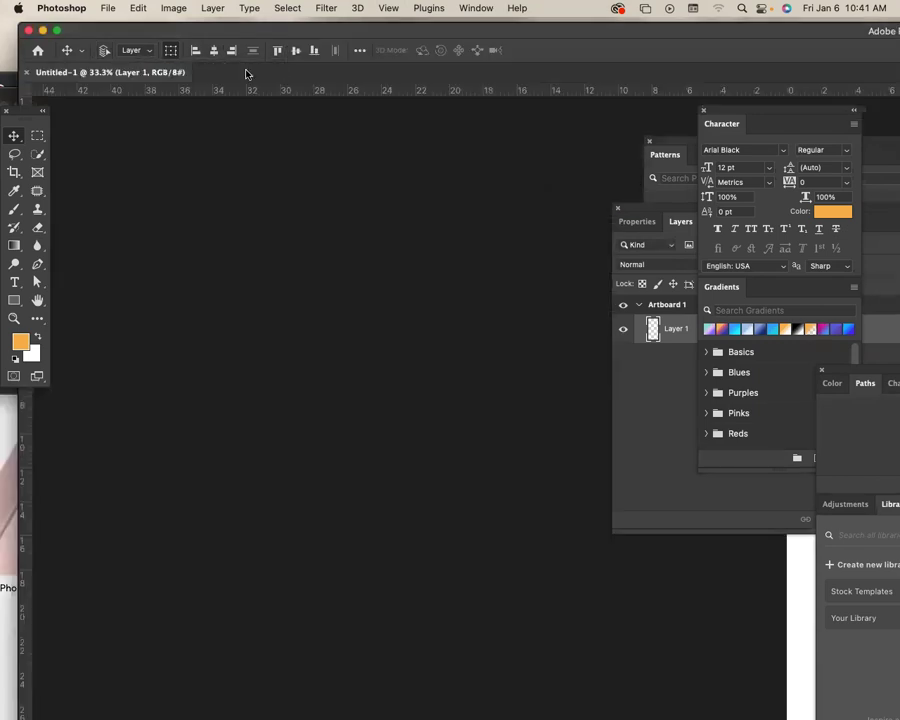
{"action": "left_click_drag", "start_coordinate": [156, 78], "coordinate": [303, 111]}
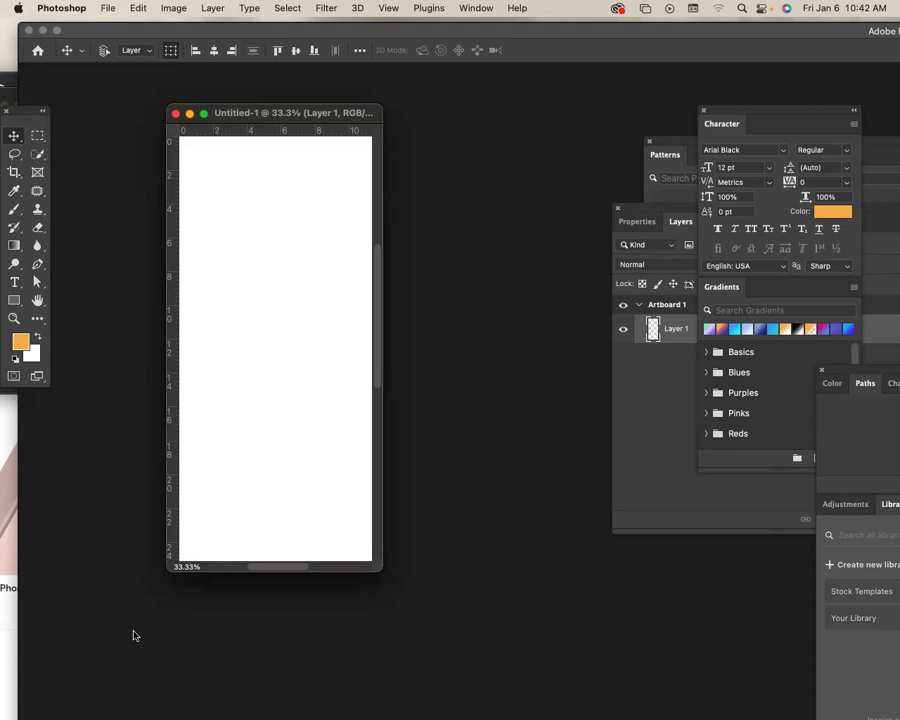
{"action": "left_click", "coordinate": [6, 640]}
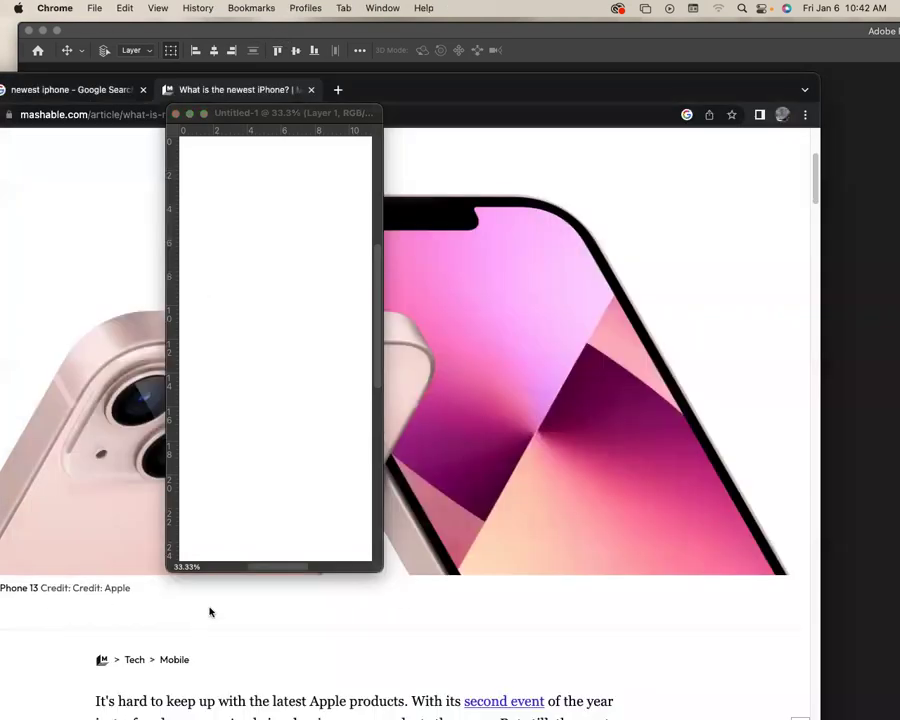
Search Google for 'iphone 14 plus screen size' in a new Chrome window.
{"action": "key", "text": "super+n"}
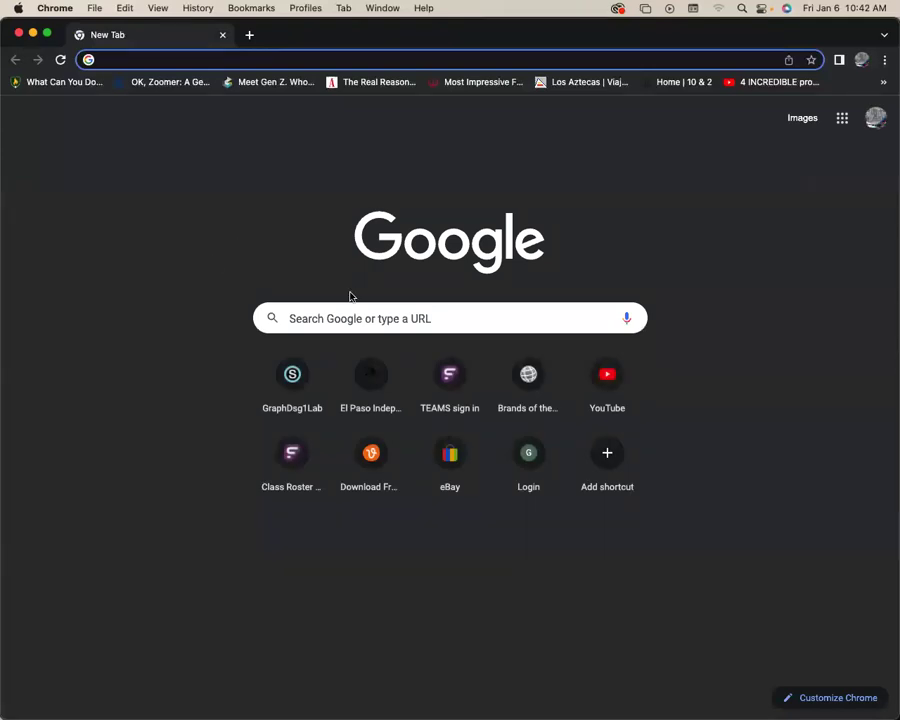
{"action": "left_click", "coordinate": [123, 60]}
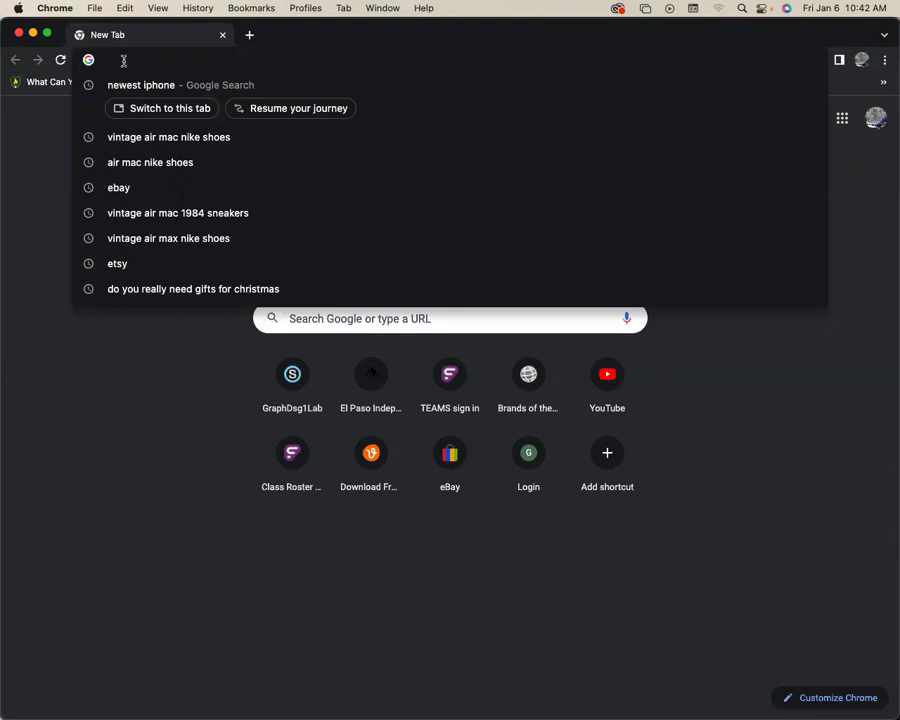
{"action": "type", "text": "ipho"}
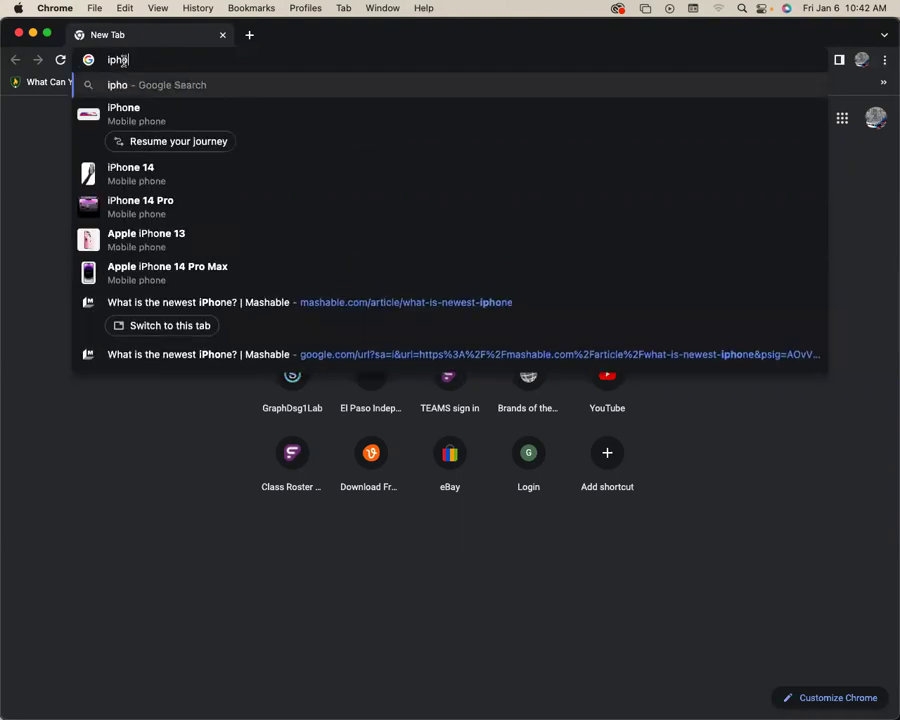
{"action": "type", "text": "ne 14 "}
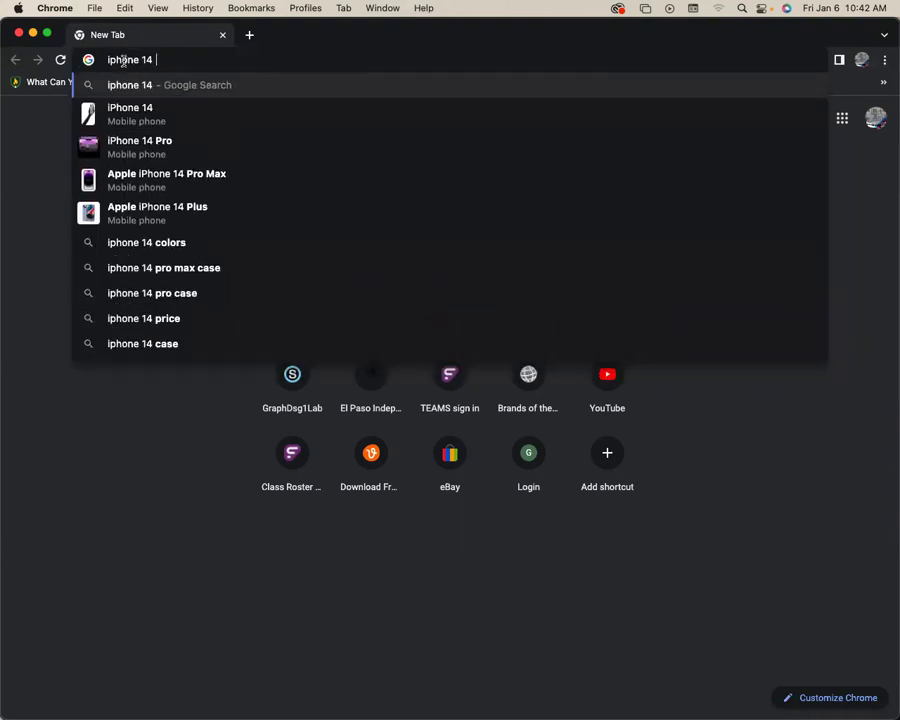
{"action": "type", "text": "plus "}
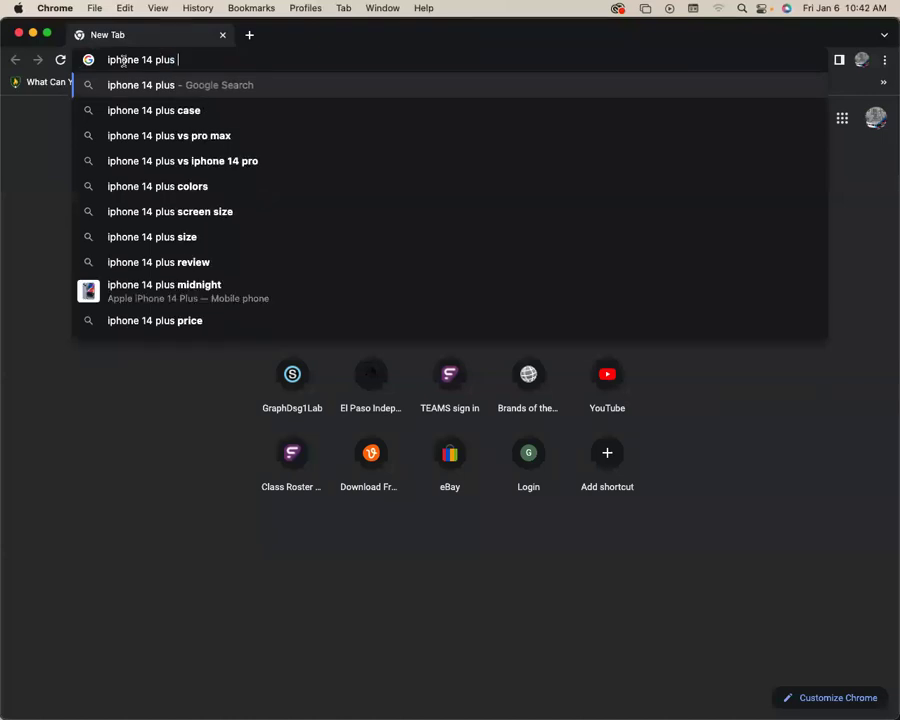
{"action": "type", "text": "scre"}
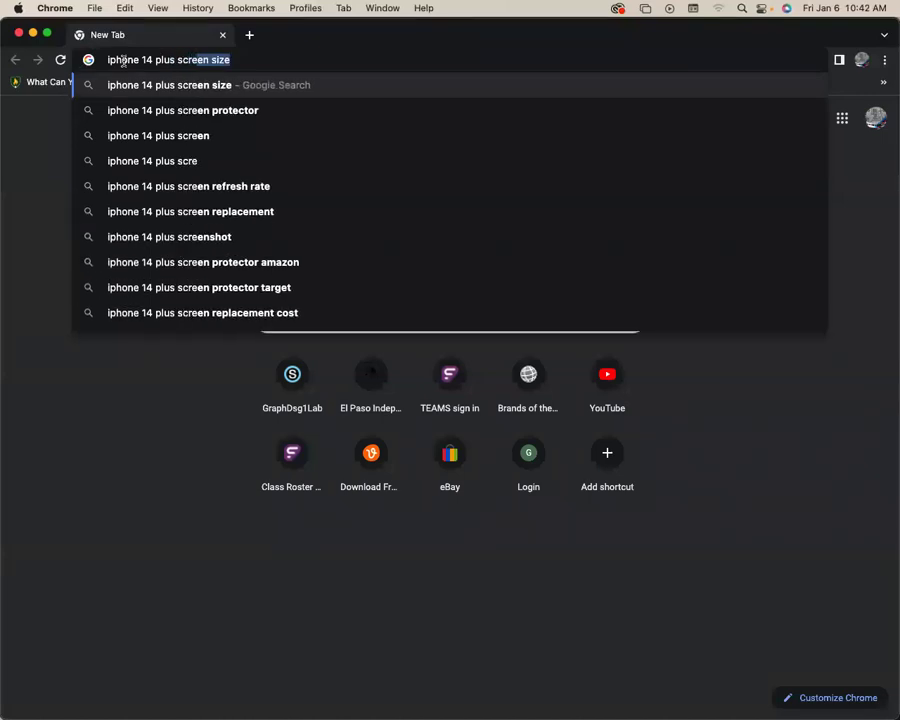
{"action": "type", "text": "en"}
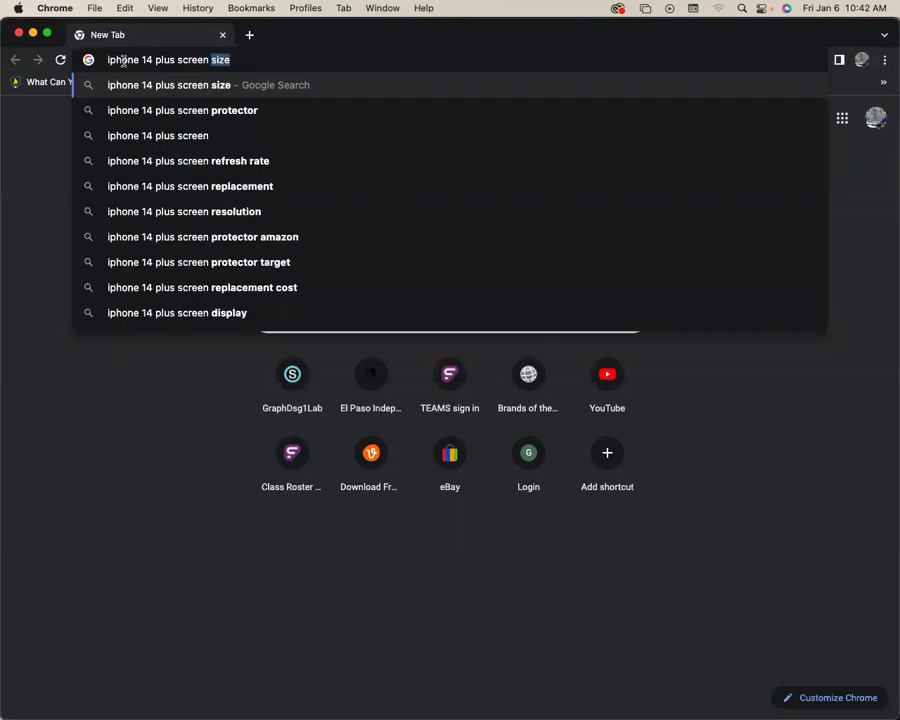
{"action": "key", "text": "Return"}
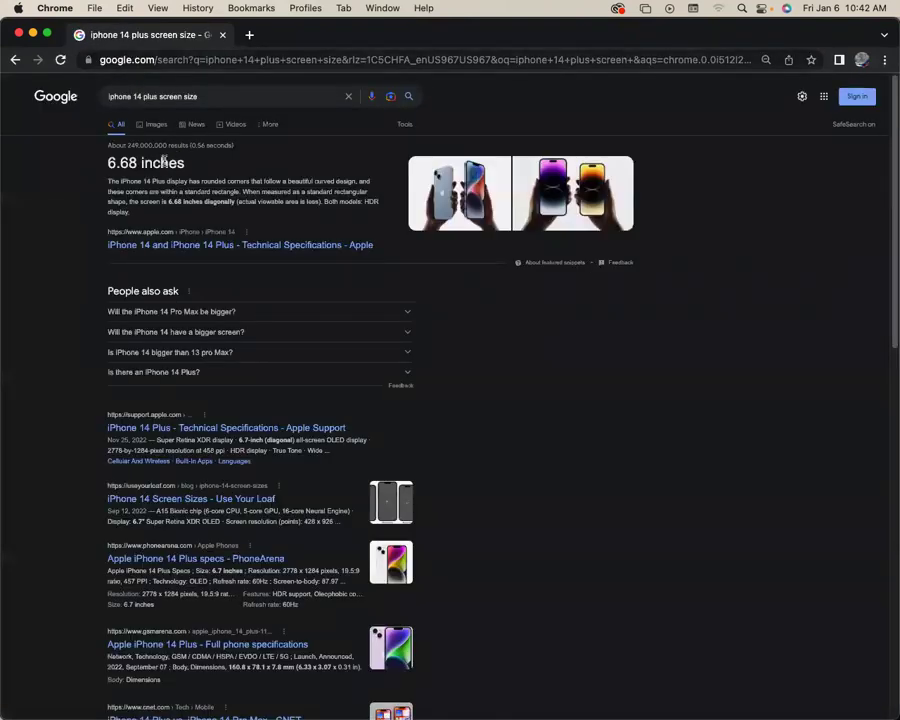
Extend the query with 'pixel d' to get pixel-dimension suggestions.
{"action": "left_click", "coordinate": [232, 96]}
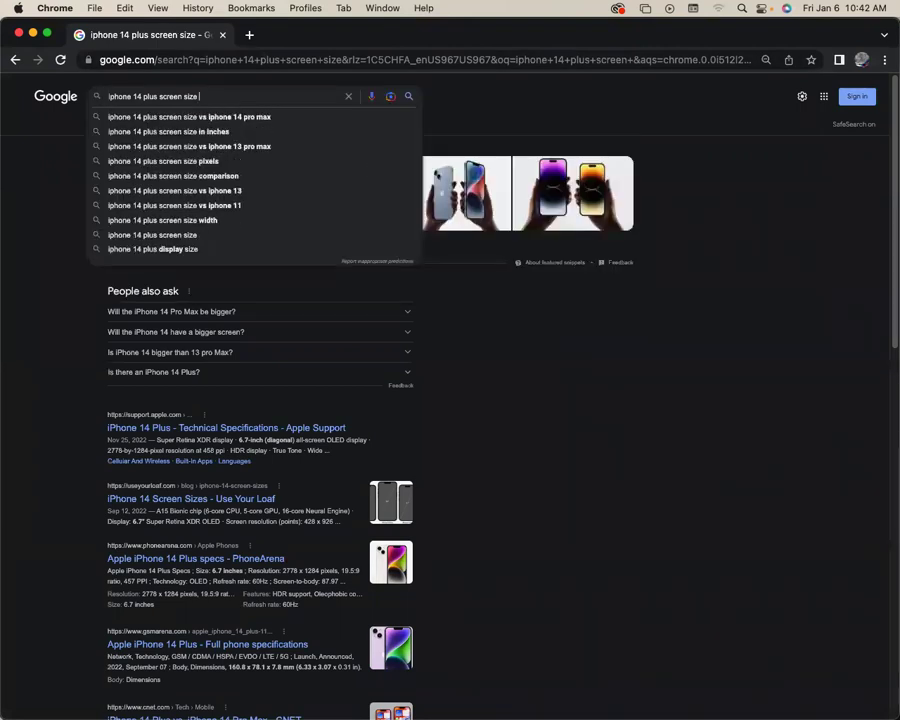
{"action": "type", "text": "pixel"}
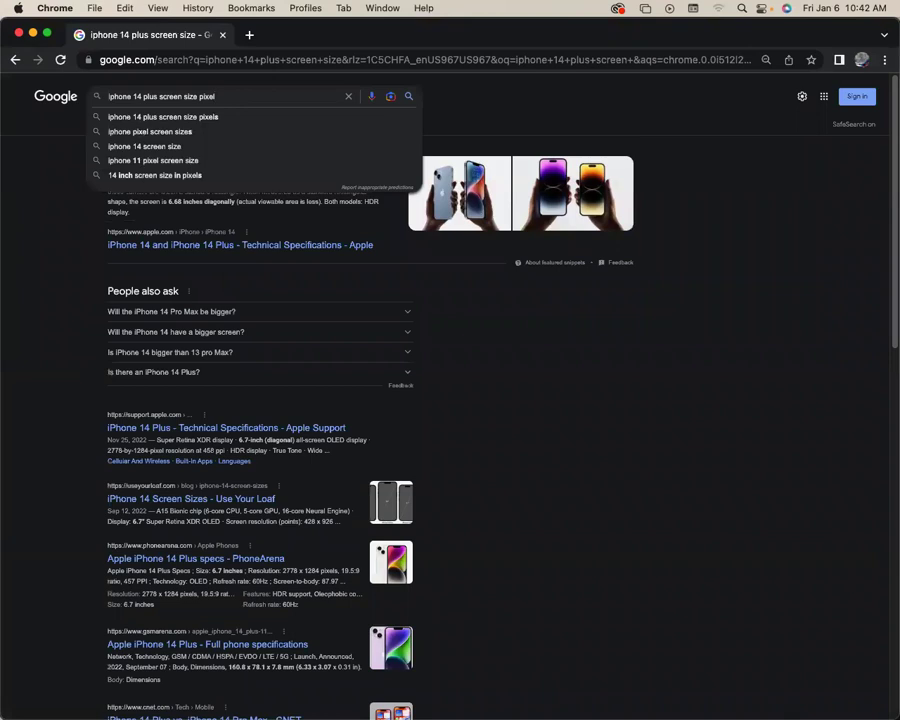
{"action": "type", "text": " s"}
{"action": "key", "text": "BackSpace"}
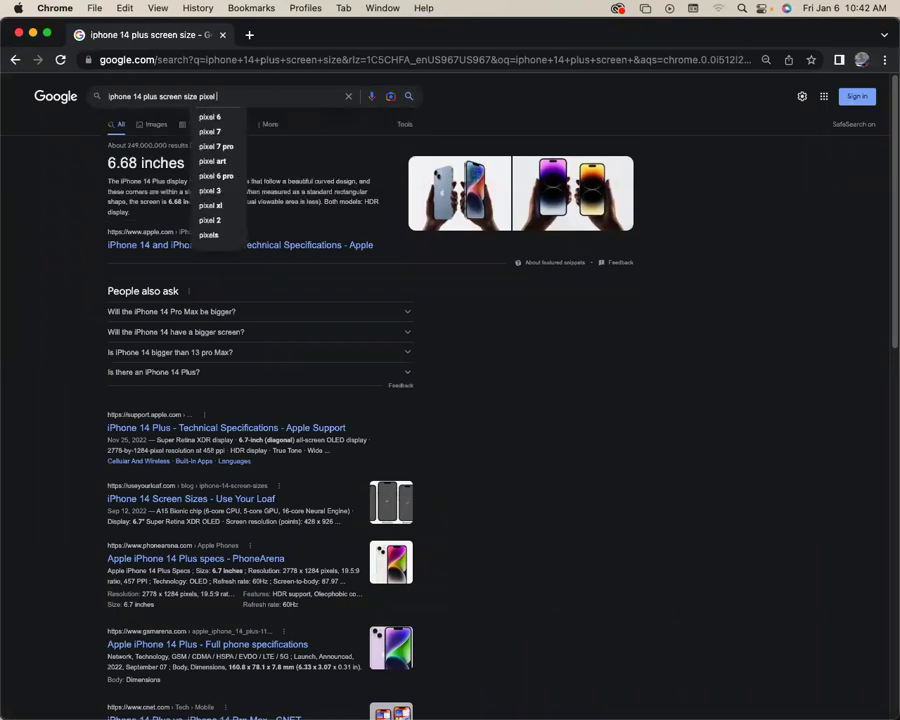
{"action": "type", "text": "do"}
{"action": "key", "text": "BackSpace"}
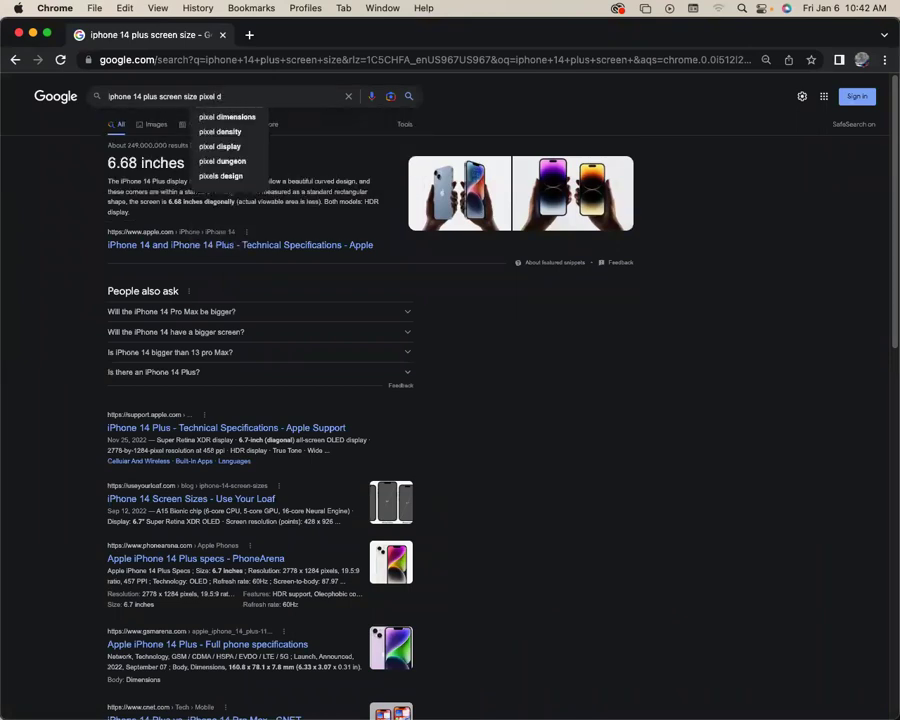
Open the Blisk page listing iPhone 14 Plus at 1284 x 2778 px, then return to Photoshop.
{"action": "left_click", "coordinate": [224, 117]}
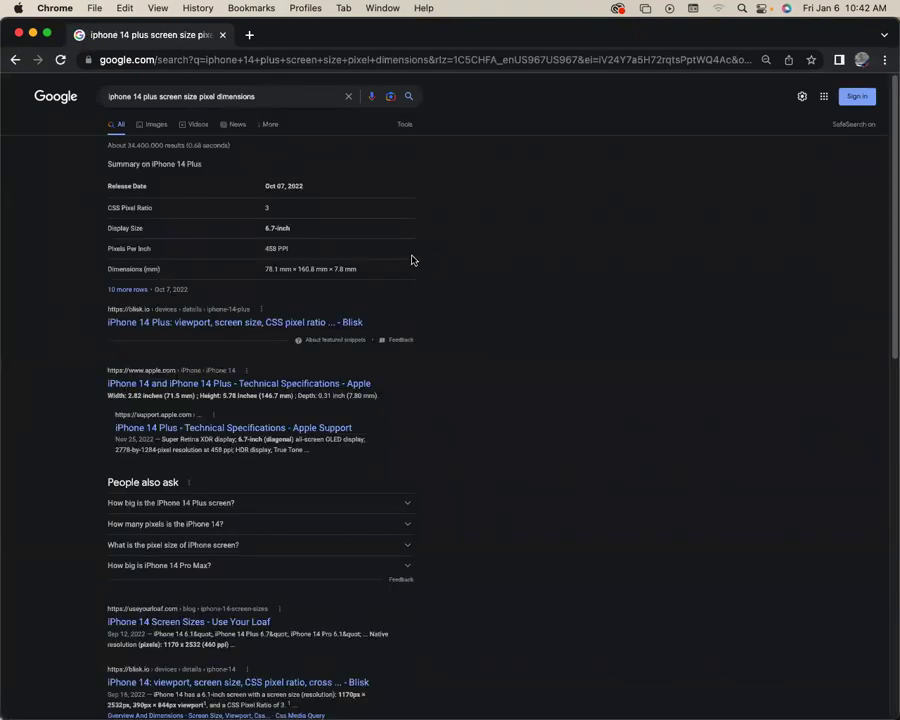
{"action": "left_click", "coordinate": [238, 324]}
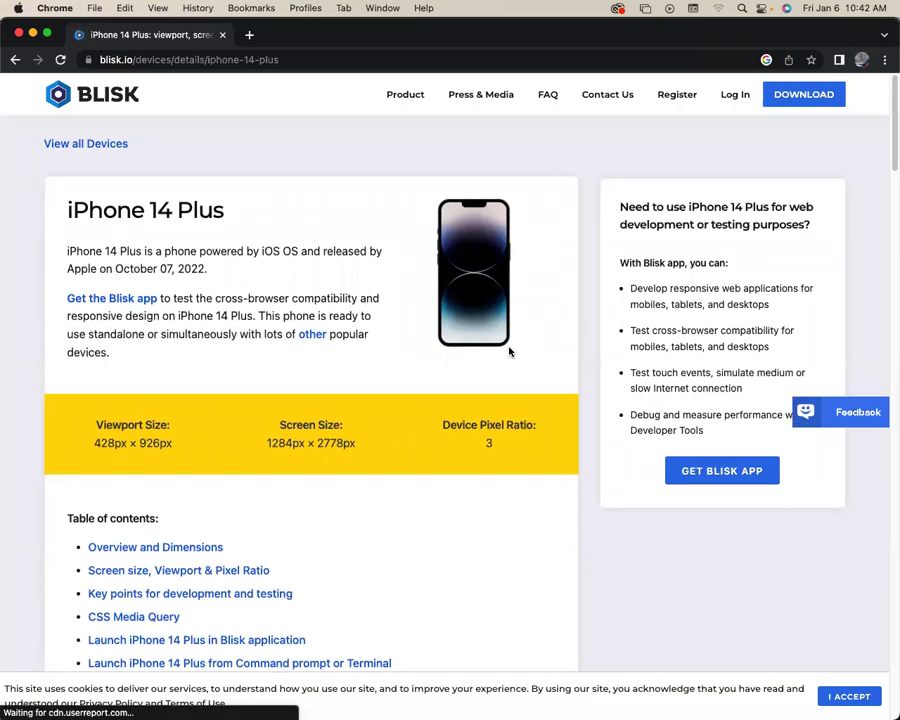
{"action": "scroll", "coordinate": [509, 351], "scroll_direction": "down", "scroll_amount": 3}
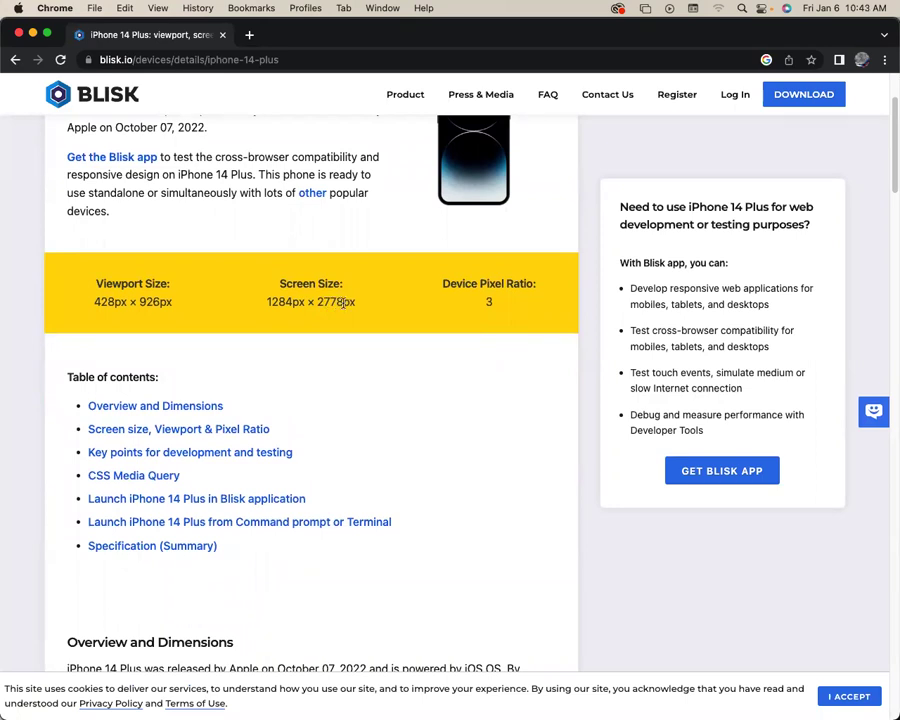
{"action": "scroll", "coordinate": [343, 302], "scroll_direction": "down", "scroll_amount": 2}
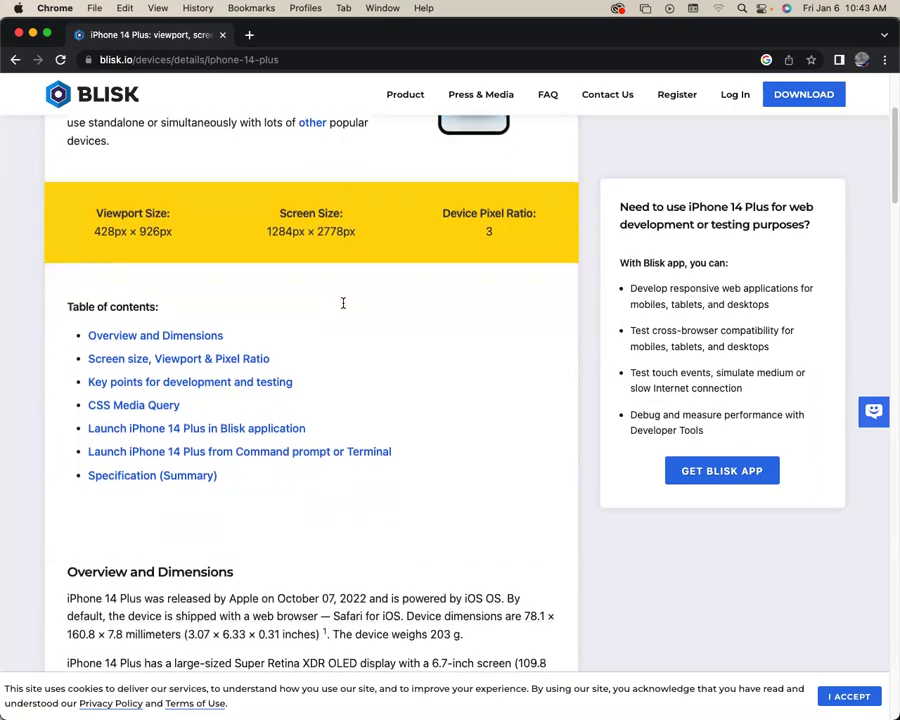
{"action": "scroll", "coordinate": [343, 304], "scroll_direction": "up", "scroll_amount": 1}
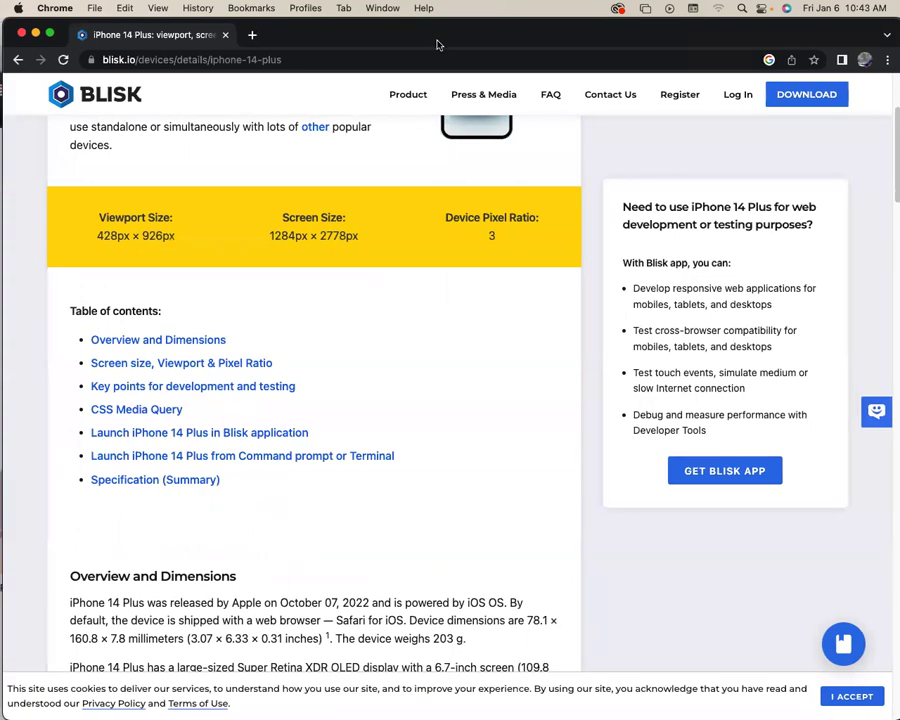
{"action": "left_click_drag", "start_coordinate": [261, 40], "coordinate": [508, 40]}
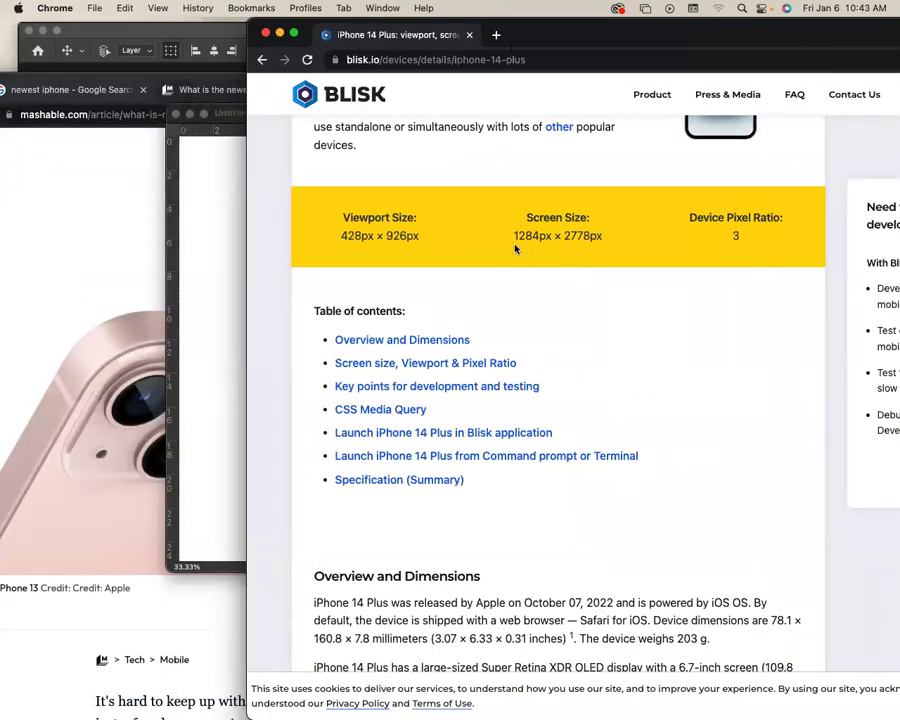
{"action": "left_click", "coordinate": [218, 265]}
Create a blank Mobile document with Width 1284 px and Height 2778 px.
{"action": "key", "text": "super+n"}
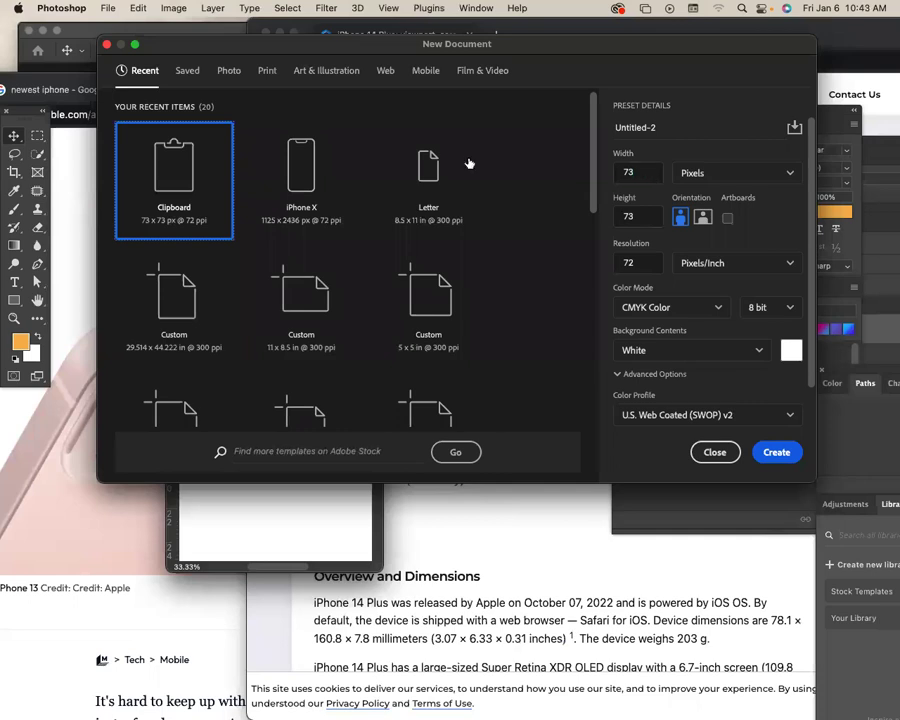
{"action": "left_click", "coordinate": [425, 72]}
{"action": "double_click", "coordinate": [640, 172]}
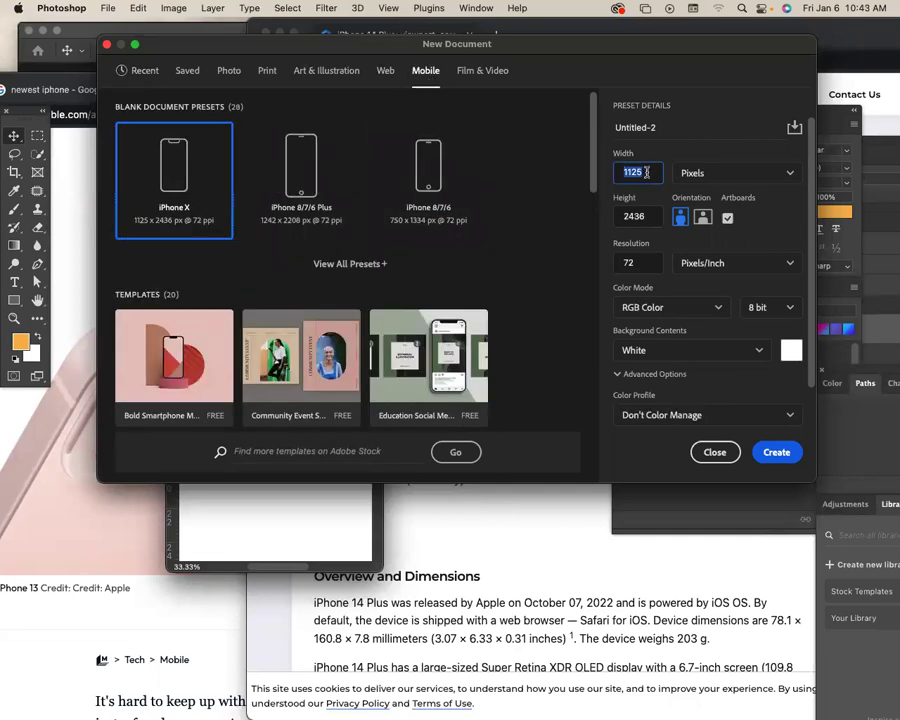
{"action": "left_click_drag", "start_coordinate": [594, 44], "coordinate": [546, 140]}
{"action": "type", "text": "1284"}
{"action": "mouse_move", "coordinate": [574, 138]}
{"action": "left_mouse_down"}
{"action": "mouse_move", "coordinate": [660, 417]}
{"action": "mouse_move", "coordinate": [644, 326]}
{"action": "mouse_move", "coordinate": [576, 150]}
{"action": "left_mouse_up"}
{"action": "double_click", "coordinate": [589, 320]}
{"action": "type", "text": "2778"}
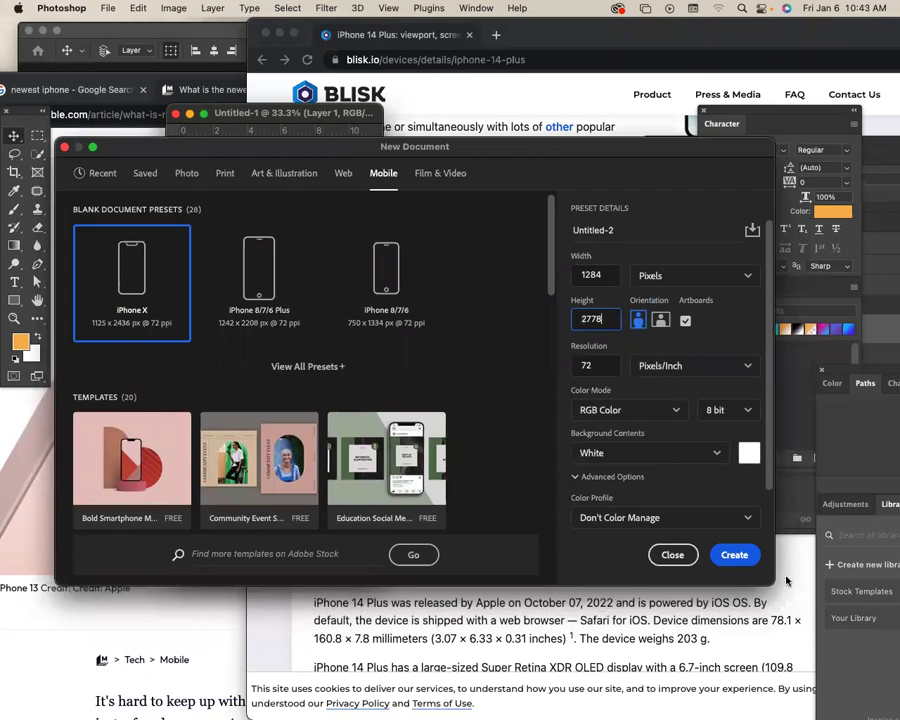
{"action": "left_click", "coordinate": [734, 554]}
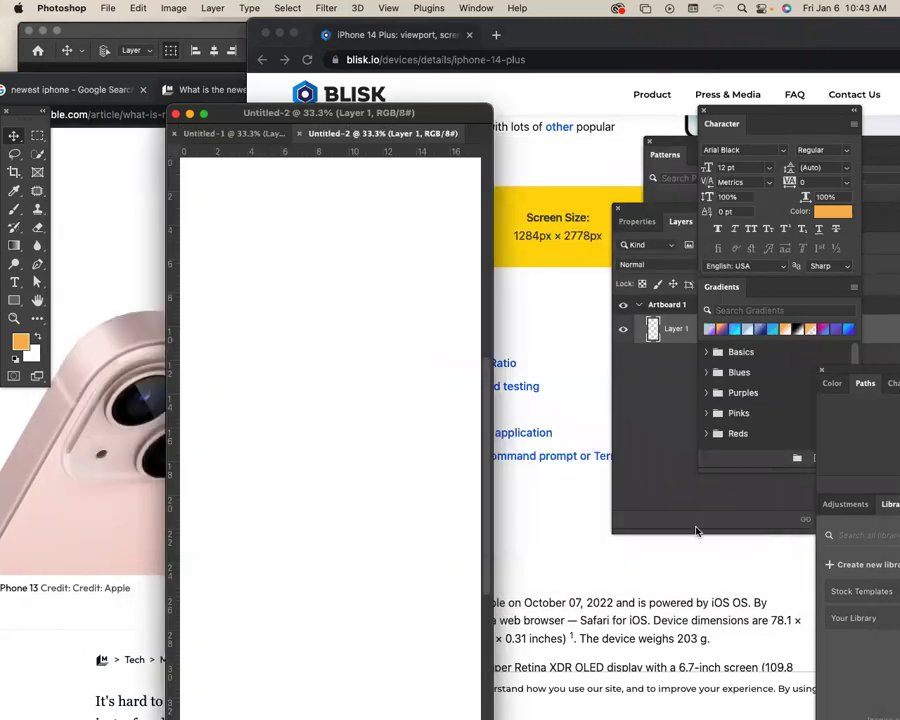
Close Untitled-2 and fit the Untitled-1 canvas in an enlarged window at 25% zoom.
{"action": "left_click_drag", "start_coordinate": [461, 122], "coordinate": [412, 39]}
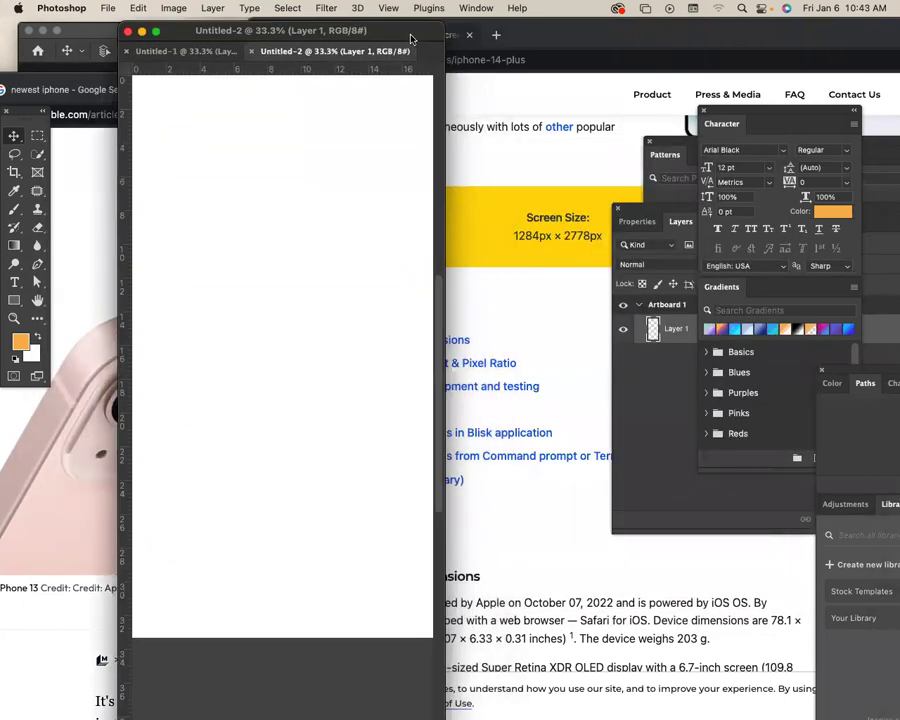
{"action": "scroll", "coordinate": [430, 560], "scroll_direction": "down", "scroll_amount": 10}
{"action": "scroll", "coordinate": [430, 500], "scroll_direction": "up", "scroll_amount": 10}
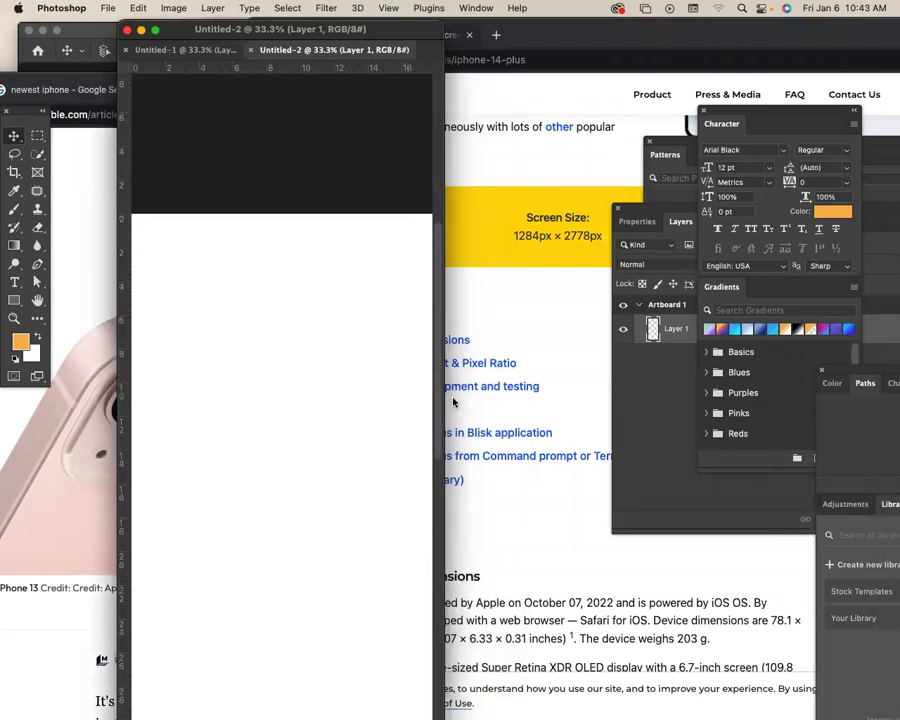
{"action": "key", "text": "super+minus"}
{"action": "key", "text": "super+minus"}
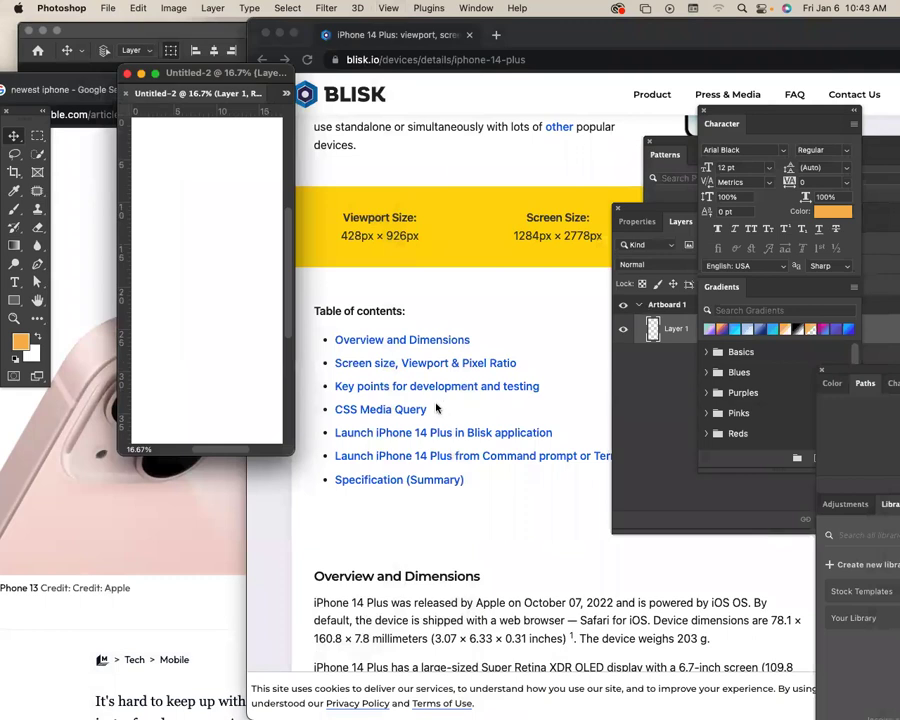
{"action": "left_click_drag", "start_coordinate": [293, 454], "coordinate": [576, 580]}
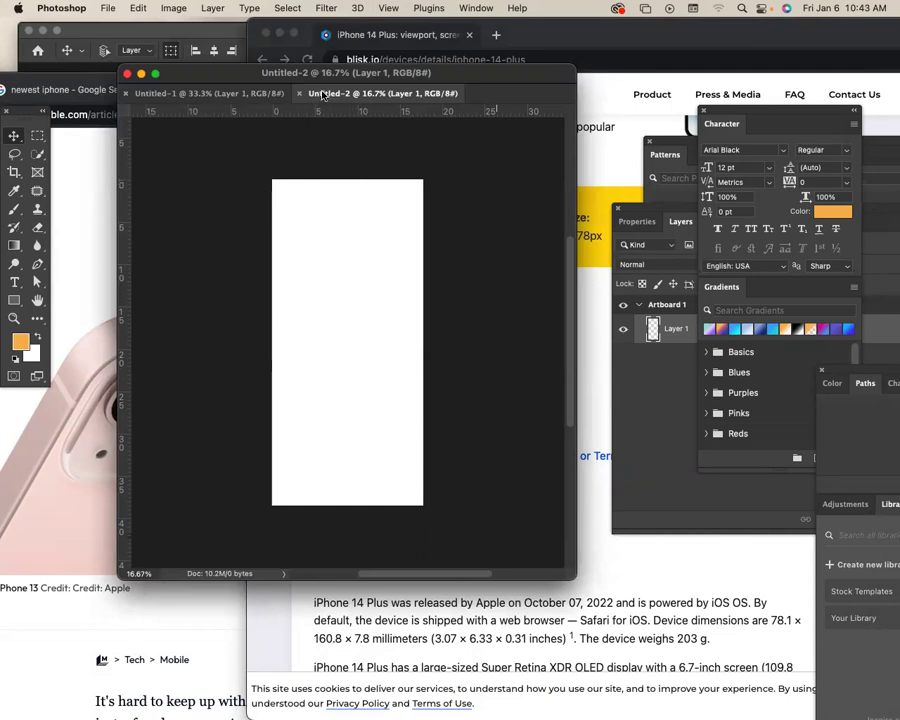
{"action": "left_click", "coordinate": [298, 93]}
{"action": "key", "text": "super+equal"}
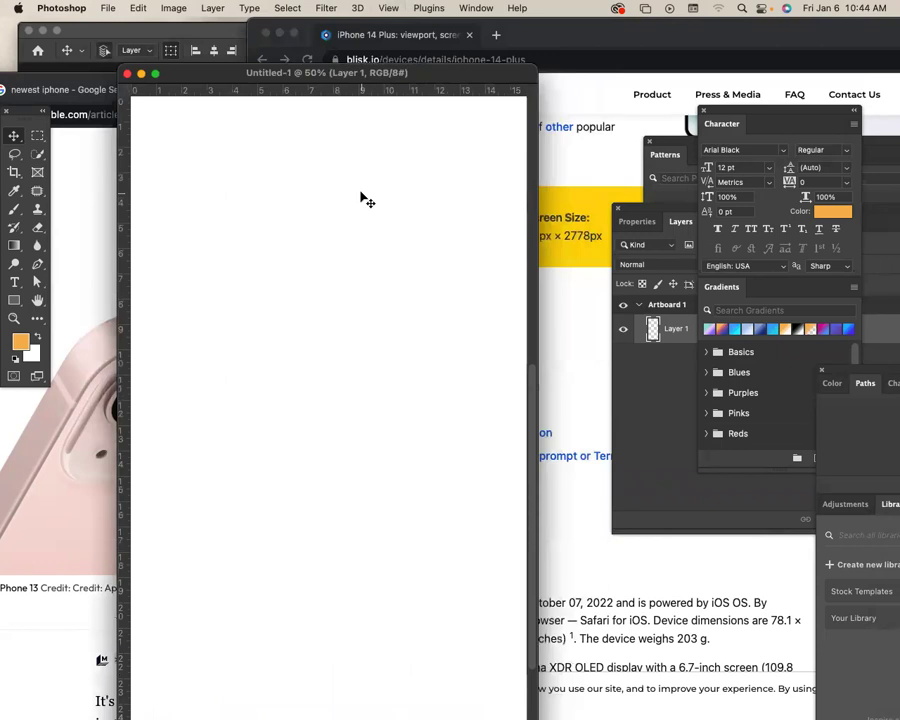
{"action": "key", "text": "super+minus"}
{"action": "key", "text": "super+minus"}
{"action": "left_click_drag", "start_coordinate": [385, 571], "coordinate": [437, 591]}
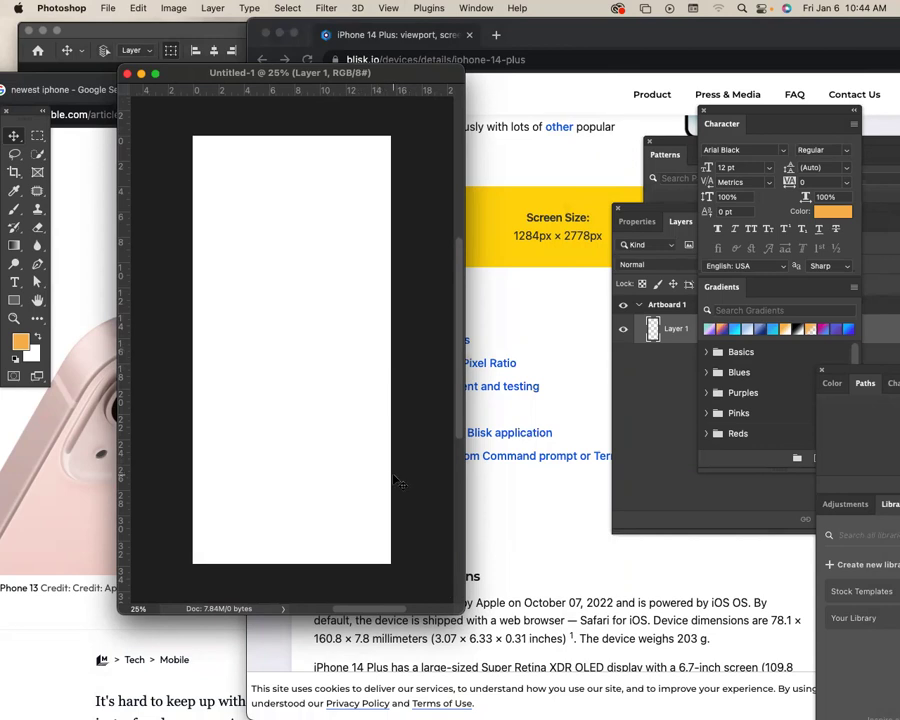
{"action": "left_click_drag", "start_coordinate": [183, 77], "coordinate": [298, 106]}
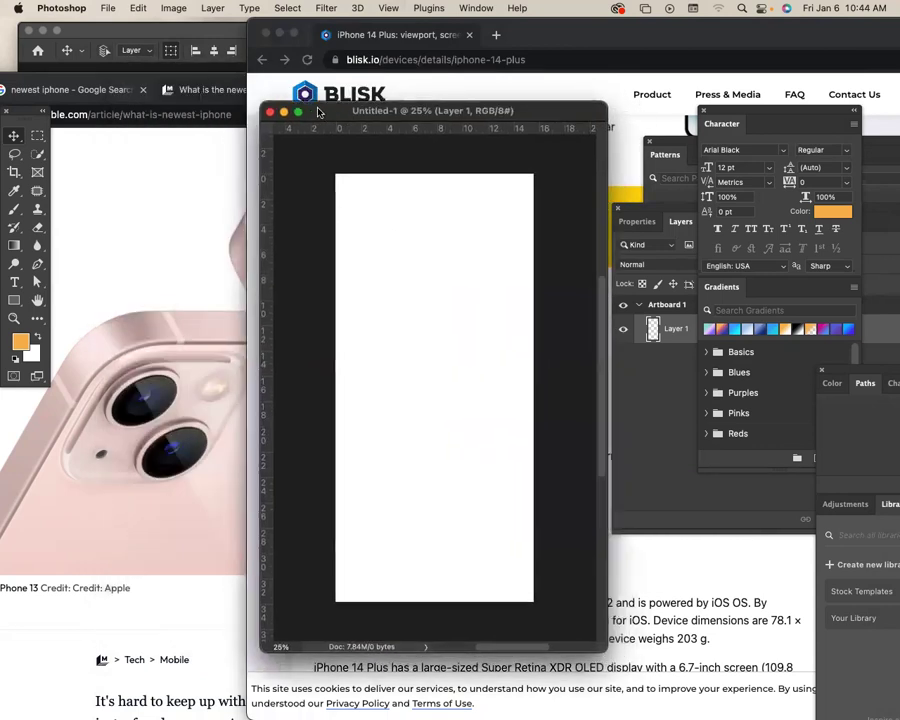
{"action": "left_click", "coordinate": [107, 8]}
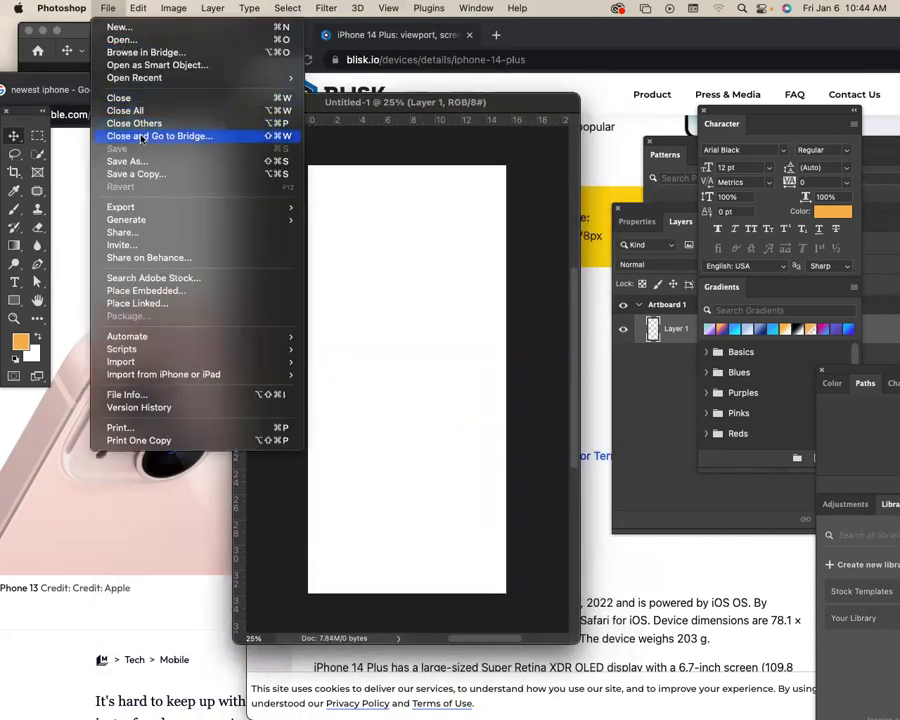
Look over the Mobile new-document presets and cancel, leaving Untitled-1 unchanged.
{"action": "left_click", "coordinate": [121, 30]}
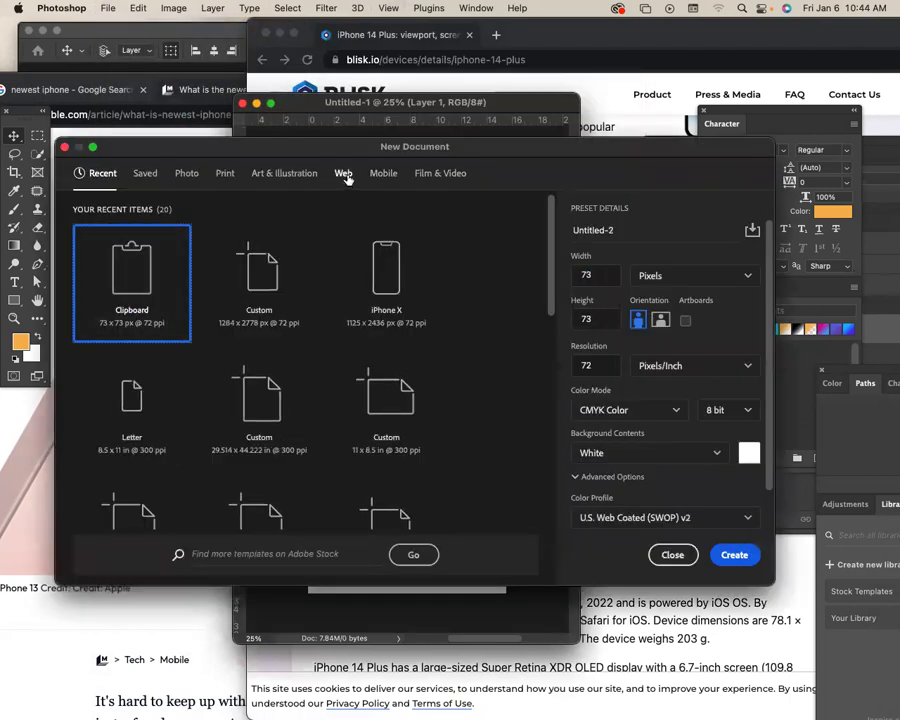
{"action": "left_click", "coordinate": [382, 174]}
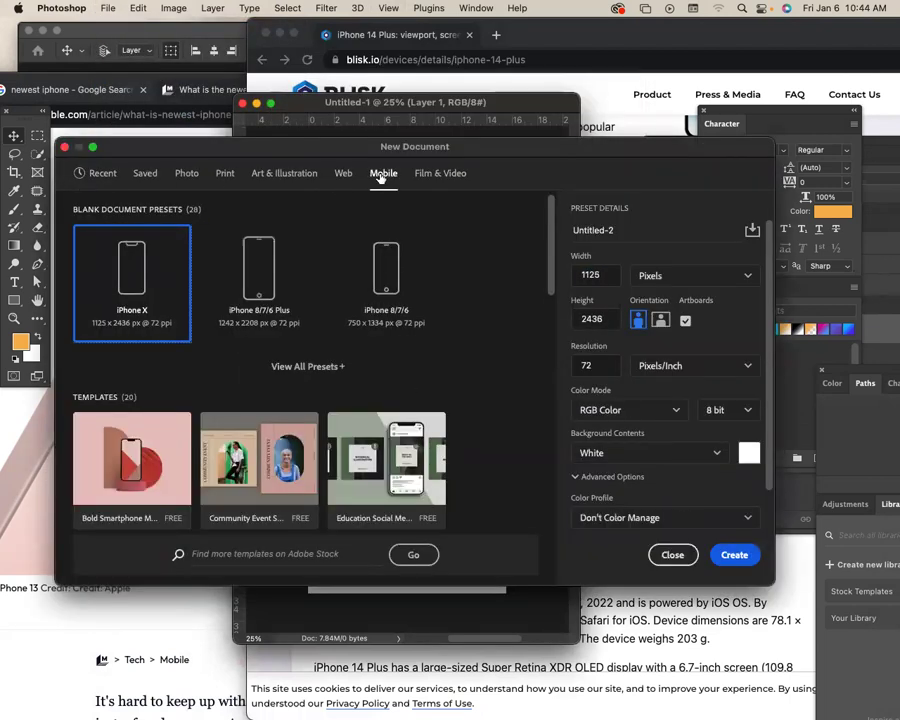
{"action": "left_click", "coordinate": [673, 555]}
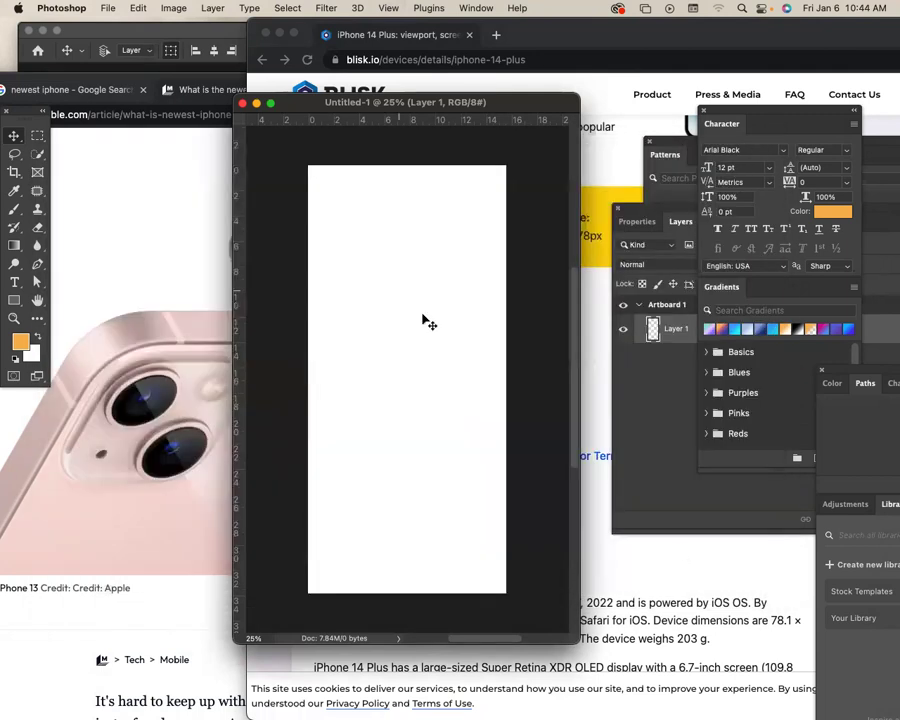
{"action": "left_click_drag", "start_coordinate": [418, 107], "coordinate": [384, 97]}
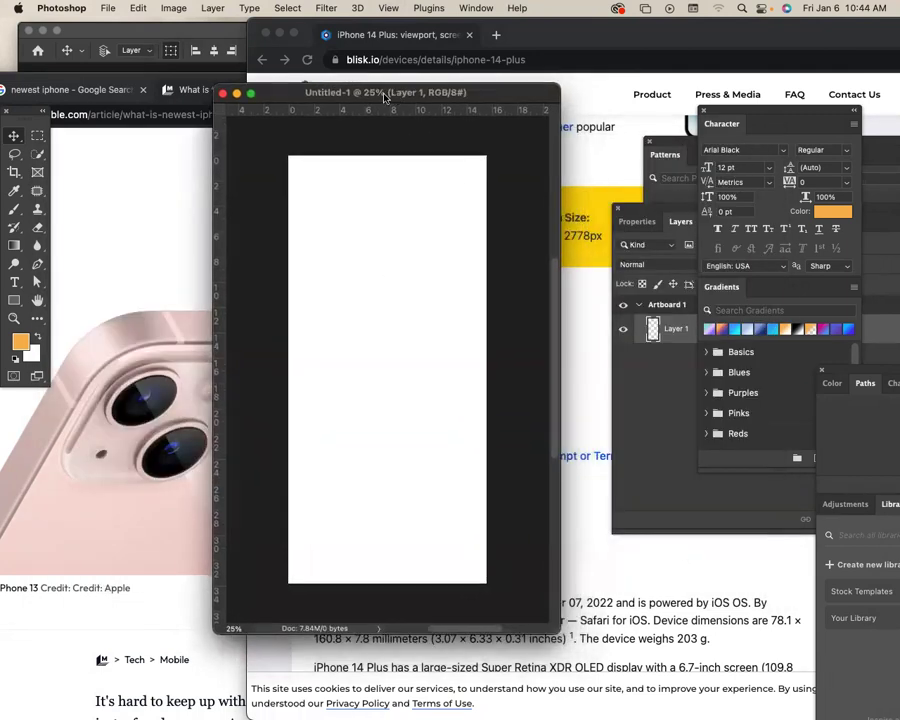
In Illustrator's Untitled-2, add a large 'NON-DESTRUCTIVE' heading below the square.
{"action": "mouse_move", "coordinate": [240, 702]}
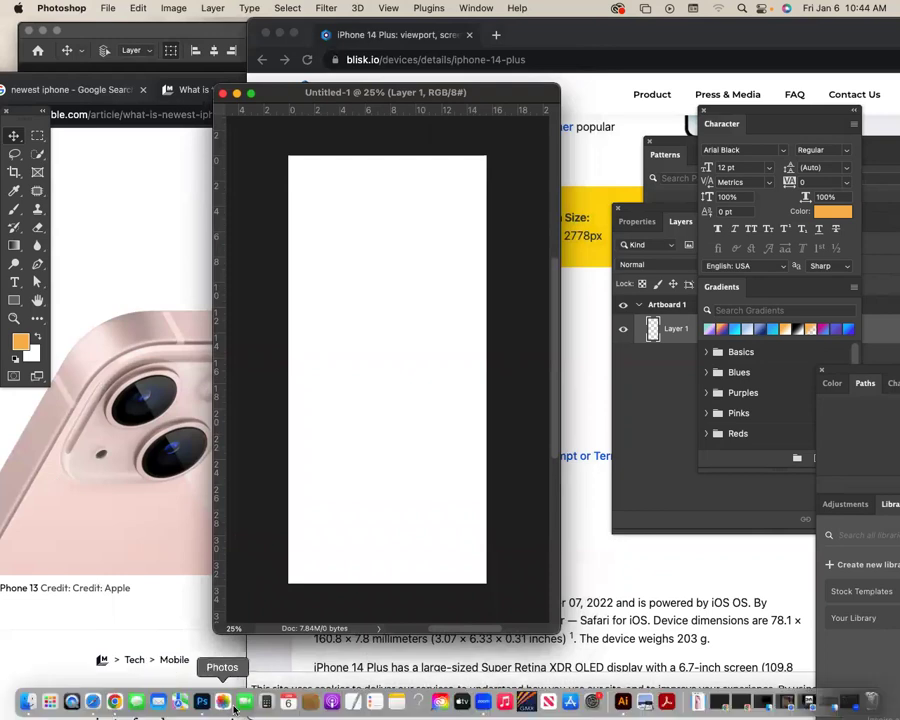
{"action": "left_click", "coordinate": [622, 702]}
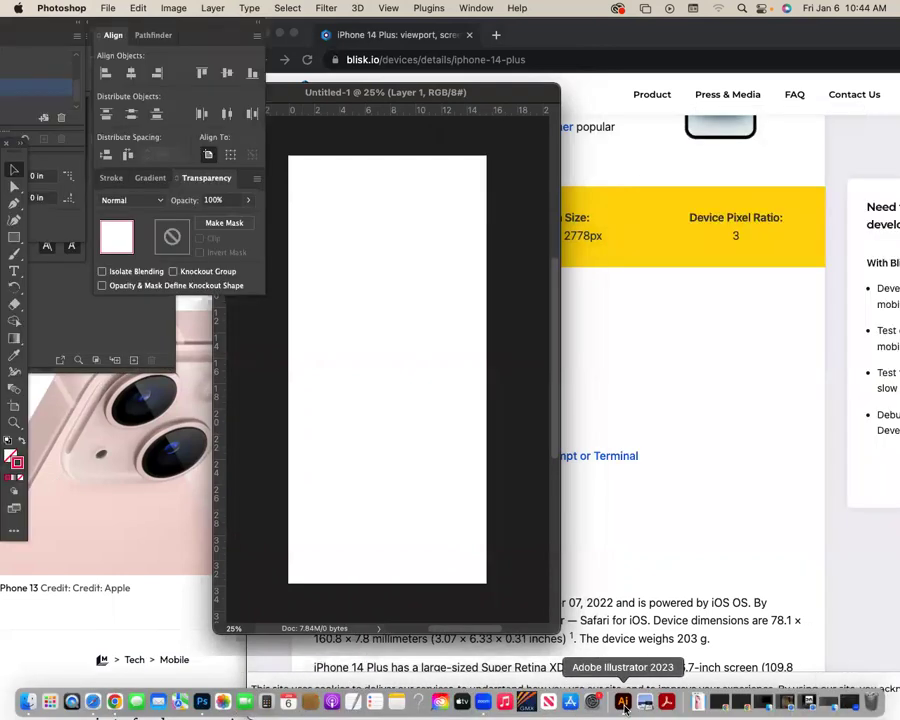
{"action": "double_click", "coordinate": [649, 42]}
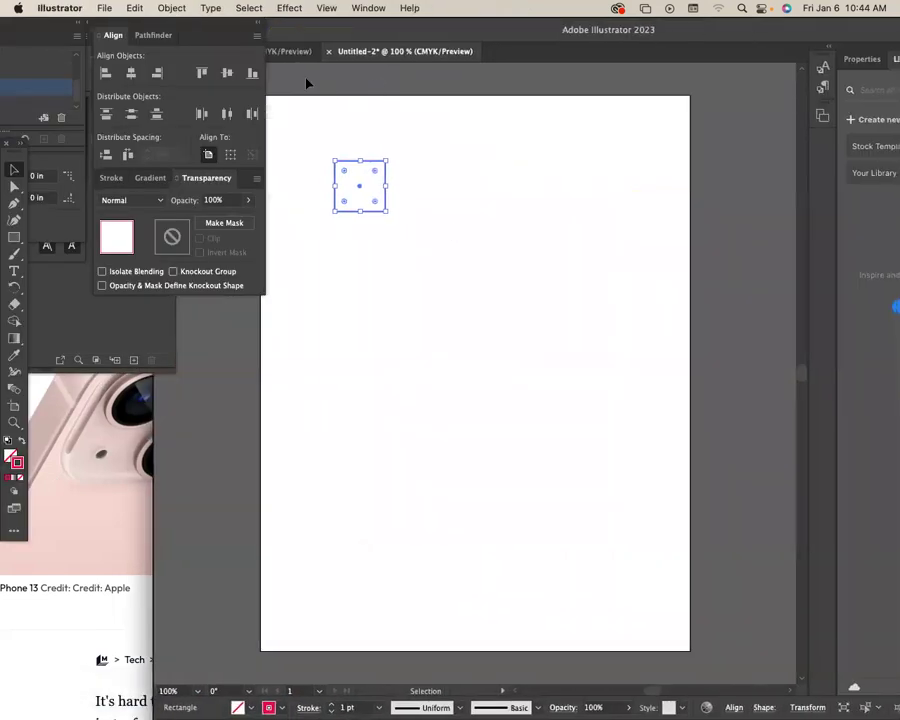
{"action": "left_click_drag", "start_coordinate": [287, 51], "coordinate": [377, 95]}
{"action": "key", "text": "t"}
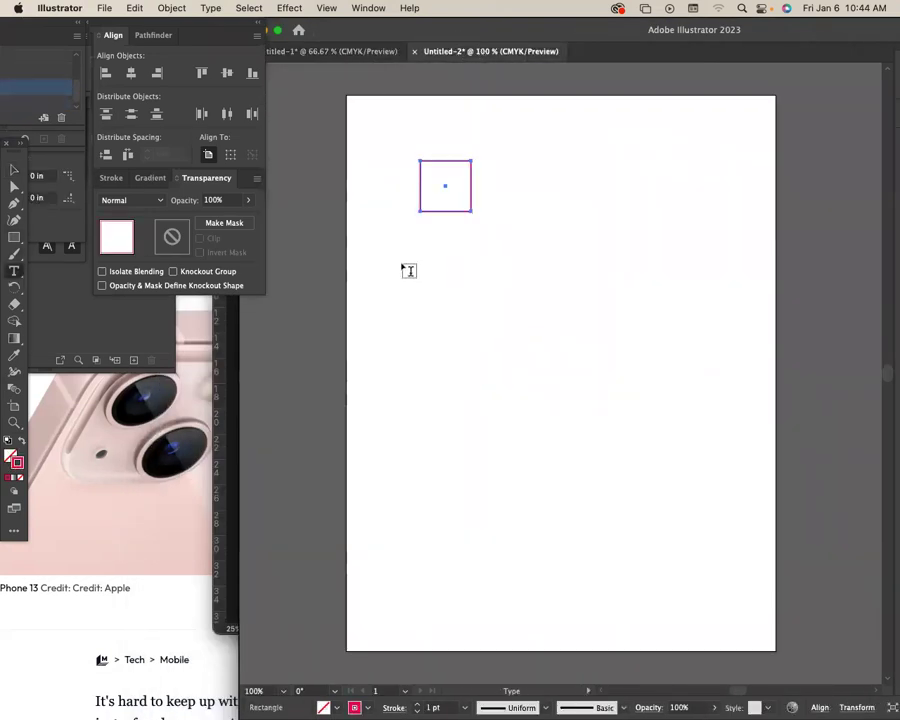
{"action": "left_click", "coordinate": [409, 264]}
{"action": "type", "text": "NON-DES"}
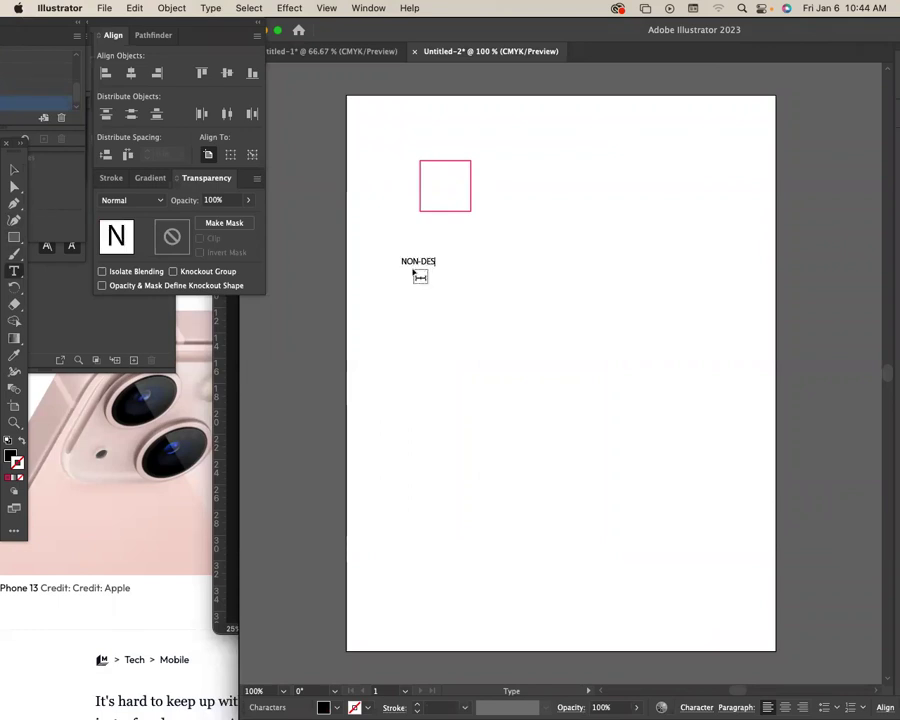
{"action": "type", "text": "T"}
{"action": "key", "text": "BackSpace"}
{"action": "key", "text": "BackSpace"}
{"action": "key", "text": "BackSpace"}
{"action": "key", "text": "BackSpace"}
{"action": "key", "text": "BackSpace"}
{"action": "key", "text": "BackSpace"}
{"action": "type", "text": "UCTIVE"}
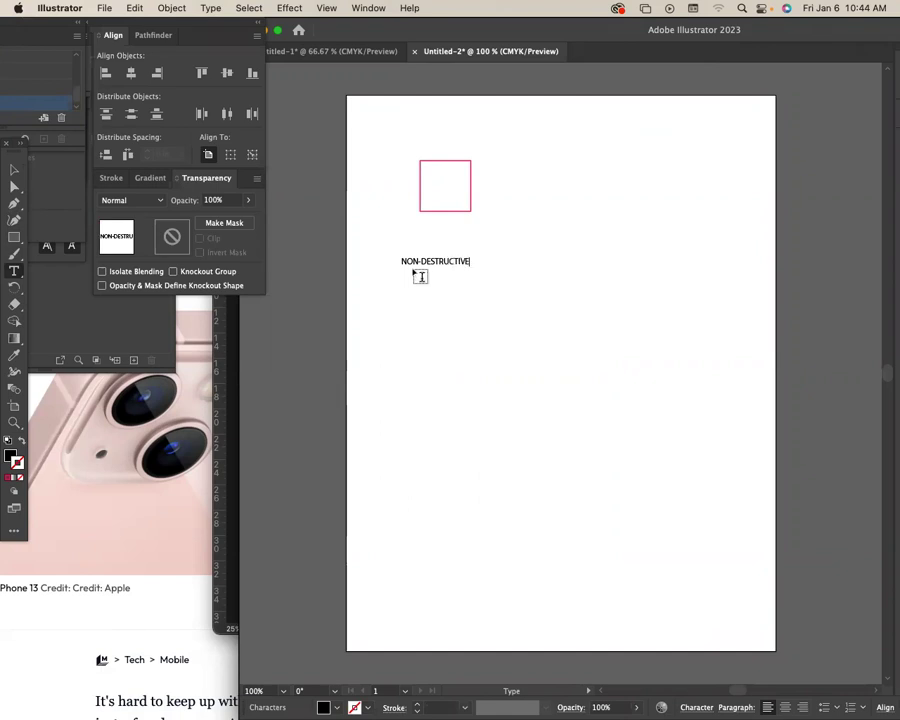
{"action": "left_click", "coordinate": [14, 170]}
{"action": "left_click_drag", "start_coordinate": [468, 267], "coordinate": [616, 251]}
Add a second line 'EDITING' under the NON-DESTRUCTIVE heading.
{"action": "key", "text": "t"}
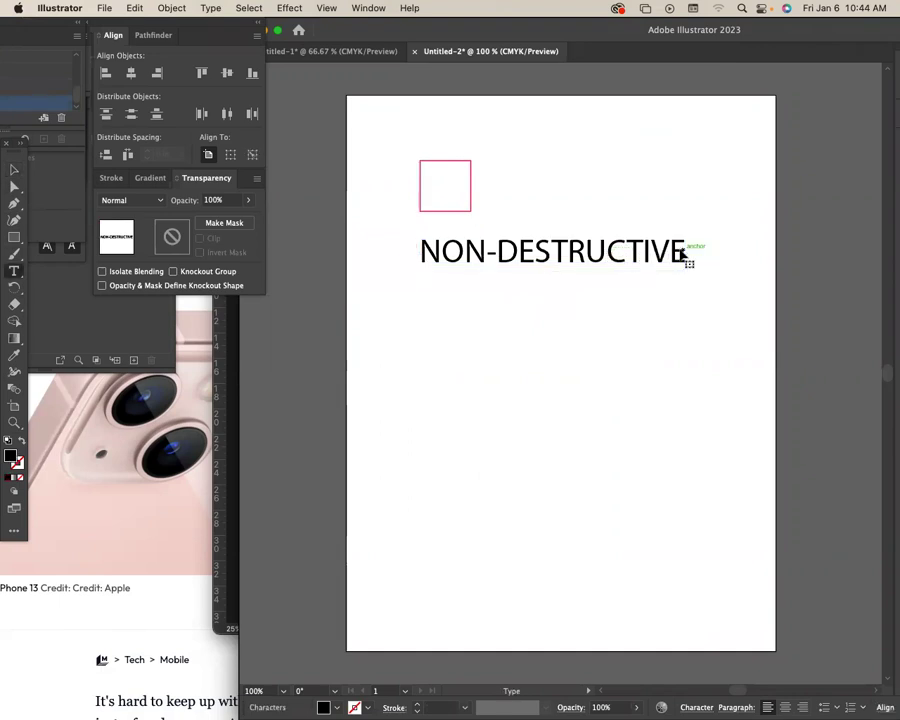
{"action": "left_click", "coordinate": [686, 249]}
{"action": "key", "text": "Return"}
{"action": "type", "text": "EDITING"}
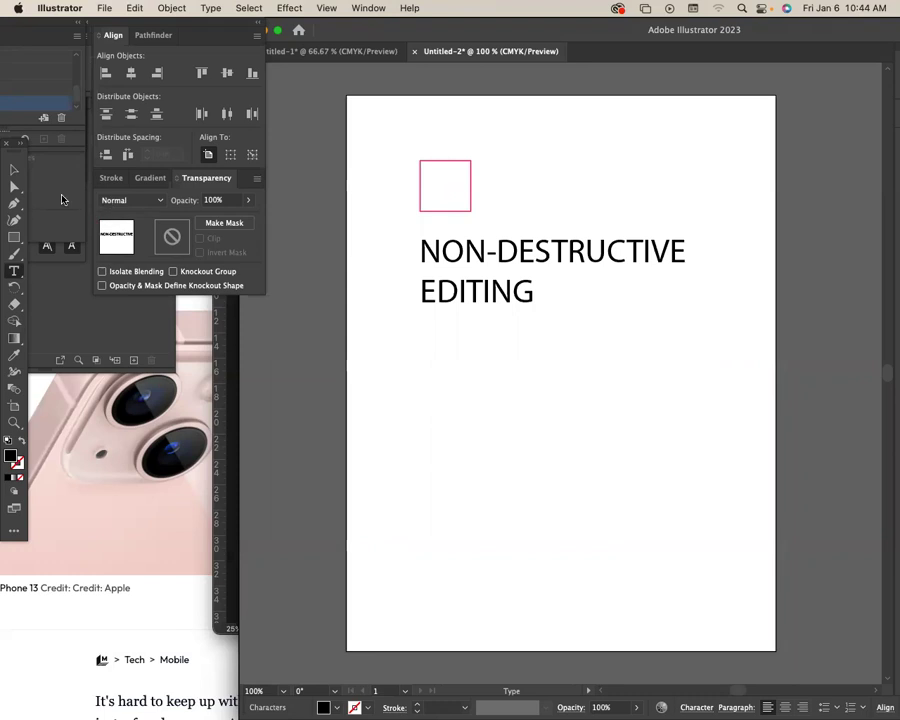
{"action": "left_click", "coordinate": [14, 169]}
Duplicate the heading below as 'DESTRUCTIVE EDITING' and delete the small pink square.
{"action": "left_click_drag", "start_coordinate": [580, 259], "coordinate": [589, 378]}
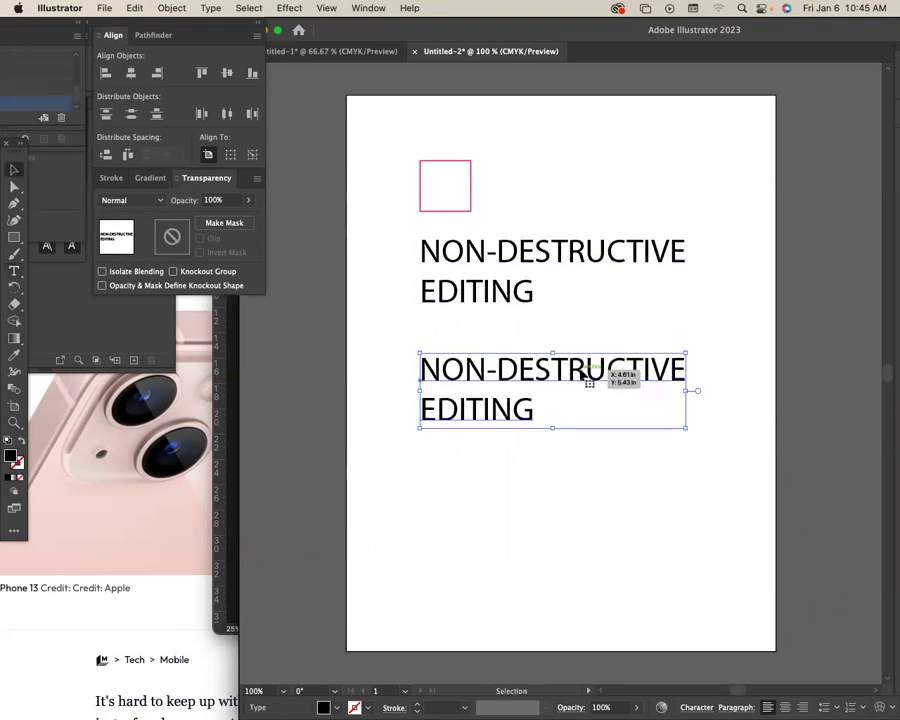
{"action": "key", "text": "t"}
{"action": "left_click_drag", "start_coordinate": [496, 369], "coordinate": [406, 362]}
{"action": "key", "text": "BackSpace"}
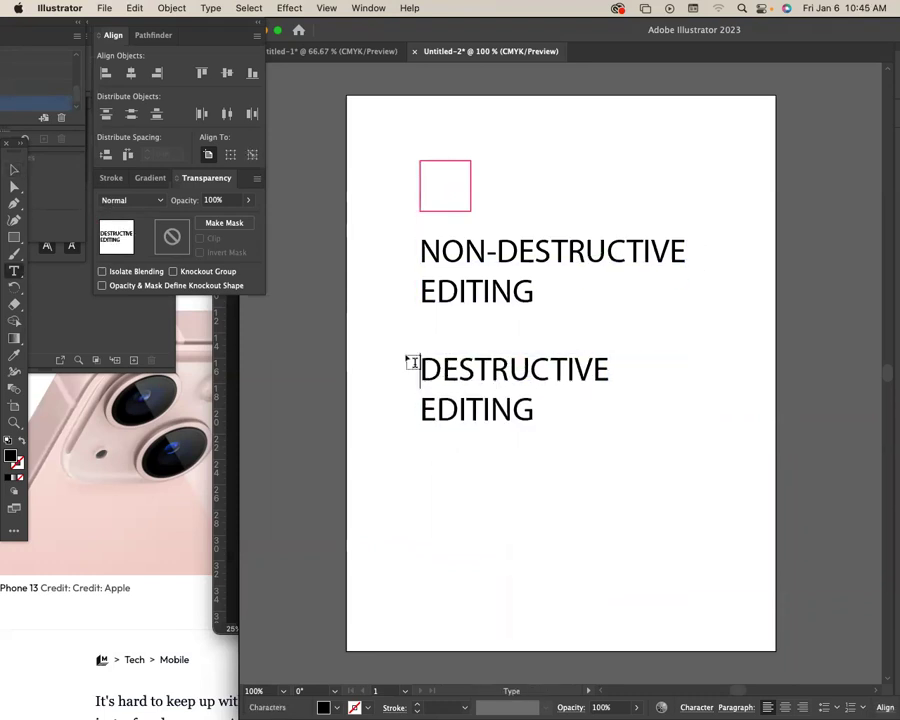
{"action": "left_click", "coordinate": [14, 169]}
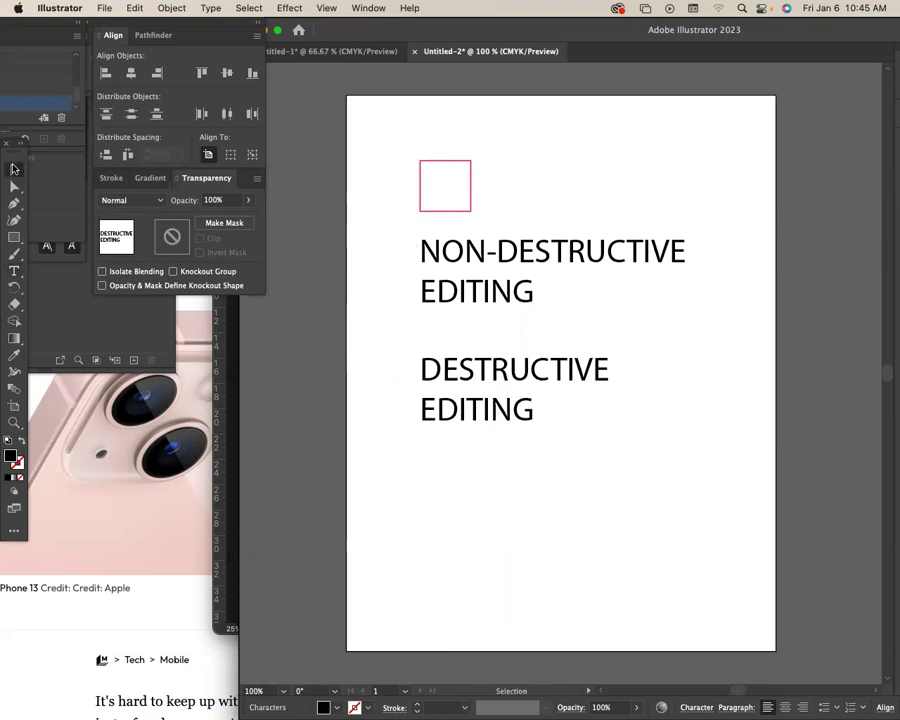
{"action": "left_click", "coordinate": [448, 211]}
{"action": "key", "text": "Delete"}
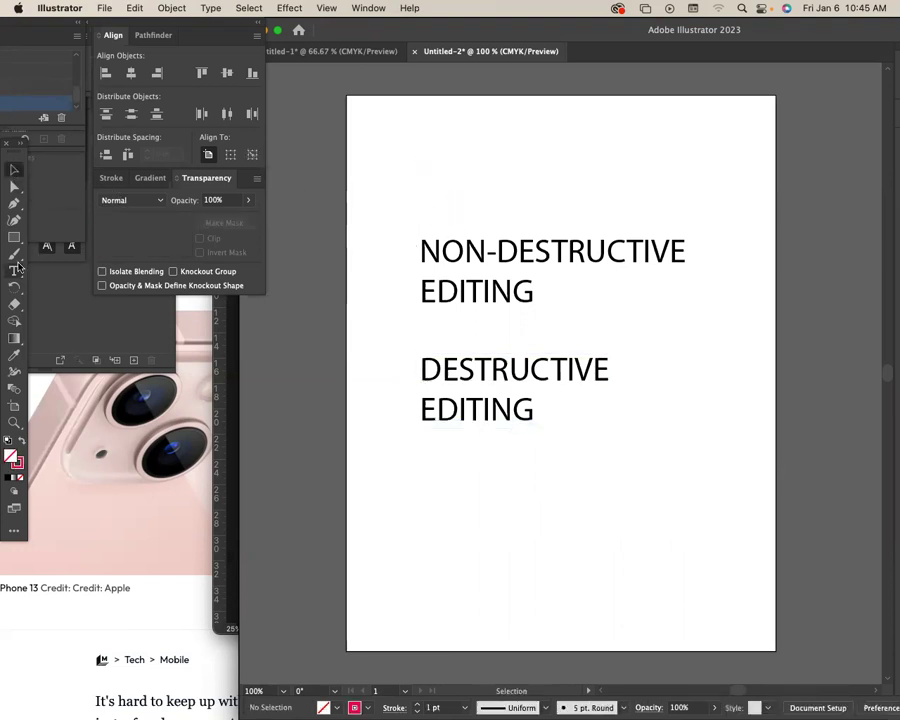
Add a heading-size line 'This is refering to pixels' and place it between the headings.
{"action": "key", "text": "t"}
{"action": "left_click", "coordinate": [416, 140]}
{"action": "type", "text": "THIs is"}
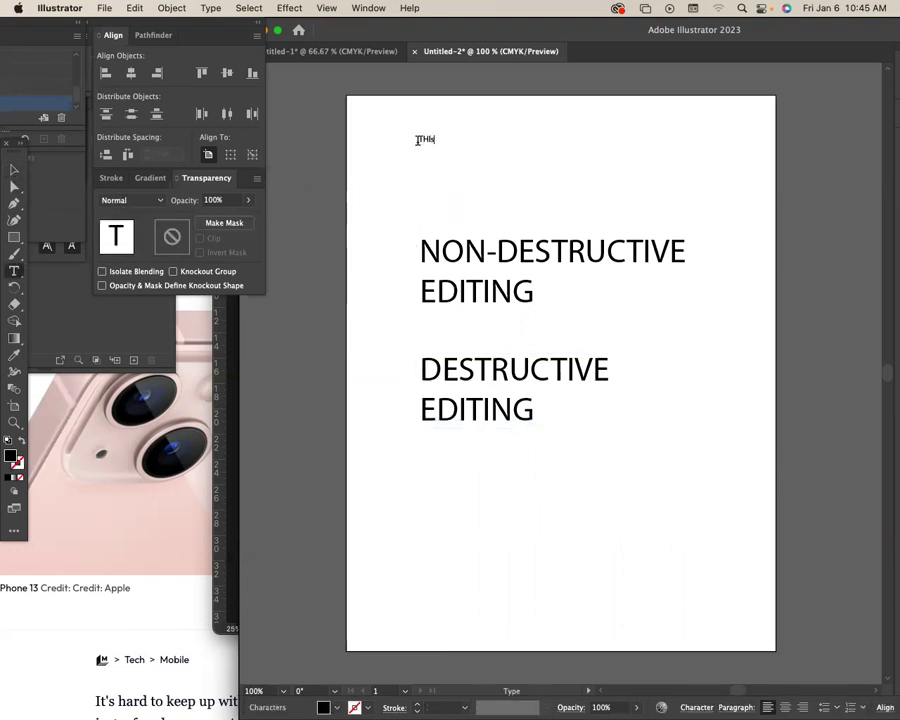
{"action": "key", "text": "BackSpace"}
{"action": "key", "text": "BackSpace"}
{"action": "key", "text": "BackSpace"}
{"action": "key", "text": "BackSpace"}
{"action": "key", "text": "BackSpace"}
{"action": "key", "text": "BackSpace"}
{"action": "key", "text": "BackSpace"}
{"action": "type", "text": "HJld"}
{"action": "key", "text": "BackSpace"}
{"action": "key", "text": "BackSpace"}
{"action": "key", "text": "BackSpace"}
{"action": "key", "text": "BackSpace"}
{"action": "type", "text": "his is refering to pixel"}
{"action": "key", "text": "Escape"}
{"action": "left_click_drag", "start_coordinate": [502, 145], "coordinate": [605, 190]}
{"action": "scroll", "coordinate": [604, 346], "scroll_direction": "down", "scroll_amount": 3}
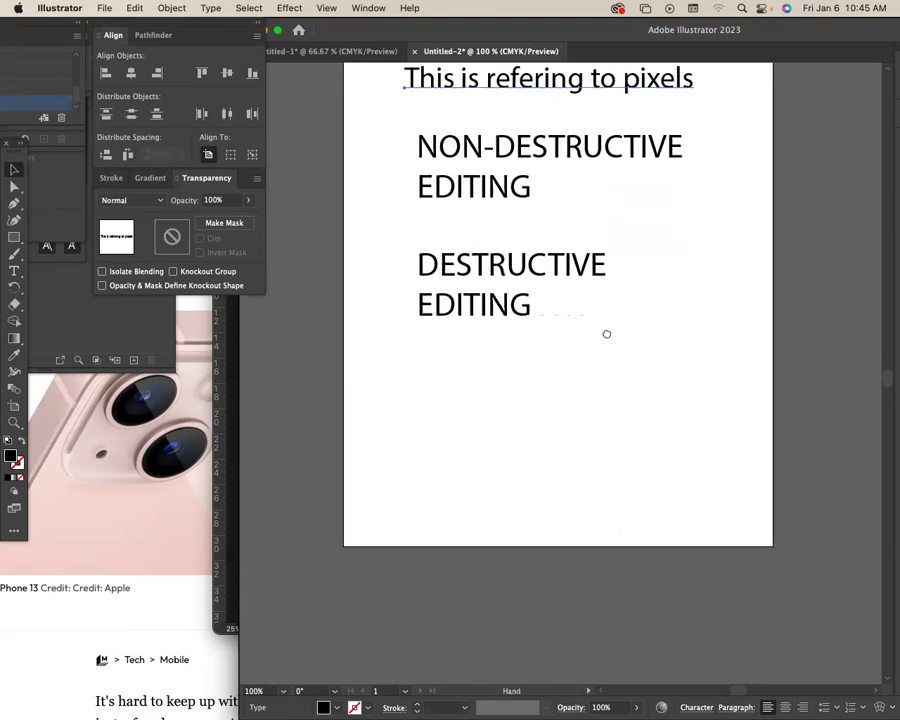
{"action": "left_click", "coordinate": [590, 390]}
{"action": "left_click_drag", "start_coordinate": [554, 92], "coordinate": [601, 281]}
Add a second line reading 'in a Raster image' to the note.
{"action": "triple_click", "coordinate": [717, 261]}
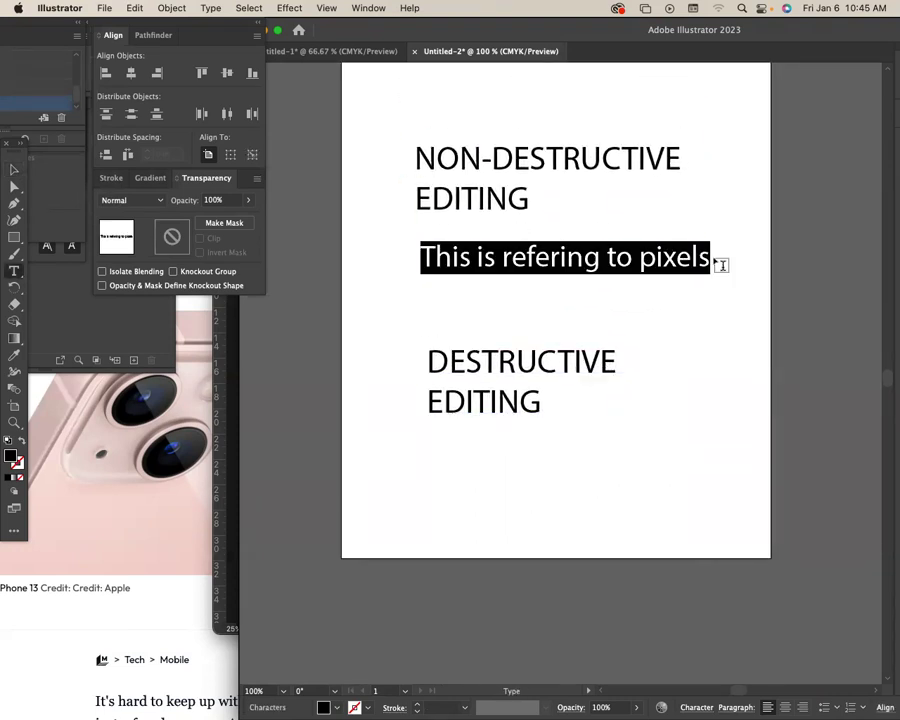
{"action": "left_click", "coordinate": [704, 256]}
{"action": "key", "text": "Return"}
{"action": "type", "text": "om"}
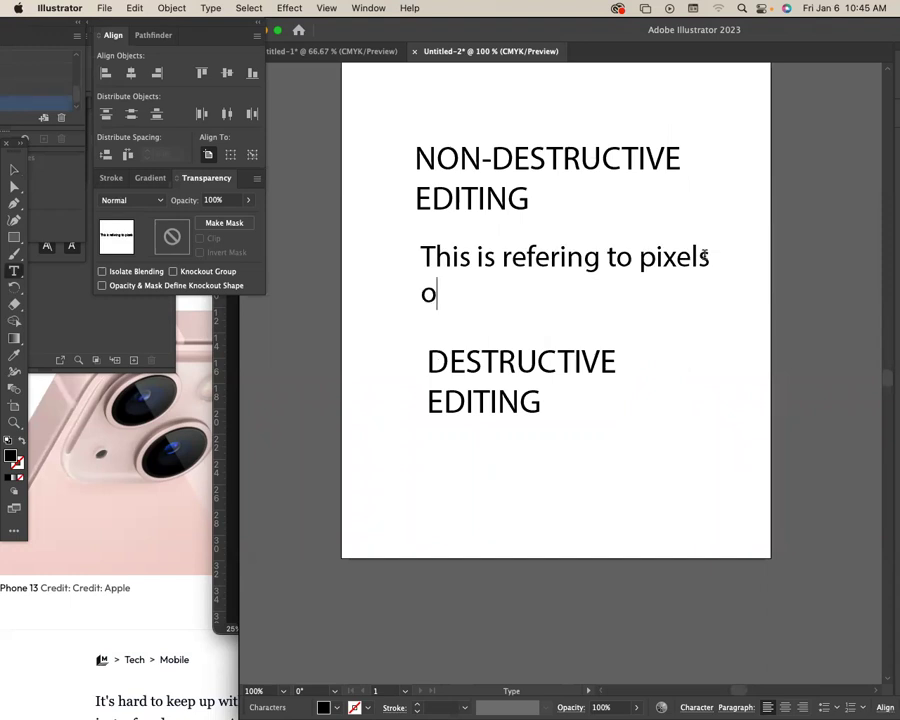
{"action": "key", "text": "BackSpace"}
{"action": "key", "text": "BackSpace"}
{"action": "type", "text": "in a re"}
{"action": "key", "text": "BackSpace"}
{"action": "key", "text": "BackSpace"}
{"action": "type", "text": "Raster oim"}
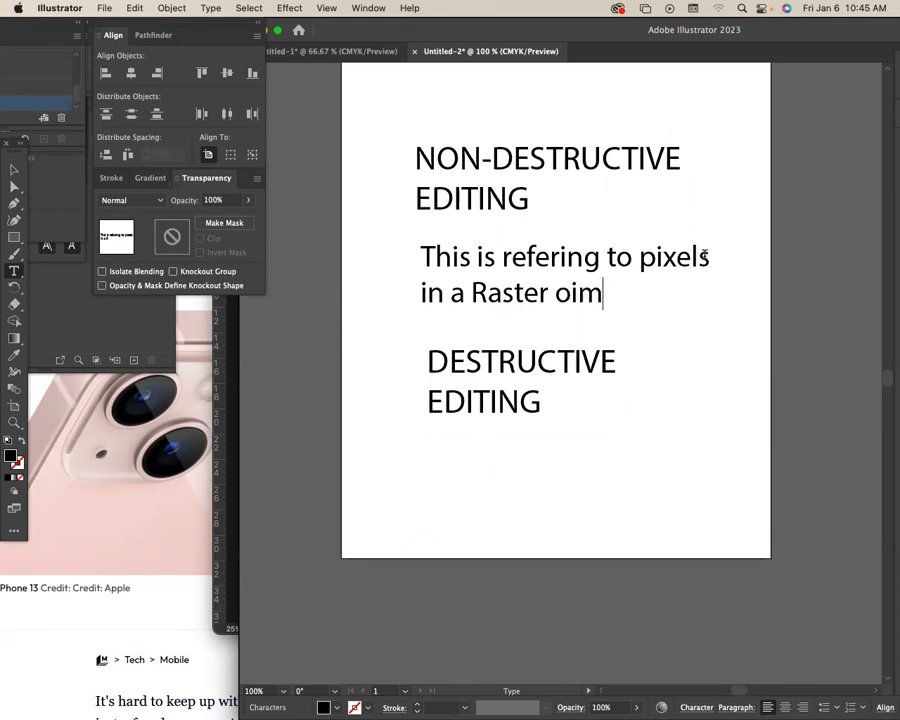
{"action": "key", "text": "BackSpace"}
{"action": "key", "text": "BackSpace"}
{"action": "type", "text": "m"}
{"action": "key", "text": "BackSpace"}
{"action": "key", "text": "BackSpace"}
{"action": "type", "text": "image"}
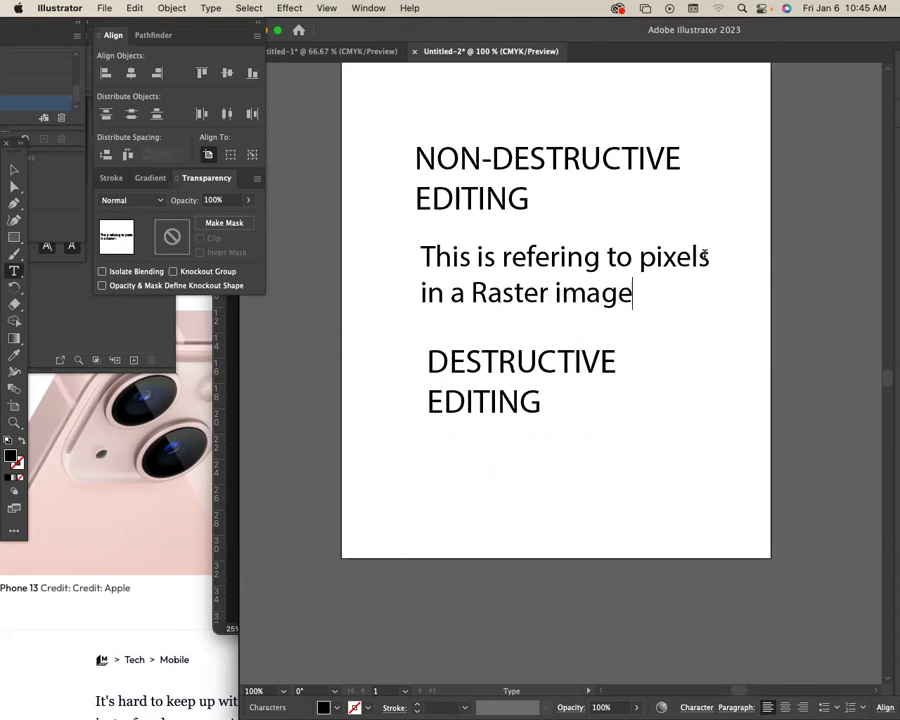
Left-align the DESTRUCTIVE EDITING heading and the pixels text block with the text above.
{"action": "left_click", "coordinate": [15, 171]}
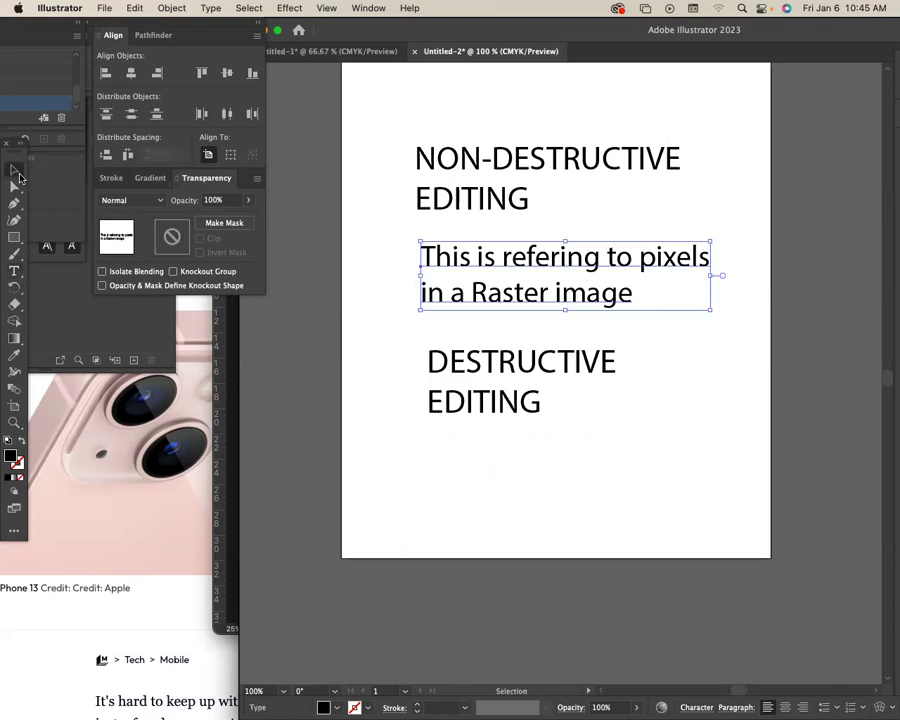
{"action": "left_click_drag", "start_coordinate": [518, 358], "coordinate": [511, 363]}
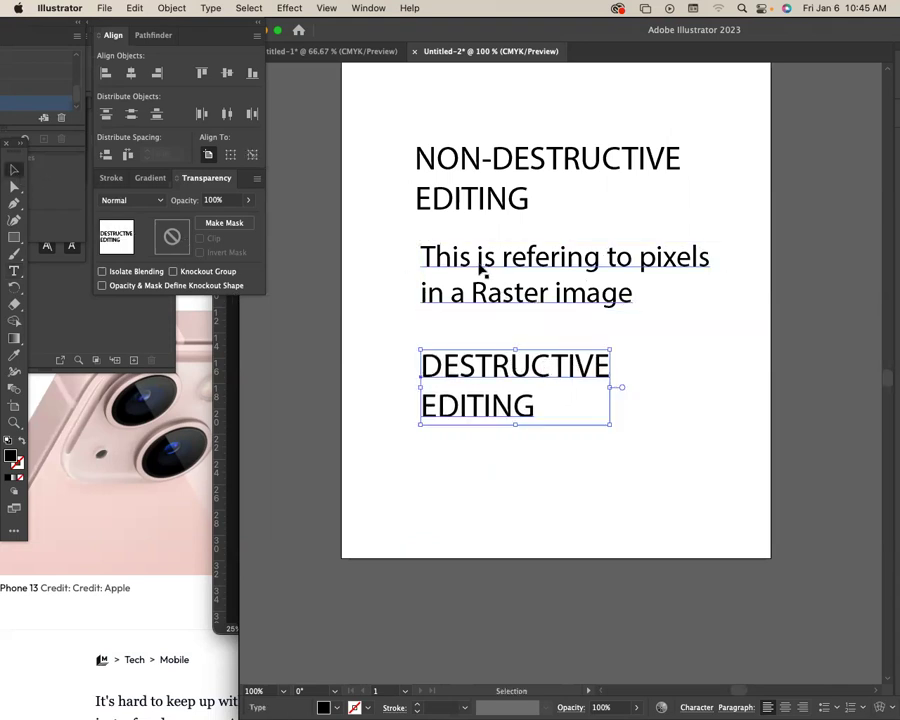
{"action": "left_click_drag", "start_coordinate": [469, 259], "coordinate": [463, 260]}
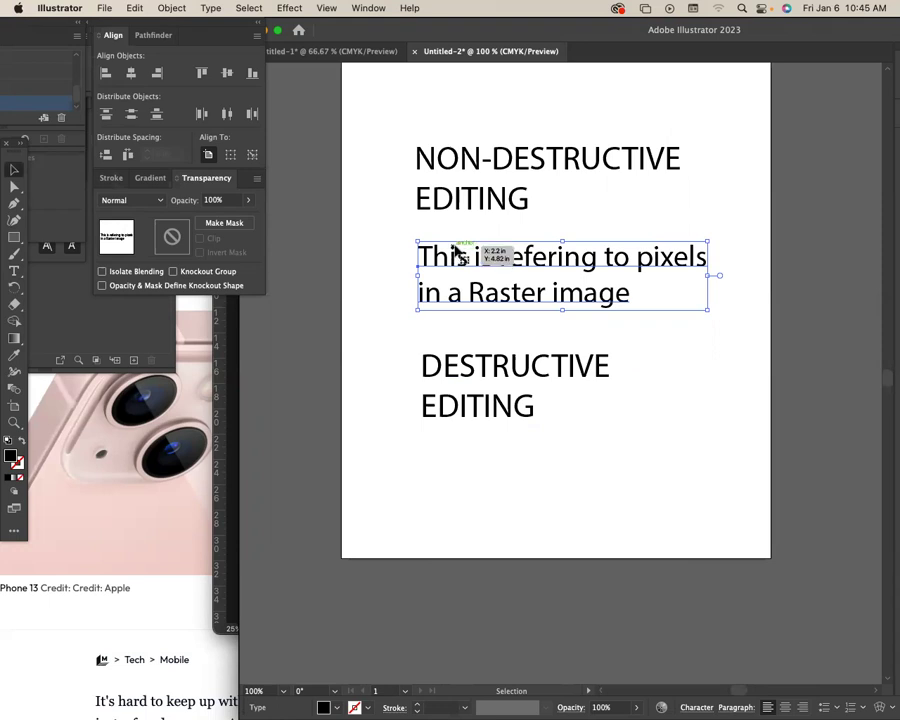
{"action": "left_click", "coordinate": [465, 366]}
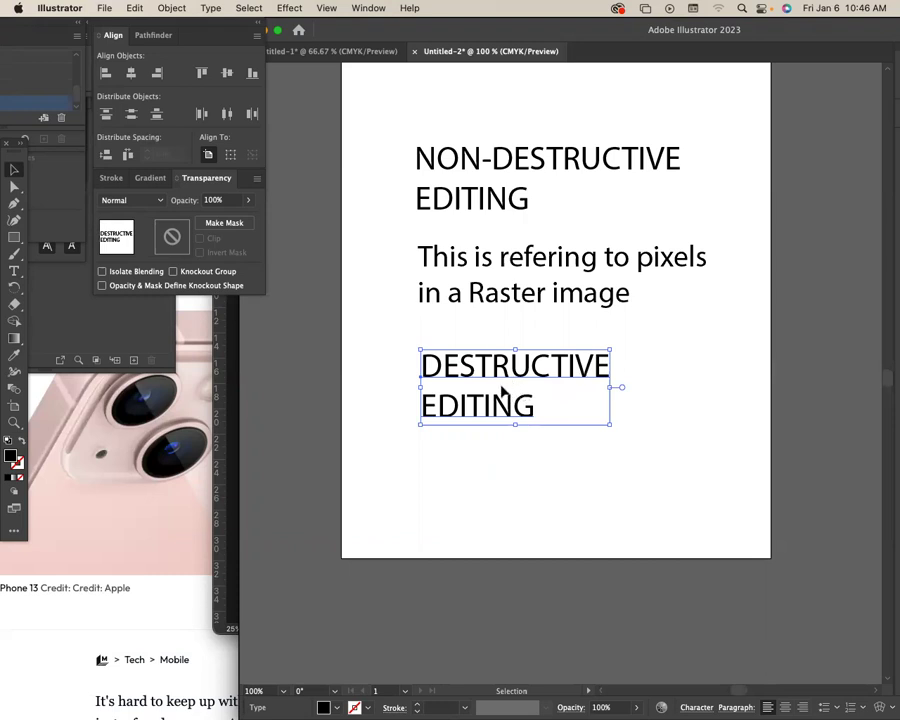
{"action": "left_click", "coordinate": [490, 205]}
Fine-tune the spacing of the pixels text and NON-DESTRUCTIVE EDITING heading, then shift to Photoshop.
{"action": "left_click_drag", "start_coordinate": [503, 305], "coordinate": [503, 313]}
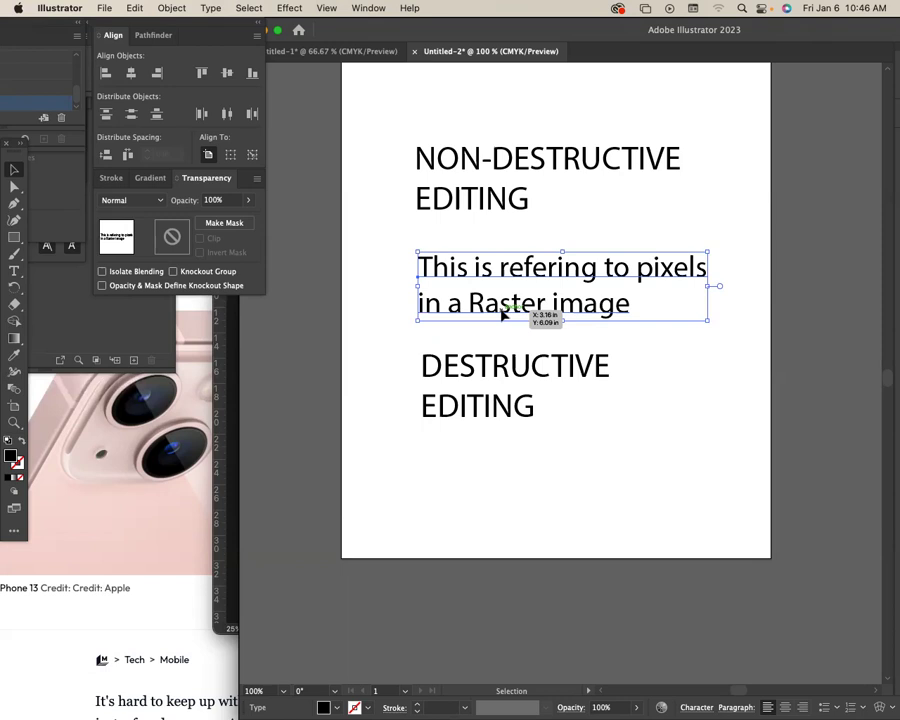
{"action": "left_click_drag", "start_coordinate": [501, 312], "coordinate": [498, 301]}
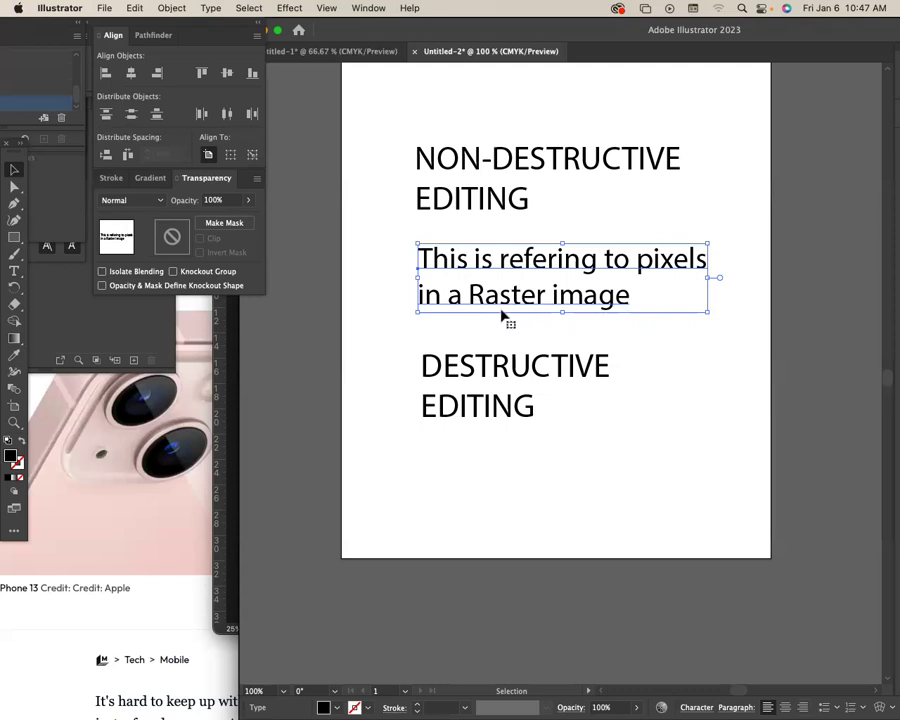
{"action": "left_click", "coordinate": [442, 428]}
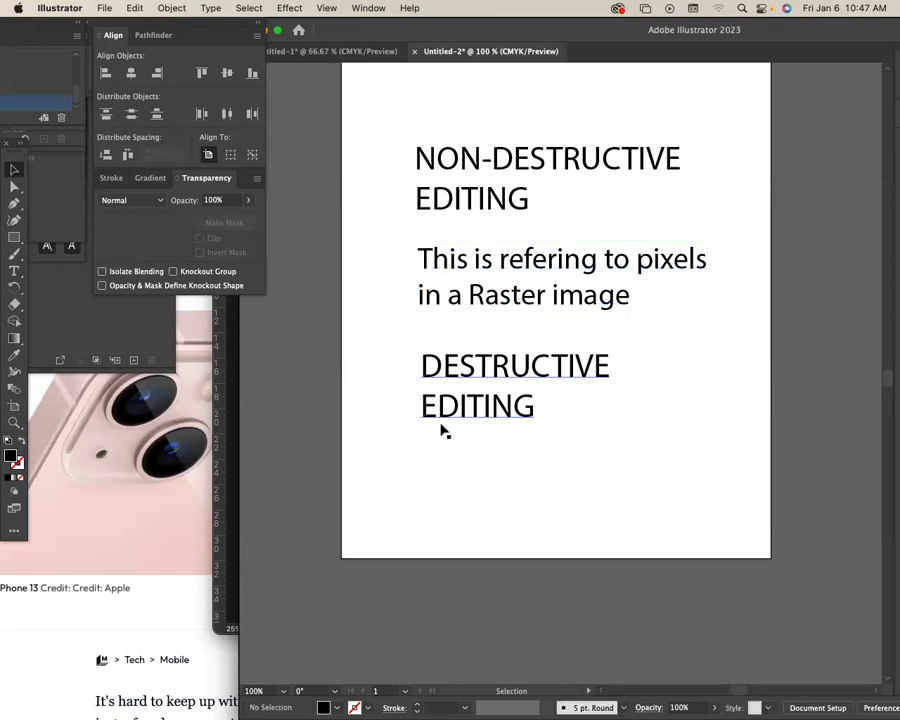
{"action": "left_click_drag", "start_coordinate": [495, 201], "coordinate": [497, 191]}
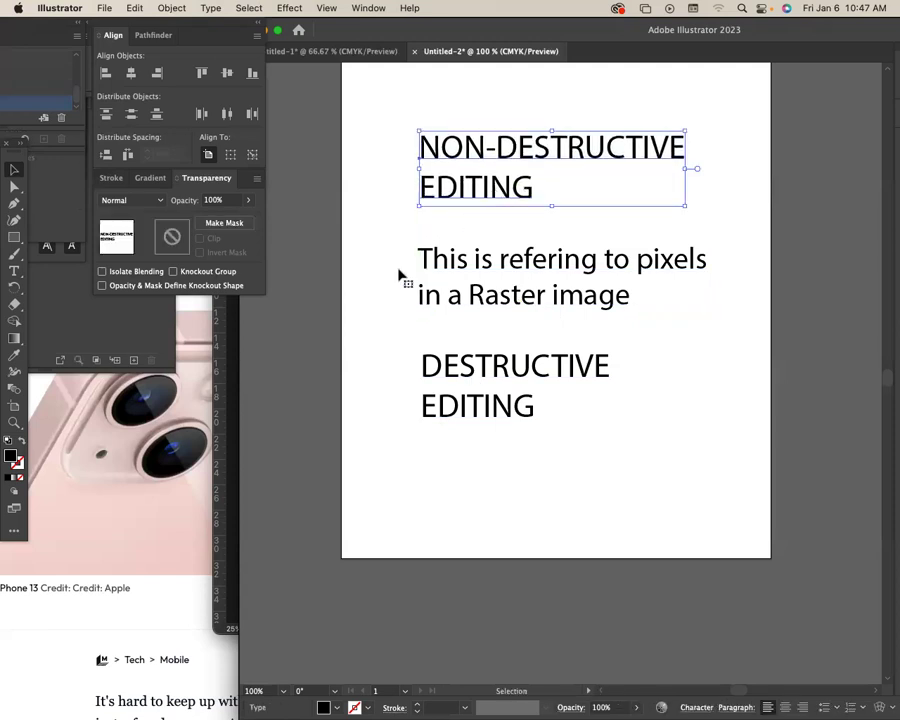
{"action": "left_click", "coordinate": [228, 364]}
{"action": "left_click_drag", "start_coordinate": [484, 94], "coordinate": [446, 92]}
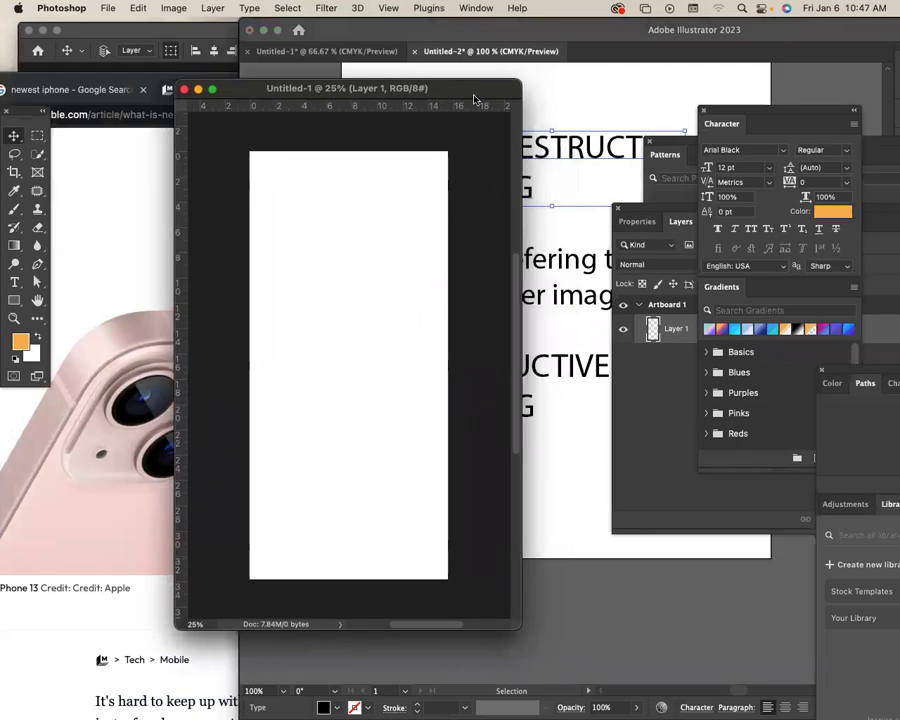
Enlarge the Layers panel beside Untitled-1 and bring the Photoshop workspace to the front.
{"action": "left_click_drag", "start_coordinate": [680, 221], "coordinate": [620, 184]}
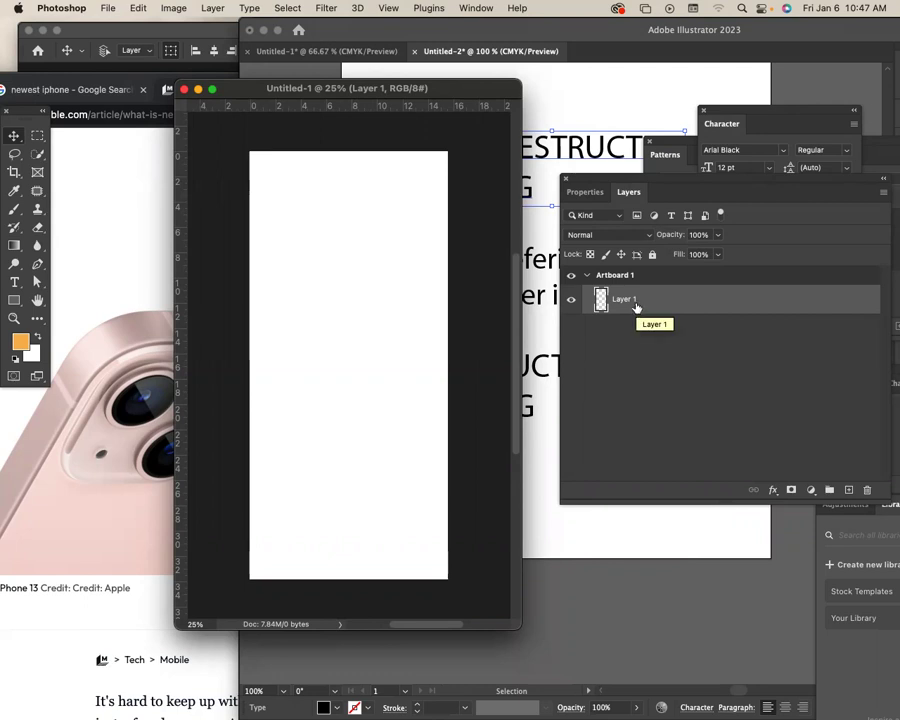
{"action": "left_click_drag", "start_coordinate": [452, 92], "coordinate": [477, 97]}
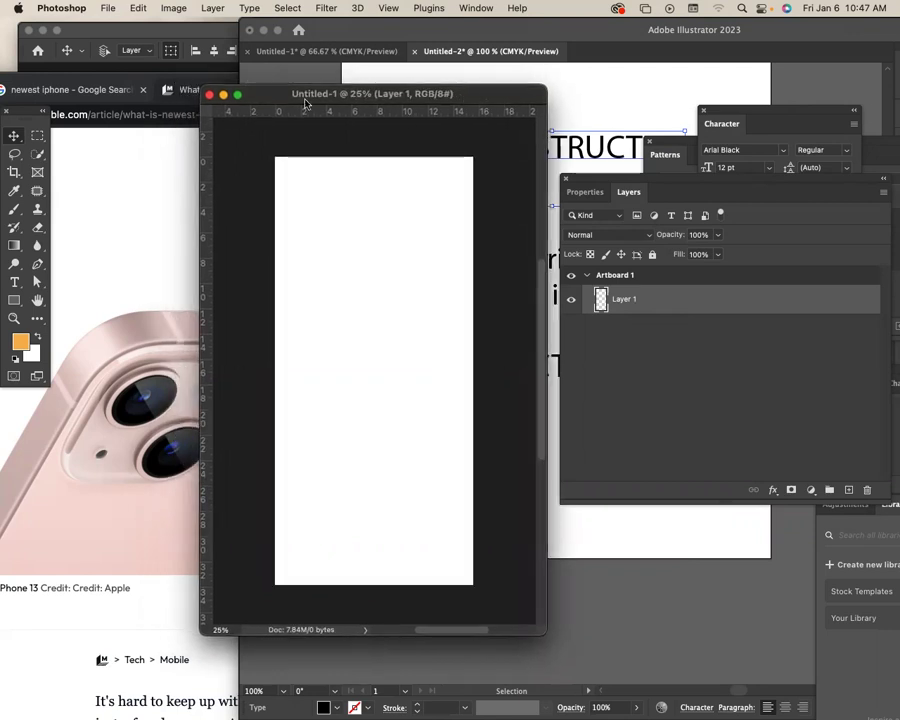
{"action": "left_click_drag", "start_coordinate": [212, 27], "coordinate": [215, 55]}
Reopen the recent image 20210128_134621.jpg from the File menu.
{"action": "left_click", "coordinate": [107, 8]}
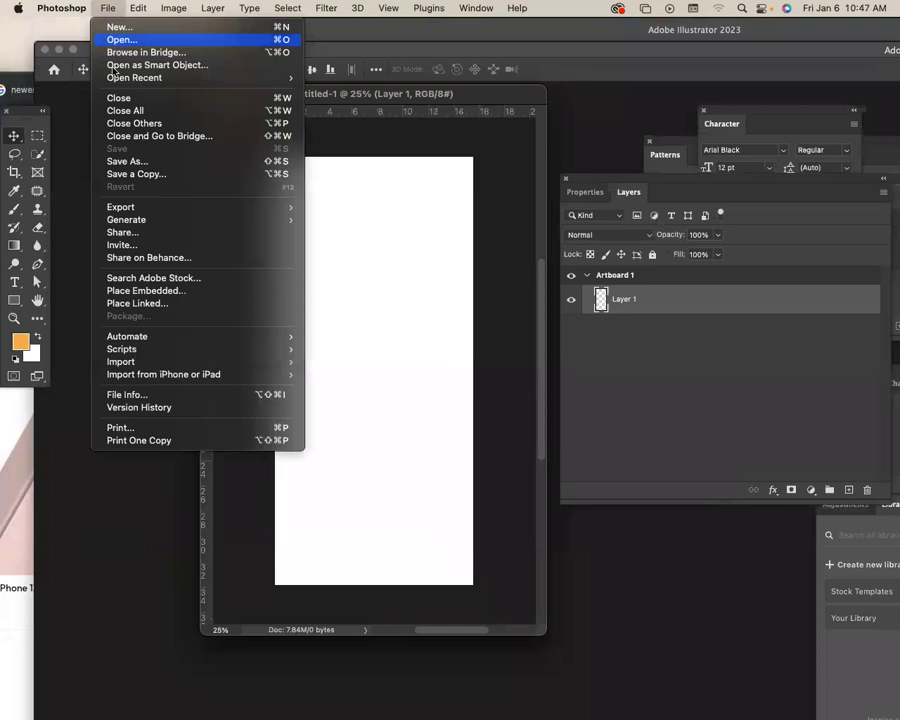
{"action": "mouse_move", "coordinate": [118, 80]}
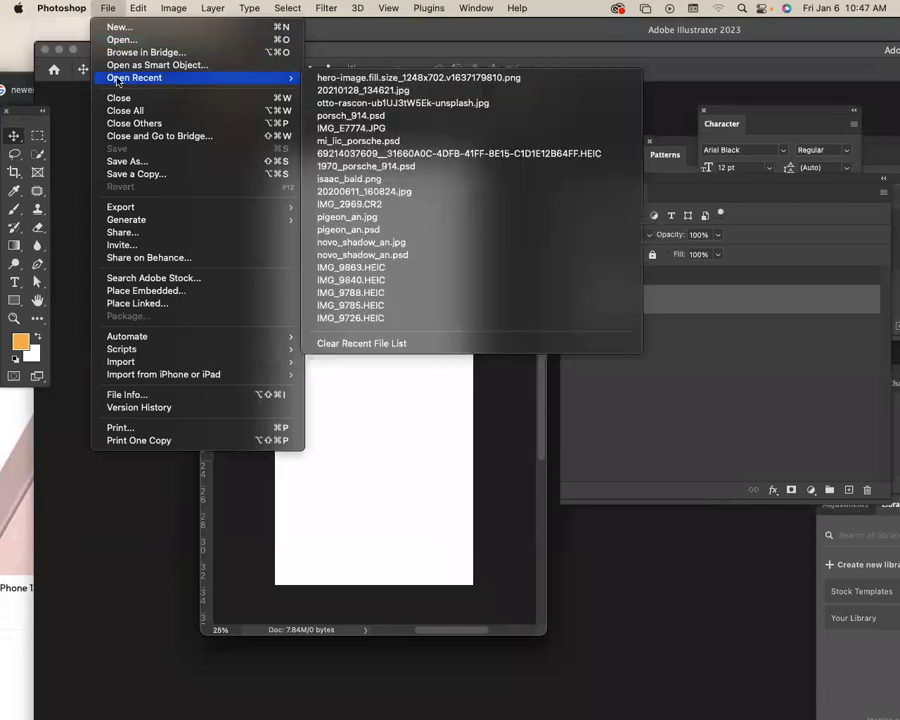
{"action": "left_click", "coordinate": [400, 77]}
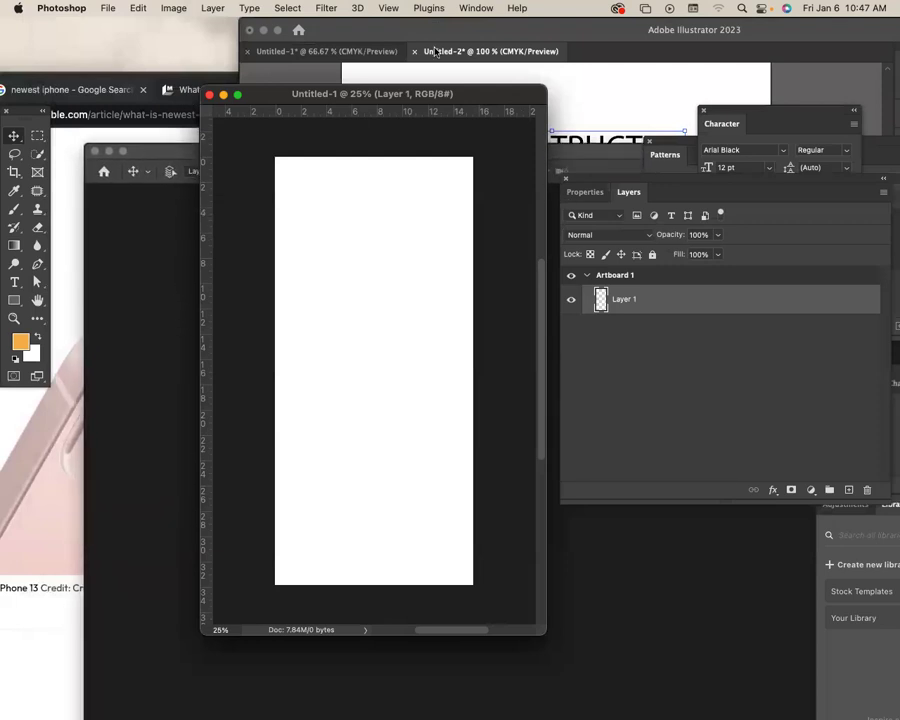
Move the Illustrator and Chrome windows aside and minimize them to reveal Photoshop.
{"action": "left_click", "coordinate": [291, 44]}
{"action": "left_click_drag", "start_coordinate": [291, 44], "coordinate": [421, 51]}
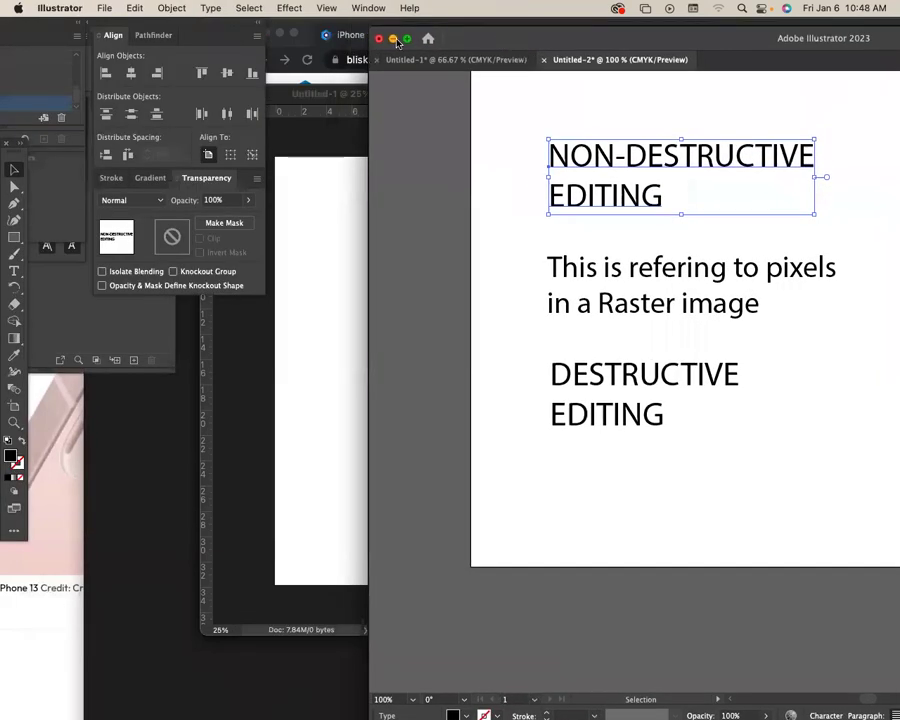
{"action": "double_click", "coordinate": [449, 41]}
{"action": "left_click_drag", "start_coordinate": [556, 38], "coordinate": [793, 176]}
{"action": "left_click", "coordinate": [507, 176]}
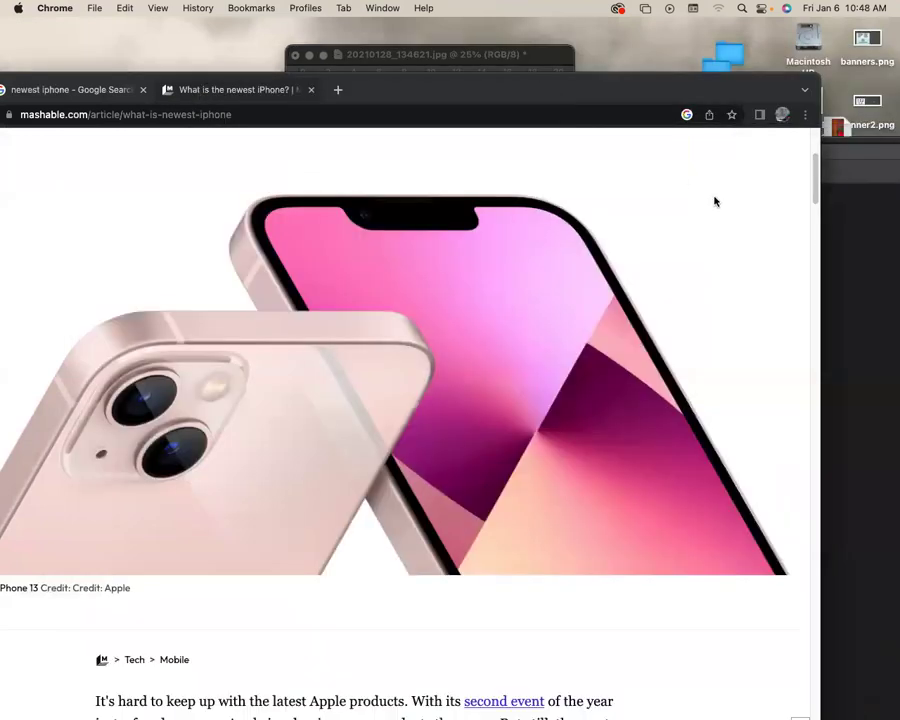
{"action": "left_click_drag", "start_coordinate": [351, 102], "coordinate": [565, 110]}
{"action": "left_click", "coordinate": [217, 100]}
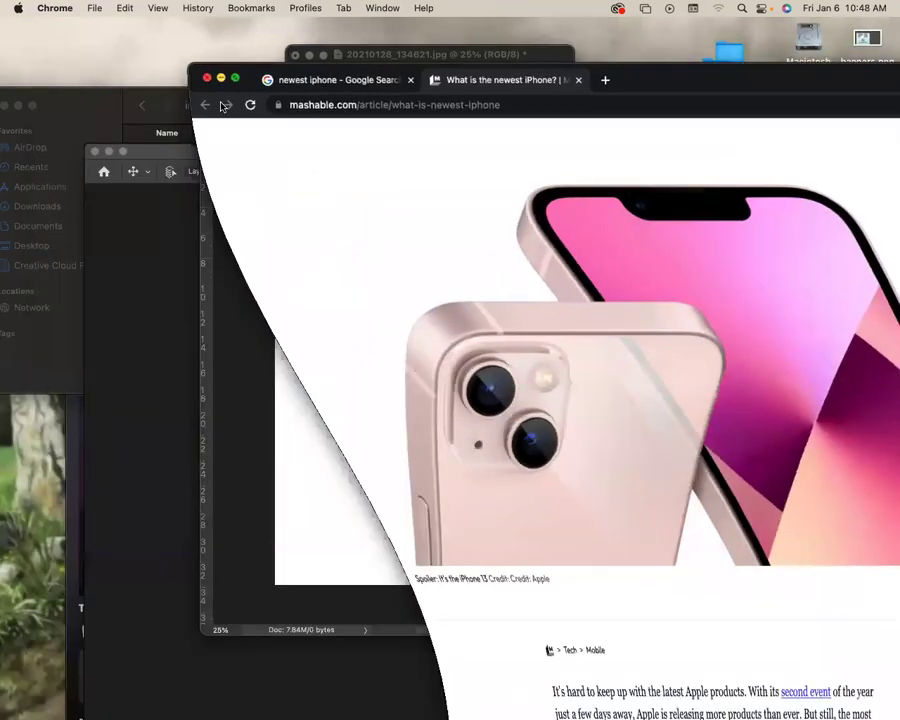
Arrange the photo and Untitled-1 windows side by side, with the Layers panel over the photo.
{"action": "left_click_drag", "start_coordinate": [428, 58], "coordinate": [550, 50]}
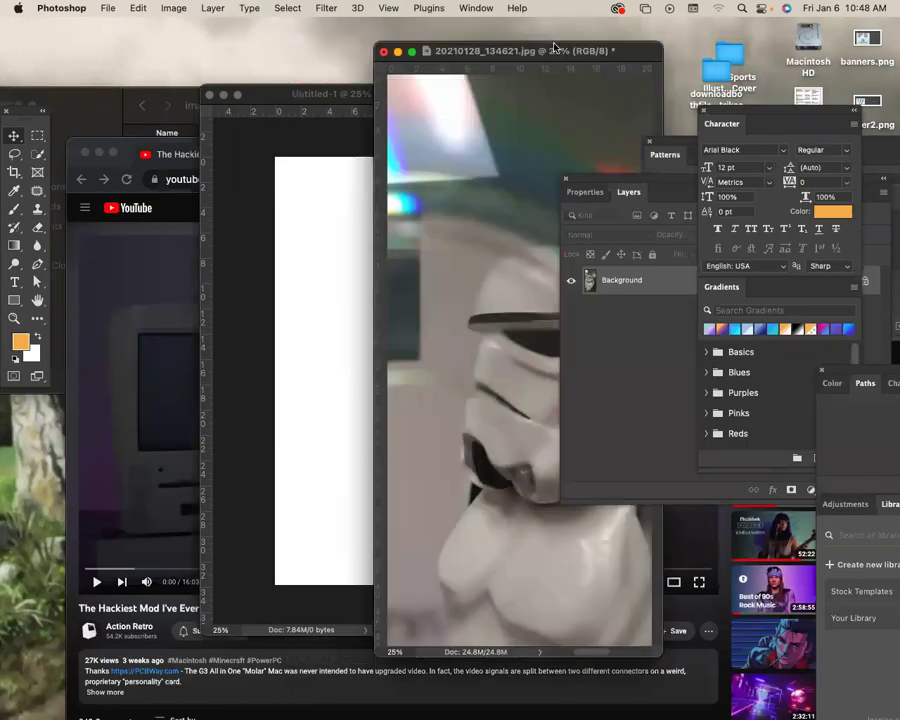
{"action": "left_click_drag", "start_coordinate": [343, 99], "coordinate": [187, 52]}
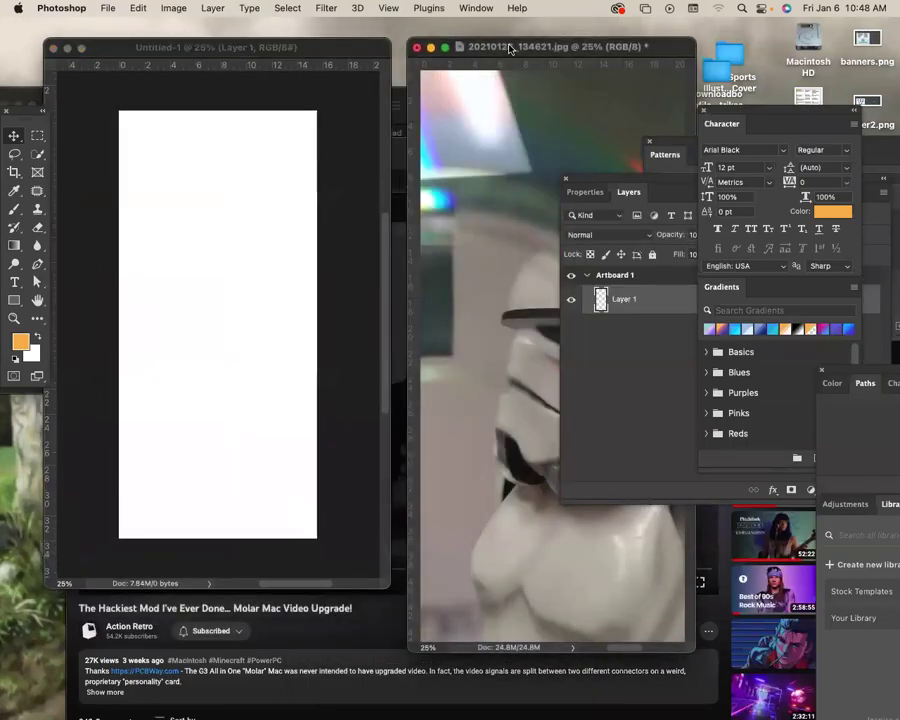
{"action": "left_click_drag", "start_coordinate": [512, 46], "coordinate": [505, 47]}
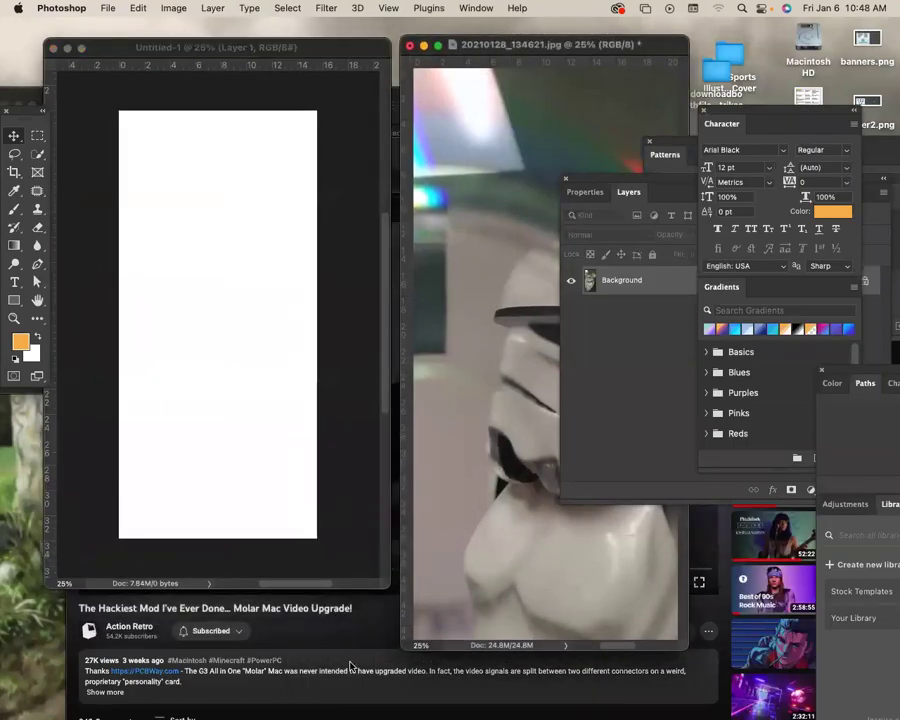
{"action": "left_click", "coordinate": [300, 604]}
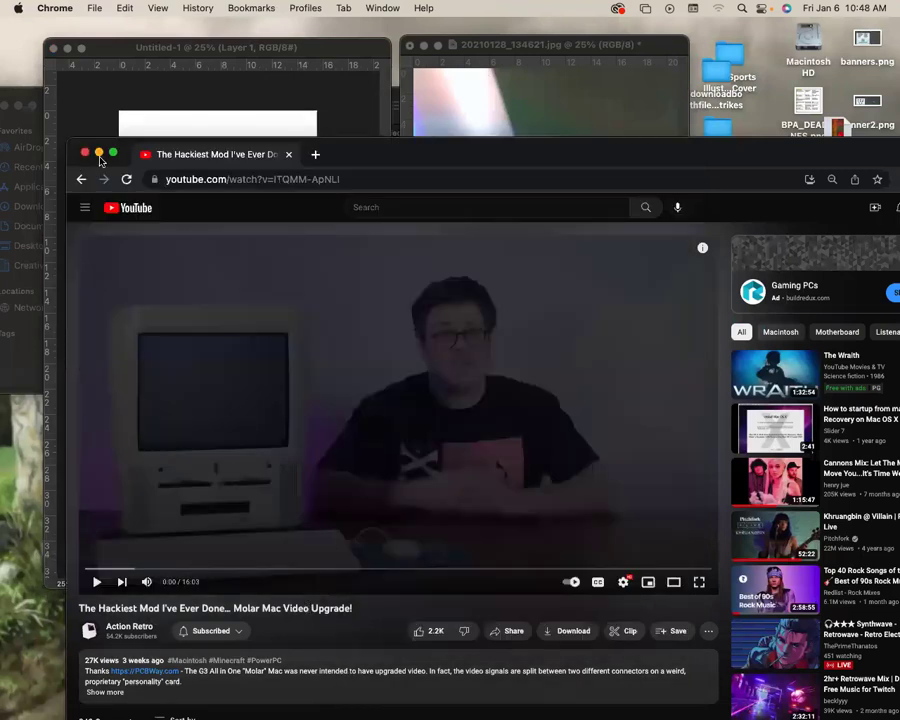
{"action": "left_click", "coordinate": [100, 152]}
{"action": "left_click", "coordinate": [362, 164]}
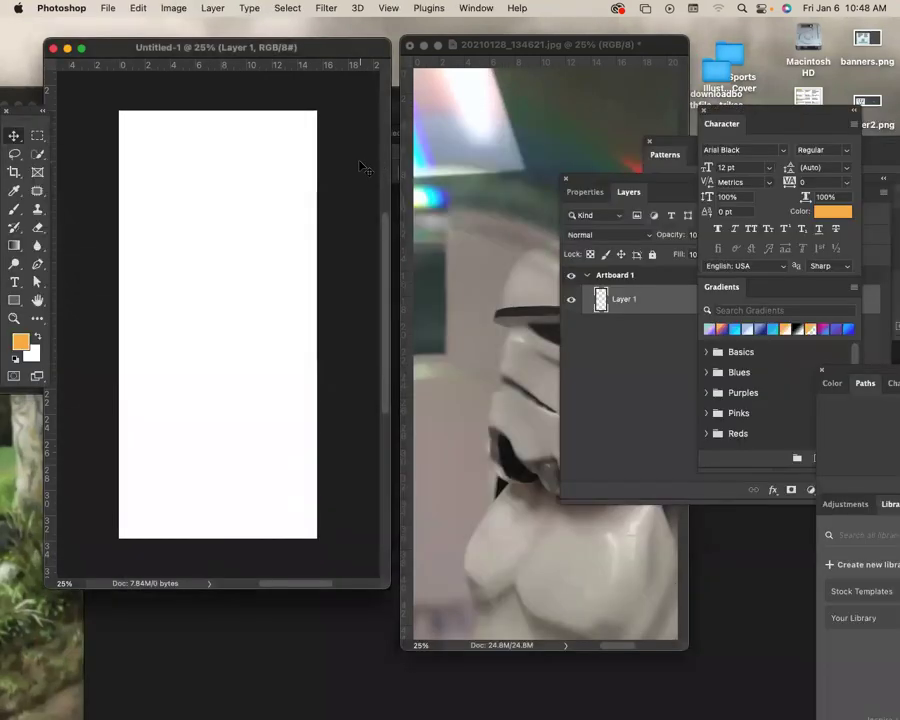
{"action": "left_click_drag", "start_coordinate": [593, 185], "coordinate": [388, 110]}
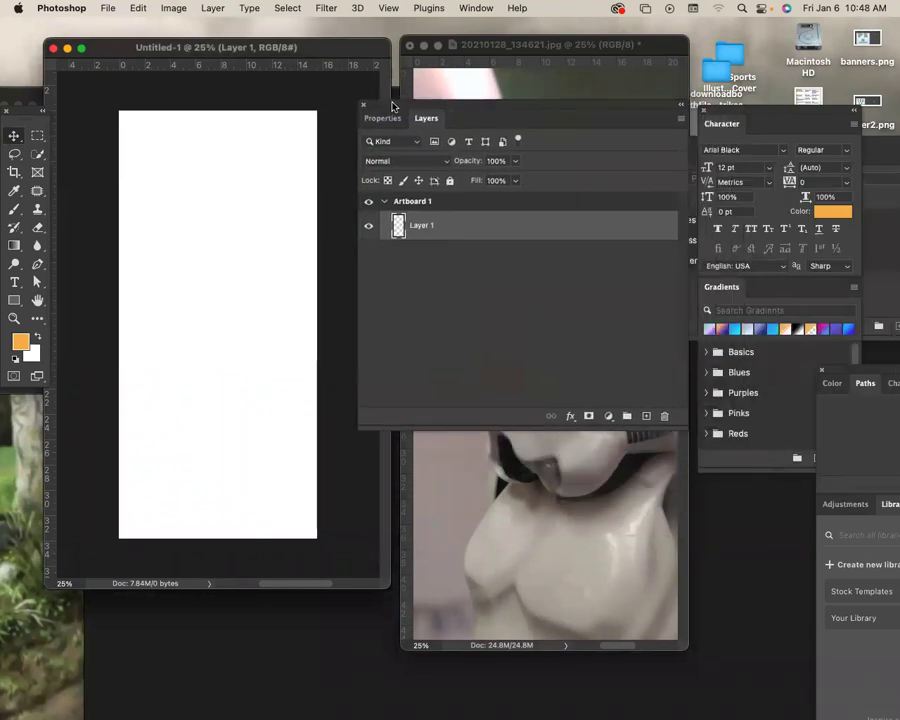
Hide and reshow the Layers panel from the Window menu, nudging it slightly up.
{"action": "left_click", "coordinate": [476, 8]}
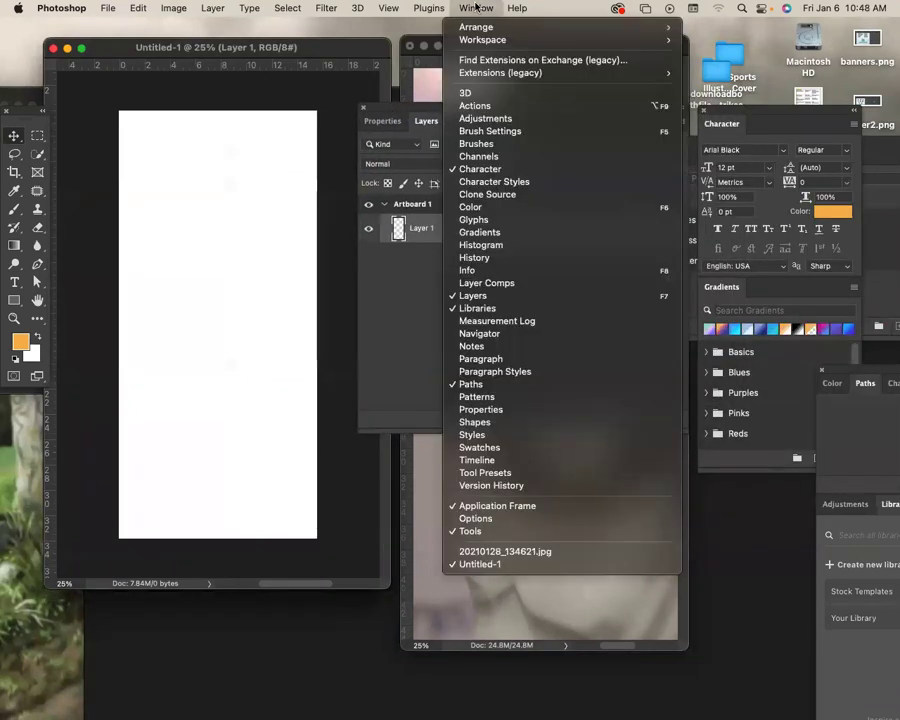
{"action": "left_click", "coordinate": [528, 296]}
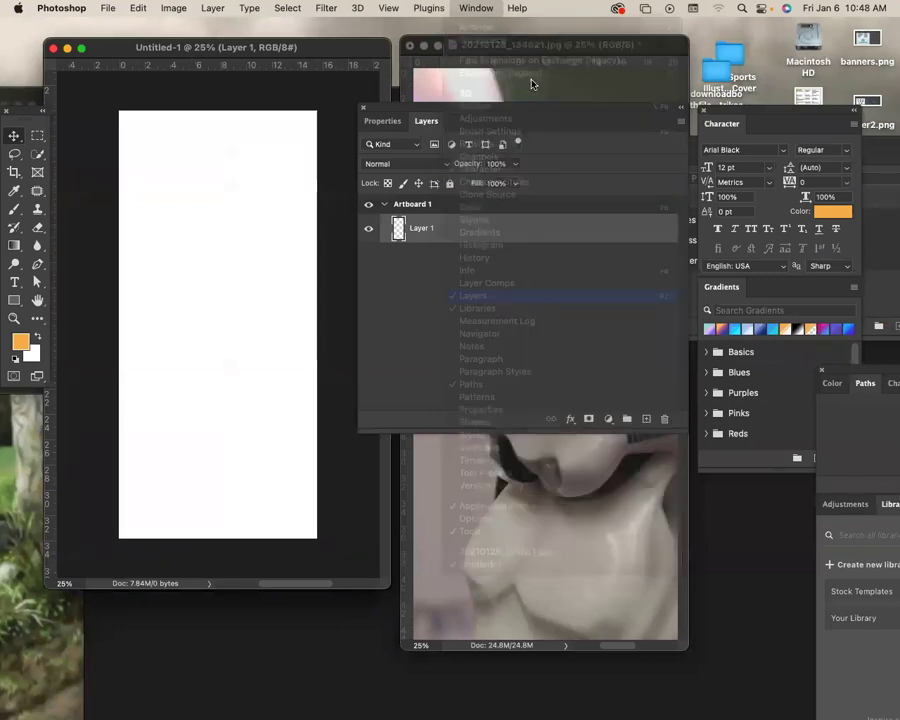
{"action": "left_click", "coordinate": [476, 8]}
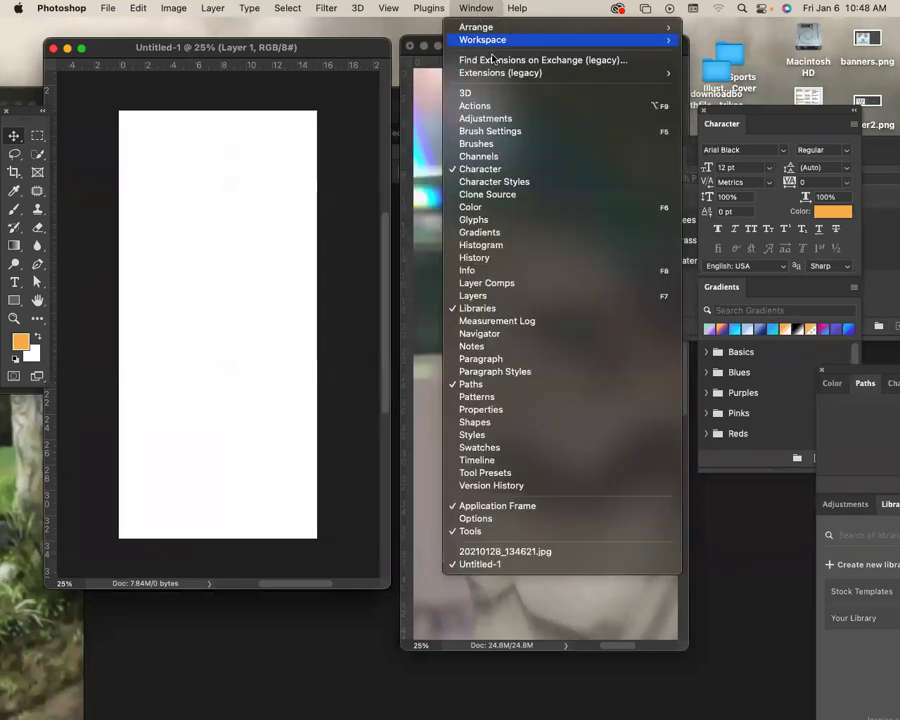
{"action": "left_click", "coordinate": [508, 296]}
{"action": "left_click_drag", "start_coordinate": [433, 111], "coordinate": [427, 106]}
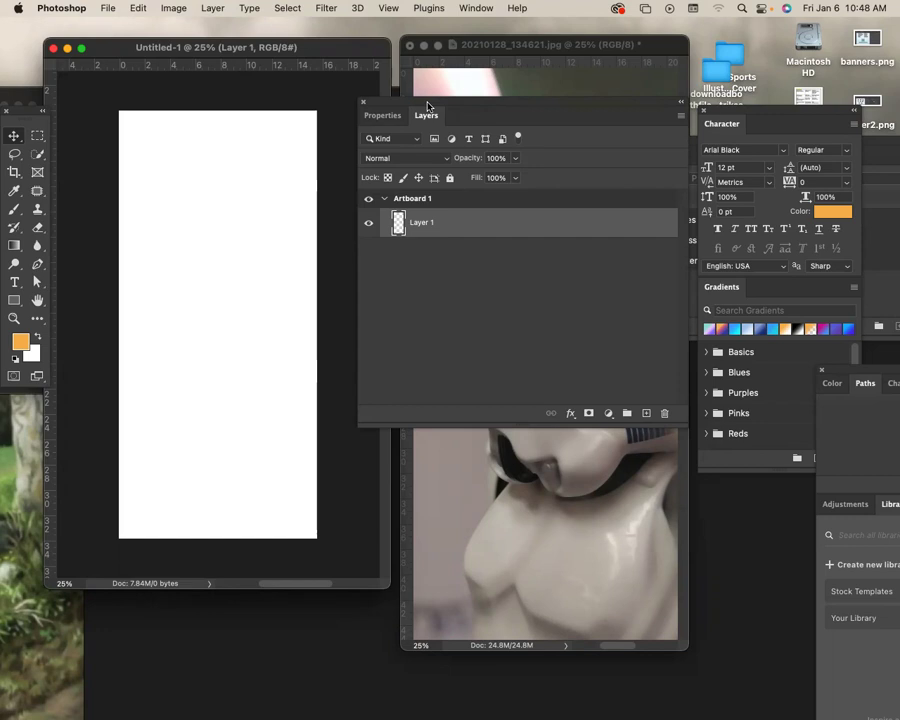
Rename Layer 1 to 'background'.
{"action": "double_click", "coordinate": [424, 223]}
{"action": "type", "text": "background"}
{"action": "key", "text": "Return"}
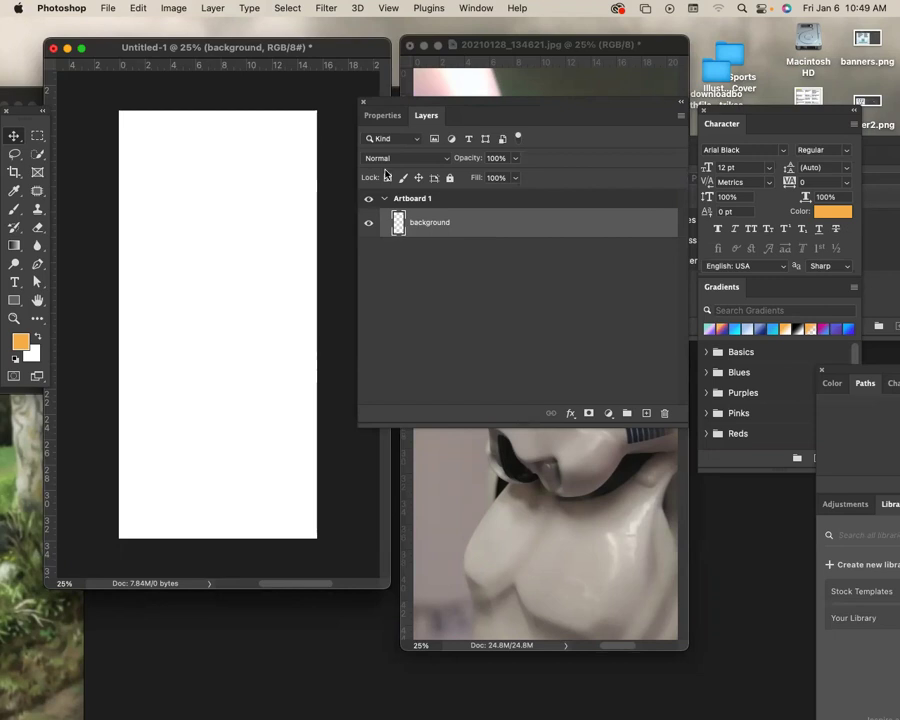
Move the Layers panel right and nudge the stormtrooper photo window up.
{"action": "left_click_drag", "start_coordinate": [419, 104], "coordinate": [635, 103]}
{"action": "left_click", "coordinate": [487, 134]}
{"action": "left_click_drag", "start_coordinate": [557, 47], "coordinate": [546, 37]}
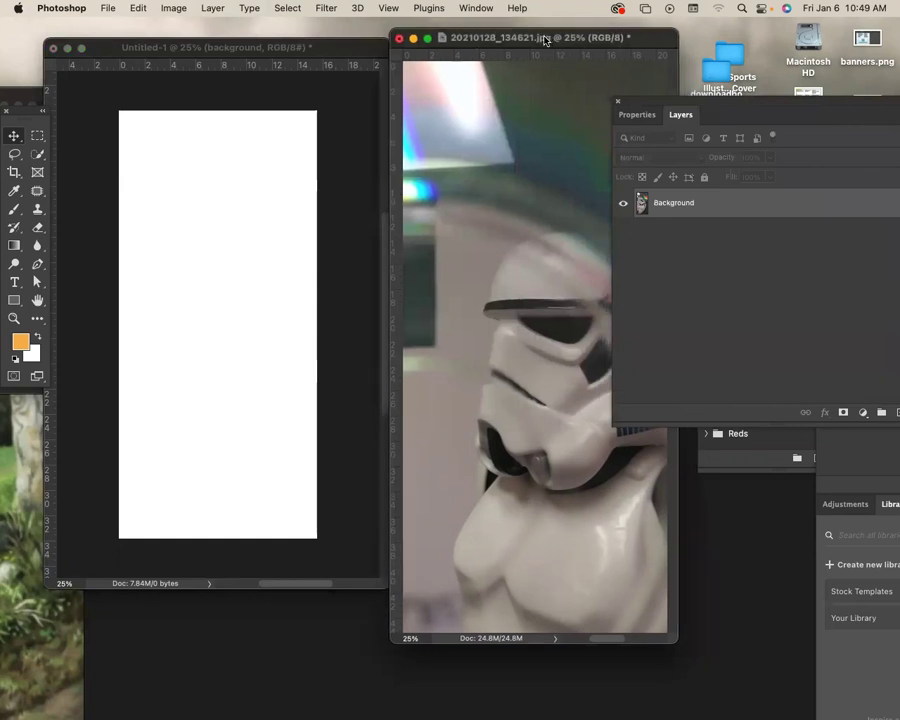
Confirm Untitled-1 is 1125 × 2436 px in Image Size, then switch to the stormtrooper photo.
{"action": "left_click", "coordinate": [337, 48]}
{"action": "left_click", "coordinate": [172, 8]}
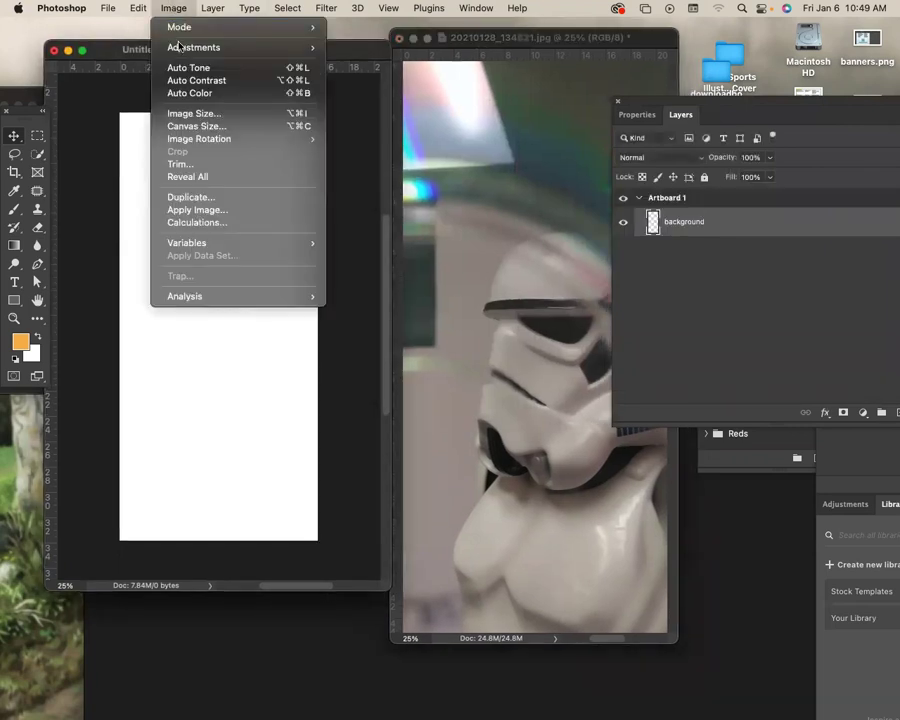
{"action": "mouse_move", "coordinate": [180, 53]}
{"action": "left_click", "coordinate": [207, 114]}
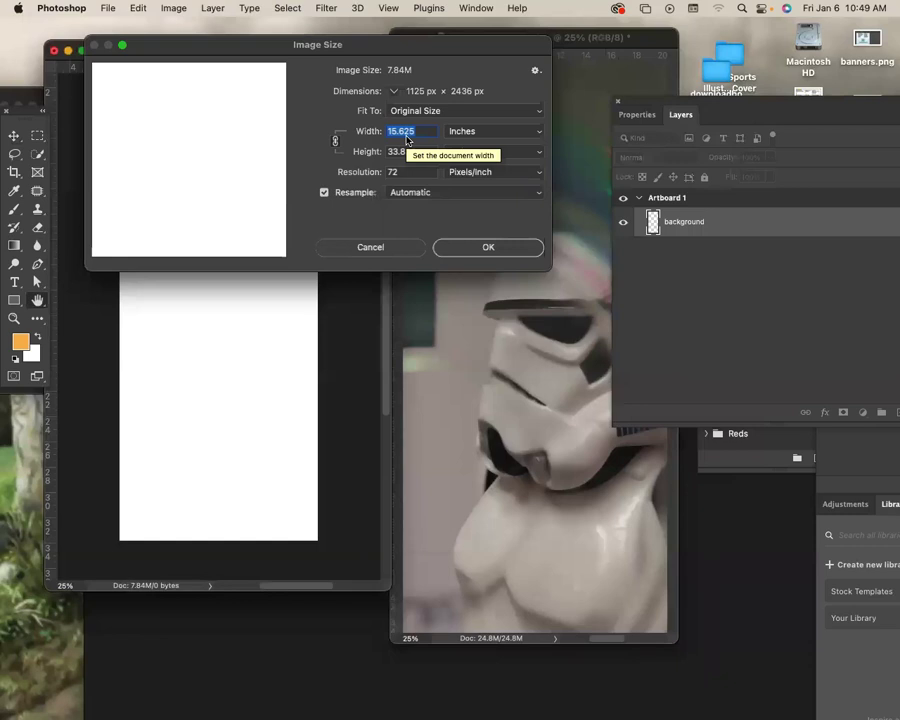
{"action": "left_click", "coordinate": [407, 248]}
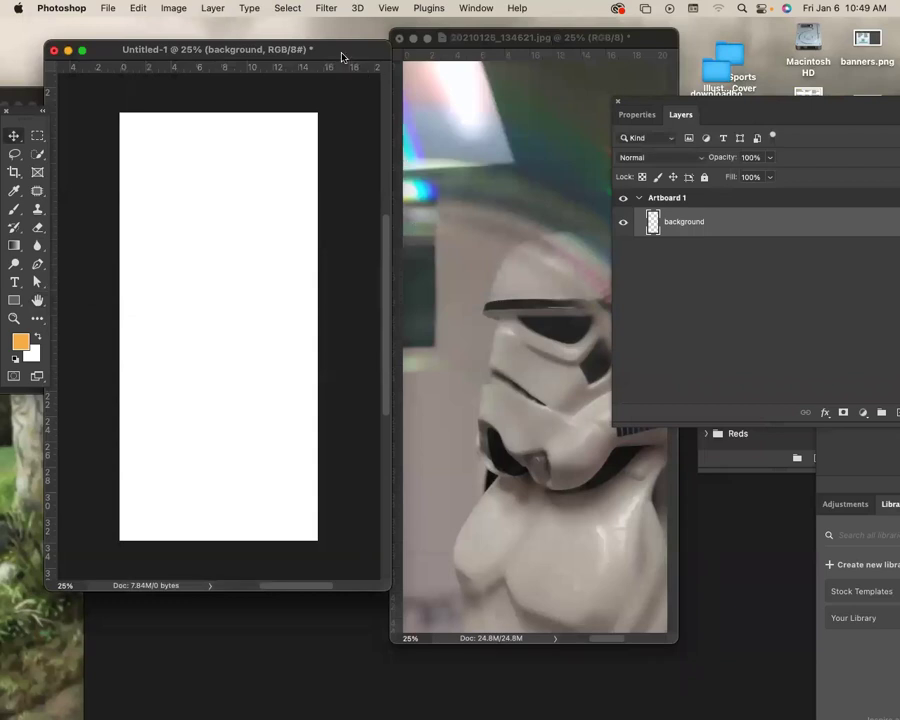
{"action": "left_click", "coordinate": [505, 40]}
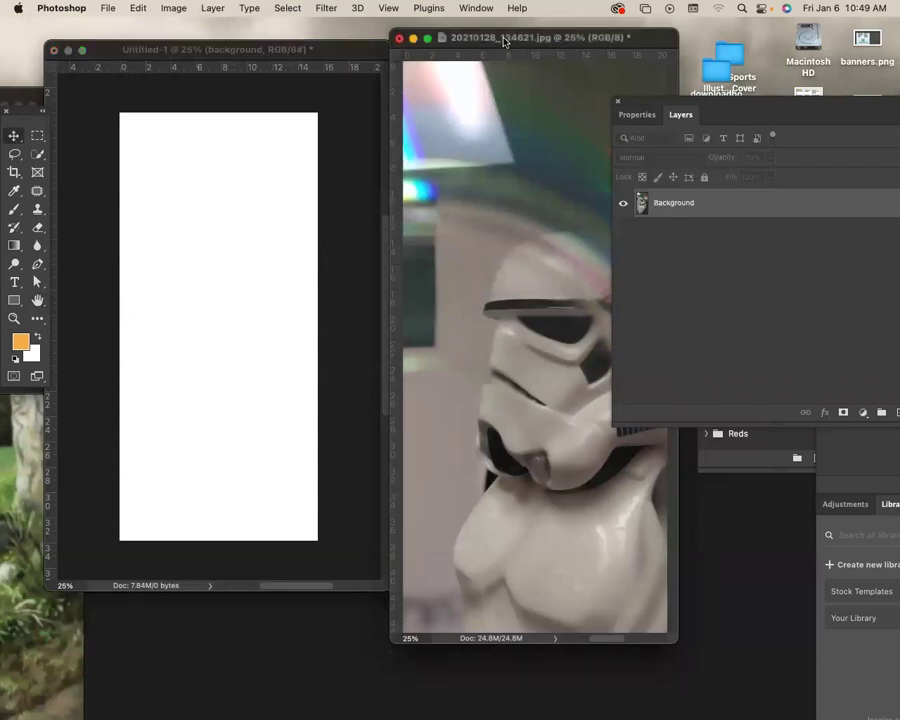
{"action": "left_click", "coordinate": [175, 8]}
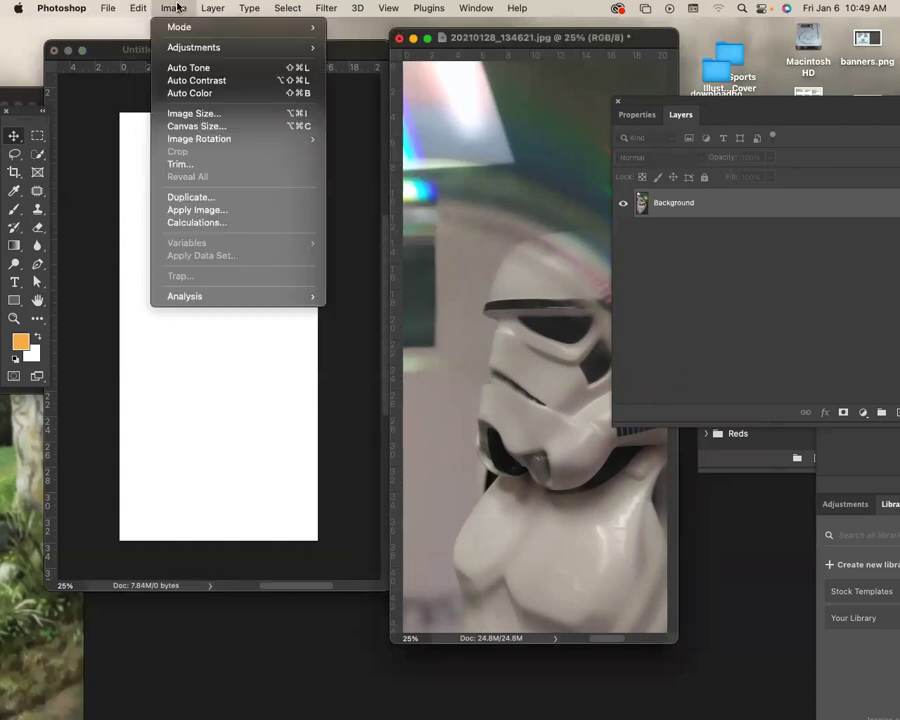
{"action": "left_click", "coordinate": [194, 113]}
{"action": "left_click_drag", "start_coordinate": [272, 47], "coordinate": [565, 40]}
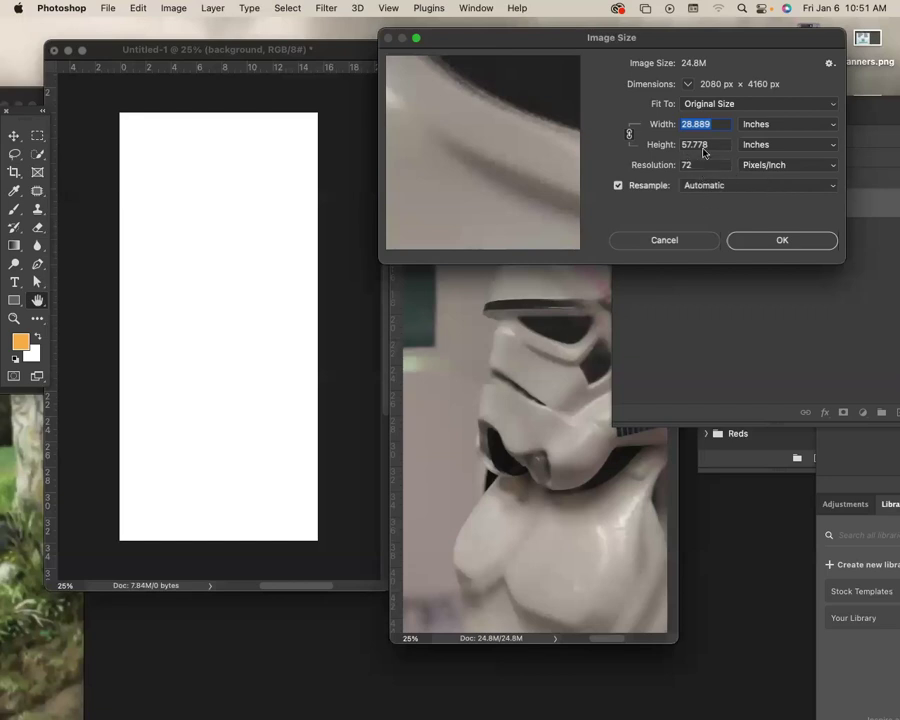
{"action": "left_click", "coordinate": [692, 241]}
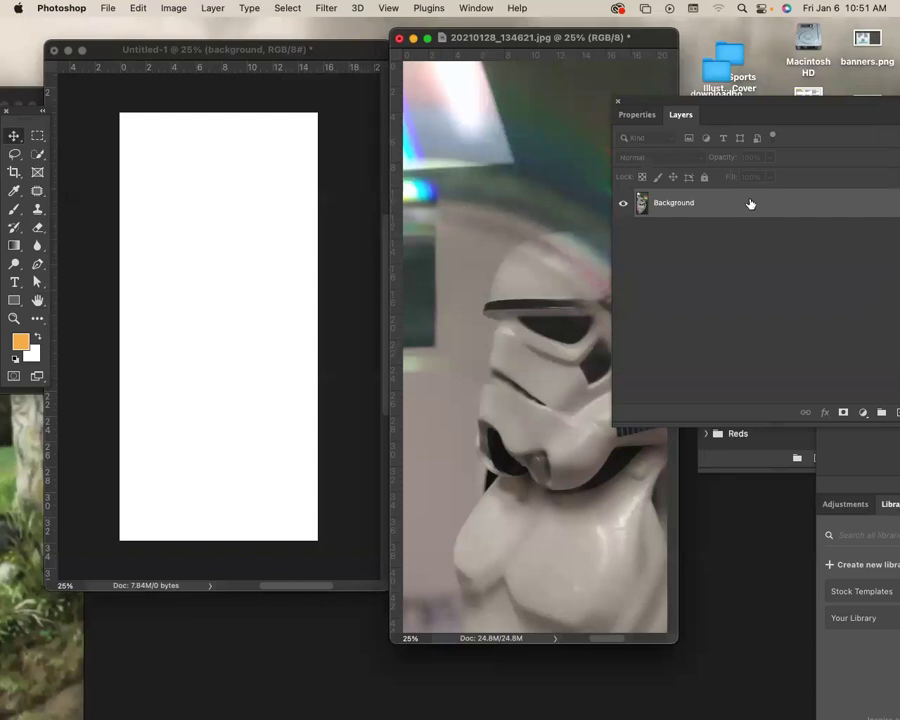
Drag the photo's Background layer onto the Untitled-1 canvas as a new layer.
{"action": "left_click_drag", "start_coordinate": [697, 113], "coordinate": [624, 102]}
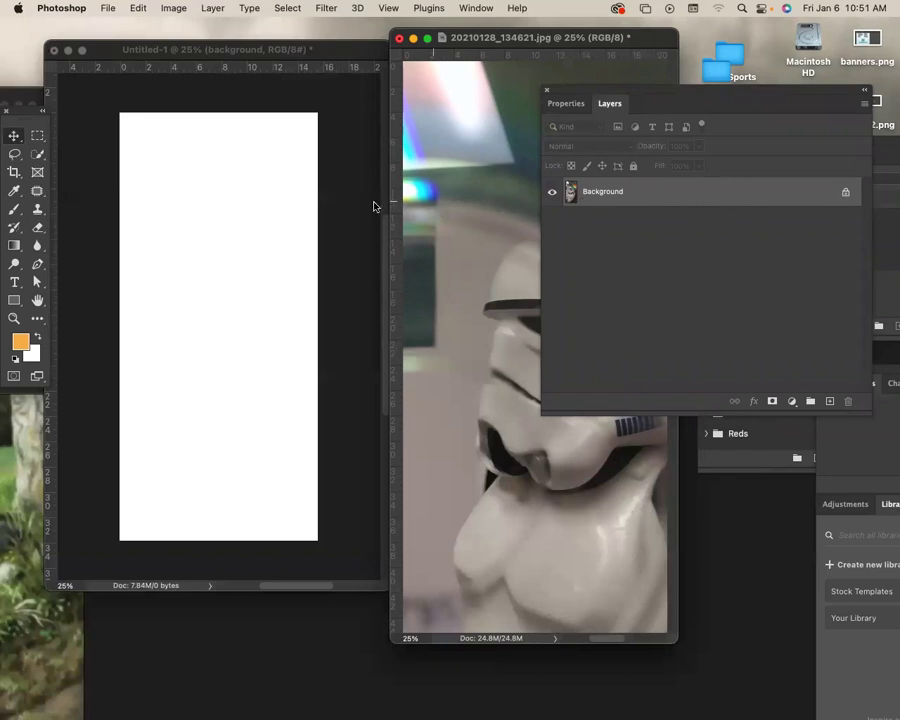
{"action": "left_click_drag", "start_coordinate": [675, 201], "coordinate": [191, 272]}
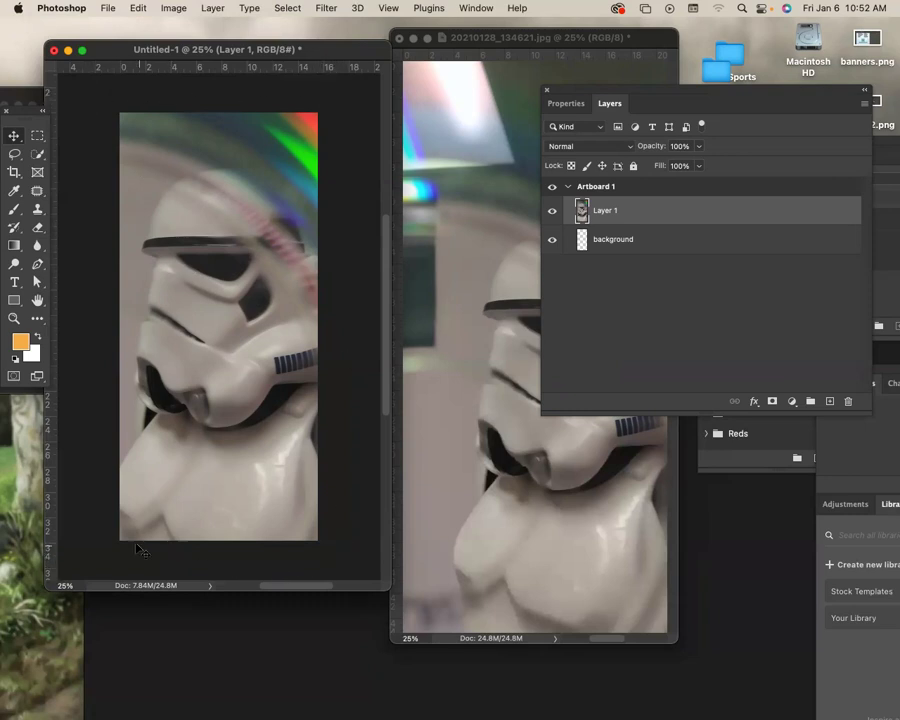
Enlarge and zoom out the Untitled-1 window and start repositioning the photo in the artboard.
{"action": "left_click_drag", "start_coordinate": [386, 585], "coordinate": [556, 707]}
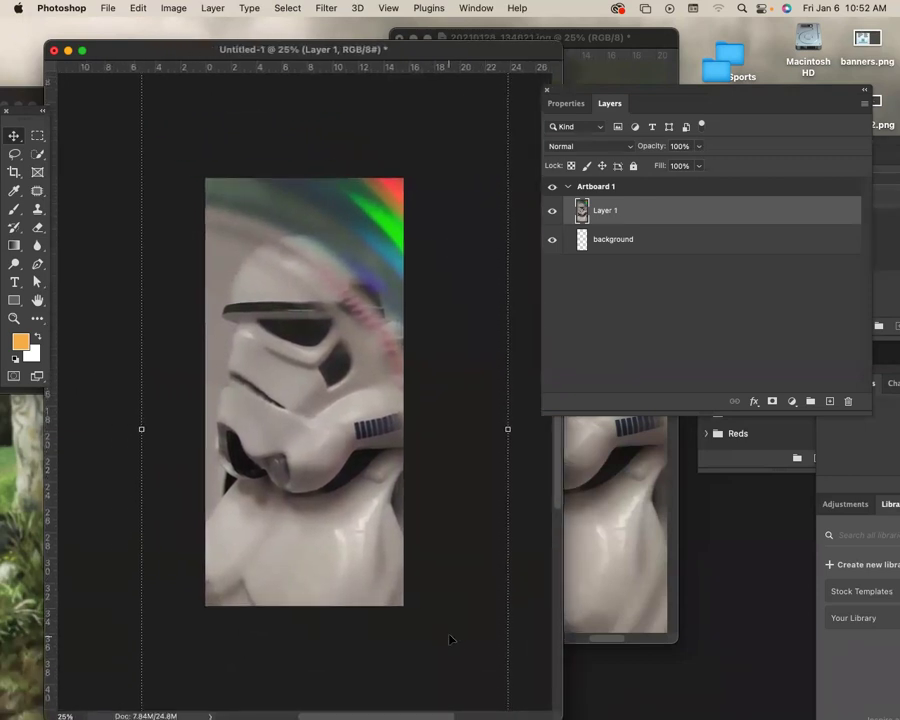
{"action": "key", "text": "super+minus"}
{"action": "left_click_drag", "start_coordinate": [243, 512], "coordinate": [534, 716]}
{"action": "left_click_drag", "start_coordinate": [407, 193], "coordinate": [374, 30]}
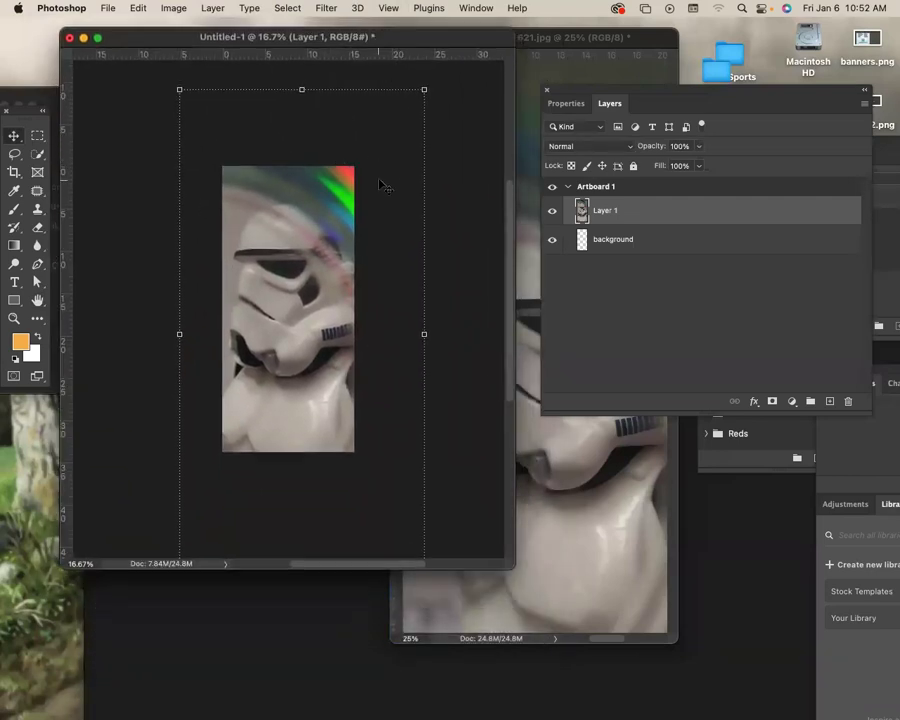
{"action": "left_click_drag", "start_coordinate": [312, 221], "coordinate": [300, 187]}
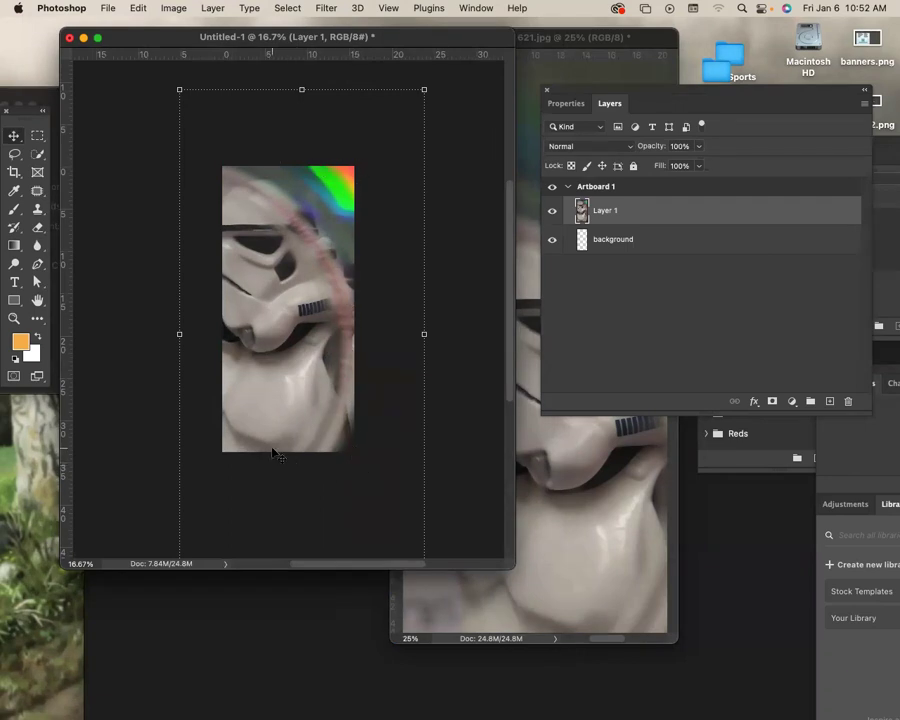
{"action": "mouse_move", "coordinate": [287, 306]}
{"action": "left_mouse_down"}
{"action": "mouse_move", "coordinate": [295, 291]}
{"action": "mouse_move", "coordinate": [289, 330]}
{"action": "mouse_move", "coordinate": [253, 330]}
{"action": "mouse_move", "coordinate": [250, 296]}
{"action": "mouse_move", "coordinate": [288, 291]}
{"action": "left_mouse_up"}
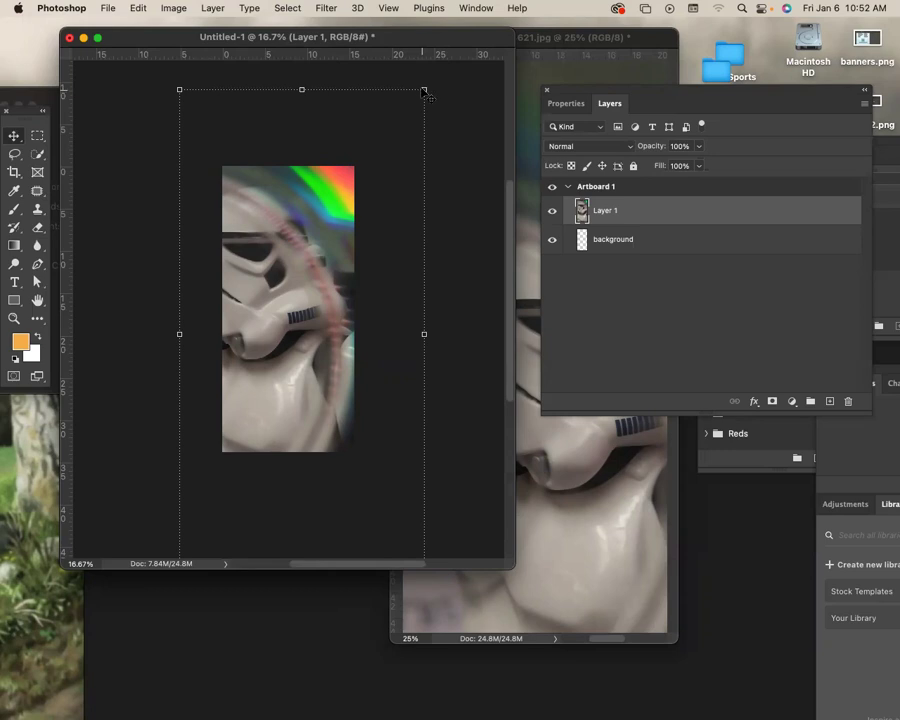
{"action": "left_click_drag", "start_coordinate": [424, 89], "coordinate": [399, 288]}
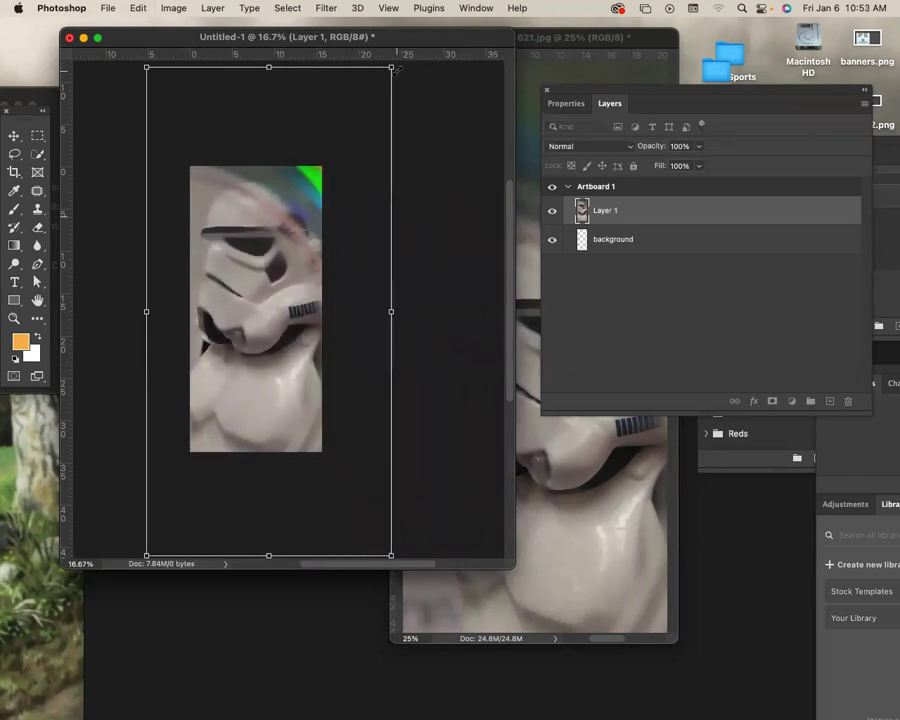
{"action": "key", "text": "super+minus"}
{"action": "key", "text": "super+minus"}
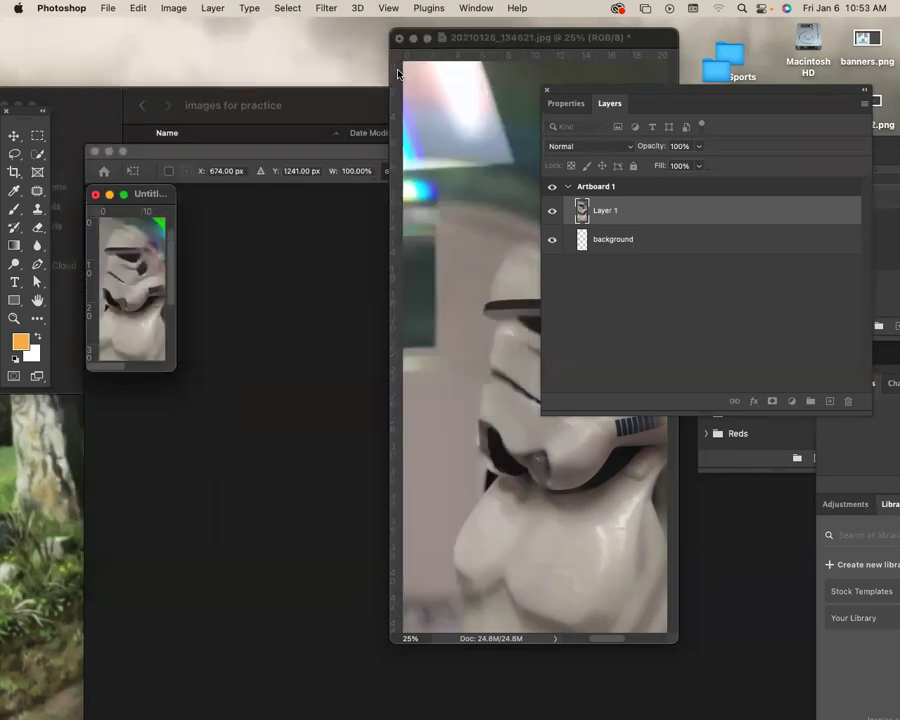
{"action": "left_click_drag", "start_coordinate": [173, 369], "coordinate": [799, 663]}
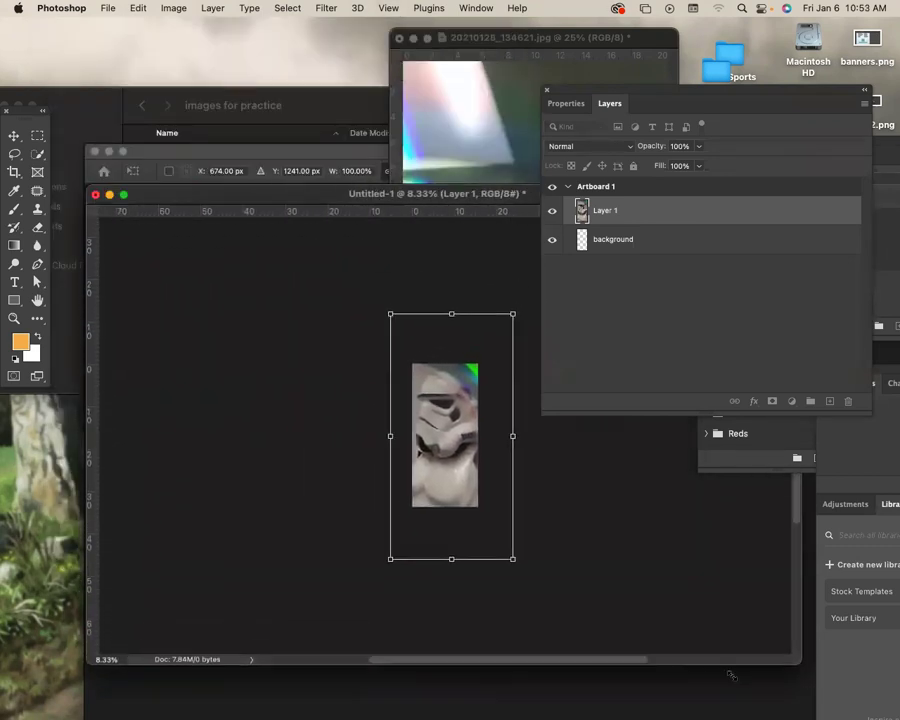
{"action": "left_click_drag", "start_coordinate": [731, 676], "coordinate": [700, 684]}
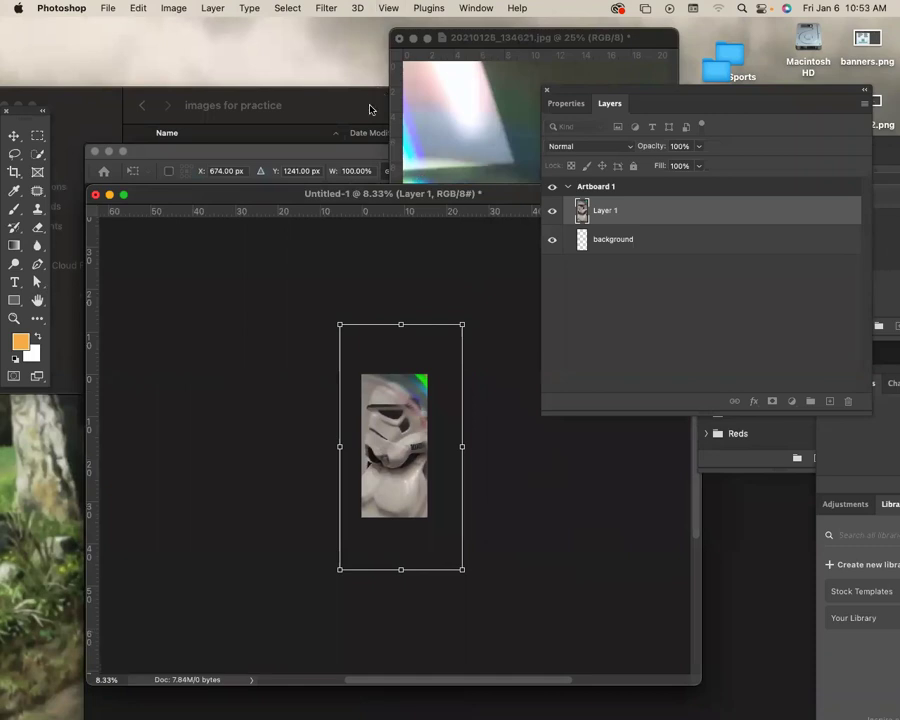
{"action": "left_click_drag", "start_coordinate": [299, 190], "coordinate": [243, 33]}
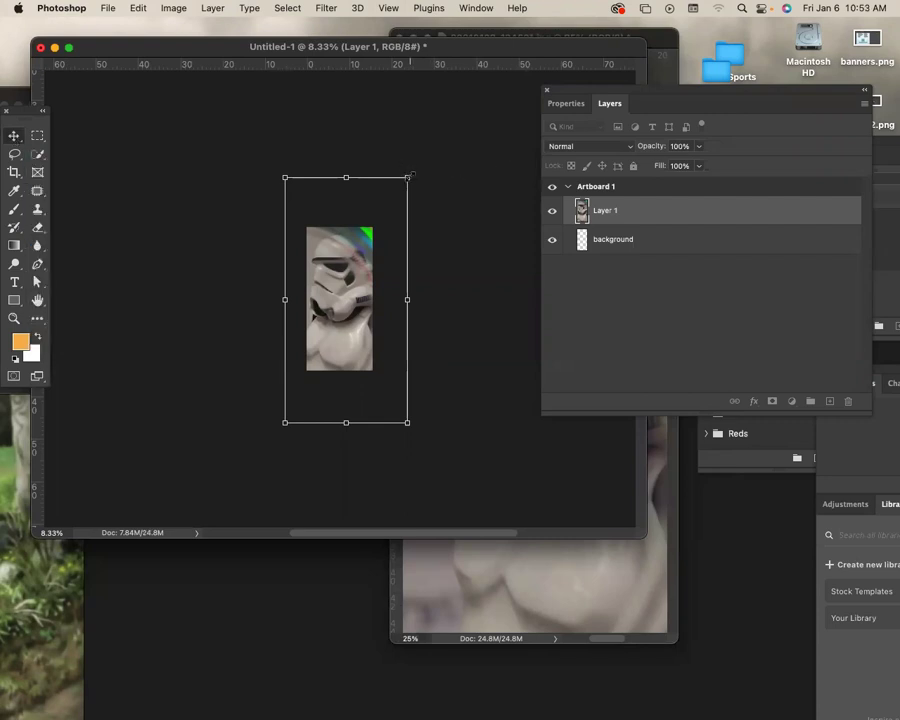
Scale the stormtrooper photo down from its corners and centre it within the artboard.
{"action": "left_click_drag", "start_coordinate": [409, 176], "coordinate": [386, 219]}
{"action": "left_click_drag", "start_coordinate": [358, 284], "coordinate": [352, 284]}
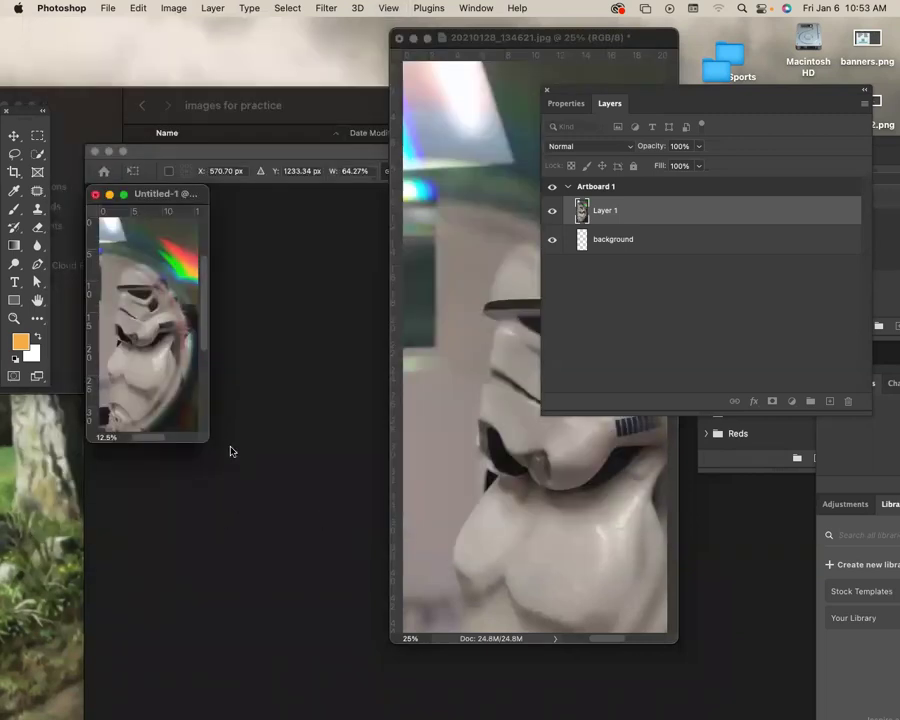
{"action": "left_click_drag", "start_coordinate": [203, 438], "coordinate": [518, 656]}
{"action": "left_click_drag", "start_coordinate": [406, 194], "coordinate": [436, 88]}
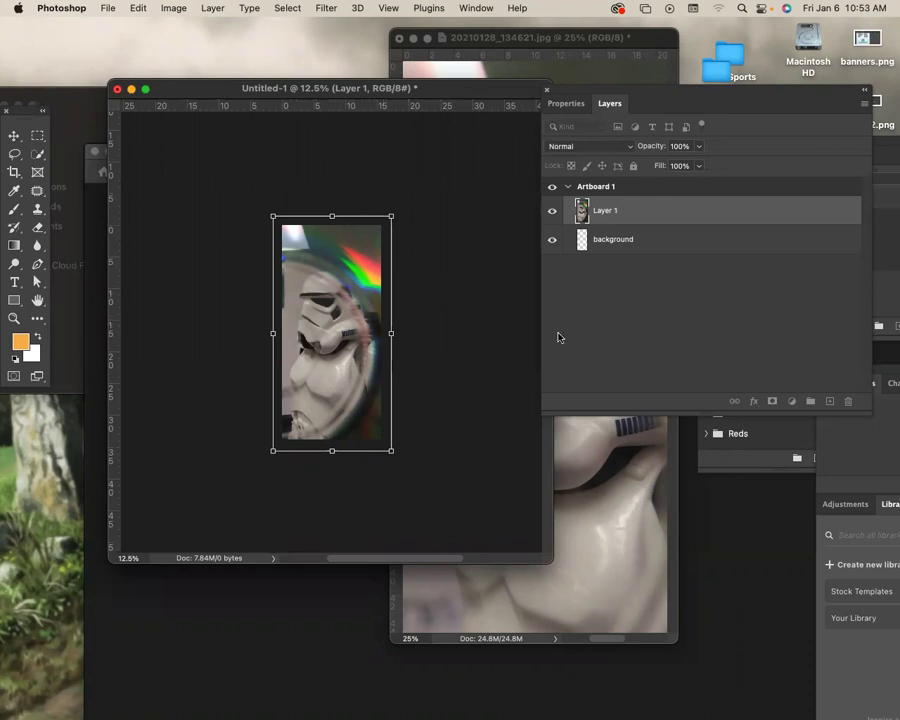
{"action": "key", "text": "super+minus"}
{"action": "left_click_drag", "start_coordinate": [178, 331], "coordinate": [506, 714]}
{"action": "left_click_drag", "start_coordinate": [342, 403], "coordinate": [481, 292]}
{"action": "left_click_drag", "start_coordinate": [410, 194], "coordinate": [386, 28]}
{"action": "left_click_drag", "start_coordinate": [326, 218], "coordinate": [296, 223]}
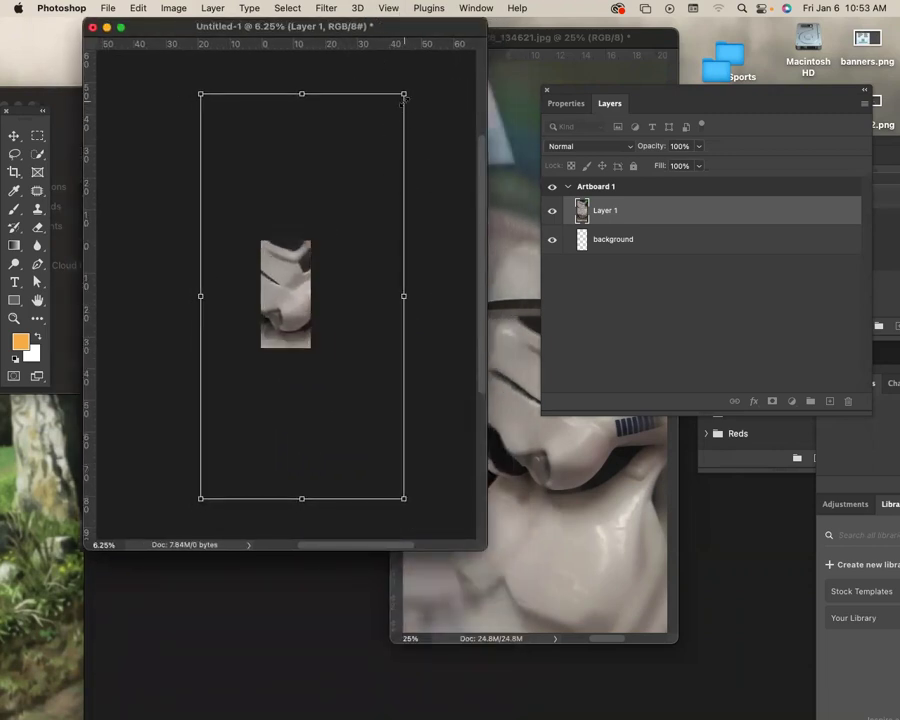
{"action": "left_click_drag", "start_coordinate": [402, 93], "coordinate": [310, 218]}
{"action": "left_click_drag", "start_coordinate": [292, 275], "coordinate": [280, 294]}
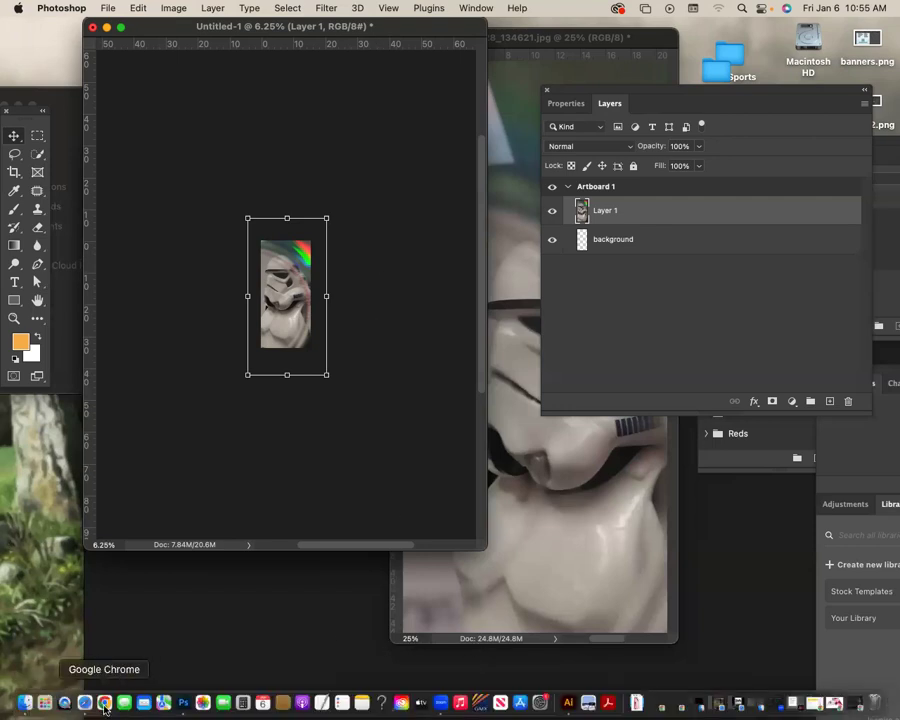
{"action": "left_click", "coordinate": [114, 700]}
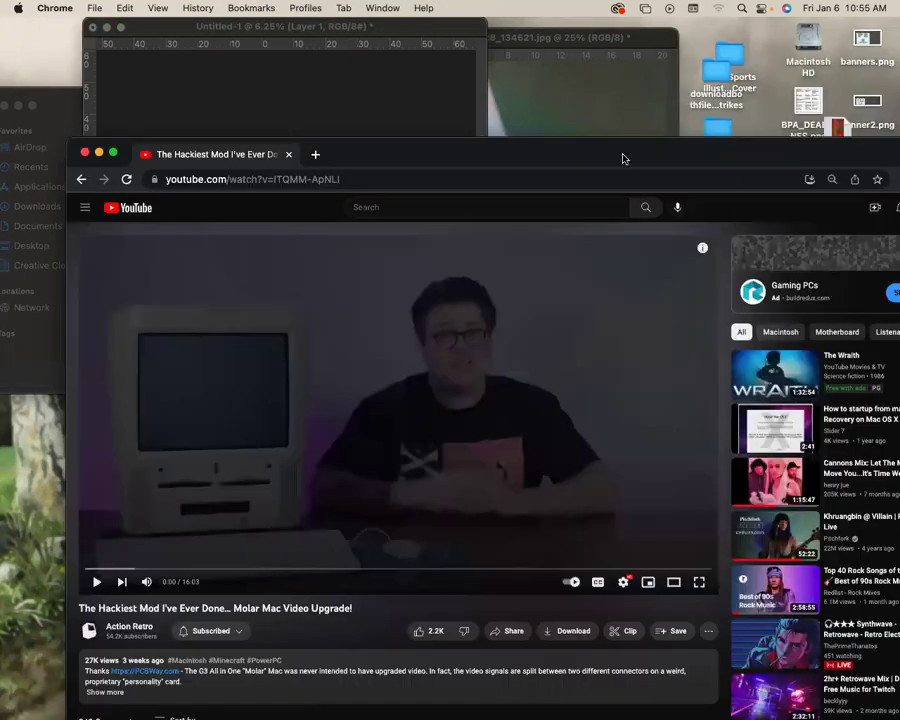
Open a new Chrome window and search Google for 'brands of the world'.
{"action": "key", "text": "super+n"}
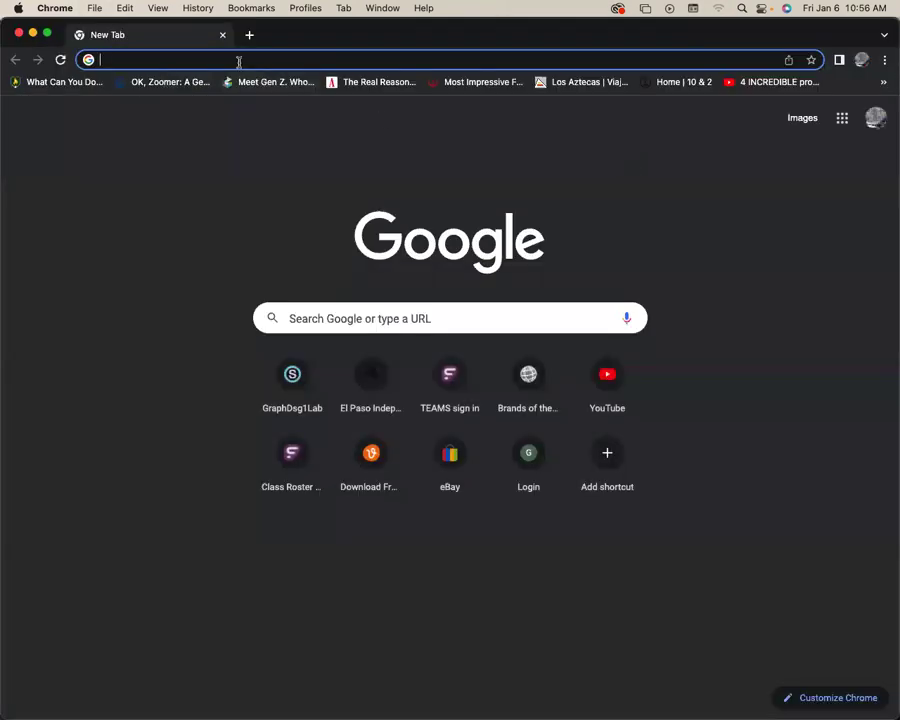
{"action": "right_click", "coordinate": [238, 61]}
{"action": "key", "text": "Down"}
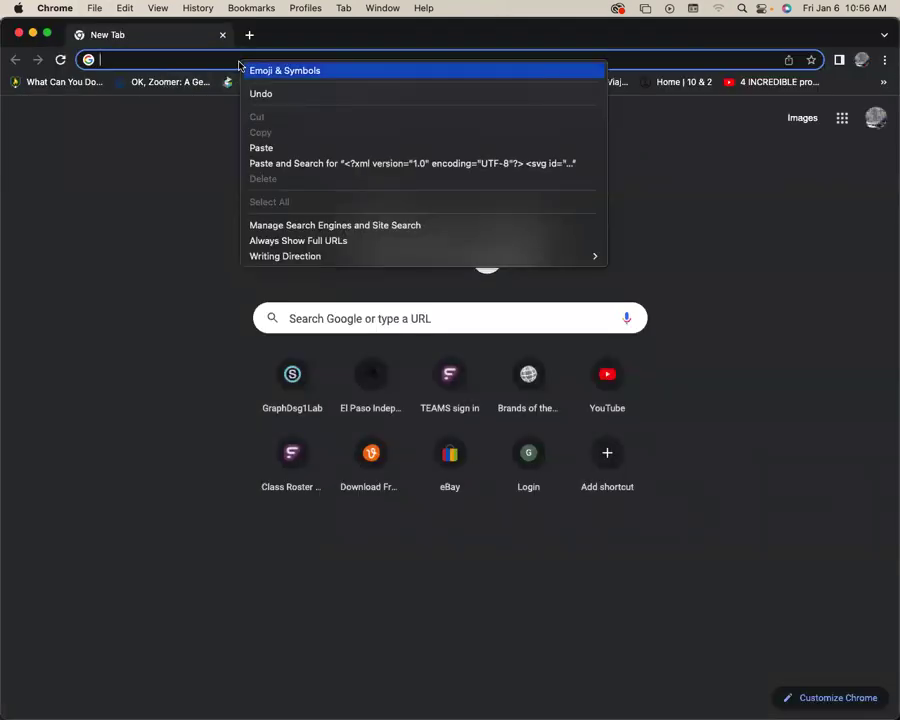
{"action": "left_click", "coordinate": [207, 60]}
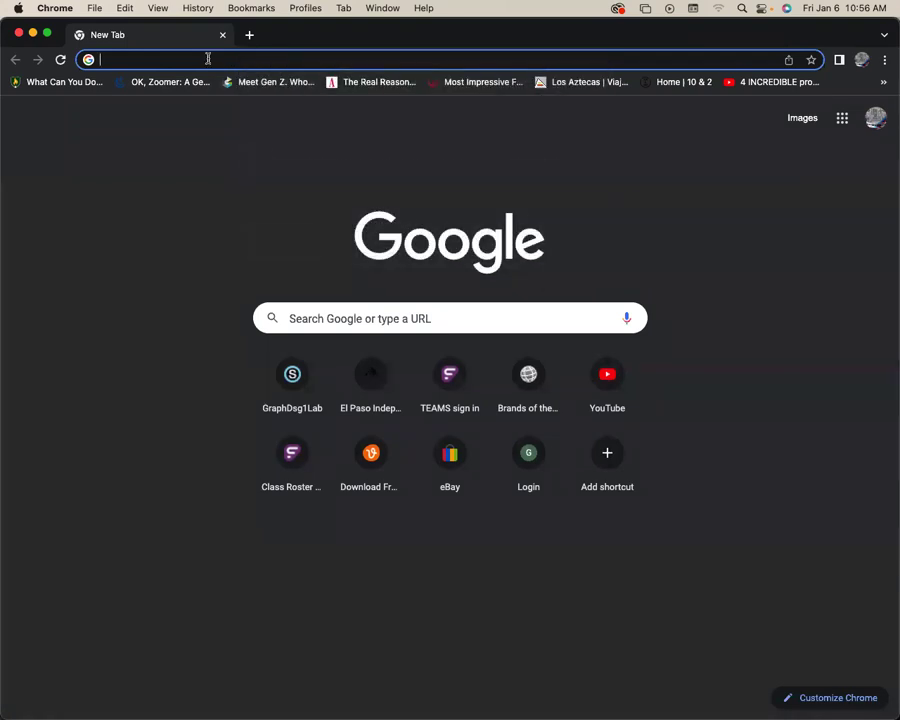
{"action": "left_click", "coordinate": [208, 62]}
{"action": "type", "text": "bra"}
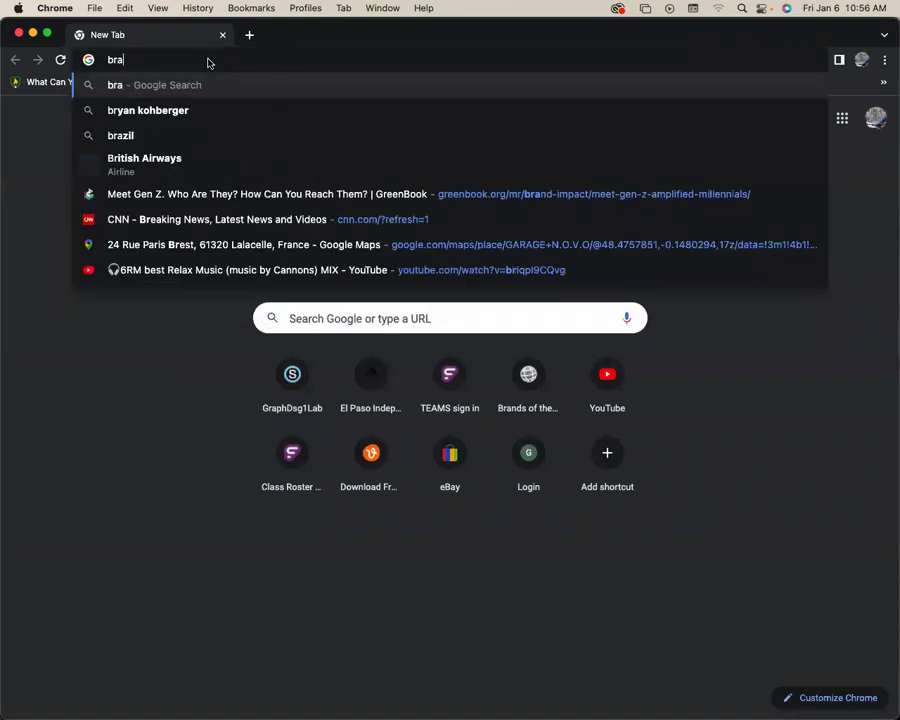
{"action": "type", "text": "nds "}
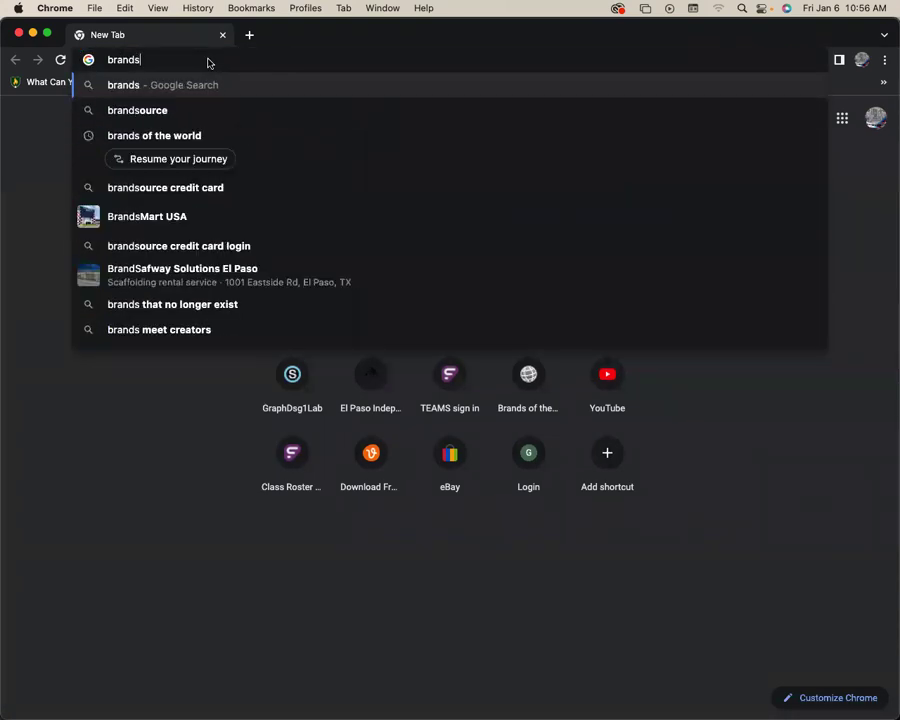
{"action": "type", "text": "of th"}
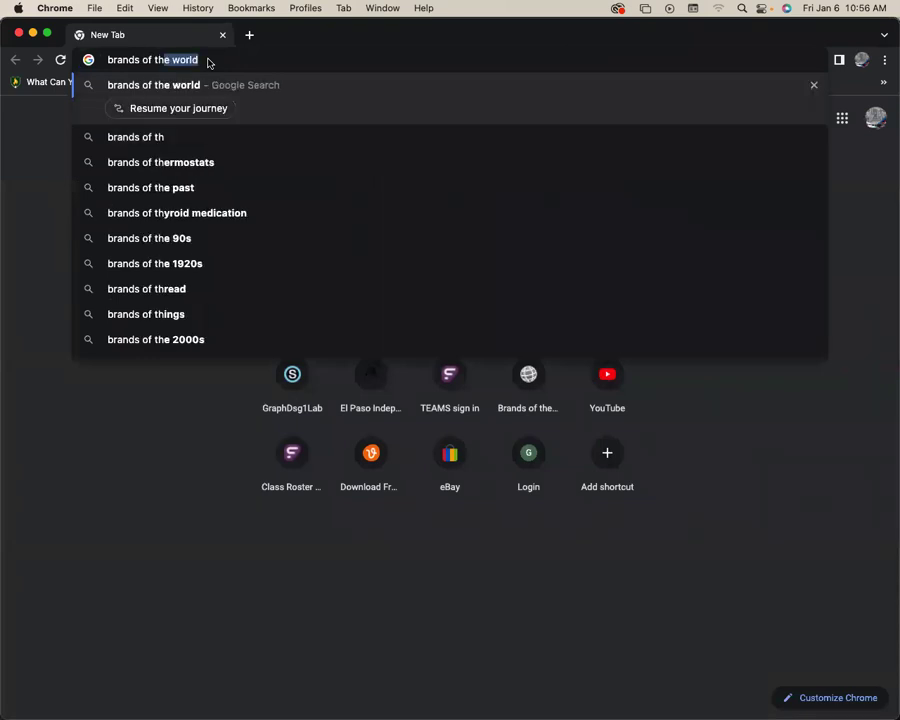
{"action": "type", "text": "e"}
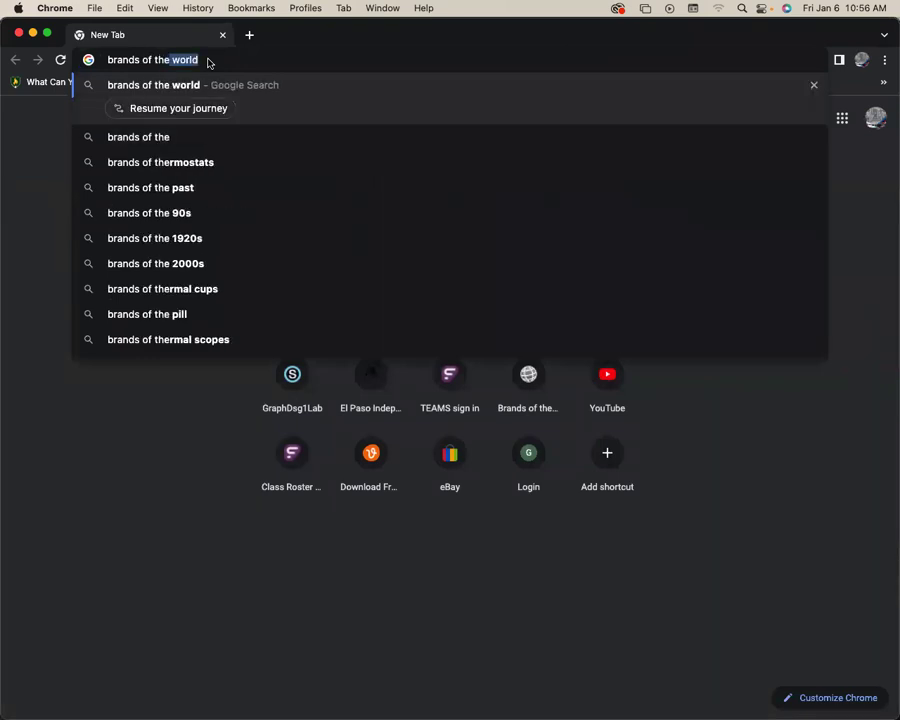
{"action": "key", "text": "Return"}
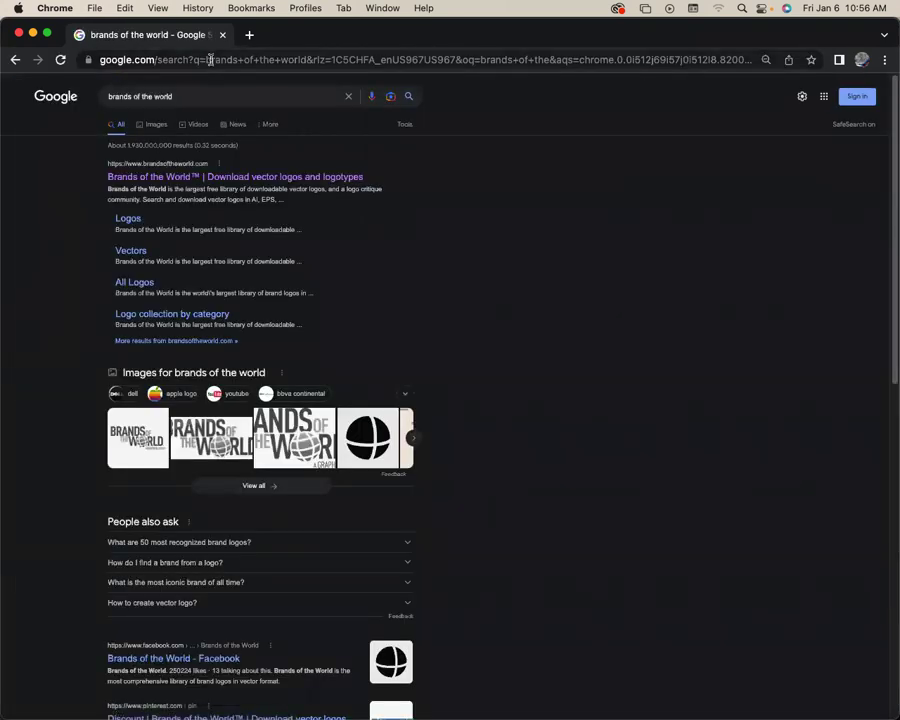
Open brandsoftheworld.com from the results and scroll through its logo grid.
{"action": "left_click", "coordinate": [264, 178]}
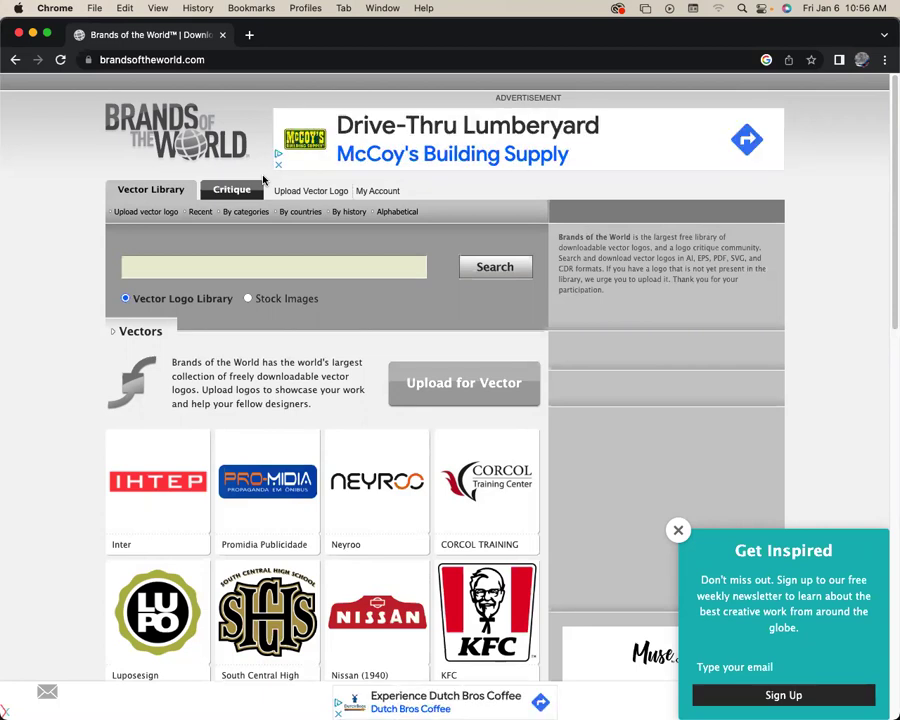
{"action": "left_click_drag", "start_coordinate": [222, 24], "coordinate": [320, 66]}
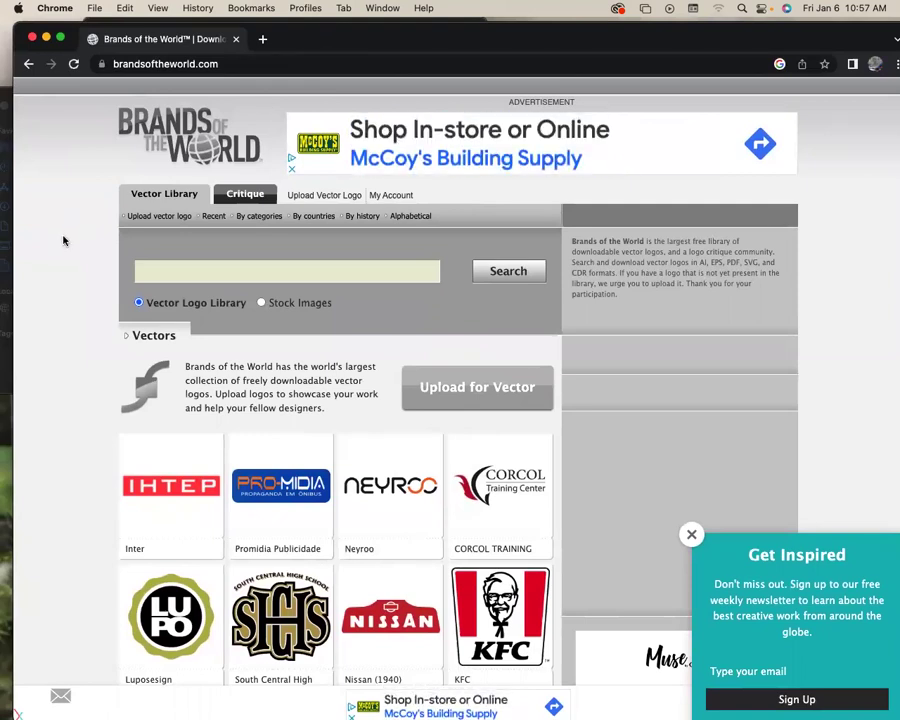
{"action": "scroll", "coordinate": [63, 240], "scroll_direction": "down", "scroll_amount": 3}
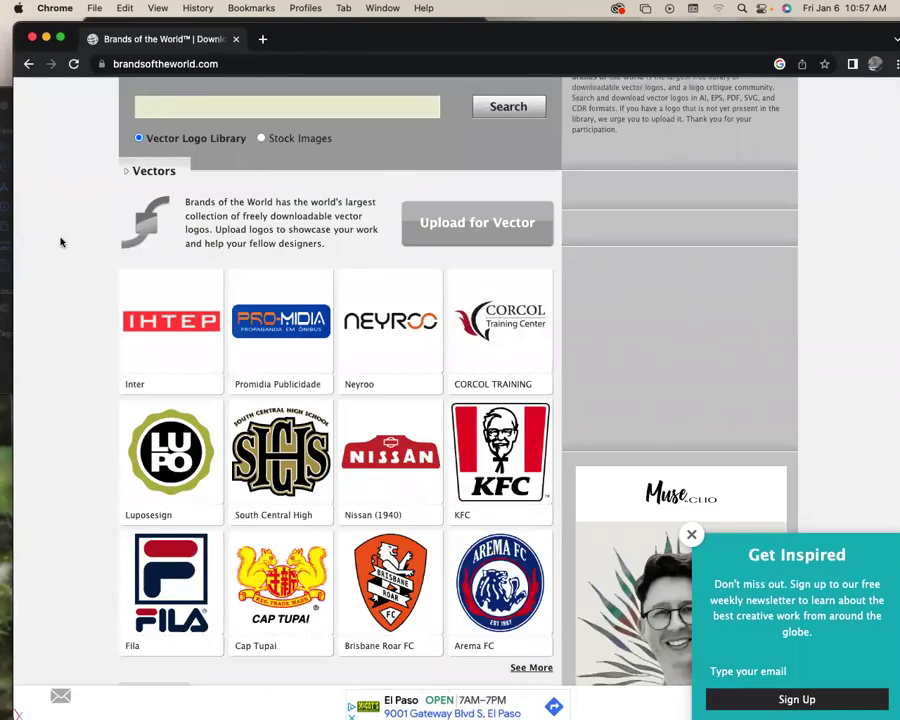
{"action": "scroll", "coordinate": [62, 241], "scroll_direction": "down", "scroll_amount": 2}
{"action": "scroll", "coordinate": [61, 242], "scroll_direction": "down", "scroll_amount": 5}
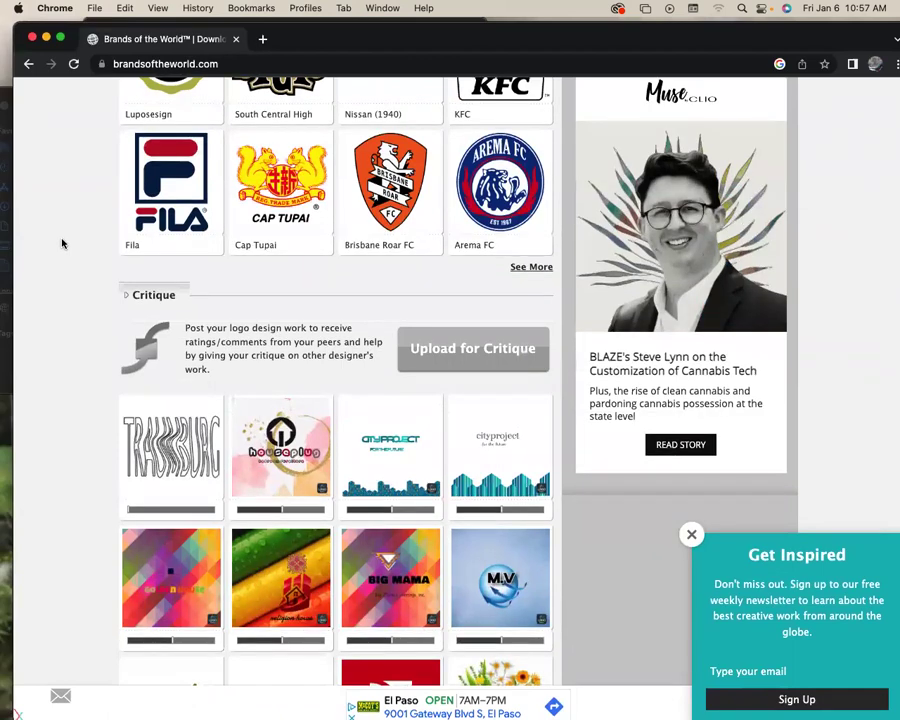
{"action": "scroll", "coordinate": [61, 242], "scroll_direction": "up", "scroll_amount": 4}
{"action": "scroll", "coordinate": [63, 243], "scroll_direction": "up", "scroll_amount": 1}
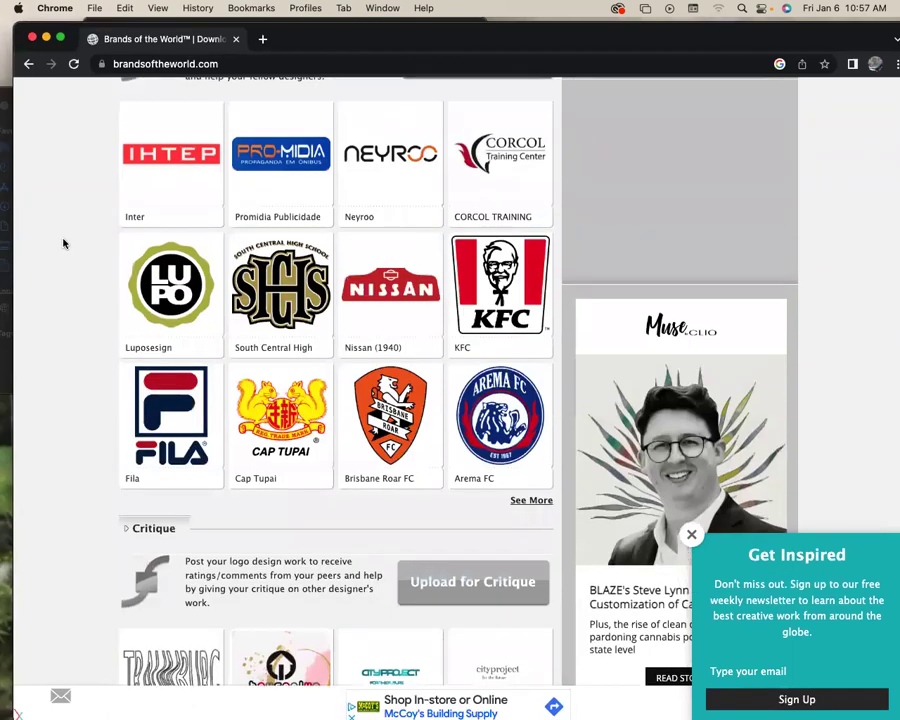
{"action": "scroll", "coordinate": [63, 243], "scroll_direction": "up", "scroll_amount": 4}
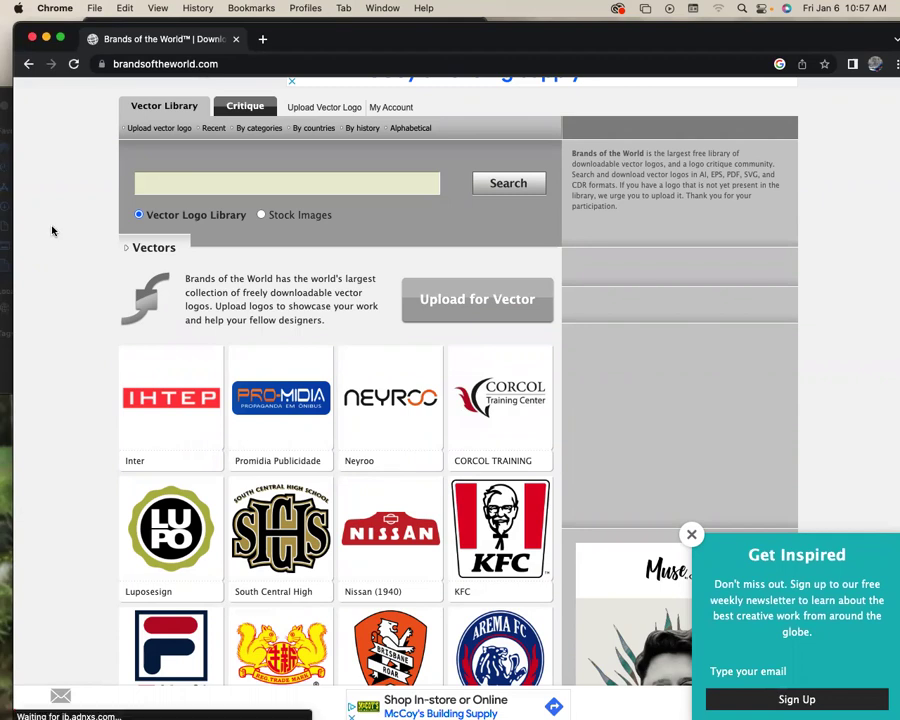
Search the logo library for 'star wars logo' and scroll through the matching logos.
{"action": "left_click", "coordinate": [204, 182]}
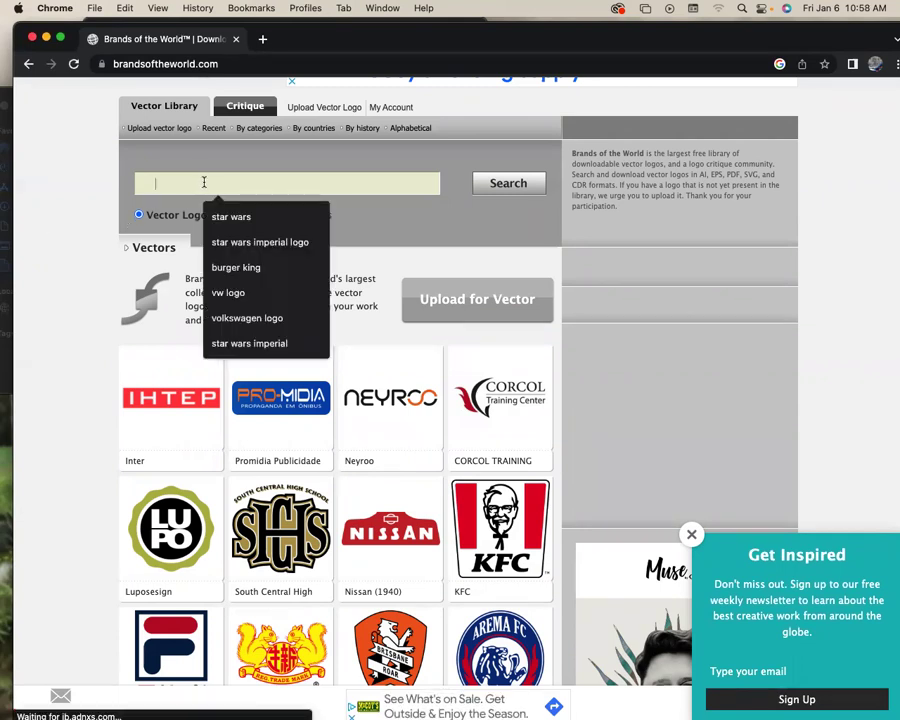
{"action": "type", "text": "star wars ;opq"}
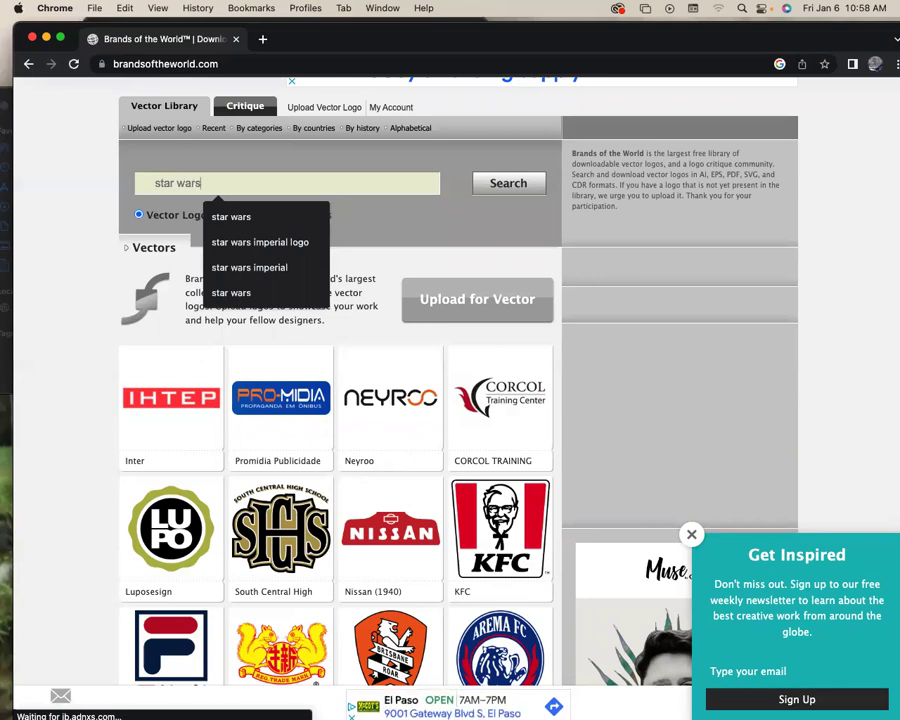
{"action": "key", "text": "BackSpace"}
{"action": "key", "text": "BackSpace"}
{"action": "key", "text": "BackSpace"}
{"action": "key", "text": "BackSpace"}
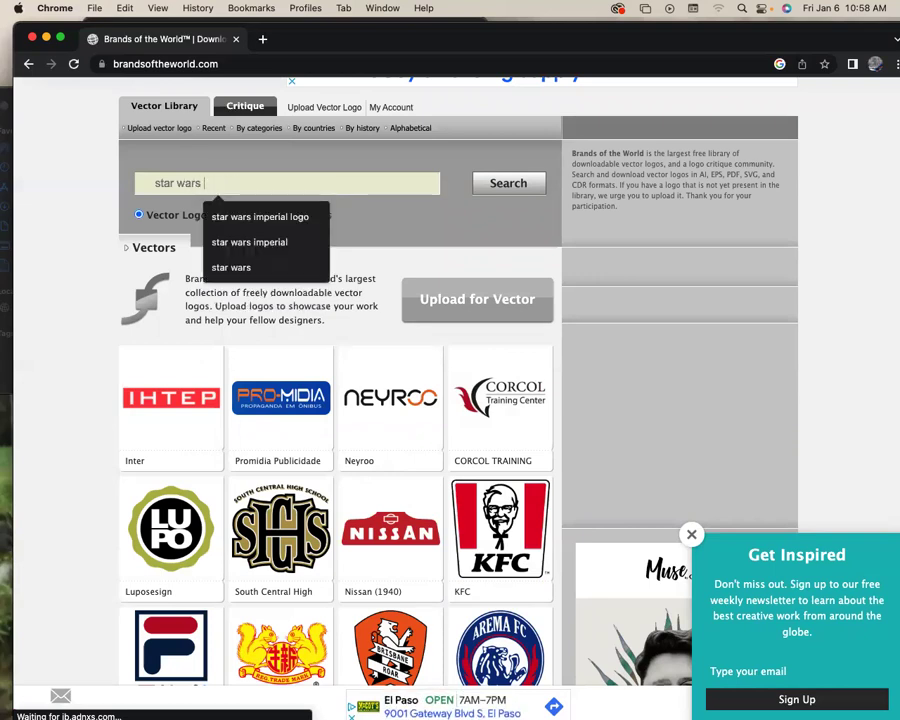
{"action": "type", "text": "logo"}
{"action": "key", "text": "Return"}
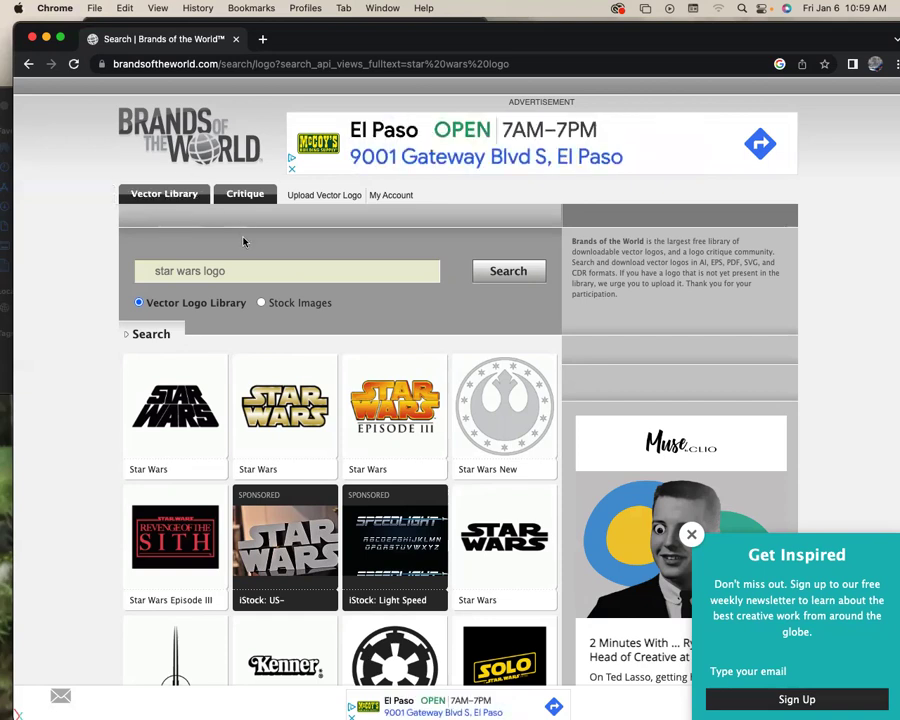
{"action": "scroll", "coordinate": [243, 245], "scroll_direction": "down", "scroll_amount": 1}
{"action": "scroll", "coordinate": [243, 245], "scroll_direction": "down", "scroll_amount": 1}
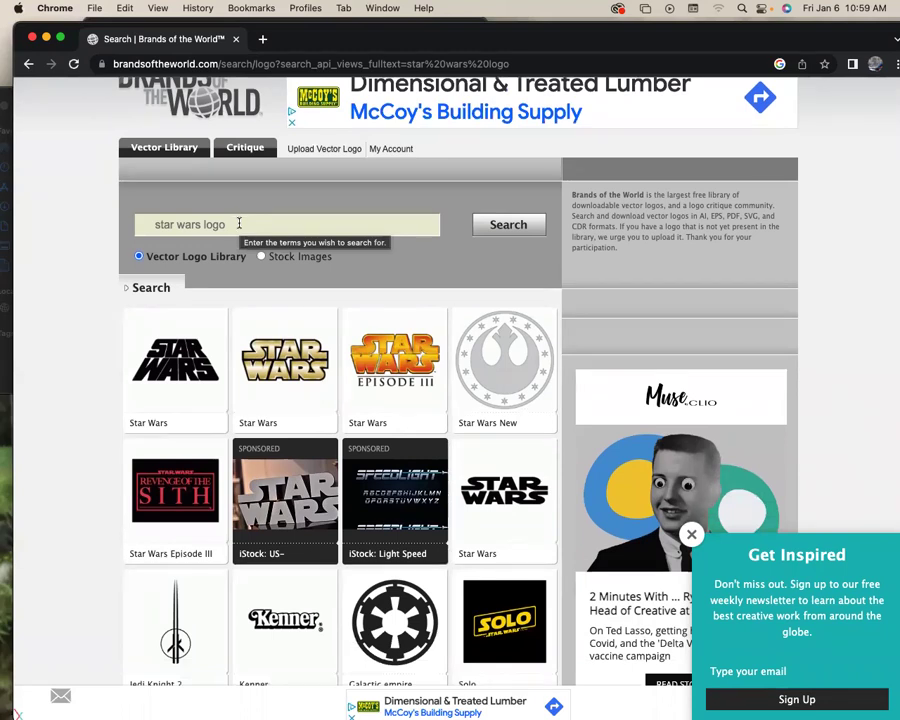
{"action": "left_click", "coordinate": [237, 224]}
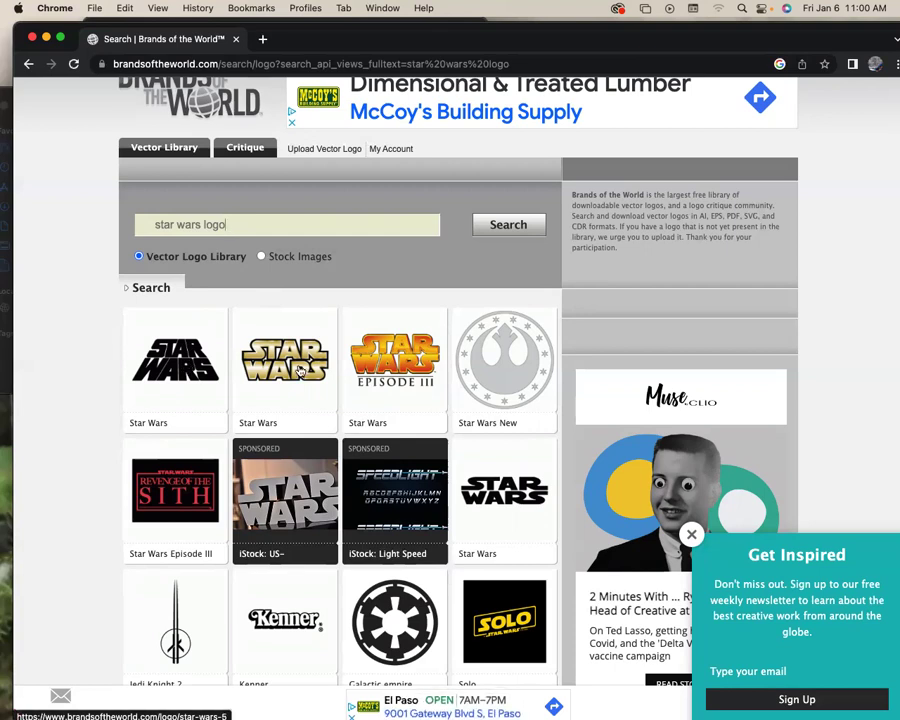
{"action": "scroll", "coordinate": [300, 372], "scroll_direction": "down", "scroll_amount": 2}
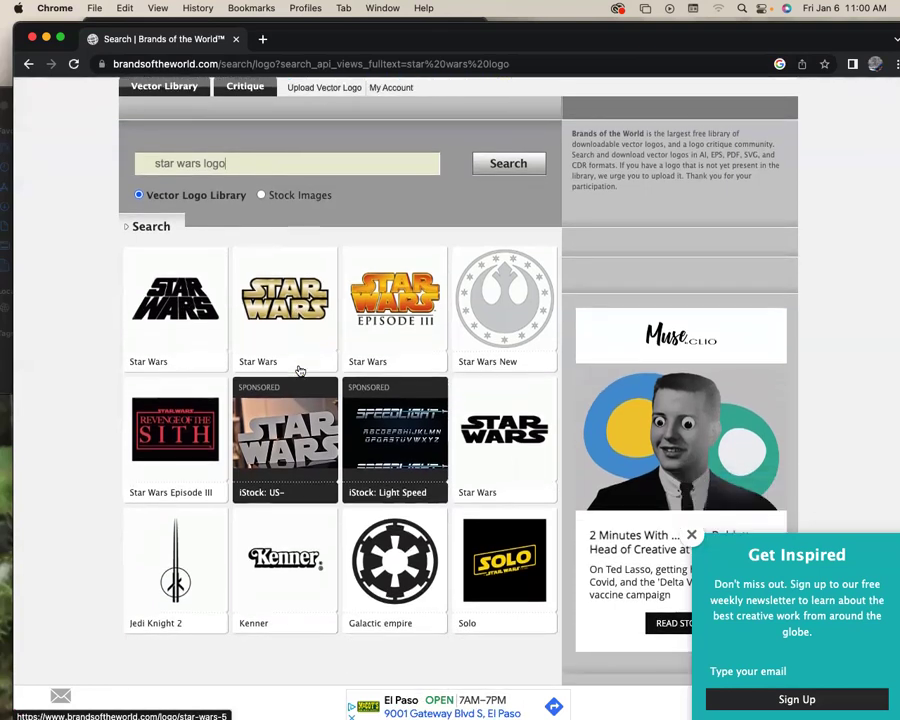
Accept the terms and download the gold Star Wars logo as Star_Wars (2).eps.
{"action": "left_click", "coordinate": [295, 306]}
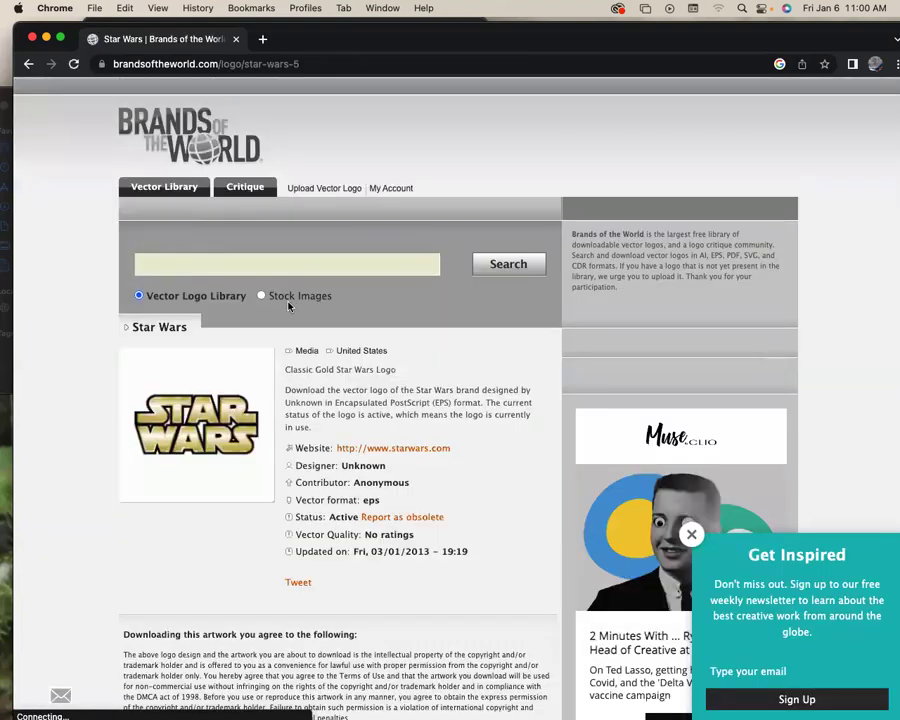
{"action": "scroll", "coordinate": [415, 398], "scroll_direction": "down", "scroll_amount": 1}
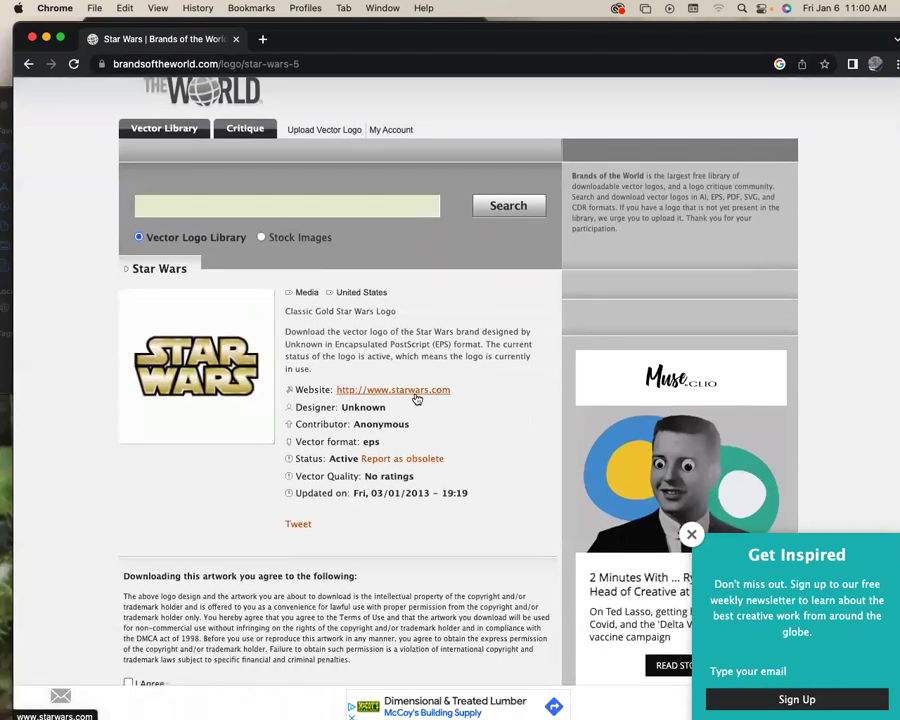
{"action": "scroll", "coordinate": [288, 352], "scroll_direction": "down", "scroll_amount": 2}
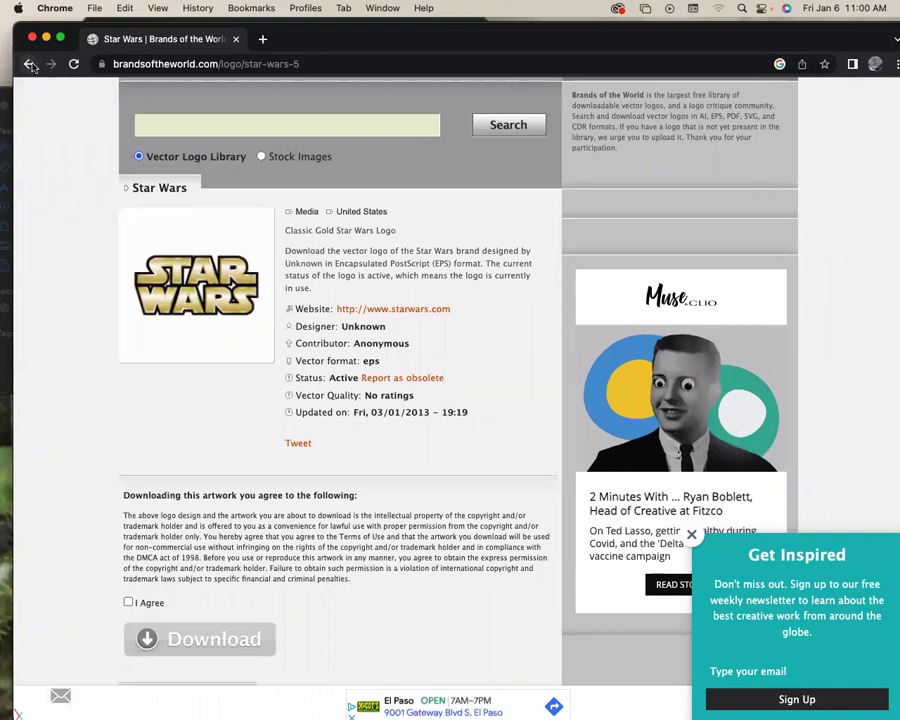
{"action": "scroll", "coordinate": [388, 382], "scroll_direction": "down", "scroll_amount": 1}
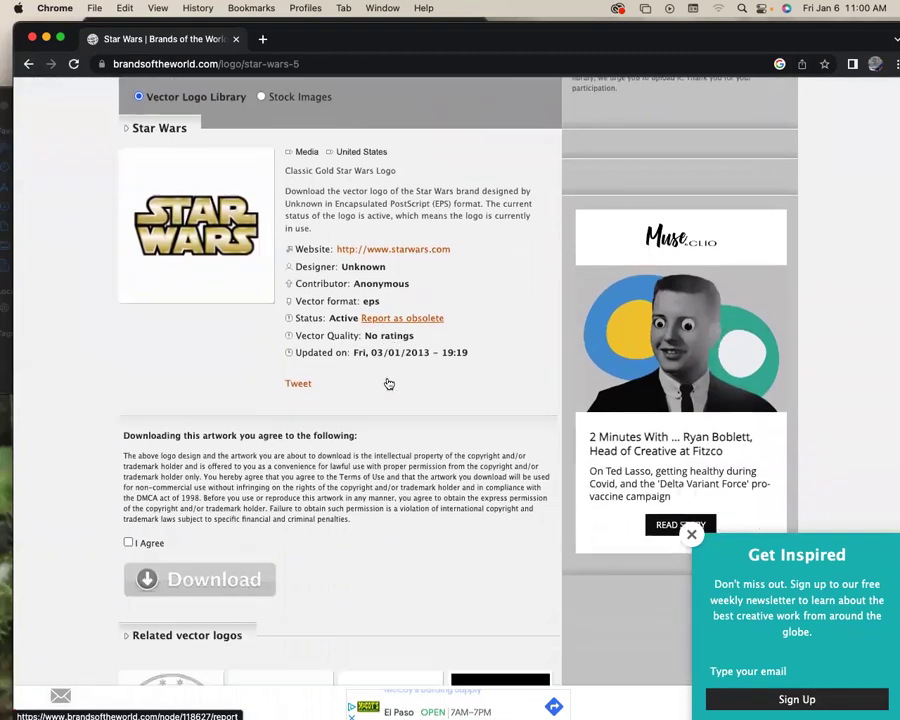
{"action": "scroll", "coordinate": [234, 500], "scroll_direction": "down", "scroll_amount": 5}
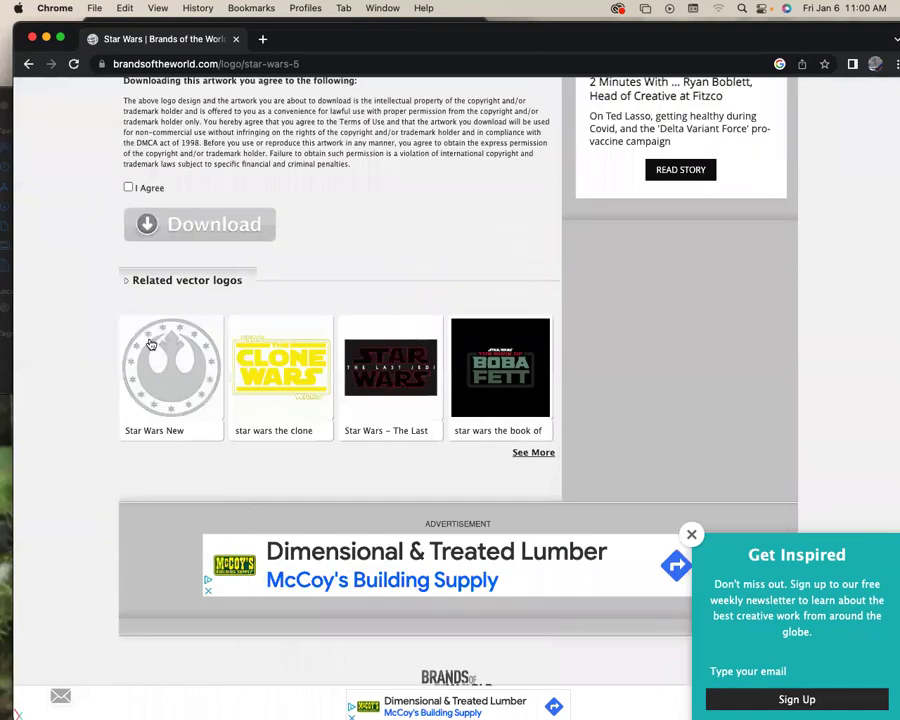
{"action": "left_click", "coordinate": [128, 187]}
{"action": "left_click", "coordinate": [235, 221]}
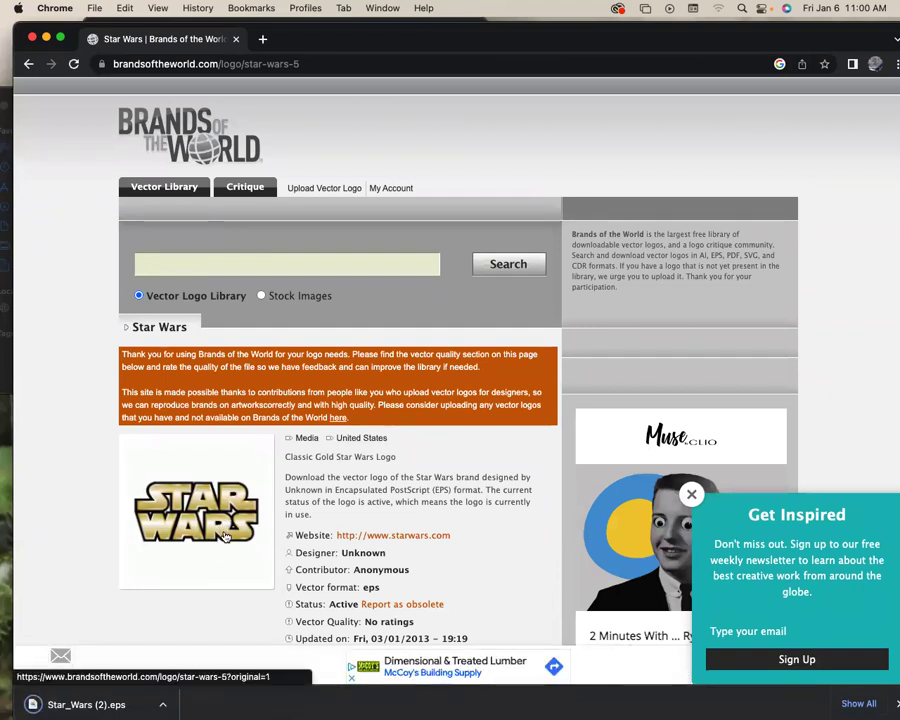
{"action": "left_click", "coordinate": [26, 64]}
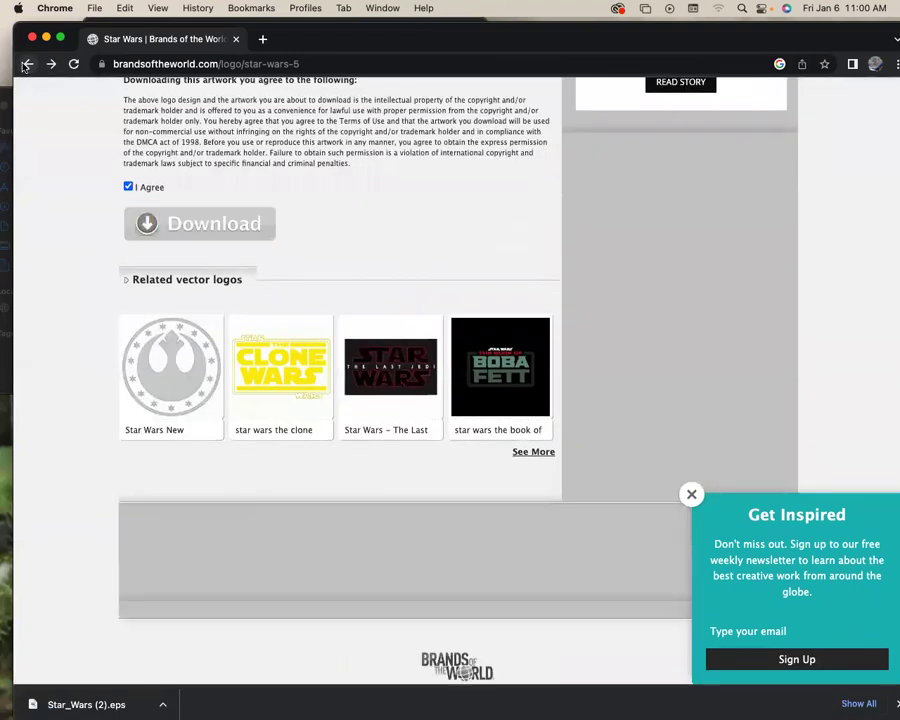
{"action": "left_click", "coordinate": [27, 64]}
Back on the 'star wars logo' results, browse other logos like Galactic empire and Solo.
{"action": "left_click", "coordinate": [29, 66]}
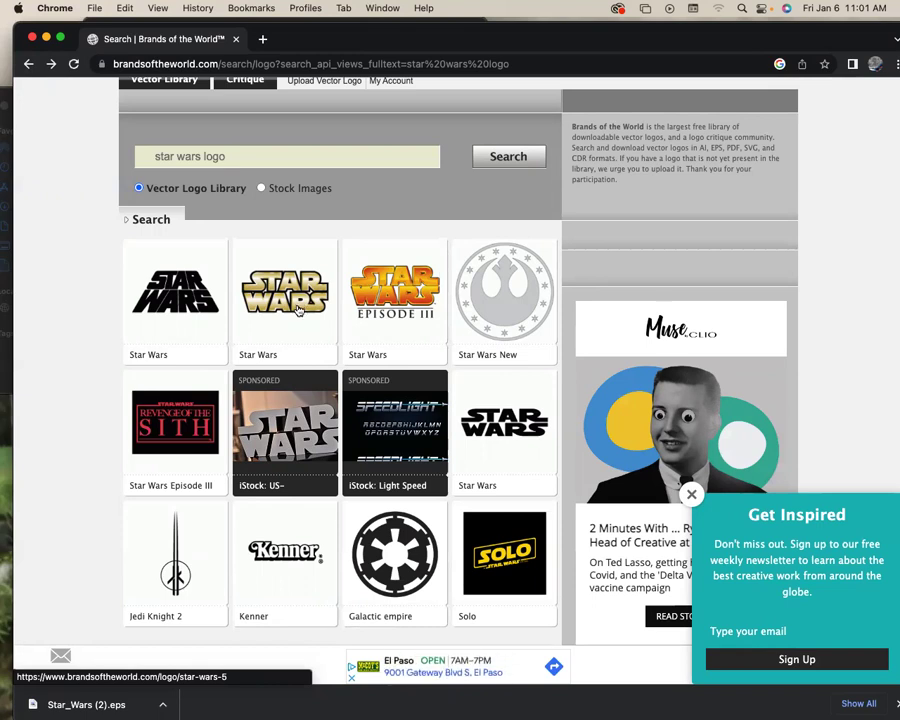
{"action": "left_click", "coordinate": [297, 311]}
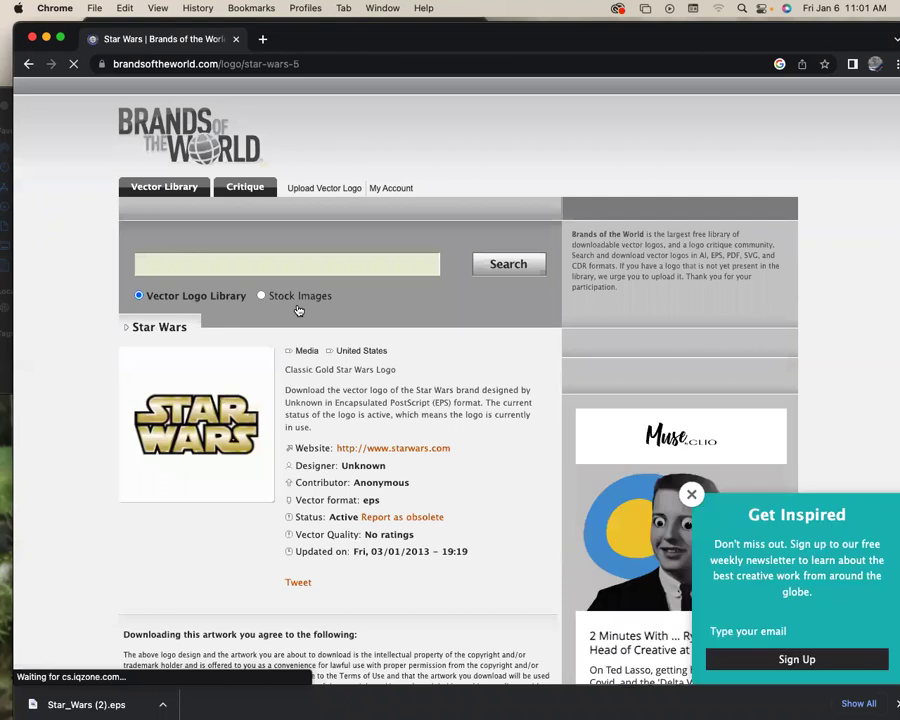
{"action": "left_click", "coordinate": [29, 64]}
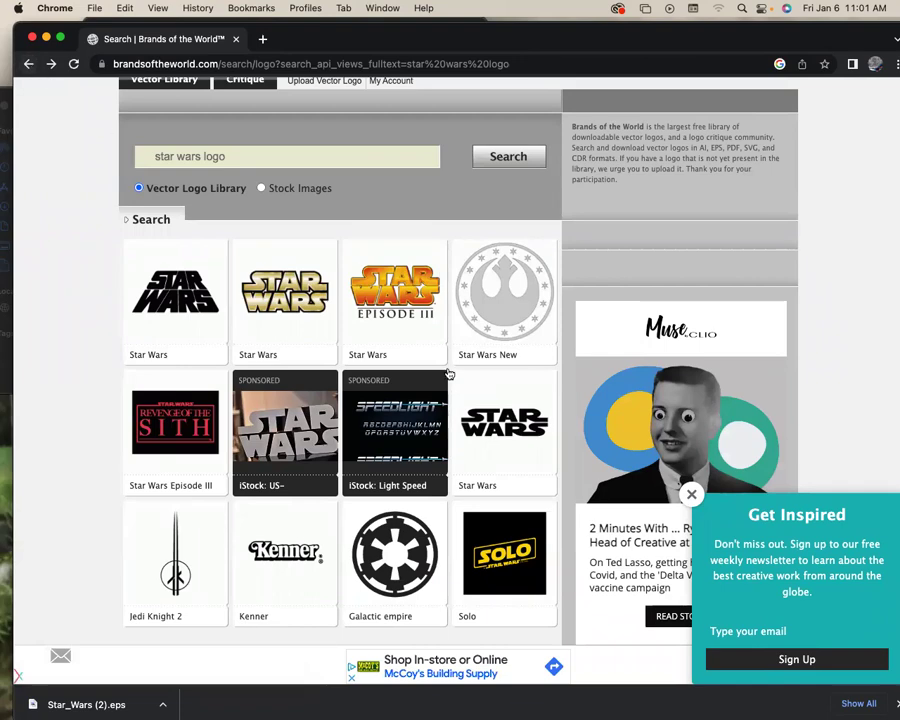
{"action": "scroll", "coordinate": [449, 374], "scroll_direction": "down", "scroll_amount": 4}
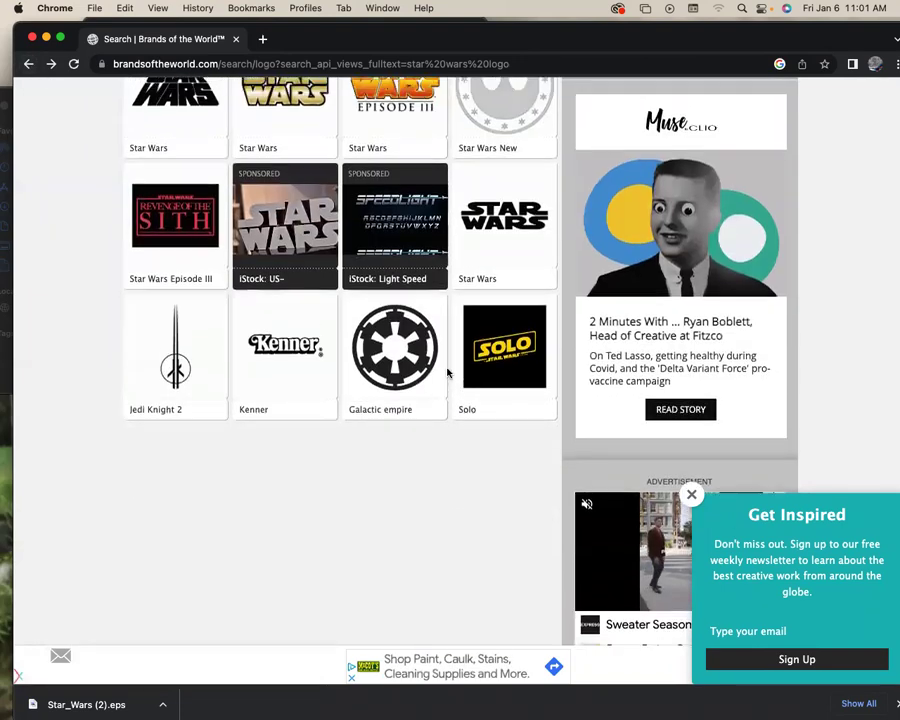
{"action": "scroll", "coordinate": [447, 370], "scroll_direction": "up", "scroll_amount": 5}
{"action": "scroll", "coordinate": [287, 190], "scroll_direction": "down", "scroll_amount": 3}
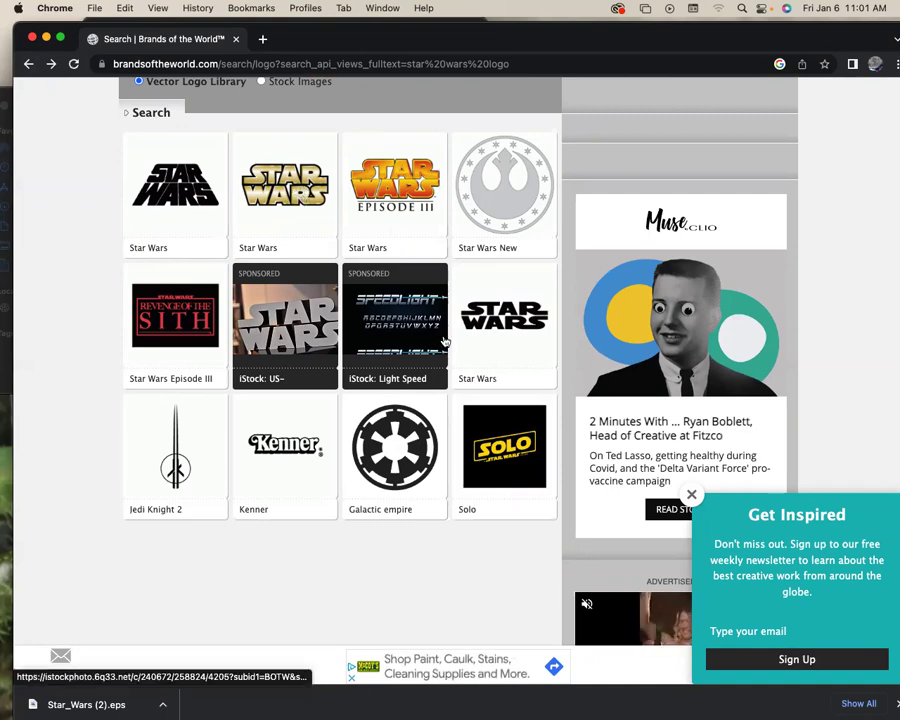
{"action": "scroll", "coordinate": [443, 341], "scroll_direction": "down", "scroll_amount": 4}
{"action": "scroll", "coordinate": [410, 311], "scroll_direction": "up", "scroll_amount": 3}
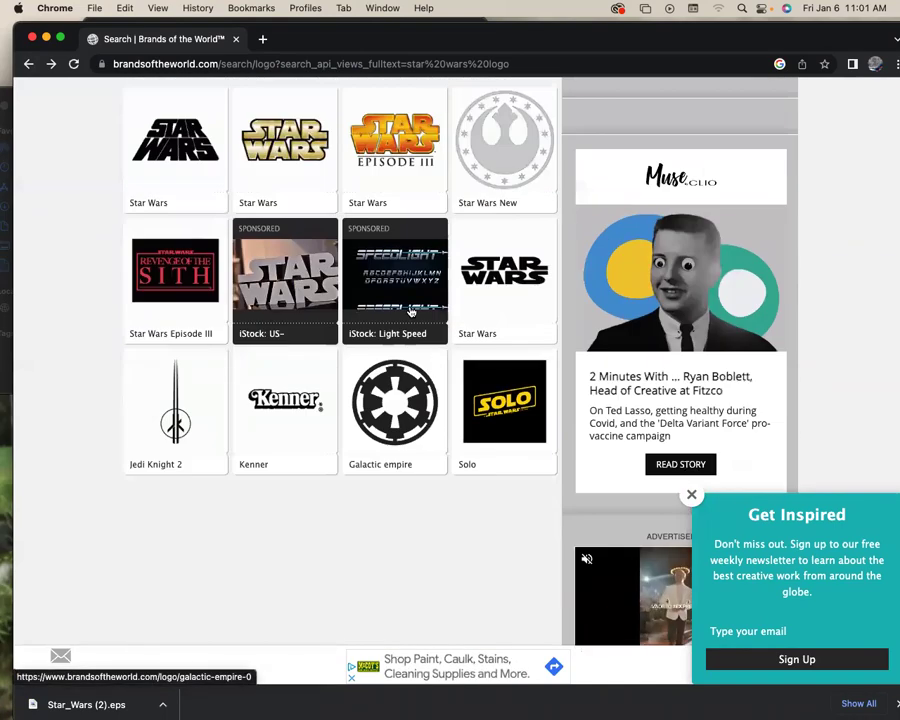
{"action": "scroll", "coordinate": [410, 311], "scroll_direction": "down", "scroll_amount": 5}
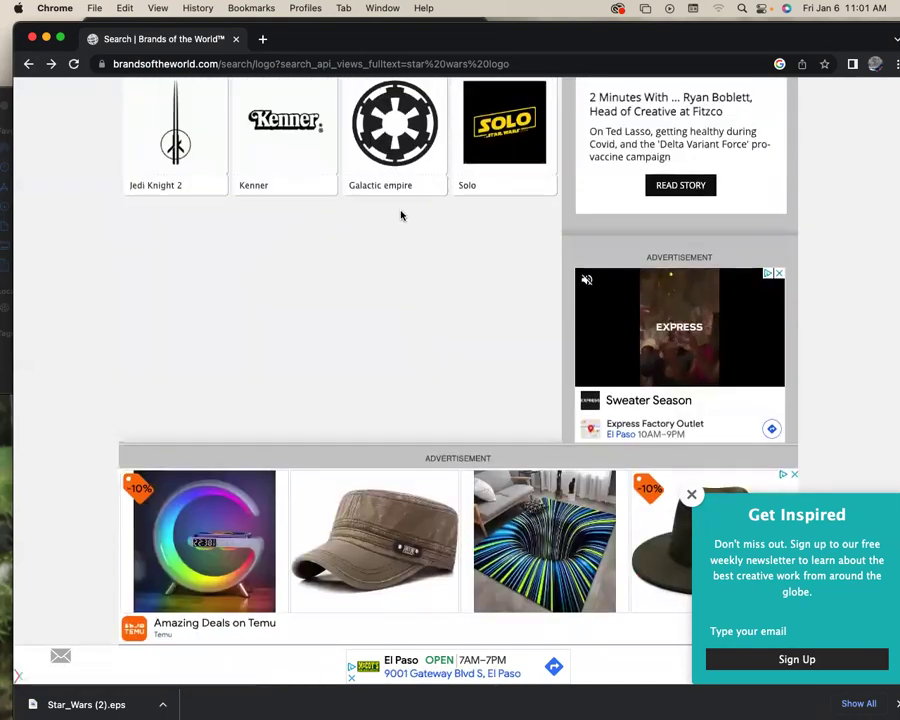
Open the Galactic empire logo page, agree to the terms and request its EPS download.
{"action": "scroll", "coordinate": [401, 215], "scroll_direction": "up", "scroll_amount": 1}
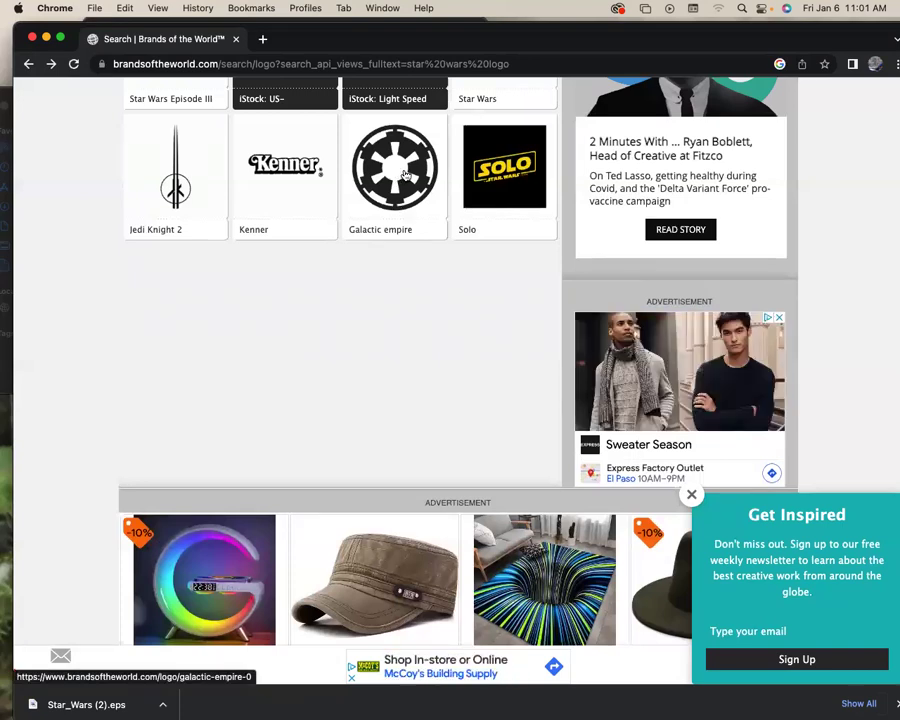
{"action": "left_click", "coordinate": [408, 177]}
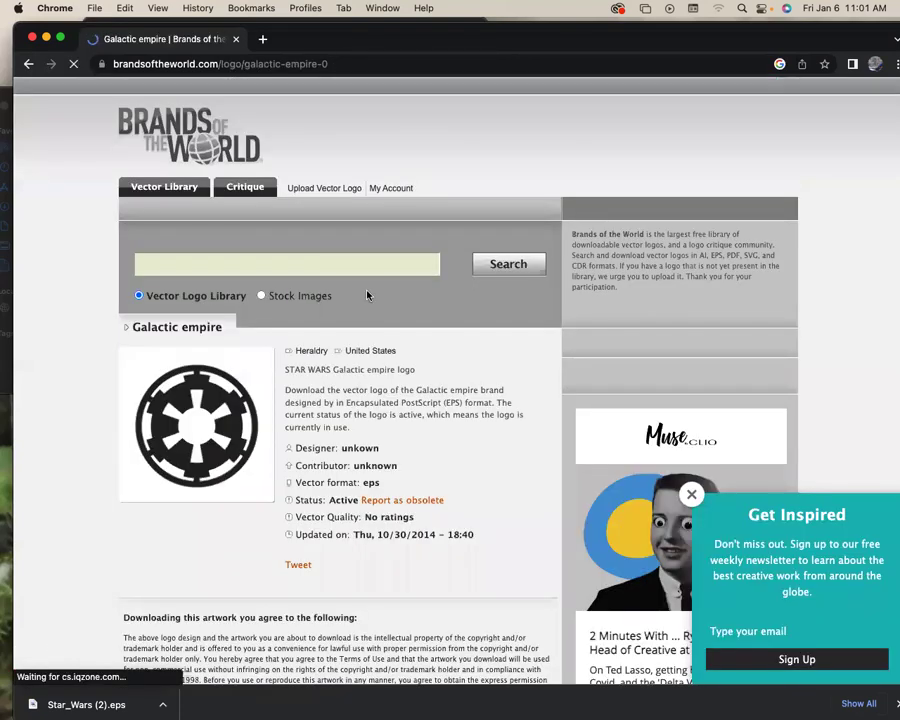
{"action": "scroll", "coordinate": [377, 293], "scroll_direction": "down", "scroll_amount": 4}
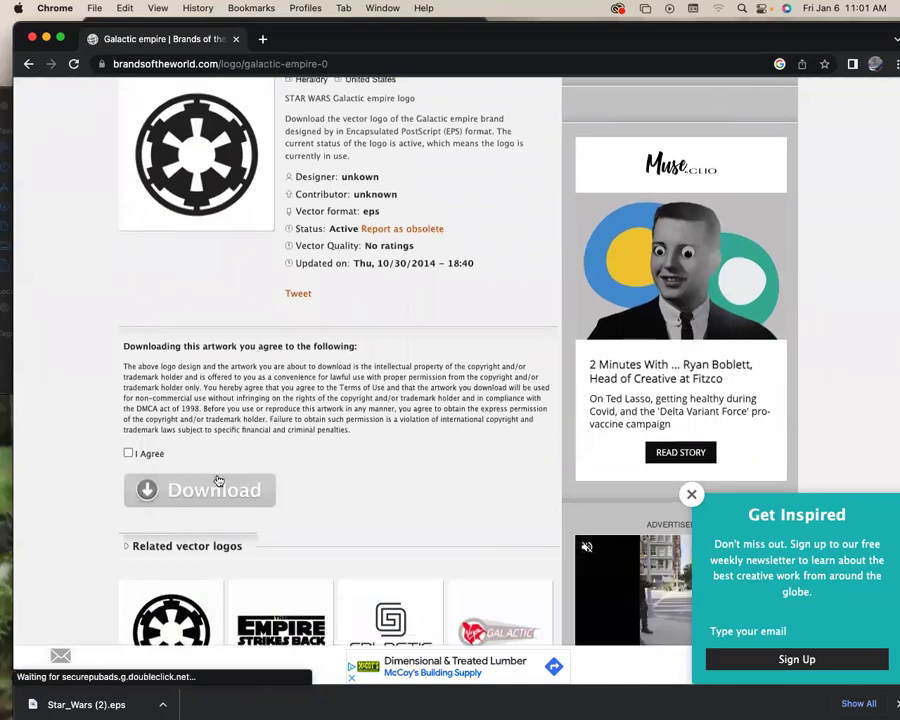
{"action": "left_click", "coordinate": [187, 488]}
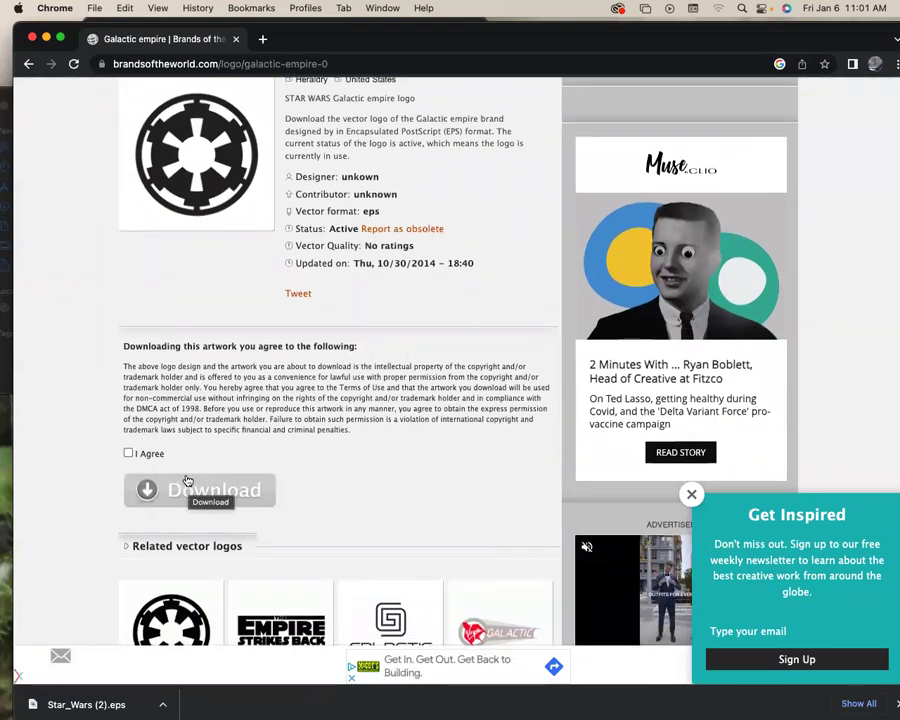
{"action": "left_click", "coordinate": [129, 454]}
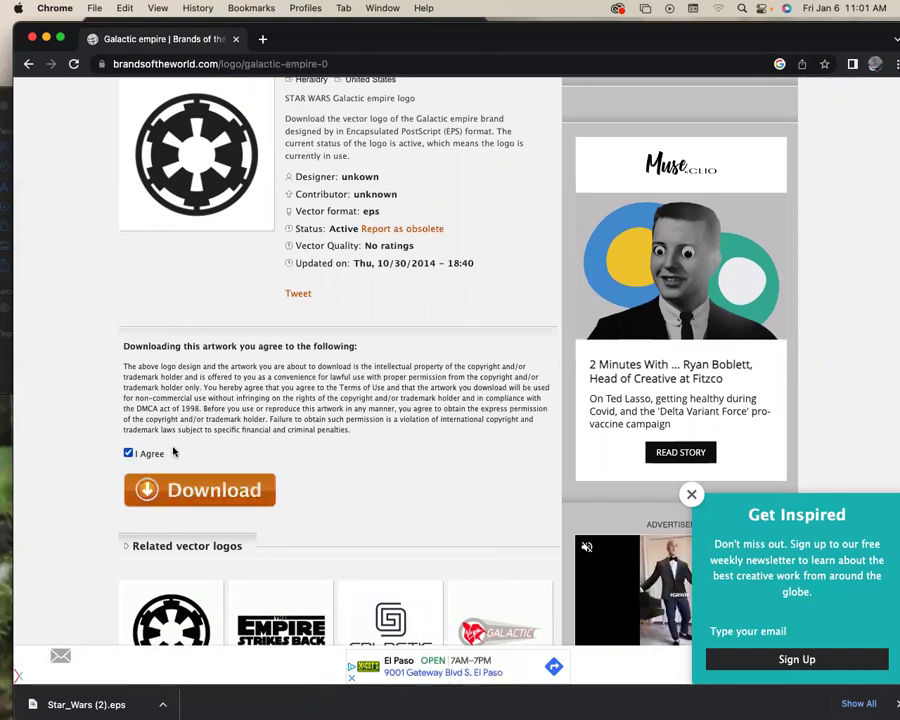
{"action": "left_click", "coordinate": [237, 488]}
Agree to the terms a second time and retry the Galactic empire download.
{"action": "scroll", "coordinate": [312, 471], "scroll_direction": "down", "scroll_amount": 5}
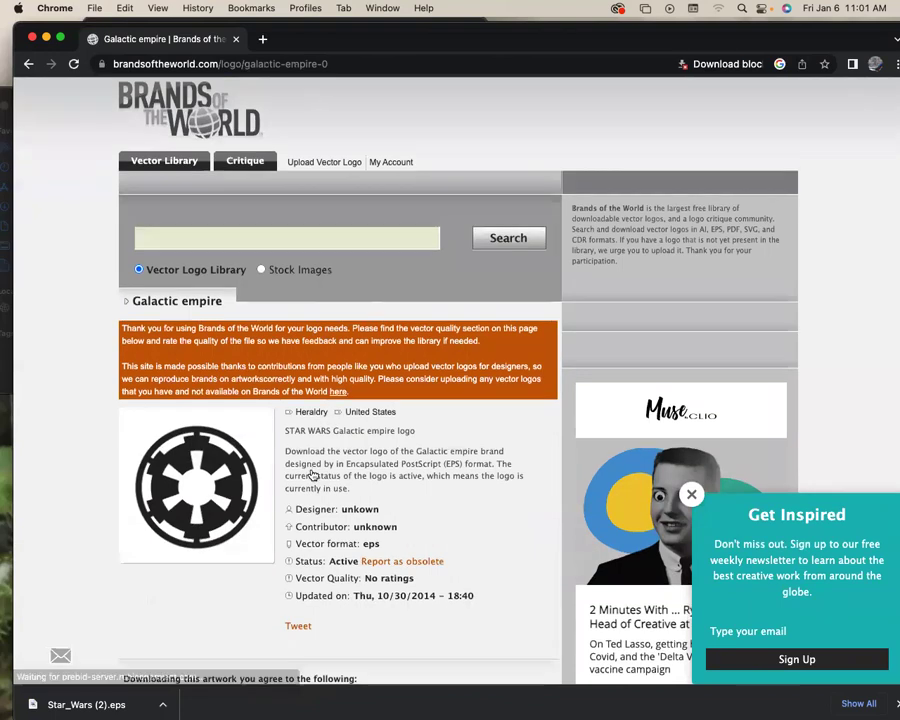
{"action": "scroll", "coordinate": [200, 300], "scroll_direction": "up", "scroll_amount": 2}
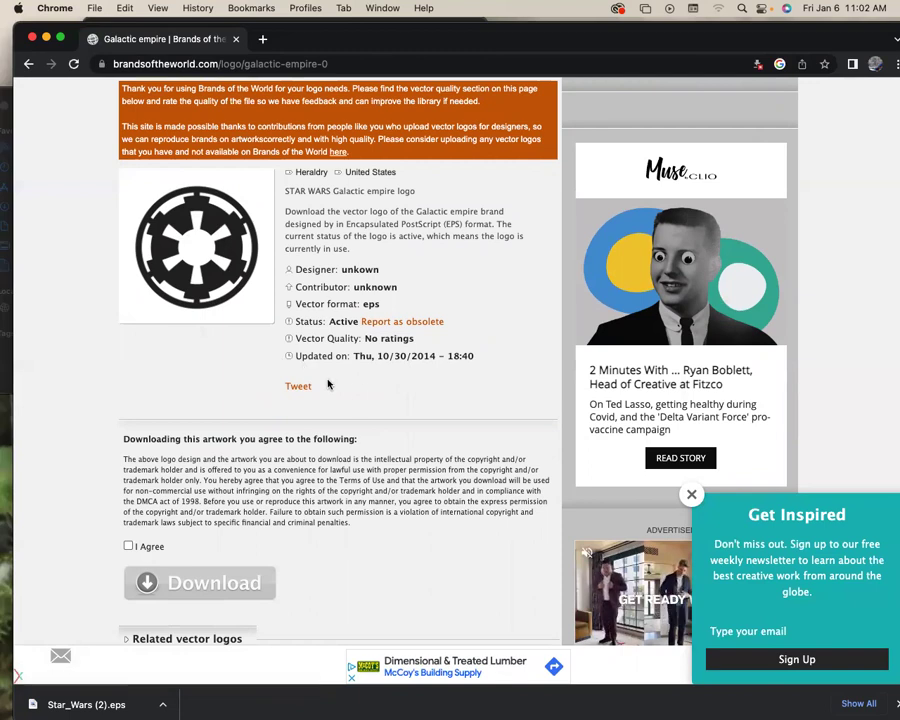
{"action": "scroll", "coordinate": [374, 400], "scroll_direction": "down", "scroll_amount": 1}
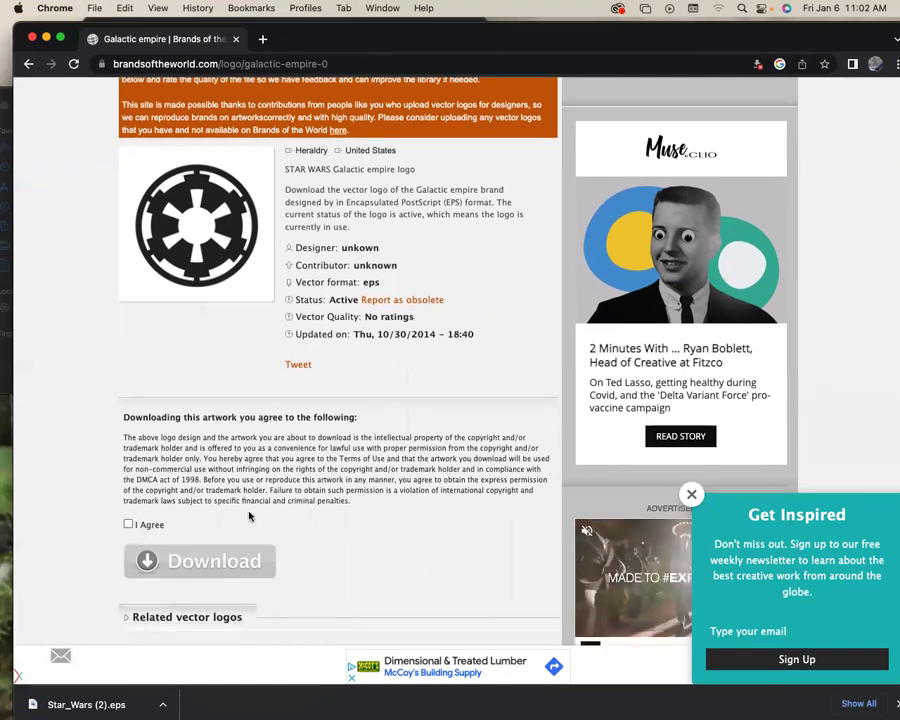
{"action": "scroll", "coordinate": [249, 516], "scroll_direction": "down", "scroll_amount": 5}
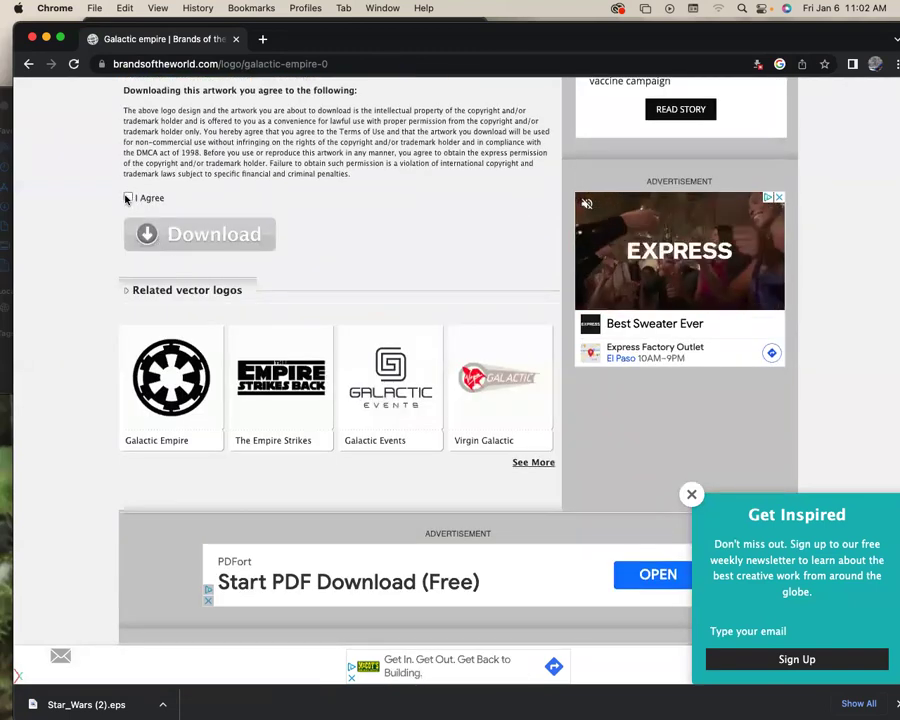
{"action": "left_click", "coordinate": [127, 199]}
{"action": "left_click", "coordinate": [205, 234]}
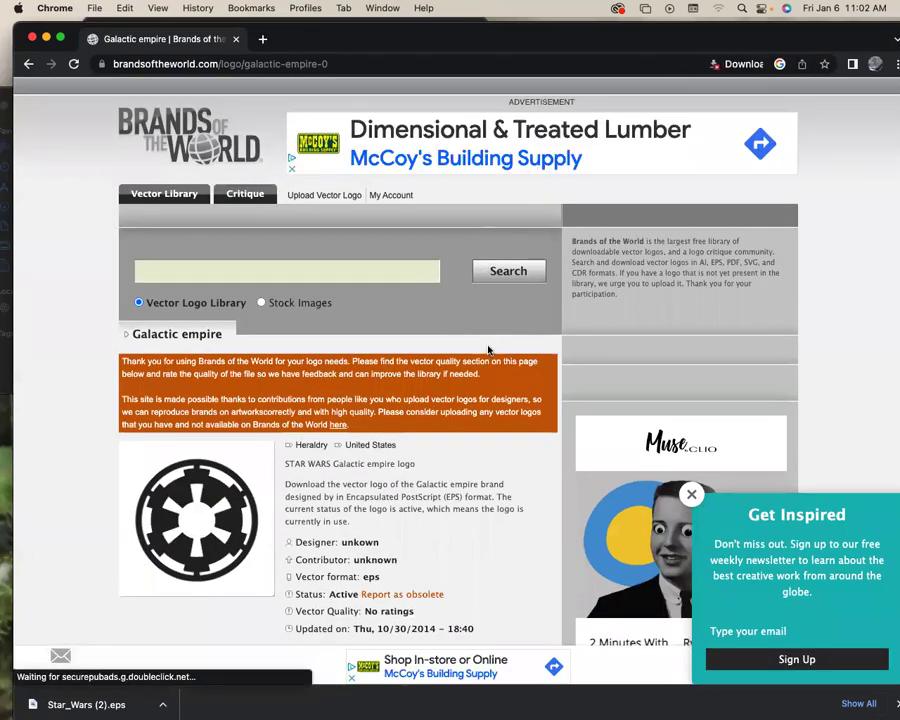
{"action": "scroll", "coordinate": [480, 350], "scroll_direction": "down", "scroll_amount": 2}
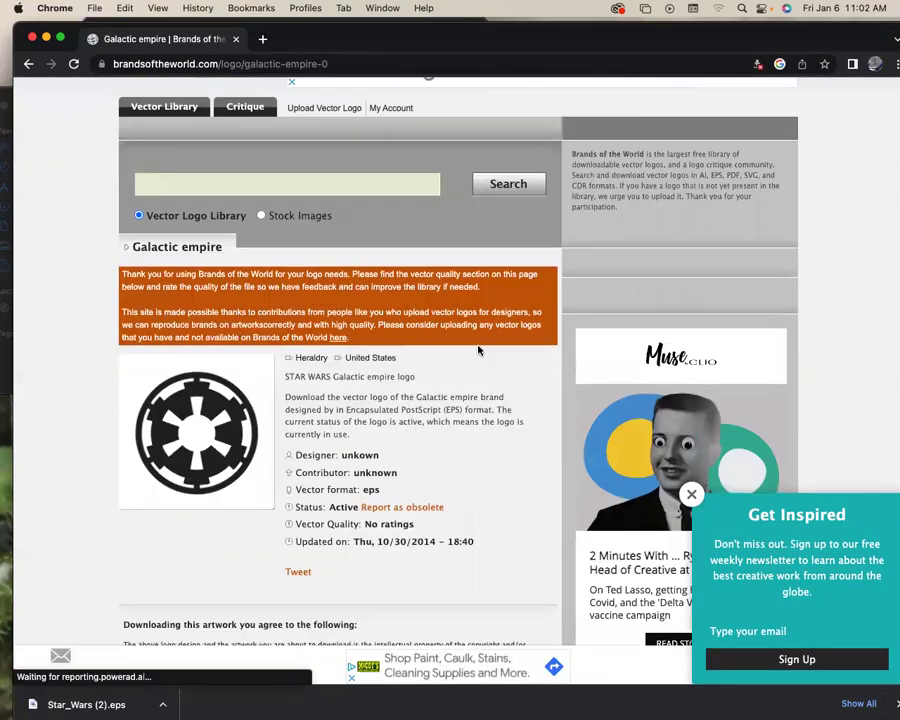
{"action": "scroll", "coordinate": [478, 350], "scroll_direction": "down", "scroll_amount": 4}
{"action": "scroll", "coordinate": [478, 350], "scroll_direction": "down", "scroll_amount": 2}
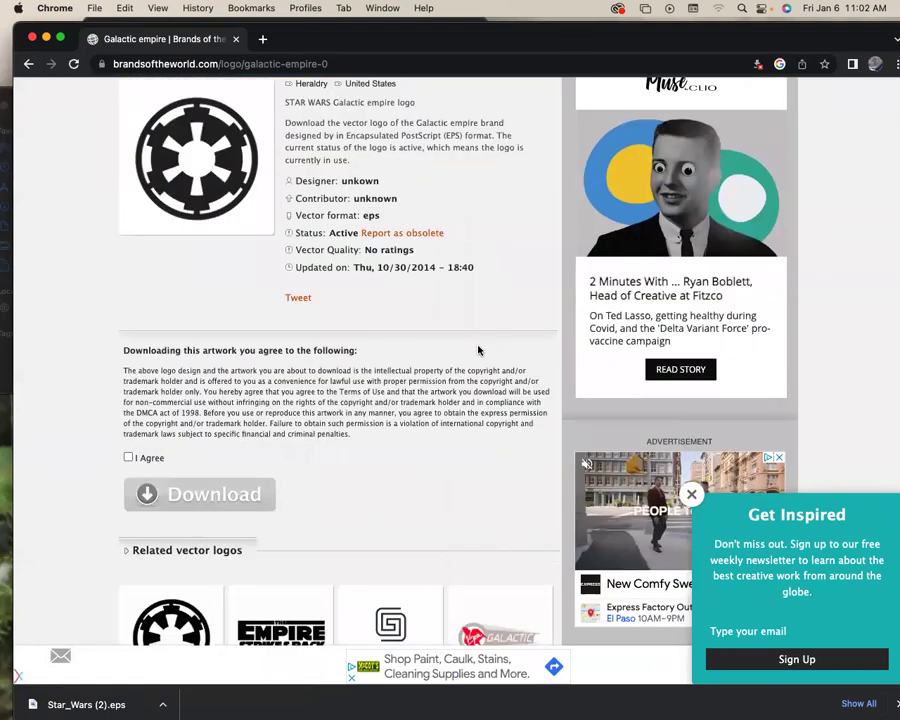
{"action": "scroll", "coordinate": [478, 350], "scroll_direction": "up", "scroll_amount": 2}
{"action": "scroll", "coordinate": [474, 352], "scroll_direction": "down", "scroll_amount": 2}
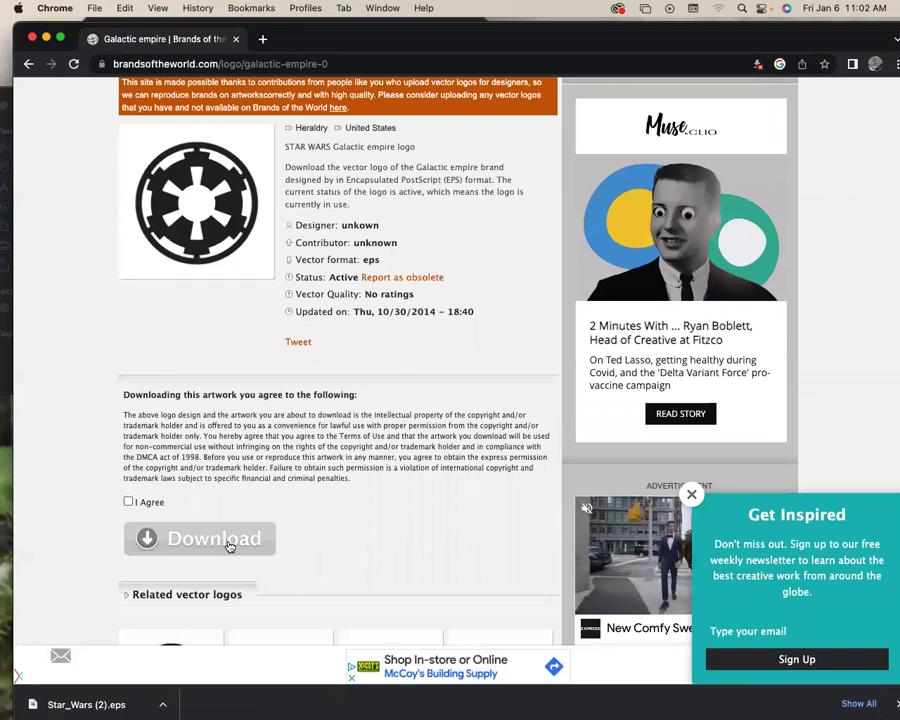
{"action": "scroll", "coordinate": [342, 463], "scroll_direction": "up", "scroll_amount": 4}
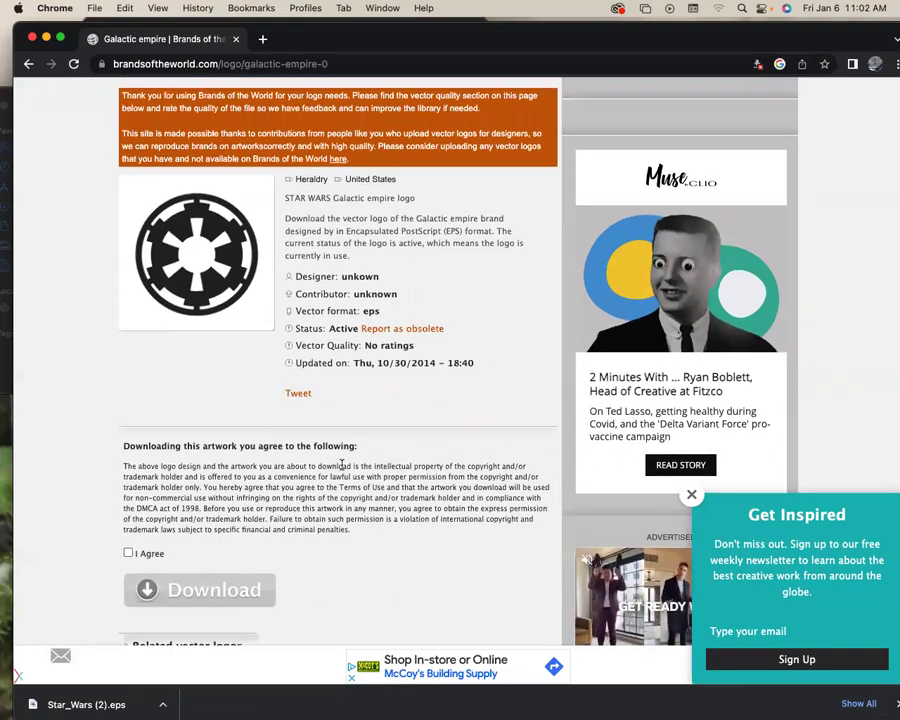
{"action": "scroll", "coordinate": [342, 465], "scroll_direction": "up", "scroll_amount": 1}
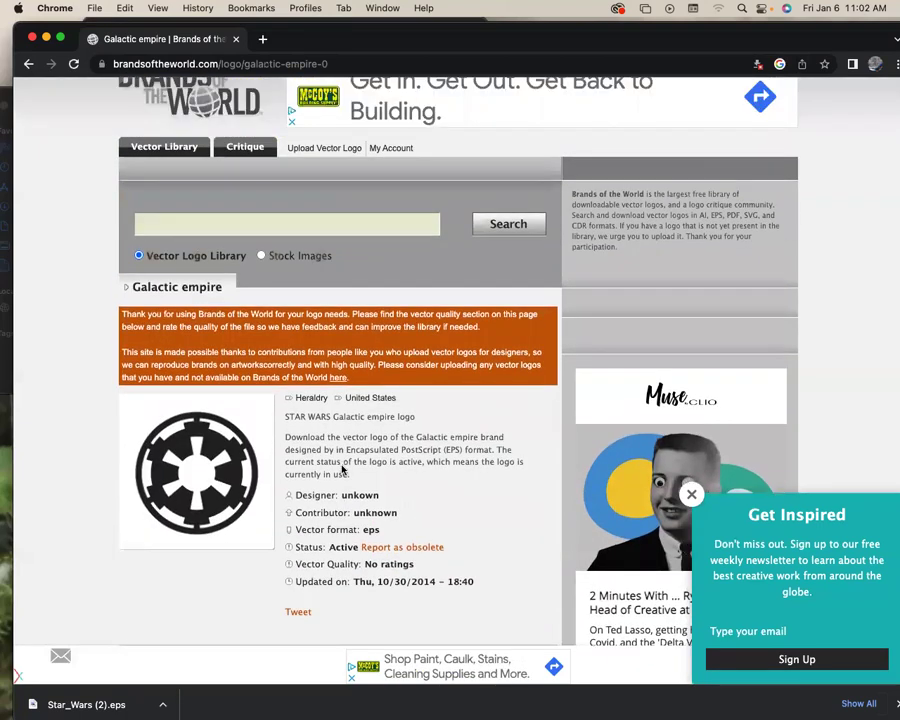
{"action": "scroll", "coordinate": [342, 468], "scroll_direction": "up", "scroll_amount": 1}
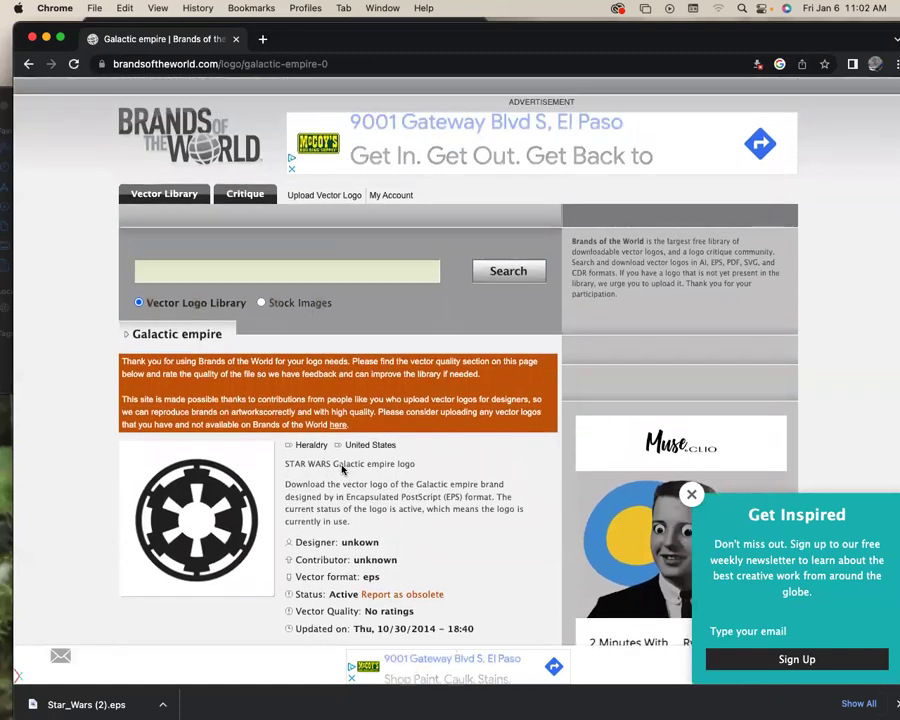
Check the Untitled-1 stormtrooper document in Photoshop, then bring back a maximized browser.
{"action": "left_click_drag", "start_coordinate": [310, 38], "coordinate": [526, 20]}
{"action": "left_click", "coordinate": [178, 101]}
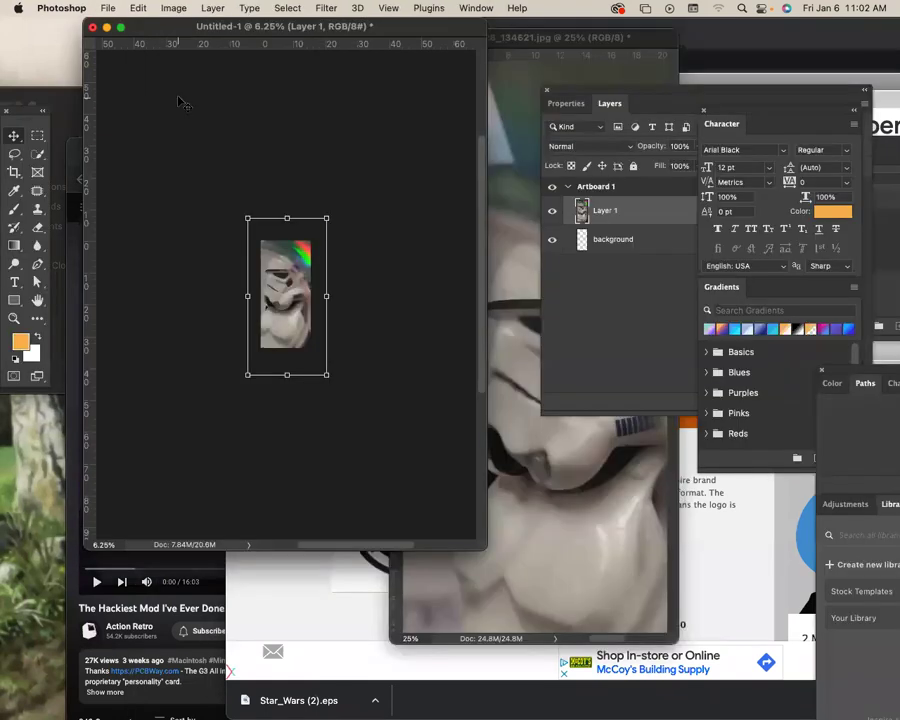
{"action": "left_click", "coordinate": [745, 59]}
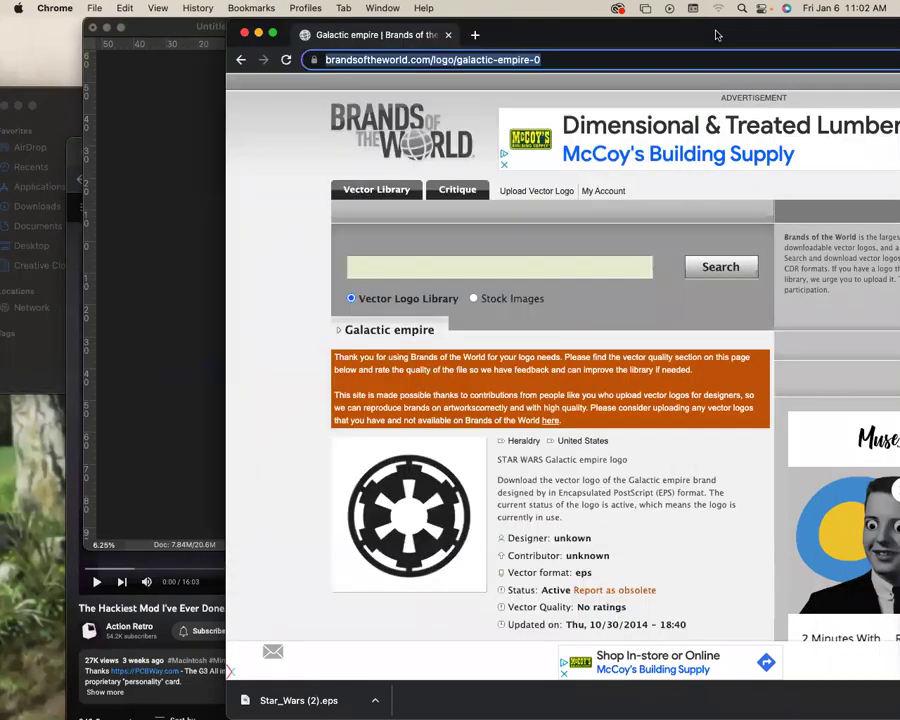
{"action": "double_click", "coordinate": [470, 24]}
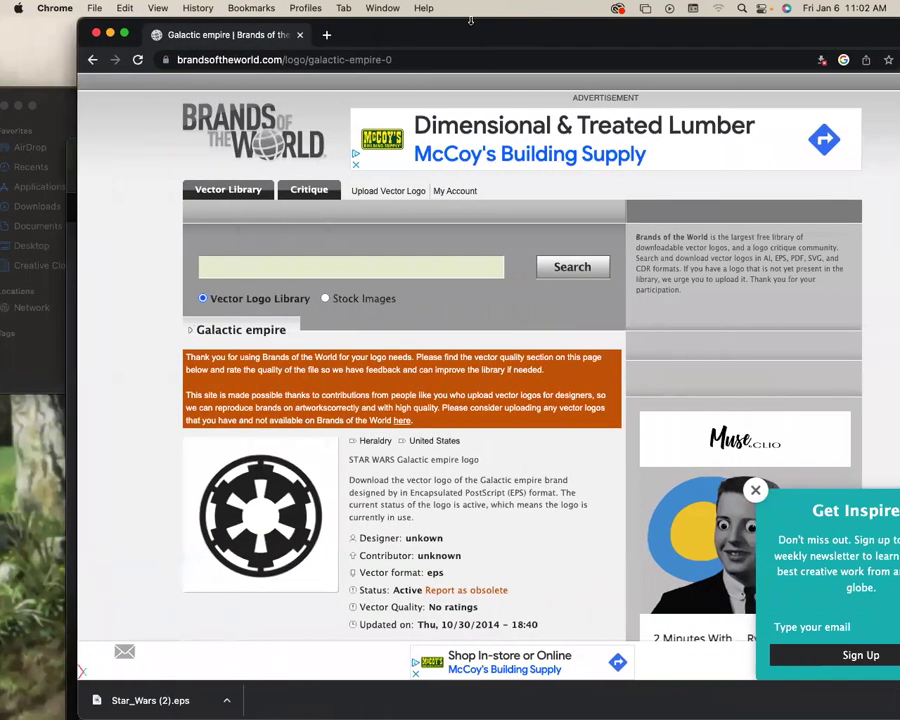
{"action": "key", "text": "super+n"}
Search Google for 'high res backgrounds'.
{"action": "left_click", "coordinate": [377, 60]}
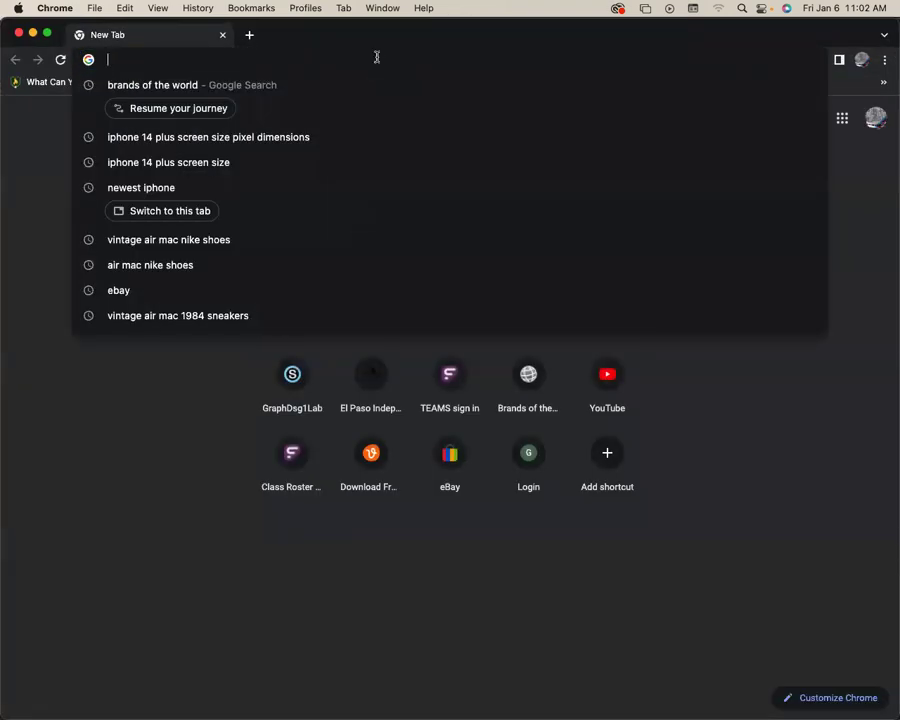
{"action": "type", "text": "hi"}
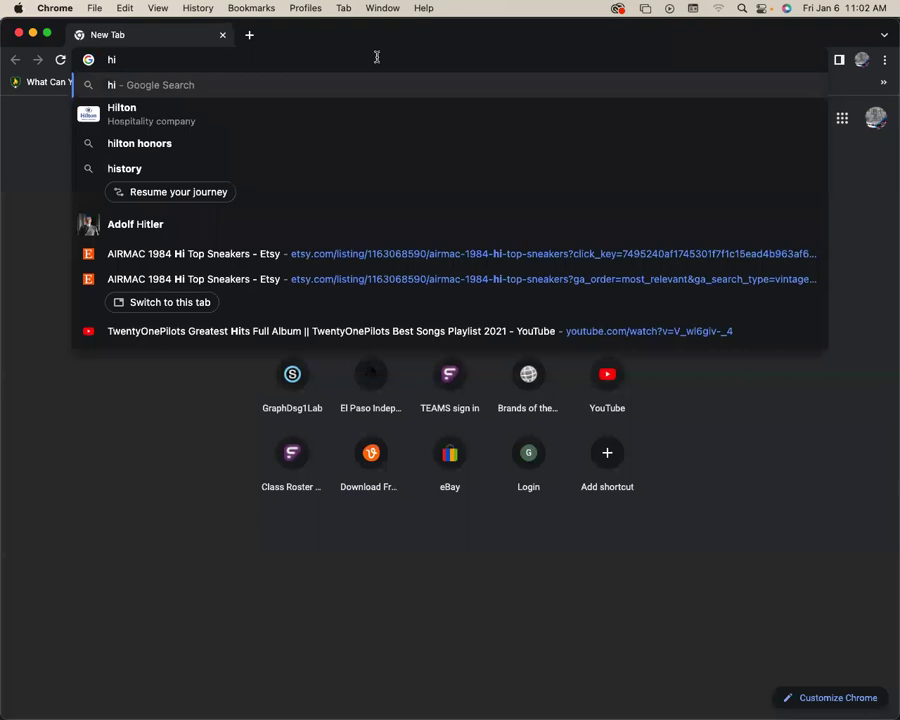
{"action": "type", "text": "gh ress"}
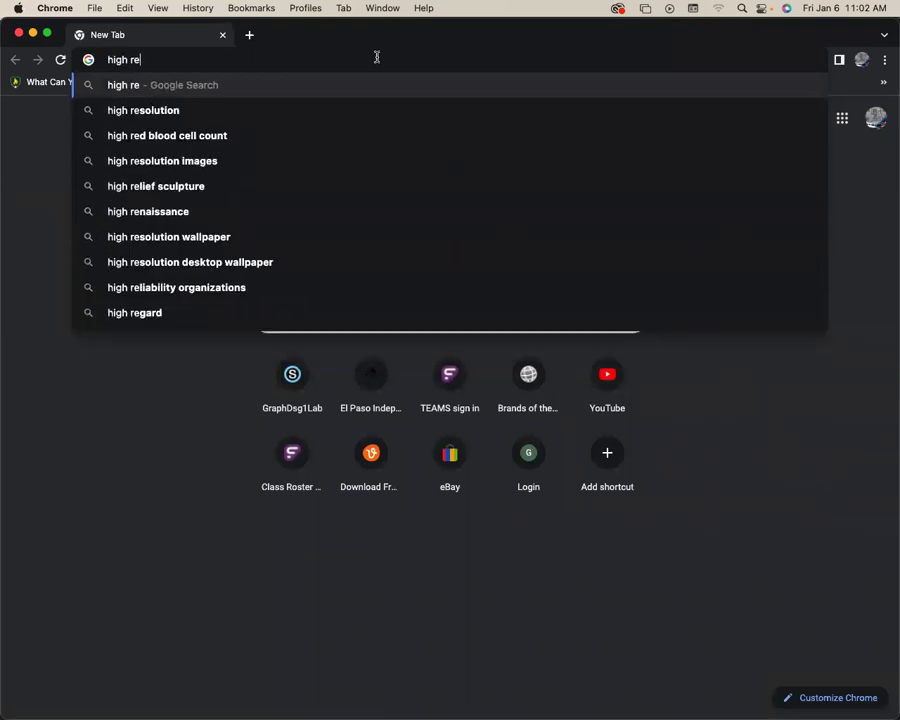
{"action": "key", "text": "BackSpace"}
{"action": "key", "text": "BackSpace"}
{"action": "type", "text": "s nac"}
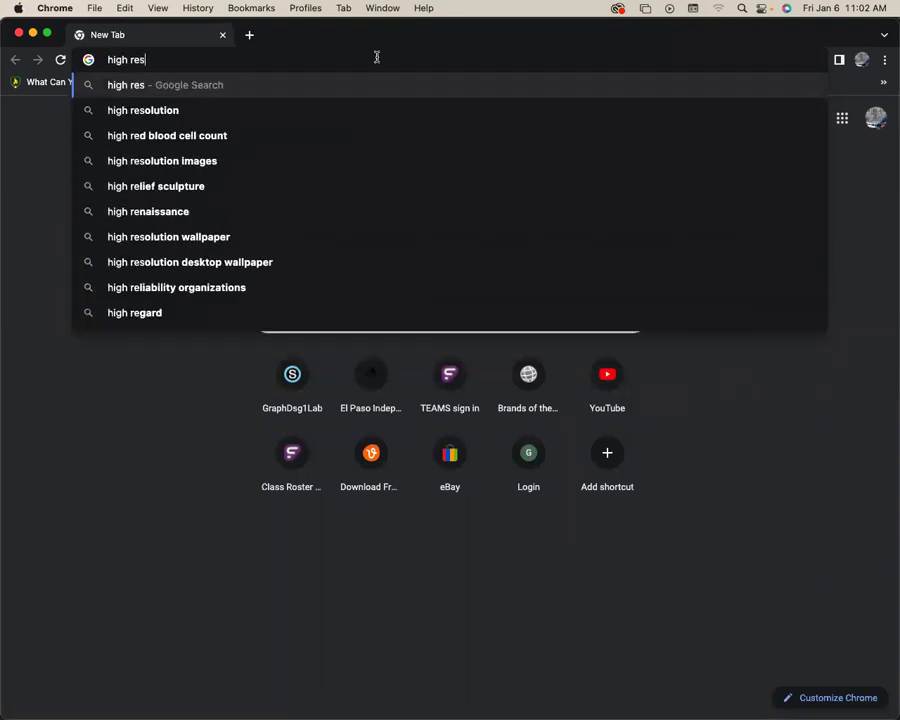
{"action": "key", "text": "BackSpace"}
{"action": "key", "text": "BackSpace"}
{"action": "key", "text": "BackSpace"}
{"action": "type", "text": "back"}
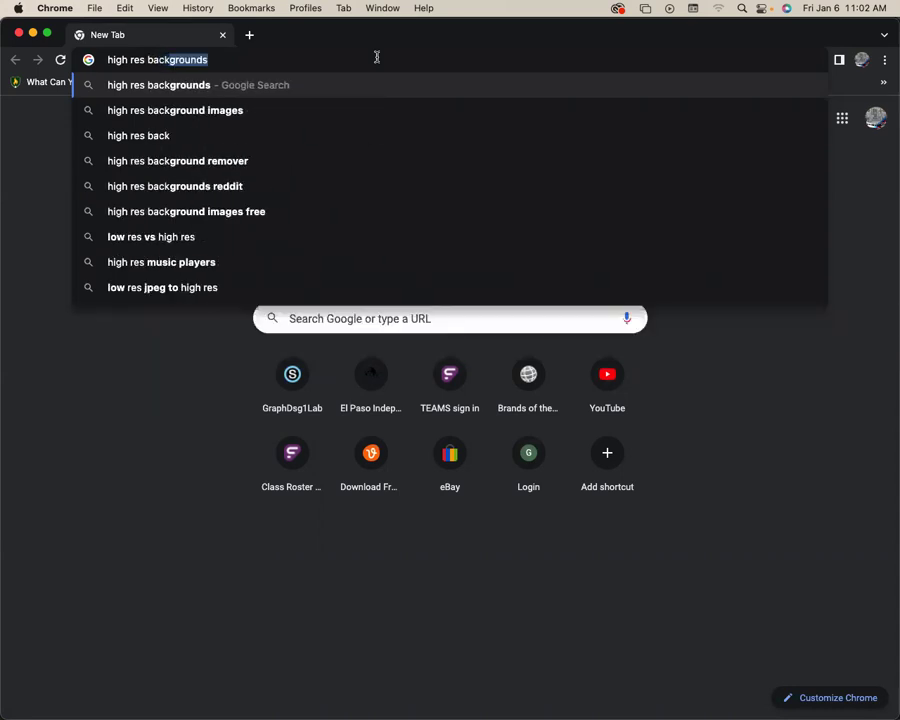
{"action": "type", "text": "\\"}
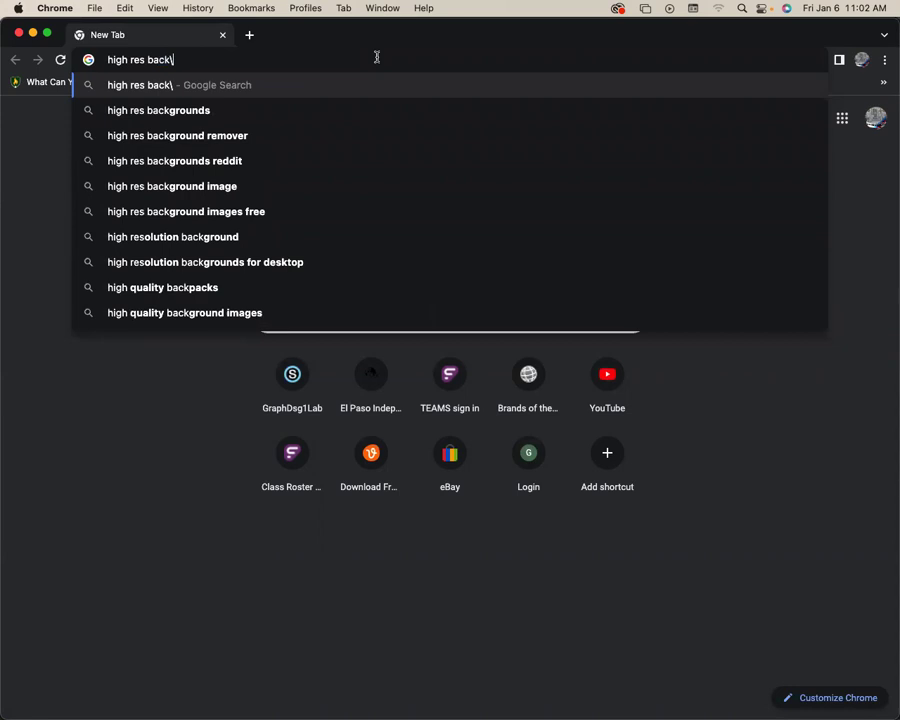
{"action": "key", "text": "BackSpace"}
{"action": "type", "text": "grounds"}
{"action": "key", "text": "Return"}
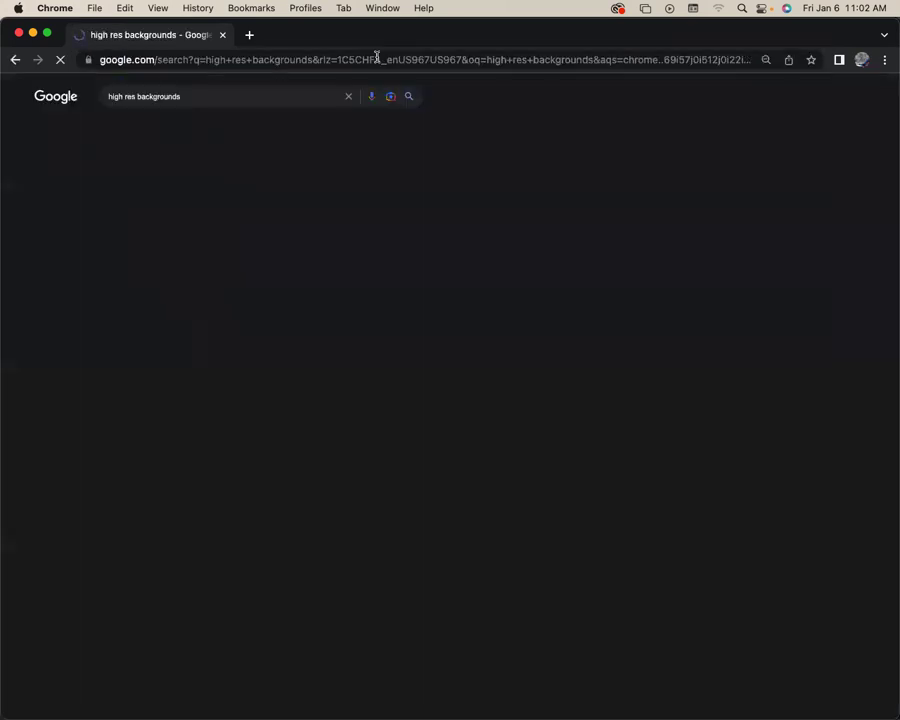
Refine the query to 'high res backgrounds textures' and scan the results.
{"action": "left_click", "coordinate": [274, 95]}
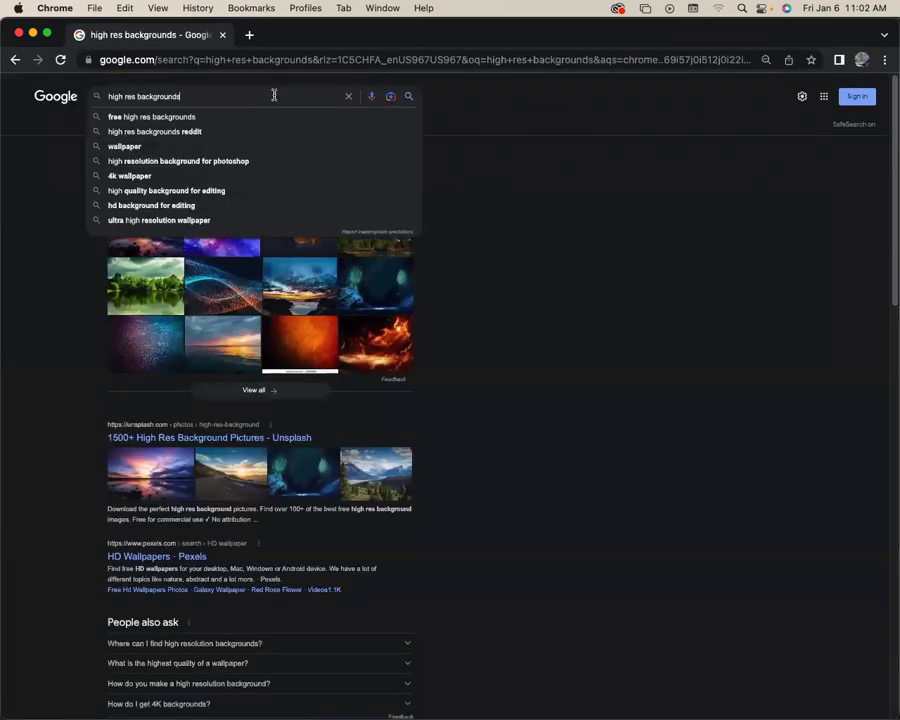
{"action": "type", "text": "textures"}
{"action": "key", "text": "Return"}
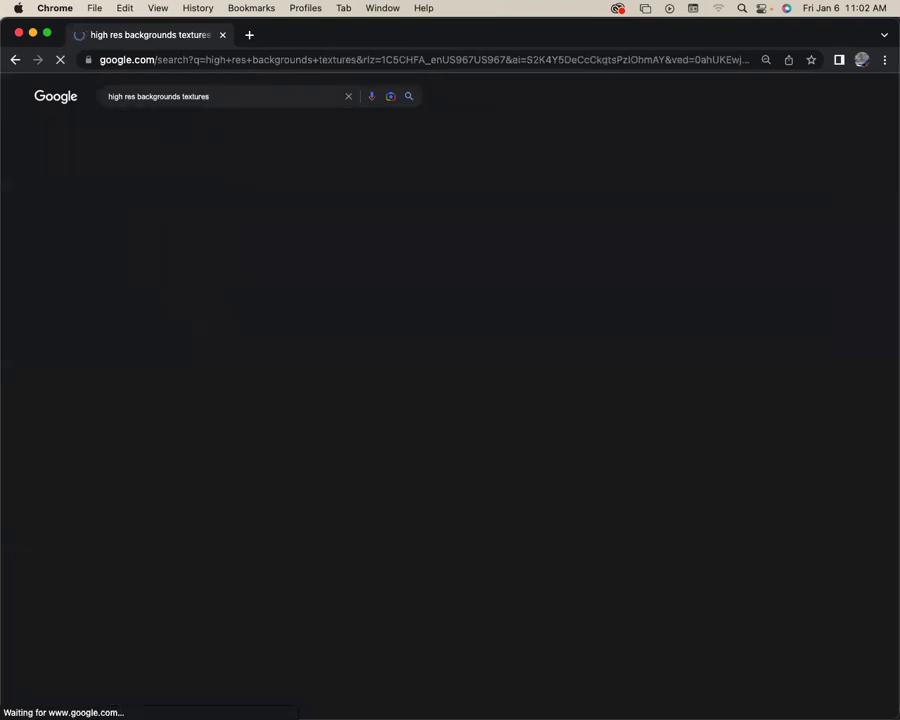
{"action": "scroll", "coordinate": [587, 357], "scroll_direction": "down", "scroll_amount": 4}
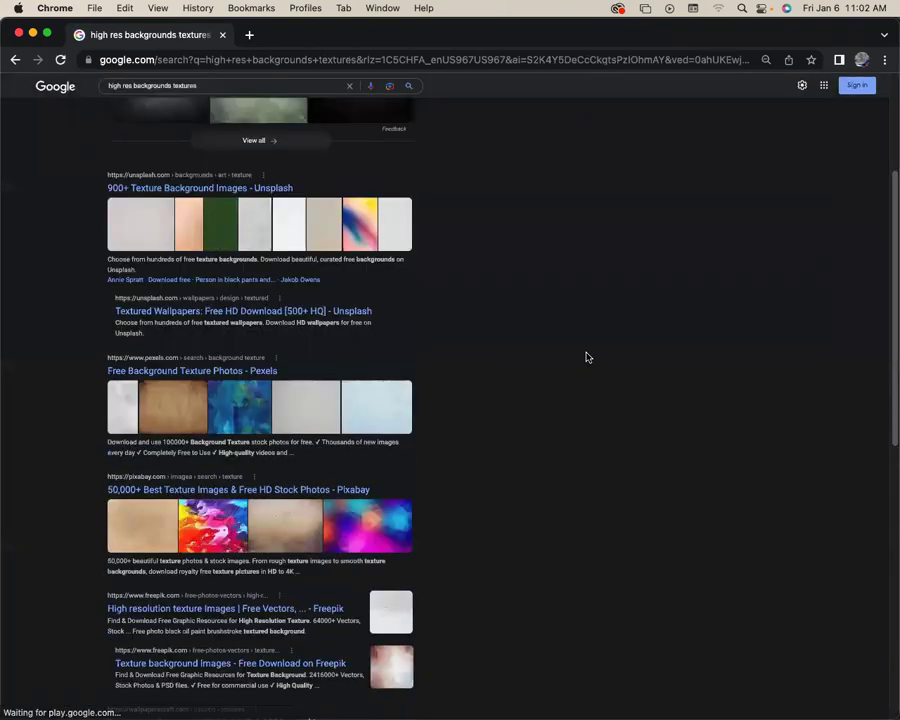
{"action": "scroll", "coordinate": [590, 370], "scroll_direction": "down", "scroll_amount": 3}
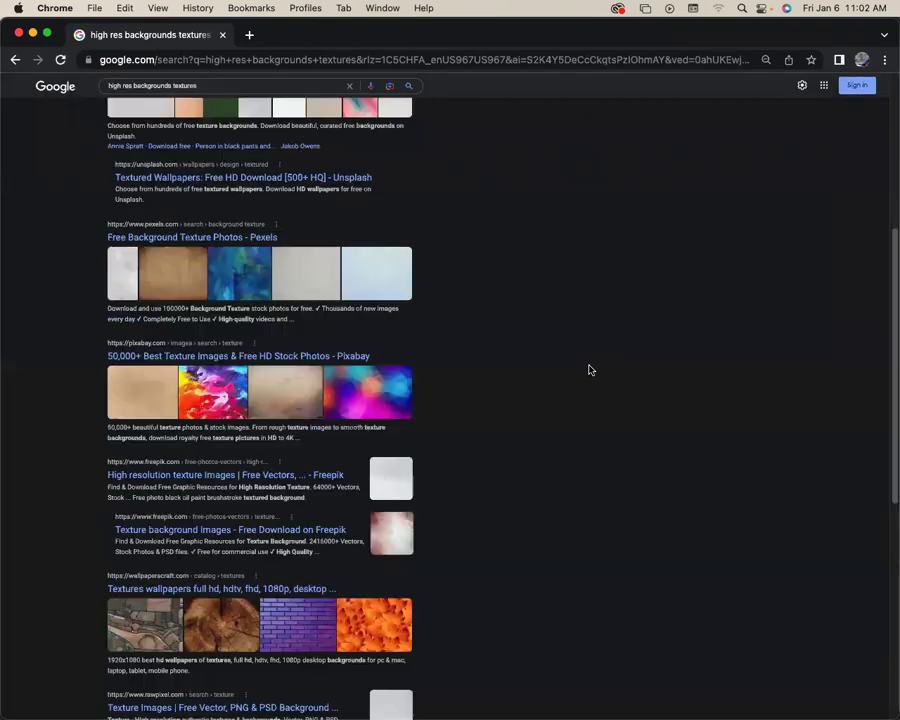
{"action": "scroll", "coordinate": [590, 370], "scroll_direction": "down", "scroll_amount": 2}
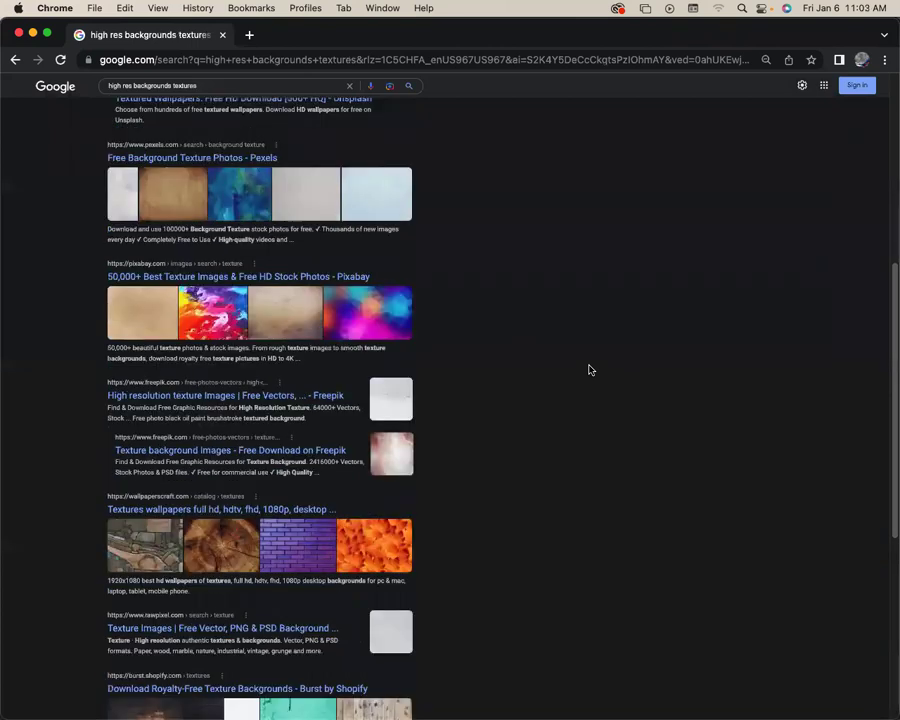
{"action": "scroll", "coordinate": [590, 370], "scroll_direction": "down", "scroll_amount": 1}
{"action": "scroll", "coordinate": [590, 370], "scroll_direction": "down", "scroll_amount": 3}
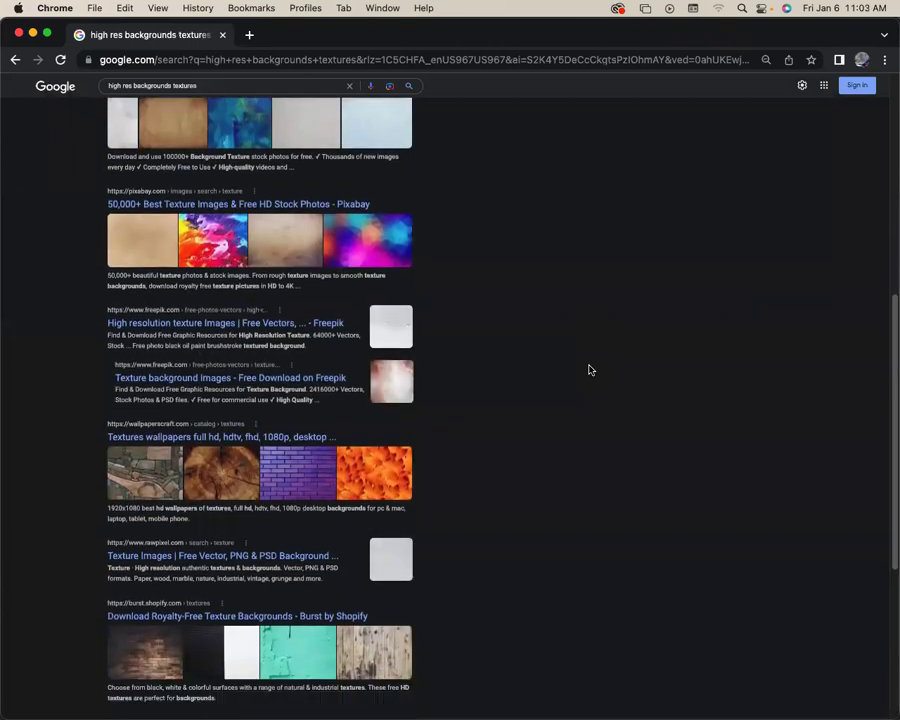
{"action": "scroll", "coordinate": [590, 370], "scroll_direction": "down", "scroll_amount": 5}
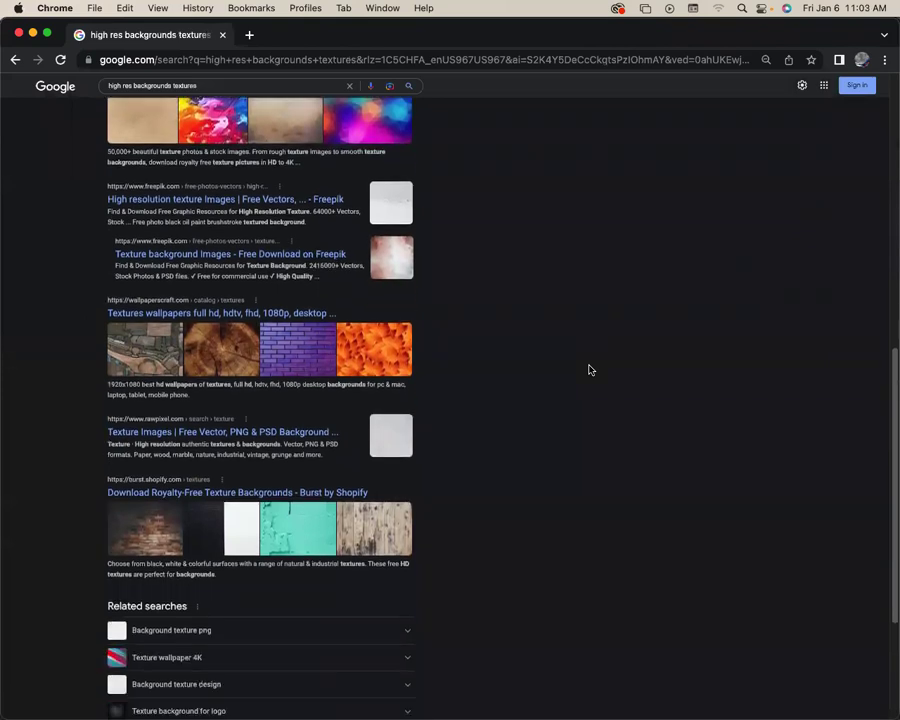
Drop 'backgrounds' and search for 'high res textures' instead.
{"action": "key", "text": "Home"}
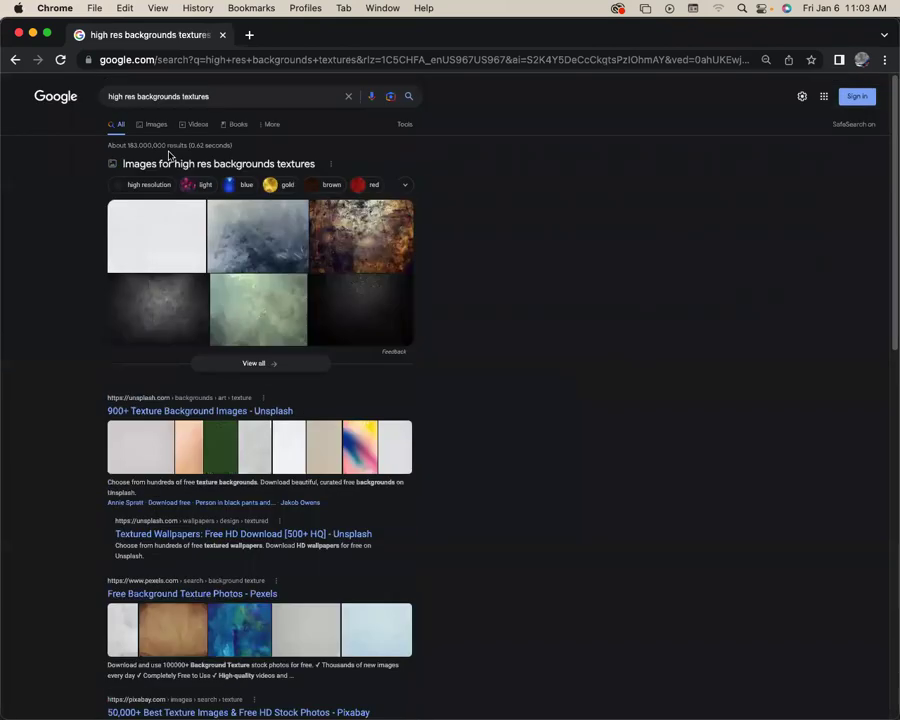
{"action": "double_click", "coordinate": [168, 95]}
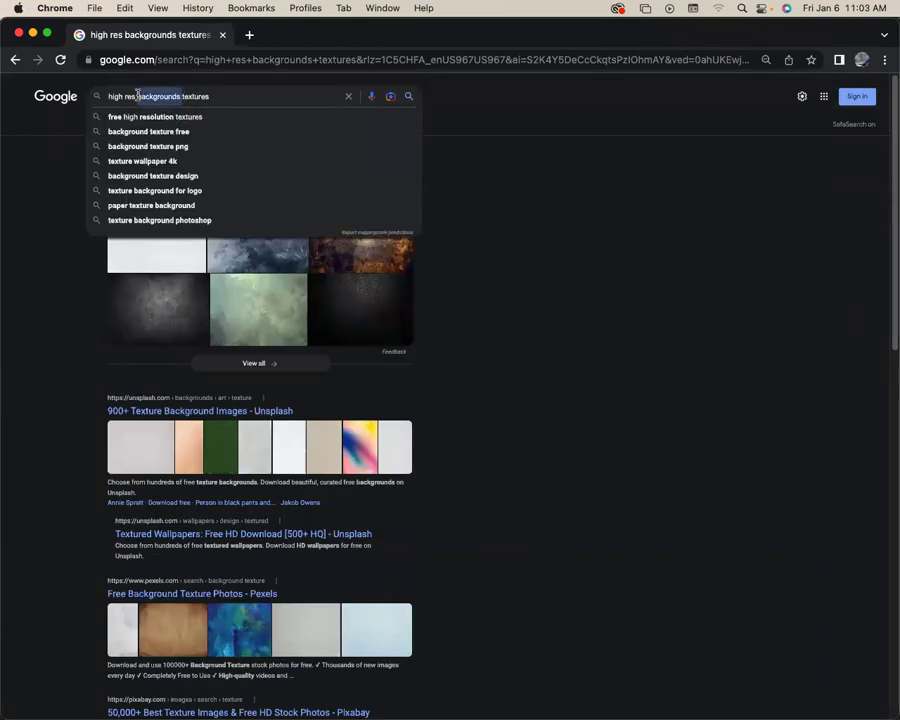
{"action": "key", "text": "BackSpace"}
{"action": "key", "text": "Return"}
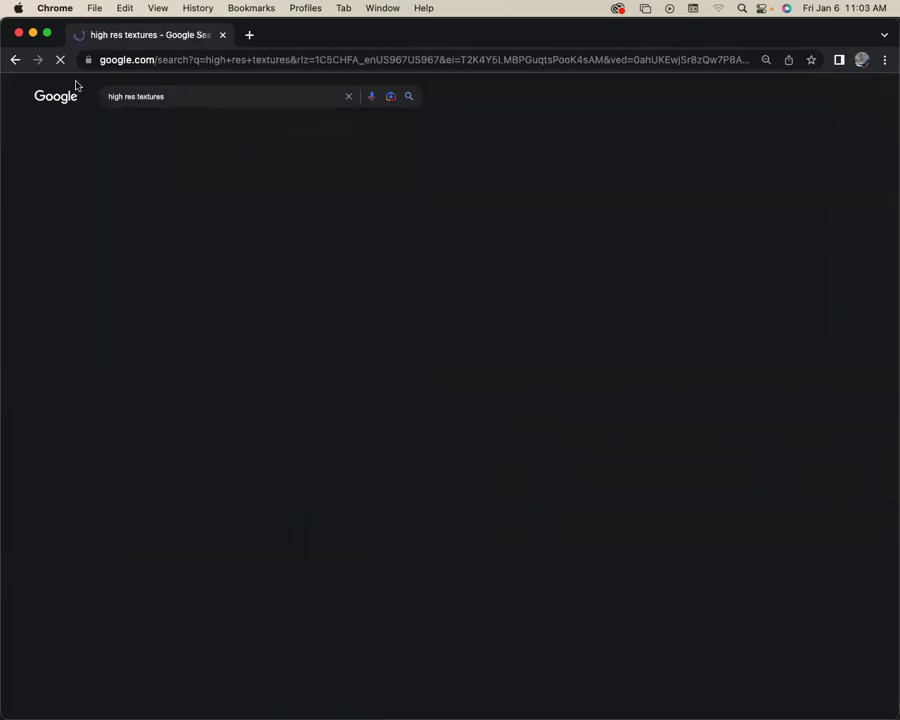
Open Wild Textures, find the Vertical Wooden Boards with Peeling Yellow Paint tile, and shift the browser left.
{"action": "left_click", "coordinate": [211, 180]}
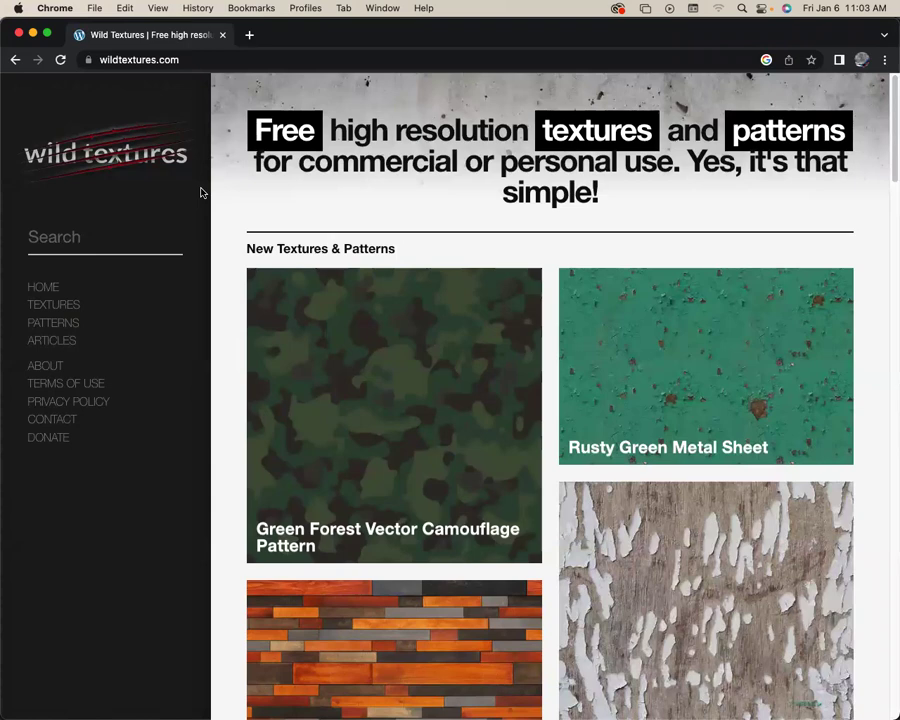
{"action": "scroll", "coordinate": [619, 331], "scroll_direction": "down", "scroll_amount": 1}
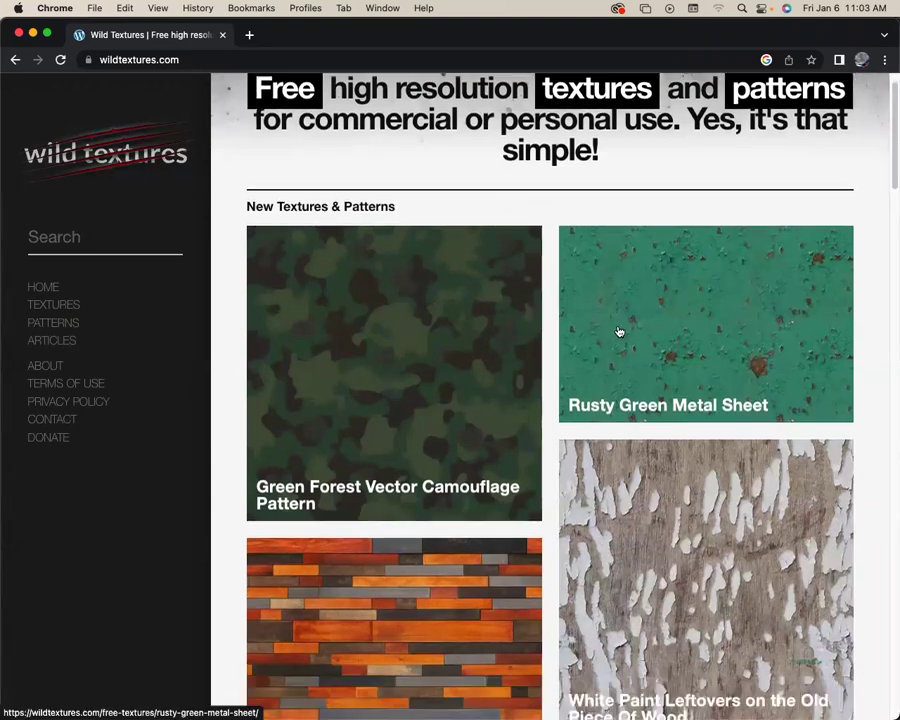
{"action": "scroll", "coordinate": [619, 331], "scroll_direction": "down", "scroll_amount": 5}
{"action": "scroll", "coordinate": [618, 330], "scroll_direction": "down", "scroll_amount": 4}
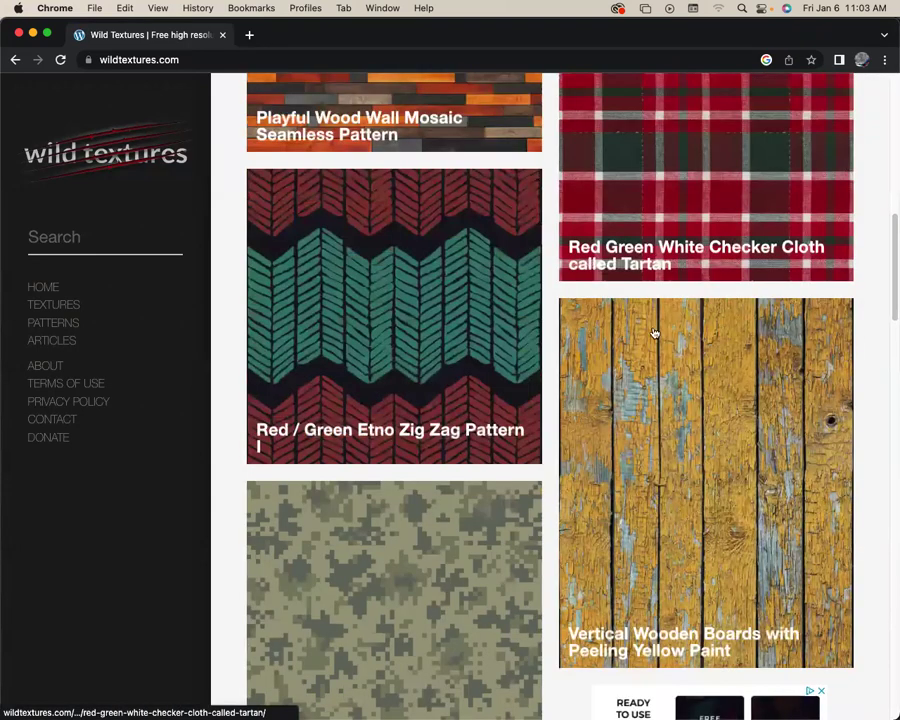
{"action": "scroll", "coordinate": [670, 295], "scroll_direction": "down", "scroll_amount": 3}
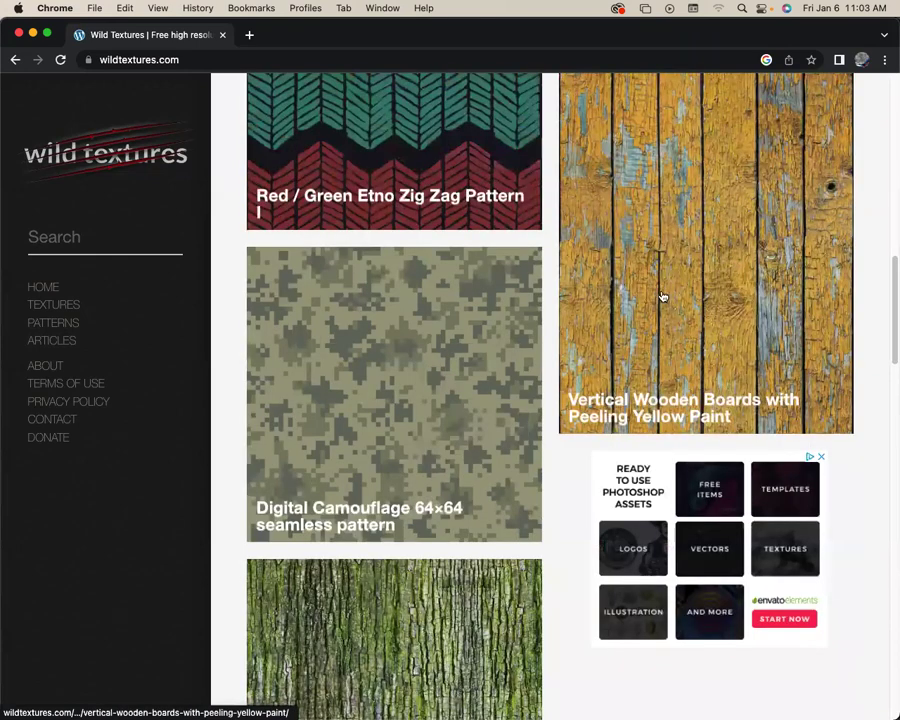
{"action": "scroll", "coordinate": [661, 296], "scroll_direction": "up", "scroll_amount": 2}
{"action": "scroll", "coordinate": [684, 151], "scroll_direction": "down", "scroll_amount": 1}
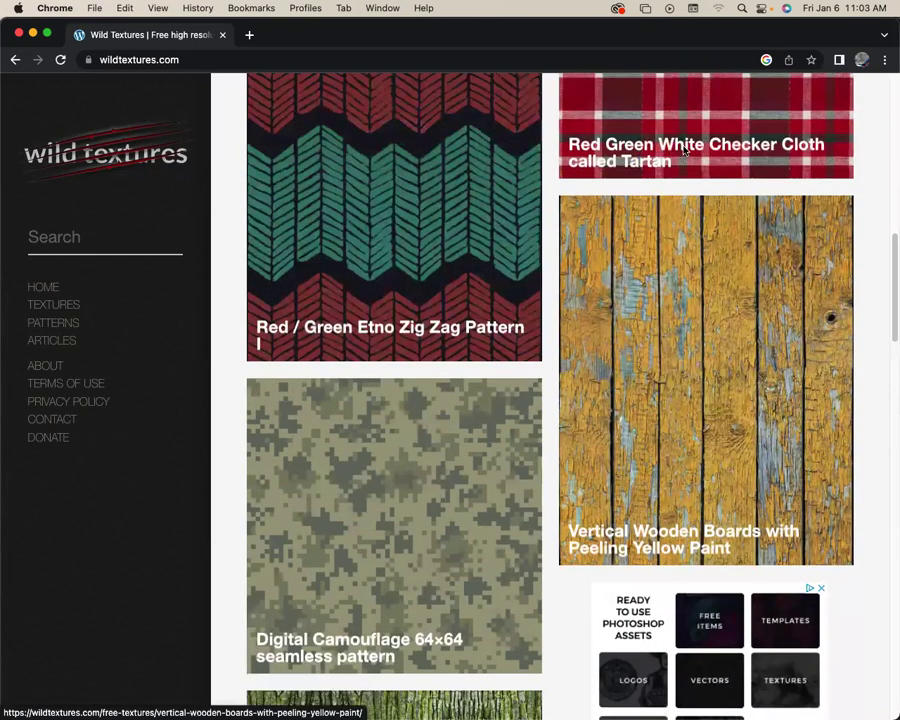
{"action": "left_click_drag", "start_coordinate": [635, 29], "coordinate": [633, 29]}
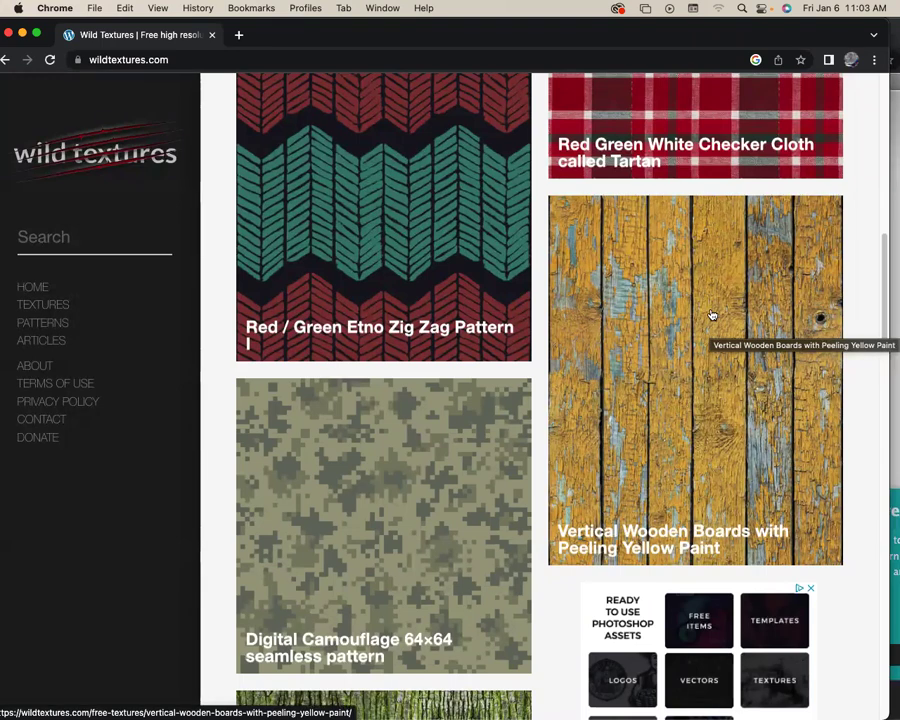
{"action": "left_click_drag", "start_coordinate": [725, 40], "coordinate": [700, 40]}
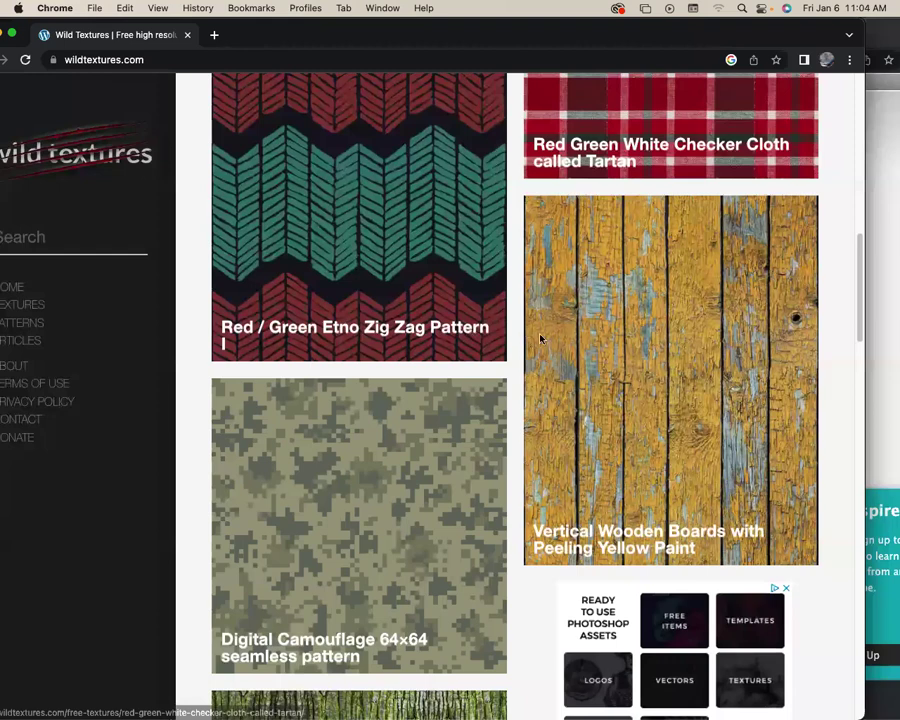
{"action": "left_click_drag", "start_coordinate": [565, 350], "coordinate": [493, 349]}
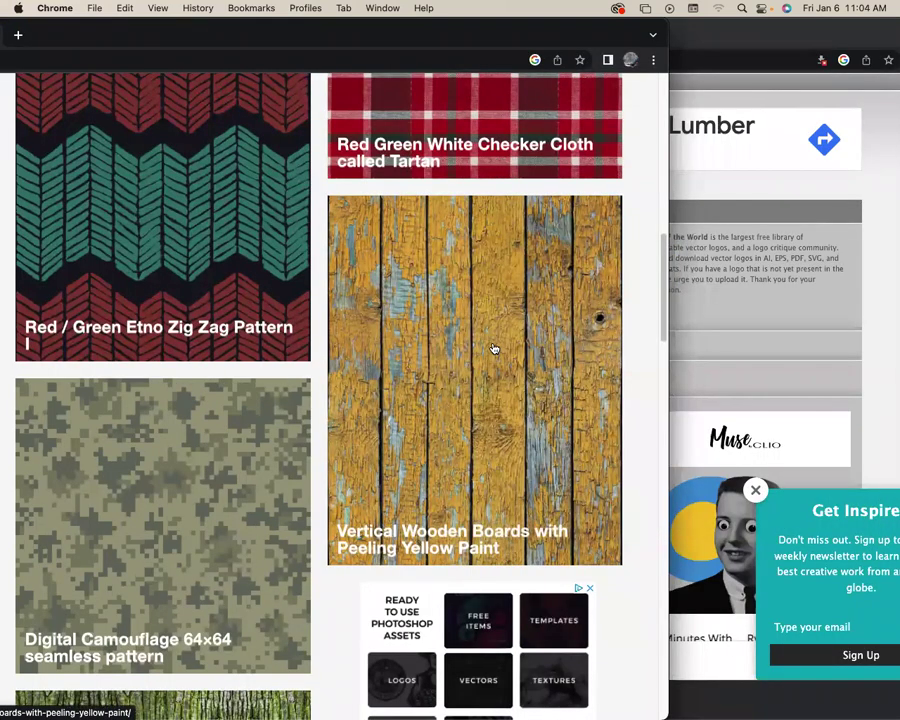
Open the Vertical Wooden Boards texture page and its full-size .jpg via DOWNLOAD.
{"action": "left_click", "coordinate": [493, 349]}
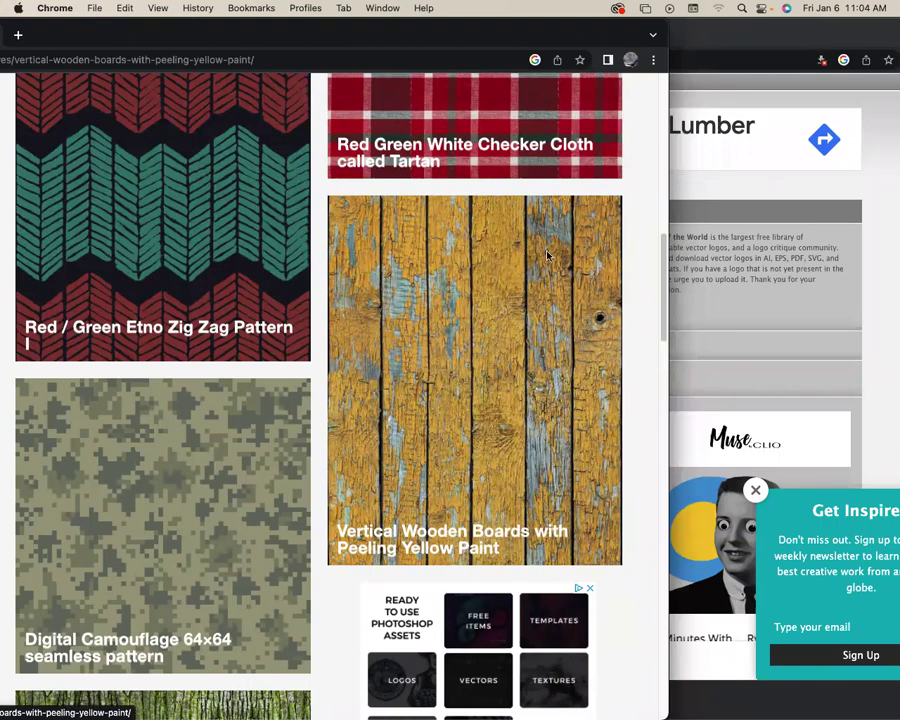
{"action": "scroll", "coordinate": [553, 260], "scroll_direction": "down", "scroll_amount": 10}
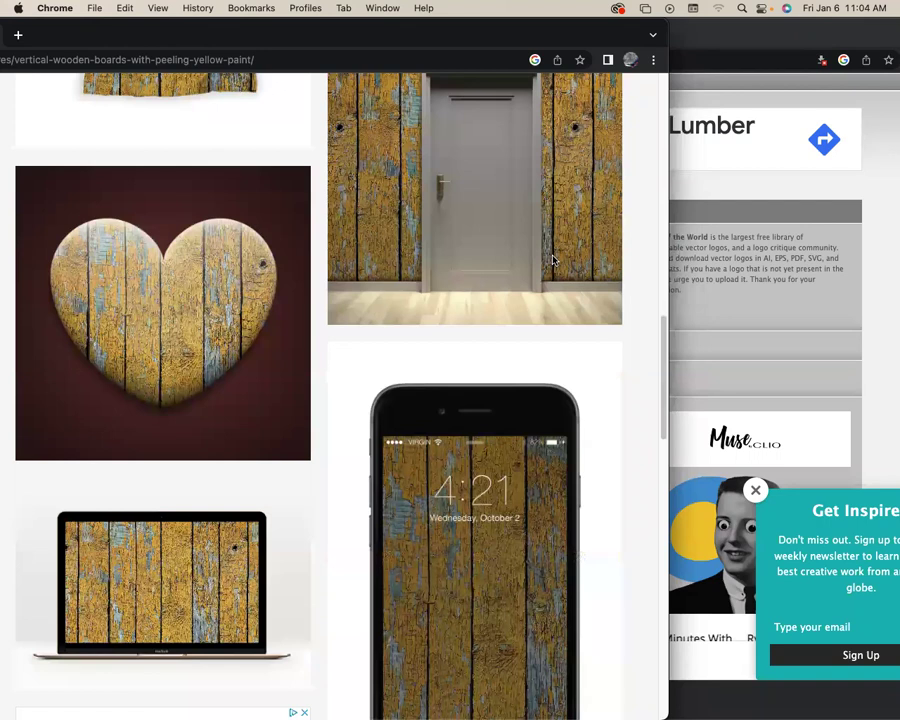
{"action": "scroll", "coordinate": [553, 260], "scroll_direction": "down", "scroll_amount": 10}
{"action": "left_click", "coordinate": [563, 285]}
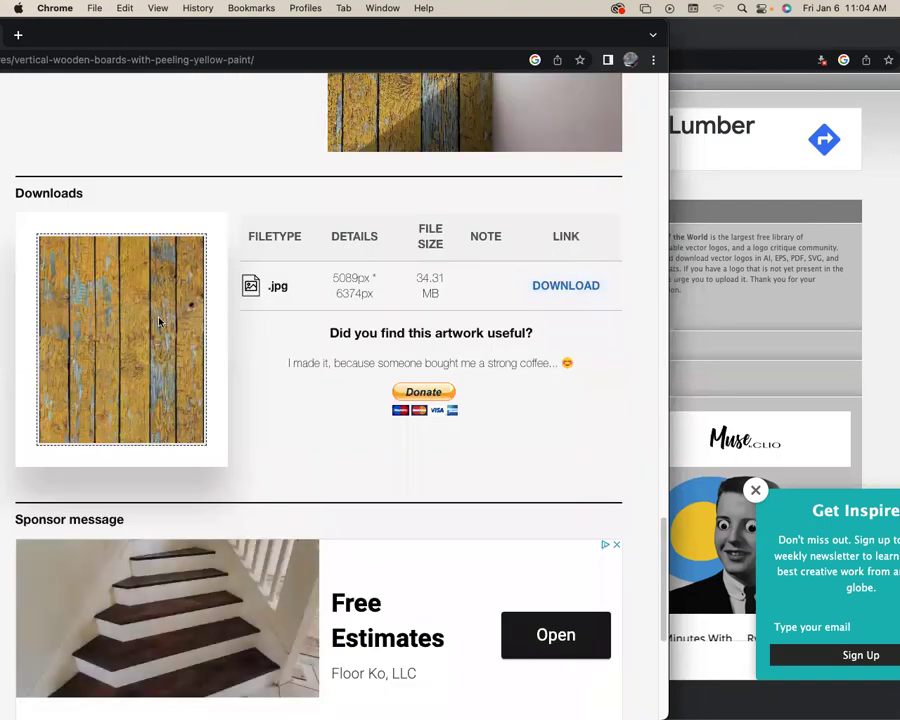
{"action": "left_click", "coordinate": [560, 288]}
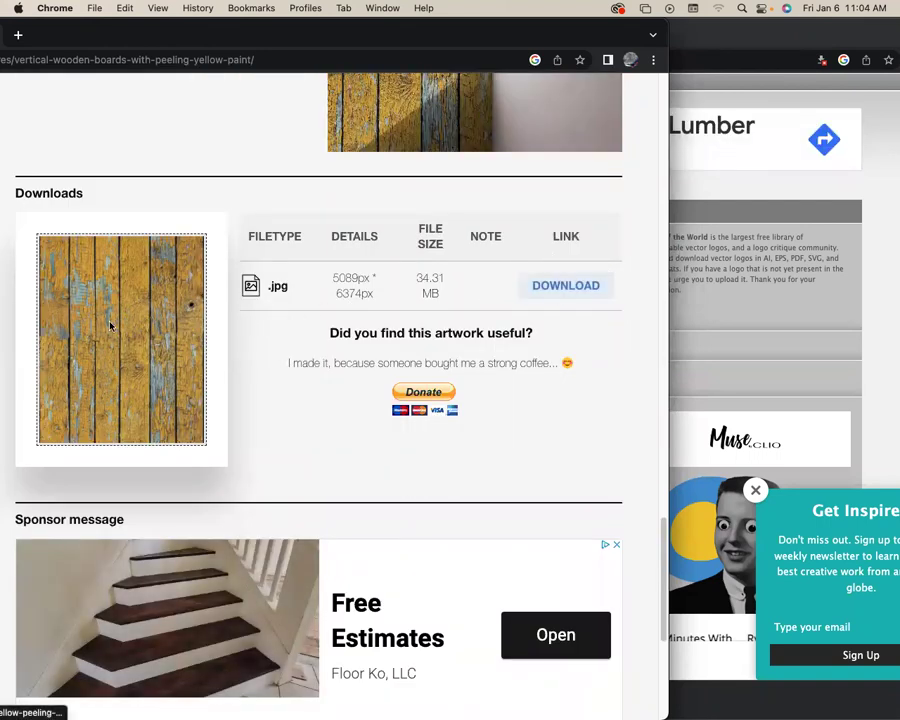
{"action": "left_click", "coordinate": [566, 288]}
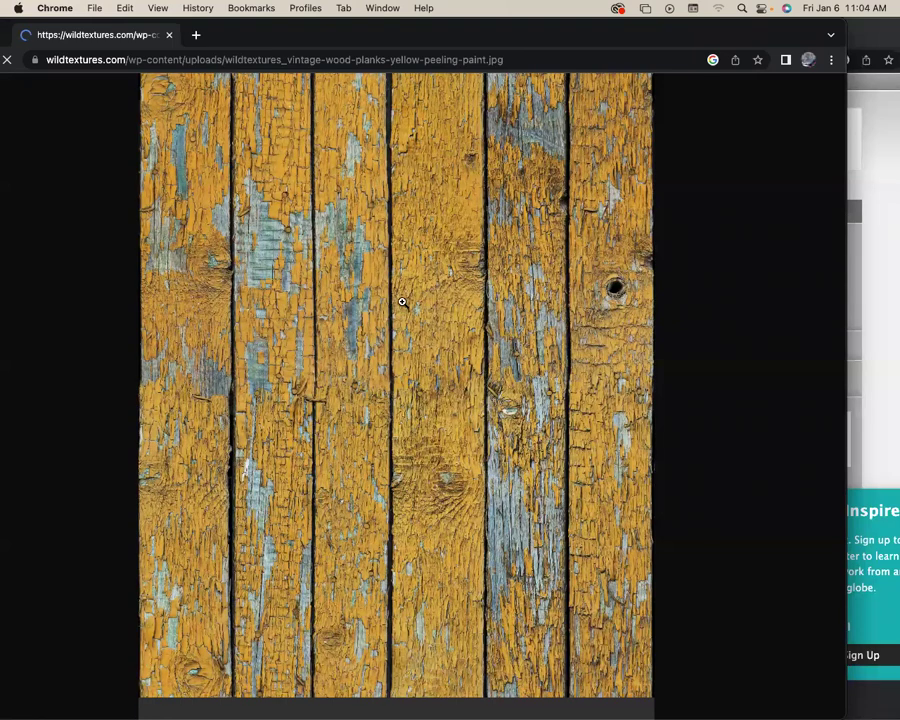
Save the yellow wood planks image into Downloads' 'images for practice' folder.
{"action": "right_click", "coordinate": [404, 303]}
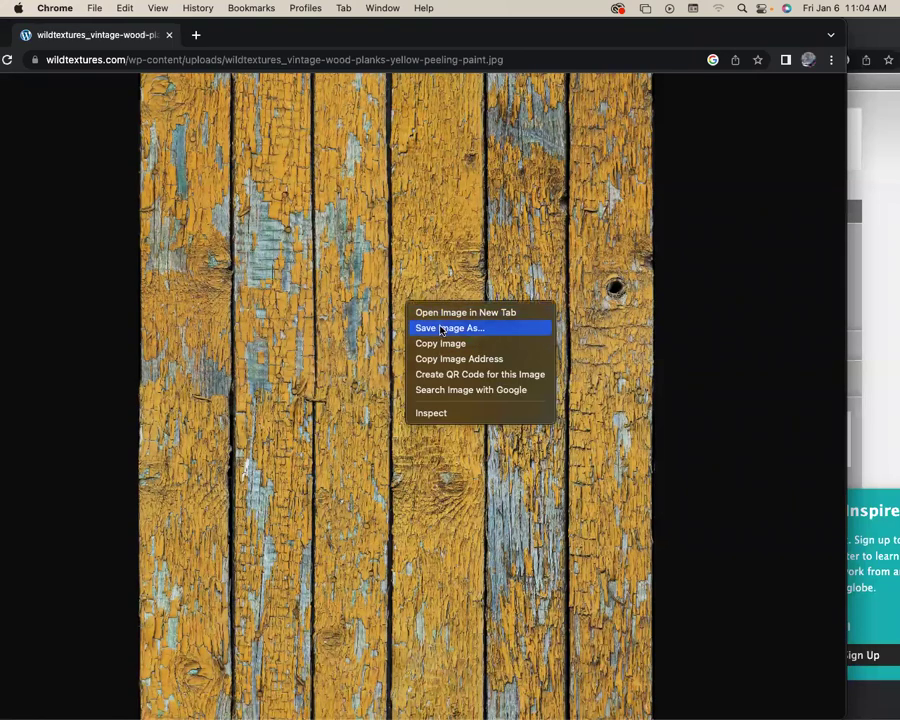
{"action": "left_click", "coordinate": [438, 330]}
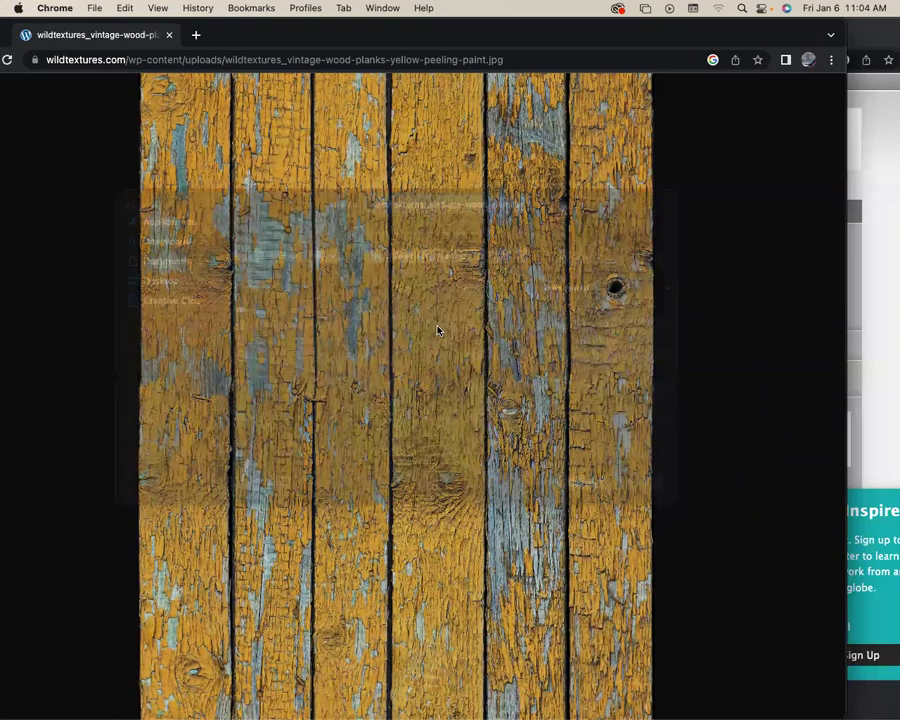
{"action": "left_click", "coordinate": [166, 265]}
{"action": "left_click", "coordinate": [172, 286]}
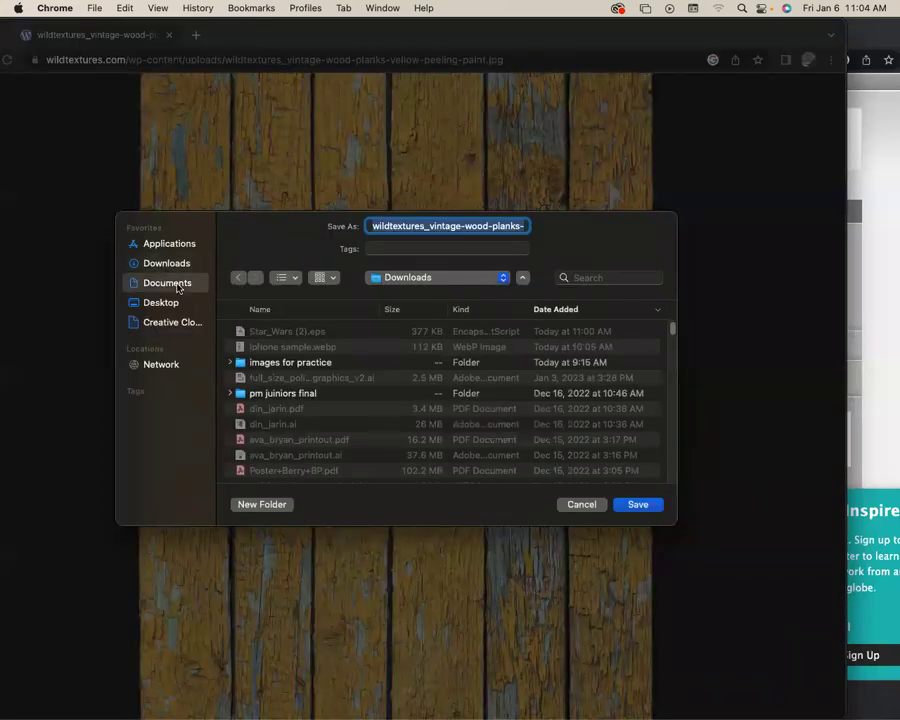
{"action": "left_click", "coordinate": [166, 263]}
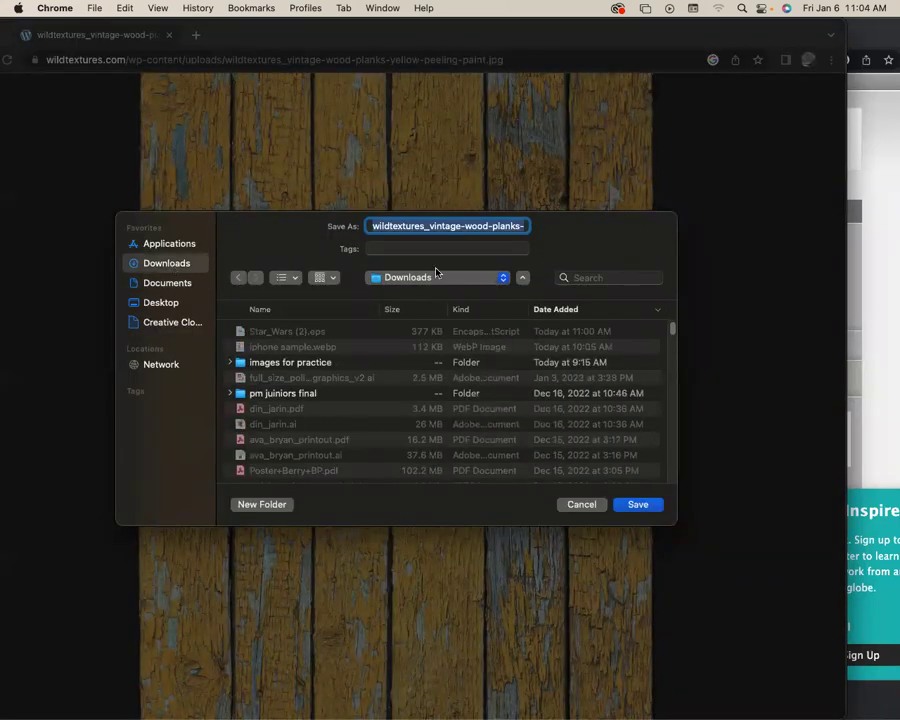
{"action": "left_click", "coordinate": [440, 277]}
{"action": "left_click", "coordinate": [340, 362]}
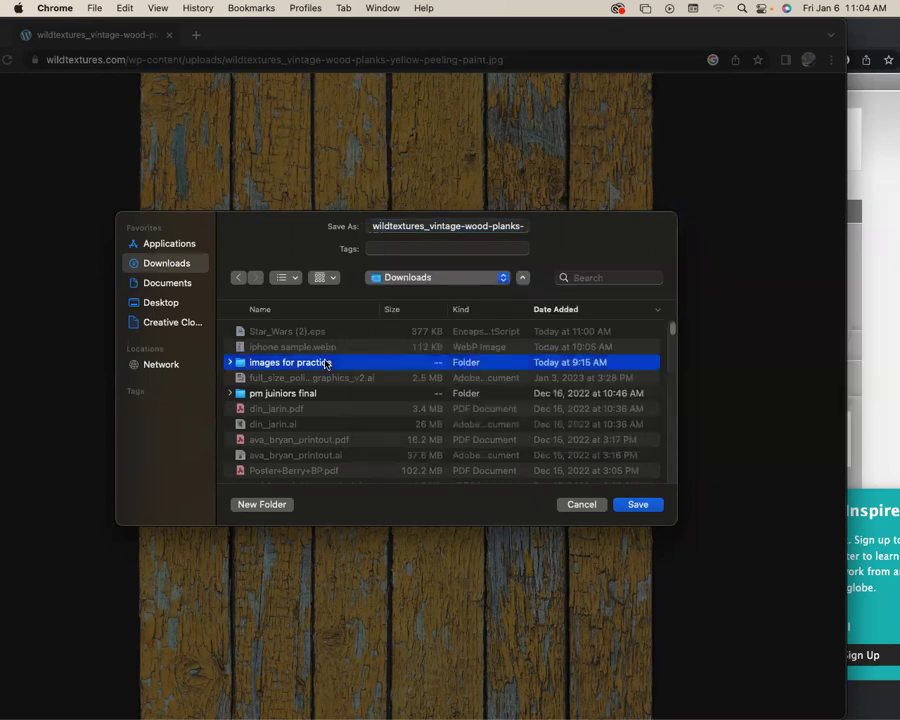
{"action": "left_click", "coordinate": [634, 505]}
{"action": "left_click", "coordinate": [634, 505]}
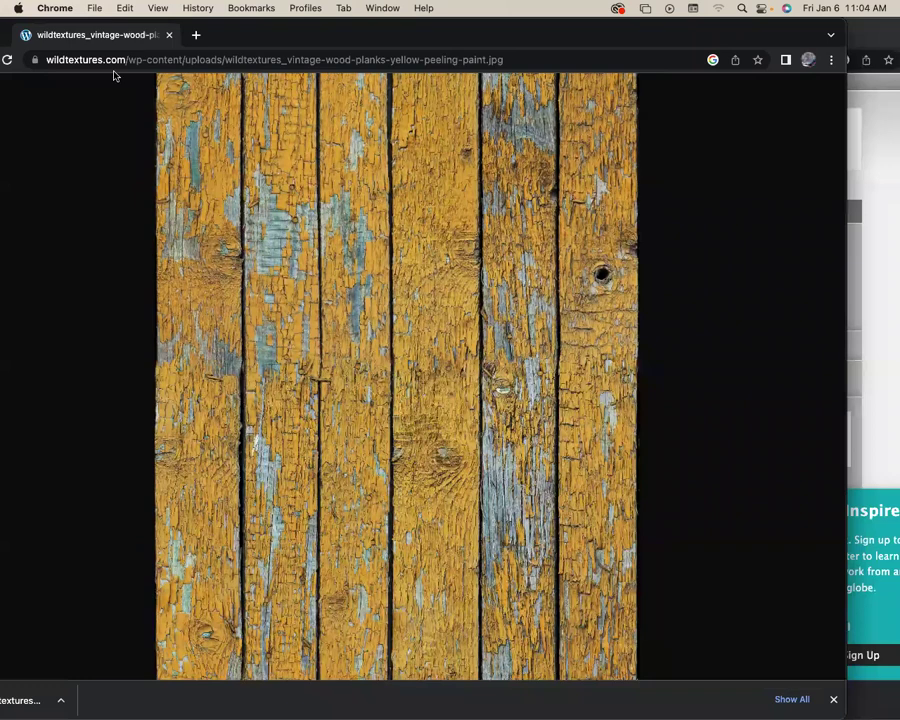
Go back twice to the wildtextures.com home page and scroll to its texture categories.
{"action": "left_click_drag", "start_coordinate": [240, 36], "coordinate": [305, 36]}
{"action": "left_click", "coordinate": [27, 62]}
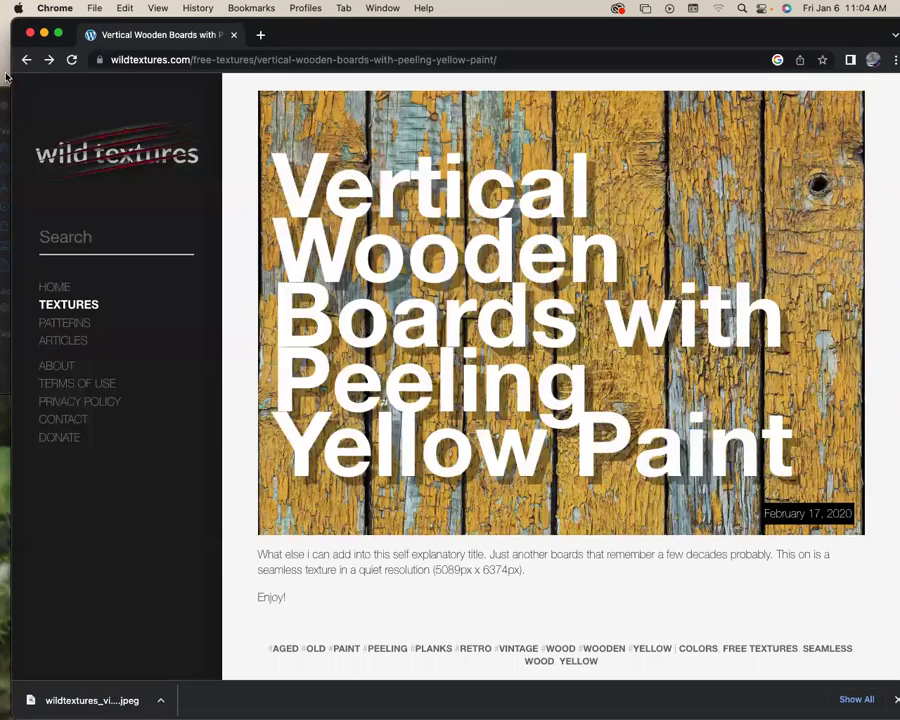
{"action": "left_click", "coordinate": [26, 58]}
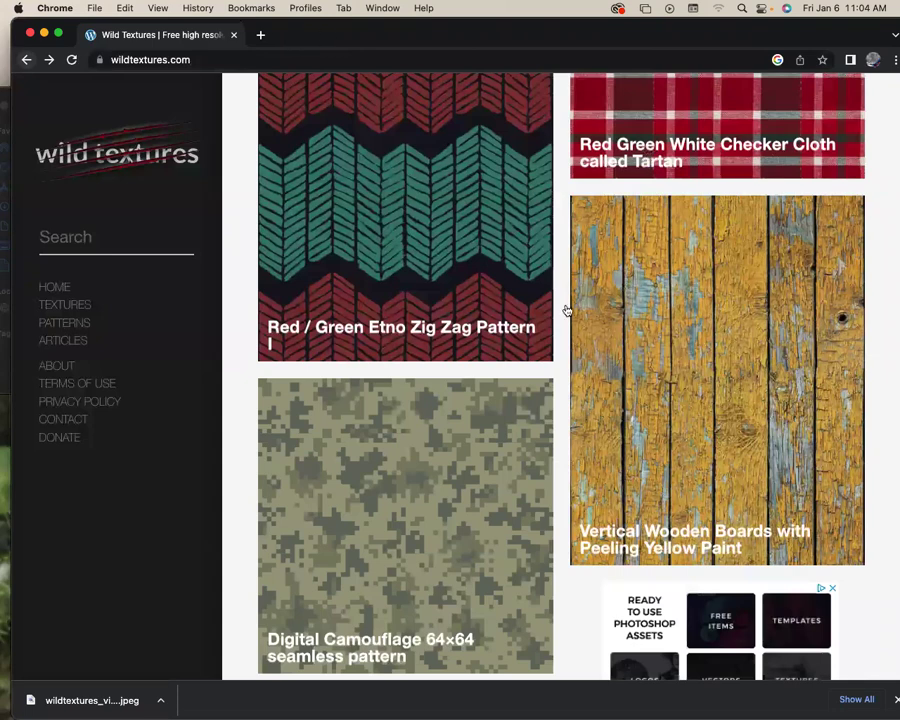
{"action": "key", "text": "ctrl+Right"}
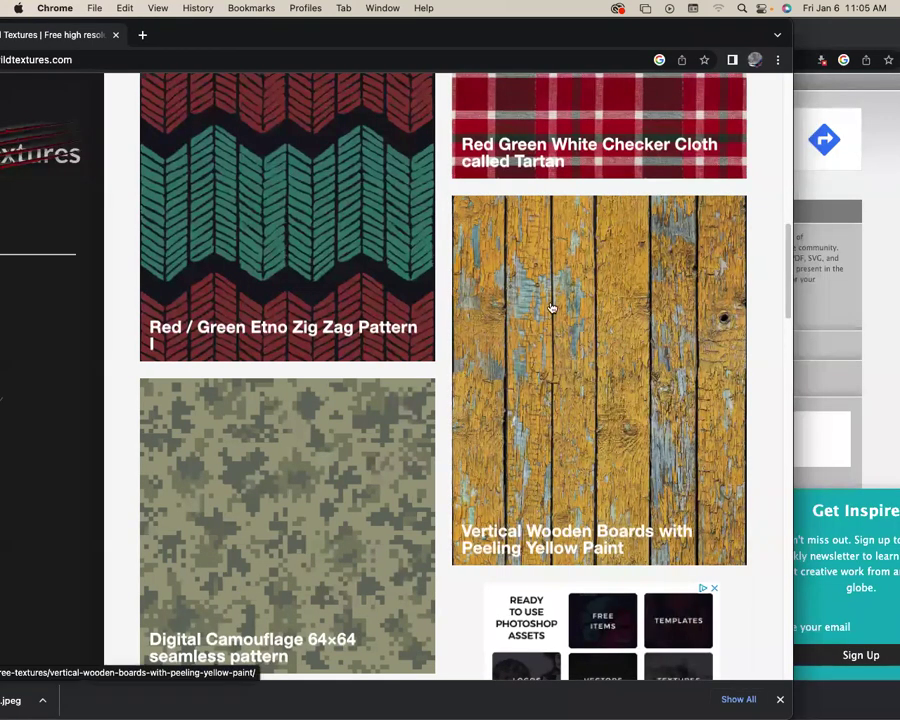
{"action": "scroll", "coordinate": [586, 317], "scroll_direction": "up", "scroll_amount": 3}
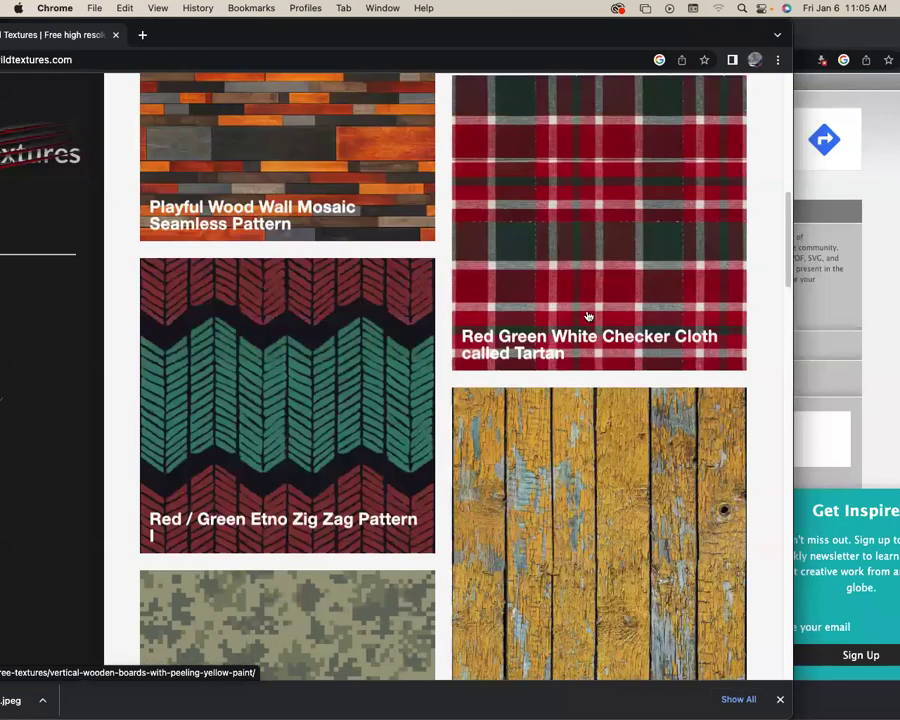
{"action": "scroll", "coordinate": [588, 317], "scroll_direction": "up", "scroll_amount": 10}
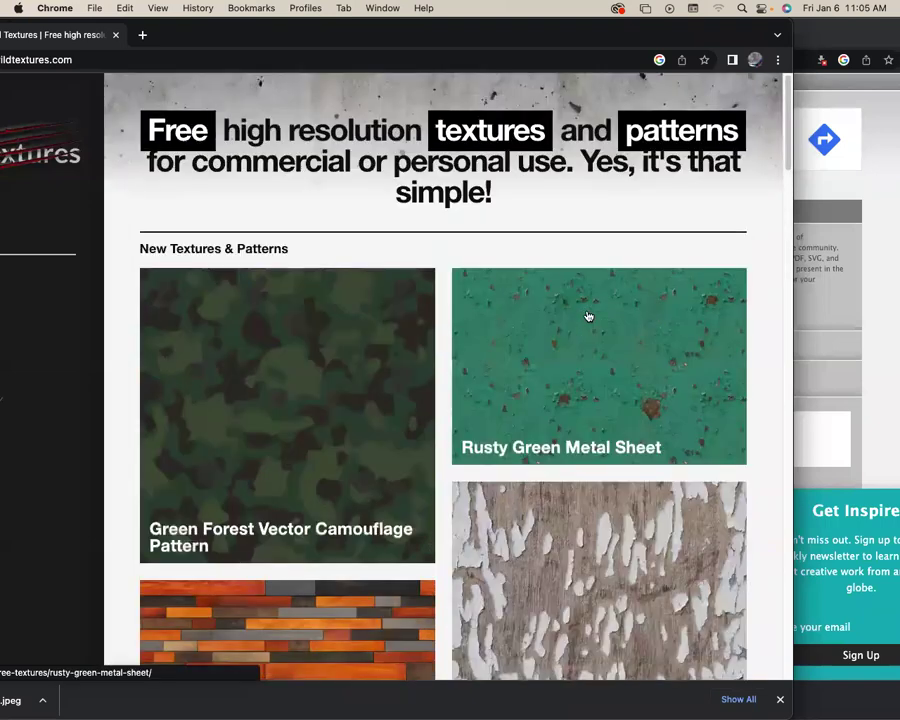
{"action": "scroll", "coordinate": [588, 317], "scroll_direction": "down", "scroll_amount": 10}
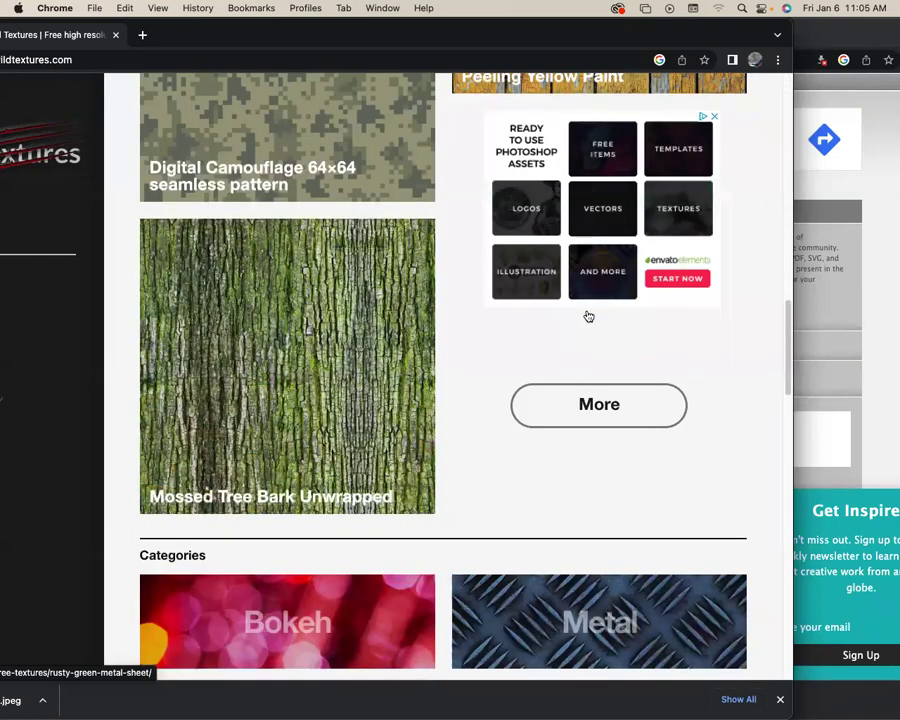
{"action": "scroll", "coordinate": [588, 317], "scroll_direction": "up", "scroll_amount": 10}
{"action": "scroll", "coordinate": [588, 317], "scroll_direction": "down", "scroll_amount": 15}
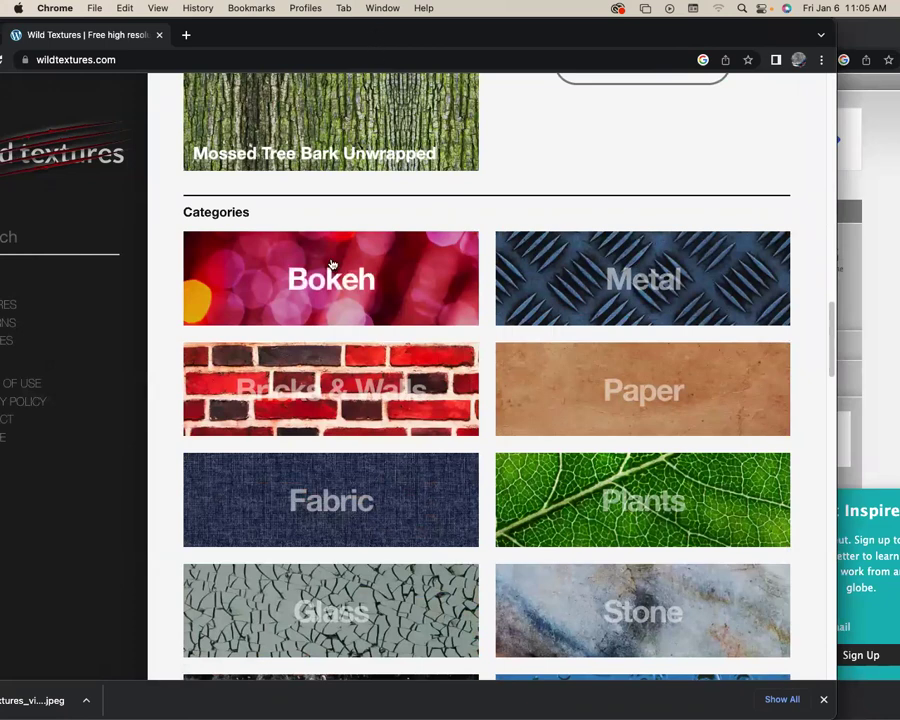
Browse the Bokeh texture category on Wild Textures.
{"action": "left_click", "coordinate": [333, 281]}
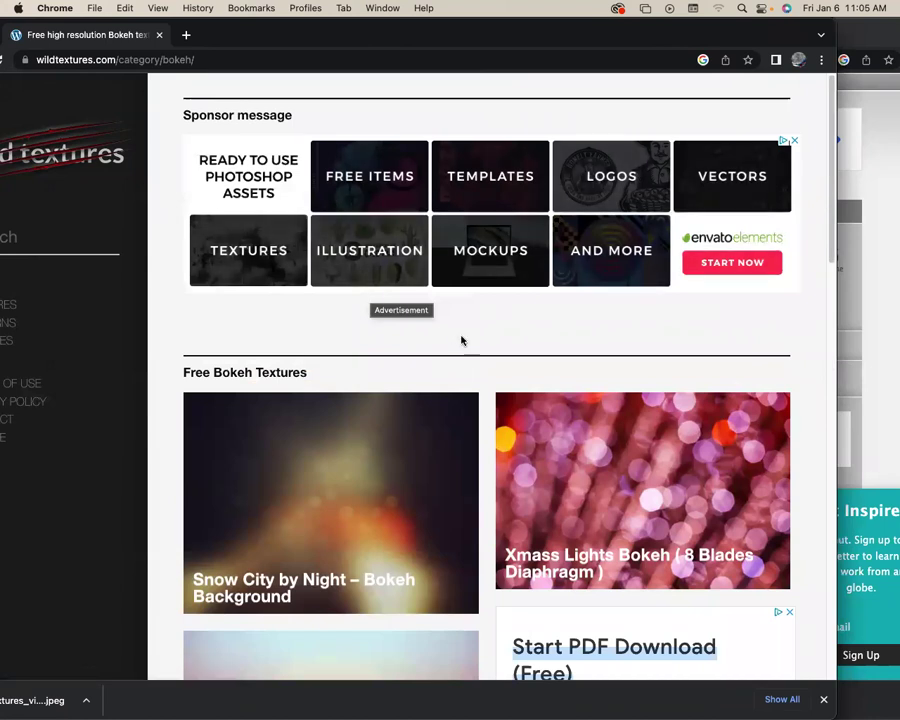
{"action": "scroll", "coordinate": [583, 398], "scroll_direction": "down", "scroll_amount": 2}
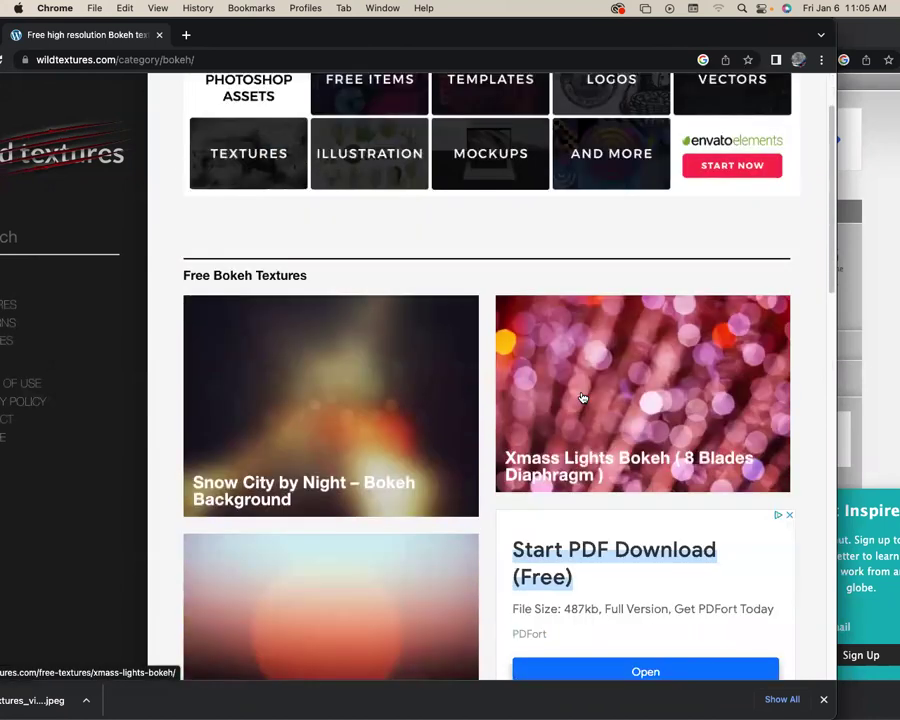
{"action": "scroll", "coordinate": [583, 398], "scroll_direction": "down", "scroll_amount": 2}
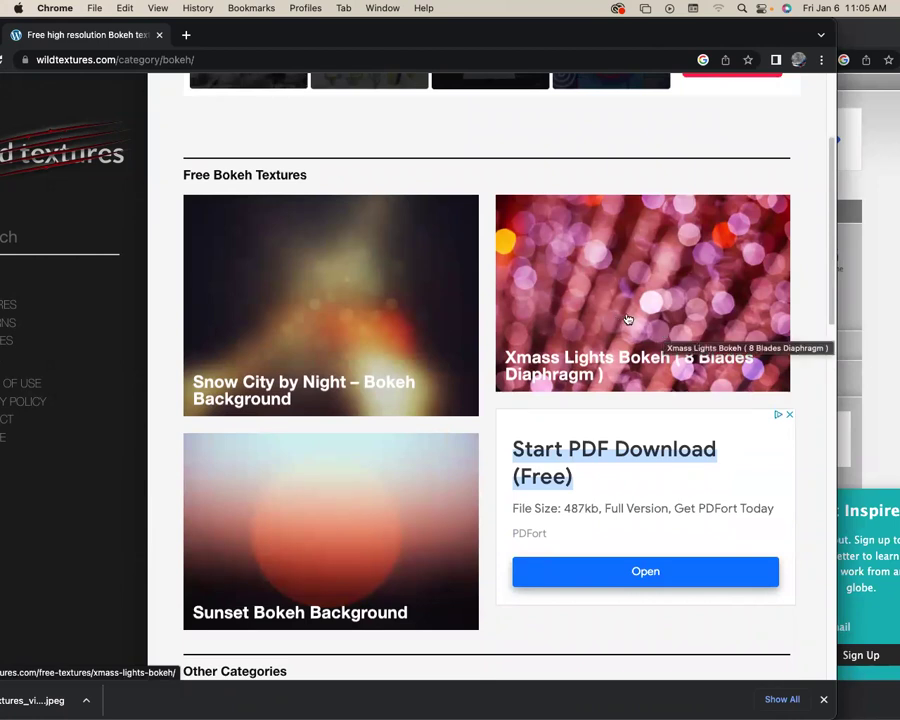
{"action": "scroll", "coordinate": [596, 318], "scroll_direction": "down", "scroll_amount": 1}
{"action": "scroll", "coordinate": [596, 318], "scroll_direction": "down", "scroll_amount": 1}
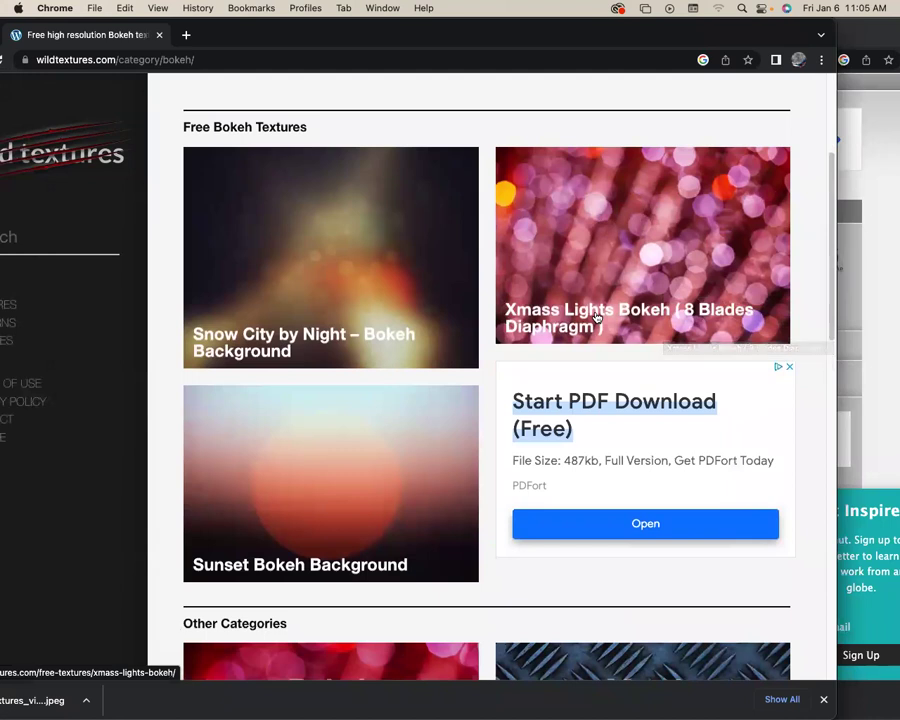
{"action": "scroll", "coordinate": [610, 303], "scroll_direction": "up", "scroll_amount": 1}
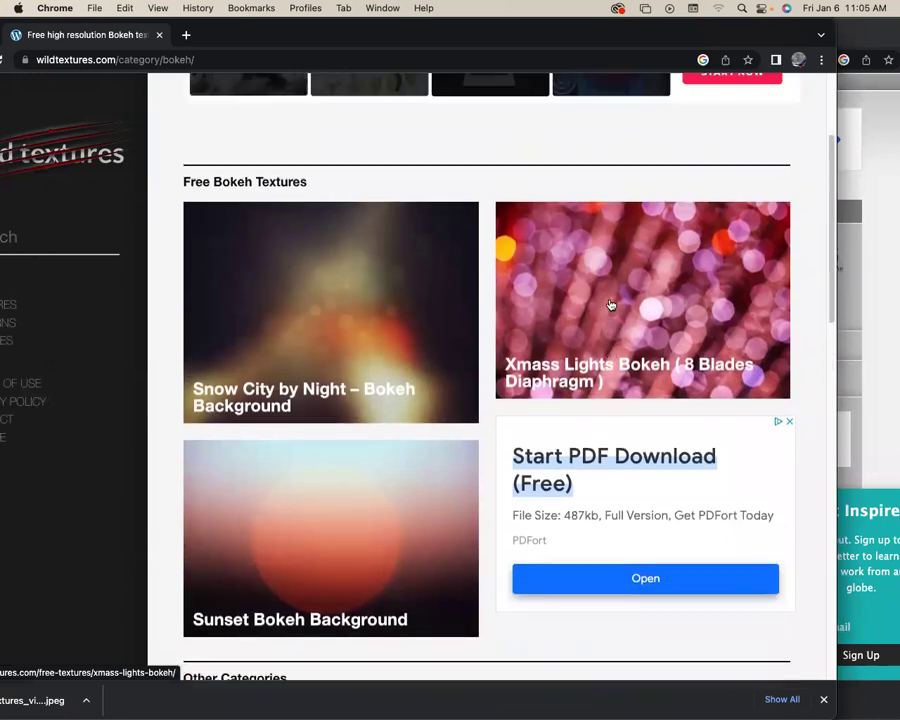
Open Xmass Lights Bokeh (8 Blades Diaphragm) and find its 3000 x 2000 px .jpg download.
{"action": "left_click", "coordinate": [634, 310]}
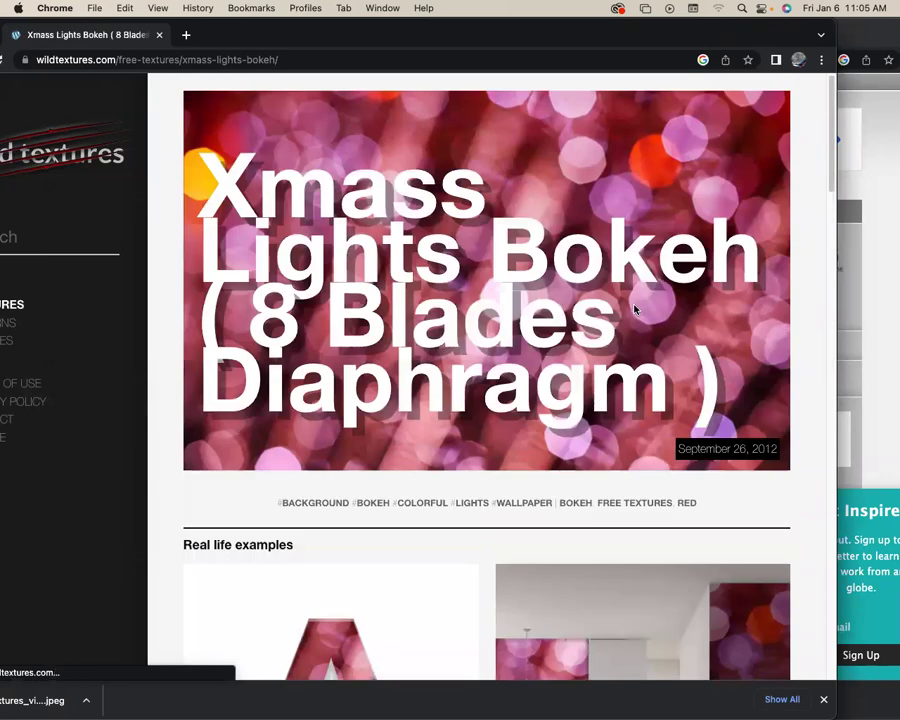
{"action": "scroll", "coordinate": [684, 306], "scroll_direction": "down", "scroll_amount": 10}
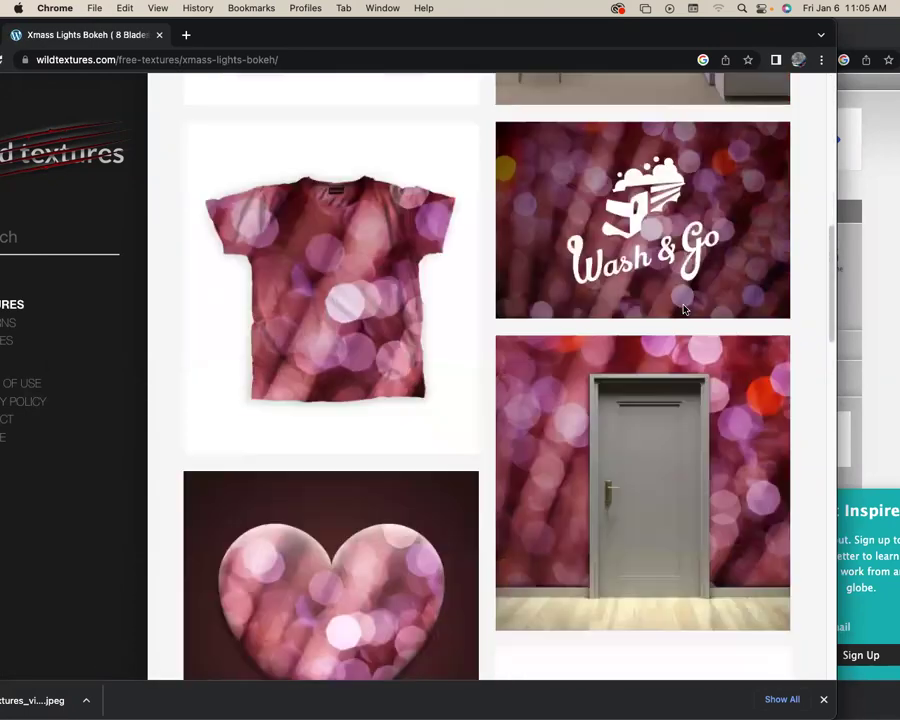
{"action": "scroll", "coordinate": [684, 310], "scroll_direction": "down", "scroll_amount": 15}
{"action": "scroll", "coordinate": [707, 265], "scroll_direction": "up", "scroll_amount": 5}
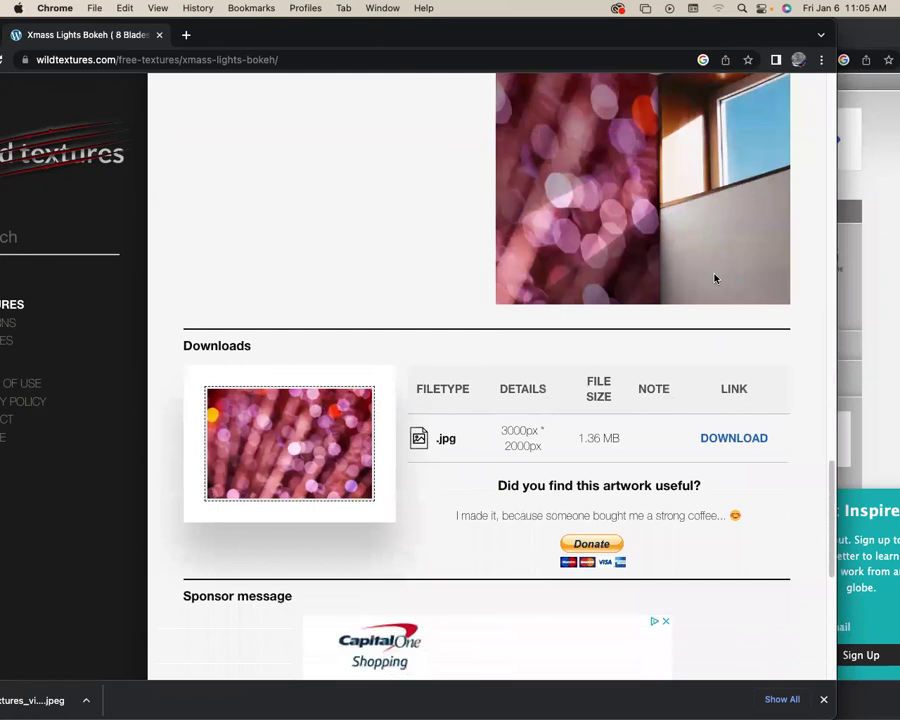
{"action": "scroll", "coordinate": [714, 278], "scroll_direction": "down", "scroll_amount": 1}
Save the full-size Xmass Lights Bokeh image from Wild Textures into the 'images for practice' folder.
{"action": "left_click", "coordinate": [733, 376]}
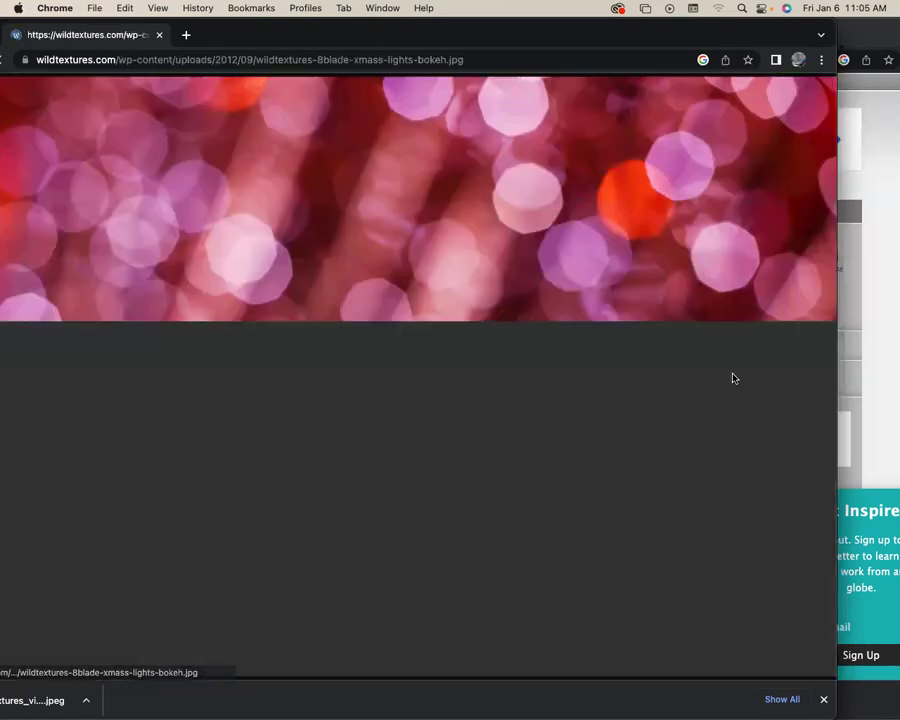
{"action": "right_click", "coordinate": [520, 378]}
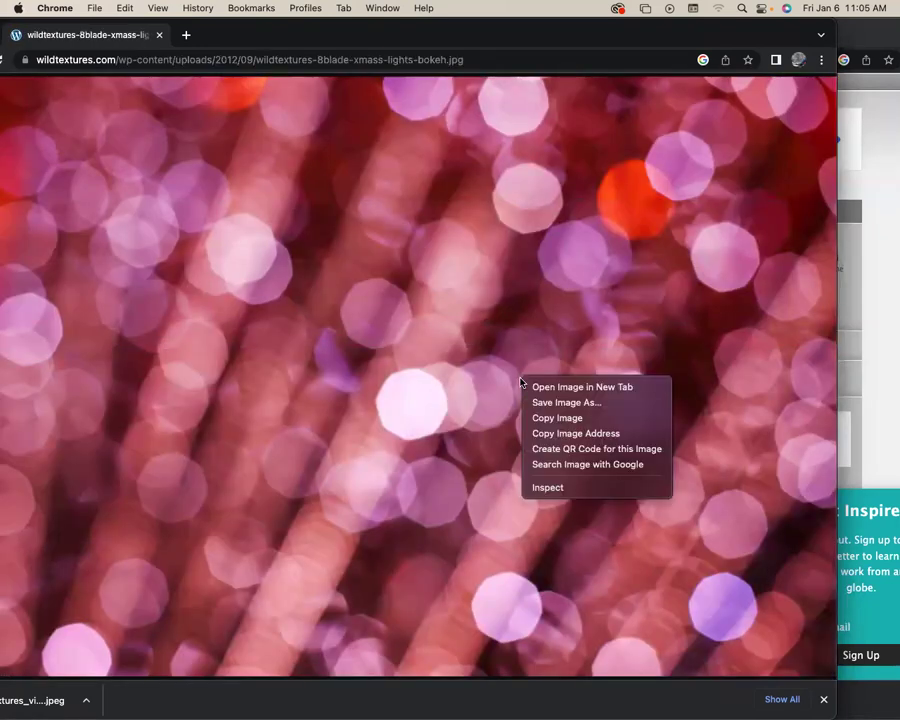
{"action": "left_click", "coordinate": [547, 404]}
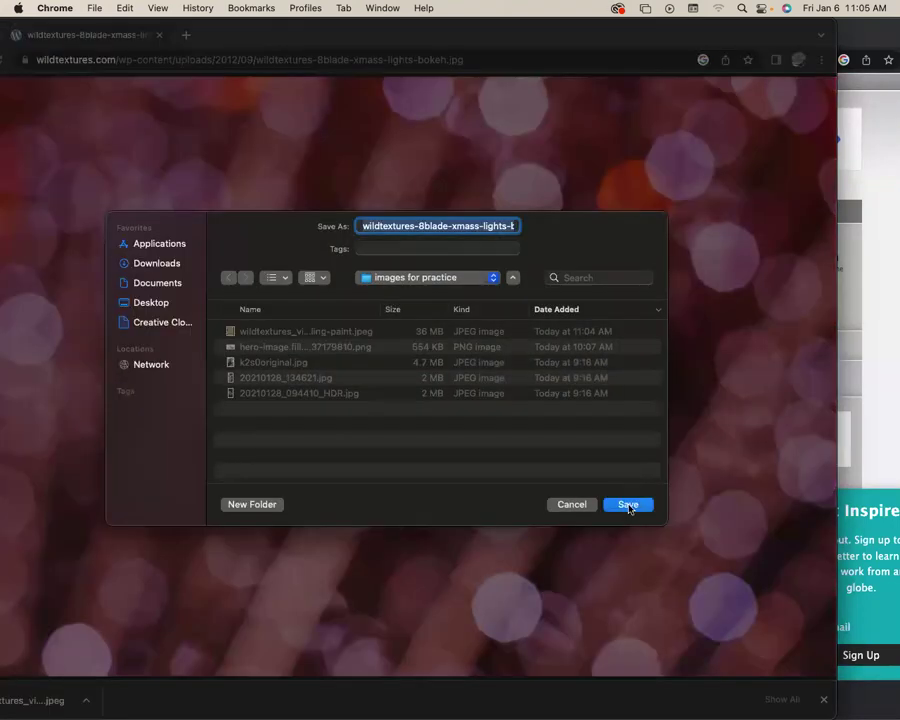
{"action": "left_click", "coordinate": [628, 504]}
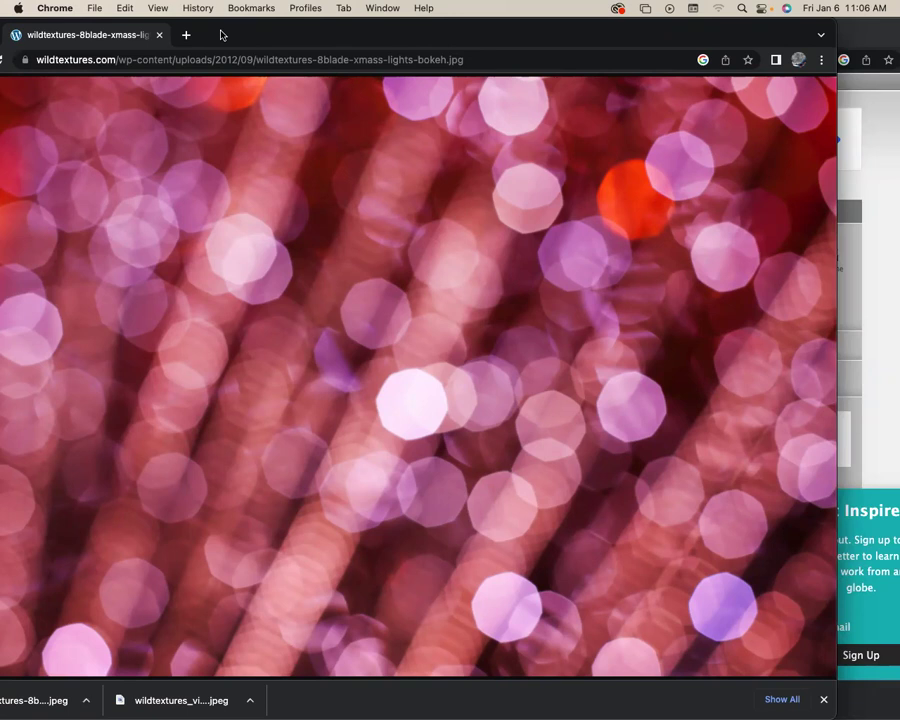
Drag the bokeh texture and Galactic Empire logo Chrome windows aside and return to the stormtrooper document.
{"action": "left_click_drag", "start_coordinate": [251, 25], "coordinate": [866, 336]}
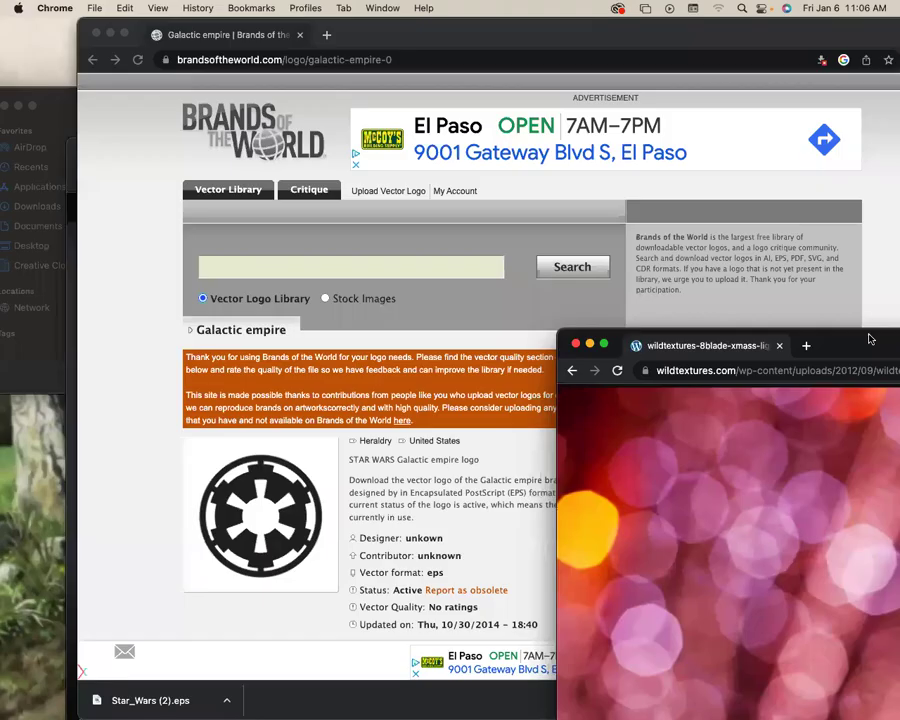
{"action": "left_click", "coordinate": [510, 47]}
{"action": "left_click_drag", "start_coordinate": [510, 47], "coordinate": [870, 117]}
{"action": "left_click", "coordinate": [408, 183]}
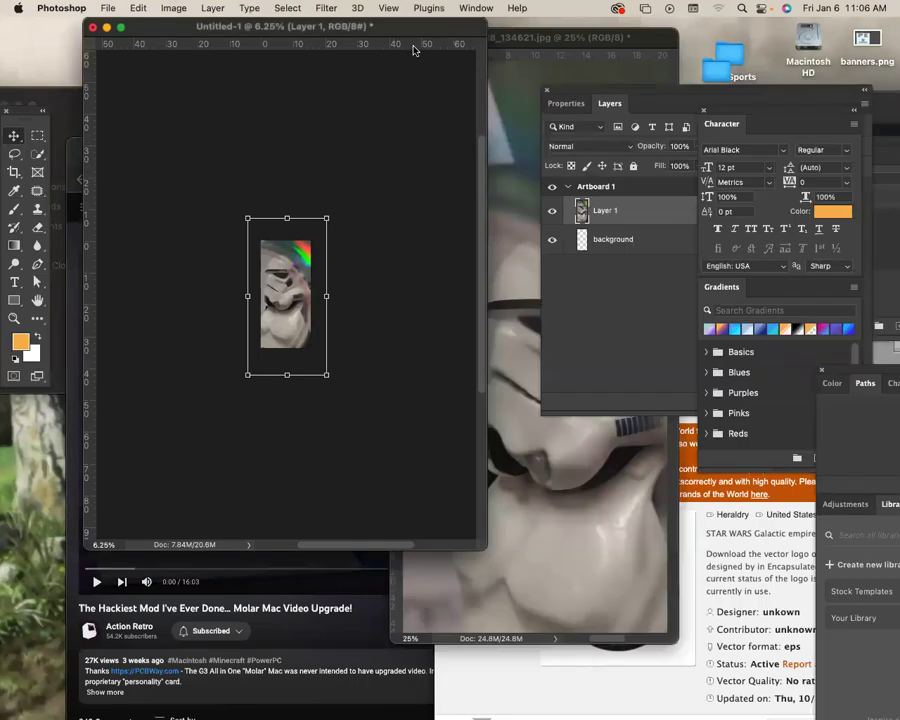
Zoom the stormtrooper document to fit, then enlarge its window and move it higher.
{"action": "key", "text": "super+equal"}
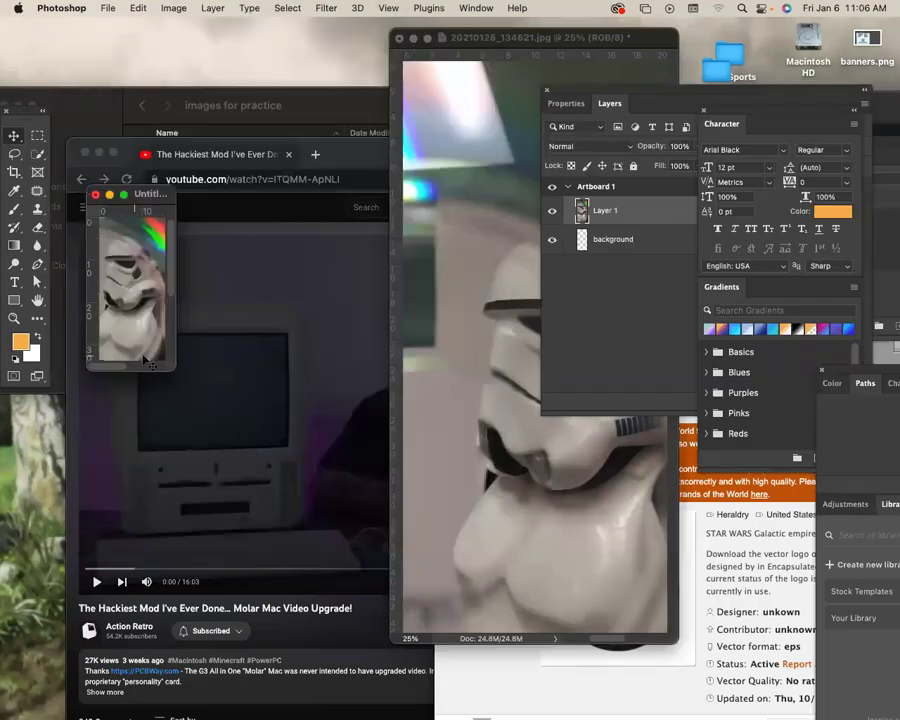
{"action": "left_click_drag", "start_coordinate": [175, 367], "coordinate": [457, 546]}
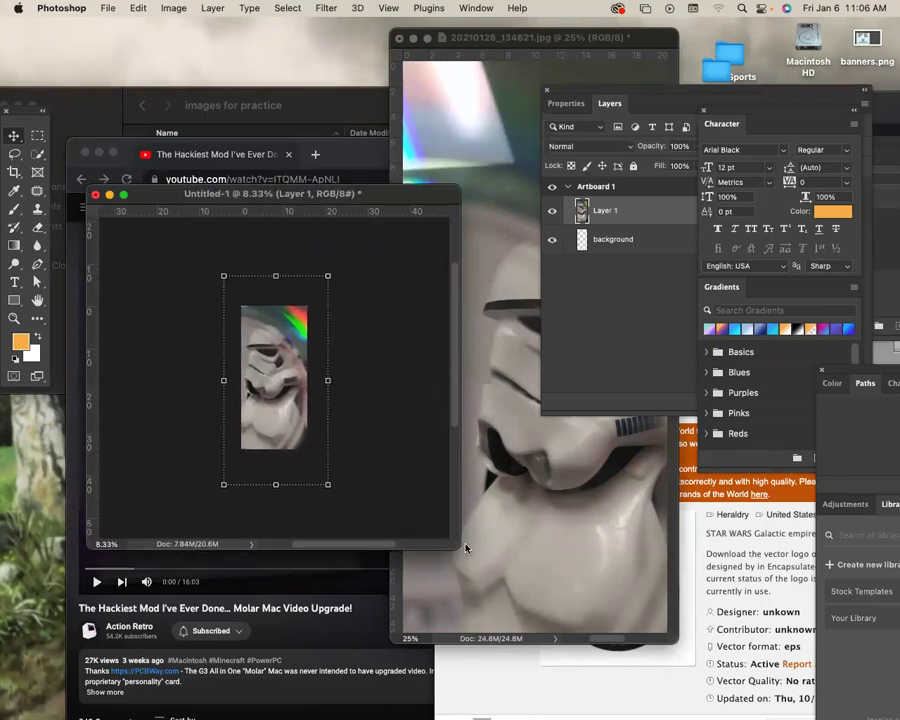
{"action": "left_click_drag", "start_coordinate": [393, 196], "coordinate": [392, 118]}
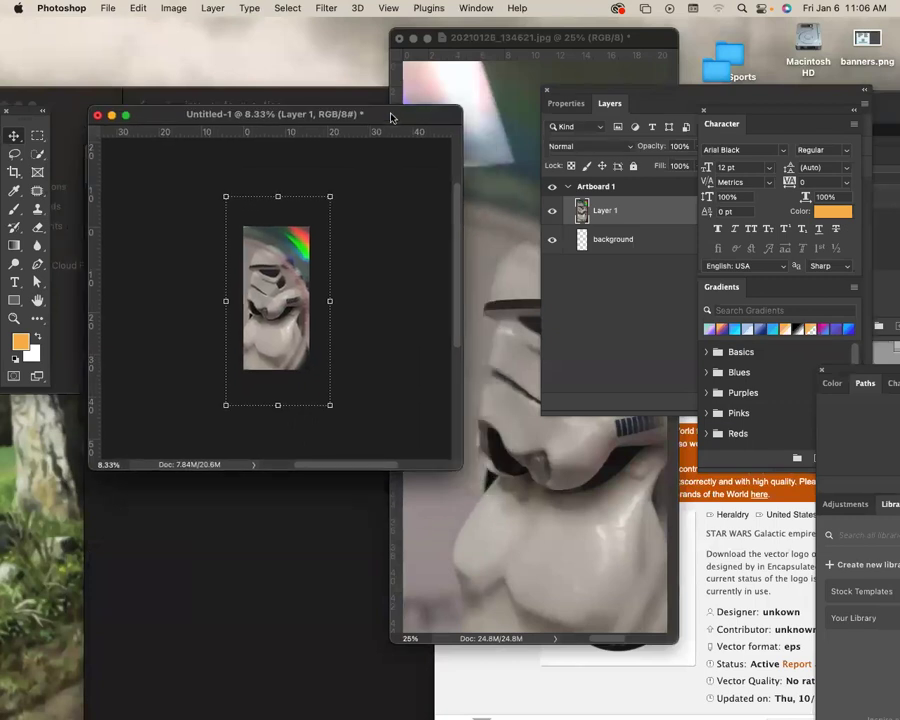
Open the bokeh lights and yellow peeling-paint wood planks JPEGs from 'images for practice'.
{"action": "key", "text": "super+o"}
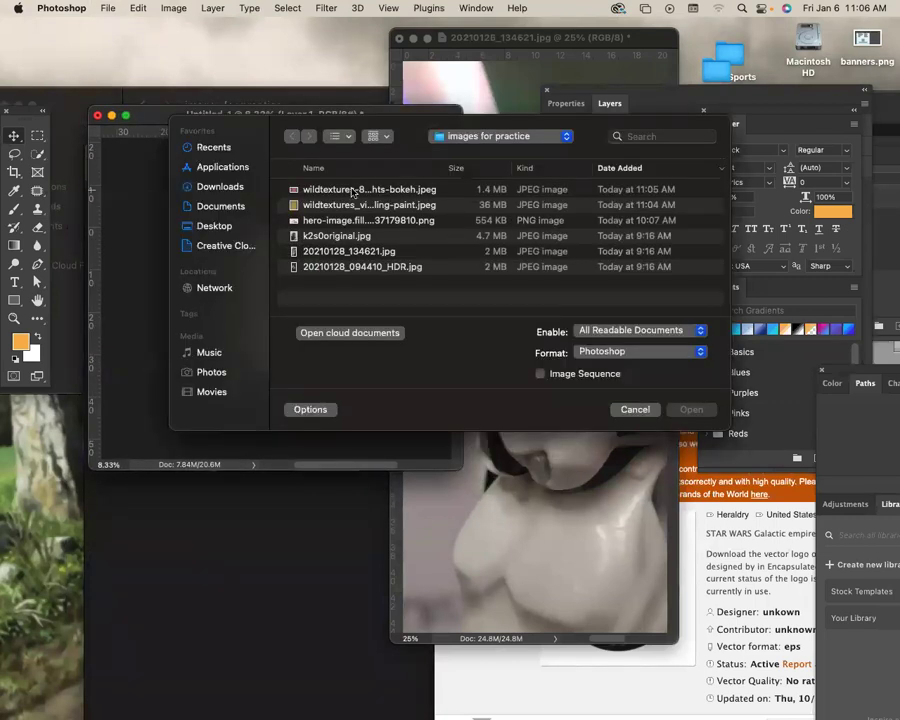
{"action": "left_click", "coordinate": [352, 192]}
{"action": "left_click", "coordinate": [350, 206], "text": "shift"}
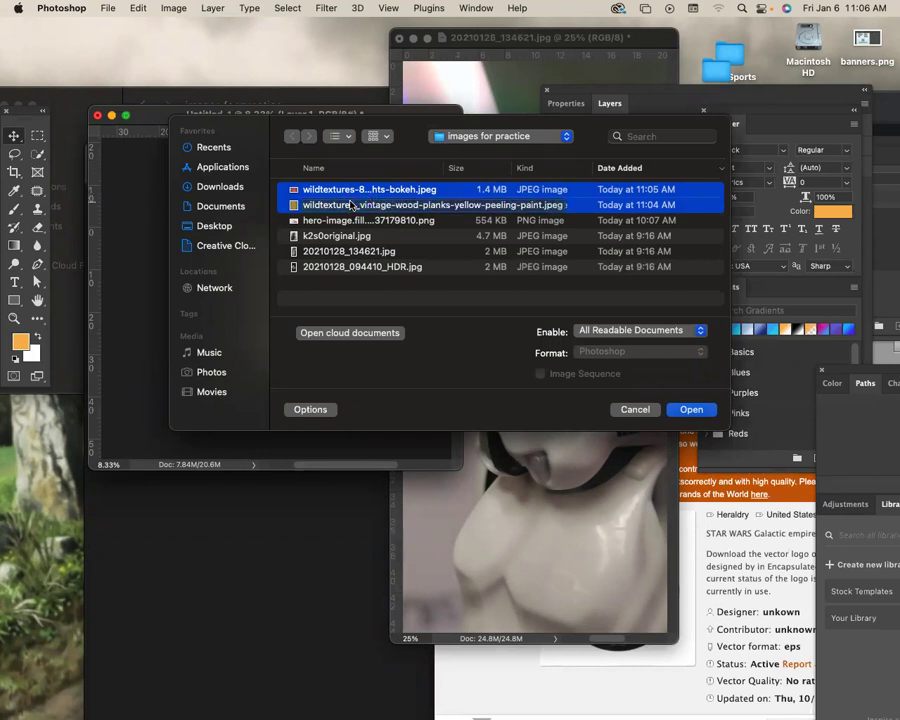
{"action": "left_click", "coordinate": [302, 205]}
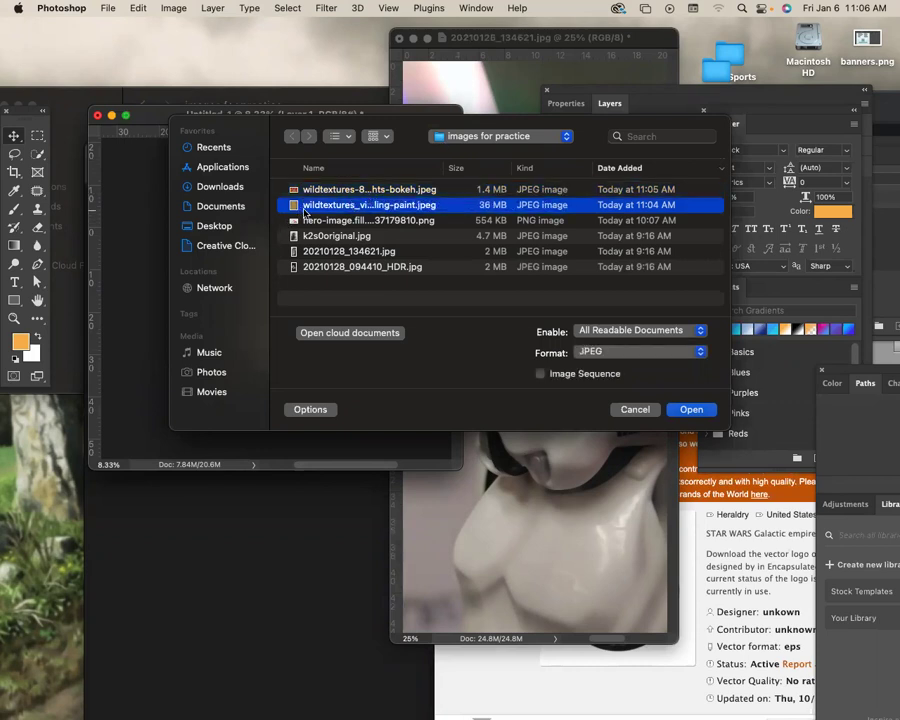
{"action": "left_click", "coordinate": [304, 190], "text": "shift"}
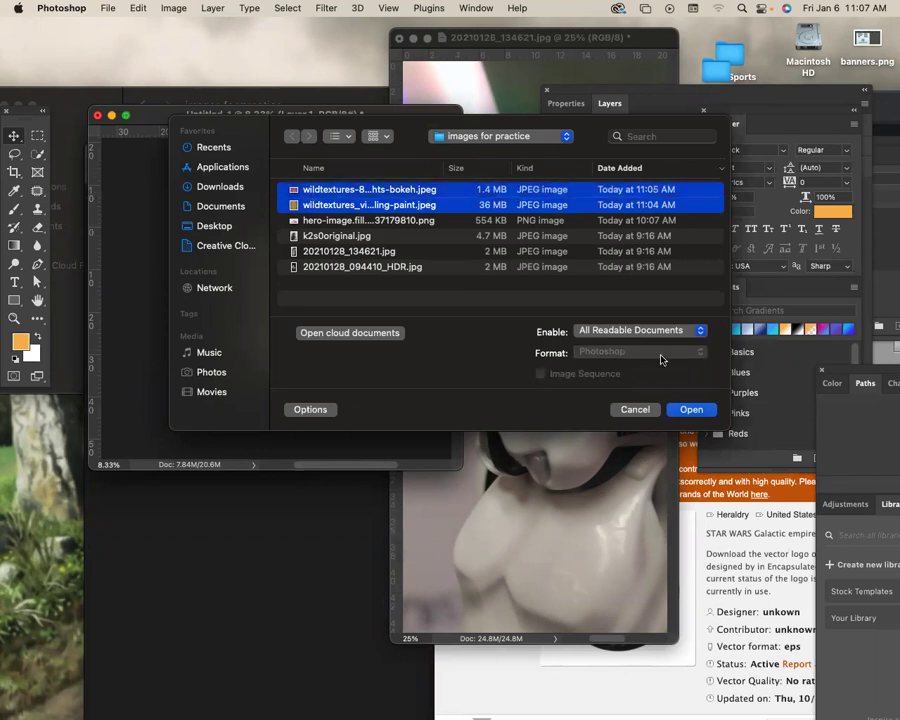
{"action": "left_click", "coordinate": [691, 410]}
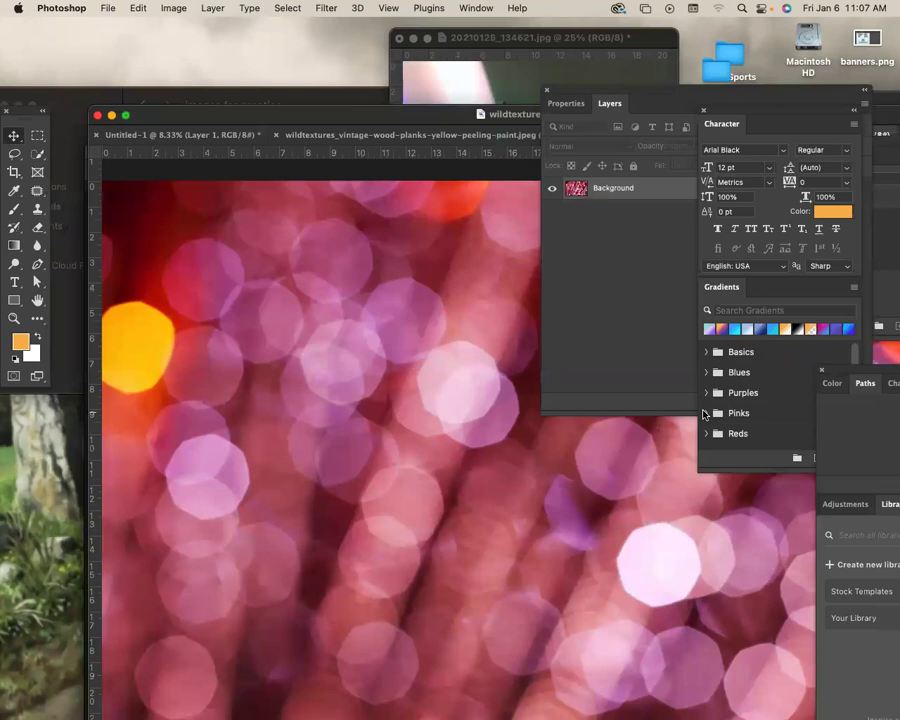
Close the separate 20210128 stormtrooper photo document.
{"action": "left_click_drag", "start_coordinate": [217, 110], "coordinate": [283, 146]}
{"action": "left_click", "coordinate": [468, 42]}
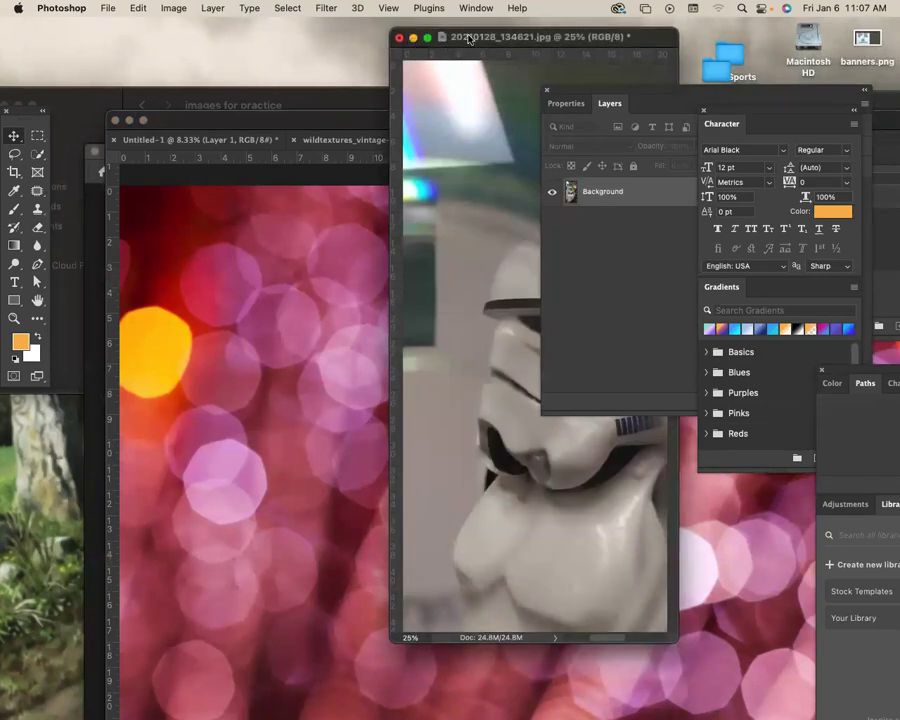
{"action": "left_click_drag", "start_coordinate": [467, 35], "coordinate": [497, 28]}
{"action": "key", "text": "super+minus"}
{"action": "key", "text": "super+minus"}
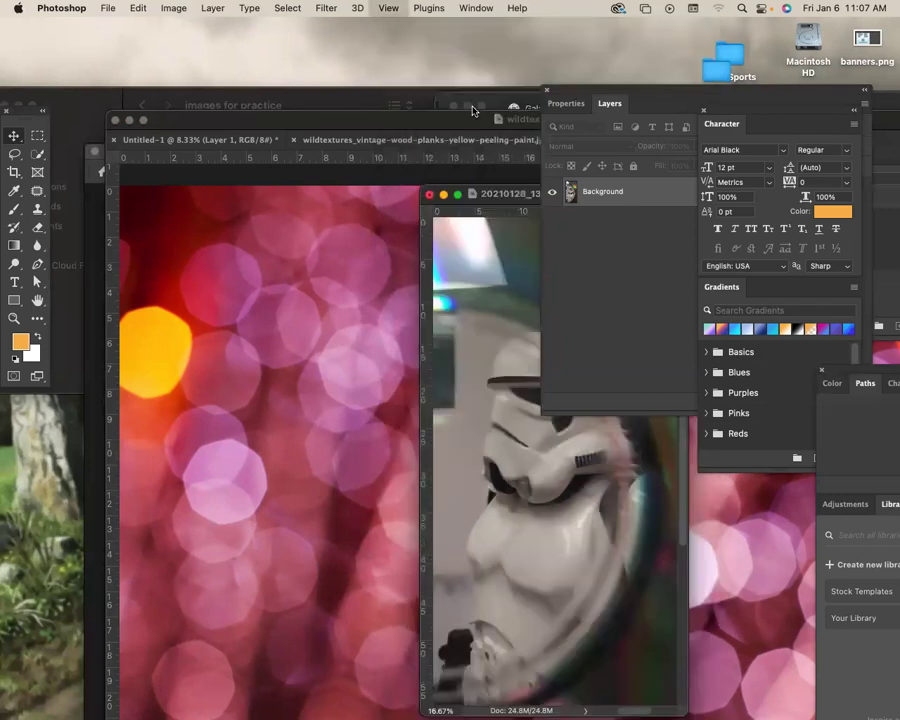
{"action": "left_click_drag", "start_coordinate": [490, 193], "coordinate": [477, 44]}
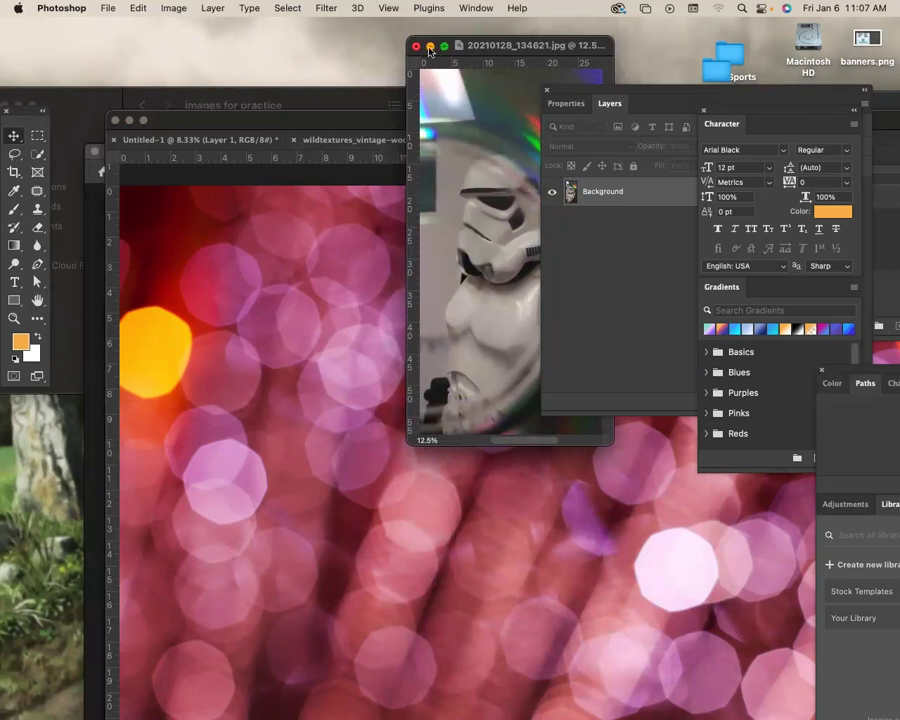
{"action": "key", "text": "super+w"}
Arrange the bokeh, wood texture and wallpaper windows side by side, with the wood texture in front.
{"action": "left_click_drag", "start_coordinate": [452, 123], "coordinate": [181, 28]}
{"action": "left_click_drag", "start_coordinate": [480, 32], "coordinate": [340, 95]}
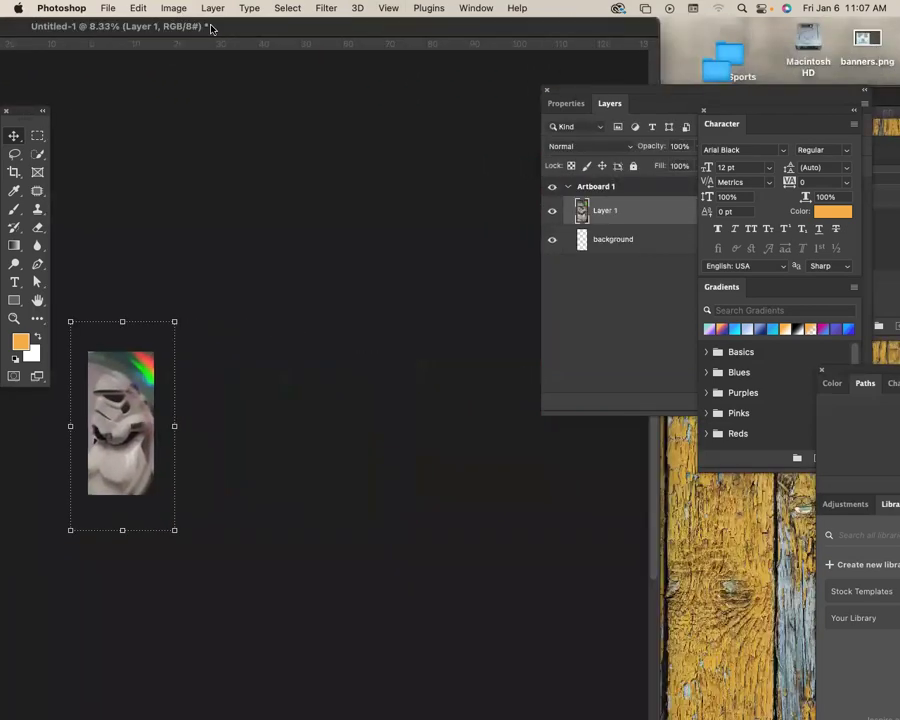
{"action": "left_click_drag", "start_coordinate": [212, 28], "coordinate": [92, 28]}
{"action": "left_click_drag", "start_coordinate": [478, 50], "coordinate": [544, 34]}
{"action": "scroll", "coordinate": [433, 247], "scroll_direction": "down", "scroll_amount": 5}
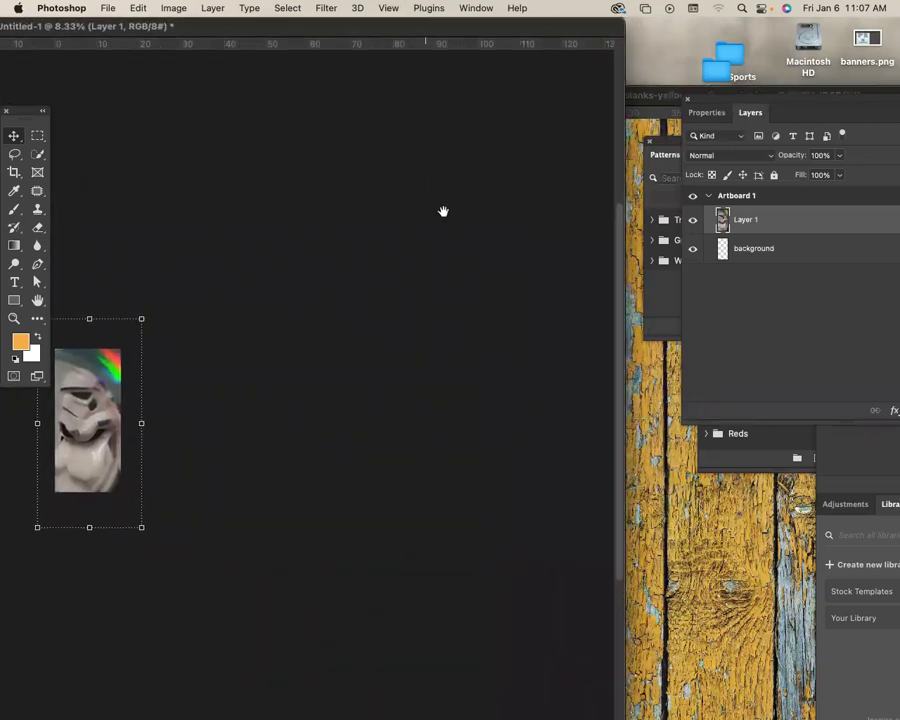
{"action": "left_click", "coordinate": [640, 98]}
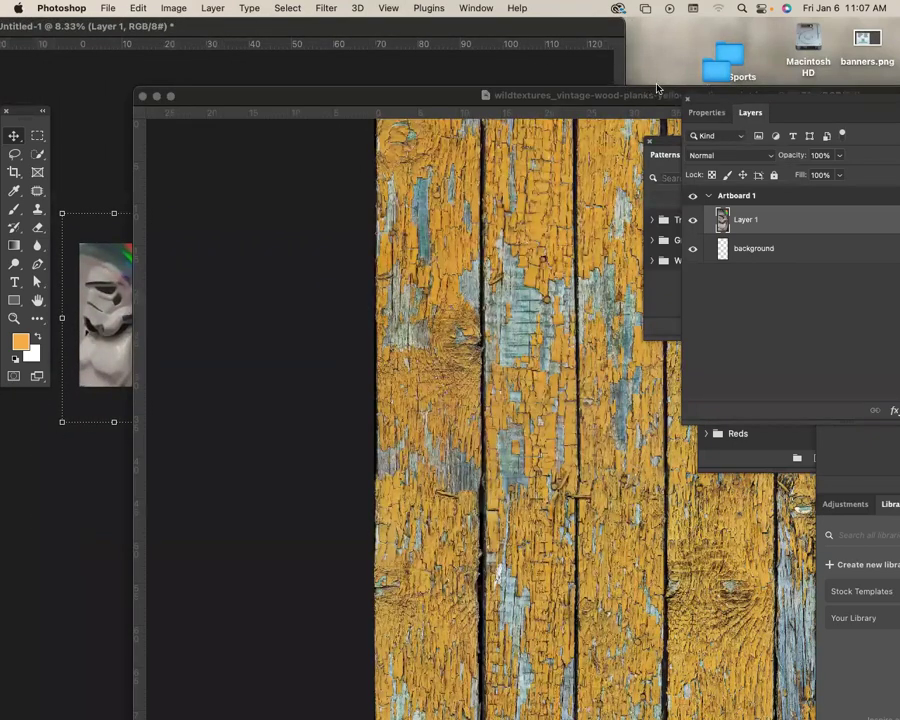
{"action": "left_click_drag", "start_coordinate": [650, 95], "coordinate": [643, 69]}
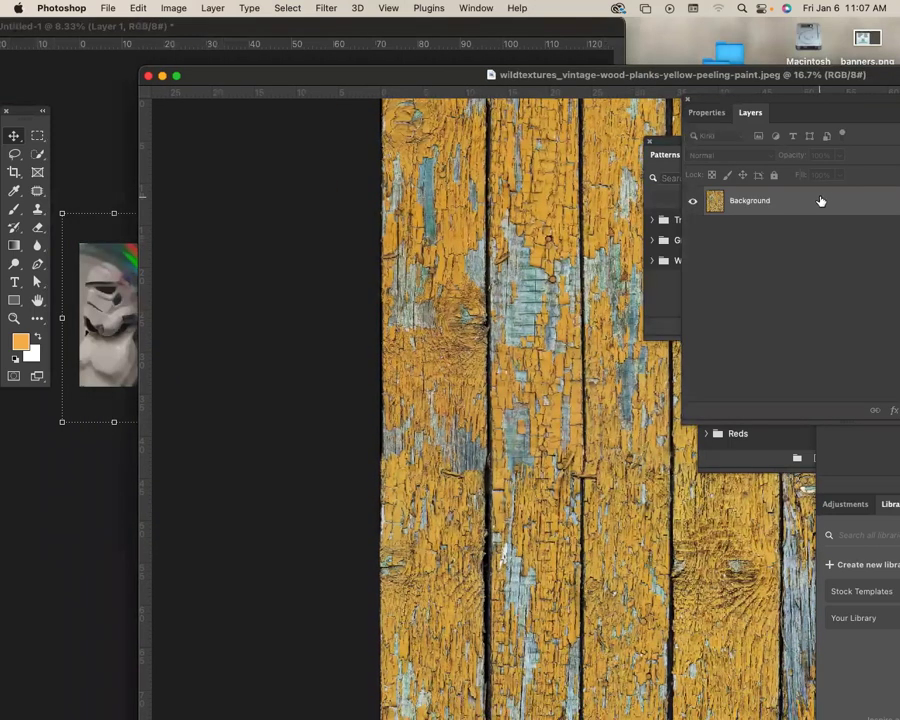
Copy the wood planks and bokeh layers into the wallpaper, shifting bokeh up to leave a wood strip.
{"action": "left_click_drag", "start_coordinate": [352, 244], "coordinate": [78, 328]}
{"action": "left_click", "coordinate": [651, 80]}
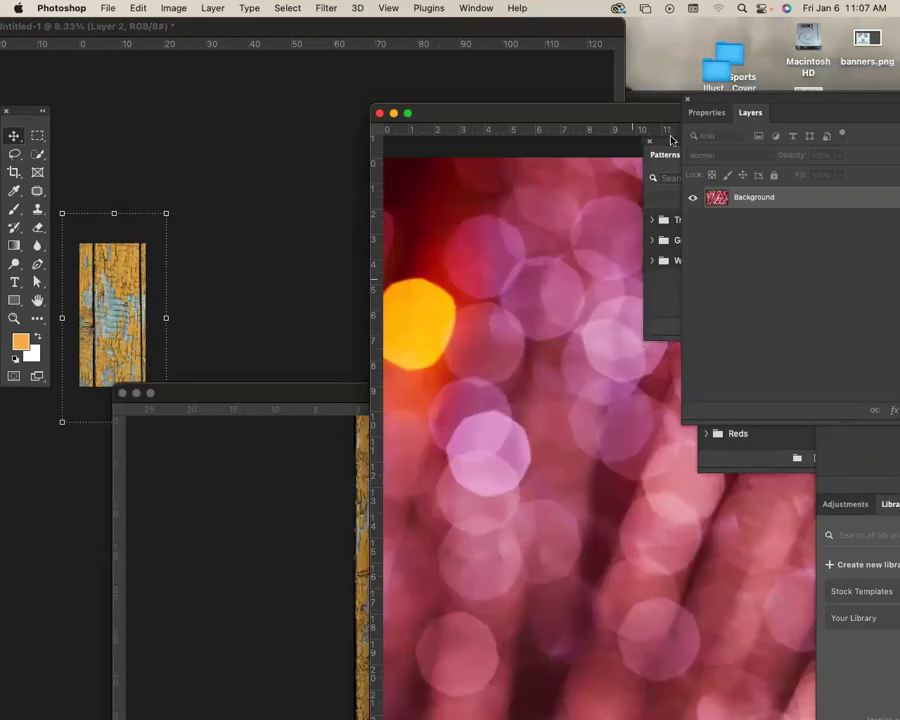
{"action": "left_click_drag", "start_coordinate": [666, 110], "coordinate": [623, 28]}
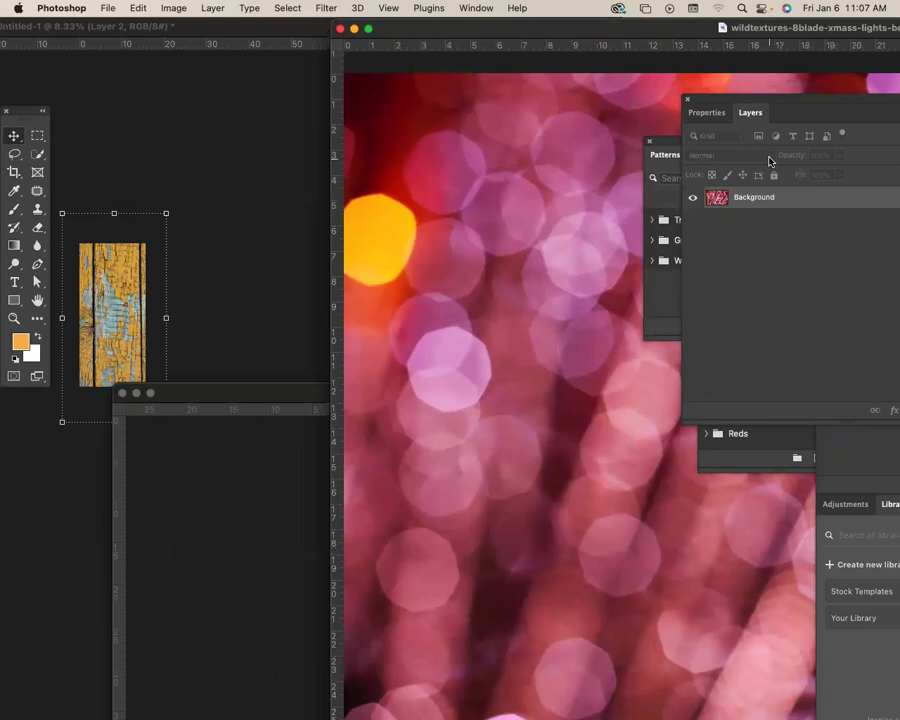
{"action": "left_click_drag", "start_coordinate": [766, 196], "coordinate": [110, 310]}
{"action": "left_click_drag", "start_coordinate": [263, 18], "coordinate": [424, 28]}
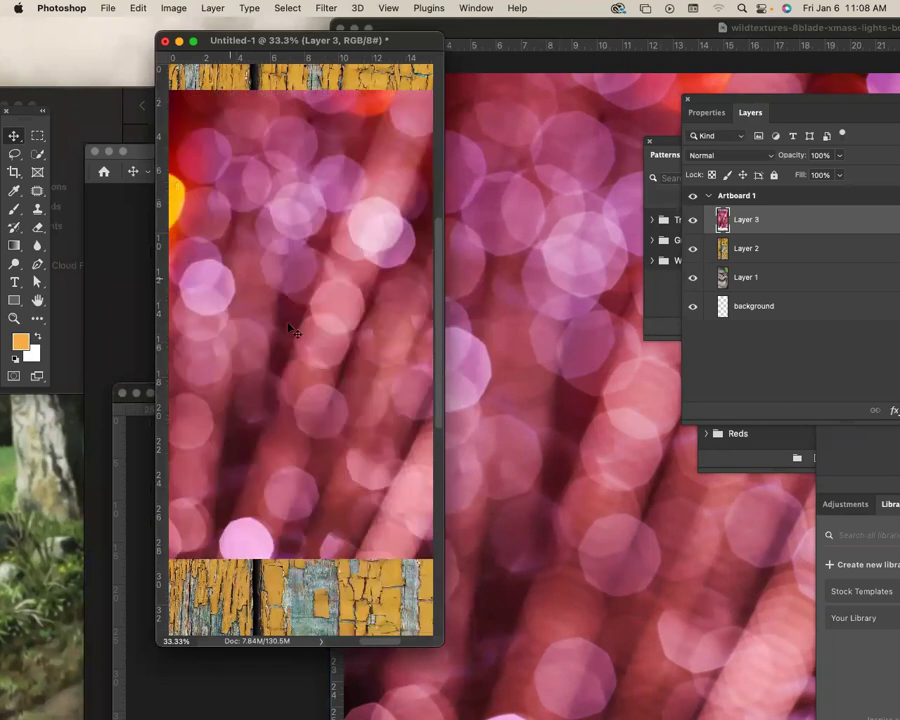
{"action": "left_click_drag", "start_coordinate": [295, 362], "coordinate": [297, 332]}
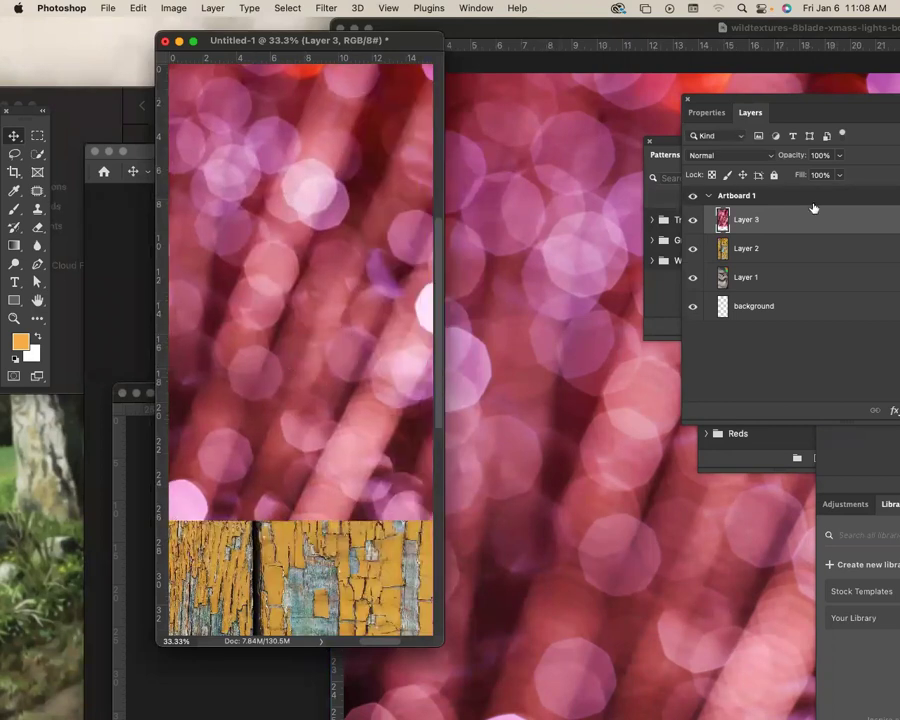
Rename Layer 3, Layer 2 and Layer 1 to 'bokeh', 'paint' and 'trooper'.
{"action": "double_click", "coordinate": [742, 221]}
{"action": "type", "text": "bokeh"}
{"action": "key", "text": "Return"}
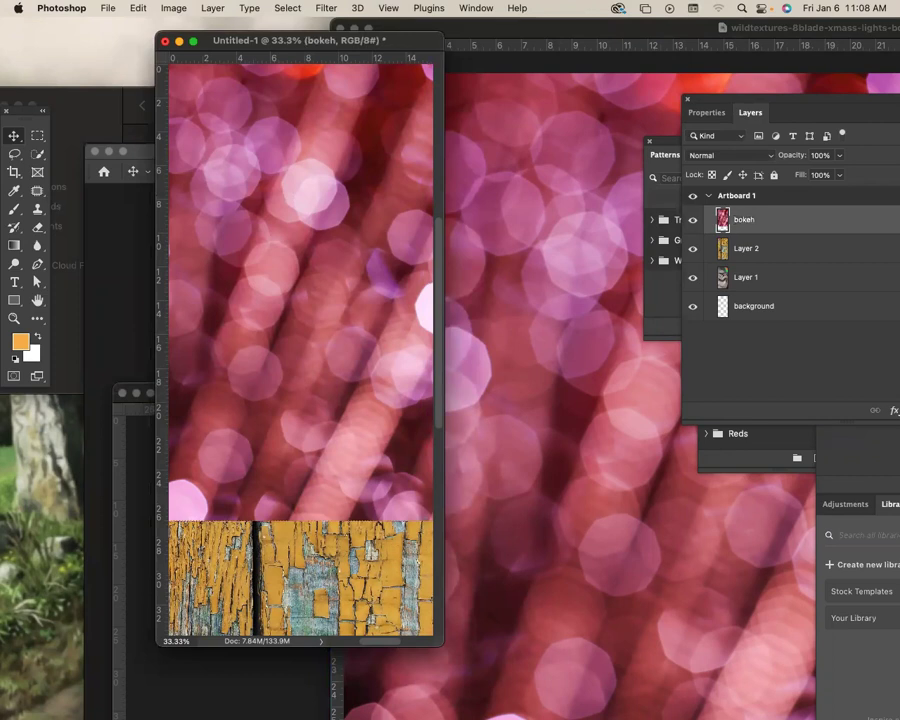
{"action": "double_click", "coordinate": [747, 248]}
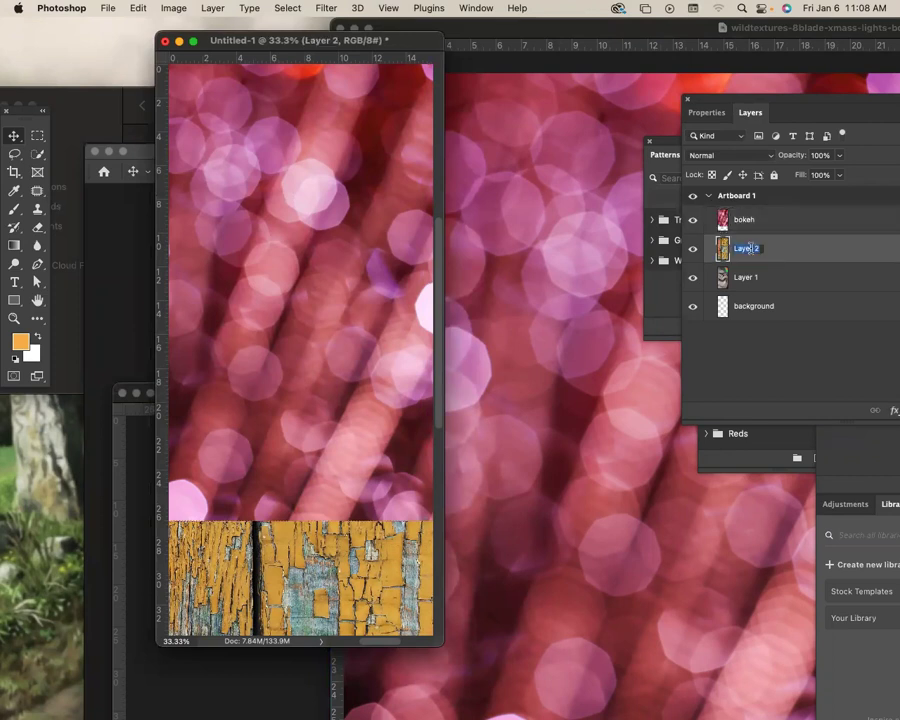
{"action": "type", "text": "paint"}
{"action": "double_click", "coordinate": [746, 278]}
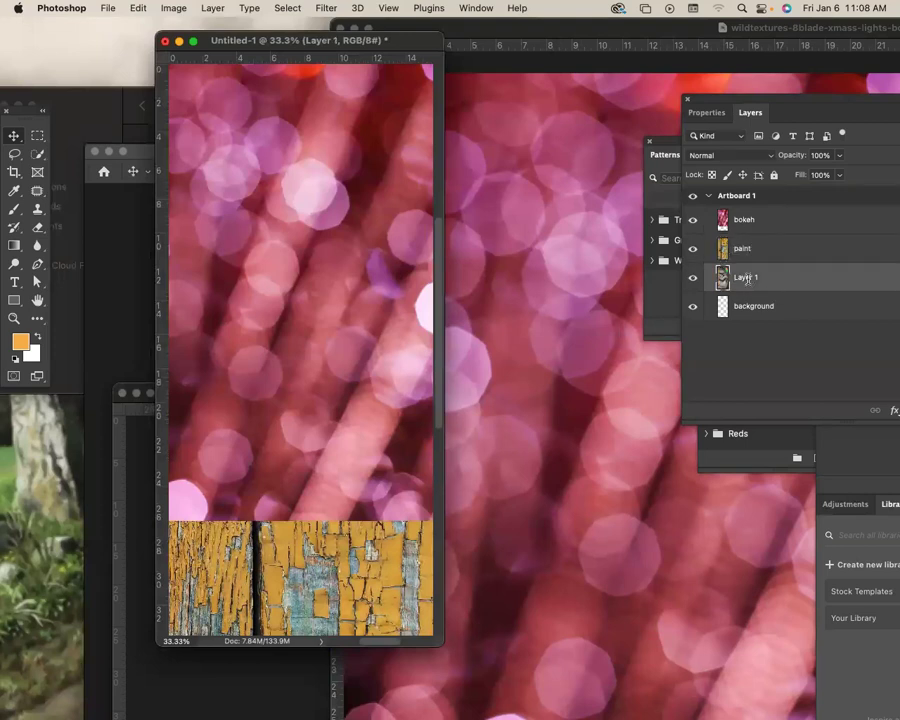
{"action": "type", "text": "trooper"}
{"action": "key", "text": "Return"}
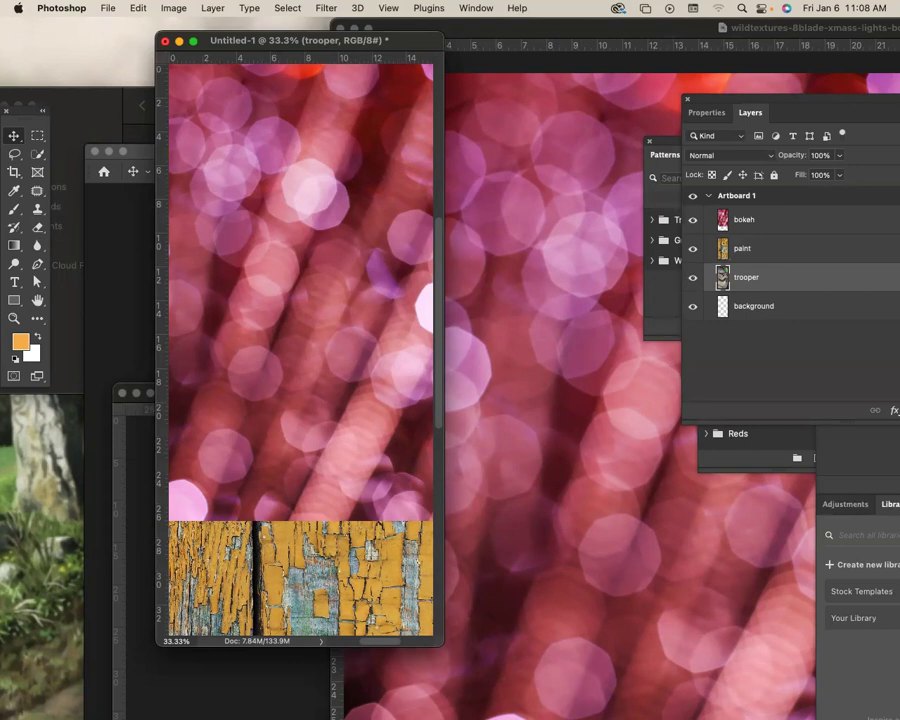
{"action": "key", "text": "super+minus"}
{"action": "key", "text": "super+minus"}
{"action": "key", "text": "super+minus"}
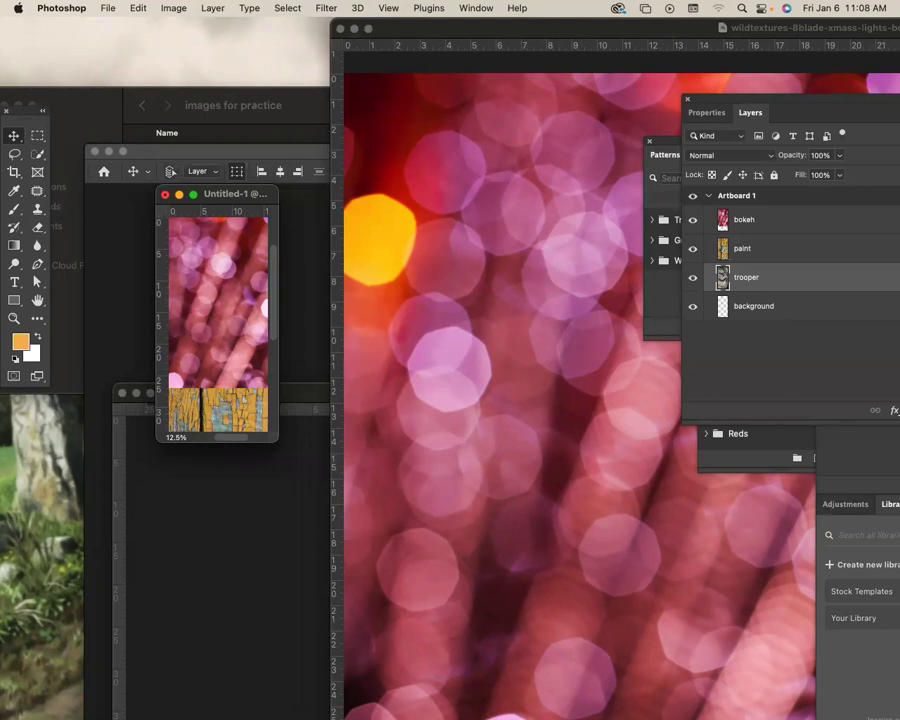
Minimize the bokeh and wood texture documents, then drag the trooper image up and left.
{"action": "left_click_drag", "start_coordinate": [230, 194], "coordinate": [315, 27]}
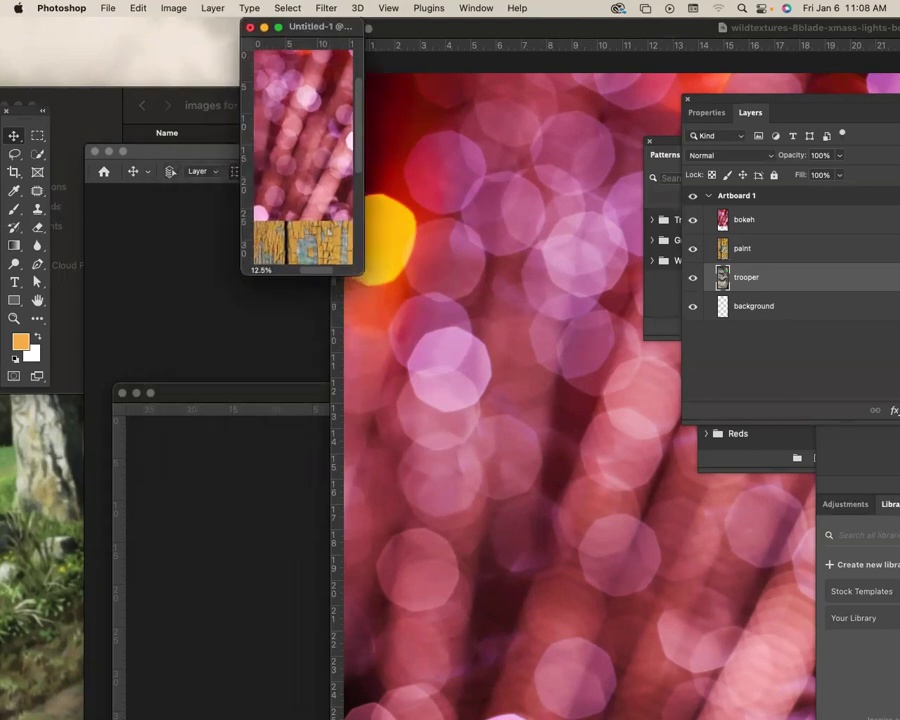
{"action": "left_click", "coordinate": [278, 27]}
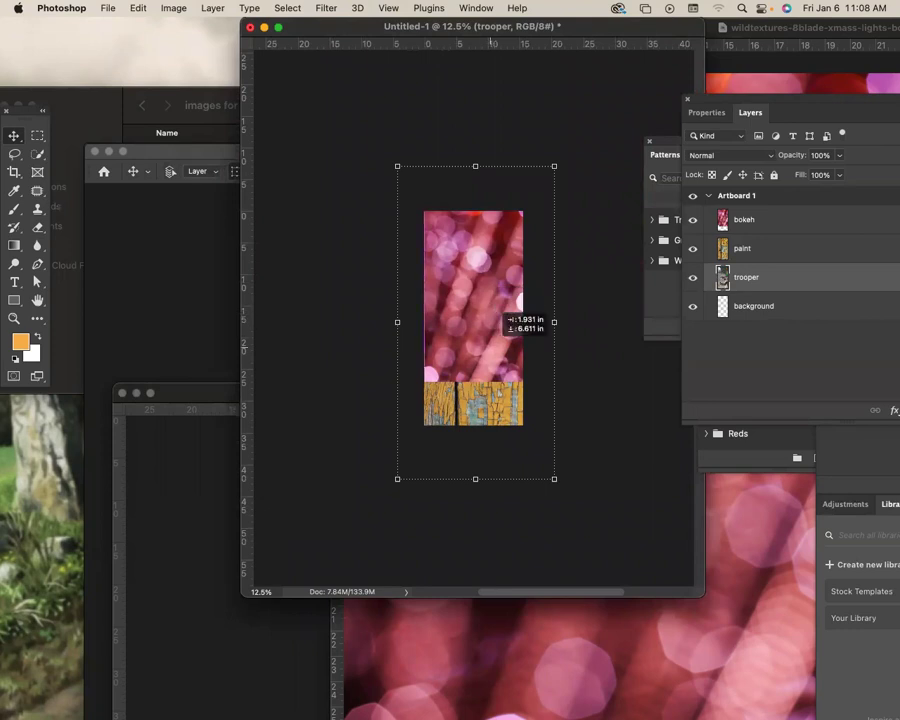
{"action": "left_click_drag", "start_coordinate": [256, 29], "coordinate": [227, 207]}
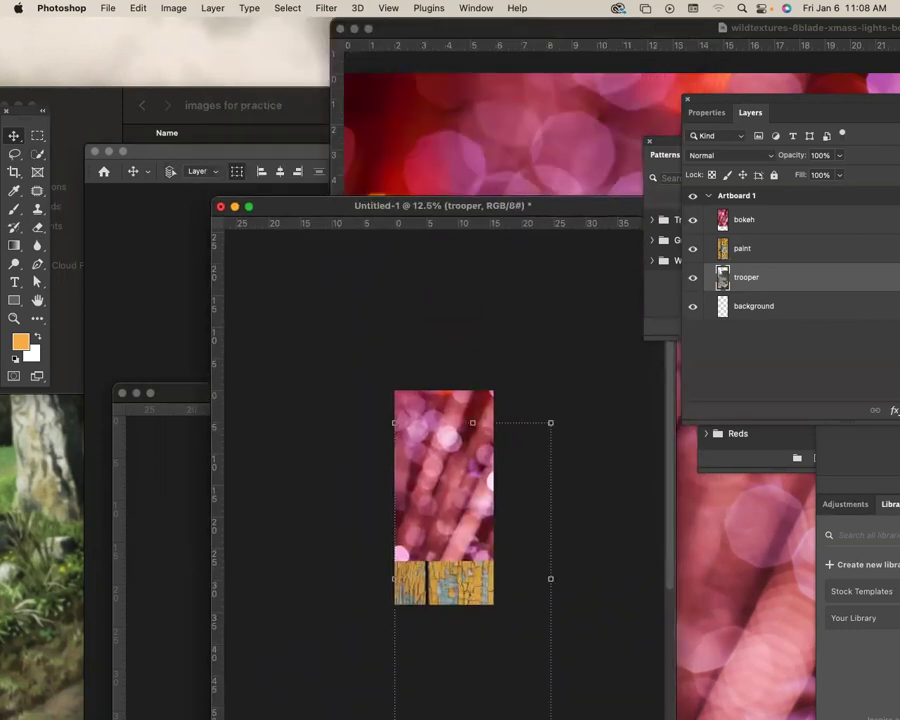
{"action": "left_click_drag", "start_coordinate": [200, 151], "coordinate": [160, 28]}
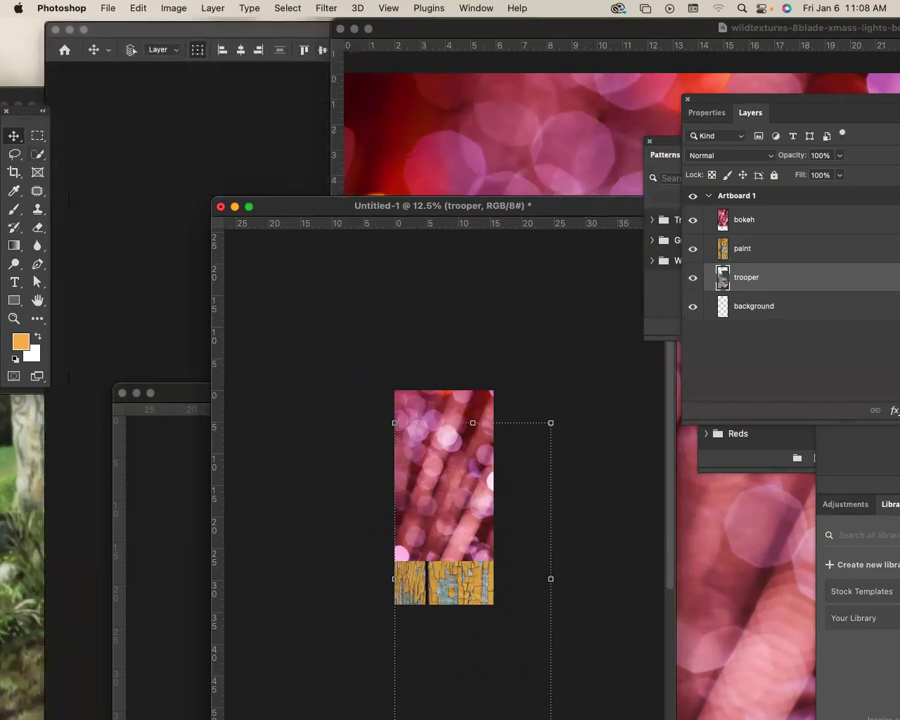
{"action": "left_click", "coordinate": [369, 28]}
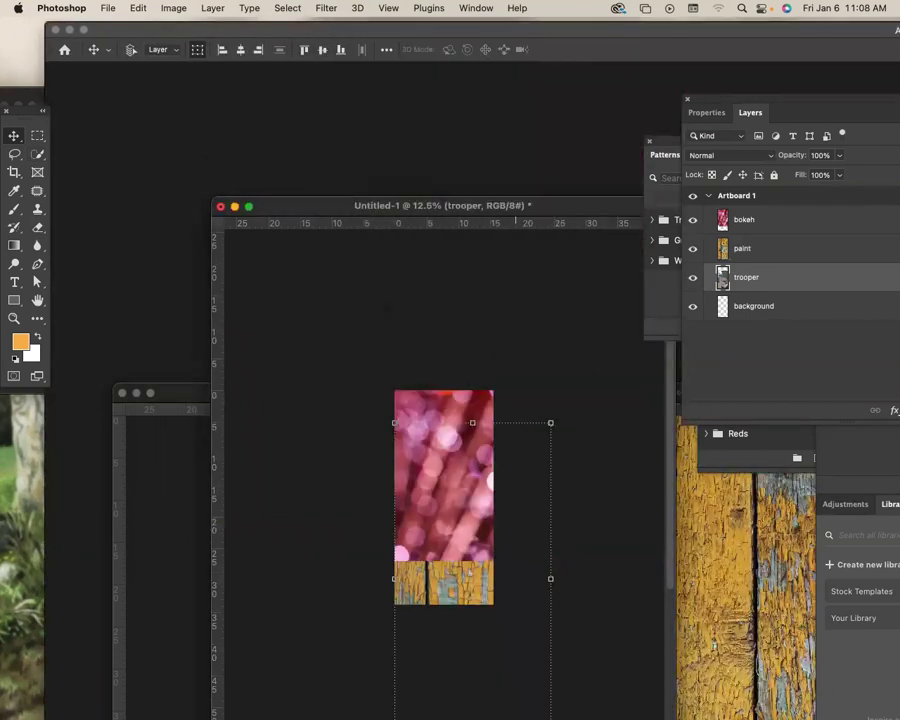
{"action": "left_click", "coordinate": [136, 392]}
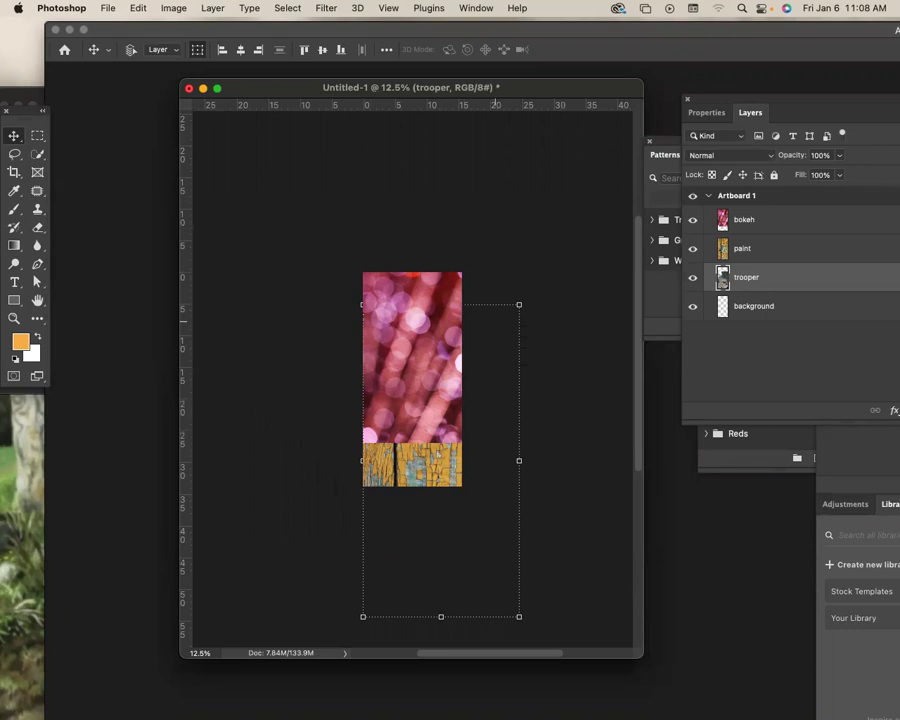
{"action": "left_click_drag", "start_coordinate": [472, 402], "coordinate": [388, 236]}
Shift the bokeh image slightly and move the yellow paint strip higher on the artboard.
{"action": "left_click", "coordinate": [742, 248]}
{"action": "left_click", "coordinate": [744, 219]}
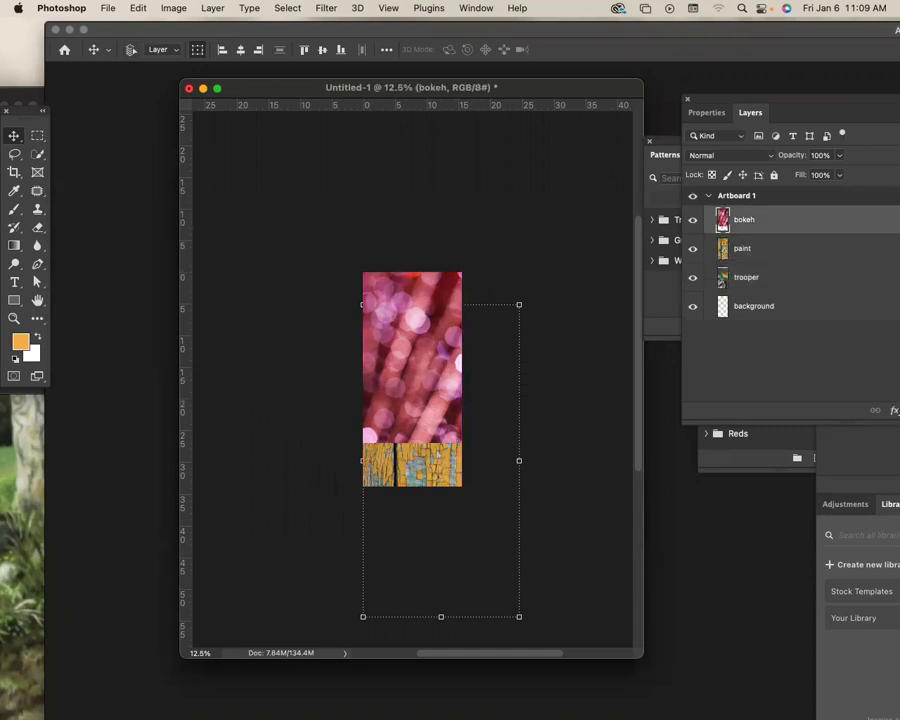
{"action": "left_click_drag", "start_coordinate": [445, 271], "coordinate": [414, 256]}
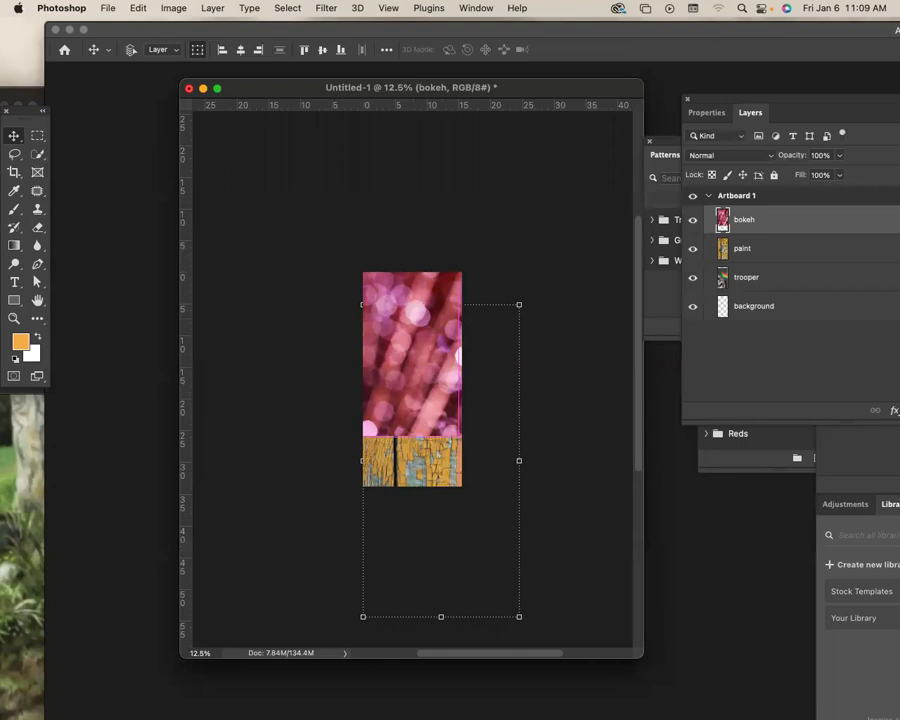
{"action": "left_click", "coordinate": [742, 248]}
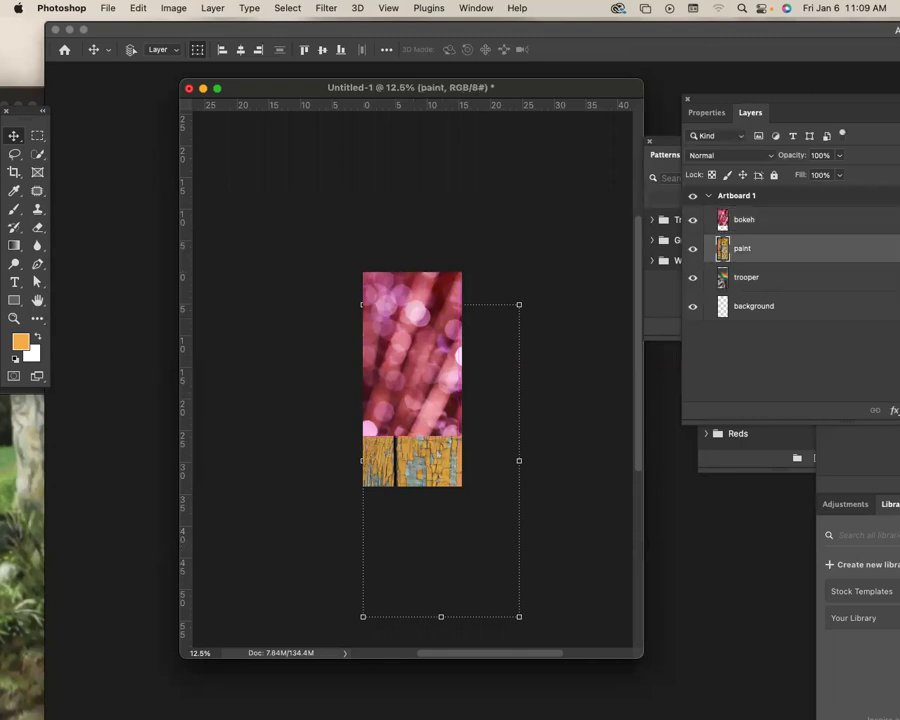
{"action": "left_click_drag", "start_coordinate": [447, 450], "coordinate": [459, 338]}
Rotate the trooper layer about -4.15° with Free Transform.
{"action": "key", "text": "alt+bracketleft"}
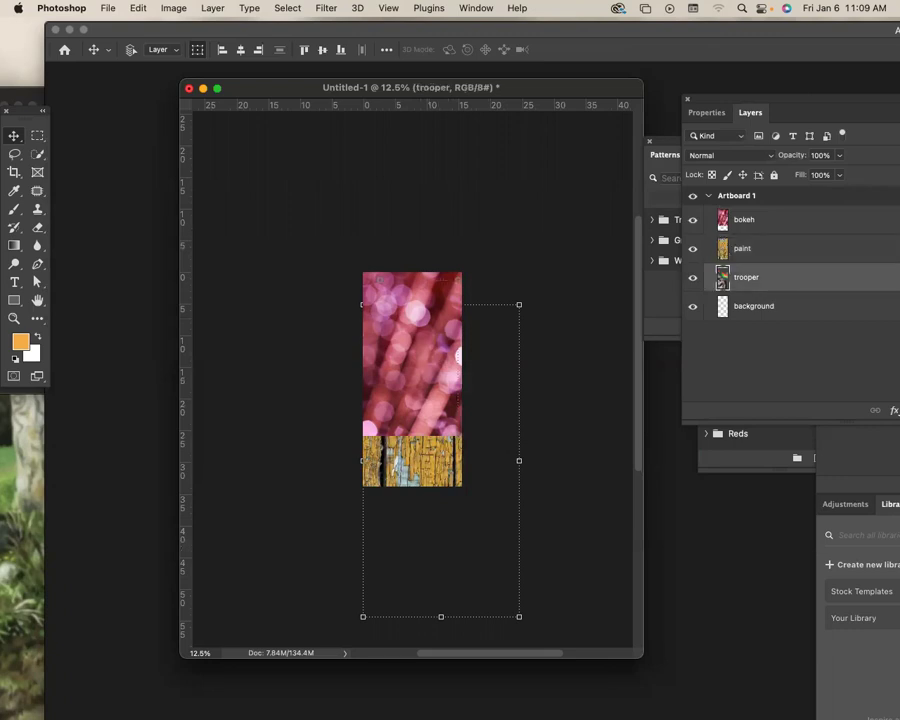
{"action": "key", "text": "super+t"}
{"action": "left_click_drag", "start_coordinate": [448, 395], "coordinate": [465, 448]}
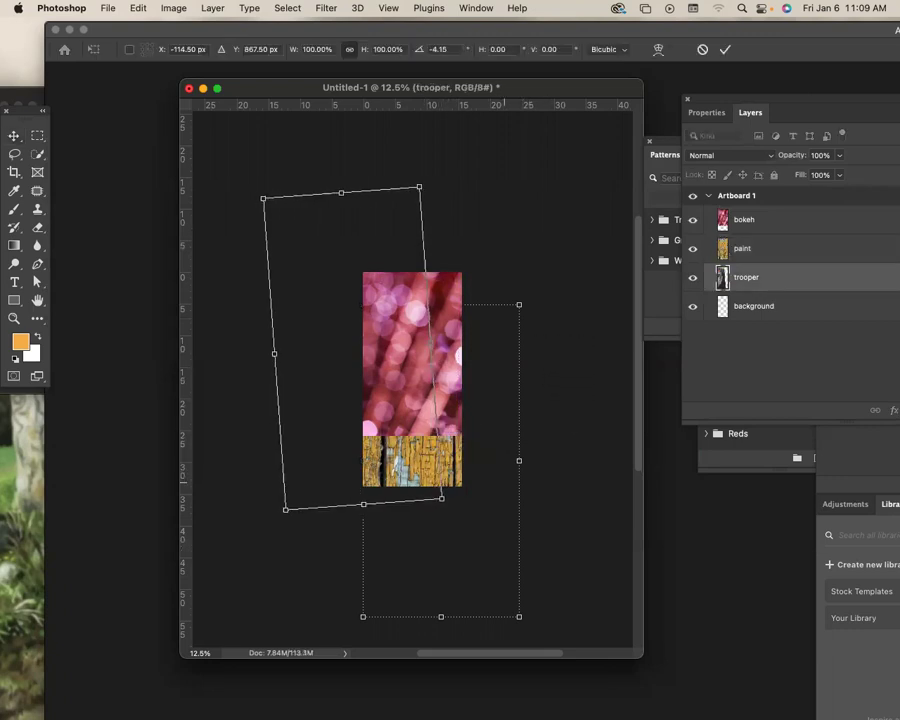
{"action": "key", "text": "Return"}
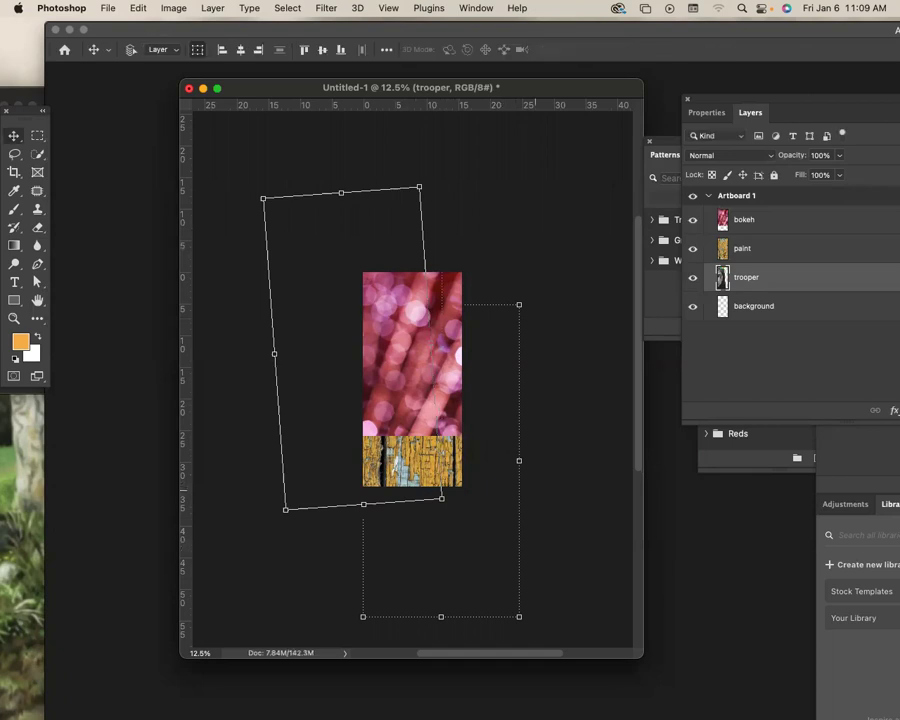
{"action": "key", "text": "super+minus"}
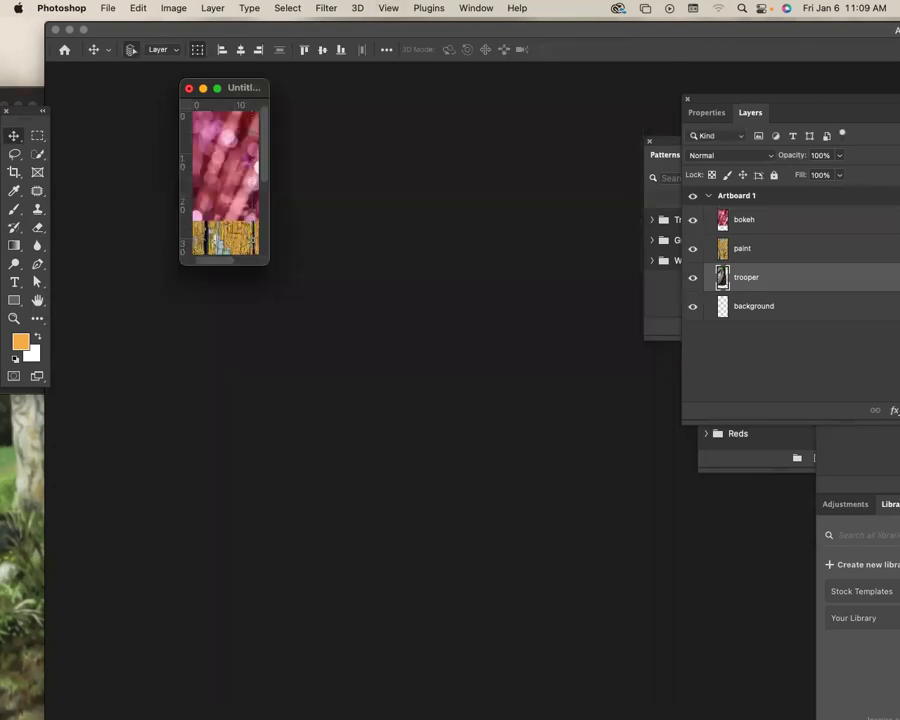
Enlarge the document window so the whole artboard and its surroundings show.
{"action": "left_click_drag", "start_coordinate": [268, 265], "coordinate": [633, 509]}
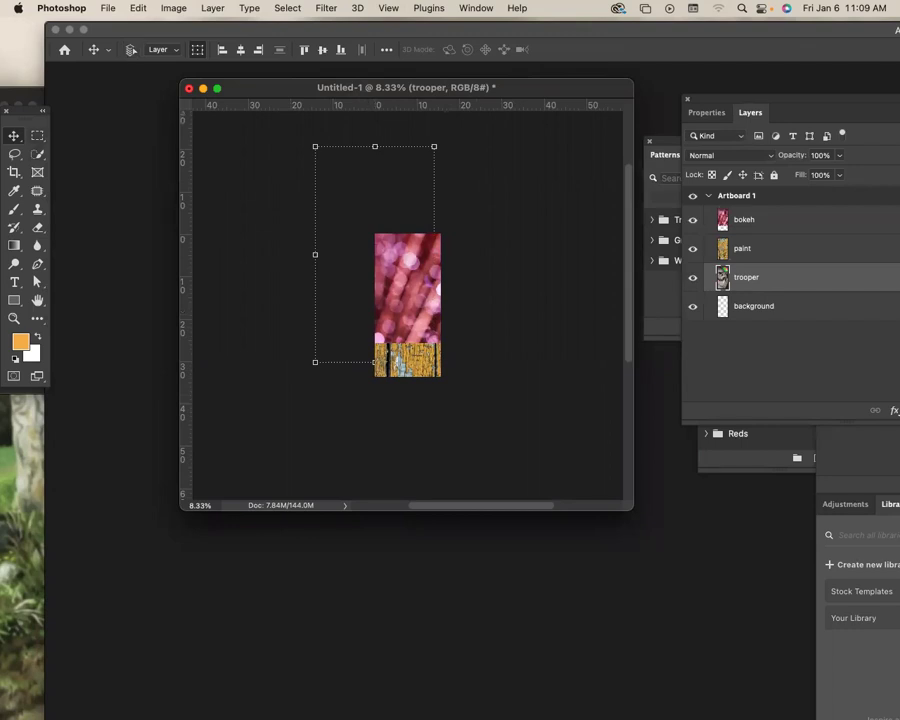
{"action": "right_click", "coordinate": [14, 135]}
{"action": "key", "text": "Escape"}
Rearrange the layer stack to bokeh on top, then paint, then trooper.
{"action": "left_click", "coordinate": [744, 219]}
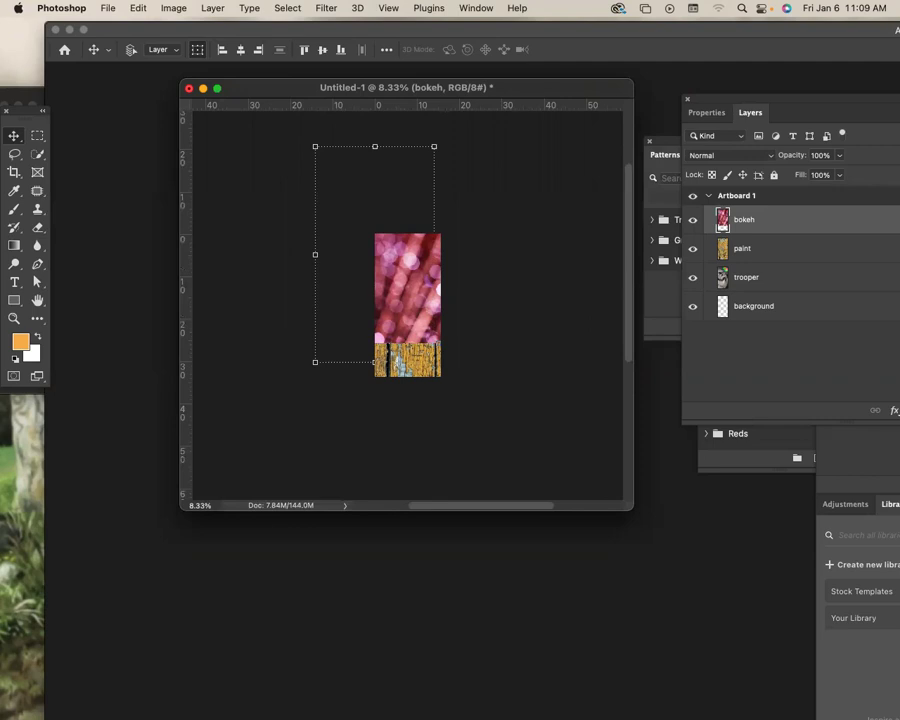
{"action": "left_click", "coordinate": [760, 277]}
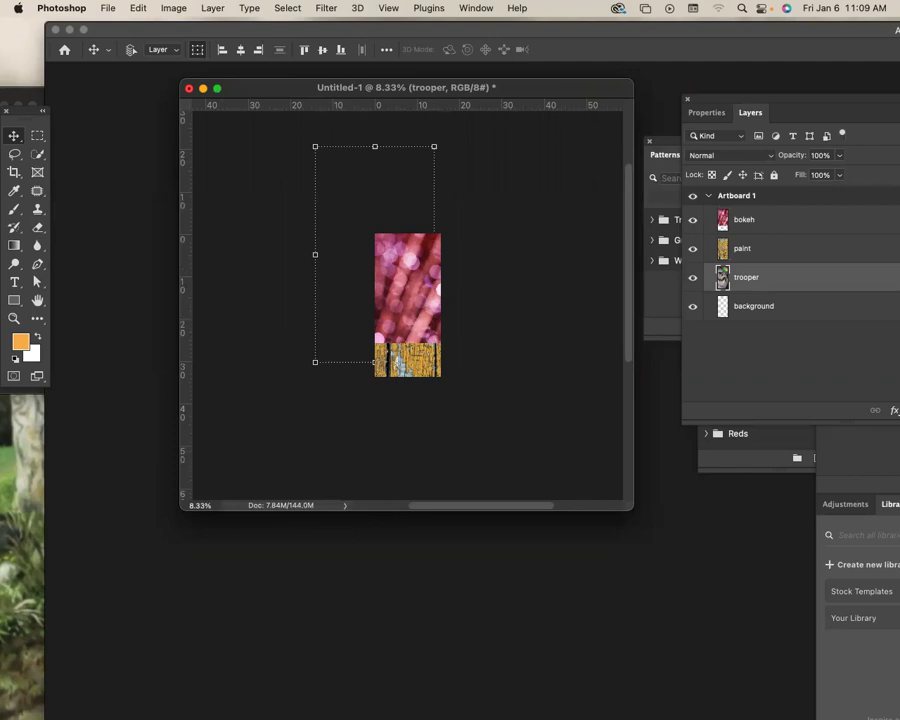
{"action": "mouse_move", "coordinate": [747, 277]}
{"action": "left_mouse_down"}
{"action": "mouse_move", "coordinate": [745, 212]}
{"action": "mouse_move", "coordinate": [745, 302]}
{"action": "mouse_move", "coordinate": [745, 294]}
{"action": "left_mouse_up"}
{"action": "mouse_move", "coordinate": [745, 219]}
{"action": "left_mouse_down"}
{"action": "mouse_move", "coordinate": [742, 268]}
{"action": "mouse_move", "coordinate": [742, 252]}
{"action": "left_mouse_up"}
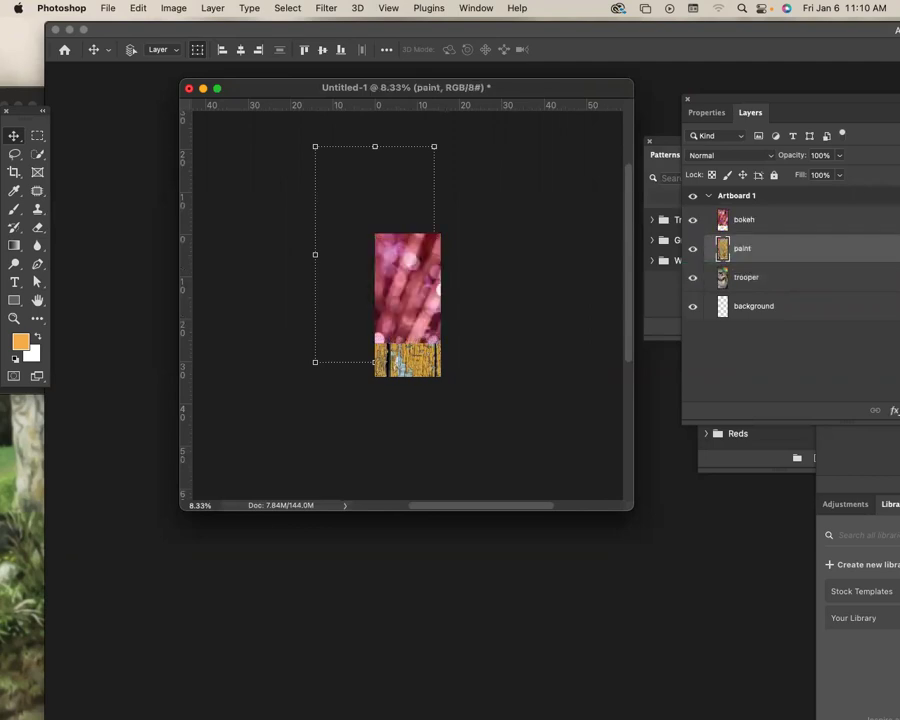
{"action": "left_click", "coordinate": [722, 220]}
Slide the bokeh down, scale it to about 196% and shift it left to cover the artboard.
{"action": "left_click_drag", "start_coordinate": [404, 234], "coordinate": [404, 248]}
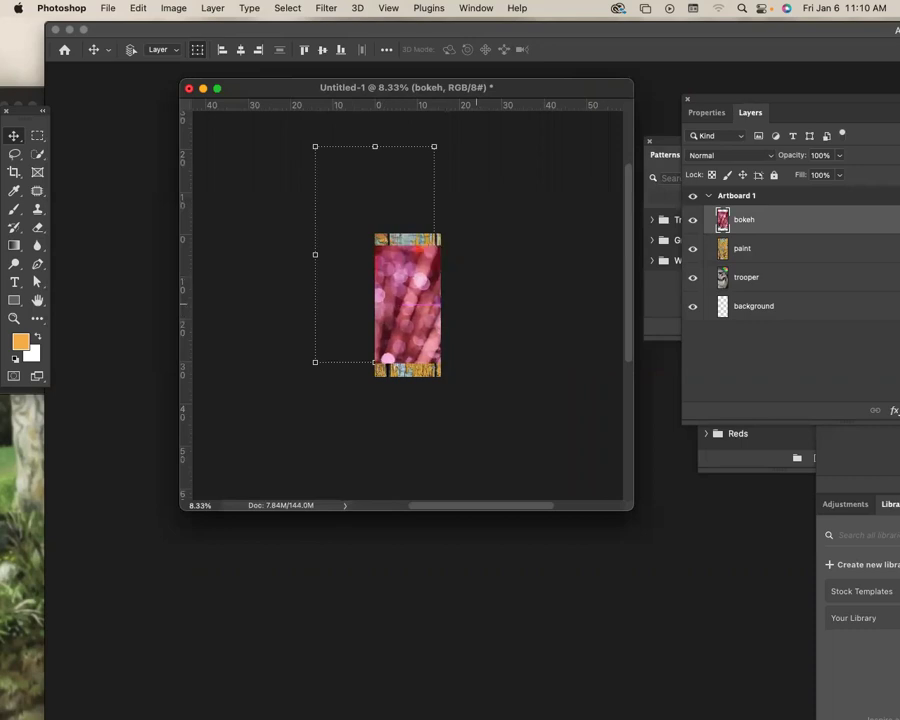
{"action": "key", "text": "super+t"}
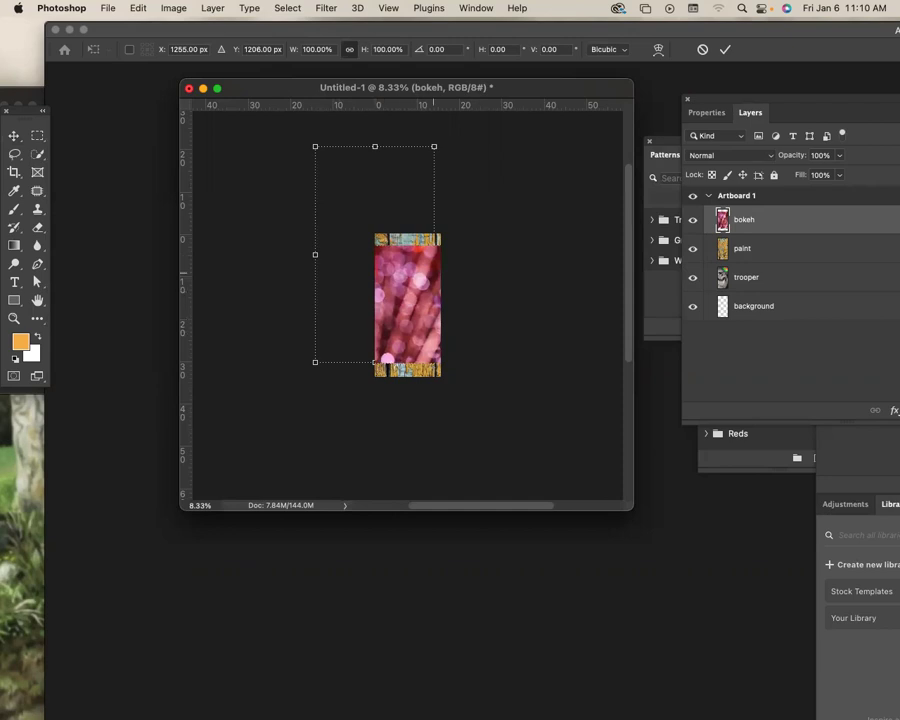
{"action": "key", "text": "super+minus"}
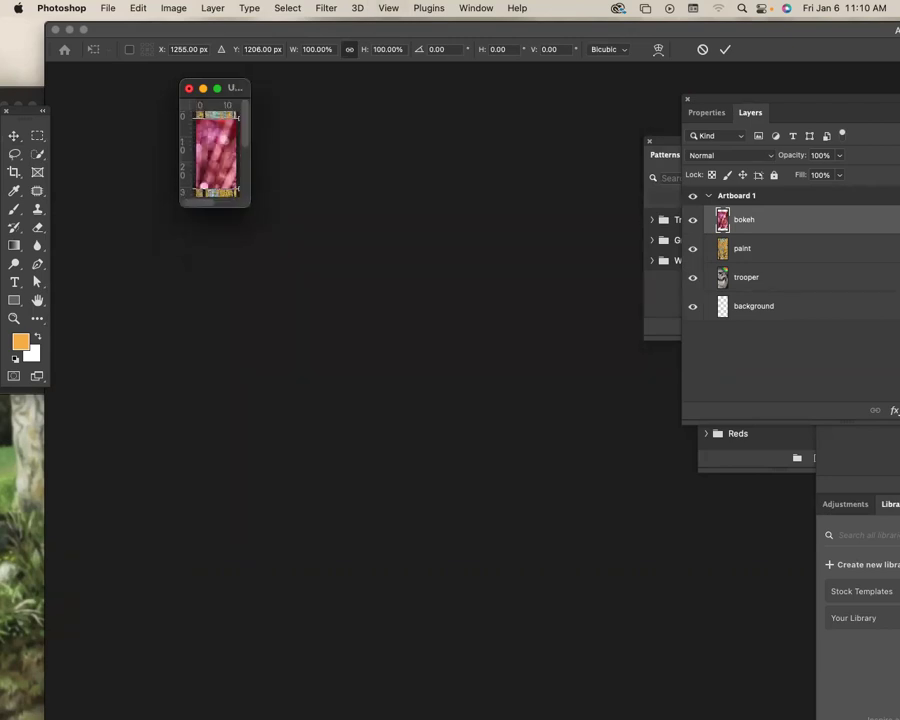
{"action": "left_click_drag", "start_coordinate": [470, 344], "coordinate": [519, 369]}
{"action": "left_click_drag", "start_coordinate": [469, 302], "coordinate": [406, 306]}
{"action": "key", "text": "super+equal"}
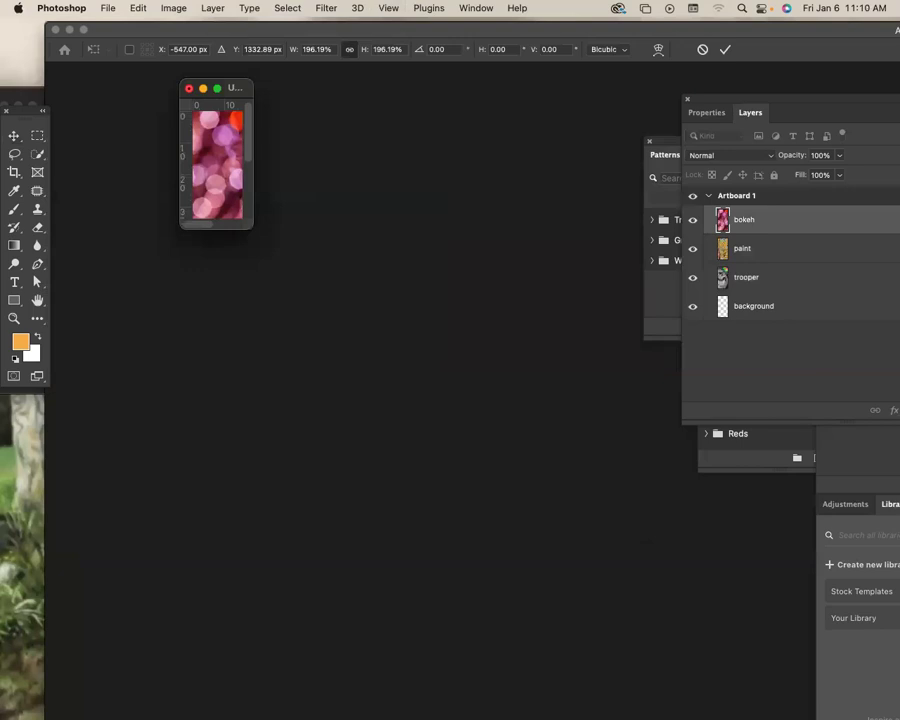
{"action": "key", "text": "super+equal"}
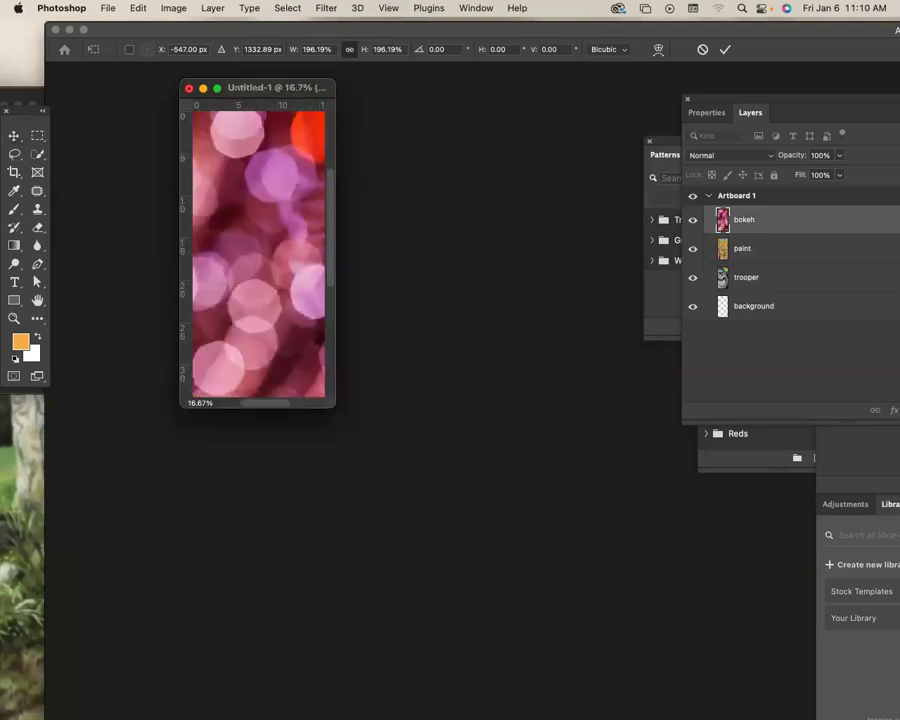
{"action": "key", "text": "Return"}
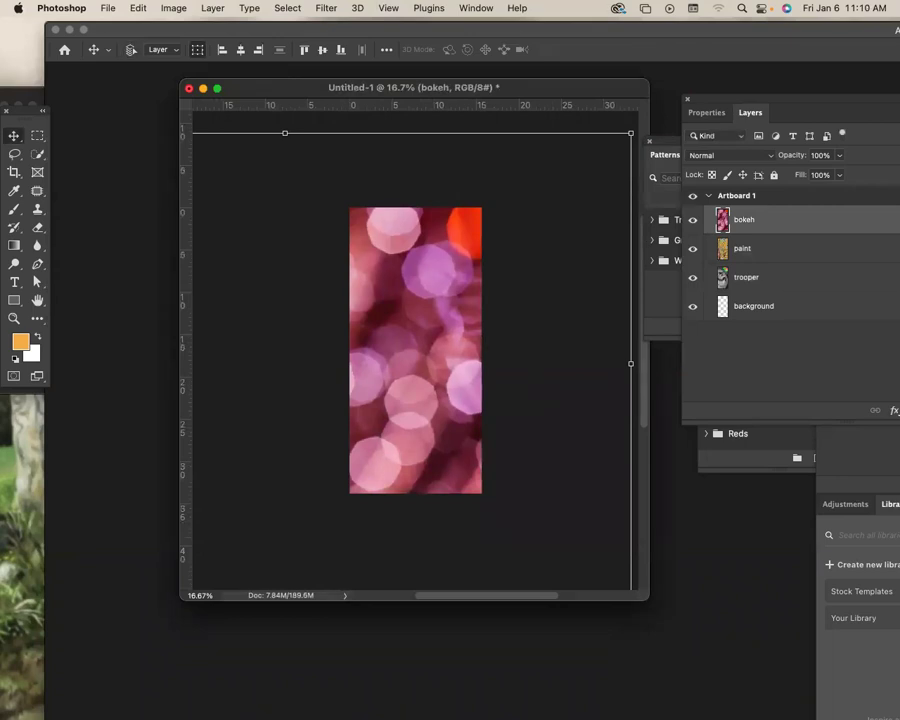
{"action": "key", "text": "super+minus"}
{"action": "key", "text": "super+minus"}
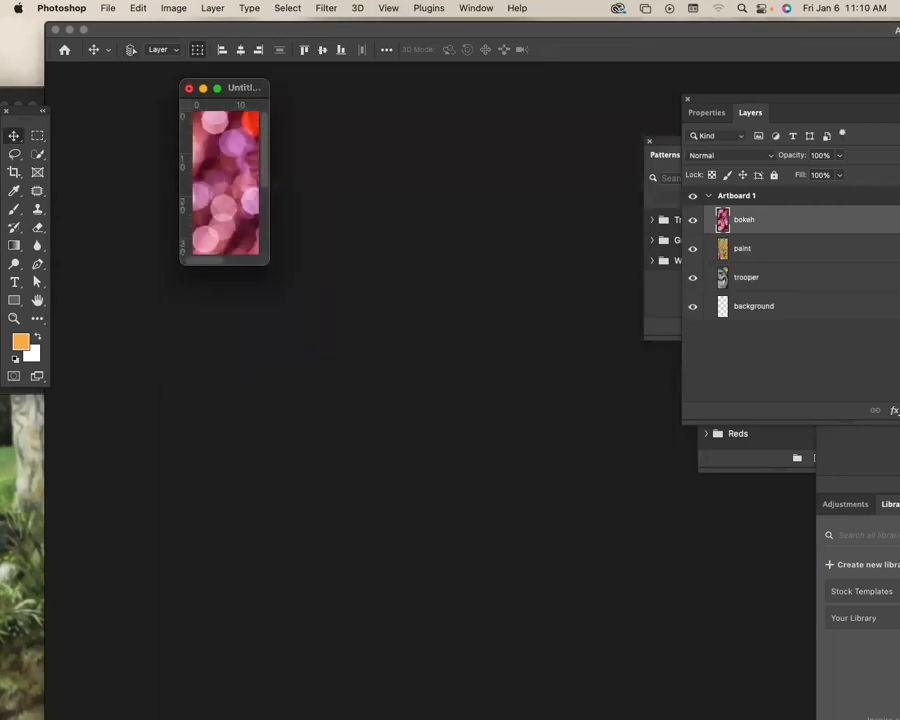
{"action": "key", "text": "super+minus"}
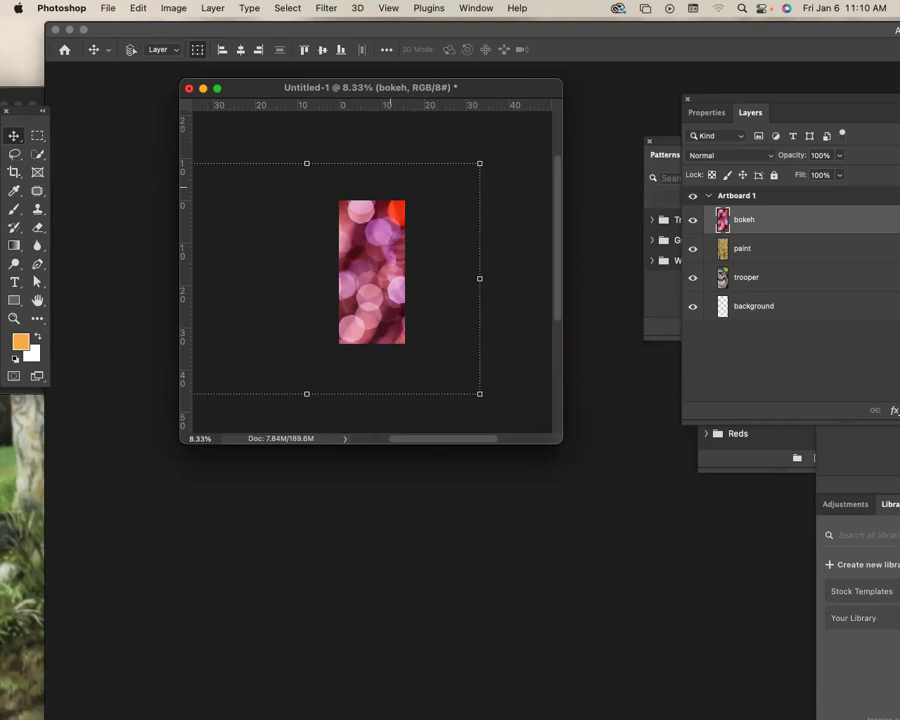
{"action": "key", "text": "super+equal"}
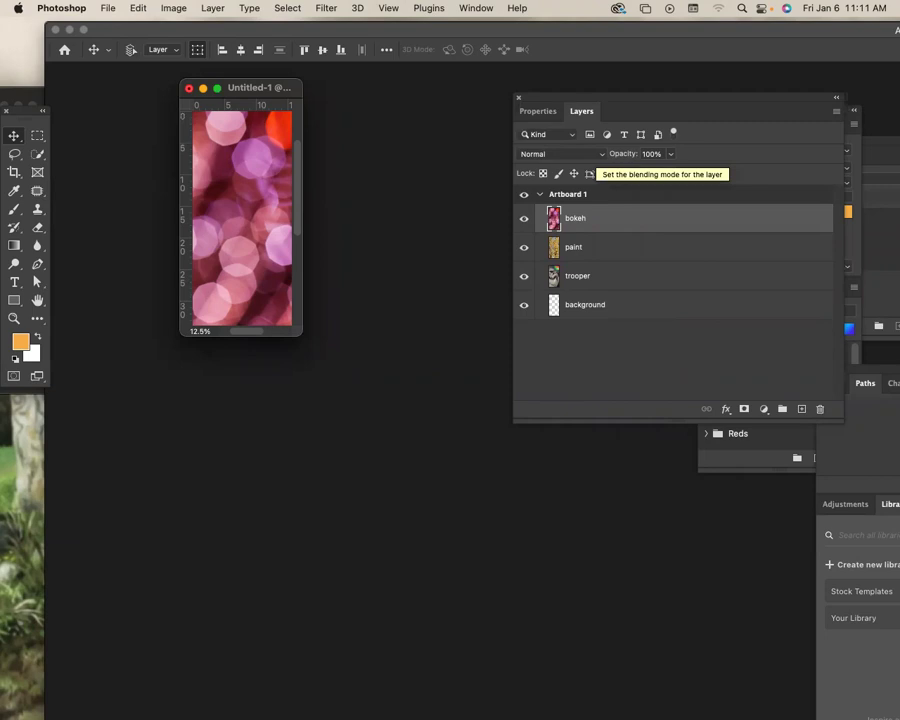
Preview Dissolve and other blend modes, then set the bokeh layer to Color Burn.
{"action": "left_click", "coordinate": [597, 157]}
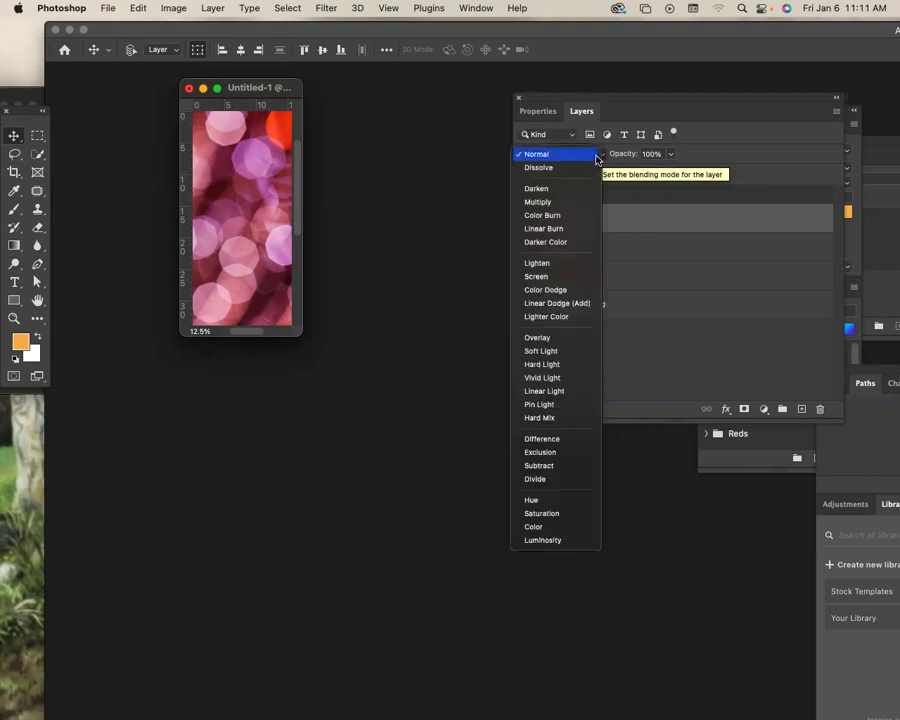
{"action": "left_click", "coordinate": [663, 228]}
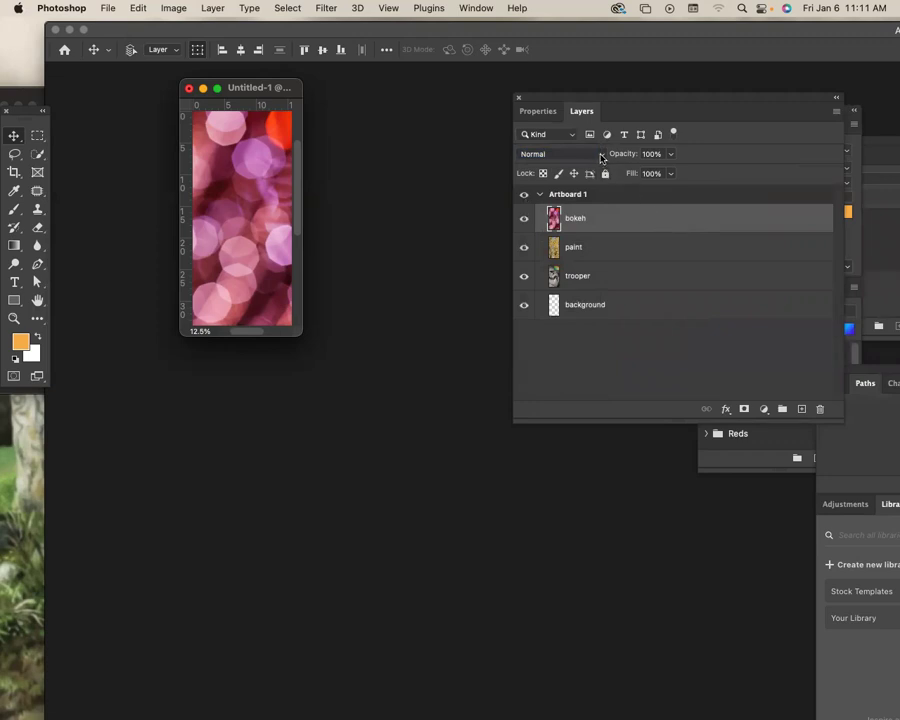
{"action": "left_click", "coordinate": [600, 155]}
{"action": "left_click", "coordinate": [637, 200]}
{"action": "left_click", "coordinate": [583, 154]}
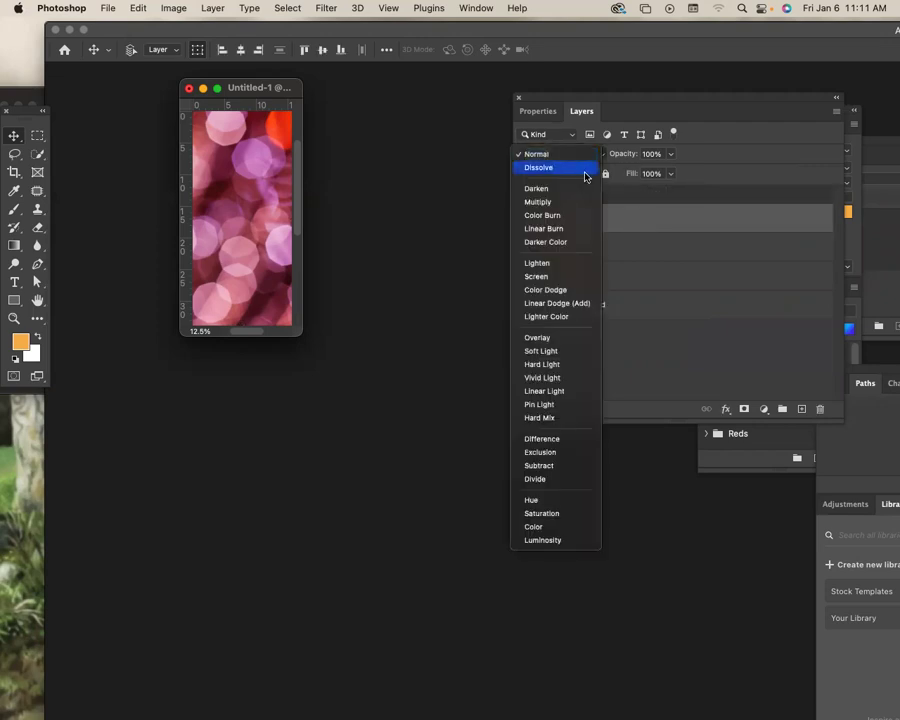
{"action": "left_click", "coordinate": [584, 168]}
{"action": "left_click", "coordinate": [583, 154]}
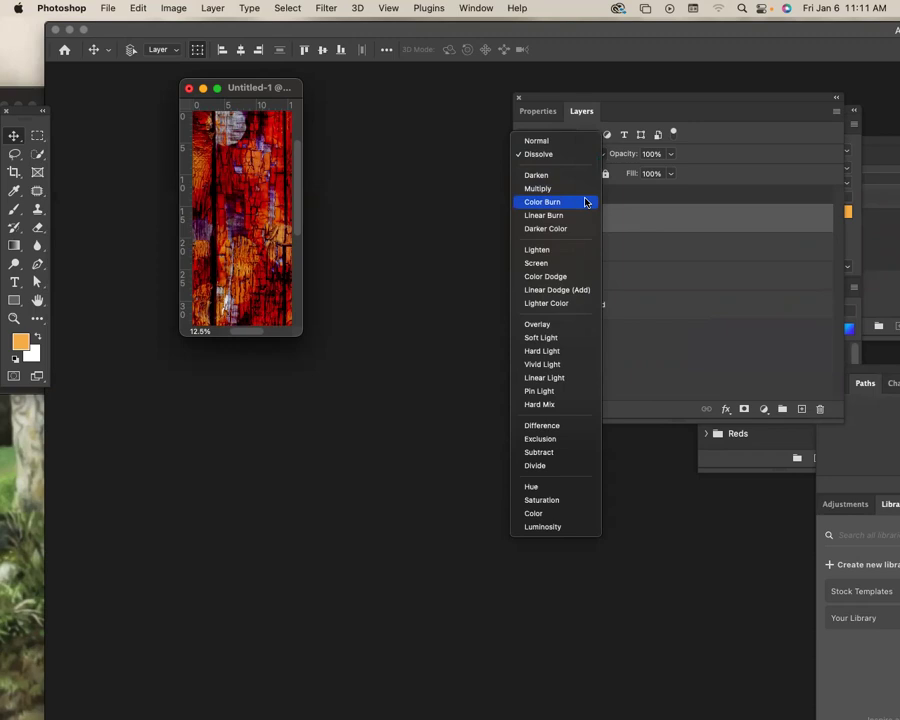
{"action": "left_click", "coordinate": [585, 202]}
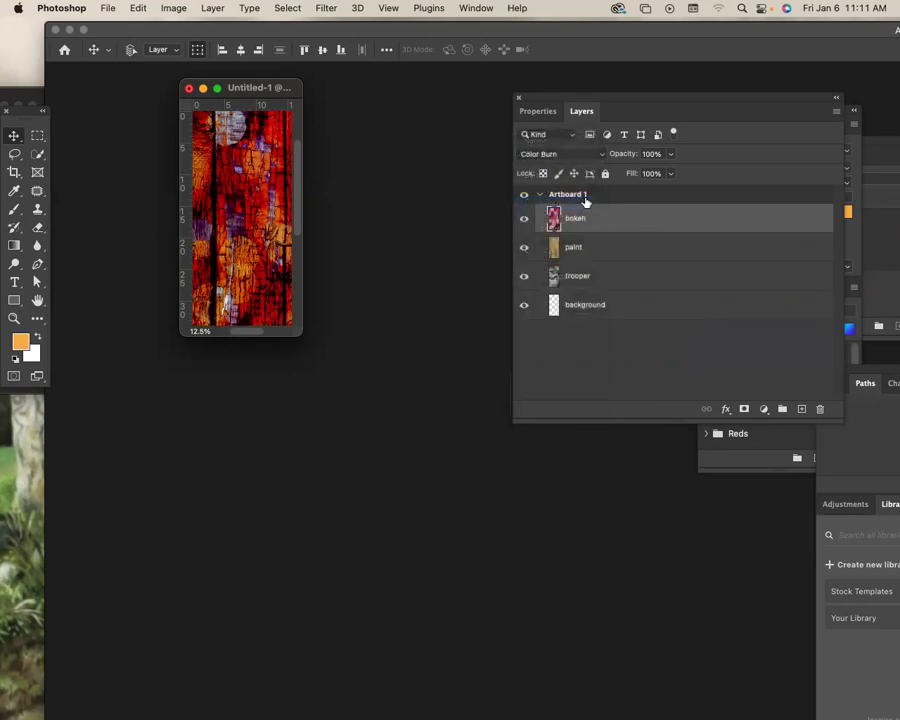
{"action": "left_click_drag", "start_coordinate": [299, 336], "coordinate": [410, 442]}
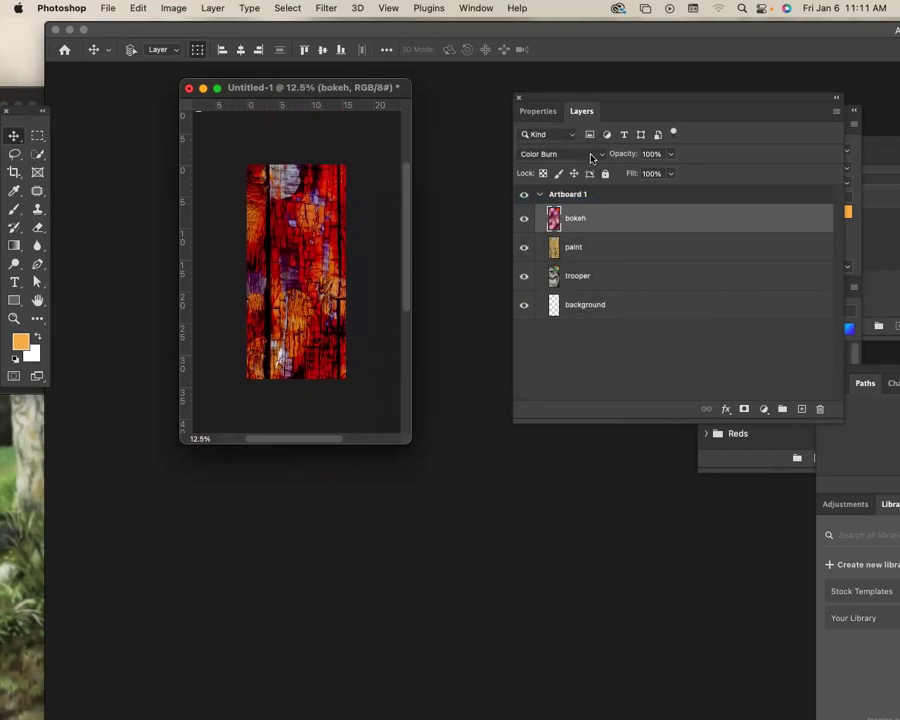
{"action": "left_click", "coordinate": [591, 156]}
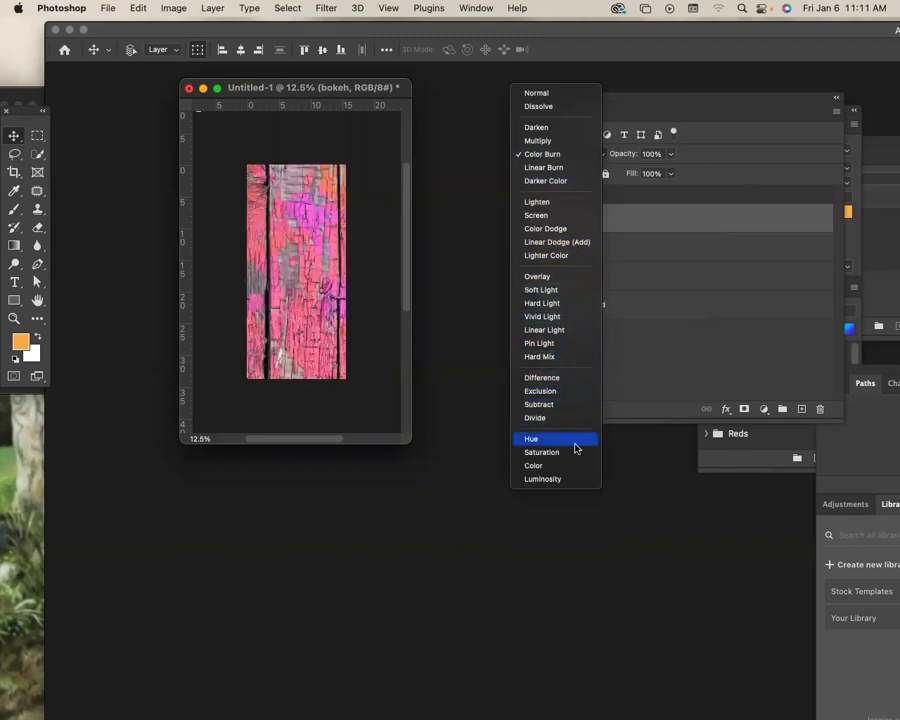
{"action": "left_click", "coordinate": [543, 154]}
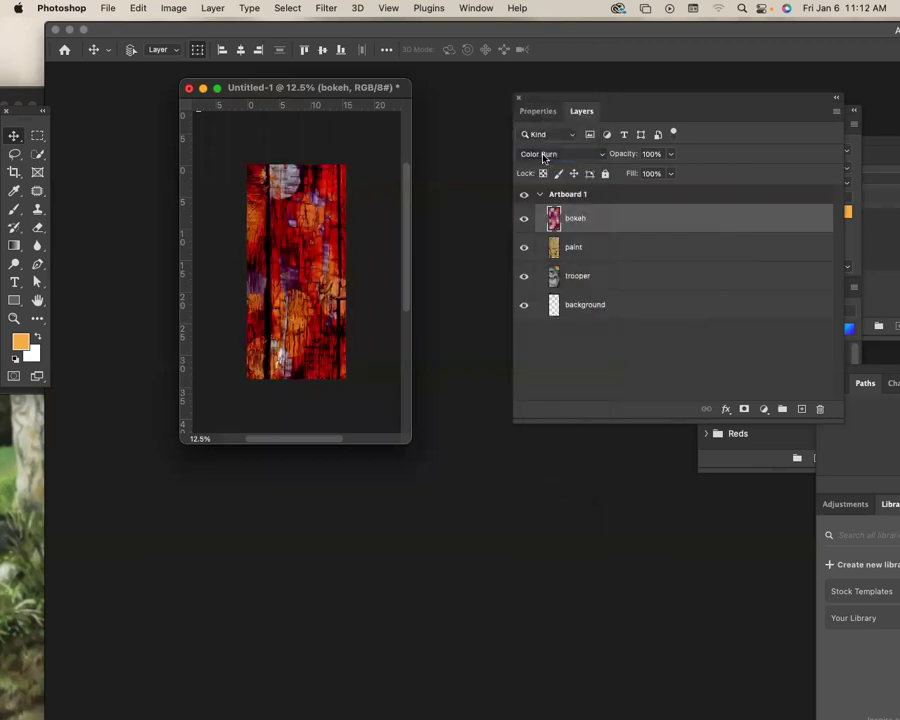
{"action": "left_click", "coordinate": [605, 247]}
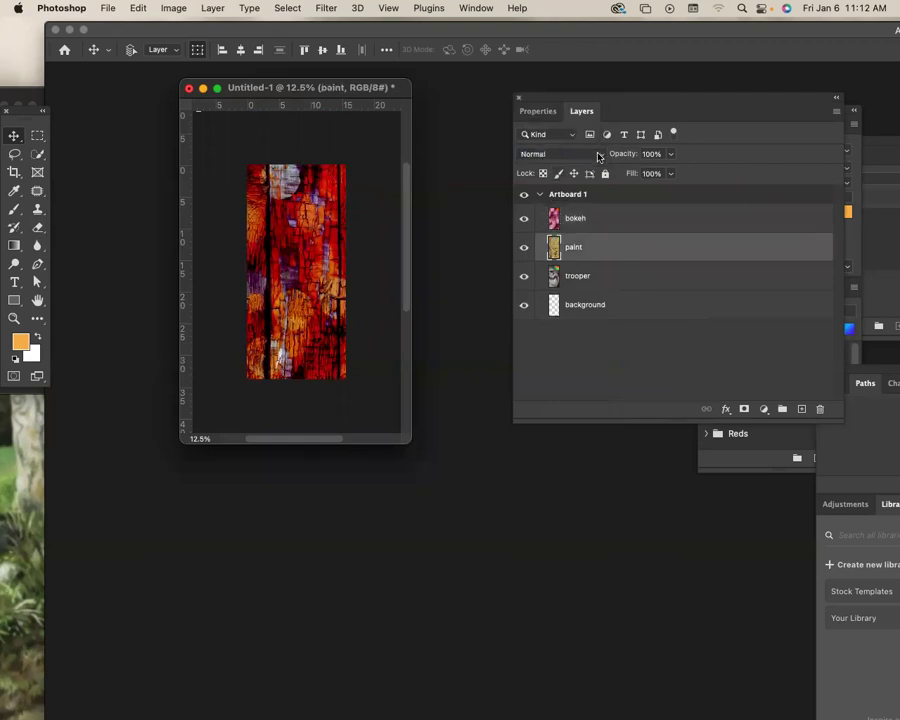
Set the paint layer's blend mode to Hue.
{"action": "left_click", "coordinate": [598, 155]}
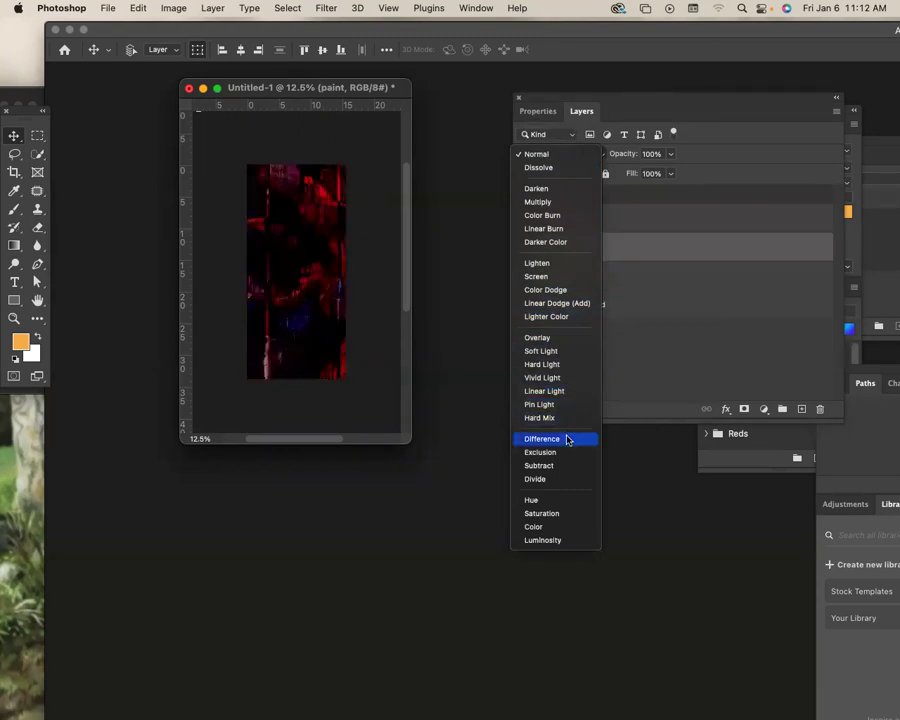
{"action": "left_click", "coordinate": [554, 503]}
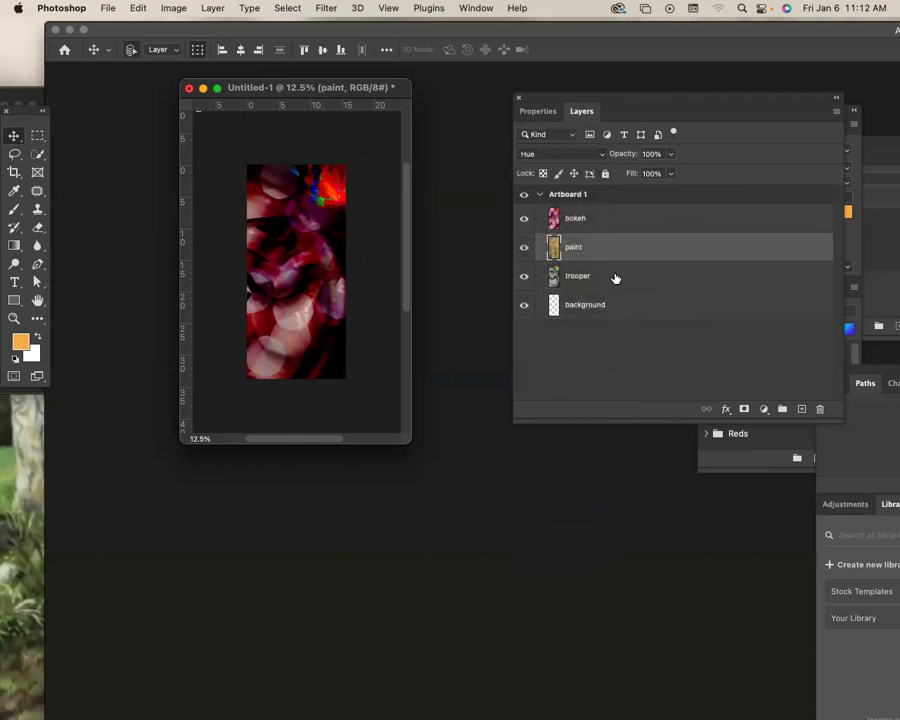
{"action": "key", "text": "super+equal"}
{"action": "left_click_drag", "start_coordinate": [329, 404], "coordinate": [474, 516]}
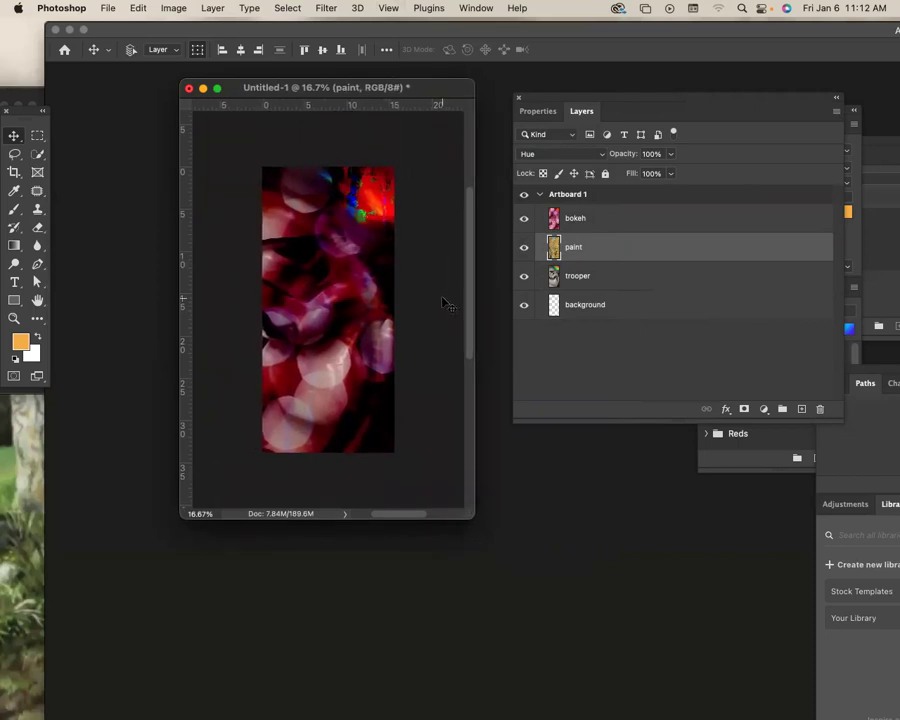
Shift the trooper image left on the artboard.
{"action": "left_click", "coordinate": [636, 272]}
{"action": "left_click_drag", "start_coordinate": [406, 291], "coordinate": [347, 283]}
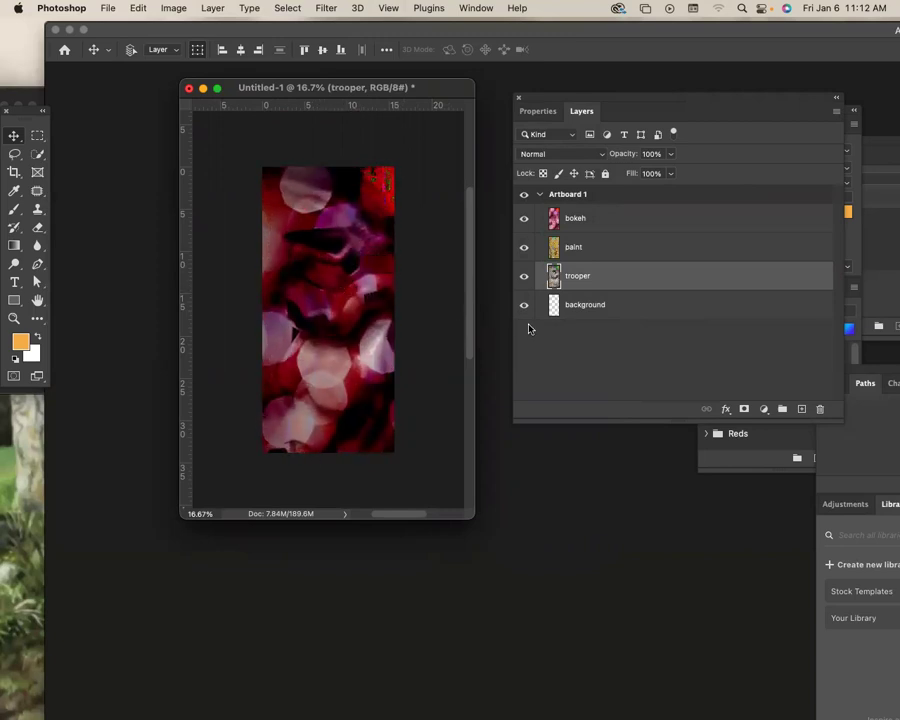
{"action": "left_click", "coordinate": [626, 221]}
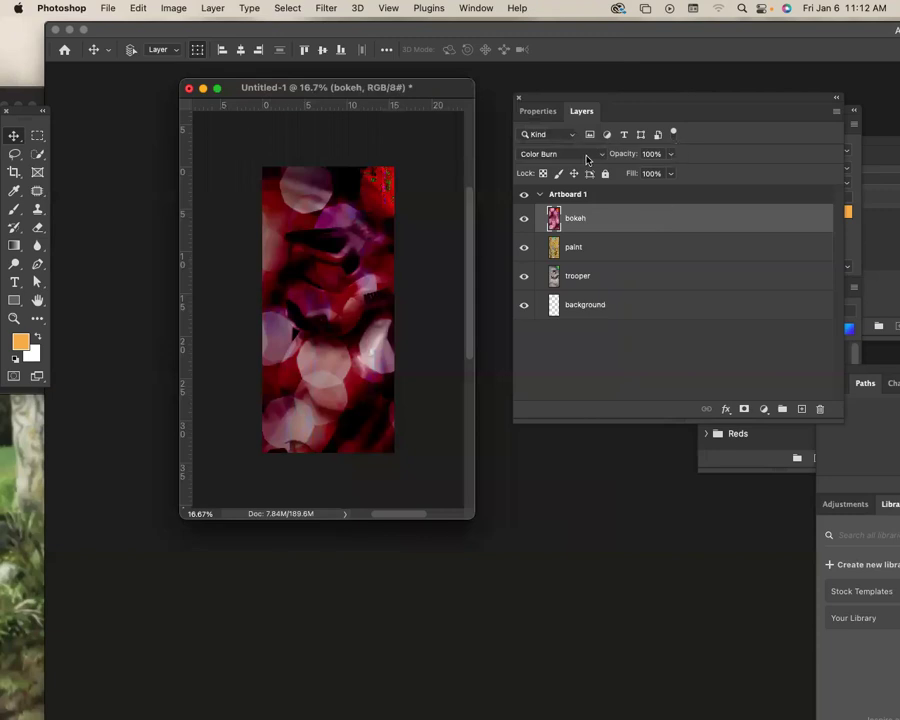
Keep the bokeh layer on Color Burn and lower its opacity to 55%.
{"action": "left_click", "coordinate": [585, 155]}
{"action": "left_click", "coordinate": [671, 221]}
{"action": "left_click_drag", "start_coordinate": [672, 157], "coordinate": [642, 180]}
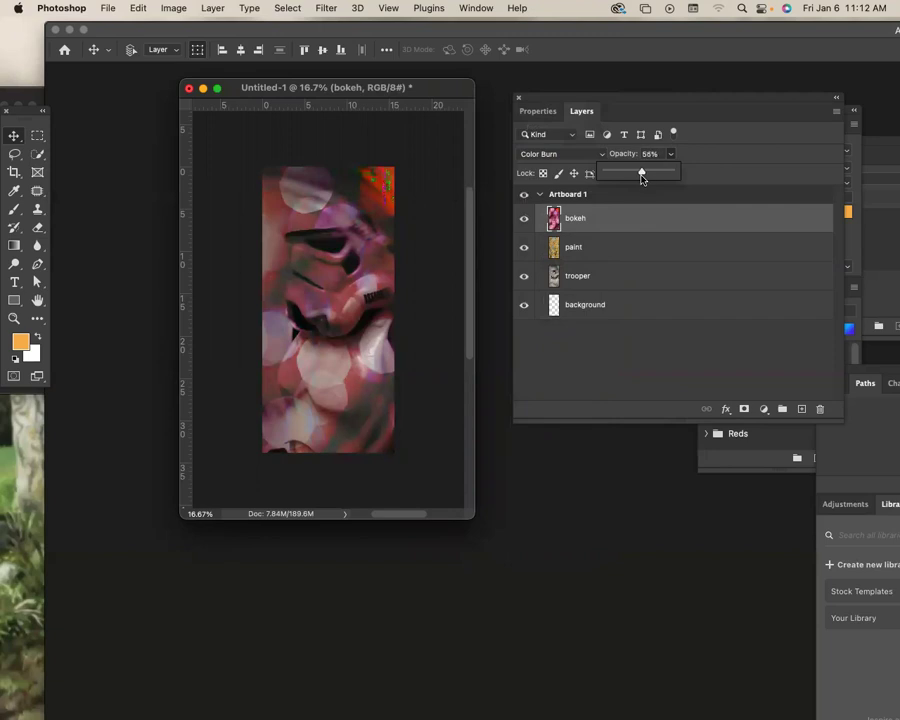
Lower the paint layer's opacity to 91%, then recheck the trooper and bokeh layers.
{"action": "left_click", "coordinate": [668, 249]}
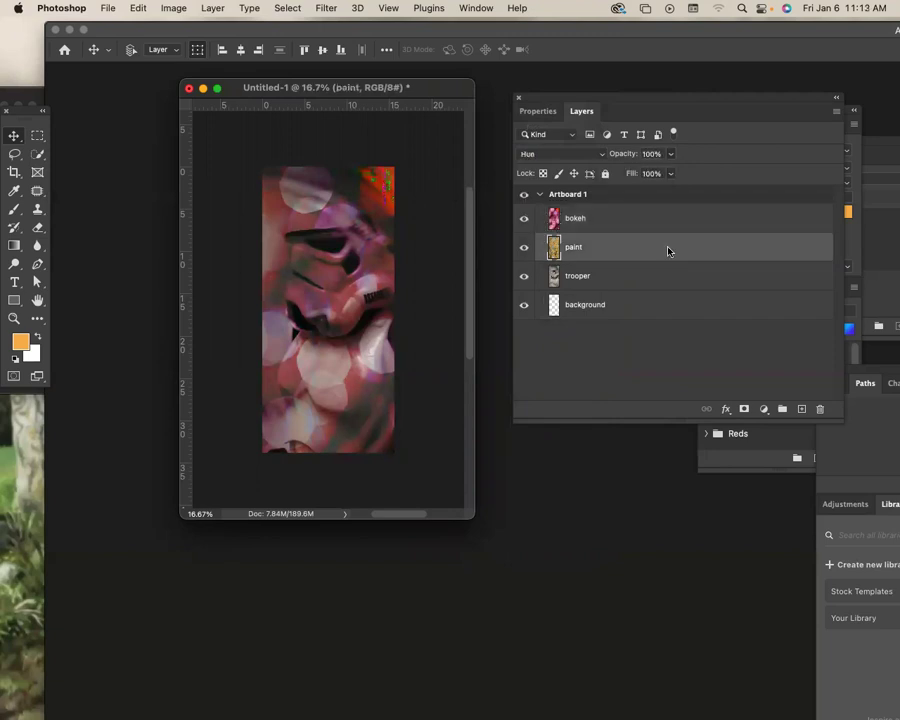
{"action": "left_click", "coordinate": [670, 154]}
{"action": "mouse_move", "coordinate": [672, 172]}
{"action": "left_mouse_down"}
{"action": "mouse_move", "coordinate": [601, 183]}
{"action": "mouse_move", "coordinate": [662, 186]}
{"action": "left_mouse_up"}
{"action": "left_click", "coordinate": [643, 277]}
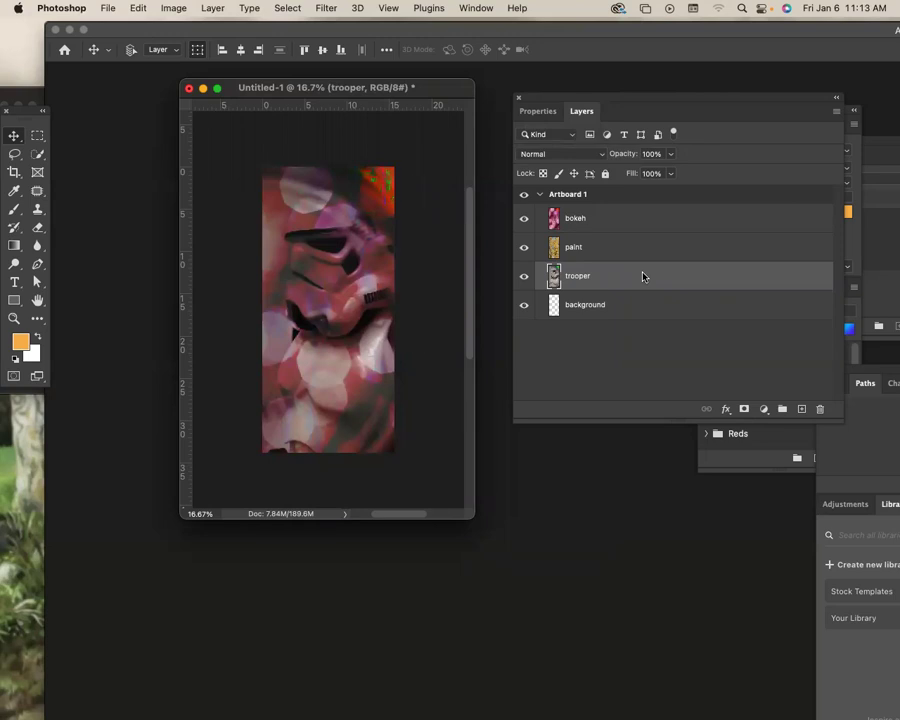
{"action": "left_click", "coordinate": [649, 221]}
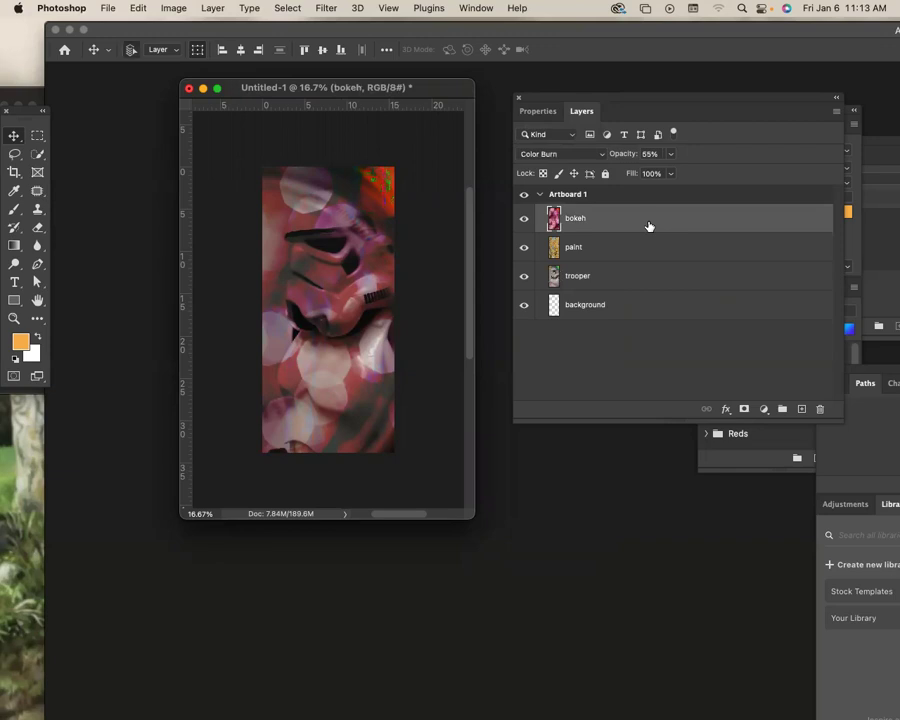
Save the composition on this computer as trooper_an.psd in Photoshop format.
{"action": "key", "text": "super+s"}
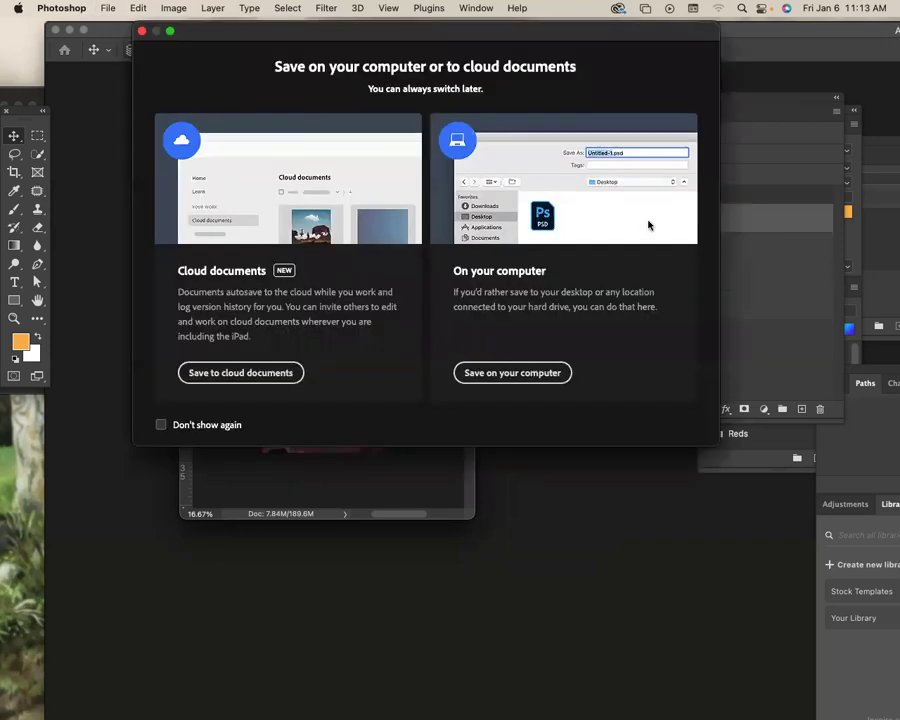
{"action": "left_click", "coordinate": [525, 374]}
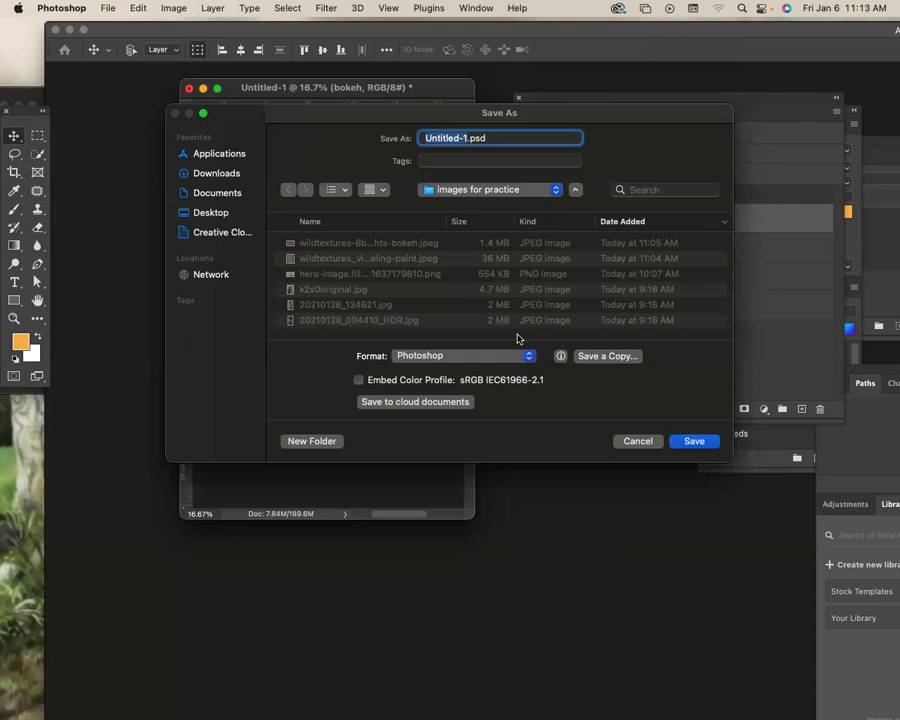
{"action": "type", "text": "trooper"}
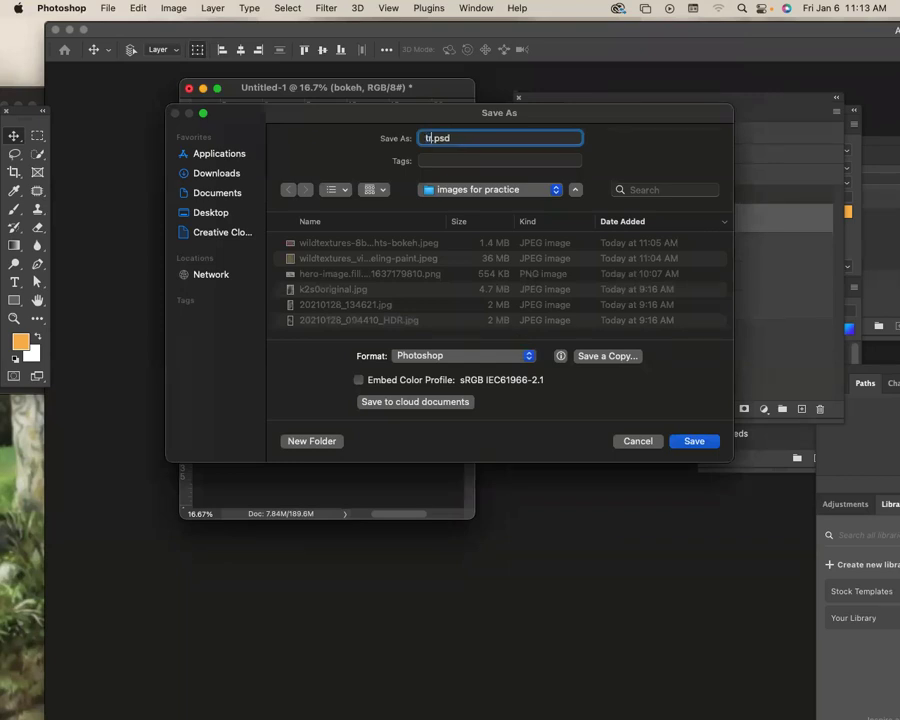
{"action": "type", "text": "_an"}
{"action": "left_click", "coordinate": [476, 357]}
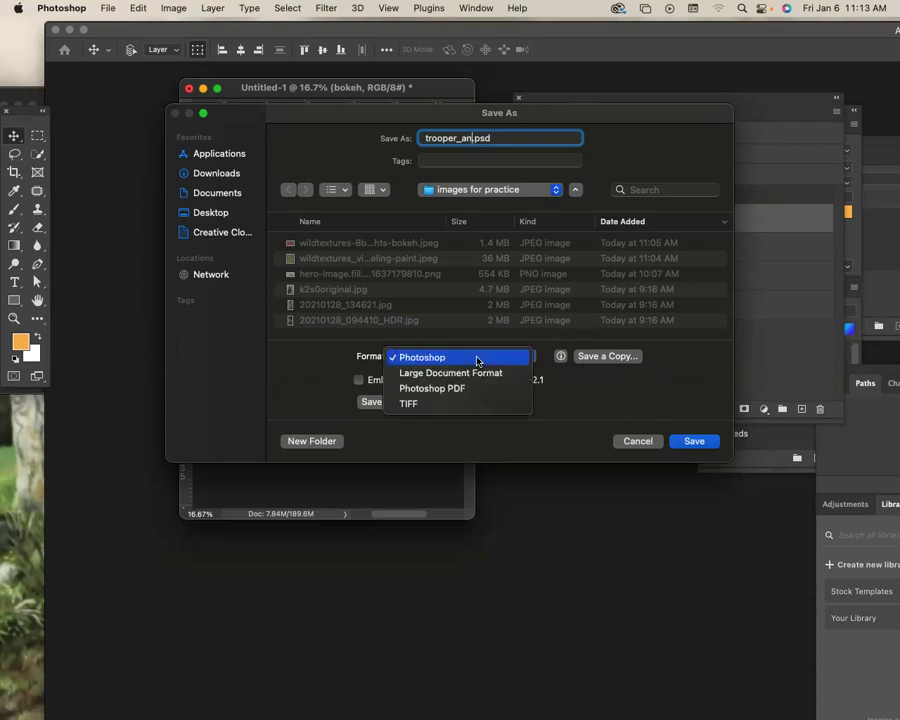
{"action": "left_click", "coordinate": [478, 357]}
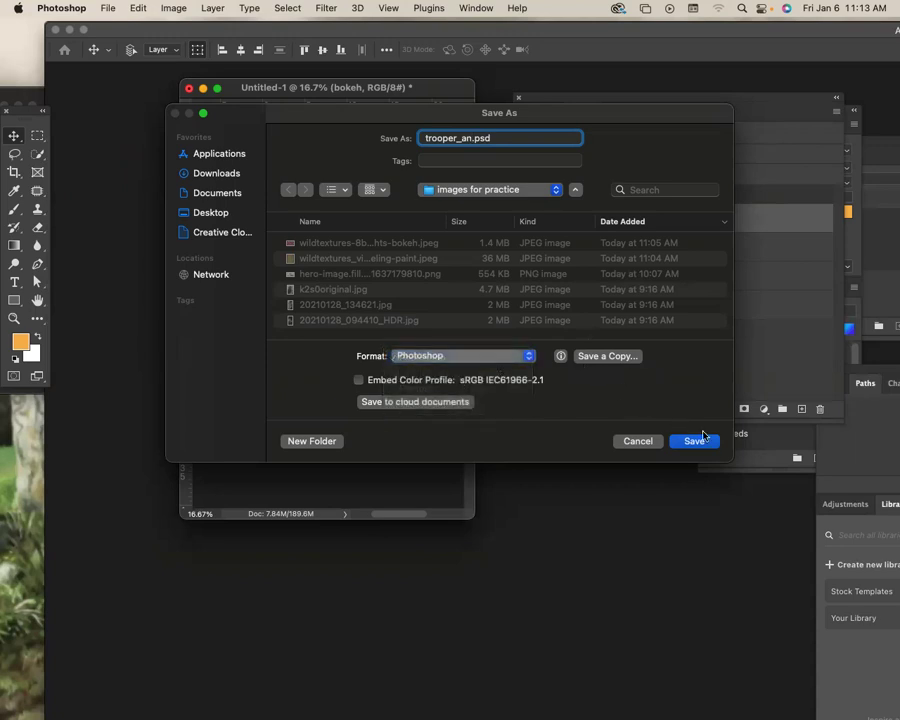
{"action": "left_click", "coordinate": [697, 443]}
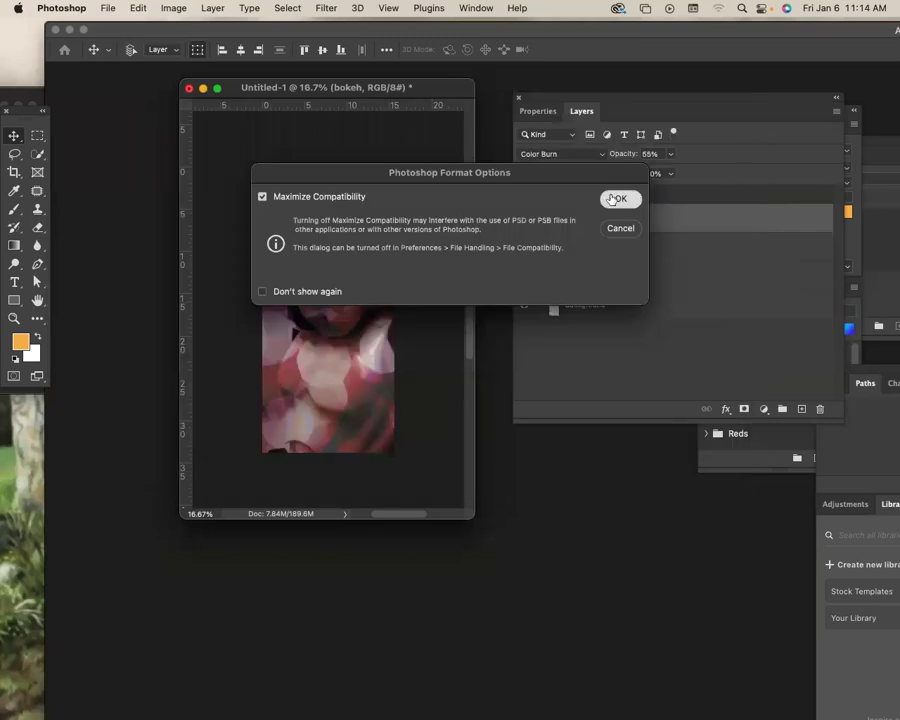
{"action": "left_click", "coordinate": [612, 198]}
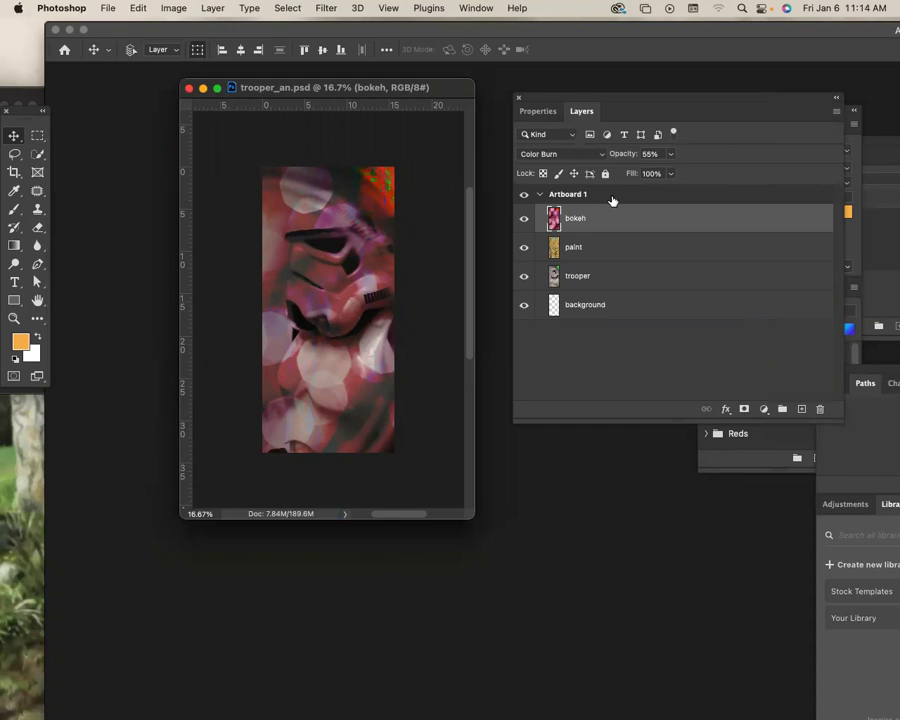
{"action": "left_click_drag", "start_coordinate": [468, 256], "coordinate": [471, 280]}
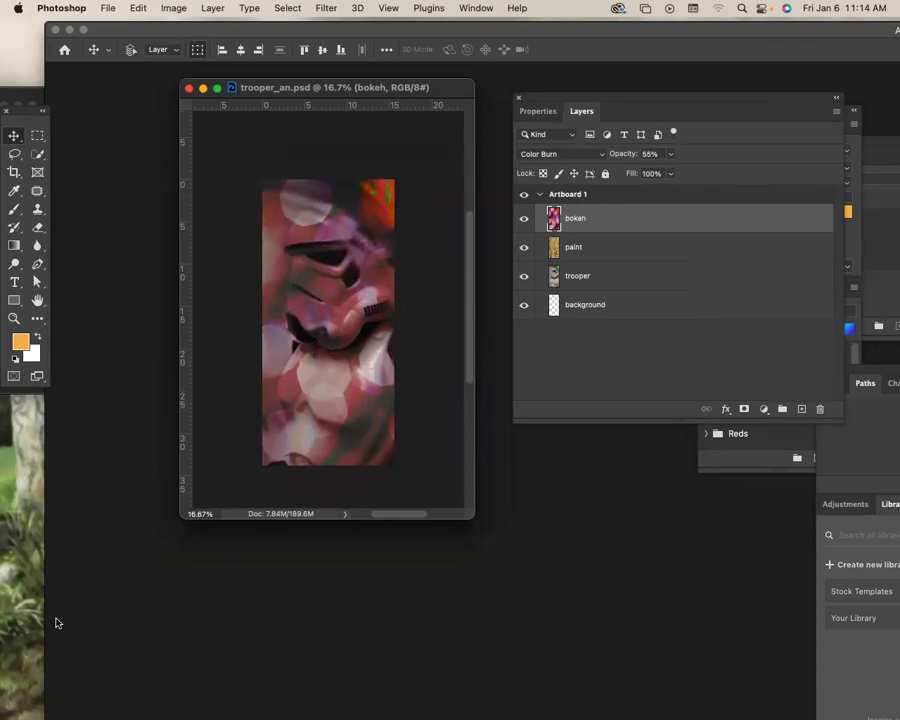
{"action": "mouse_move", "coordinate": [45, 704]}
{"action": "mouse_move", "coordinate": [599, 708]}
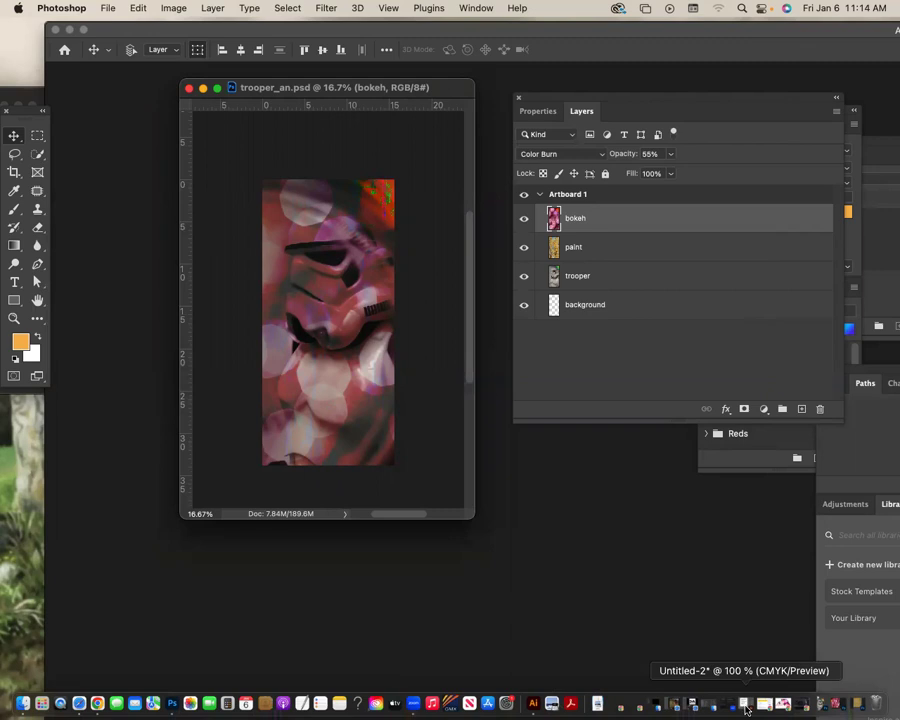
Move the three Illustrator text blocks down below the artboard.
{"action": "left_click", "coordinate": [745, 709]}
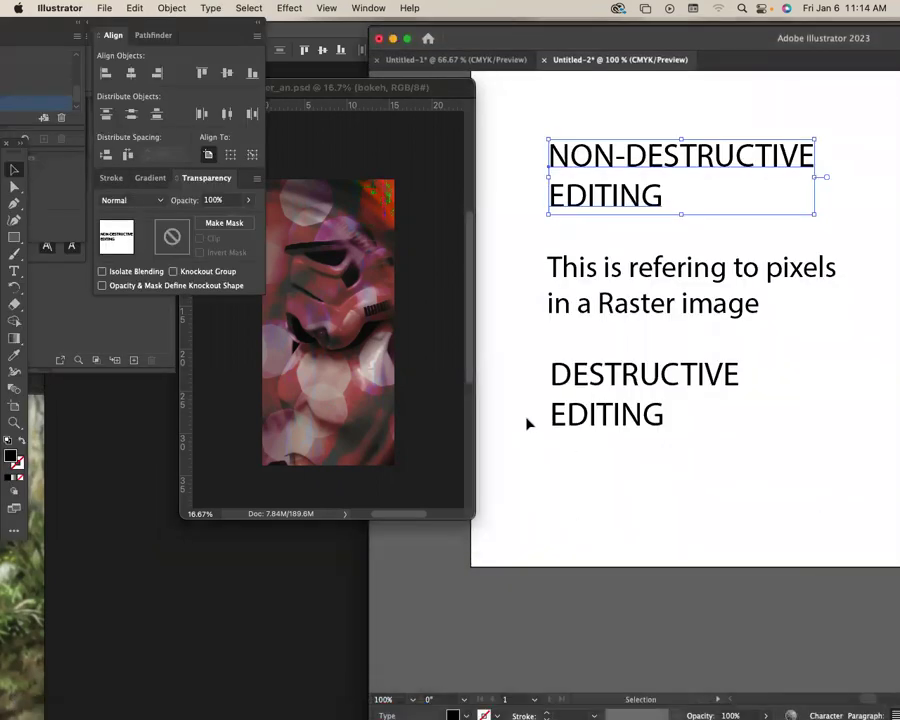
{"action": "key", "text": "super+Tab"}
{"action": "left_click_drag", "start_coordinate": [585, 97], "coordinate": [814, 151]}
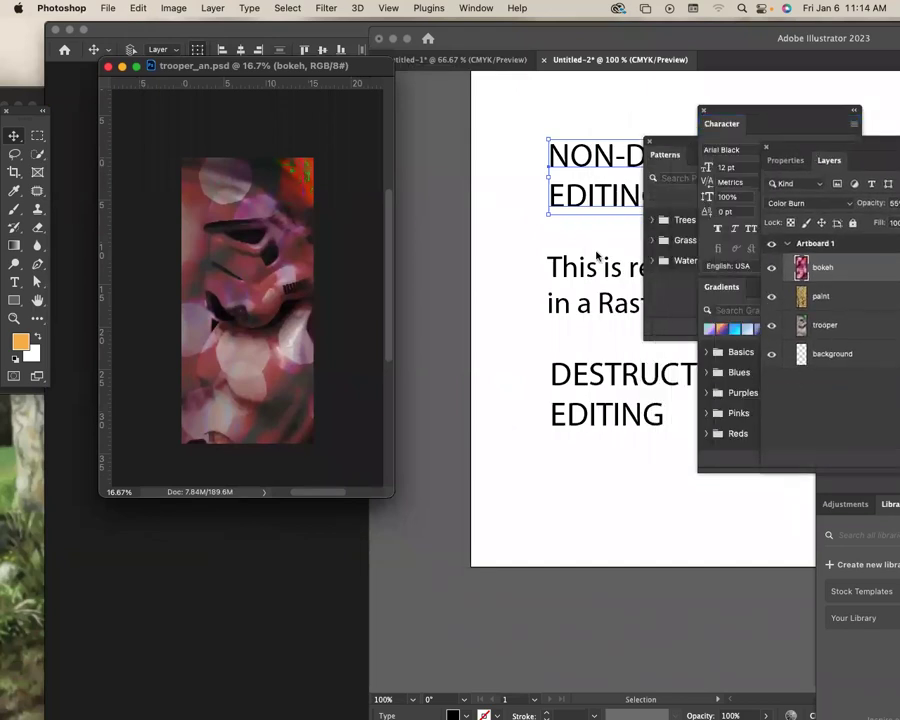
{"action": "key", "text": "super+equal"}
{"action": "key", "text": "super+minus"}
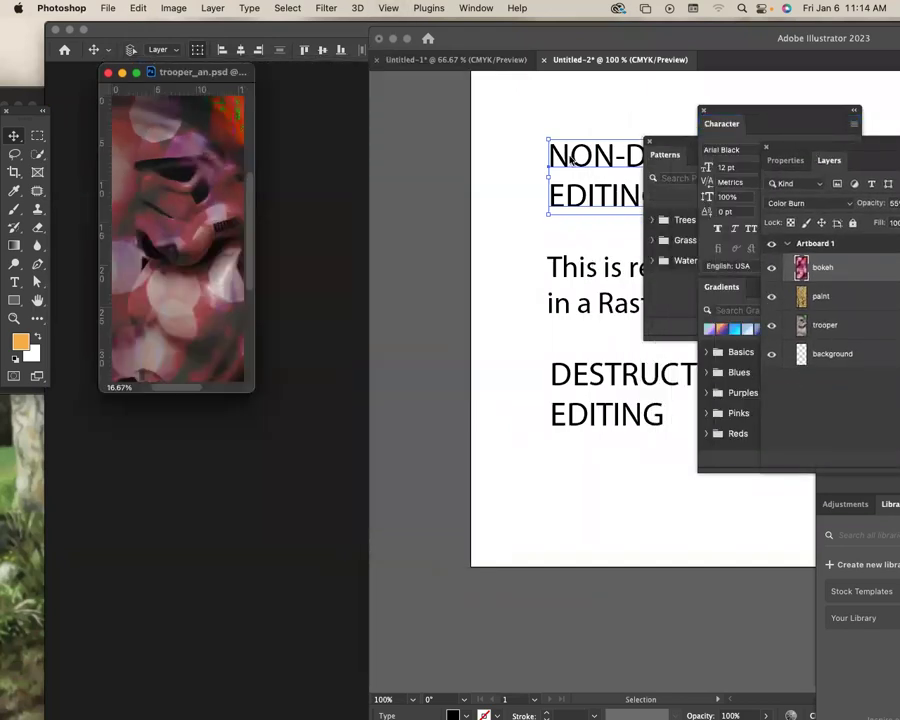
{"action": "left_click", "coordinate": [571, 160]}
{"action": "left_click_drag", "start_coordinate": [516, 135], "coordinate": [820, 510]}
{"action": "left_click_drag", "start_coordinate": [606, 194], "coordinate": [668, 634]}
{"action": "left_click", "coordinate": [528, 601]}
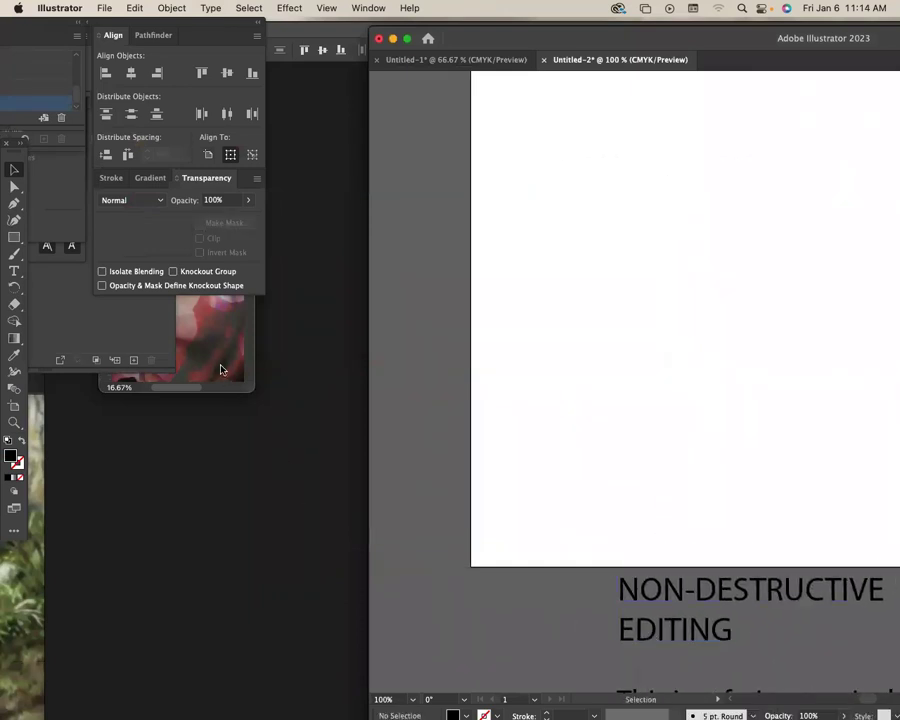
Zoom out to the whole artboard, switch to the Ellipse Tool, and open the fill Color Picker.
{"action": "left_click", "coordinate": [222, 370]}
{"action": "left_click_drag", "start_coordinate": [254, 388], "coordinate": [376, 538]}
{"action": "left_click", "coordinate": [549, 431]}
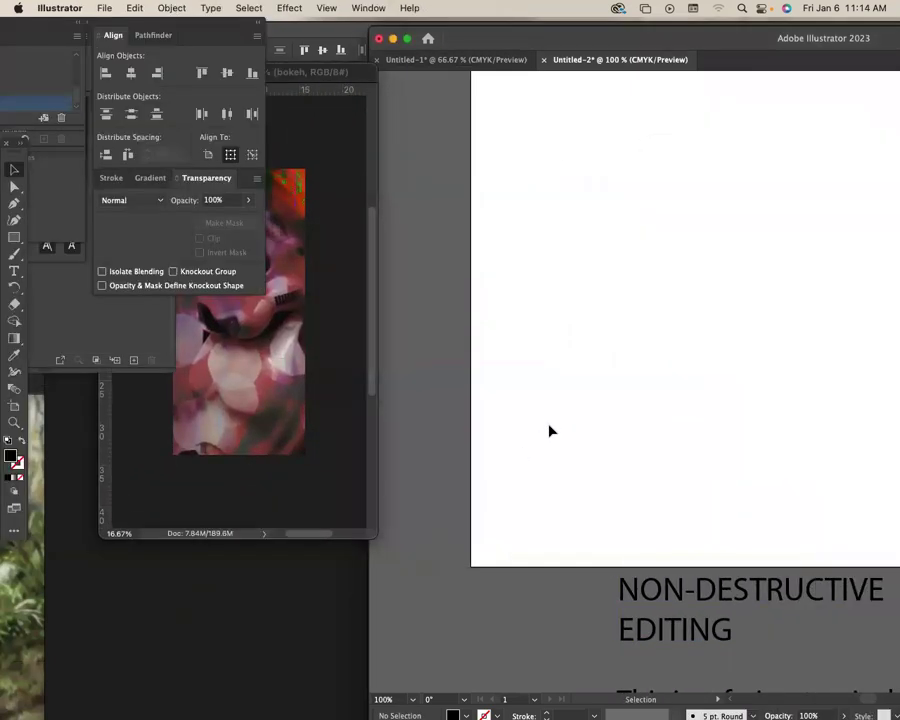
{"action": "key", "text": "super+minus"}
{"action": "key", "text": "super+minus"}
{"action": "left_click_drag", "start_coordinate": [618, 320], "coordinate": [545, 285]}
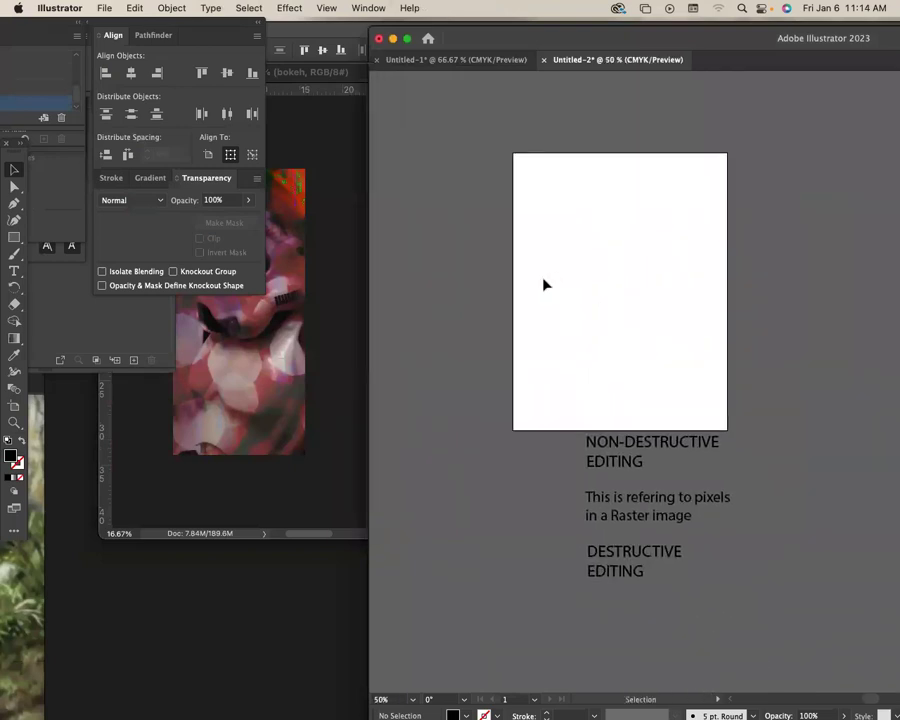
{"action": "left_click", "coordinate": [14, 237]}
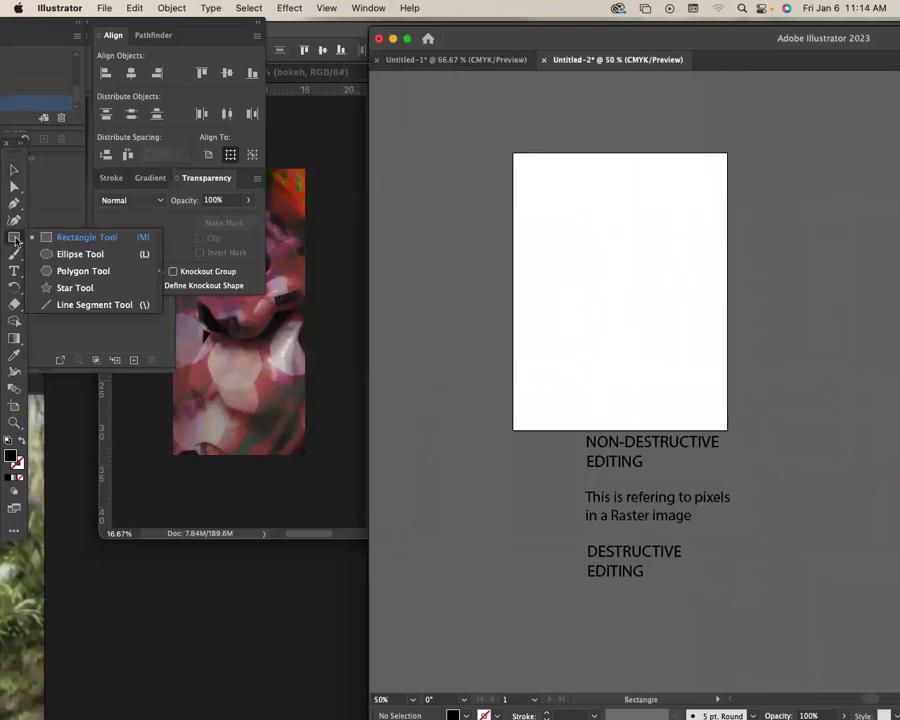
{"action": "left_click", "coordinate": [93, 257]}
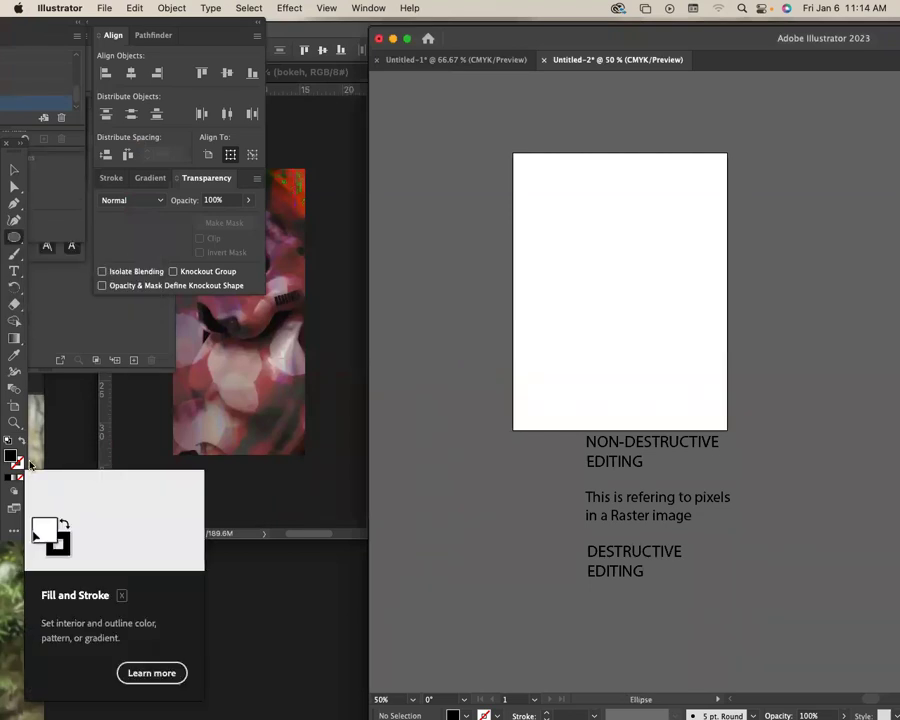
{"action": "double_click", "coordinate": [10, 456]}
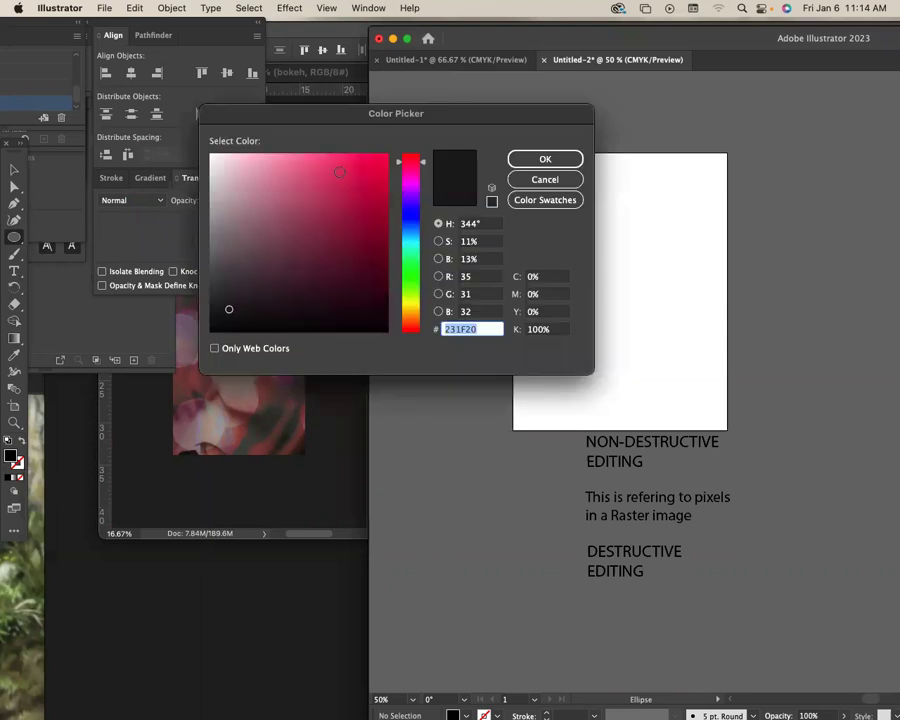
Set the fill colour to bright red in the Color Picker.
{"action": "left_click", "coordinate": [336, 162]}
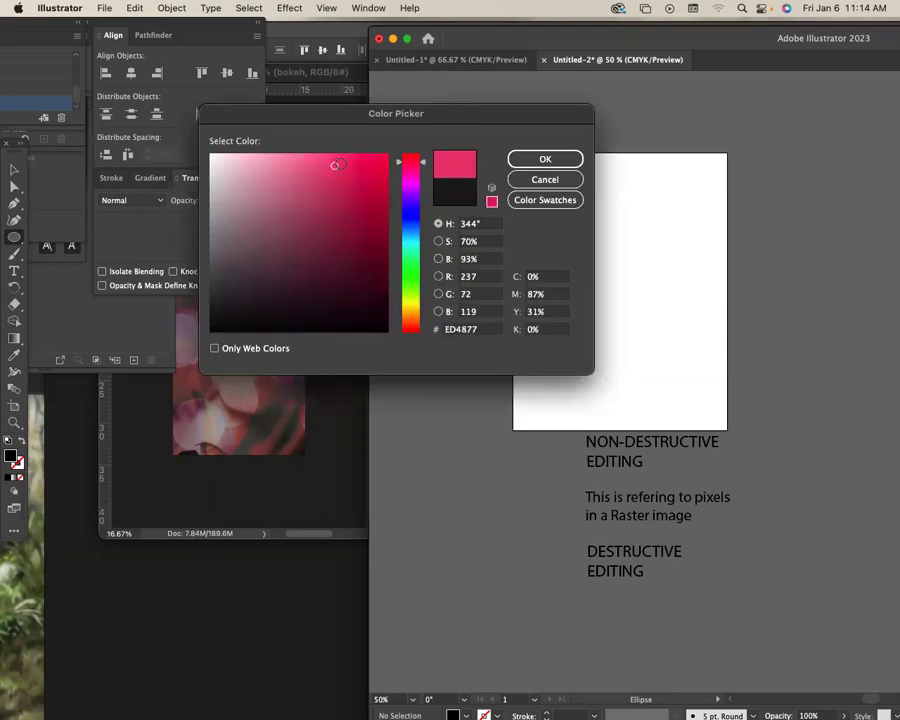
{"action": "left_click", "coordinate": [410, 259]}
{"action": "left_click", "coordinate": [408, 172]}
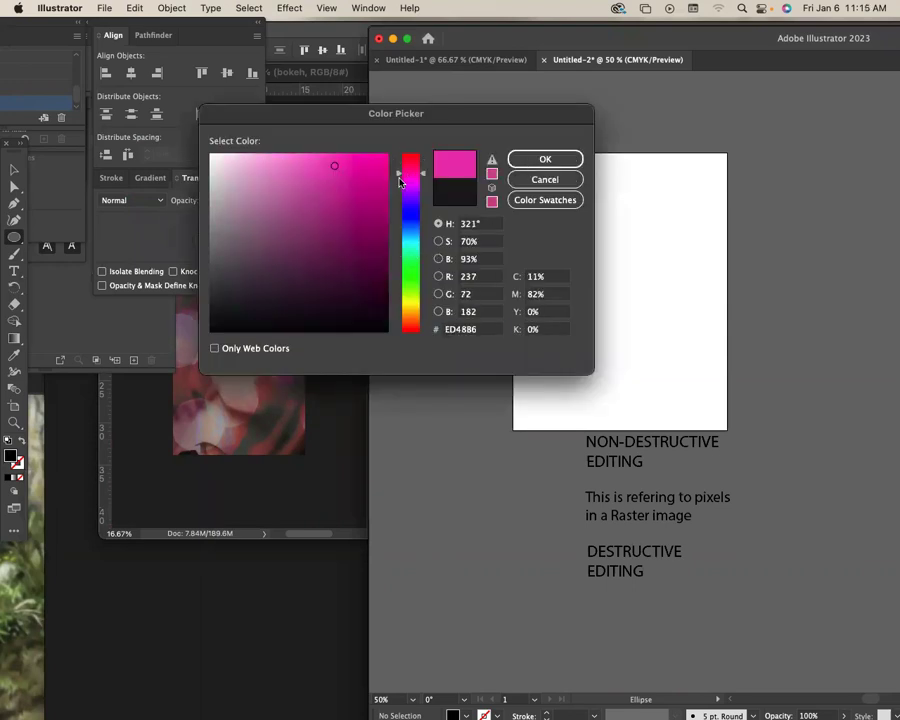
{"action": "left_click", "coordinate": [408, 155]}
{"action": "left_click", "coordinate": [348, 158]}
{"action": "left_click", "coordinate": [546, 158]}
Draw a red circle at the top-left and copy it diagonally down the artboard.
{"action": "left_click_drag", "start_coordinate": [518, 169], "coordinate": [575, 281]}
{"action": "left_click", "coordinate": [15, 169]}
{"action": "left_click", "coordinate": [496, 221]}
{"action": "left_click_drag", "start_coordinate": [575, 281], "coordinate": [606, 332]}
{"action": "left_click_drag", "start_coordinate": [606, 332], "coordinate": [643, 420]}
{"action": "left_click", "coordinate": [470, 233]}
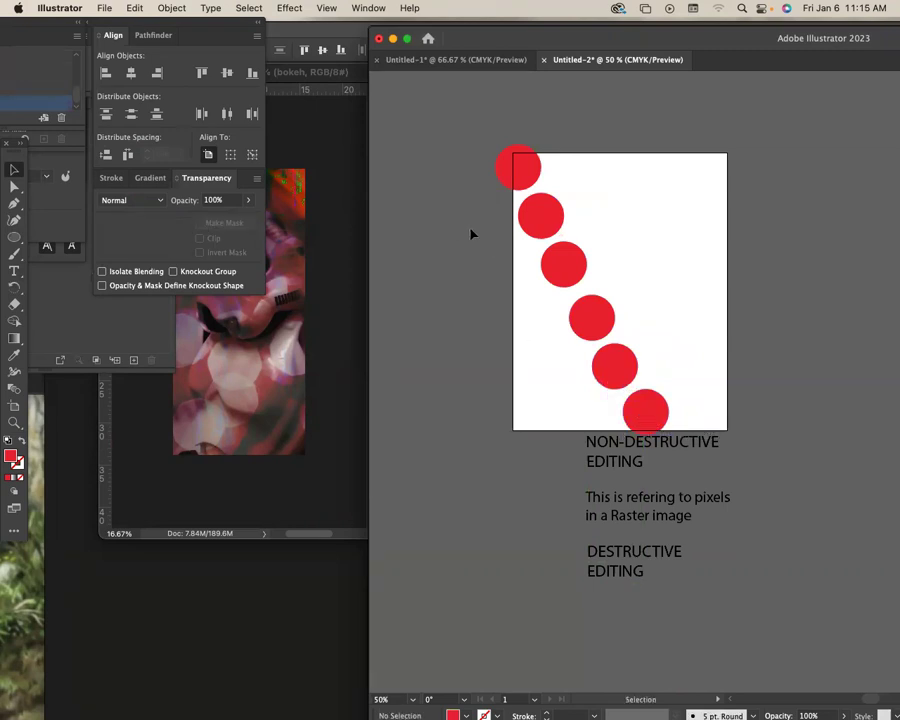
Move the NON-DESTRUCTIVE EDITING heading down and repeat the diagonal circle column to the right.
{"action": "left_click", "coordinate": [595, 450]}
{"action": "left_click_drag", "start_coordinate": [595, 450], "coordinate": [595, 526]}
{"action": "left_click_drag", "start_coordinate": [466, 167], "coordinate": [700, 418]}
{"action": "key", "text": "super+d"}
{"action": "key", "text": "super+d"}
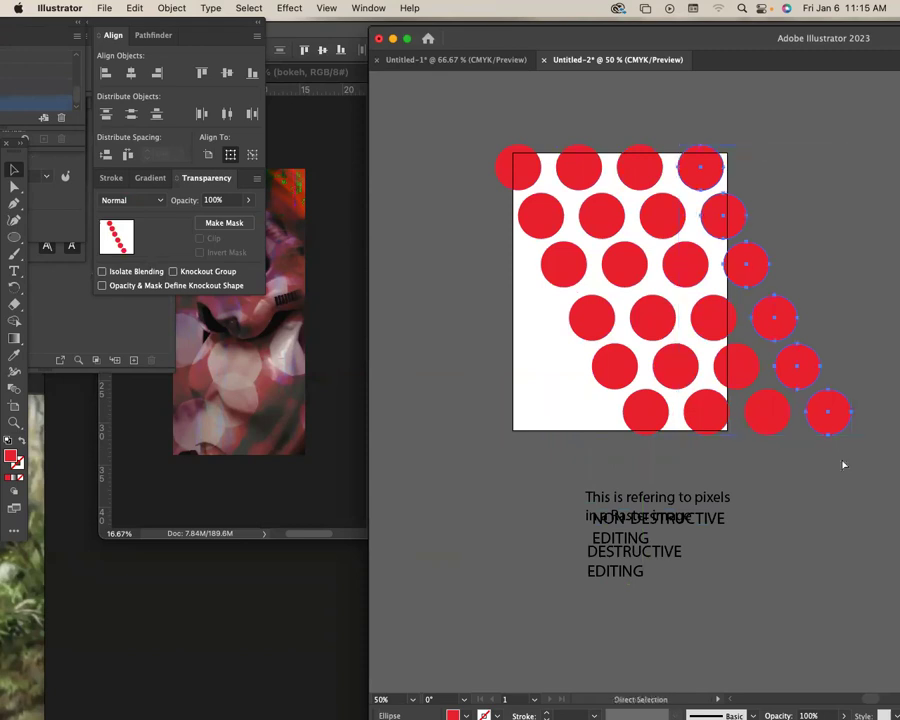
Add another circle column and copy the left diagonal to complete a six-by-six grid.
{"action": "key", "text": "super+d"}
{"action": "scroll", "coordinate": [774, 456], "scroll_direction": "right", "scroll_amount": 3}
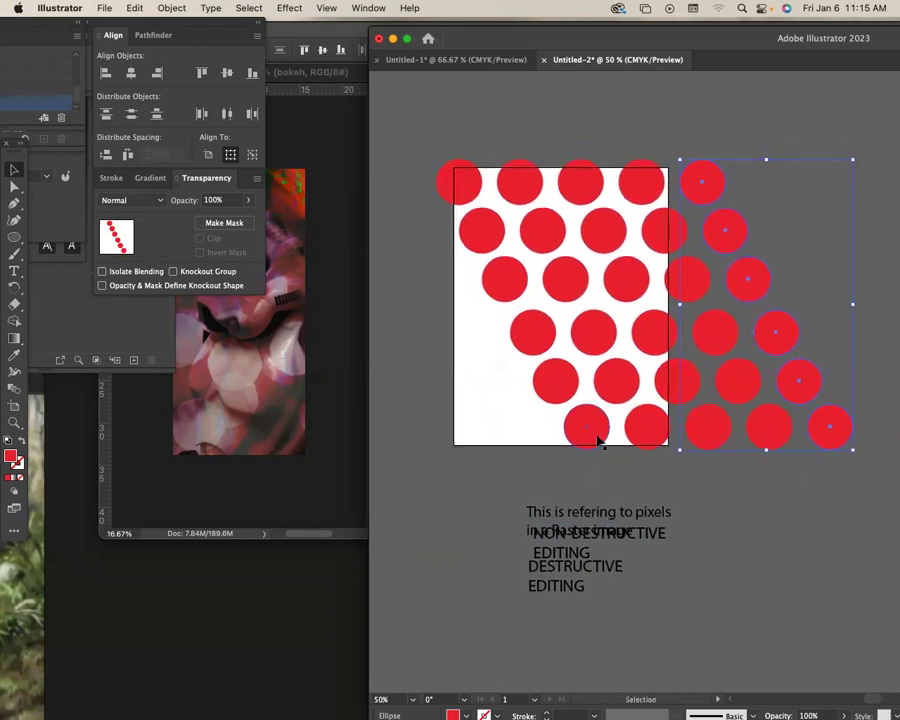
{"action": "left_click", "coordinate": [456, 183]}
{"action": "left_click", "coordinate": [481, 231], "text": "shift"}
{"action": "left_click", "coordinate": [500, 281], "text": "shift"}
{"action": "left_click", "coordinate": [528, 336], "text": "shift"}
{"action": "left_click", "coordinate": [552, 384], "text": "shift"}
{"action": "left_click", "coordinate": [588, 430], "text": "shift"}
{"action": "left_click_drag", "start_coordinate": [592, 432], "coordinate": [528, 430]}
{"action": "left_click", "coordinate": [795, 262]}
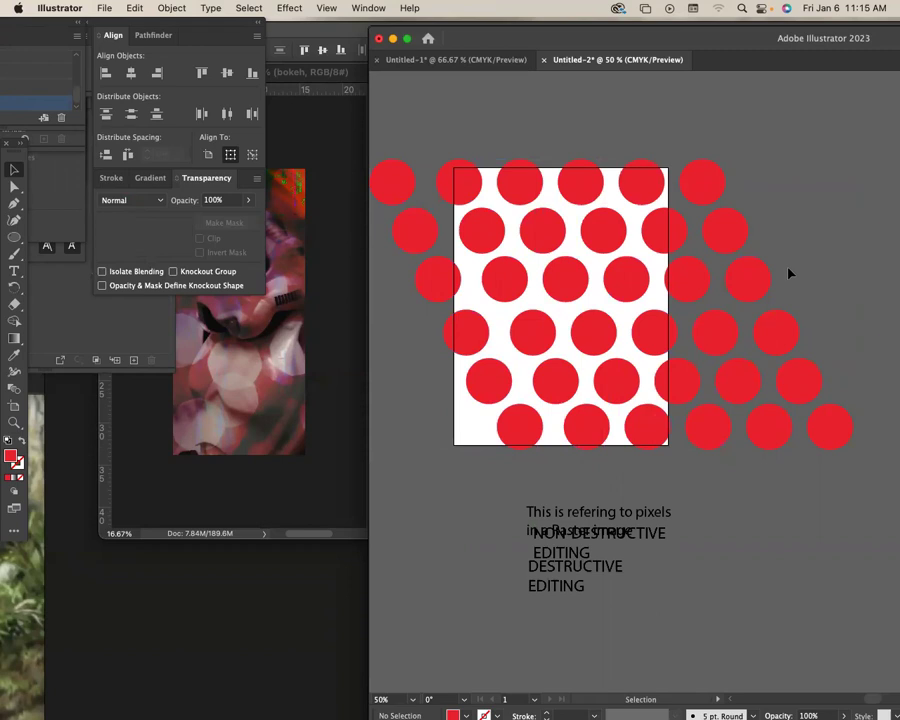
Select all 36 red circles with a marquee.
{"action": "left_click_drag", "start_coordinate": [832, 444], "coordinate": [504, 193]}
{"action": "key", "text": "super+z"}
{"action": "left_click", "coordinate": [386, 115]}
{"action": "left_click_drag", "start_coordinate": [386, 115], "coordinate": [862, 455]}
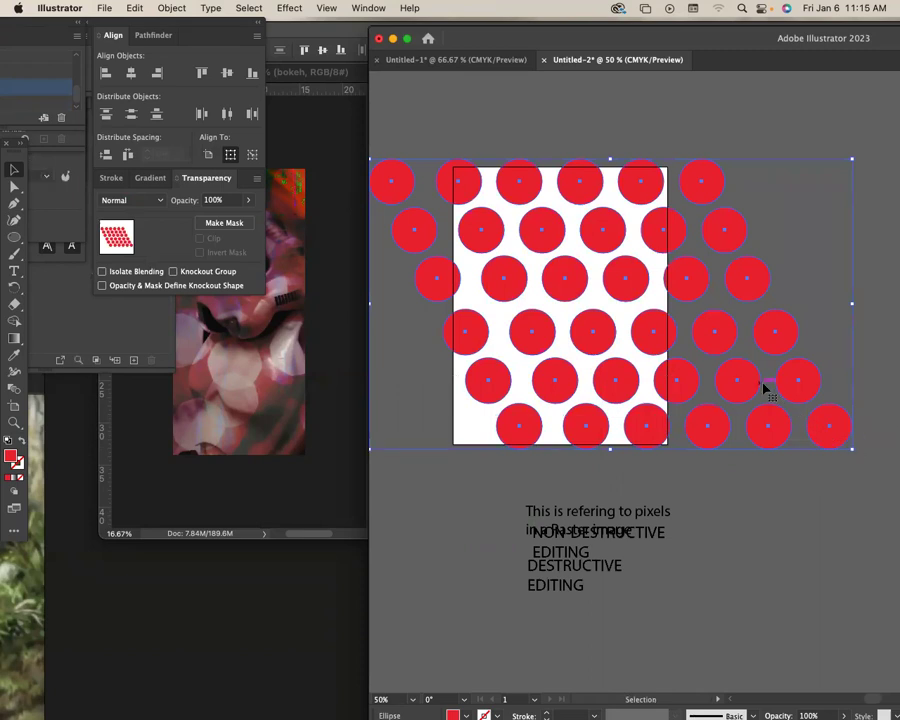
{"action": "key", "text": "a"}
{"action": "key", "text": "v"}
{"action": "key", "text": "a"}
{"action": "key", "text": "v"}
Hide the bounding box and move the floating panels and pattern window out of the way.
{"action": "key", "text": "super+shift+b"}
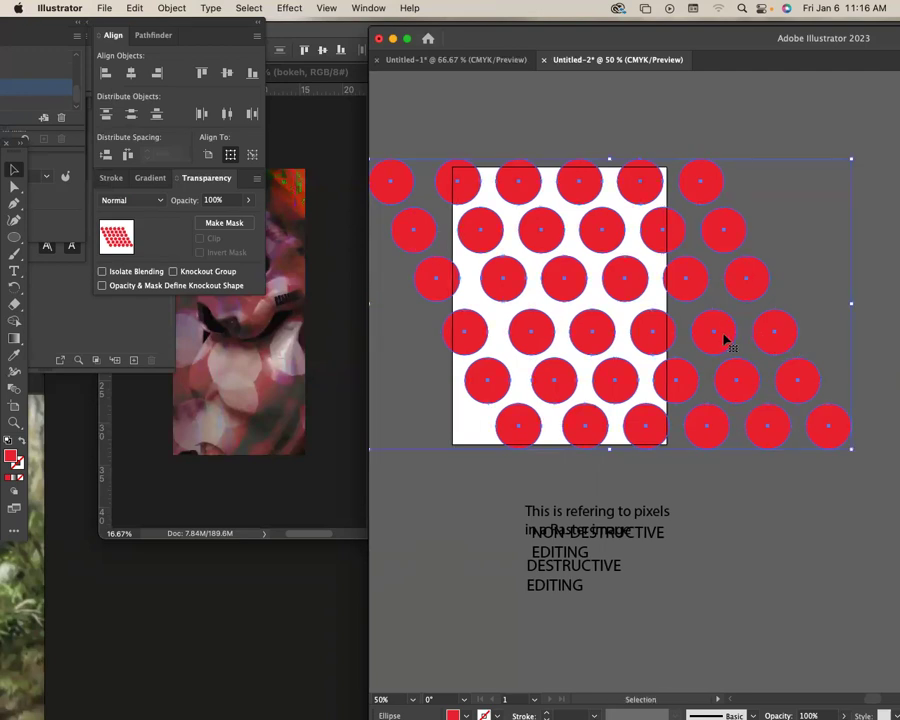
{"action": "left_click_drag", "start_coordinate": [184, 20], "coordinate": [152, 48]}
{"action": "left_click_drag", "start_coordinate": [482, 43], "coordinate": [511, 44]}
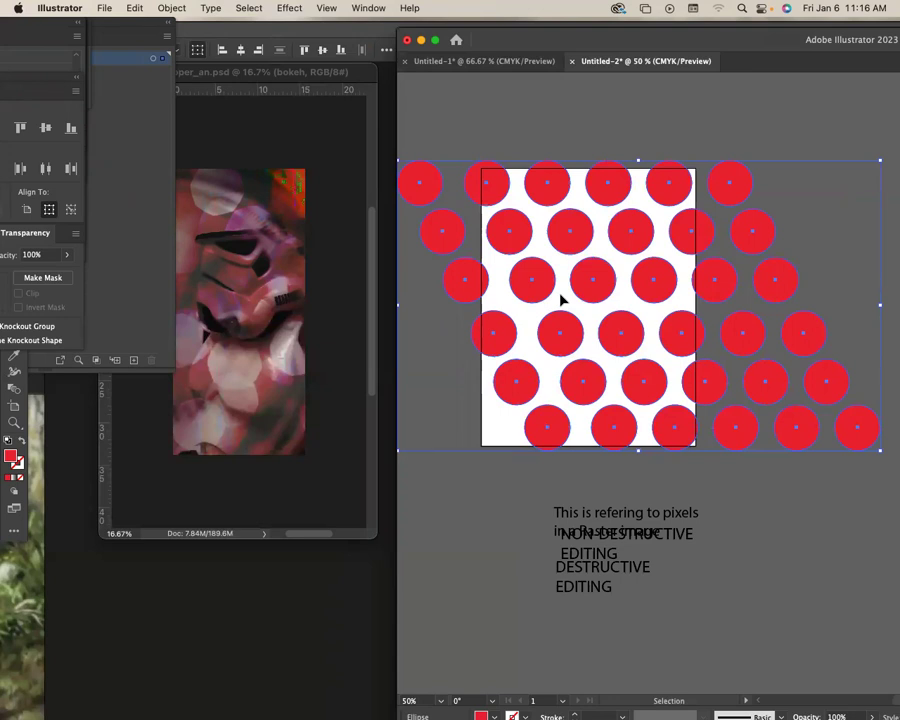
Paste the red-dot pattern into the Photoshop trooper document as pixels.
{"action": "key", "text": "a"}
{"action": "key", "text": "v"}
{"action": "left_click", "coordinate": [284, 305]}
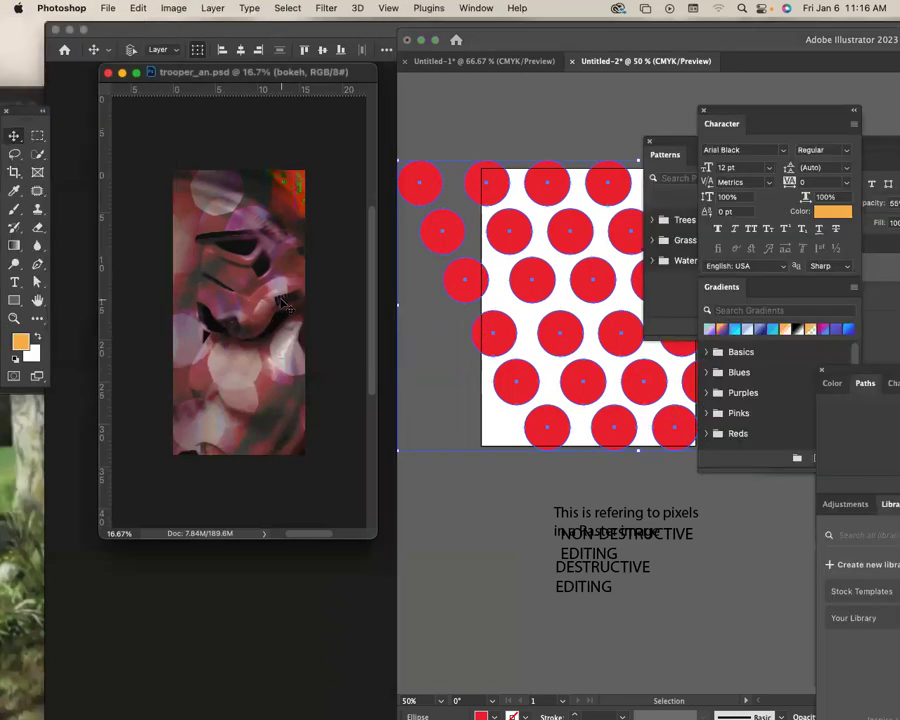
{"action": "key", "text": "super+v"}
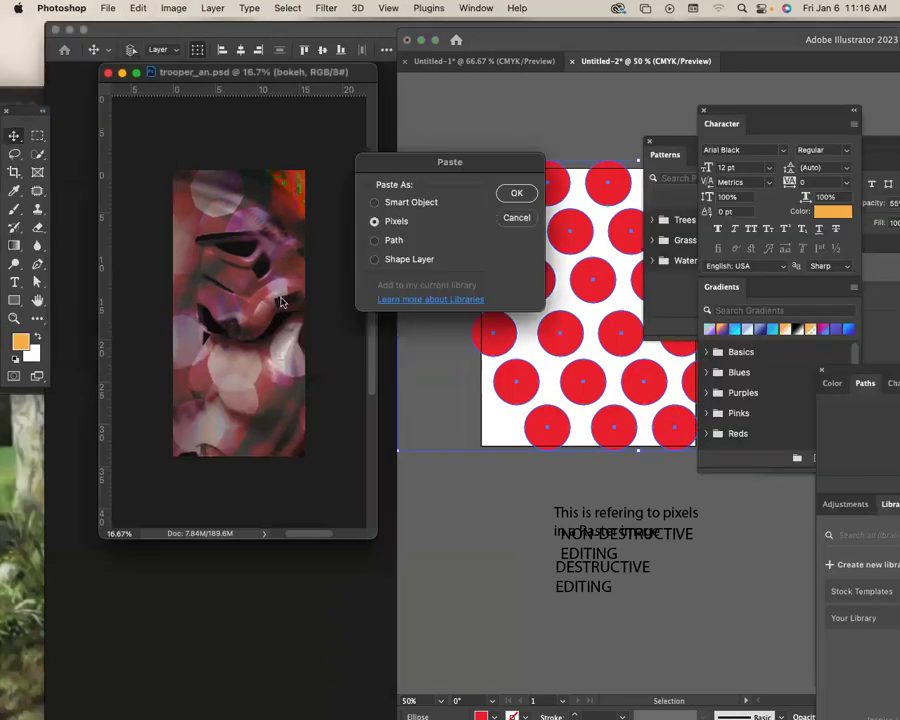
{"action": "left_click", "coordinate": [516, 193]}
Scale the pasted dots to about 322% so they cover the whole canvas, and commit.
{"action": "key", "text": "super+minus"}
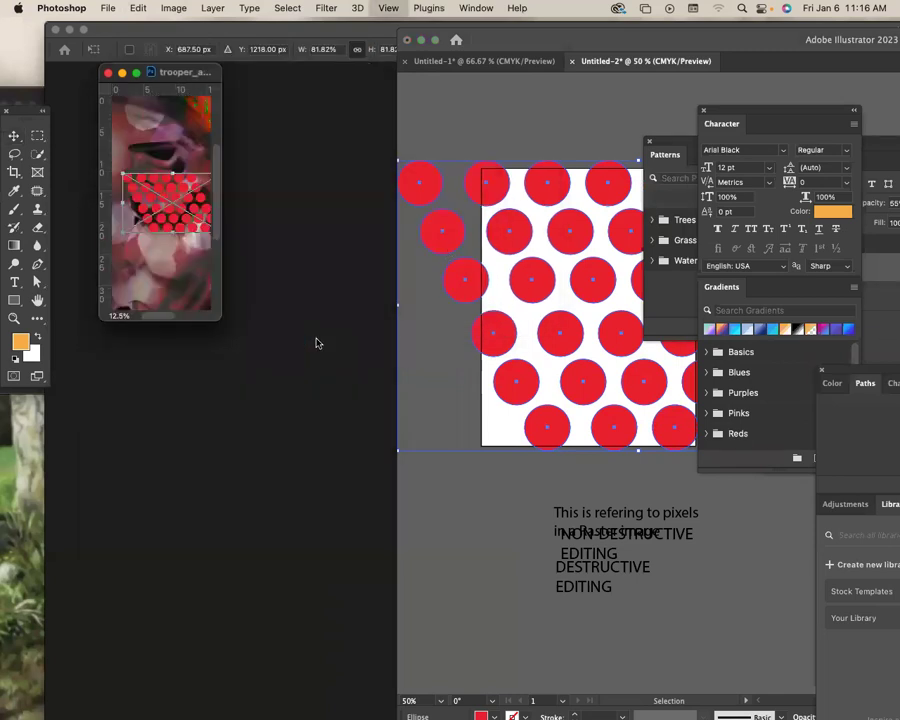
{"action": "left_click_drag", "start_coordinate": [216, 318], "coordinate": [519, 516]}
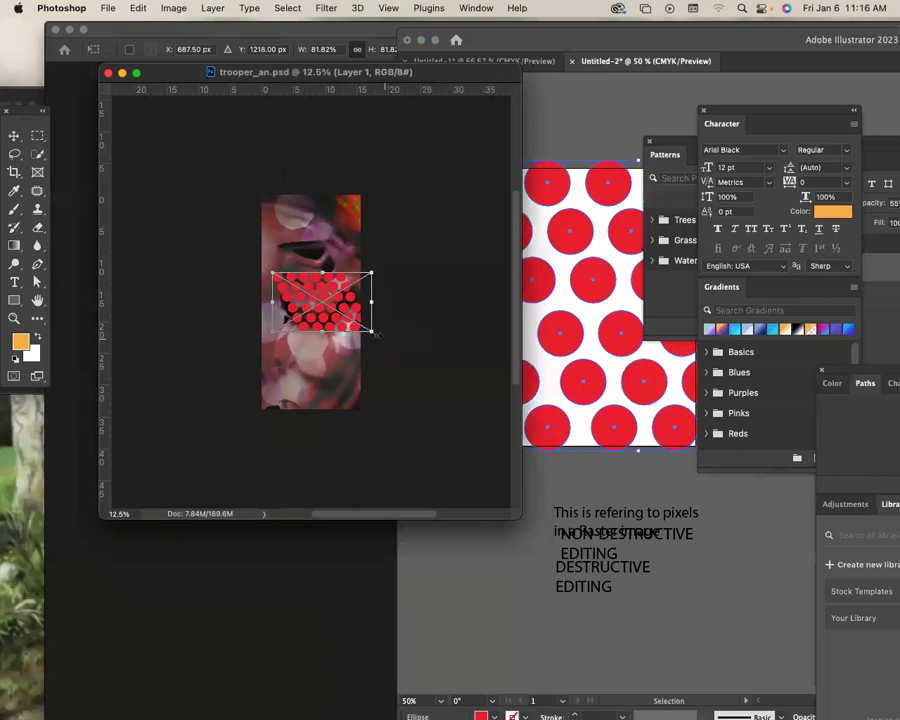
{"action": "left_click_drag", "start_coordinate": [378, 336], "coordinate": [490, 450]}
{"action": "key", "text": "Return"}
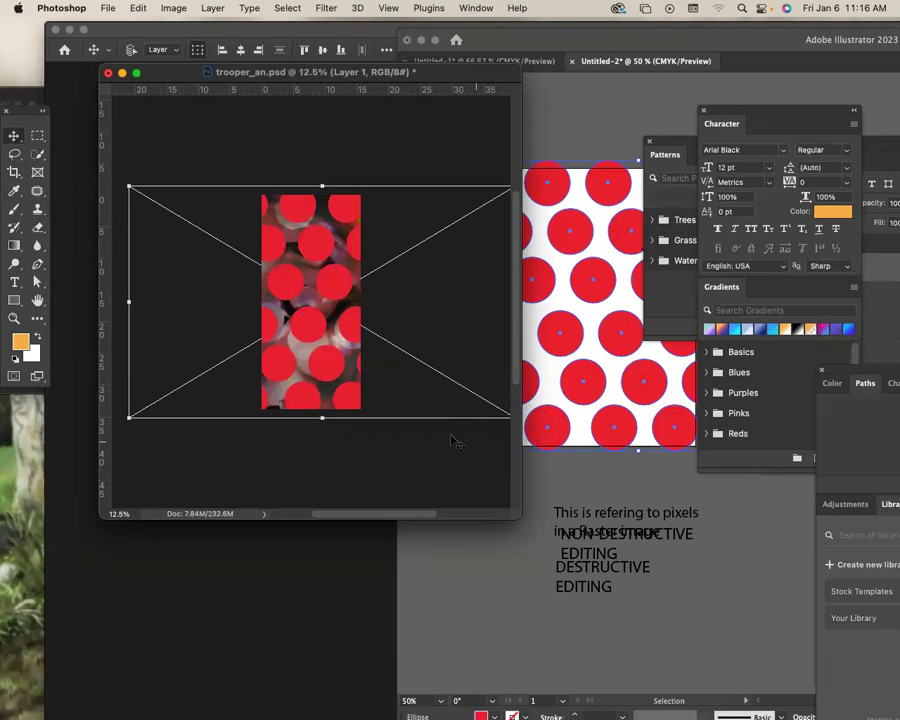
{"action": "key", "text": "r"}
{"action": "left_click", "coordinate": [14, 136]}
{"action": "left_click", "coordinate": [605, 282]}
{"action": "left_click", "coordinate": [371, 259]}
{"action": "left_click", "coordinate": [616, 345]}
{"action": "left_click", "coordinate": [232, 230]}
Show the Layers panel and switch between the Photoshop and Illustrator documents.
{"action": "key", "text": "F7"}
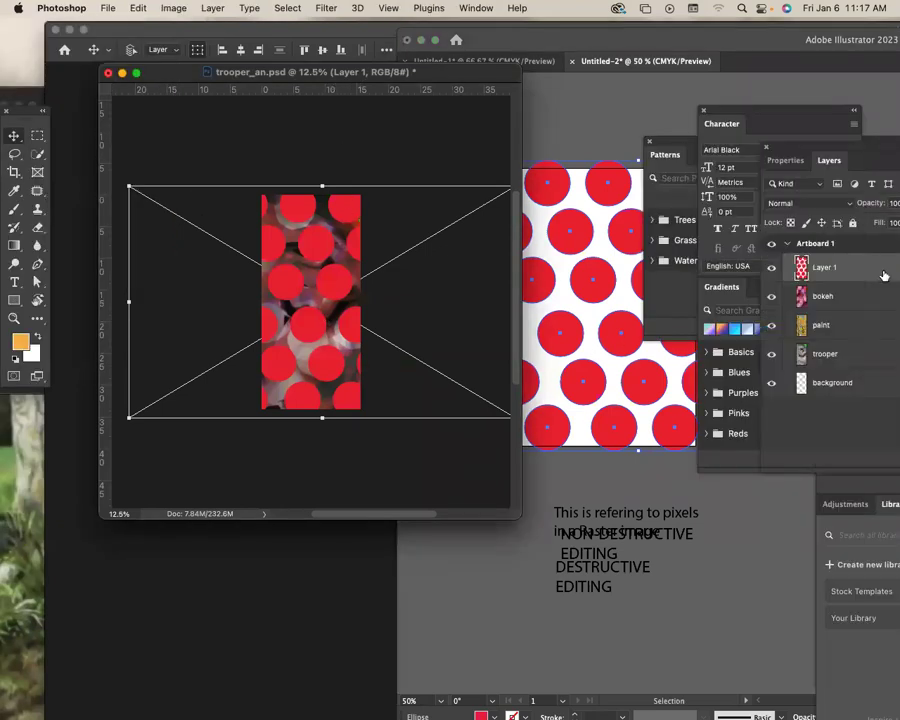
{"action": "left_click", "coordinate": [612, 202]}
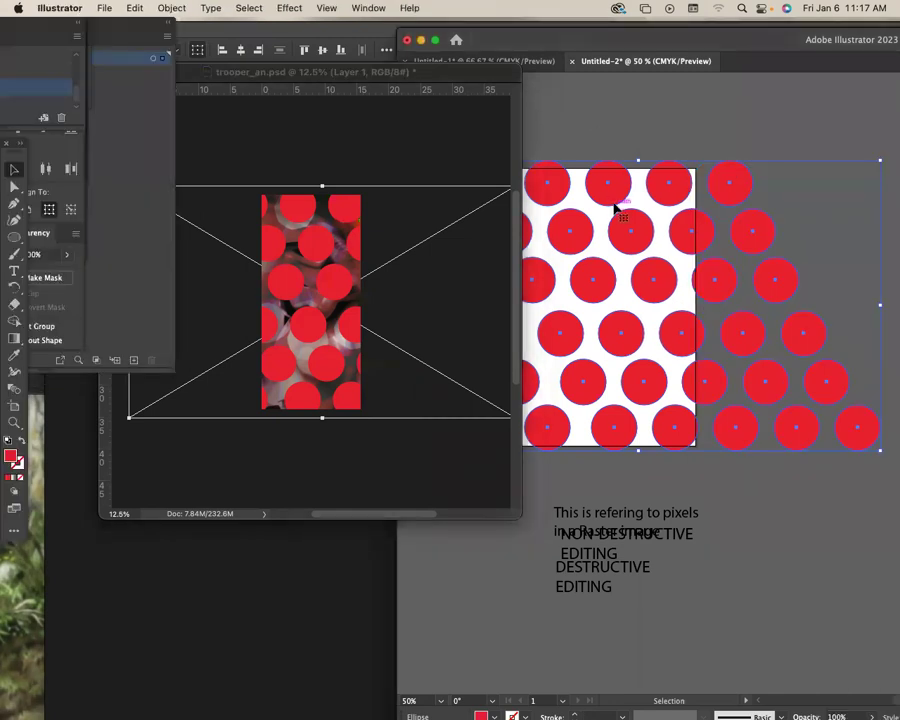
{"action": "left_click", "coordinate": [322, 248]}
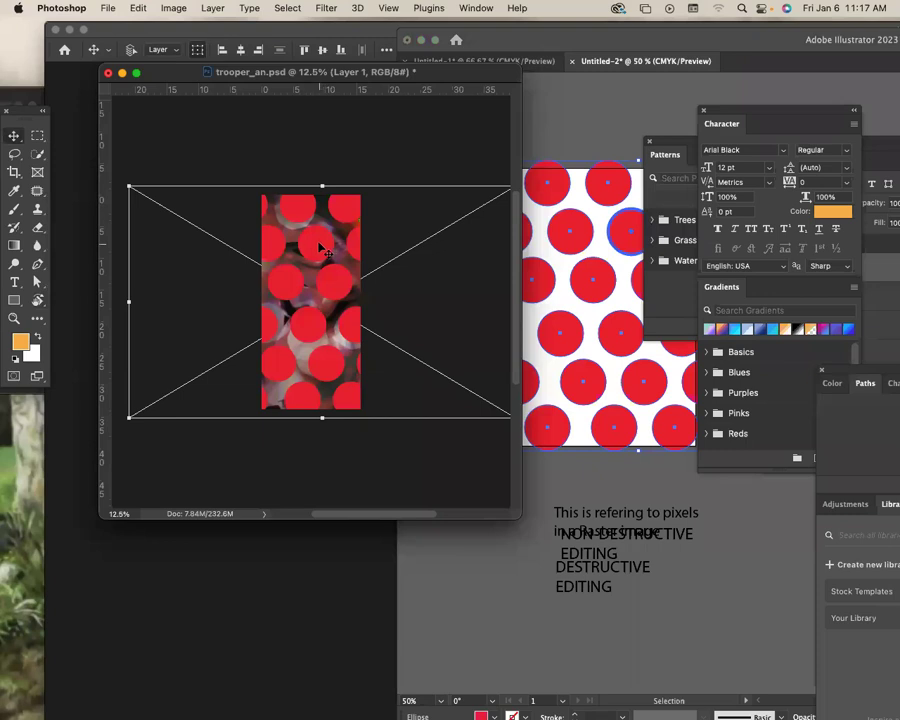
{"action": "left_click", "coordinate": [581, 122]}
{"action": "left_click", "coordinate": [372, 162]}
{"action": "left_click", "coordinate": [565, 139]}
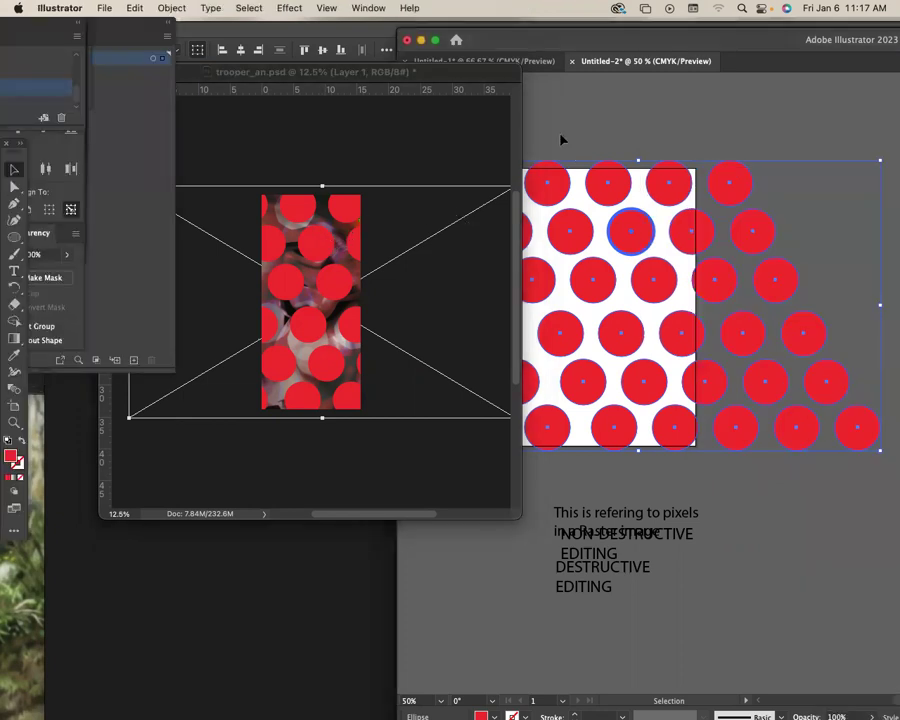
{"action": "left_click", "coordinate": [425, 135]}
{"action": "left_click", "coordinate": [580, 112]}
{"action": "left_click", "coordinate": [462, 132]}
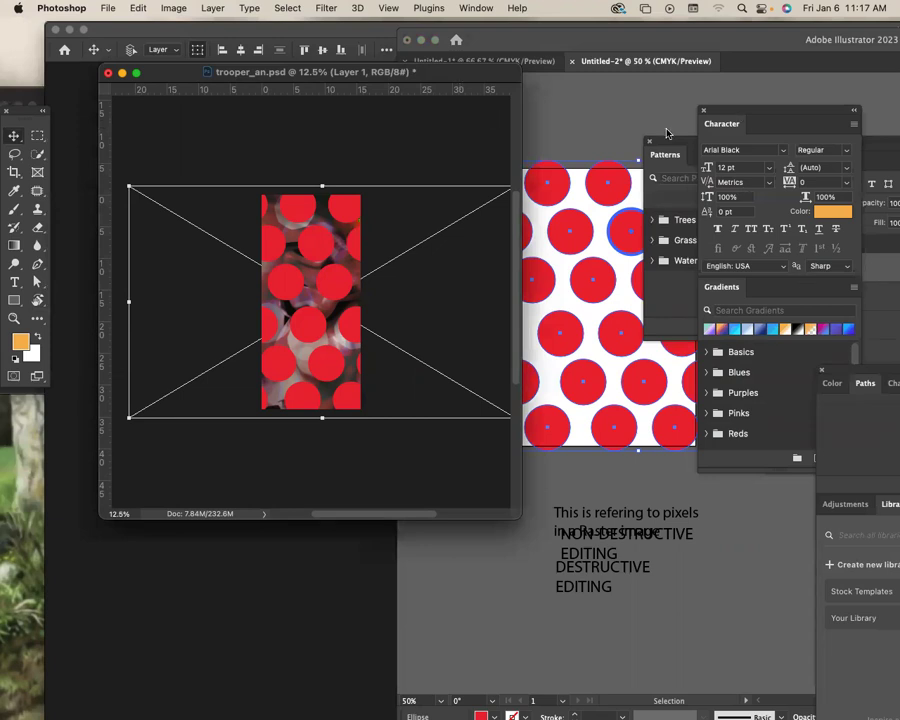
Place the Layers panel beside the document, preview Layer 1's blend modes, and keep Normal.
{"action": "left_click_drag", "start_coordinate": [432, 78], "coordinate": [404, 79]}
{"action": "left_click_drag", "start_coordinate": [751, 121], "coordinate": [591, 389]}
{"action": "left_click_drag", "start_coordinate": [775, 150], "coordinate": [539, 101]}
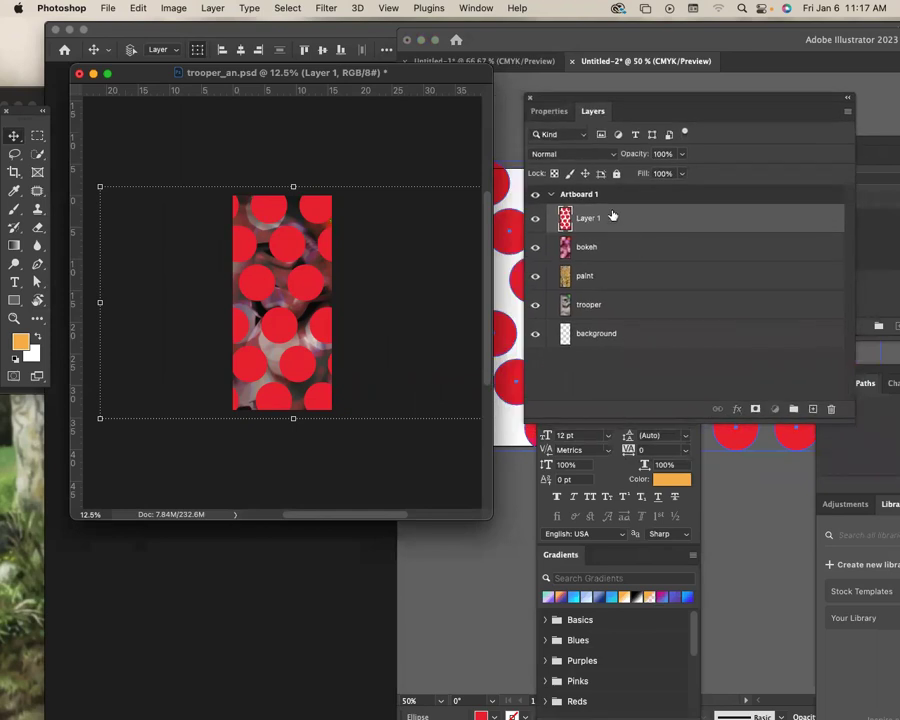
{"action": "left_click", "coordinate": [598, 154]}
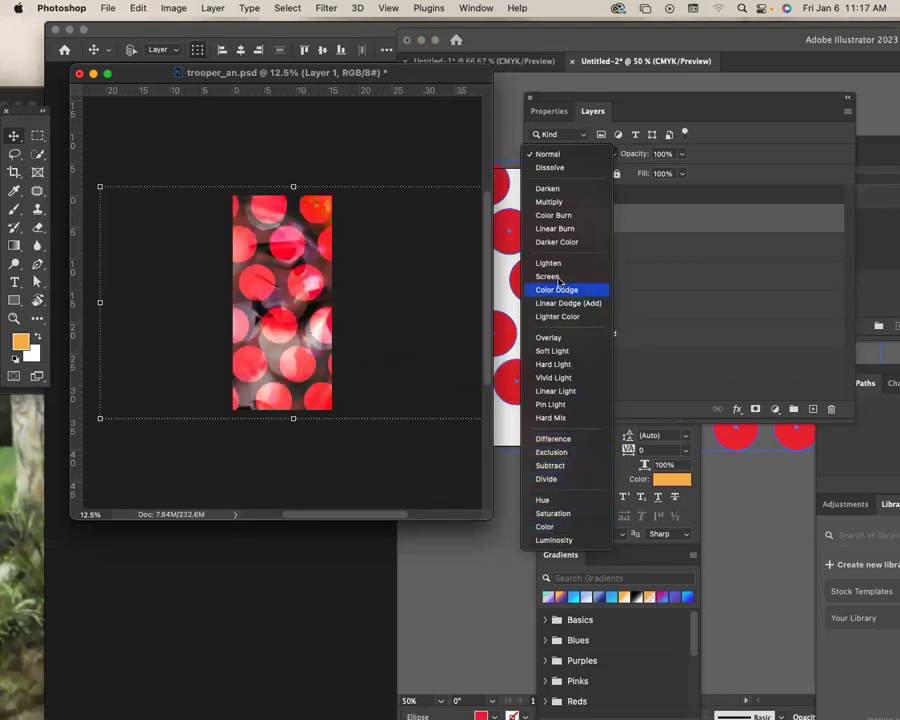
{"action": "left_click", "coordinate": [507, 268]}
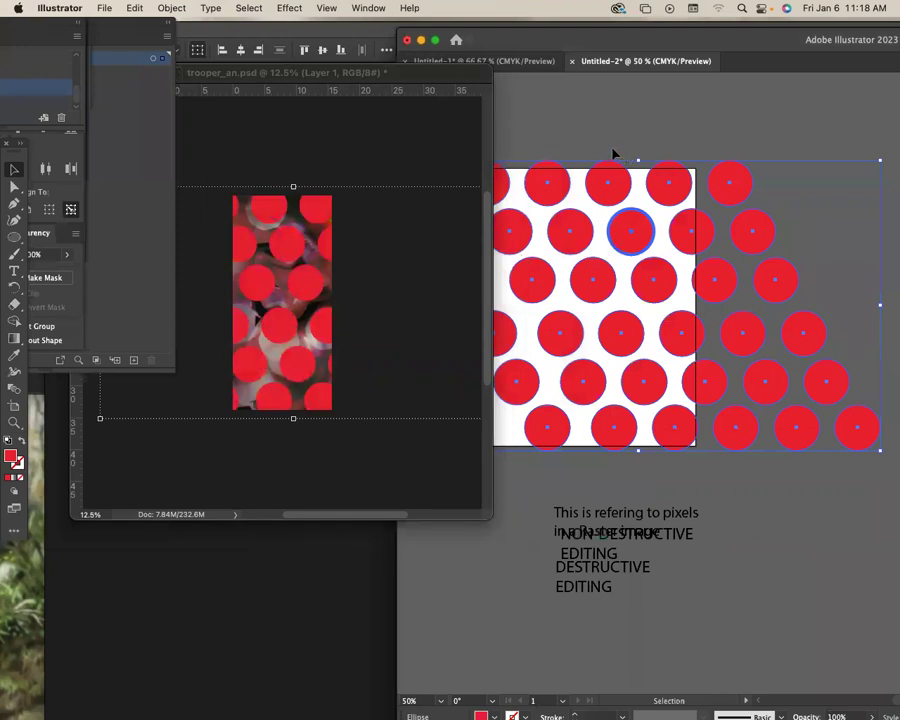
Apply Pucker & Bloat at 139% to the red circles.
{"action": "left_click", "coordinate": [872, 452]}
{"action": "left_click", "coordinate": [288, 8]}
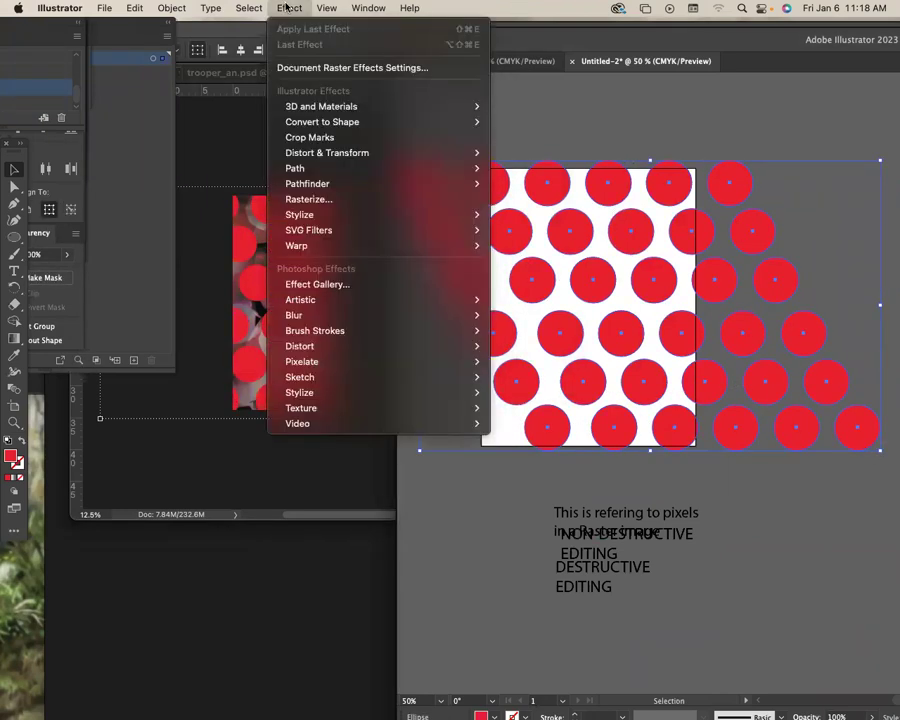
{"action": "mouse_move", "coordinate": [440, 153]}
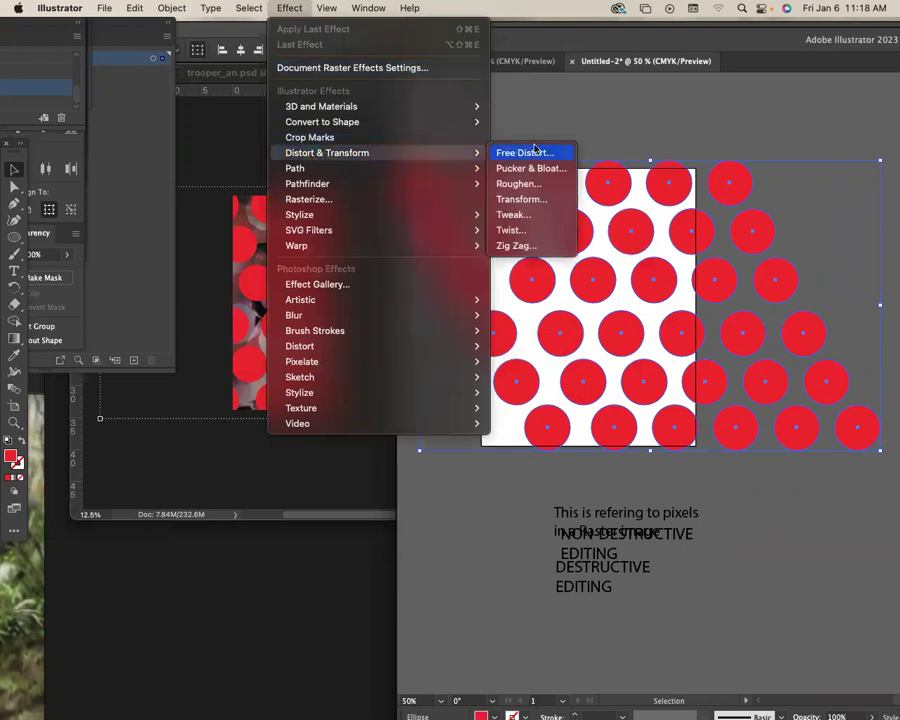
{"action": "left_click", "coordinate": [553, 175]}
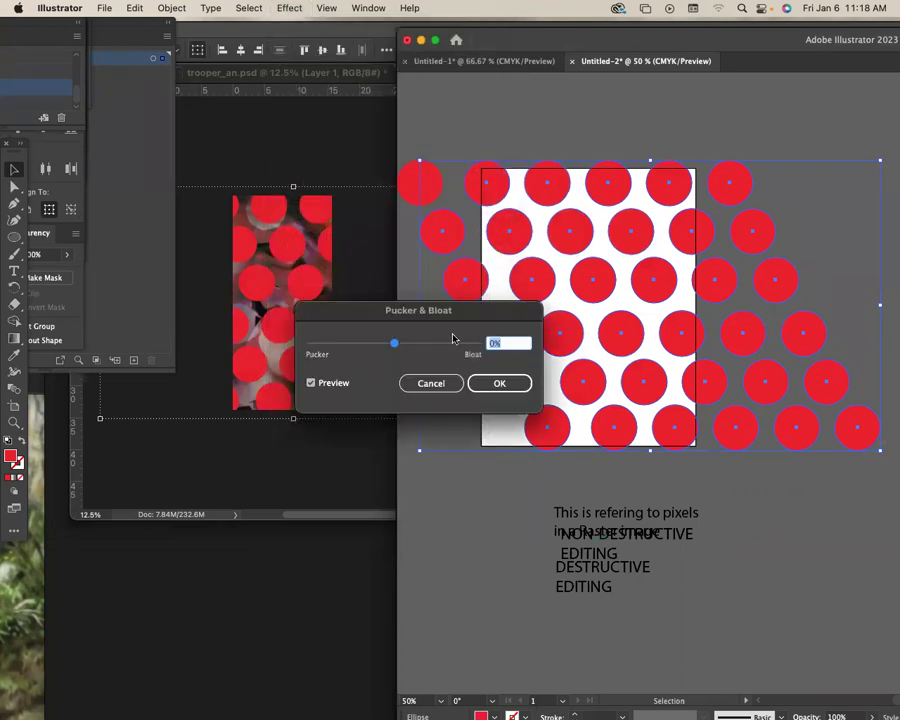
{"action": "left_click", "coordinate": [516, 380]}
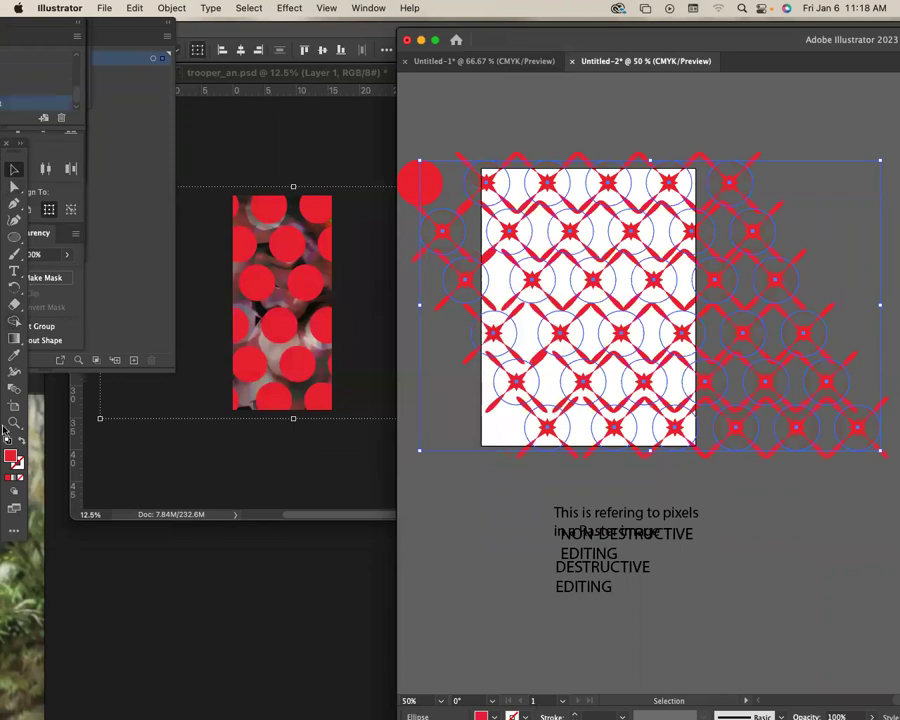
Recolour the bloated pattern blue and drag it into the Photoshop trooper document.
{"action": "double_click", "coordinate": [12, 458]}
{"action": "left_click", "coordinate": [410, 232]}
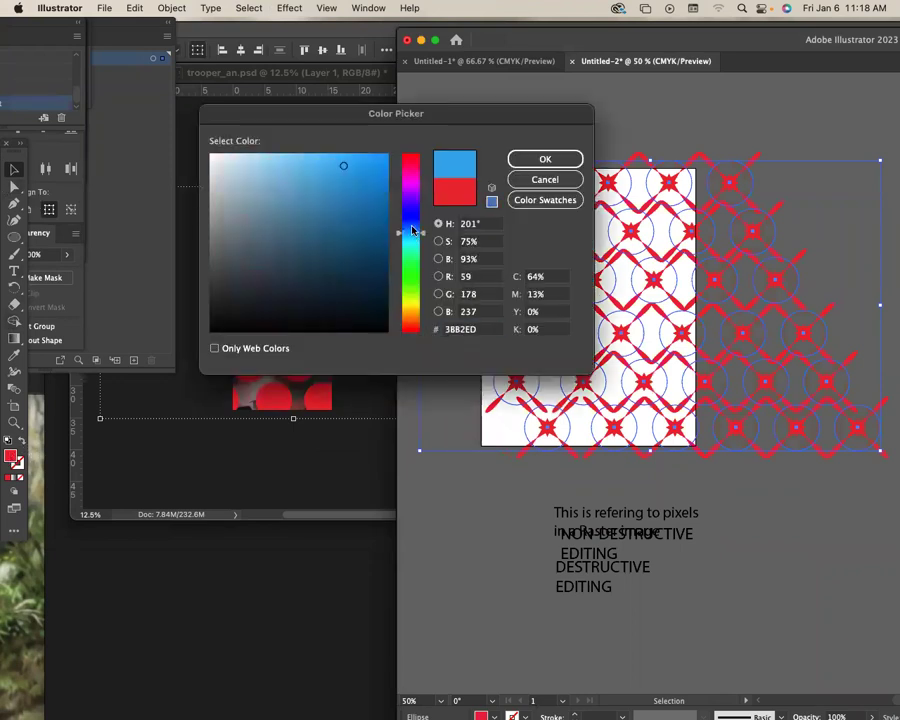
{"action": "left_click", "coordinate": [545, 159]}
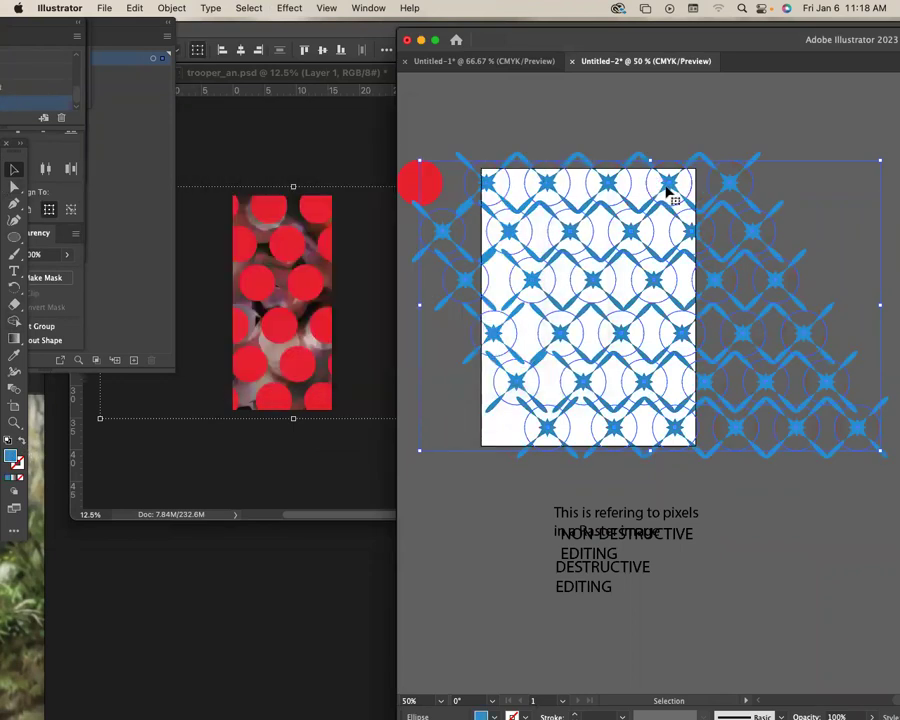
{"action": "left_click_drag", "start_coordinate": [670, 194], "coordinate": [664, 192]}
{"action": "left_click_drag", "start_coordinate": [514, 187], "coordinate": [226, 146]}
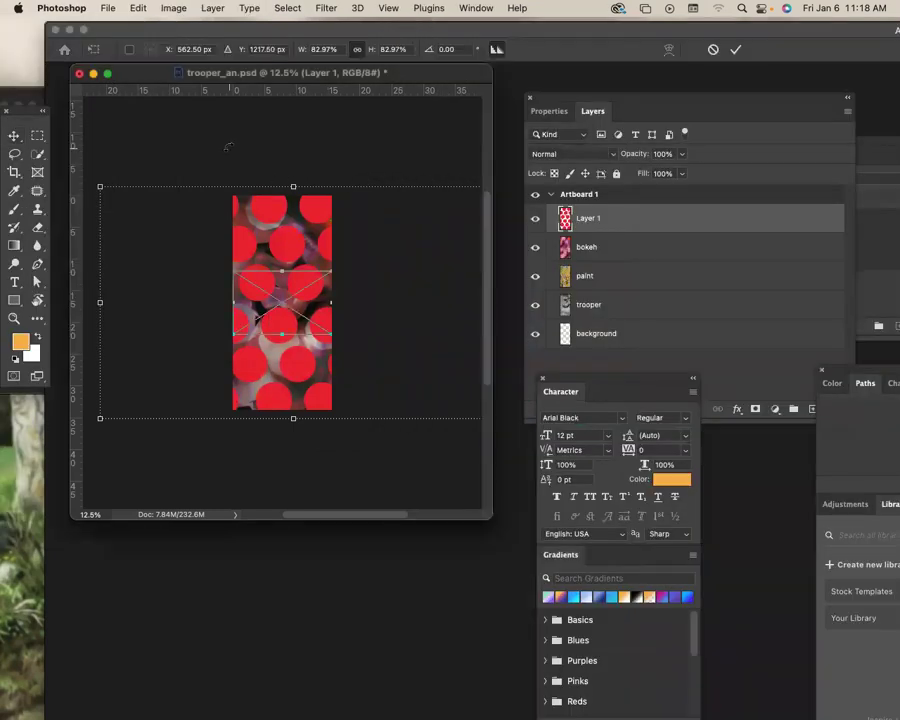
Scale the blue lattice to about 290%, rotate it roughly 66 degrees, commit, and open the Filter menu.
{"action": "left_click_drag", "start_coordinate": [330, 268], "coordinate": [466, 435]}
{"action": "key", "text": "Return"}
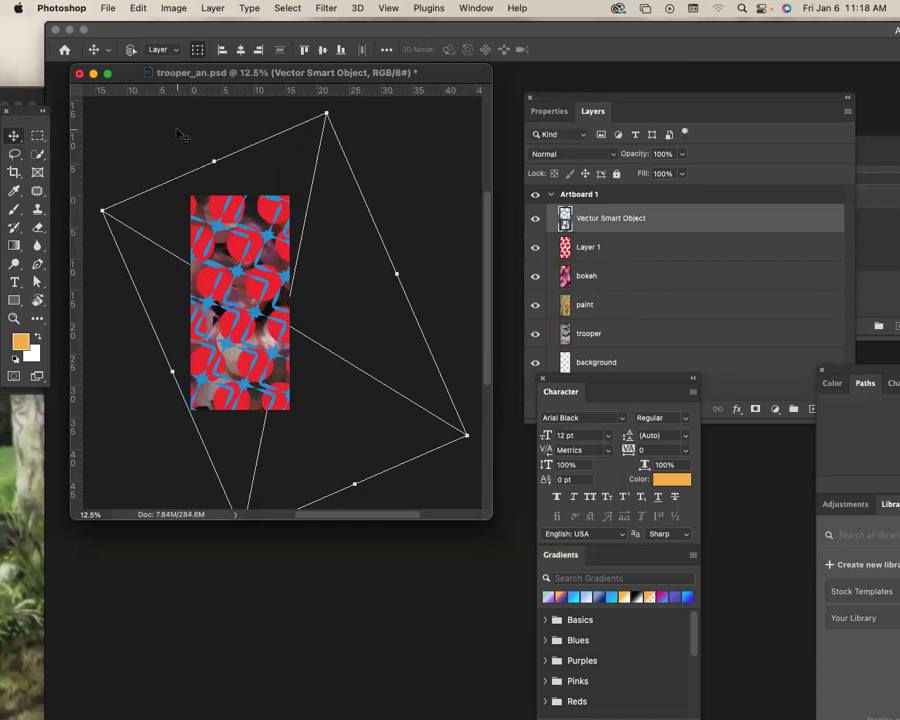
{"action": "left_click", "coordinate": [357, 8]}
{"action": "mouse_move", "coordinate": [326, 8]}
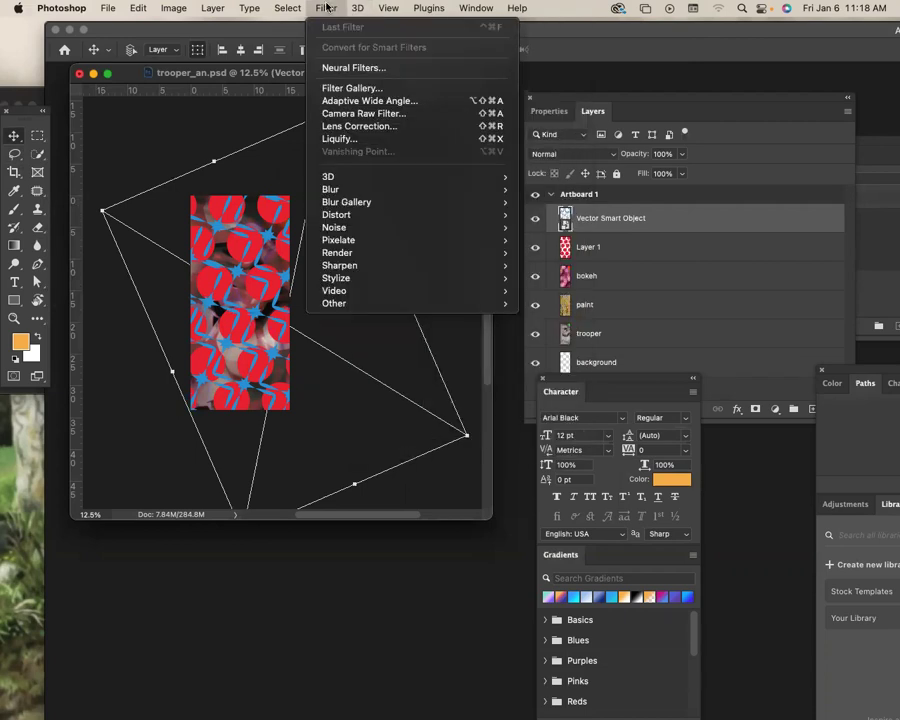
In Liquify, set the Forward Warp brush to 1100 and smear the lattice into swirling streaks.
{"action": "left_click", "coordinate": [342, 138]}
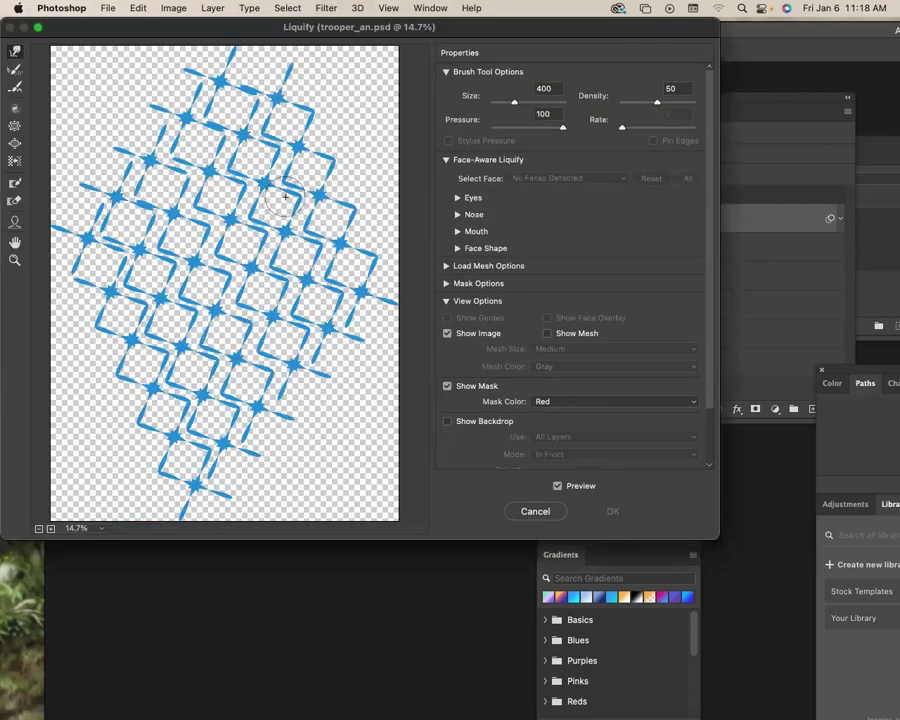
{"action": "key", "text": "bracketright"}
{"action": "key", "text": "bracketright"}
{"action": "key", "text": "bracketright"}
{"action": "key", "text": "bracketright"}
{"action": "key", "text": "bracketright"}
{"action": "key", "text": "bracketright"}
{"action": "key", "text": "bracketright"}
{"action": "mouse_move", "coordinate": [196, 138]}
{"action": "left_mouse_down"}
{"action": "mouse_move", "coordinate": [105, 155]}
{"action": "mouse_move", "coordinate": [128, 128]}
{"action": "mouse_move", "coordinate": [95, 80]}
{"action": "mouse_move", "coordinate": [380, 190]}
{"action": "mouse_move", "coordinate": [135, 265]}
{"action": "mouse_move", "coordinate": [197, 395]}
{"action": "mouse_move", "coordinate": [58, 372]}
{"action": "left_mouse_up"}
{"action": "mouse_move", "coordinate": [200, 120]}
{"action": "left_mouse_down"}
{"action": "mouse_move", "coordinate": [340, 80]}
{"action": "mouse_move", "coordinate": [247, 97]}
{"action": "mouse_move", "coordinate": [205, 150]}
{"action": "mouse_move", "coordinate": [235, 235]}
{"action": "mouse_move", "coordinate": [270, 290]}
{"action": "mouse_move", "coordinate": [245, 316]}
{"action": "mouse_move", "coordinate": [110, 205]}
{"action": "mouse_move", "coordinate": [60, 195]}
{"action": "mouse_move", "coordinate": [160, 280]}
{"action": "mouse_move", "coordinate": [245, 320]}
{"action": "left_mouse_up"}
{"action": "mouse_move", "coordinate": [140, 462]}
{"action": "left_mouse_down"}
{"action": "mouse_move", "coordinate": [90, 450]}
{"action": "mouse_move", "coordinate": [80, 470]}
{"action": "mouse_move", "coordinate": [110, 240]}
{"action": "mouse_move", "coordinate": [159, 180]}
{"action": "mouse_move", "coordinate": [70, 80]}
{"action": "mouse_move", "coordinate": [220, 125]}
{"action": "mouse_move", "coordinate": [250, 110]}
{"action": "mouse_move", "coordinate": [283, 160]}
{"action": "mouse_move", "coordinate": [215, 70]}
{"action": "mouse_move", "coordinate": [130, 80]}
{"action": "mouse_move", "coordinate": [70, 60]}
{"action": "mouse_move", "coordinate": [190, 312]}
{"action": "mouse_move", "coordinate": [84, 295]}
{"action": "mouse_move", "coordinate": [117, 300]}
{"action": "mouse_move", "coordinate": [80, 340]}
{"action": "mouse_move", "coordinate": [339, 328]}
{"action": "left_mouse_up"}
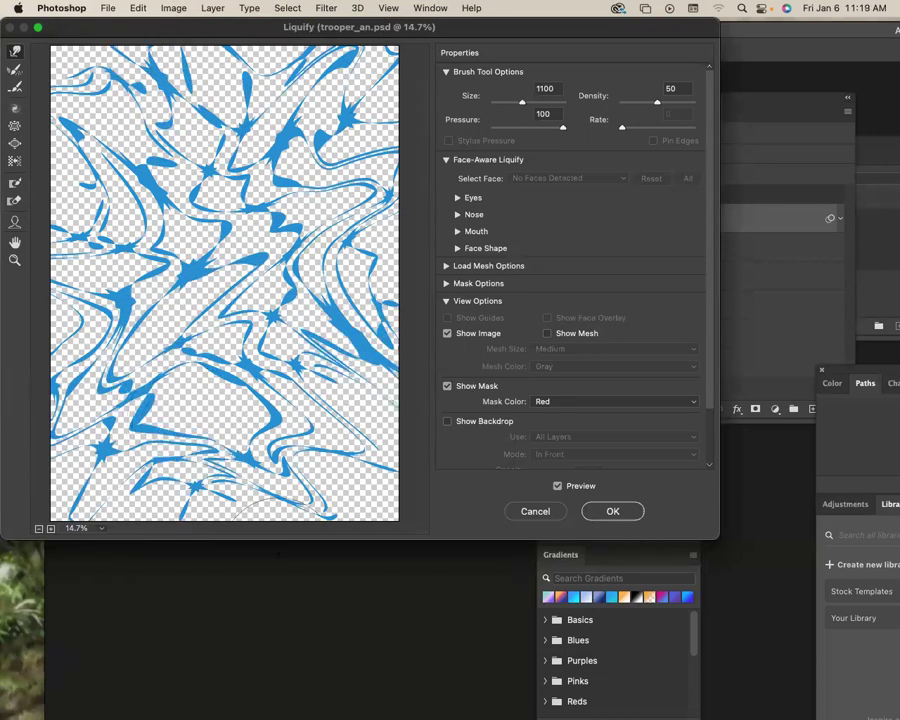
{"action": "left_click", "coordinate": [616, 512]}
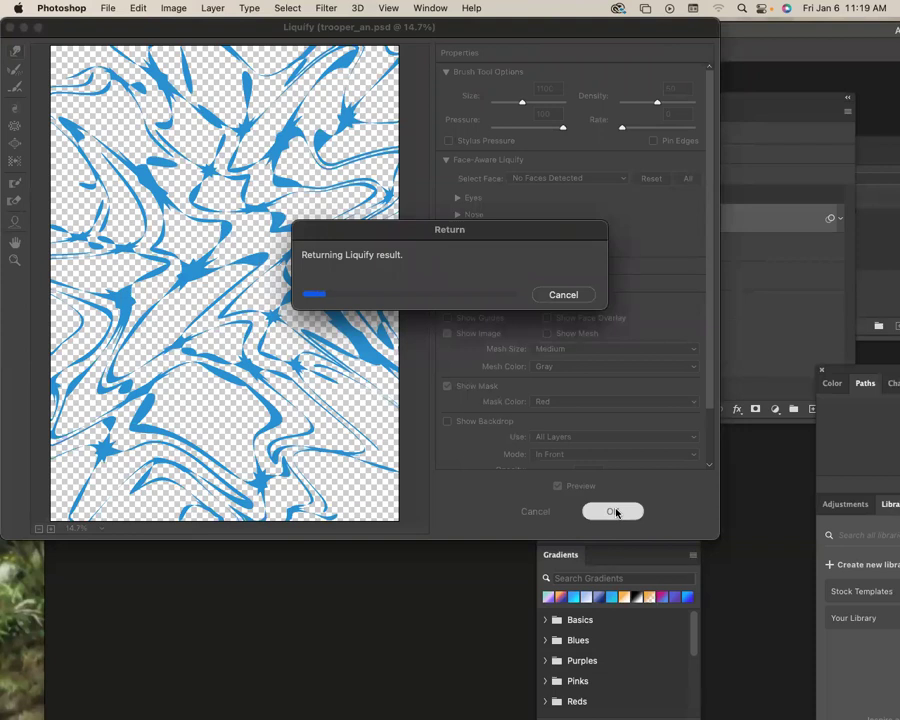
Switch to the desktop and open a new Finder window.
{"action": "left_click", "coordinate": [20, 607]}
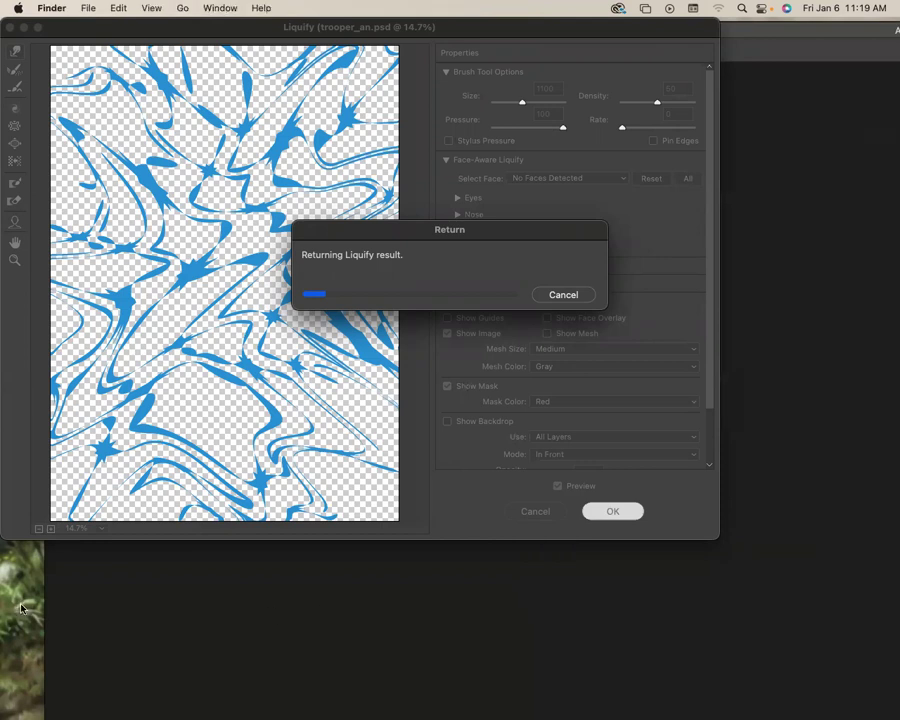
{"action": "key", "text": "super+n"}
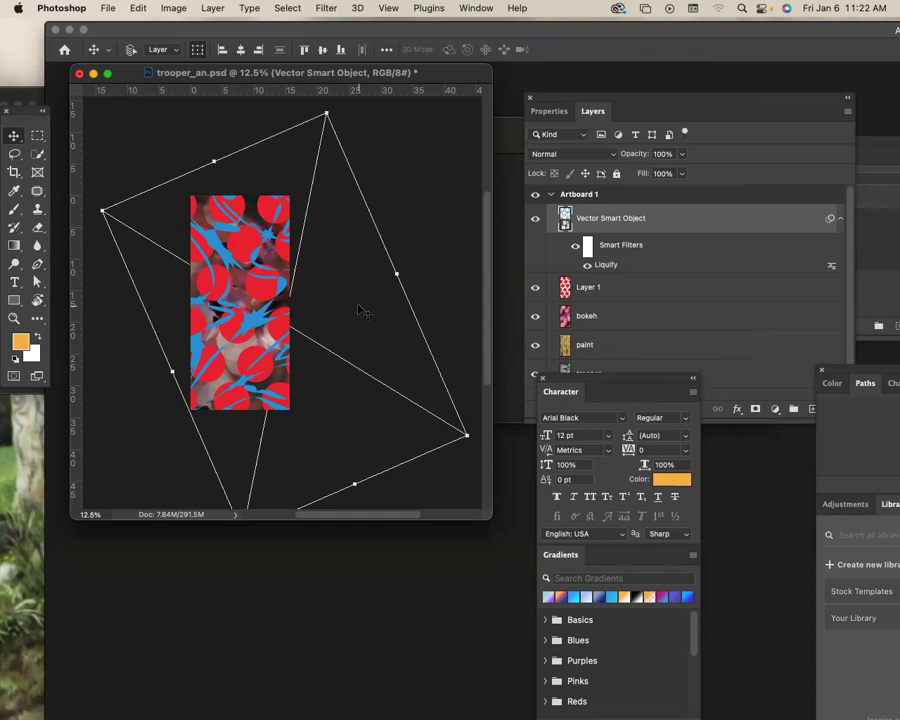
Slide the pattern smart object sideways and set its blend mode to Multiply.
{"action": "mouse_move", "coordinate": [287, 309]}
{"action": "left_click_drag", "start_coordinate": [287, 309], "coordinate": [300, 250]}
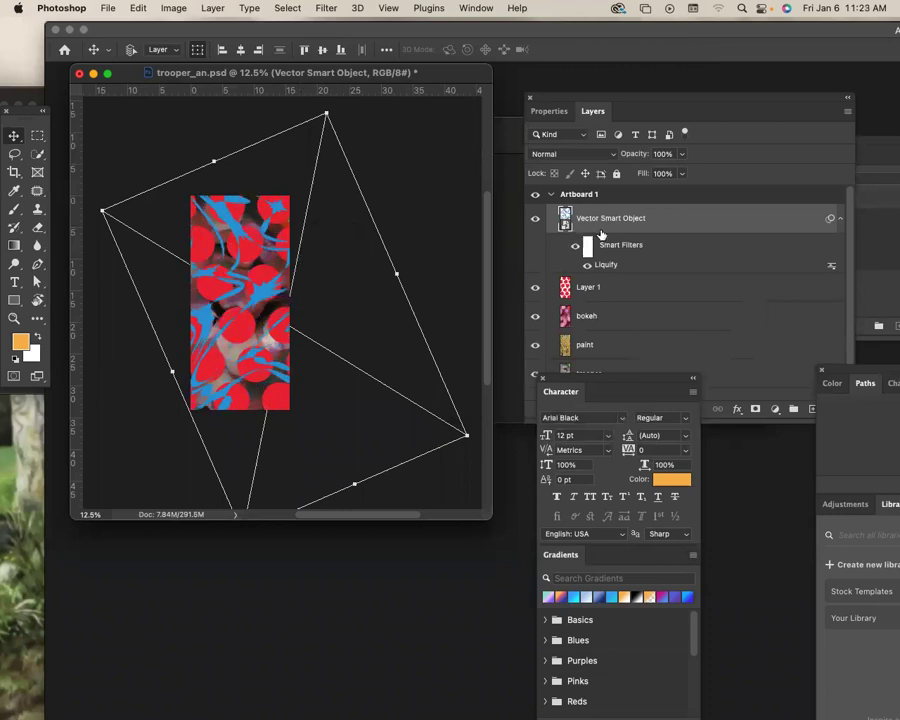
{"action": "left_click", "coordinate": [588, 154]}
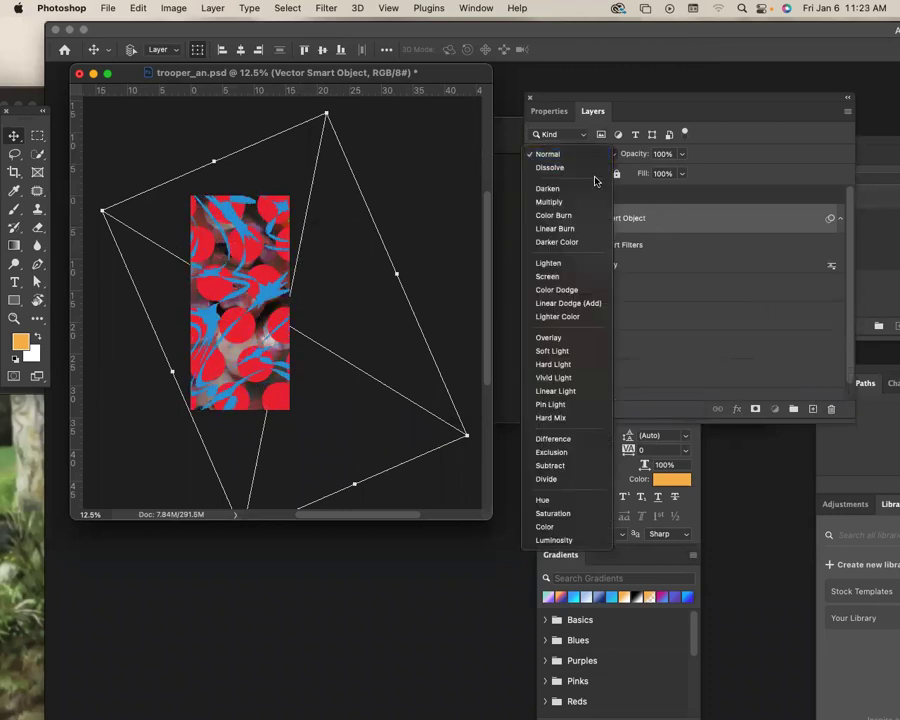
{"action": "left_click", "coordinate": [593, 202]}
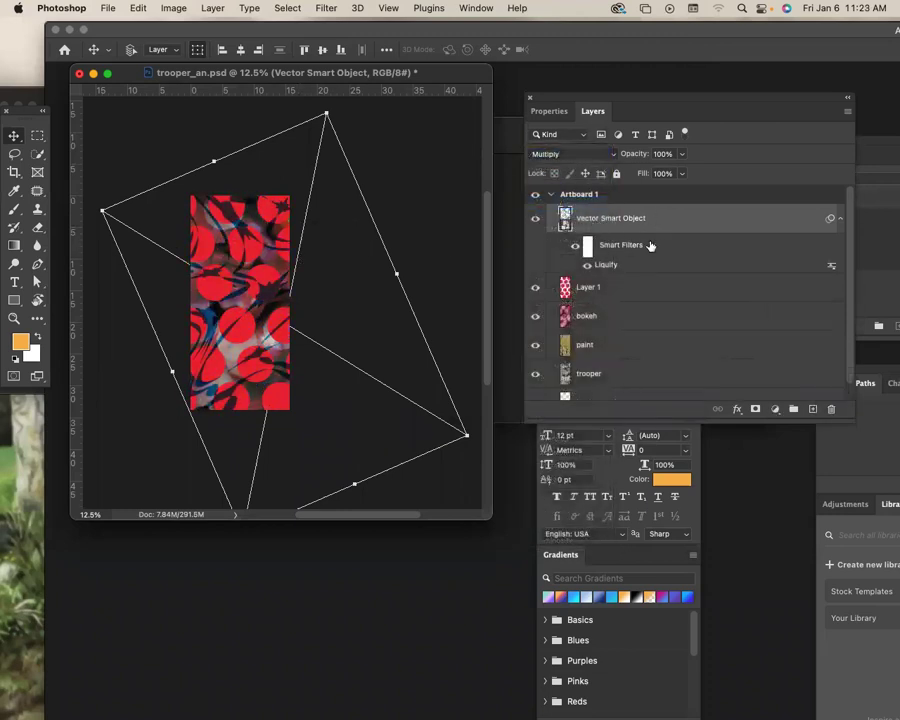
Set Layer 1 to Darker Color blend mode at 54% opacity.
{"action": "left_click", "coordinate": [649, 287]}
{"action": "left_click", "coordinate": [587, 156]}
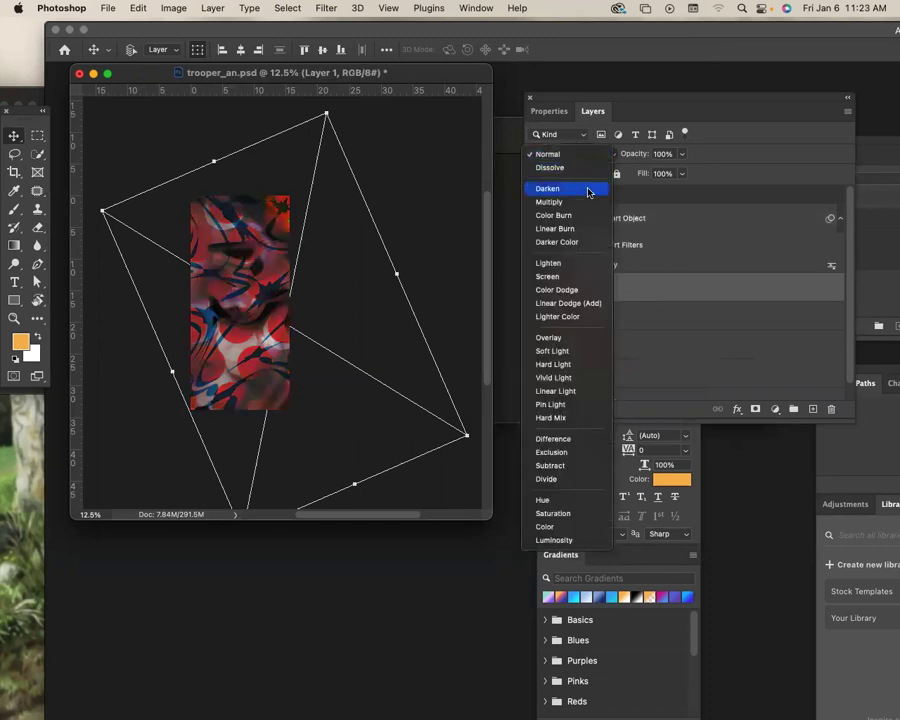
{"action": "left_click", "coordinate": [589, 241]}
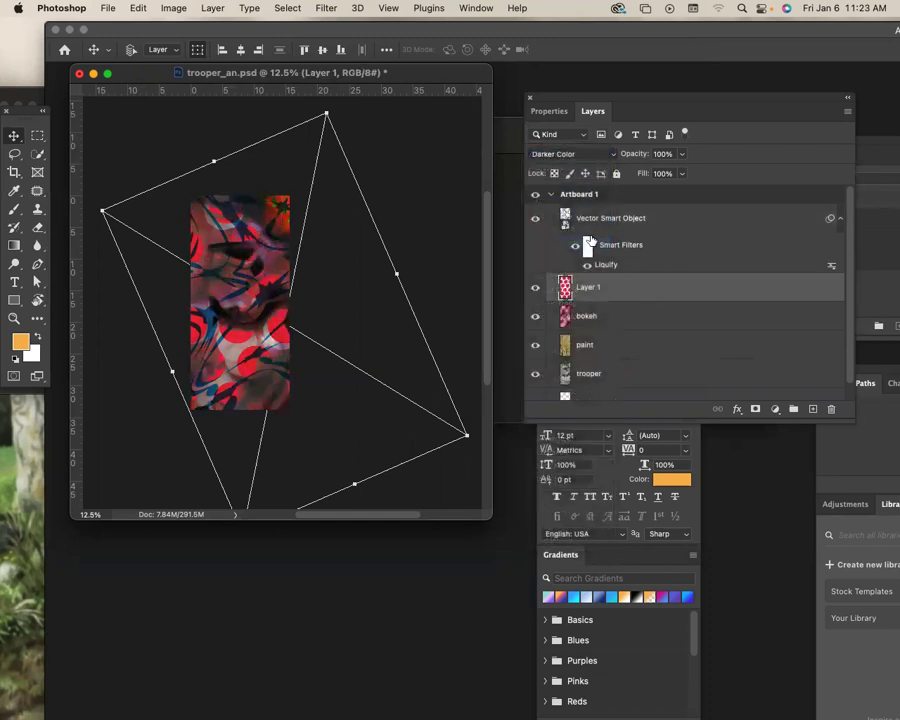
{"action": "left_click", "coordinate": [684, 153]}
{"action": "left_click_drag", "start_coordinate": [683, 170], "coordinate": [652, 174]}
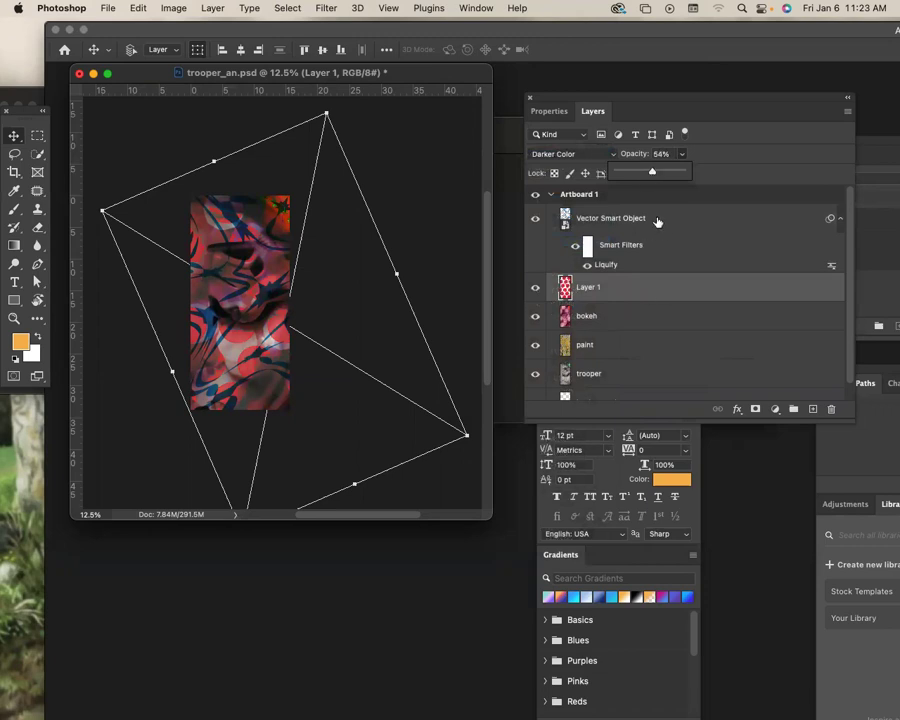
Lower the Vector Smart Object's opacity to 34% and enlarge the trooper document window.
{"action": "left_click", "coordinate": [656, 216]}
{"action": "left_click", "coordinate": [684, 153]}
{"action": "left_click_drag", "start_coordinate": [683, 170], "coordinate": [638, 172]}
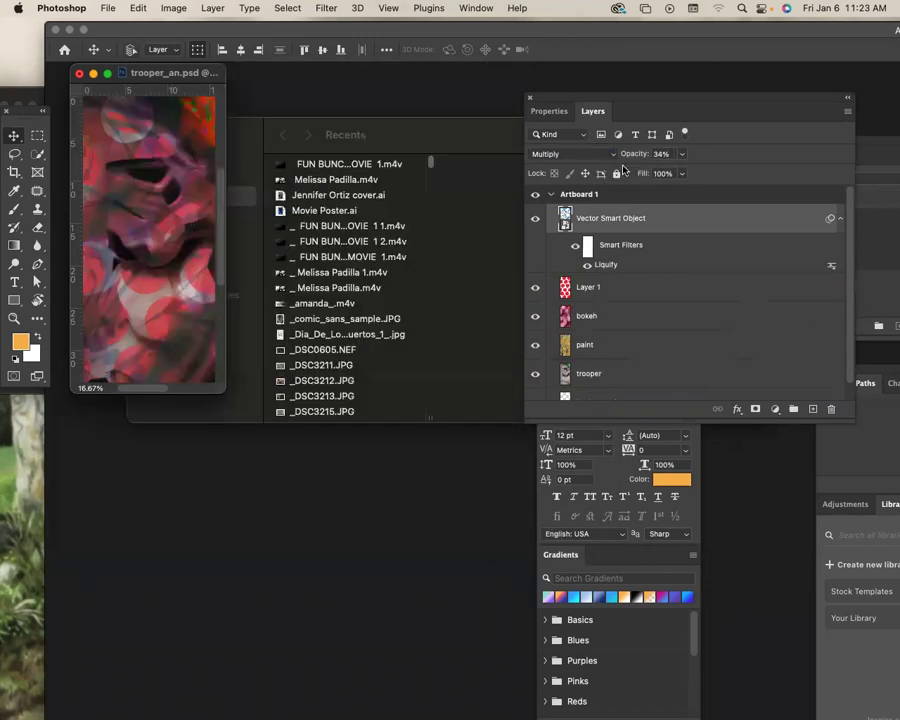
{"action": "left_click_drag", "start_coordinate": [224, 390], "coordinate": [381, 470]}
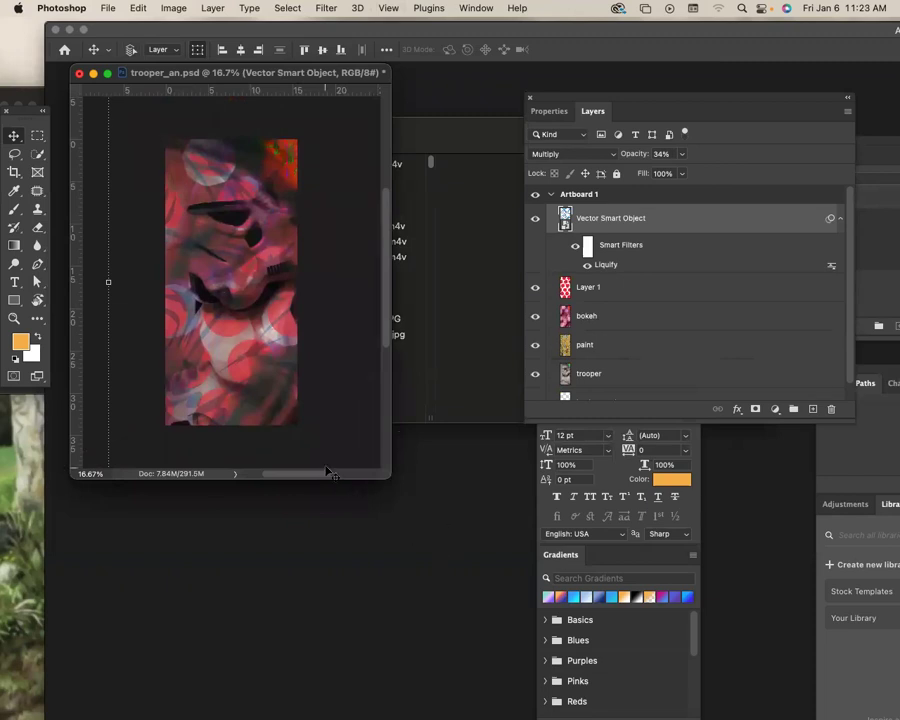
Search for '.eps' files and open Star_Wars (2).eps from the Downloads folder.
{"action": "key", "text": "super+o"}
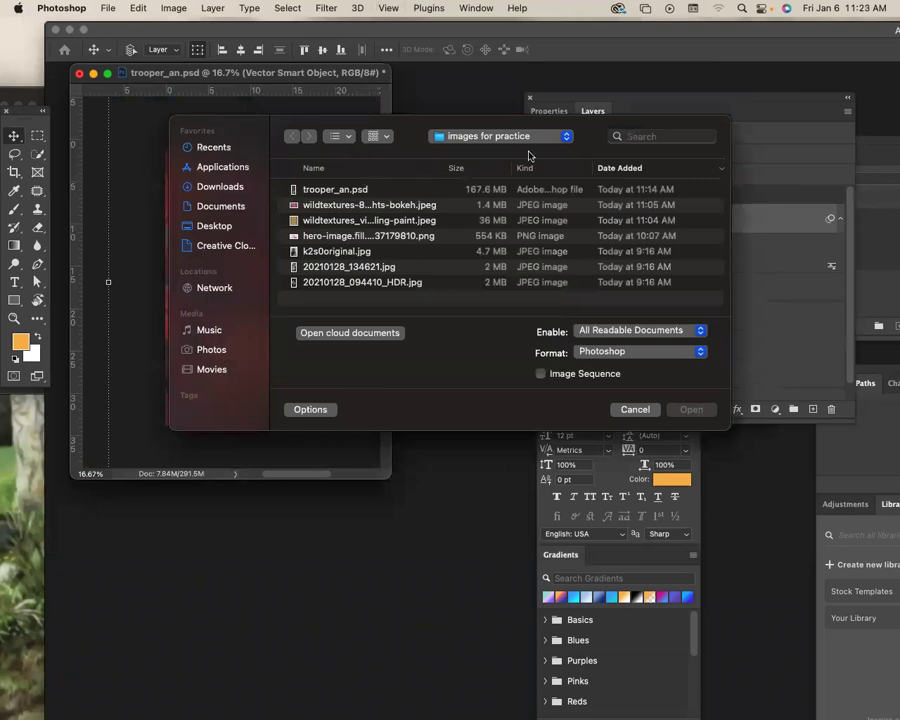
{"action": "left_click", "coordinate": [645, 136]}
{"action": "type", "text": ".pw"}
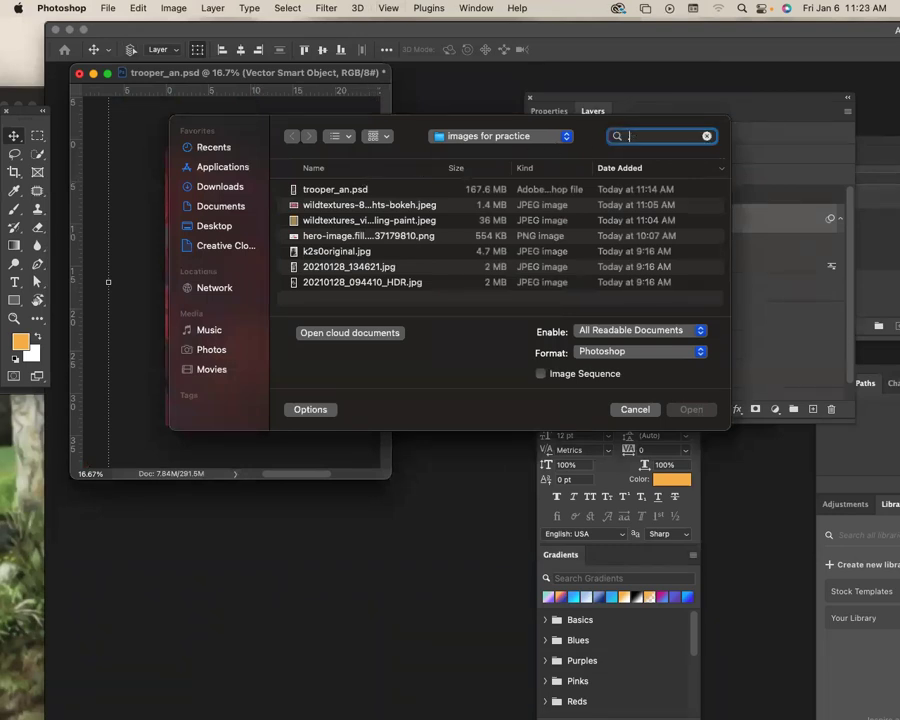
{"action": "key", "text": "BackSpace"}
{"action": "key", "text": "BackSpace"}
{"action": "key", "text": "BackSpace"}
{"action": "type", "text": ".eps"}
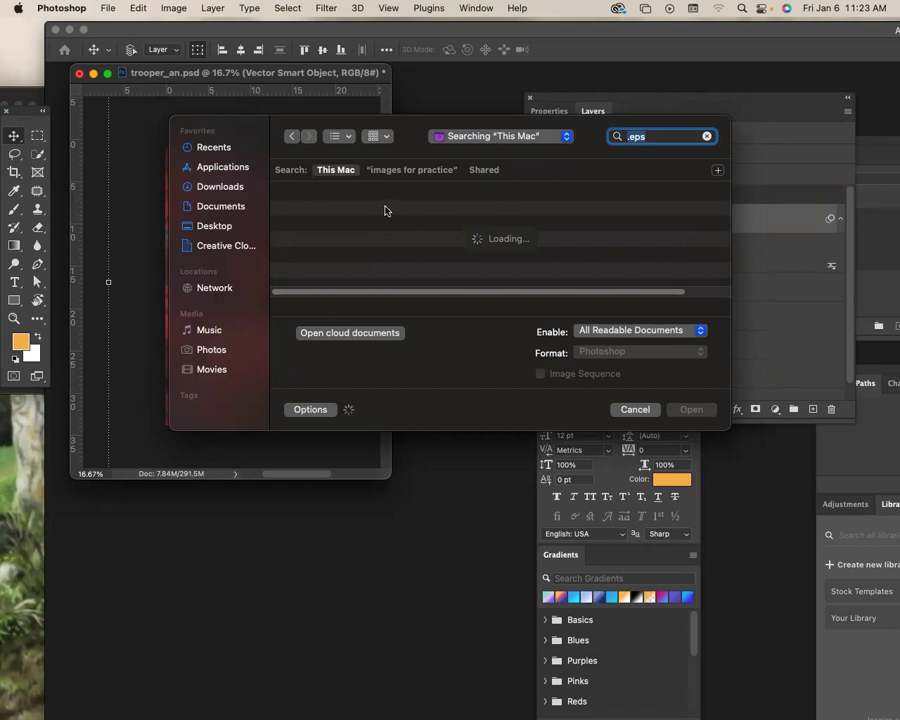
{"action": "left_click", "coordinate": [235, 190]}
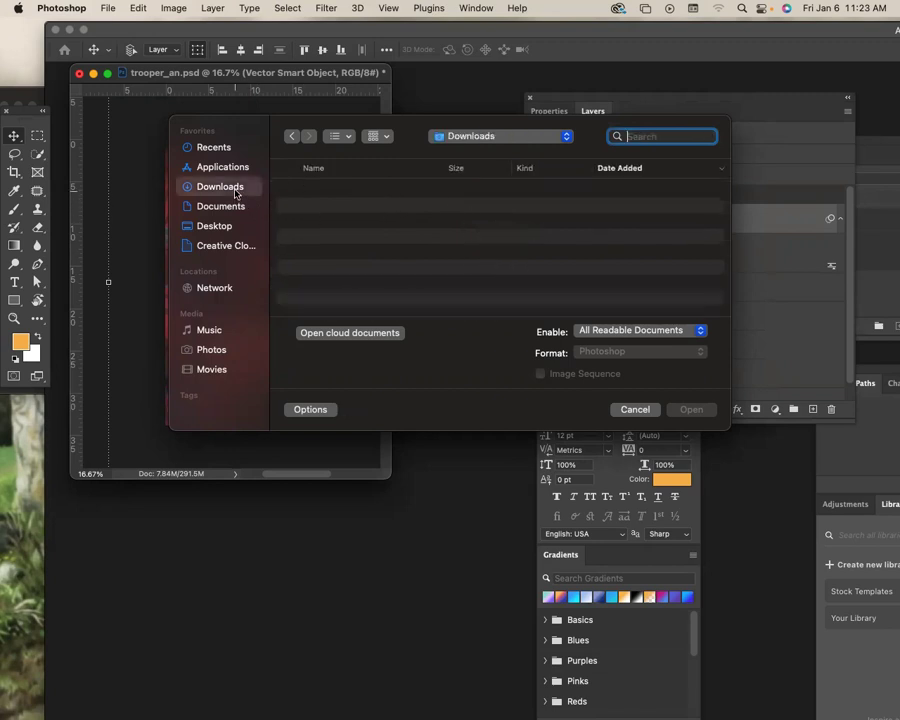
{"action": "left_click", "coordinate": [318, 189]}
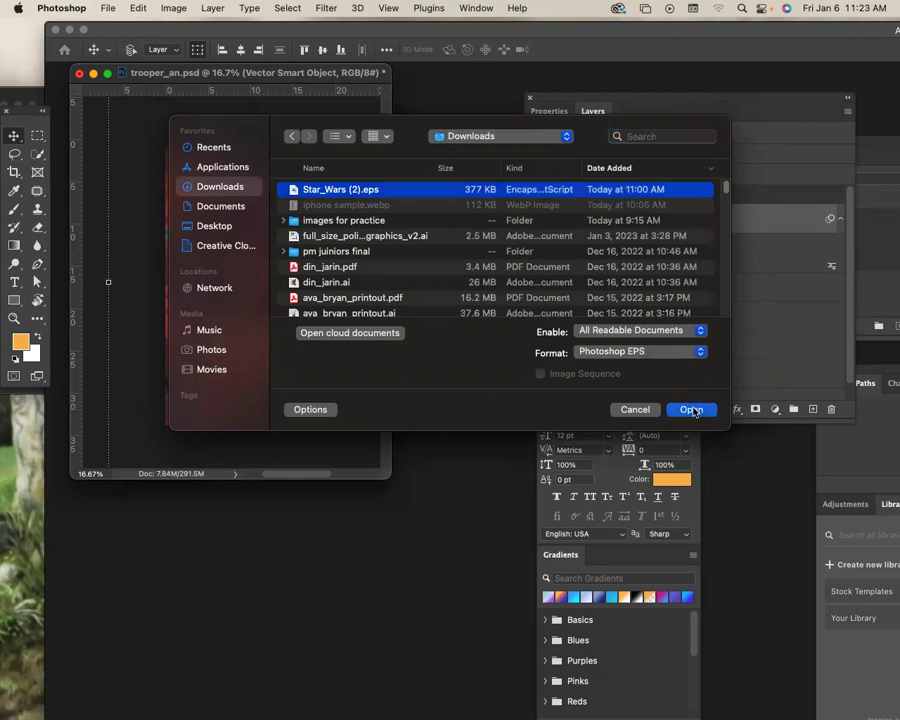
{"action": "left_click", "coordinate": [693, 411]}
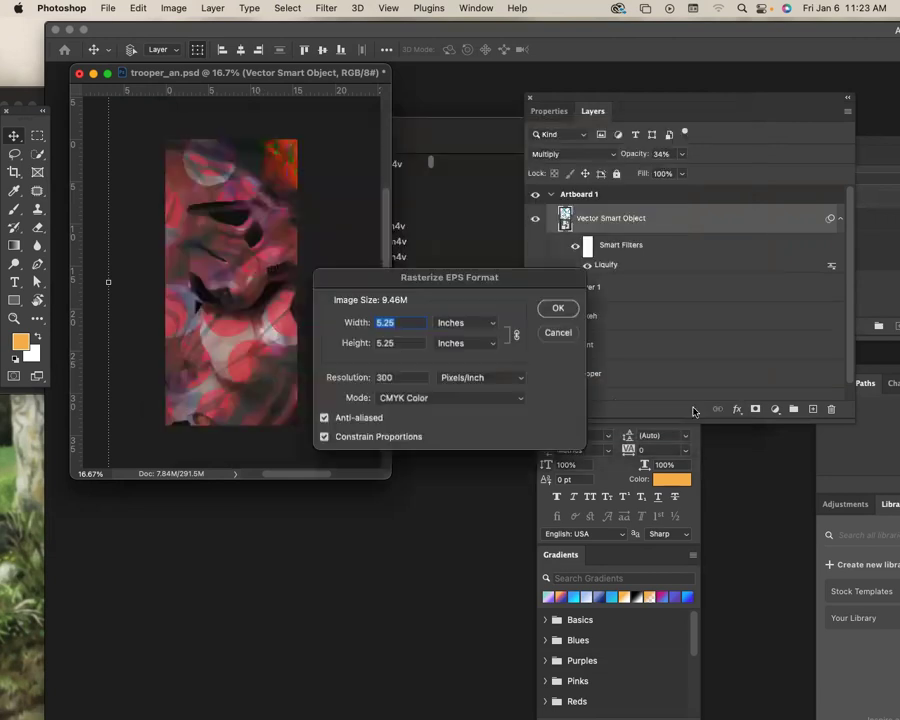
Accept the Rasterize EPS settings and float the Star_Wars (2).eps document in its own window.
{"action": "left_click", "coordinate": [560, 308]}
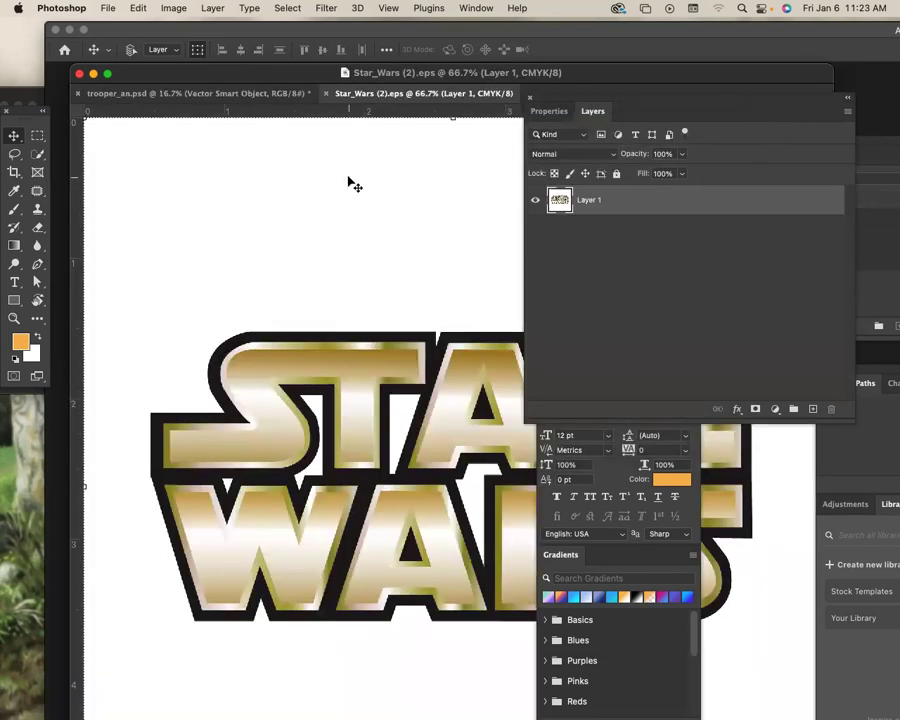
{"action": "left_click_drag", "start_coordinate": [350, 93], "coordinate": [371, 155]}
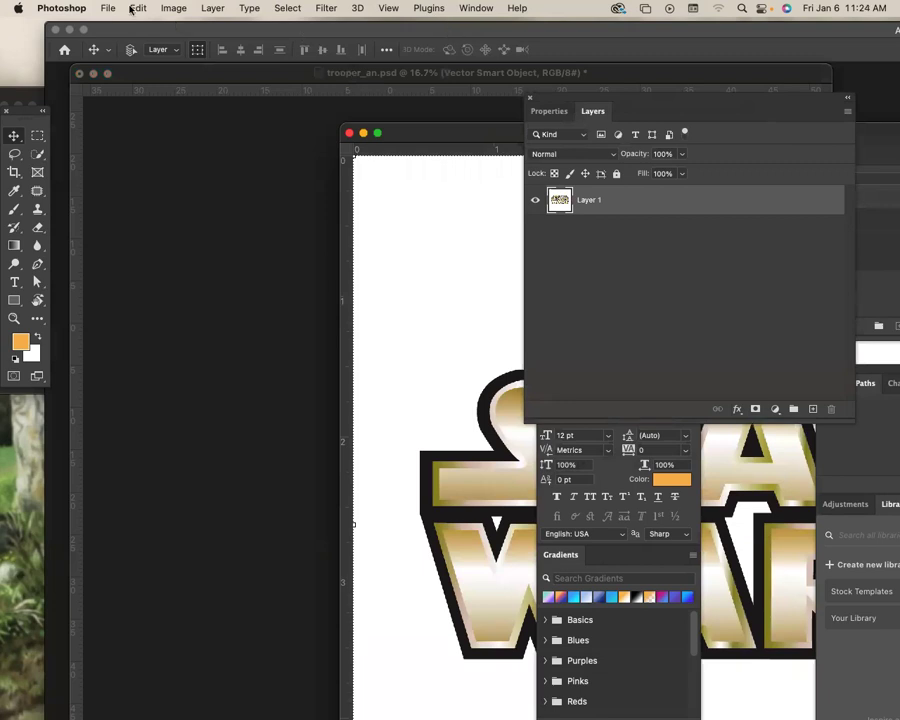
{"action": "left_click", "coordinate": [108, 8]}
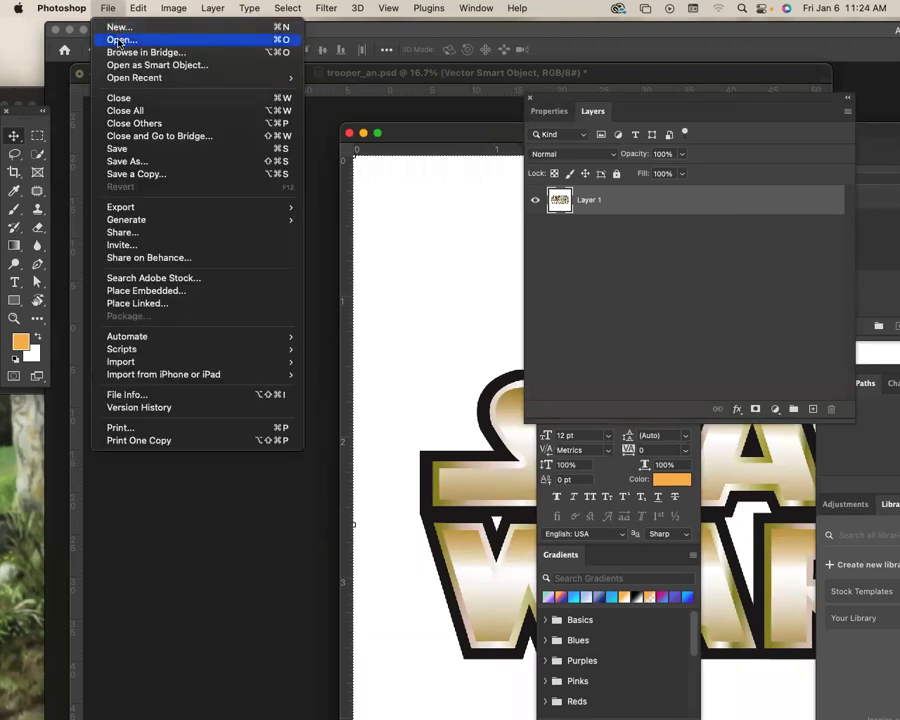
{"action": "mouse_move", "coordinate": [123, 78]}
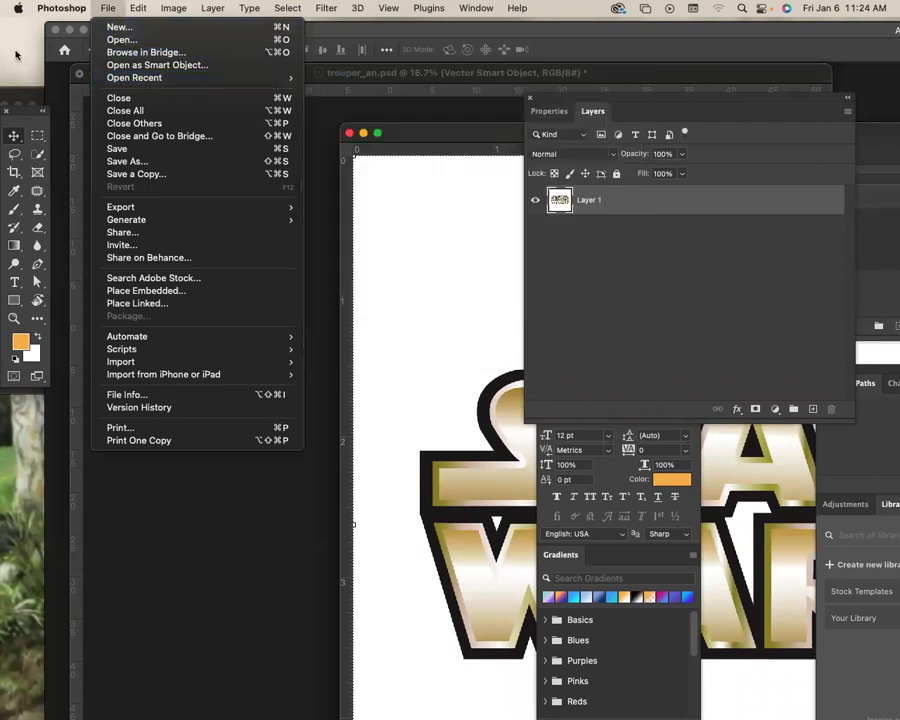
{"action": "left_click", "coordinate": [16, 54]}
Search Finder for 'trooper' and open darth_maul.psd in Photoshop.
{"action": "key", "text": "super+f"}
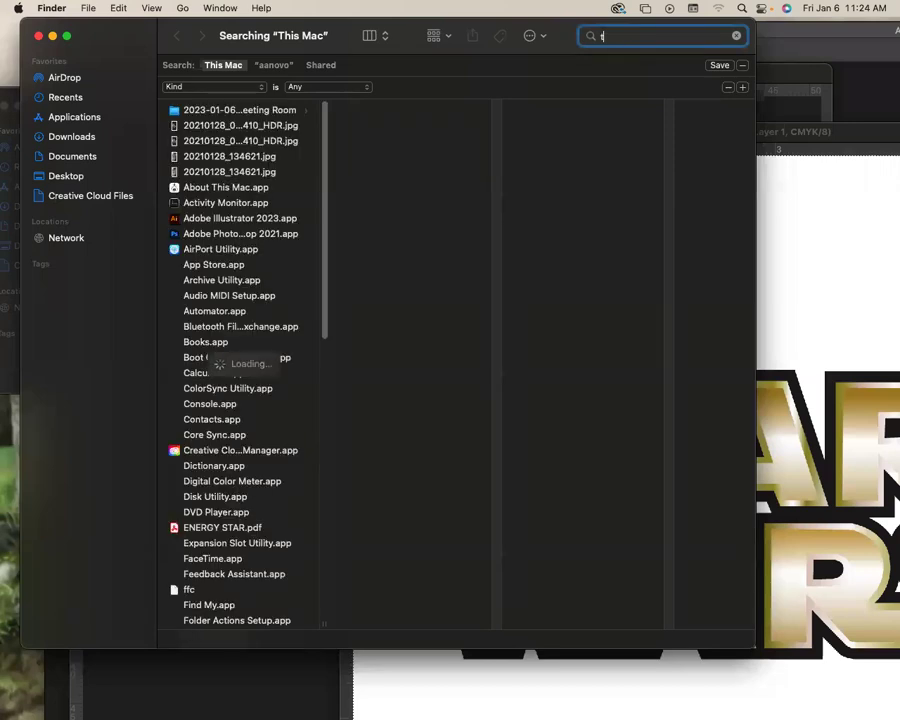
{"action": "type", "text": "rop"}
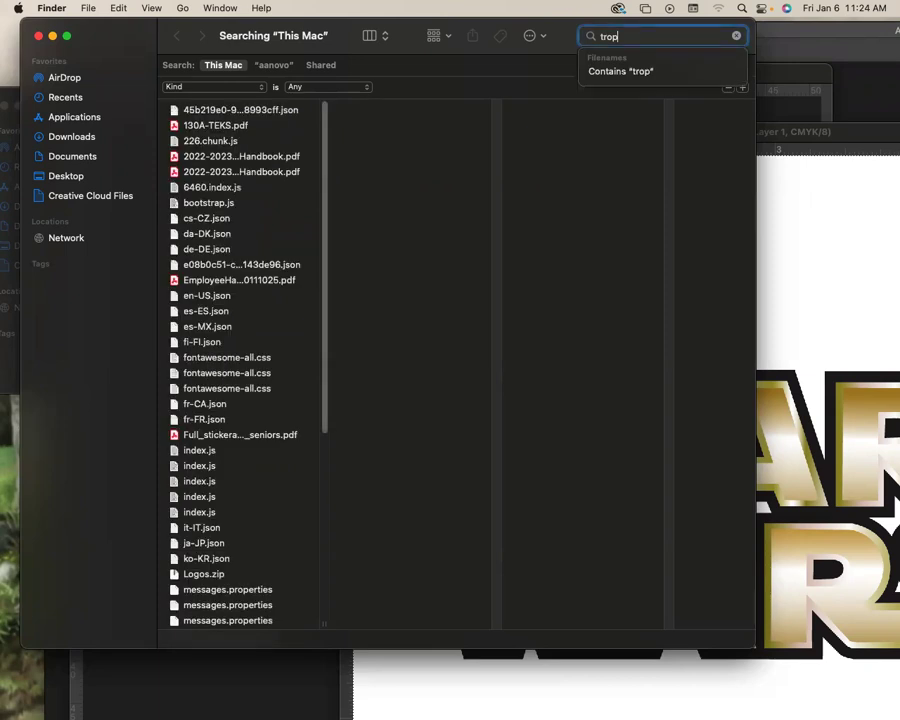
{"action": "key", "text": "BackSpace"}
{"action": "type", "text": "oper"}
{"action": "key", "text": "Return"}
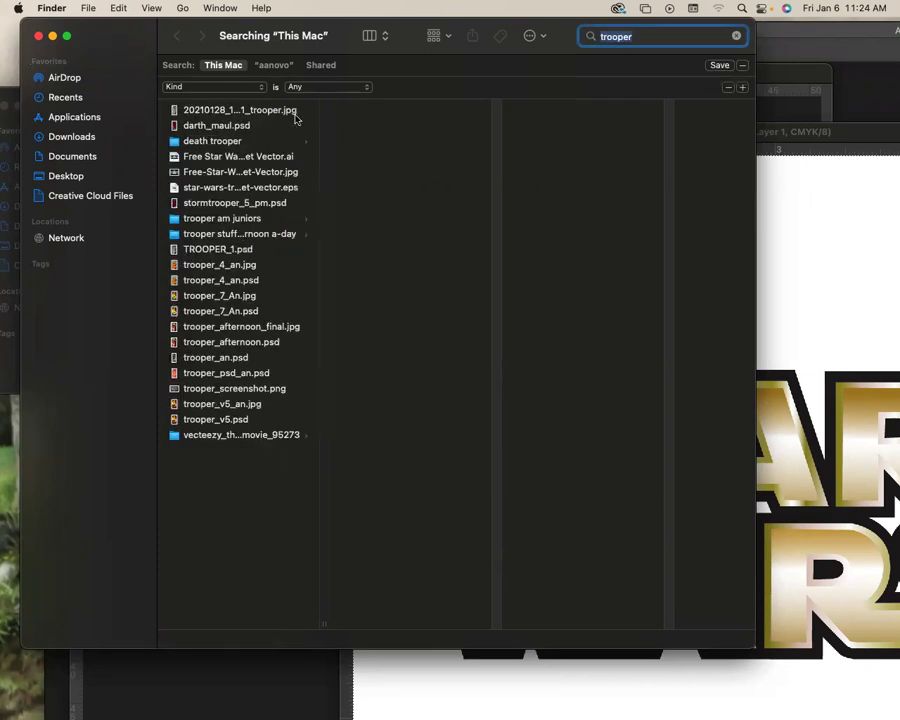
{"action": "double_click", "coordinate": [263, 127]}
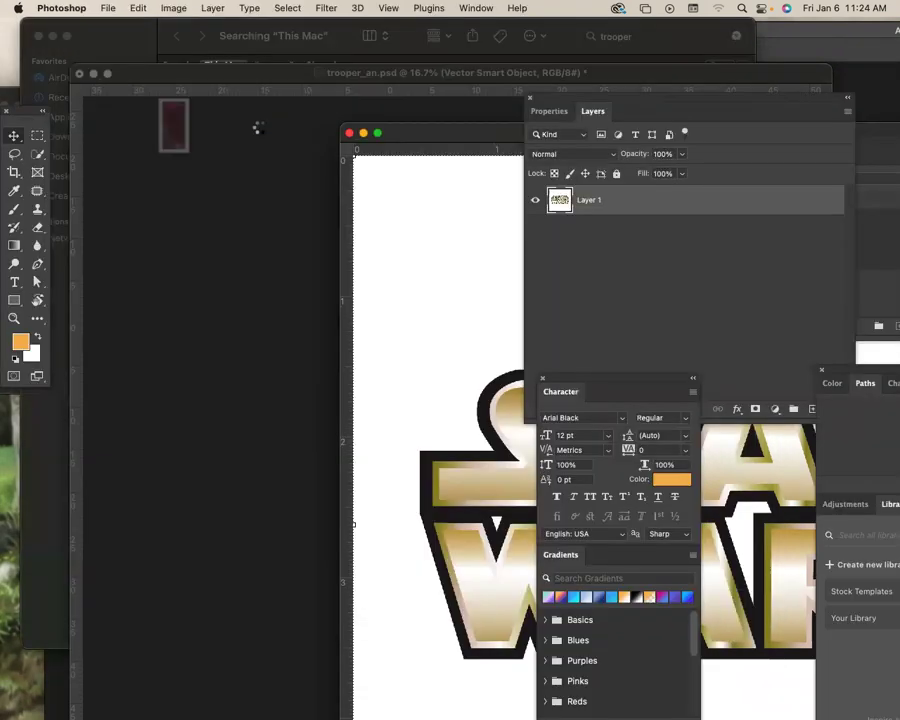
Open stormtrooper_5_pm.psd from the trooper search results.
{"action": "left_click", "coordinate": [357, 74]}
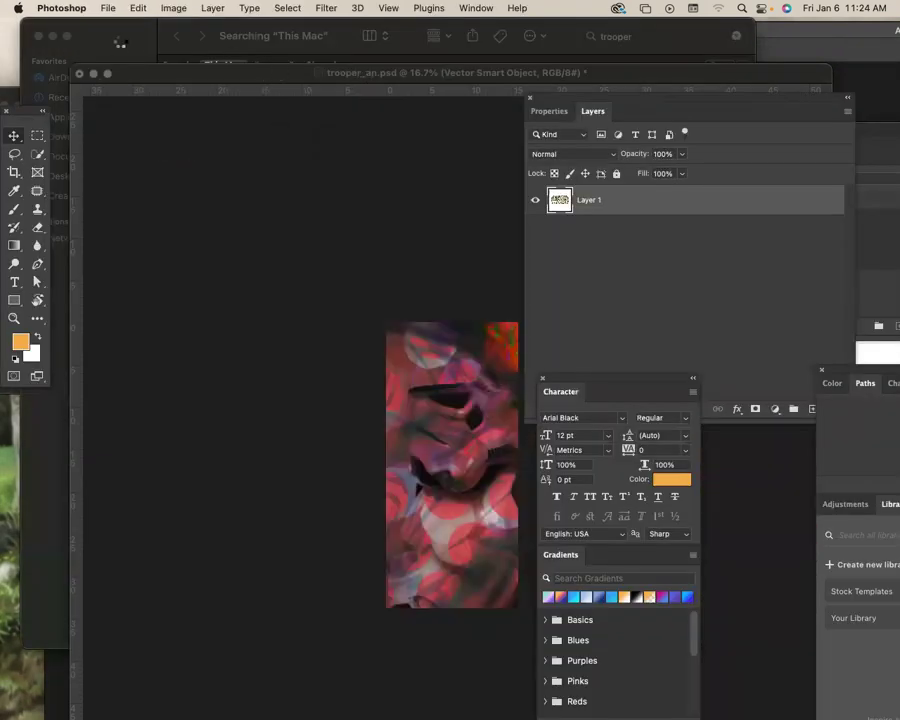
{"action": "left_click", "coordinate": [122, 38]}
{"action": "left_click", "coordinate": [236, 220]}
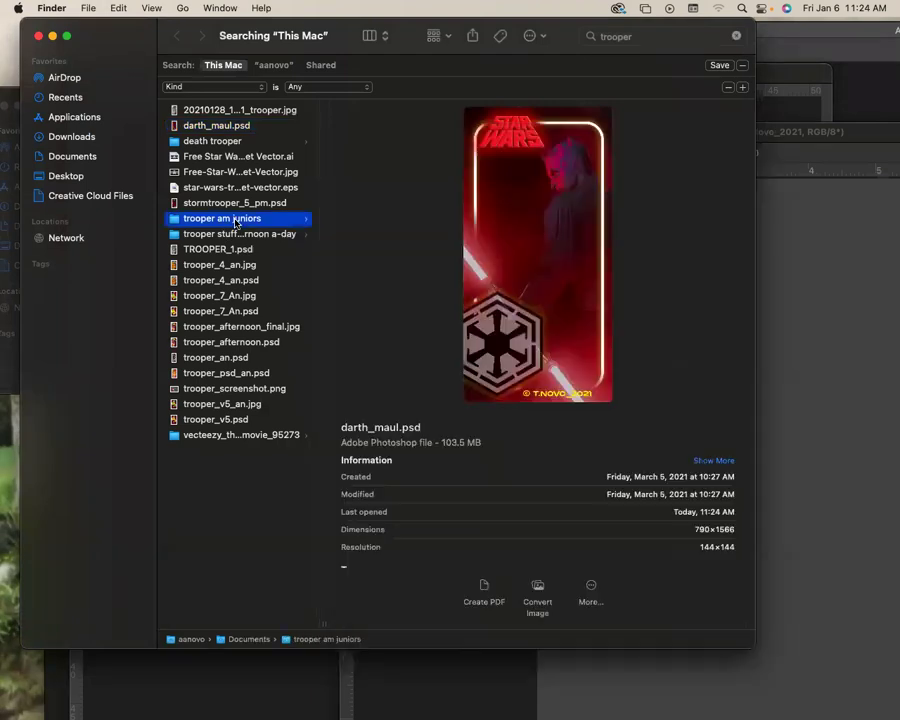
{"action": "key", "text": "Up"}
{"action": "left_click", "coordinate": [147, 98]}
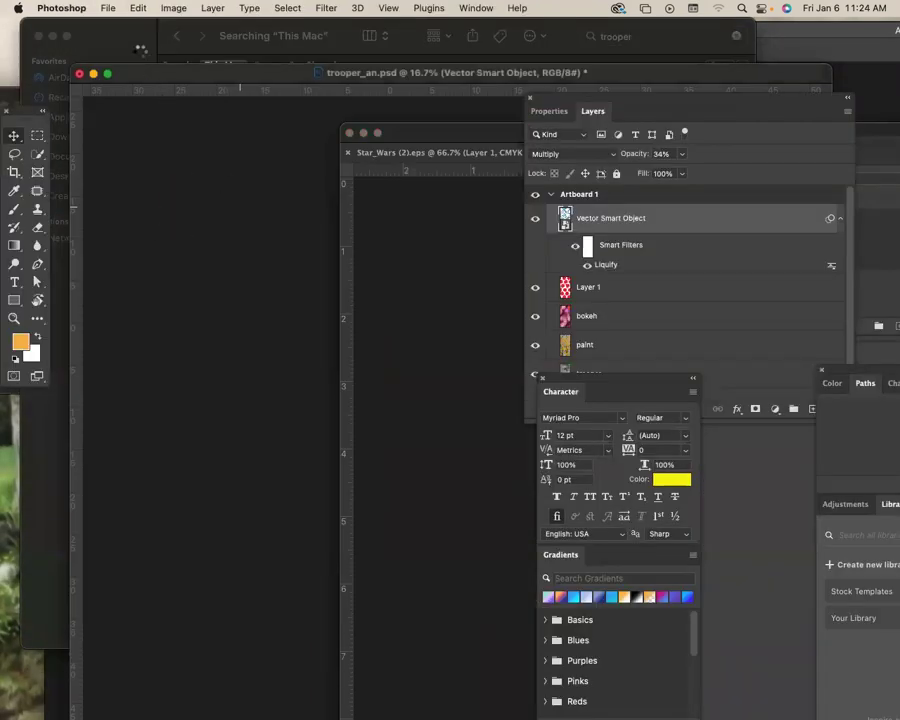
Open trooper_4_an.jpg through trooper_7_An.jpg together in Preview.
{"action": "left_click", "coordinate": [97, 37]}
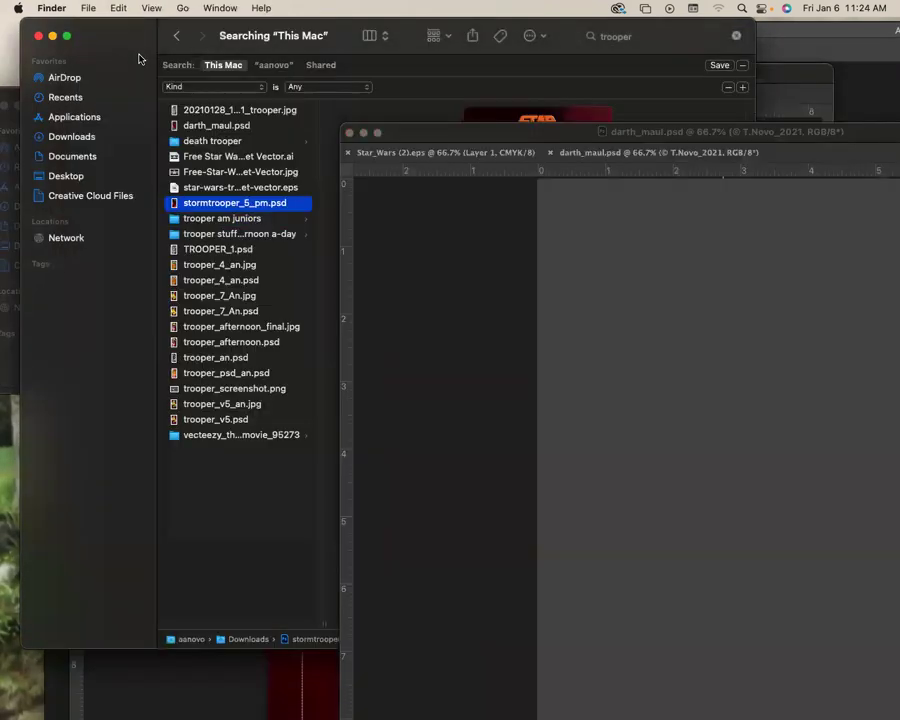
{"action": "left_click", "coordinate": [251, 265]}
{"action": "left_click", "coordinate": [253, 297], "text": "shift"}
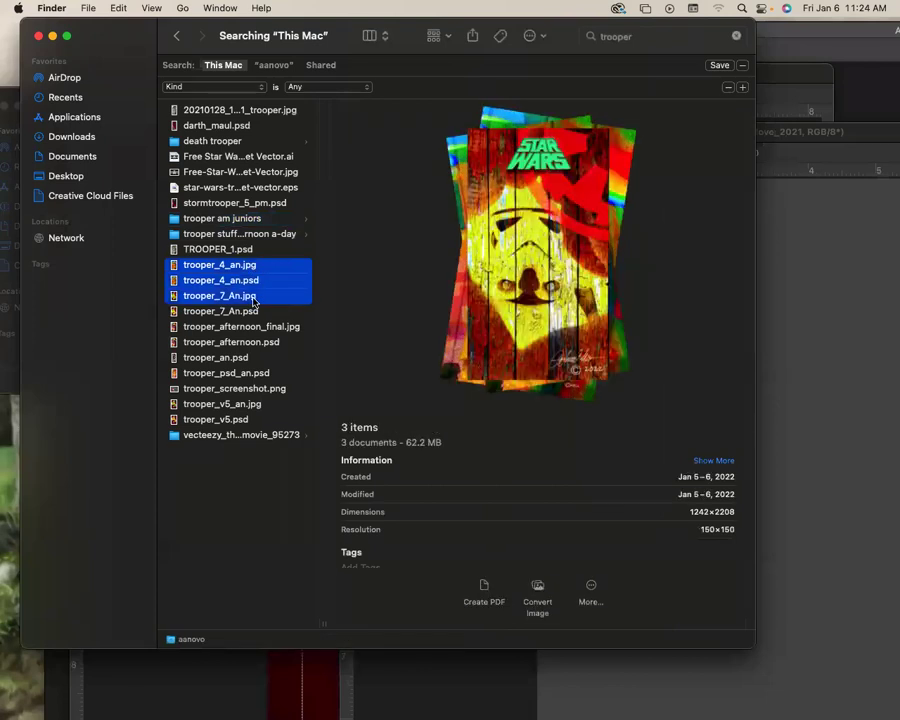
{"action": "double_click", "coordinate": [253, 298]}
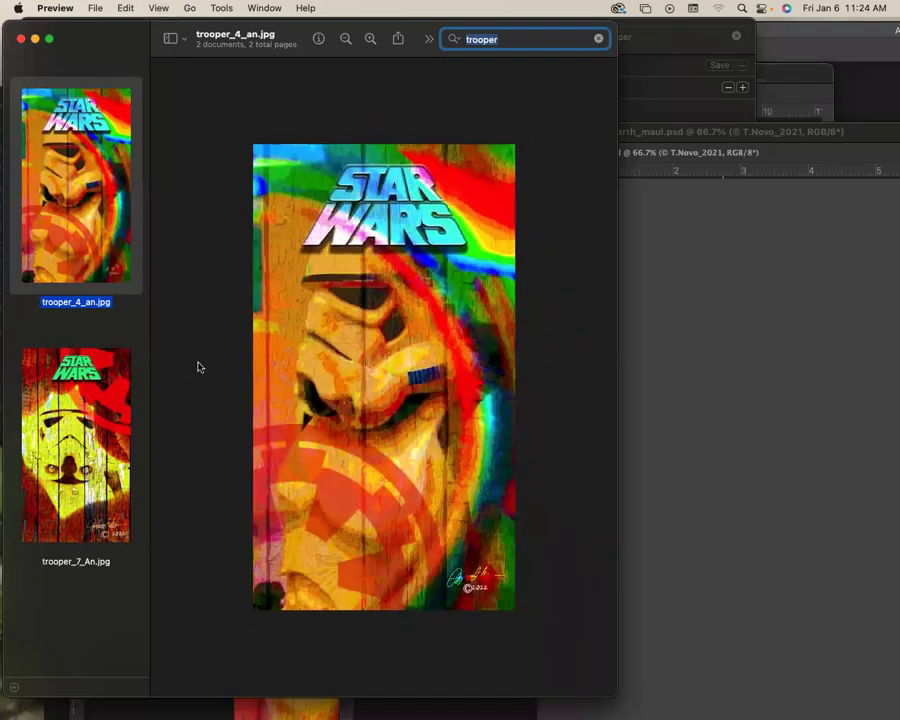
View trooper_7_An.jpg zoomed out in Preview, then reopen darth_maul.psd from the Finder results.
{"action": "left_click", "coordinate": [107, 421]}
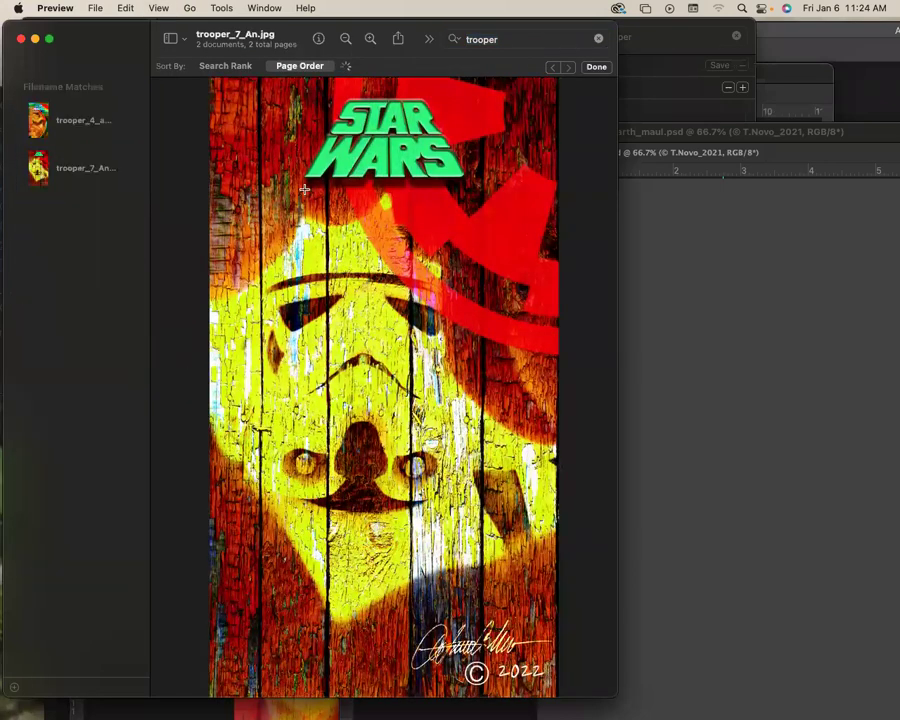
{"action": "key", "text": "super+minus"}
{"action": "key", "text": "super+minus"}
{"action": "key", "text": "super+minus"}
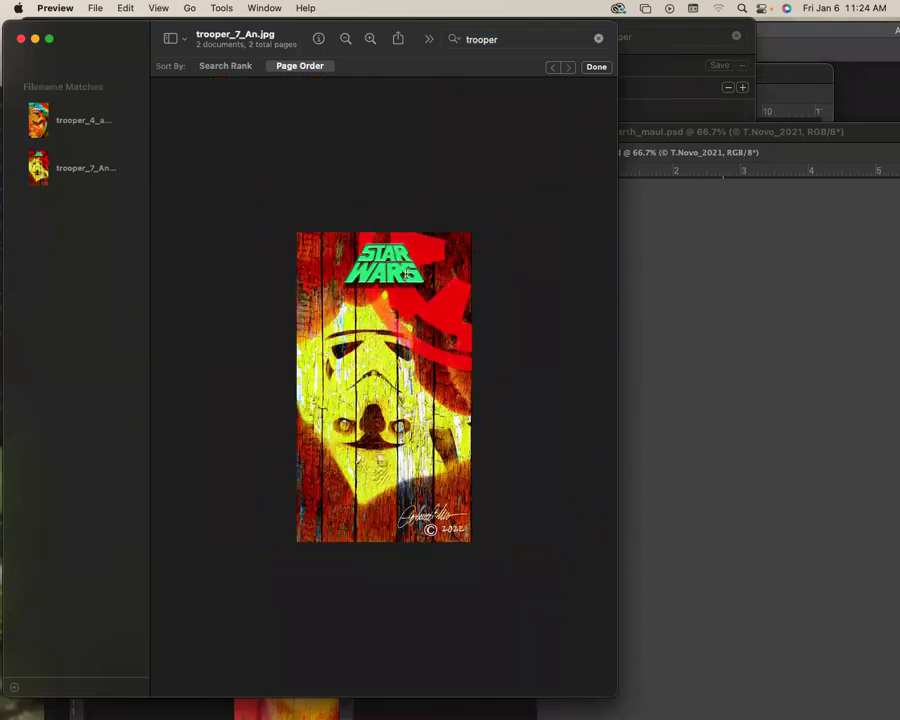
{"action": "left_click_drag", "start_coordinate": [57, 62], "coordinate": [391, 82]}
{"action": "left_click", "coordinate": [274, 56]}
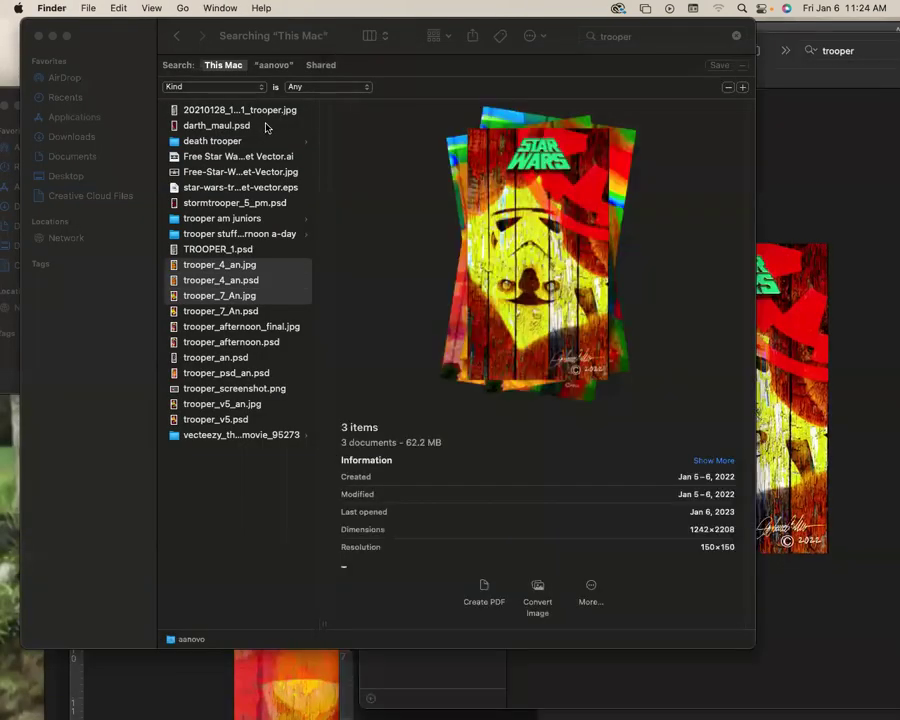
{"action": "double_click", "coordinate": [216, 126]}
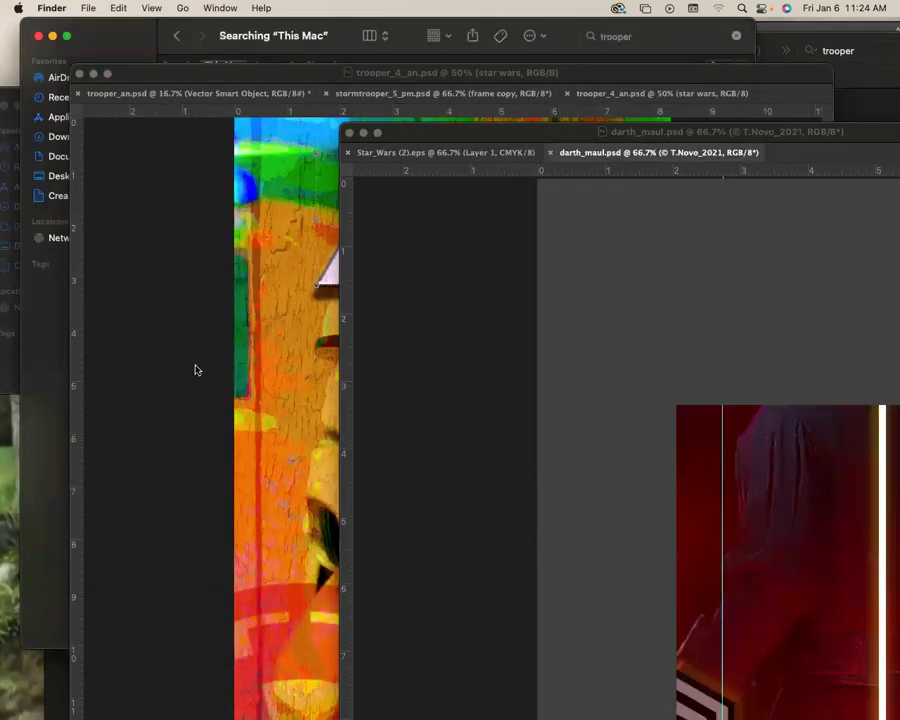
Browse the trooper results and open trooper_v5_an.jpg in Preview.
{"action": "left_click", "coordinate": [134, 46]}
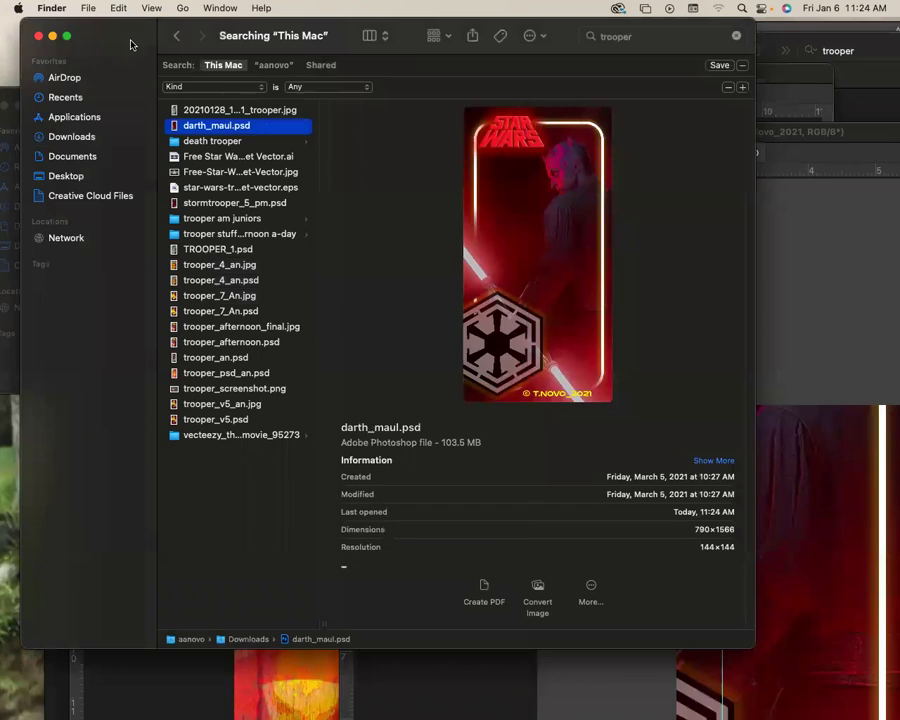
{"action": "left_click", "coordinate": [235, 375]}
{"action": "left_click", "coordinate": [235, 405]}
{"action": "left_click", "coordinate": [235, 406]}
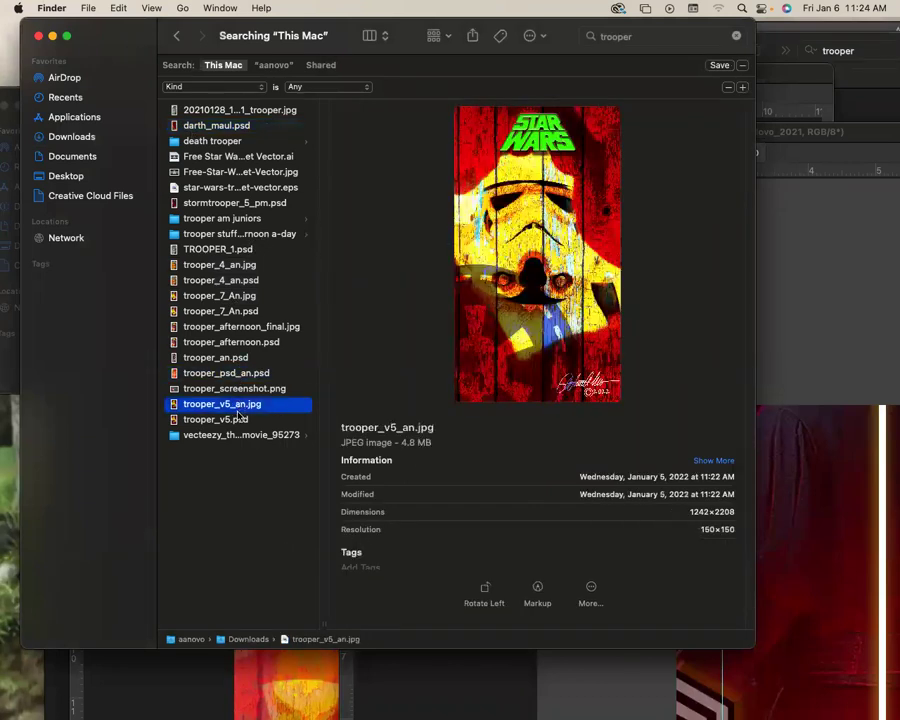
{"action": "double_click", "coordinate": [175, 405]}
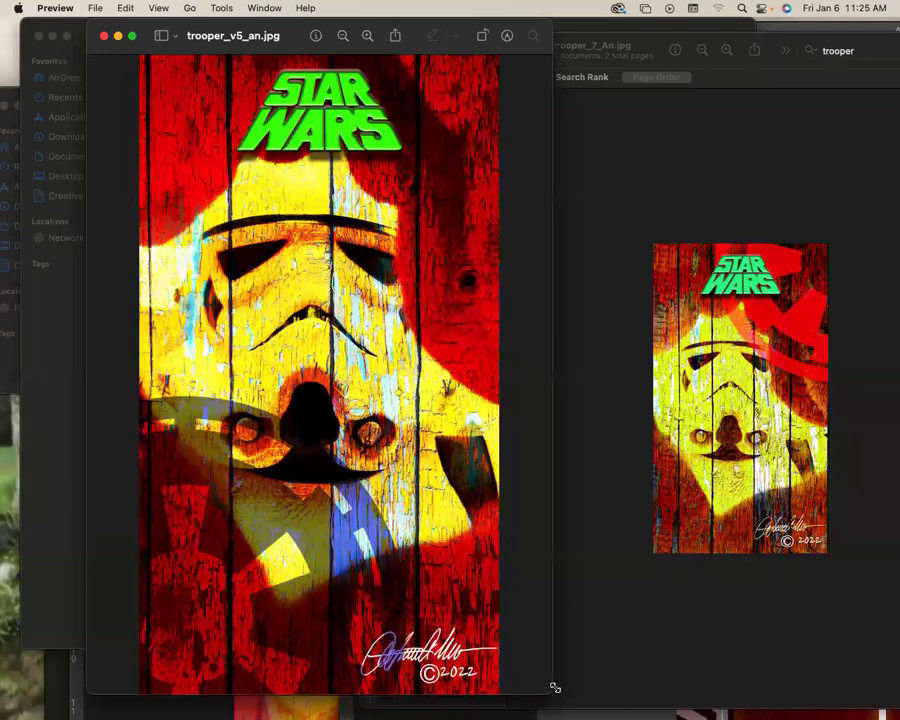
Shrink the Preview window and zoom in and out to inspect the trooper_v5_an.jpg wallpaper.
{"action": "left_click_drag", "start_coordinate": [555, 688], "coordinate": [551, 480]}
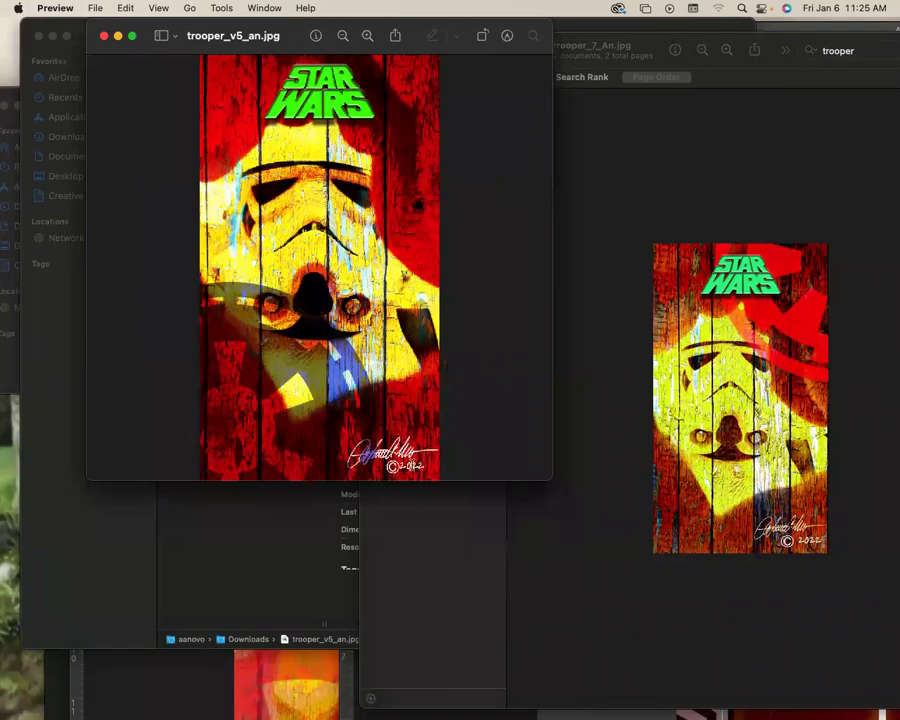
{"action": "key", "text": "super+plus"}
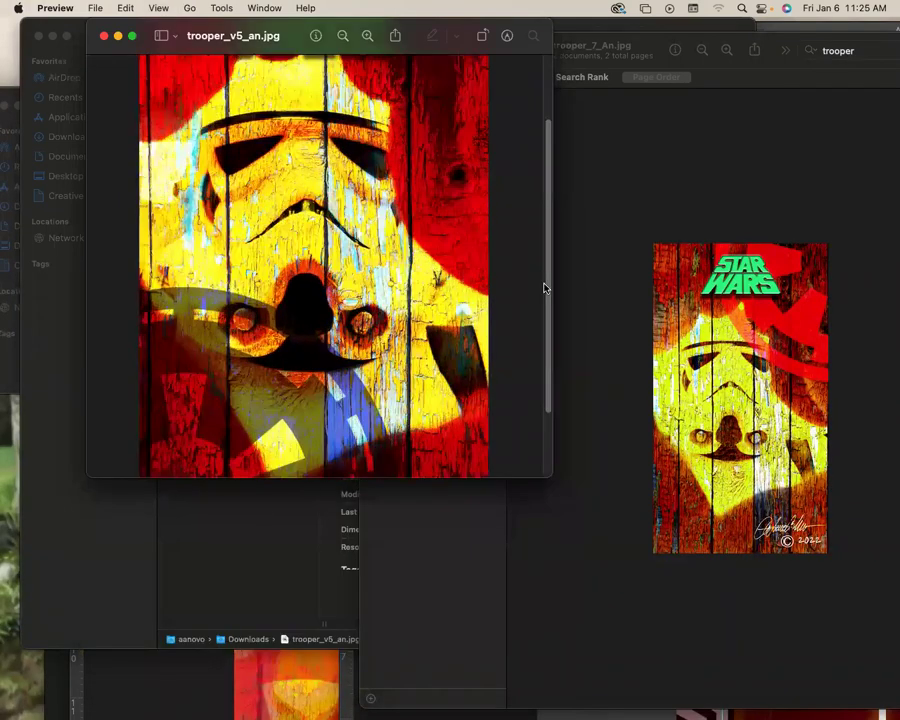
{"action": "scroll", "coordinate": [544, 288], "scroll_direction": "down", "scroll_amount": 5}
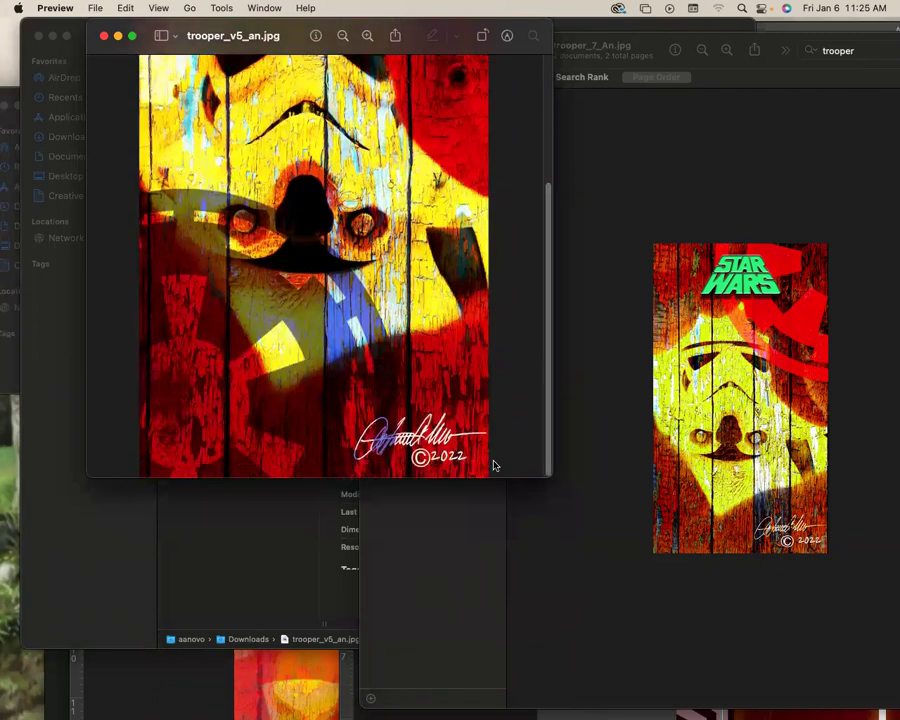
{"action": "scroll", "coordinate": [543, 261], "scroll_direction": "up", "scroll_amount": 5}
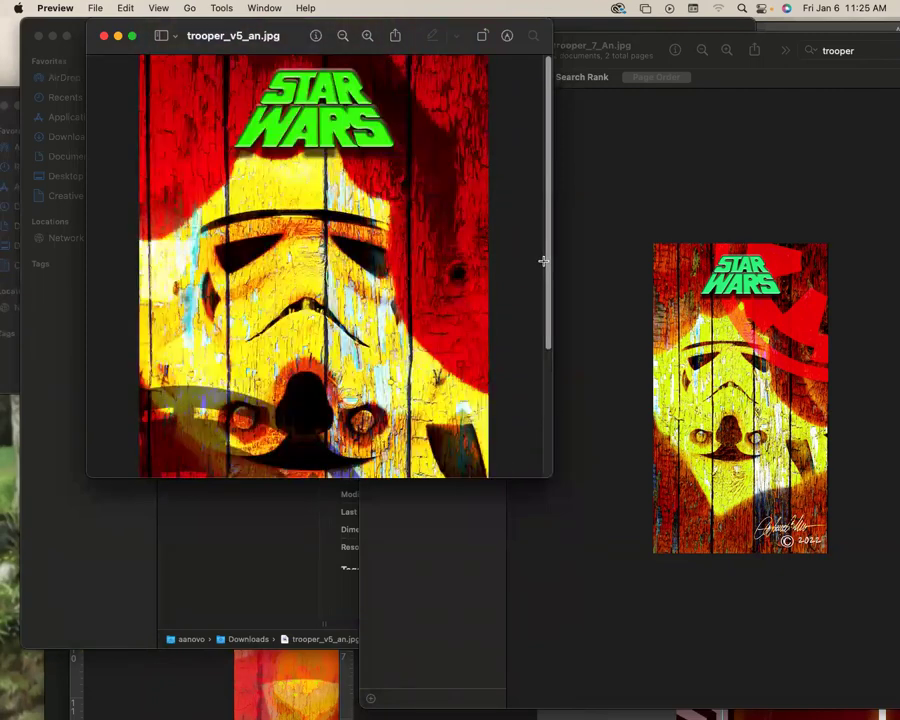
{"action": "key", "text": "super+plus"}
{"action": "key", "text": "super+plus"}
{"action": "key", "text": "super+minus"}
{"action": "key", "text": "super+minus"}
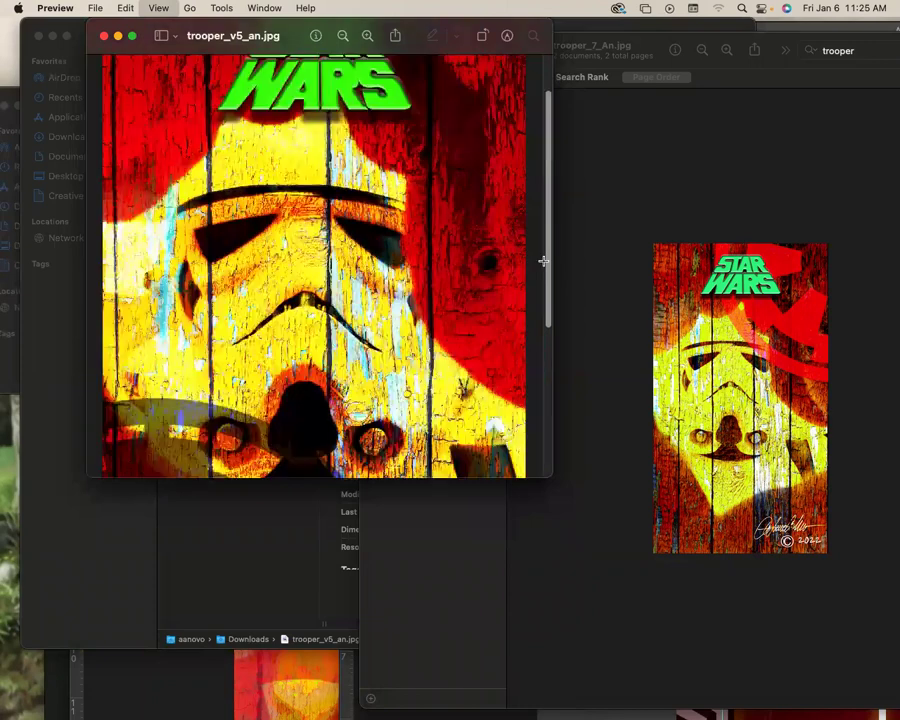
{"action": "key", "text": "super+minus"}
{"action": "key", "text": "super+minus"}
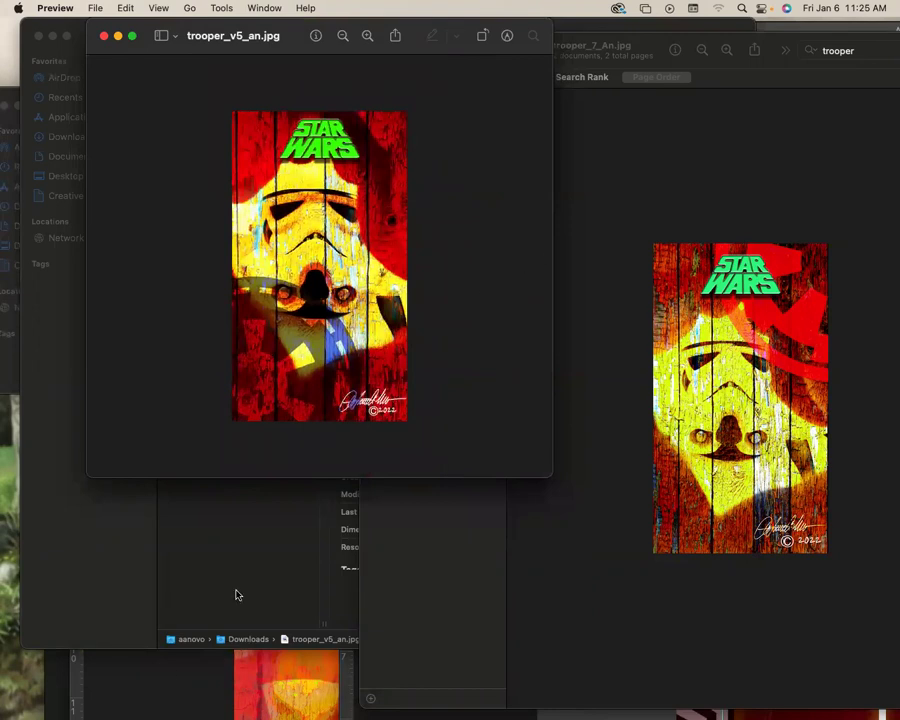
Return to Photoshop, move the trooper_4_an window aside, and switch to Chrome.
{"action": "key", "text": "super+Tab"}
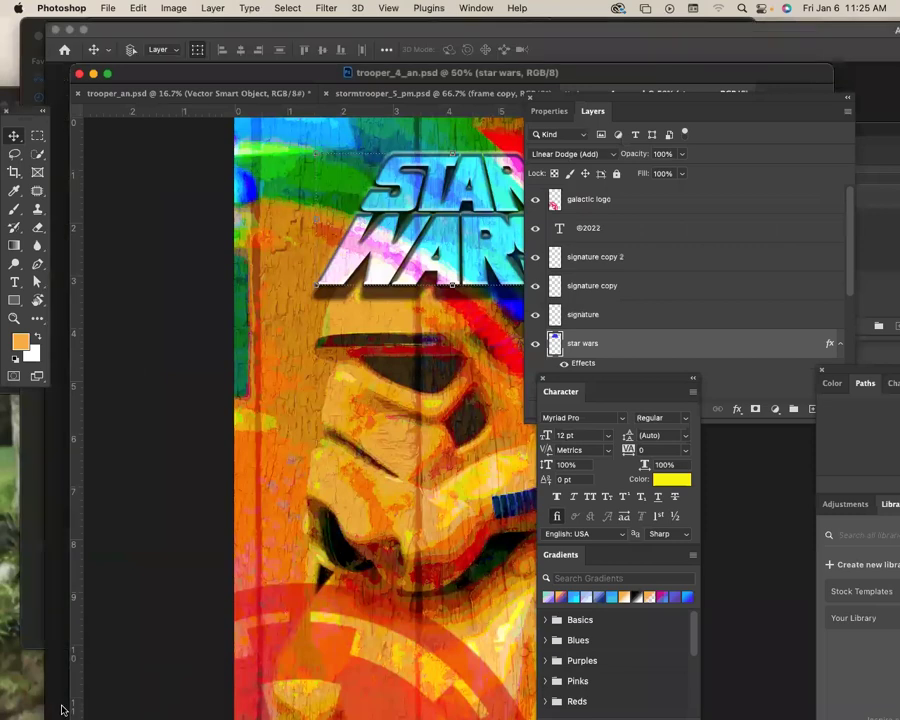
{"action": "double_click", "coordinate": [225, 60]}
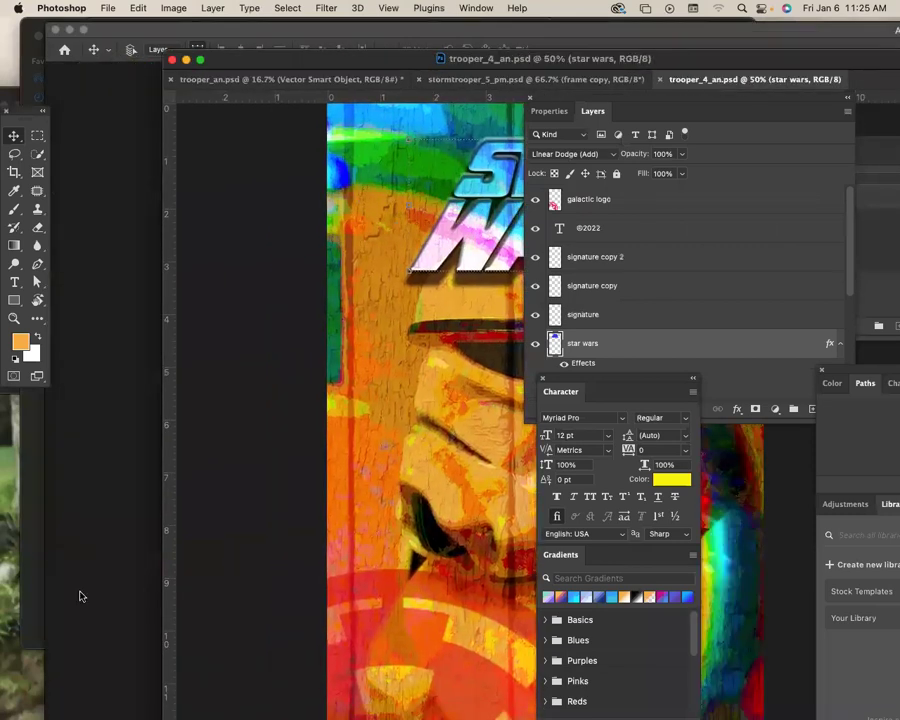
{"action": "left_click", "coordinate": [100, 704]}
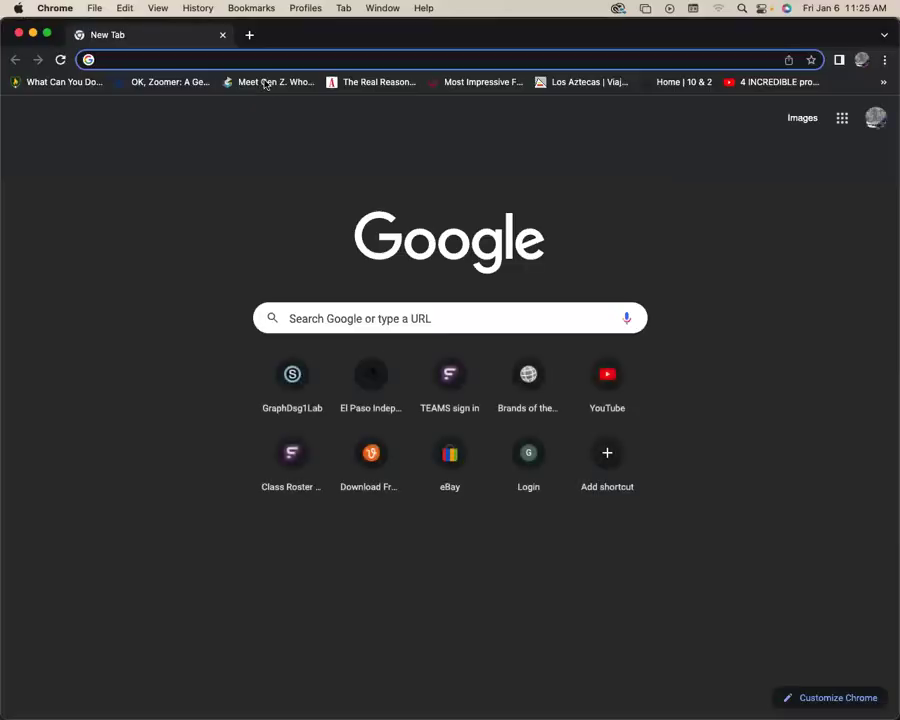
Search Google for 'etsy', correcting the mistyped 'etsu' query.
{"action": "left_click", "coordinate": [296, 57]}
{"action": "type", "text": "etsu"}
{"action": "key", "text": "BackSpace"}
{"action": "key", "text": "BackSpace"}
{"action": "type", "text": "su"}
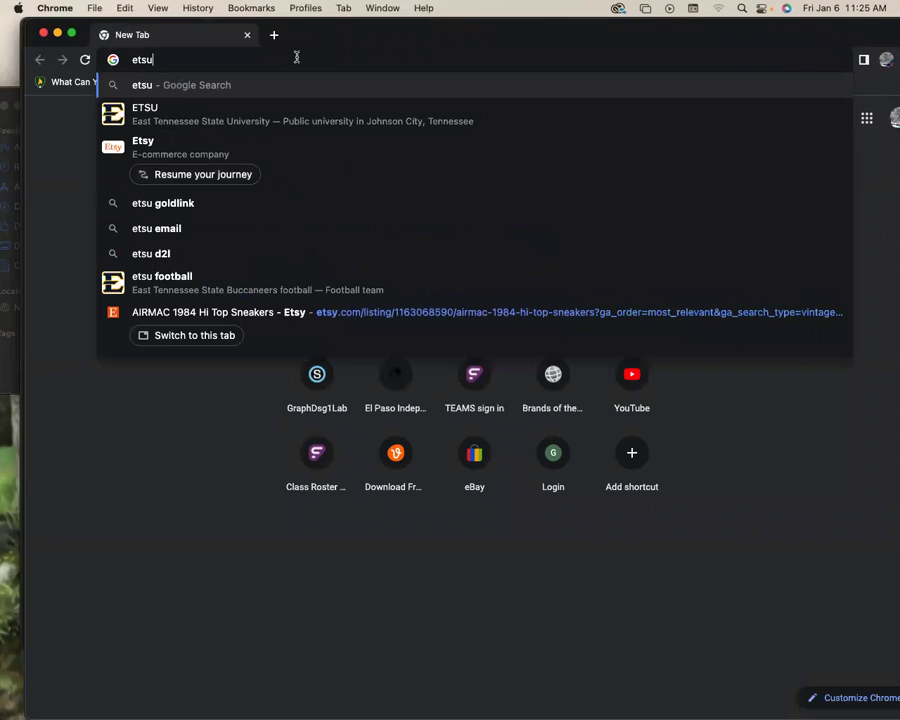
{"action": "key", "text": "Return"}
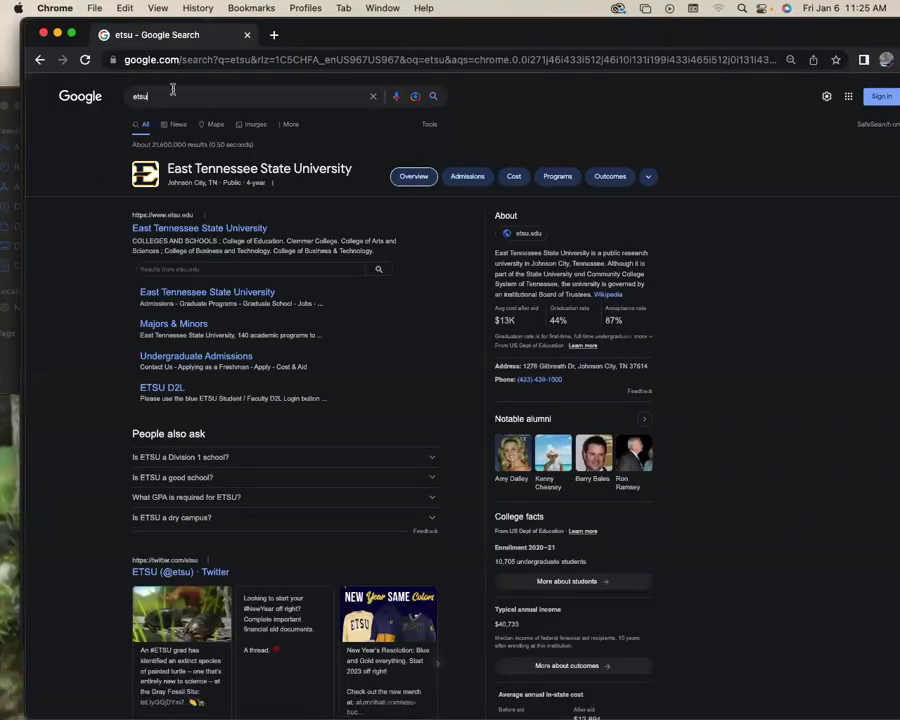
{"action": "left_click", "coordinate": [173, 92]}
{"action": "key", "text": "BackSpace"}
{"action": "type", "text": "y"}
{"action": "key", "text": "Return"}
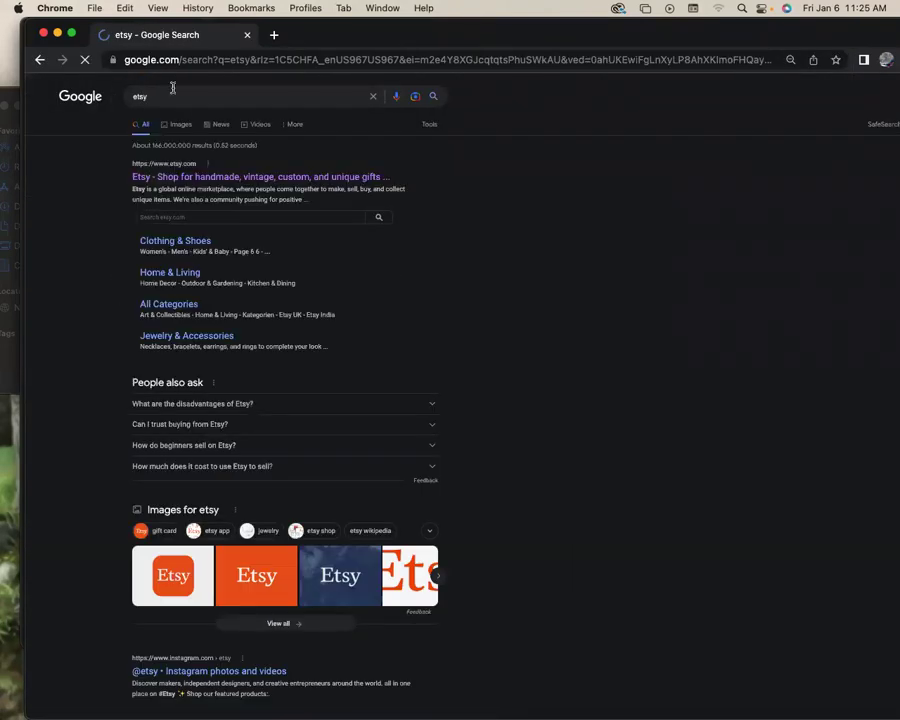
Open Etsy and search for 'custom phone wallpaper'.
{"action": "left_click", "coordinate": [246, 178]}
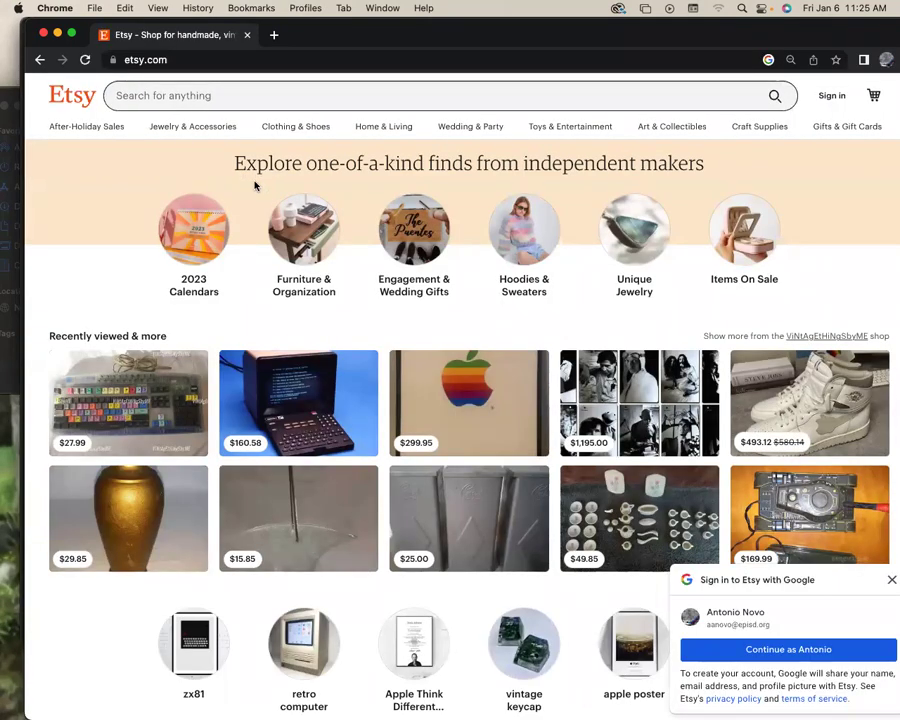
{"action": "left_click", "coordinate": [236, 98]}
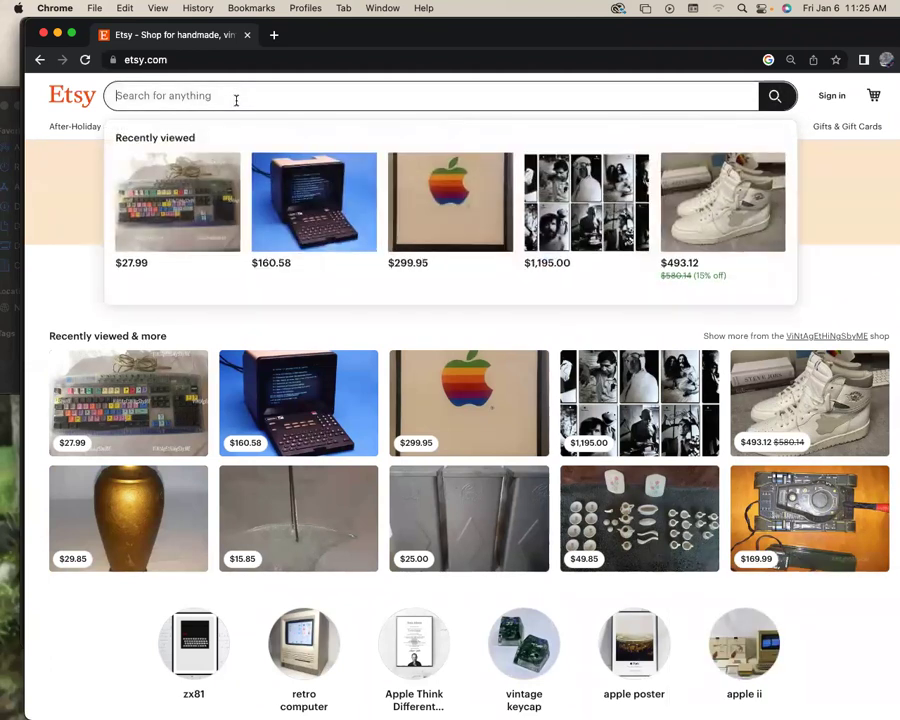
{"action": "type", "text": "custom phn"}
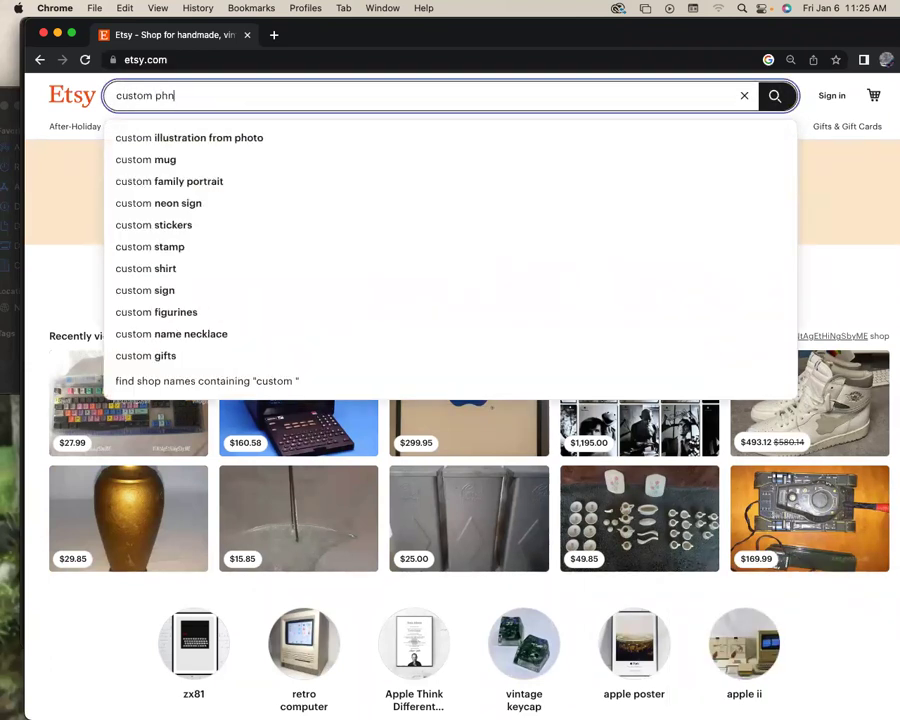
{"action": "key", "text": "BackSpace"}
{"action": "type", "text": "one "}
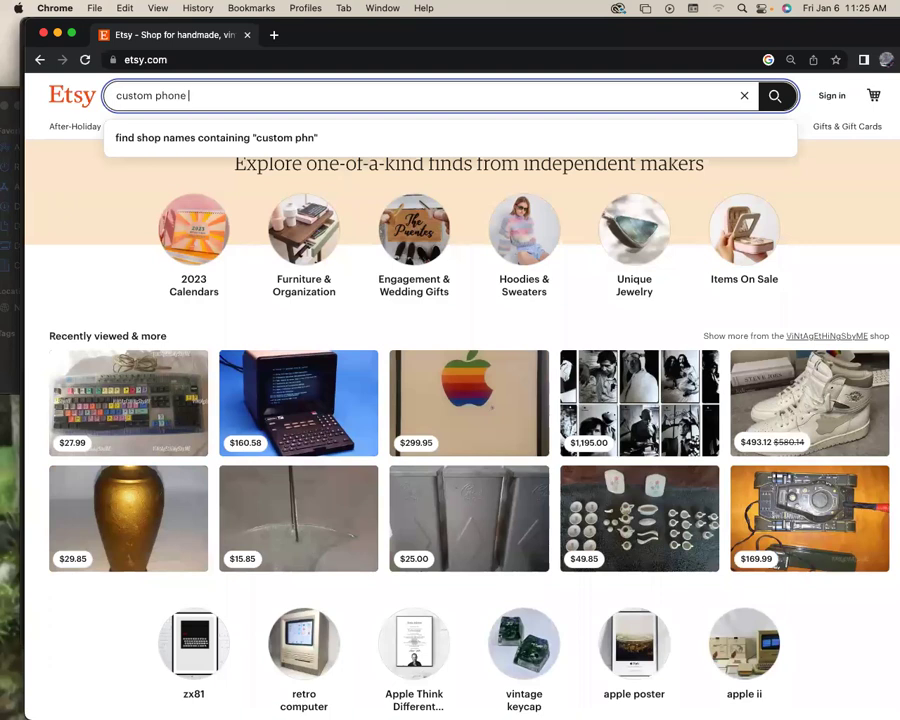
{"action": "type", "text": "wallp"}
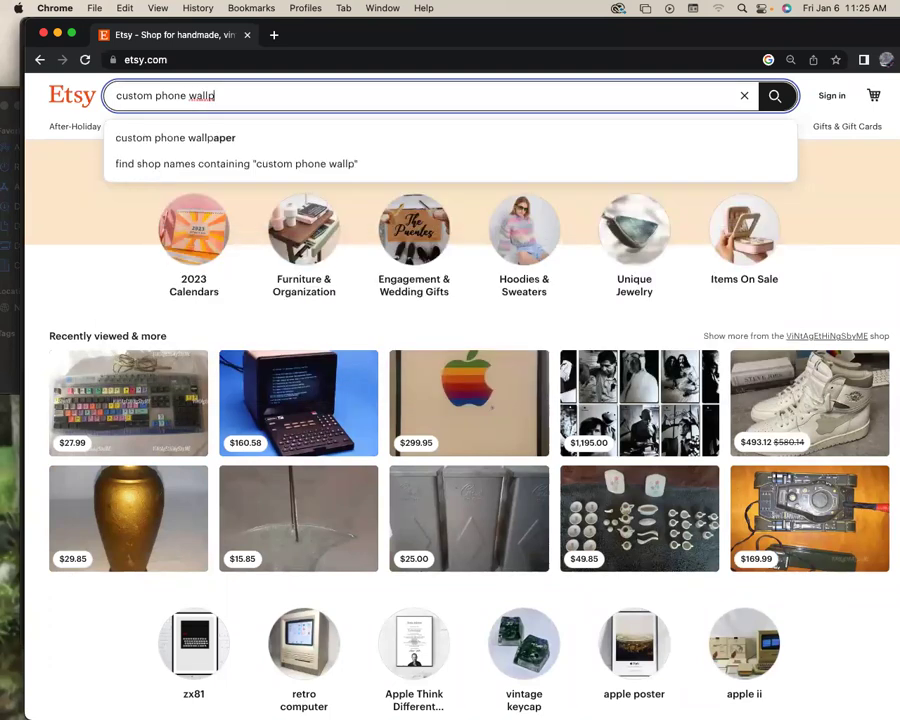
{"action": "type", "text": "a"}
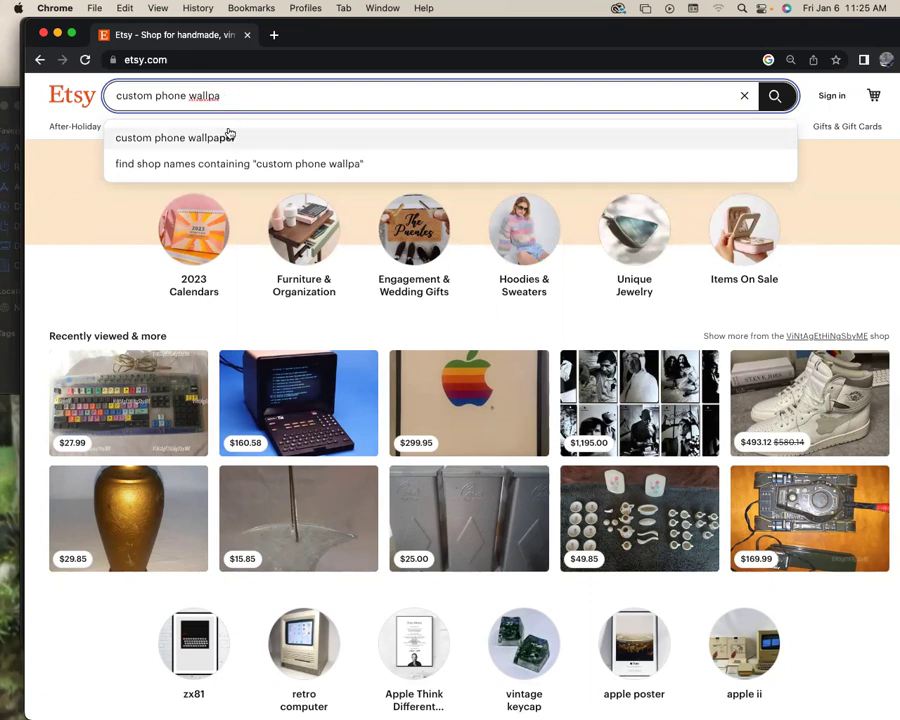
{"action": "left_click", "coordinate": [229, 136]}
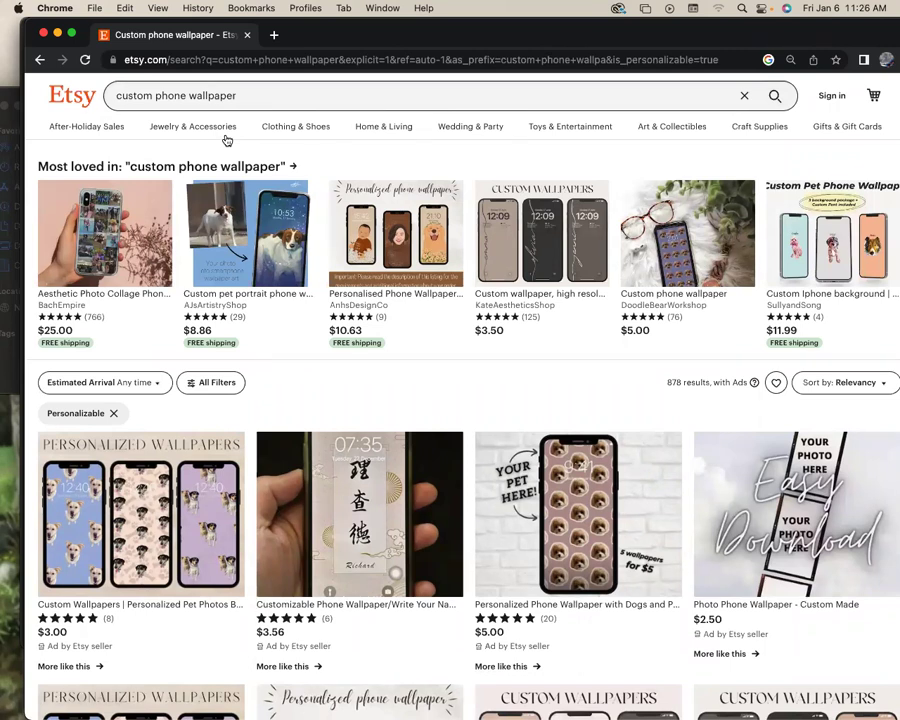
Open and scroll through the Personalised Phone Wallpaper listing.
{"action": "left_click", "coordinate": [381, 223]}
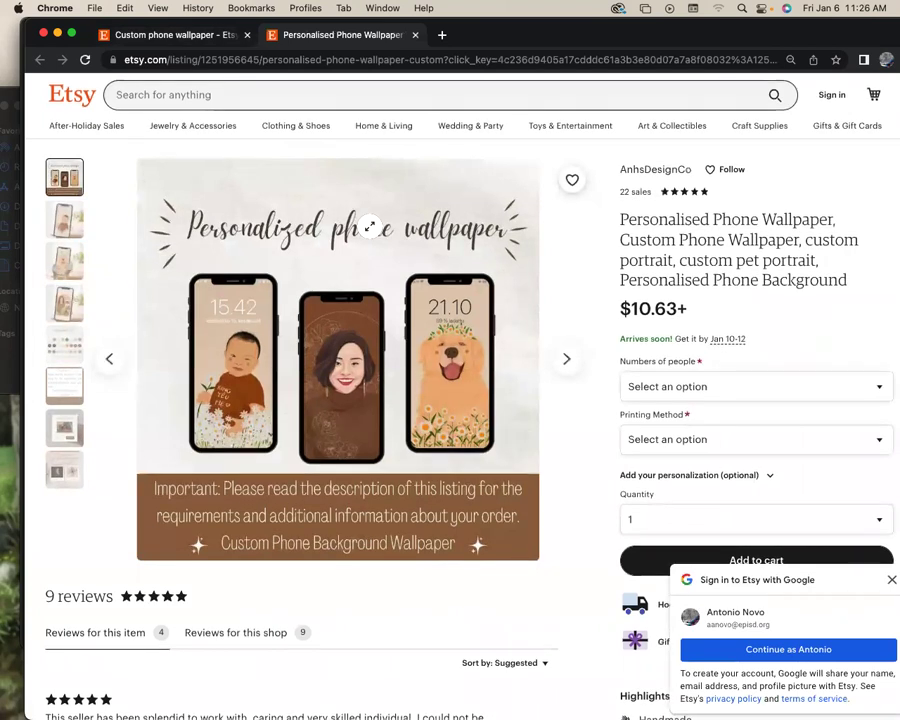
{"action": "scroll", "coordinate": [370, 227], "scroll_direction": "down", "scroll_amount": 1}
{"action": "scroll", "coordinate": [370, 227], "scroll_direction": "down", "scroll_amount": 2}
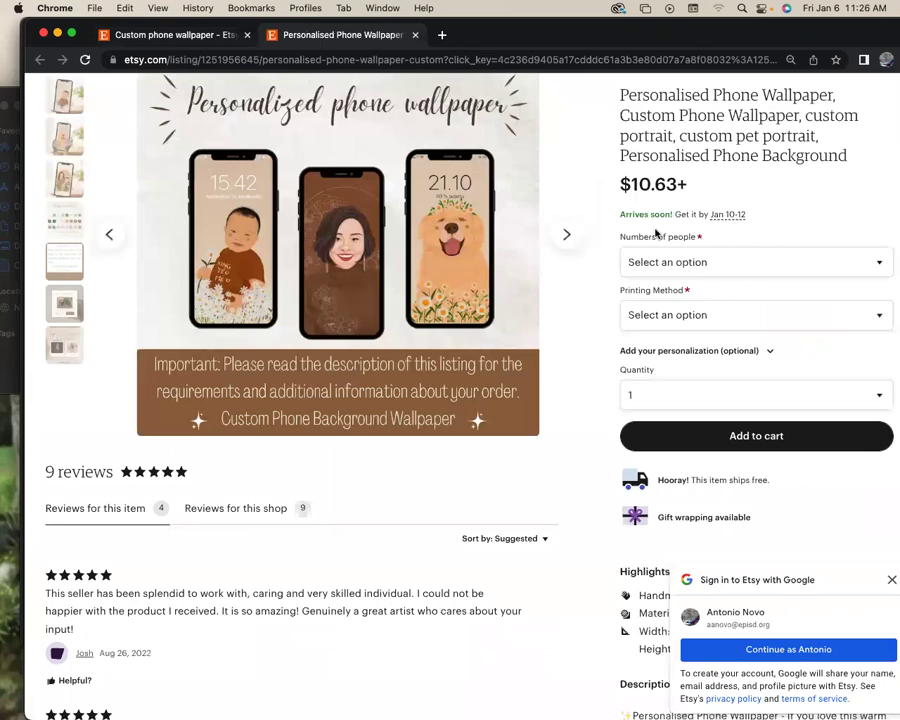
{"action": "scroll", "coordinate": [657, 229], "scroll_direction": "up", "scroll_amount": 2}
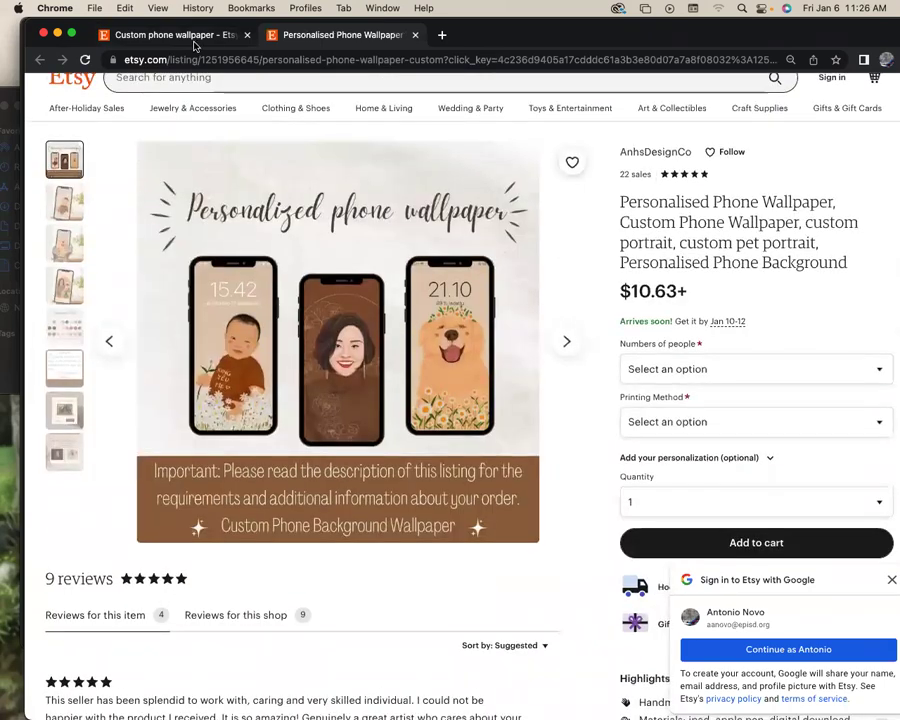
Scroll further down the results and open the Custom Wallpapers initials listing.
{"action": "left_click", "coordinate": [192, 38]}
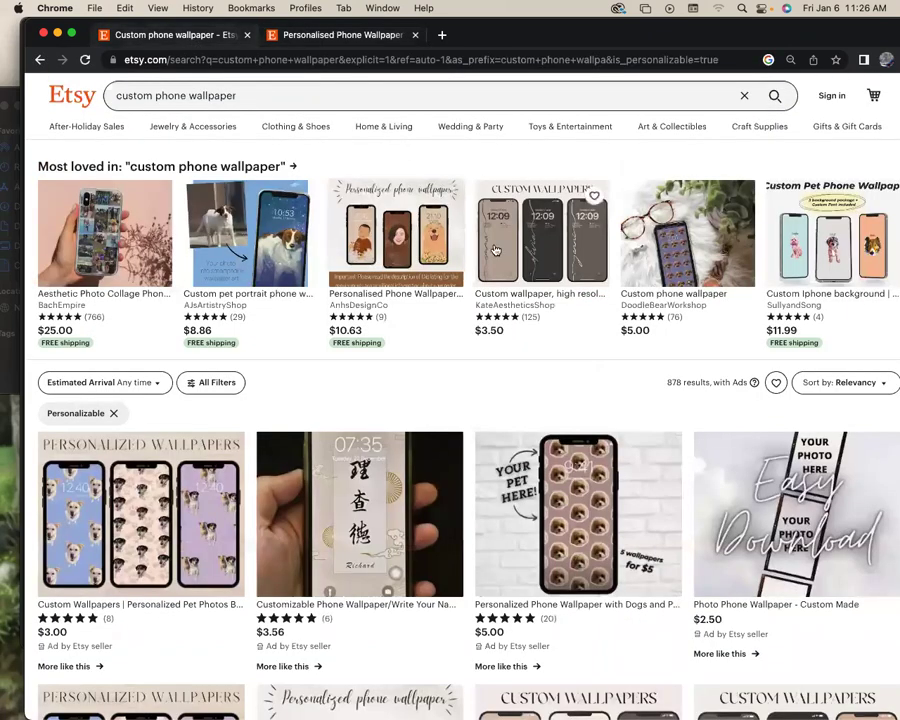
{"action": "scroll", "coordinate": [490, 290], "scroll_direction": "down", "scroll_amount": 3}
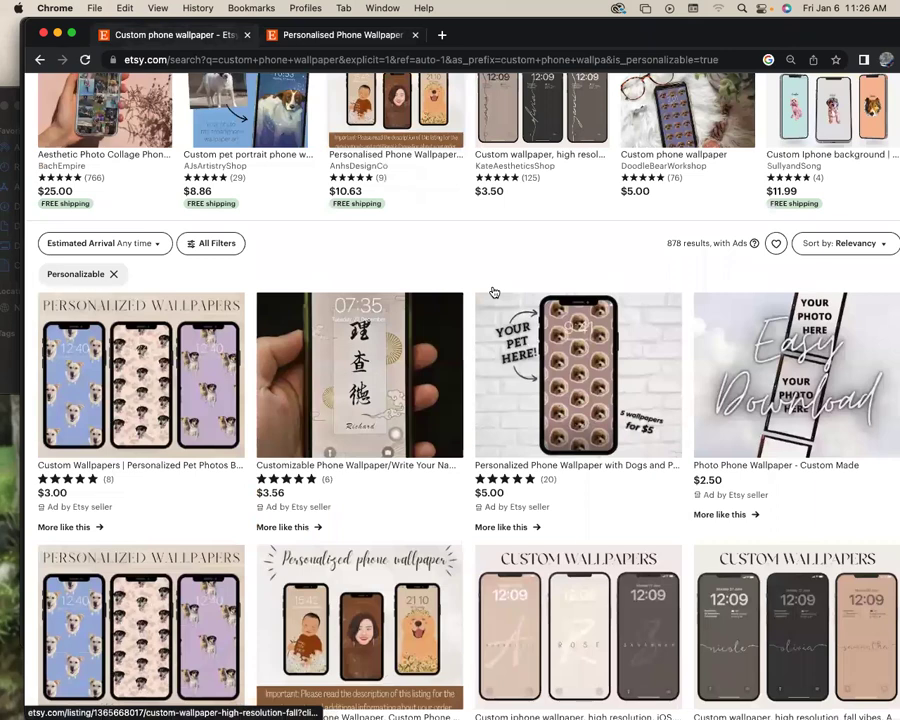
{"action": "scroll", "coordinate": [493, 292], "scroll_direction": "down", "scroll_amount": 5}
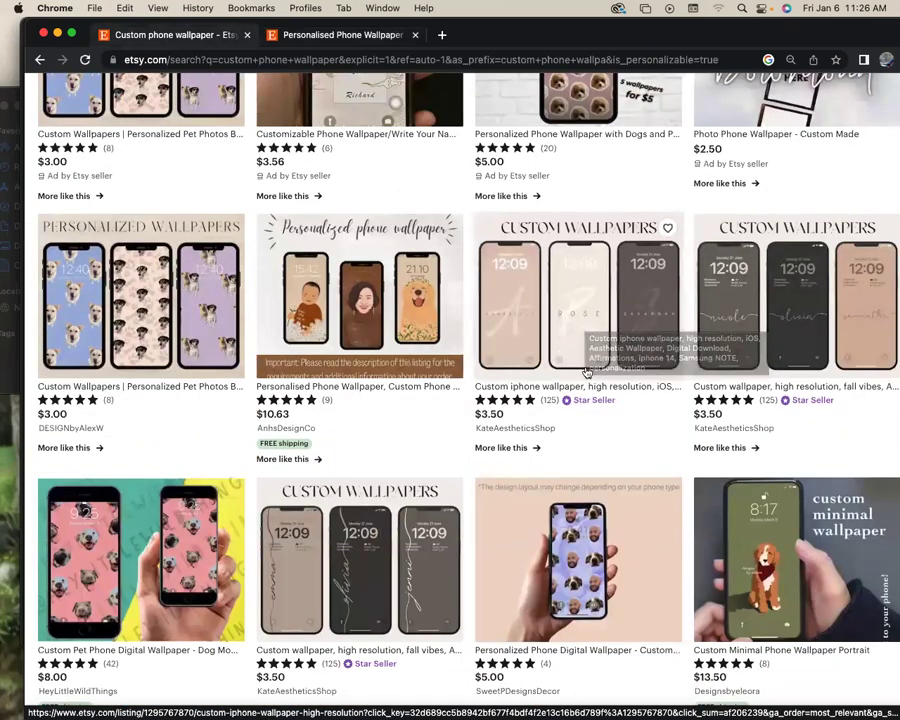
{"action": "left_click", "coordinate": [587, 372]}
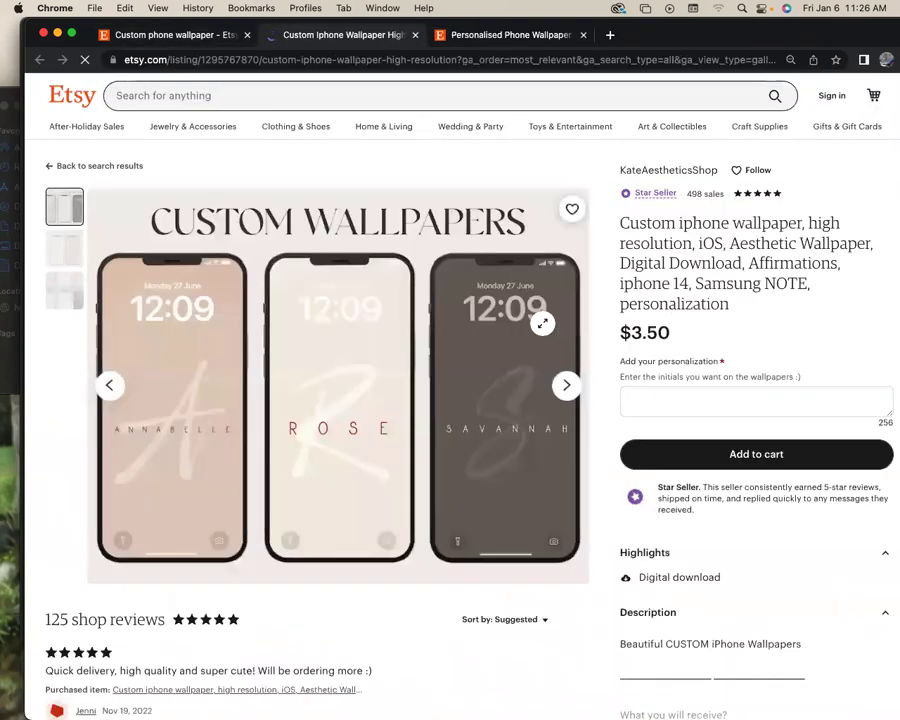
Go back to the search results and open the $3.99 '5 iPhone Personalization Wallpaper' listing.
{"action": "scroll", "coordinate": [533, 325], "scroll_direction": "down", "scroll_amount": 1}
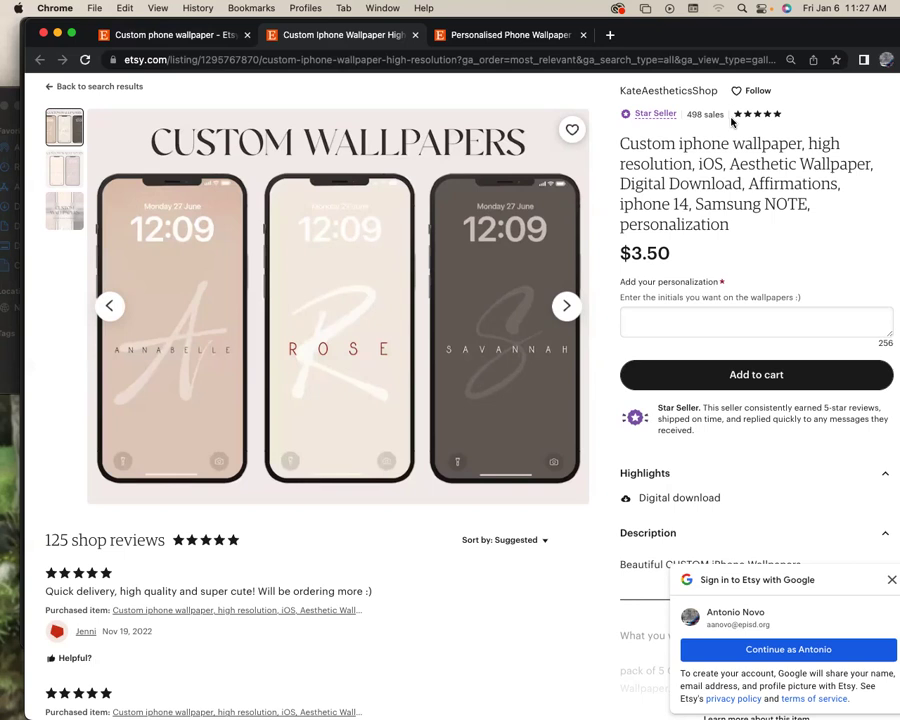
{"action": "left_click", "coordinate": [173, 36]}
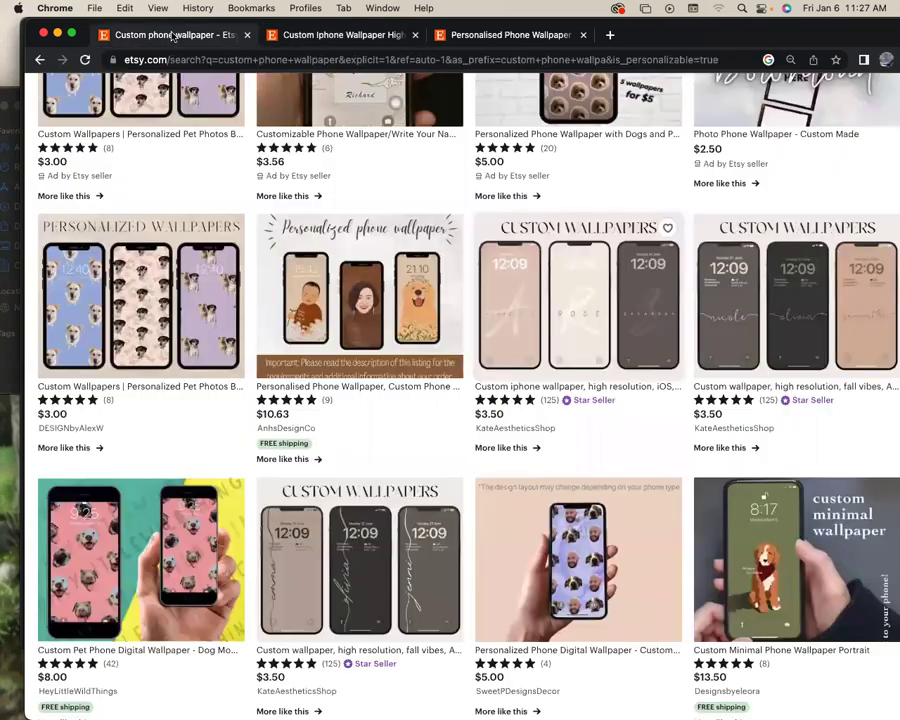
{"action": "scroll", "coordinate": [452, 242], "scroll_direction": "down", "scroll_amount": 5}
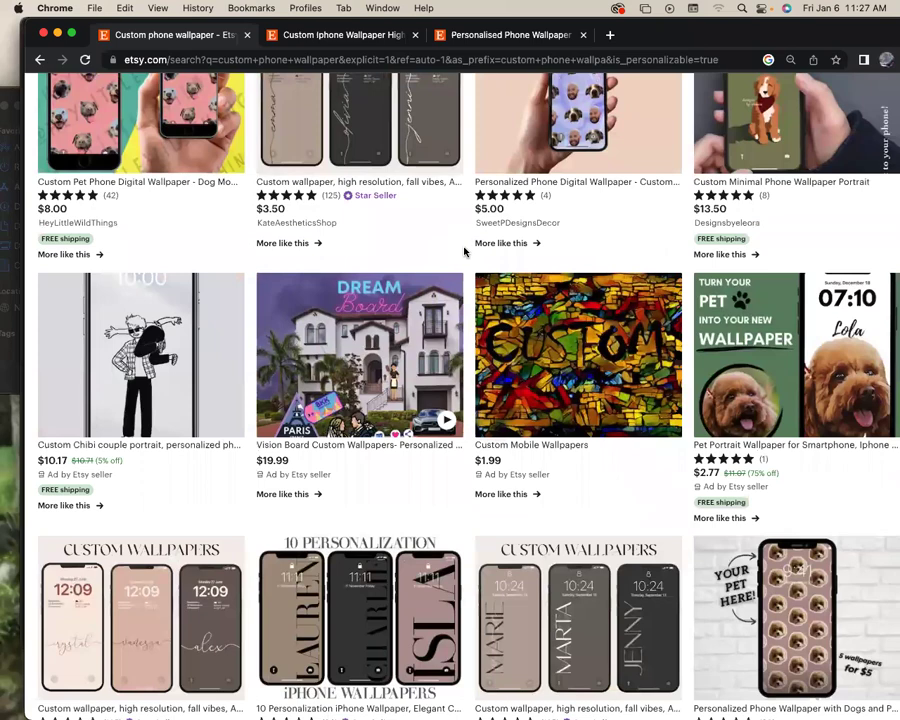
{"action": "scroll", "coordinate": [450, 283], "scroll_direction": "down", "scroll_amount": 2}
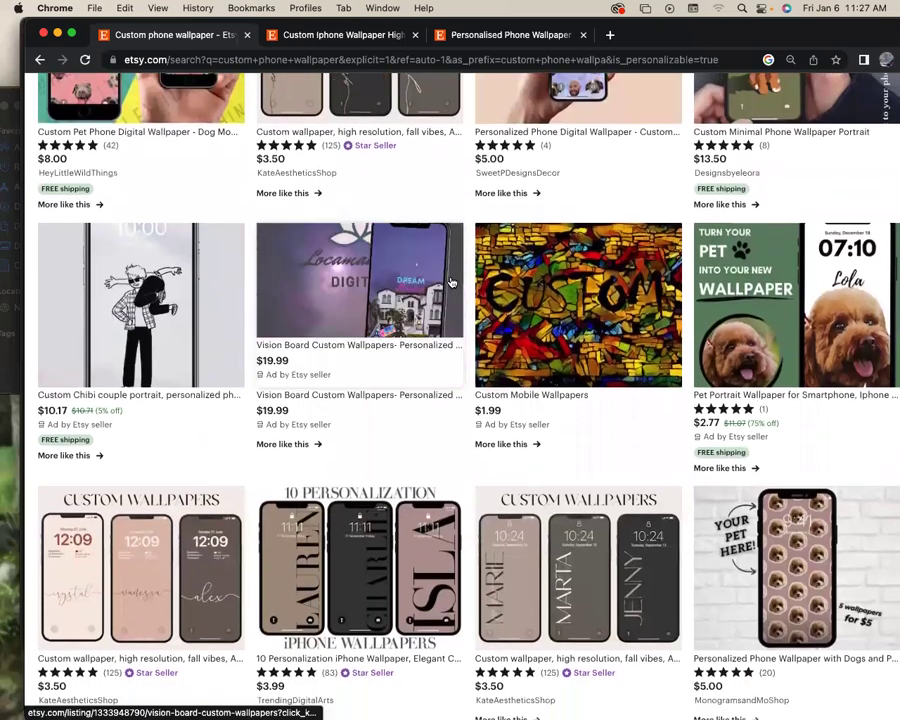
{"action": "scroll", "coordinate": [450, 283], "scroll_direction": "down", "scroll_amount": 2}
{"action": "scroll", "coordinate": [451, 282], "scroll_direction": "down", "scroll_amount": 6}
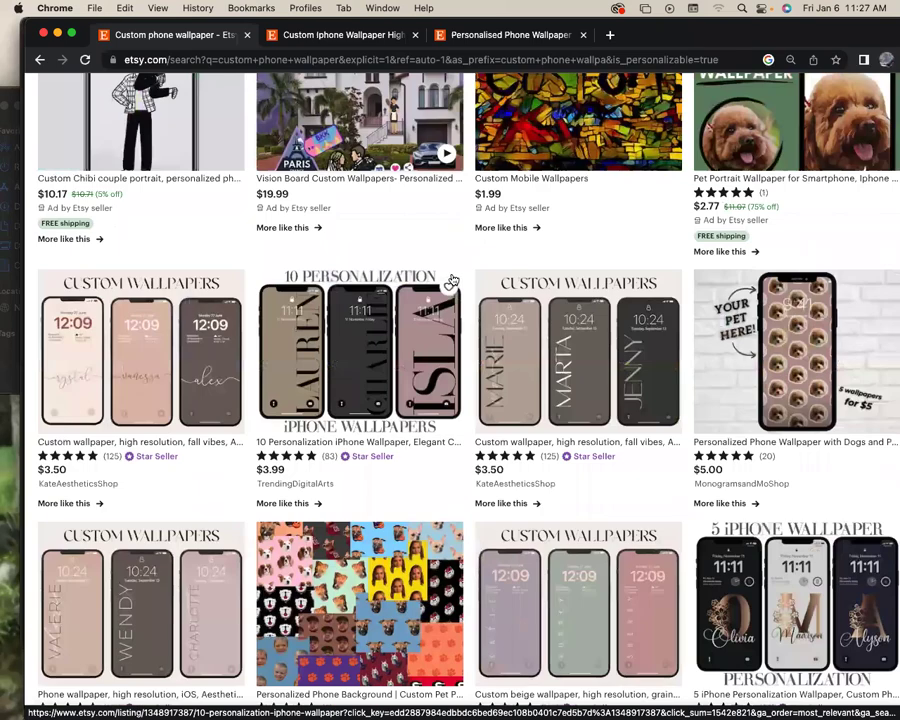
{"action": "scroll", "coordinate": [451, 283], "scroll_direction": "down", "scroll_amount": 5}
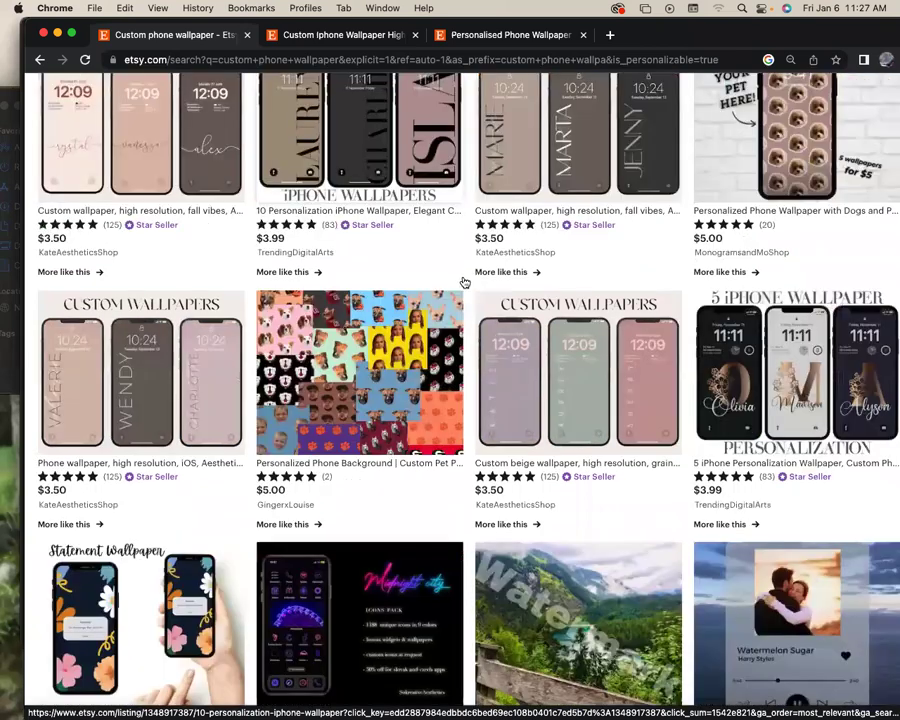
{"action": "left_click", "coordinate": [752, 380]}
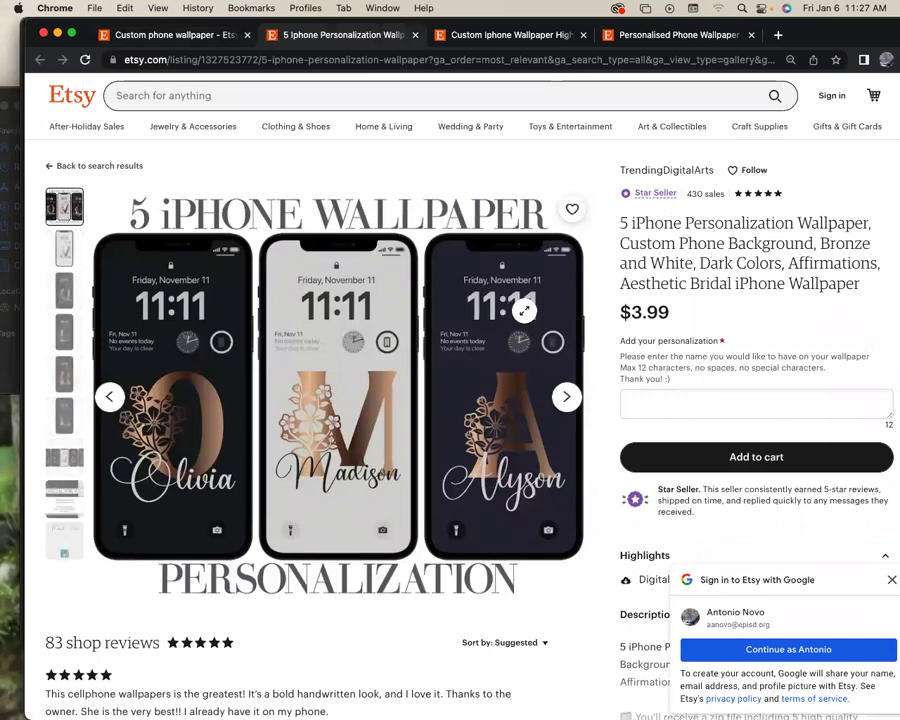
Look over the listing's 83 shop reviews, return to the top, and select the Etsy search box.
{"action": "scroll", "coordinate": [524, 311], "scroll_direction": "down", "scroll_amount": 3}
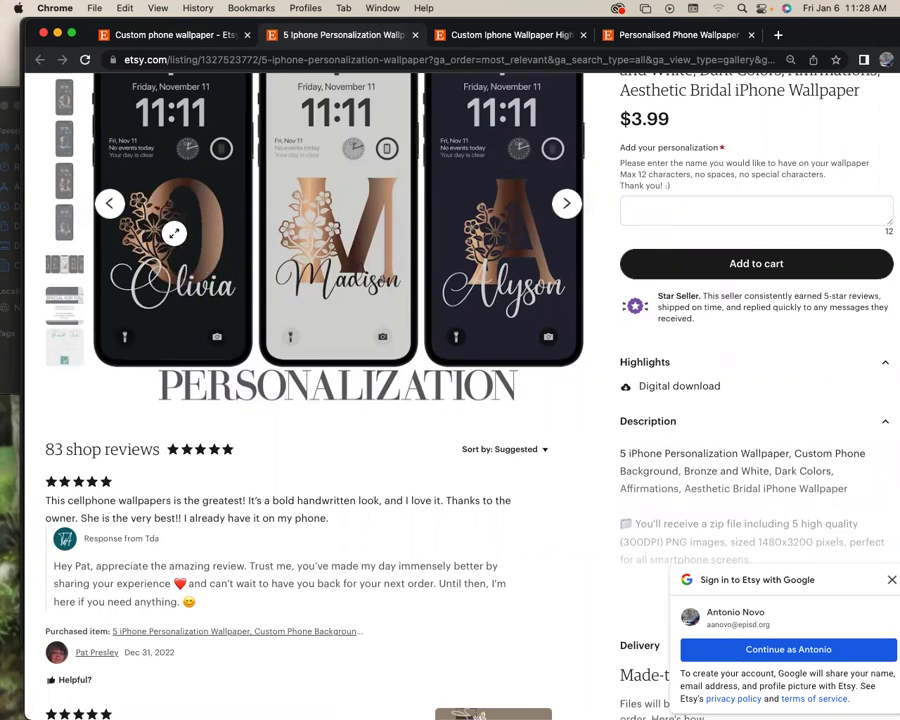
{"action": "scroll", "coordinate": [157, 250], "scroll_direction": "up", "scroll_amount": 3}
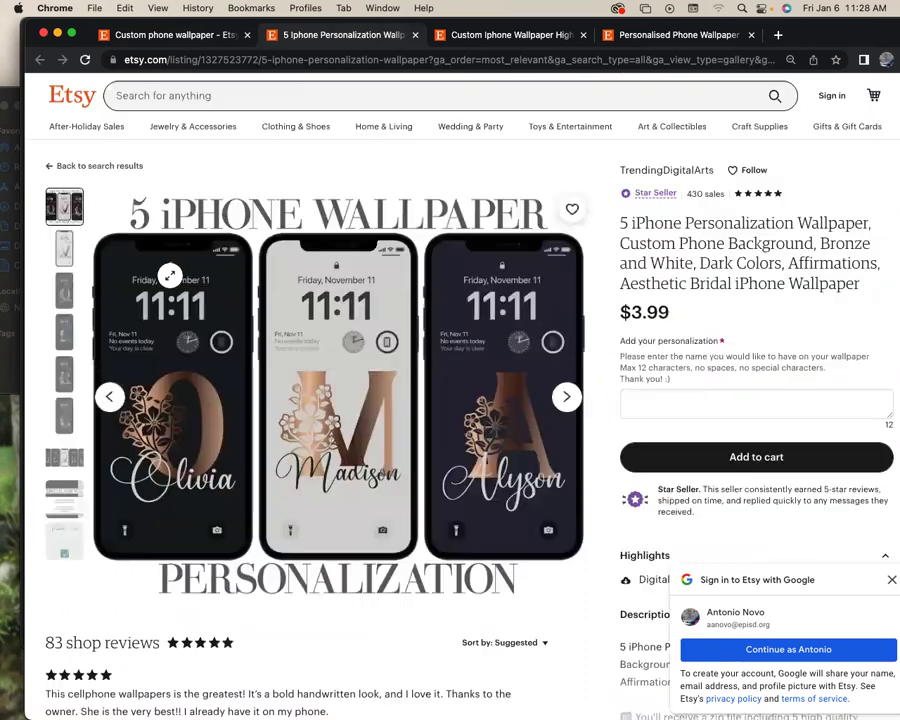
{"action": "left_click", "coordinate": [170, 97]}
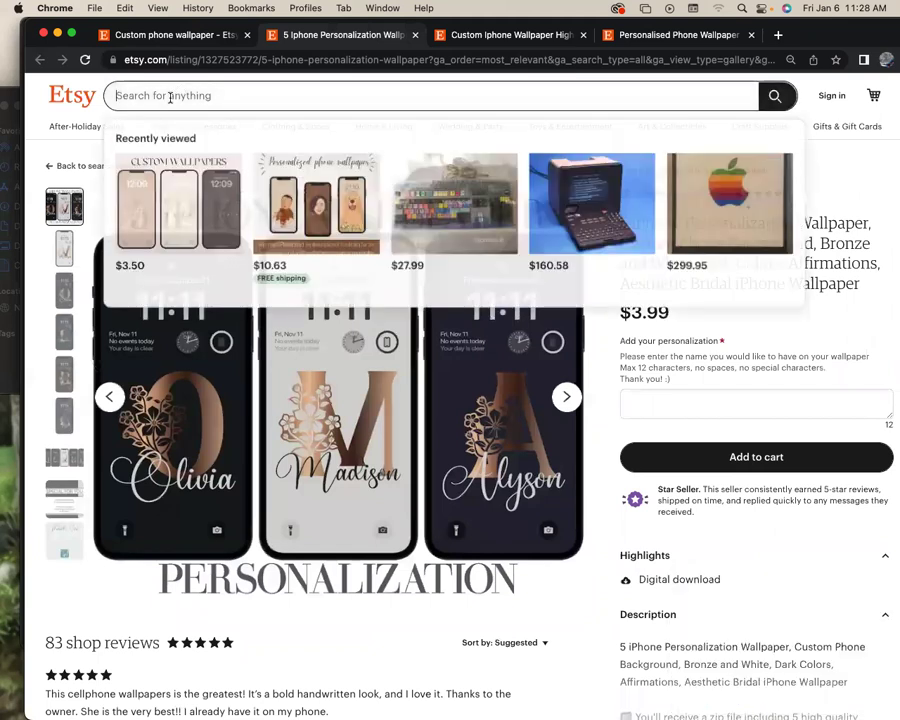
Search Etsy for 'star wars phone wallpaper' and open the Darth Vader Icon Pack listing.
{"action": "type", "text": "star wars"}
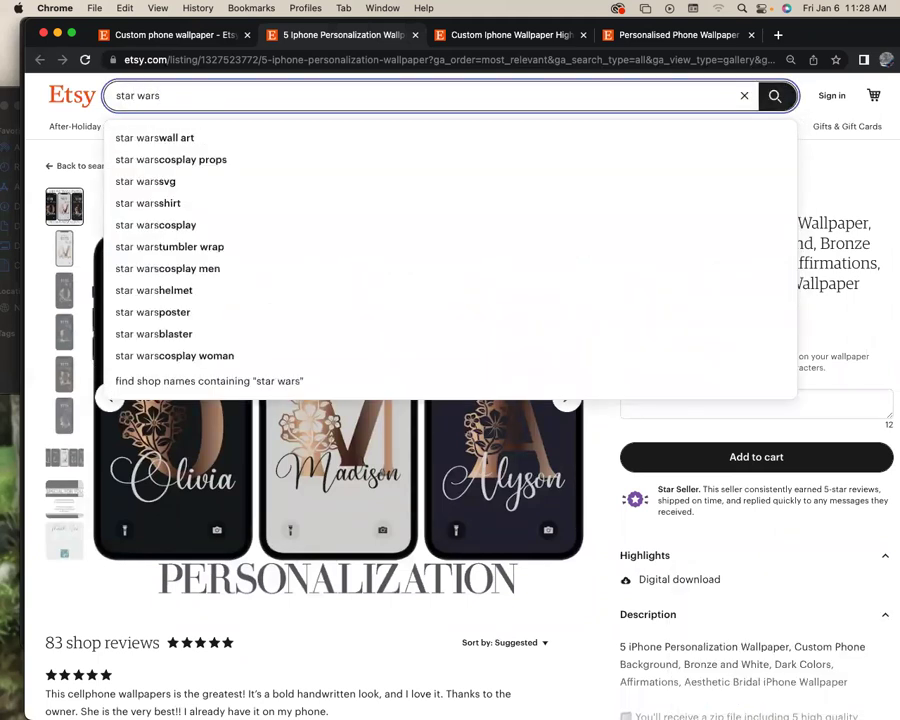
{"action": "type", "text": " phone w"}
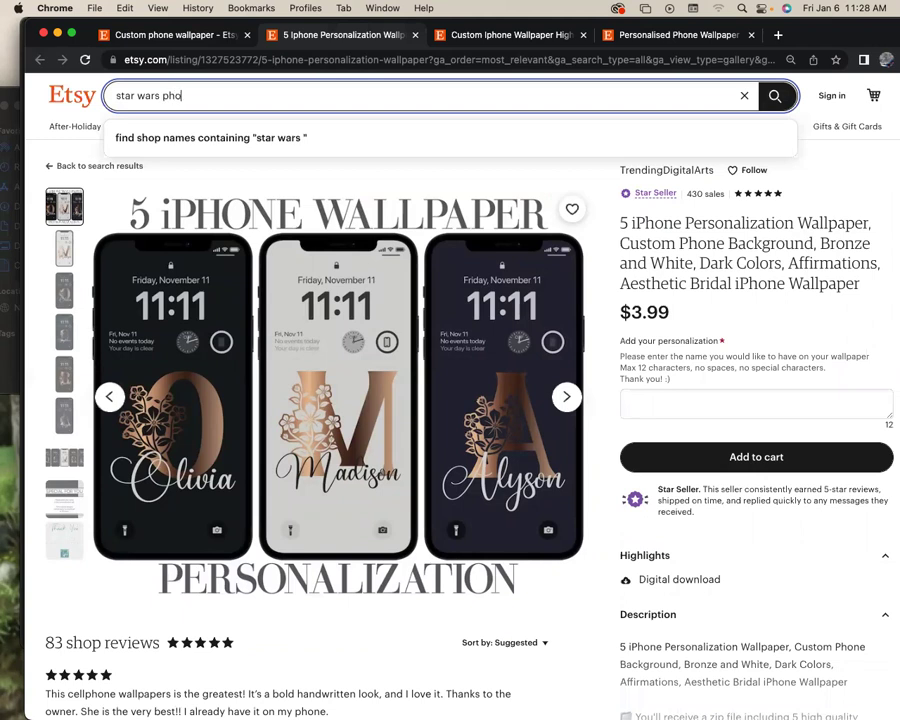
{"action": "type", "text": "allpaper"}
{"action": "key", "text": "BackSpace"}
{"action": "type", "text": "per"}
{"action": "key", "text": "Return"}
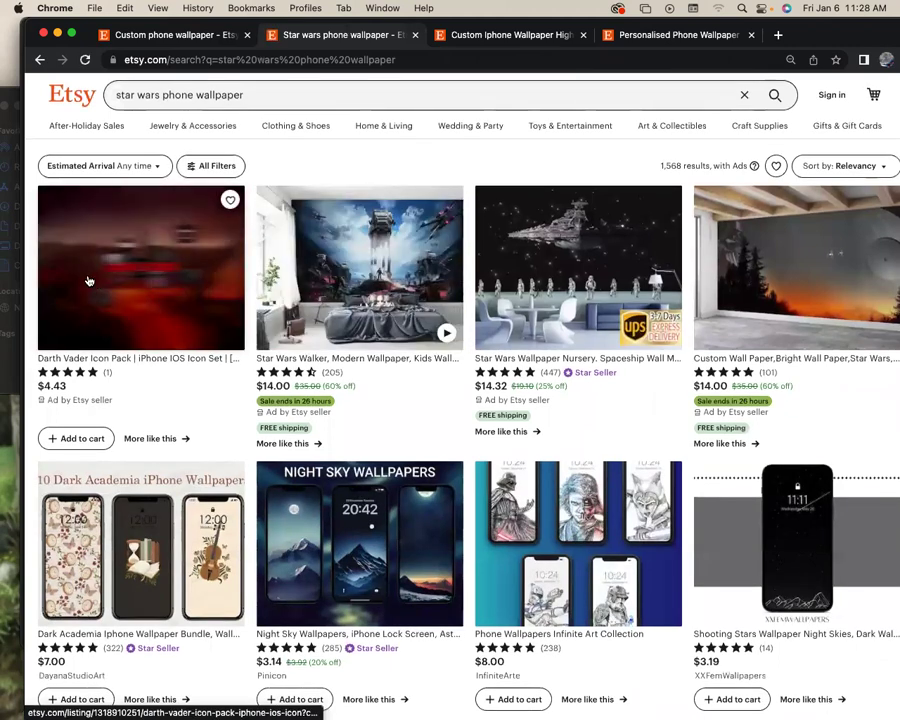
{"action": "left_click", "coordinate": [187, 268]}
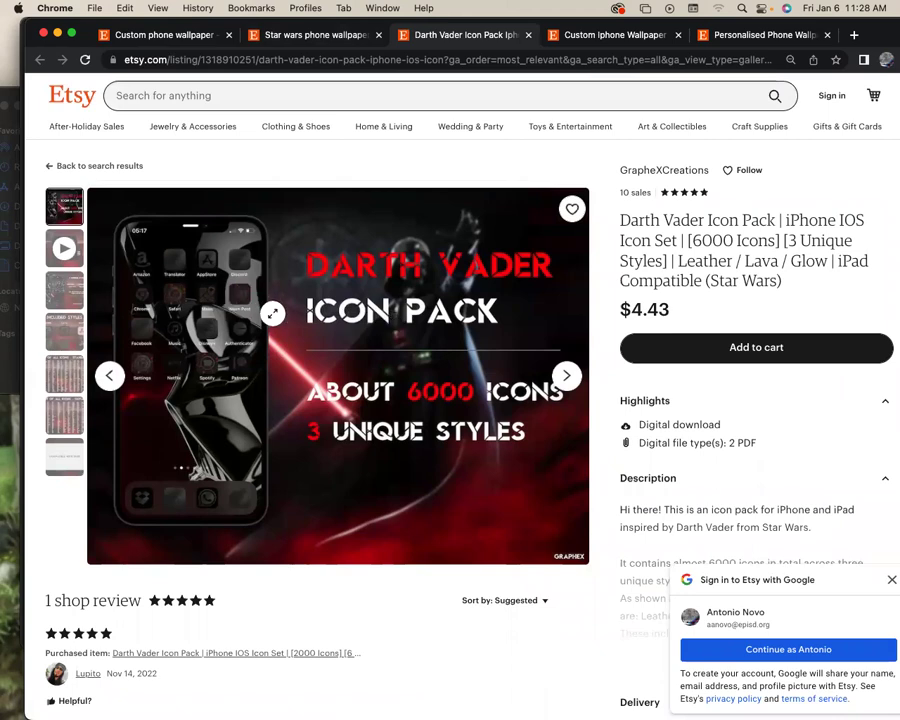
Return to the results and open the $8.00 Phone Wallpapers Infinite Art Collection listing.
{"action": "left_click", "coordinate": [166, 36]}
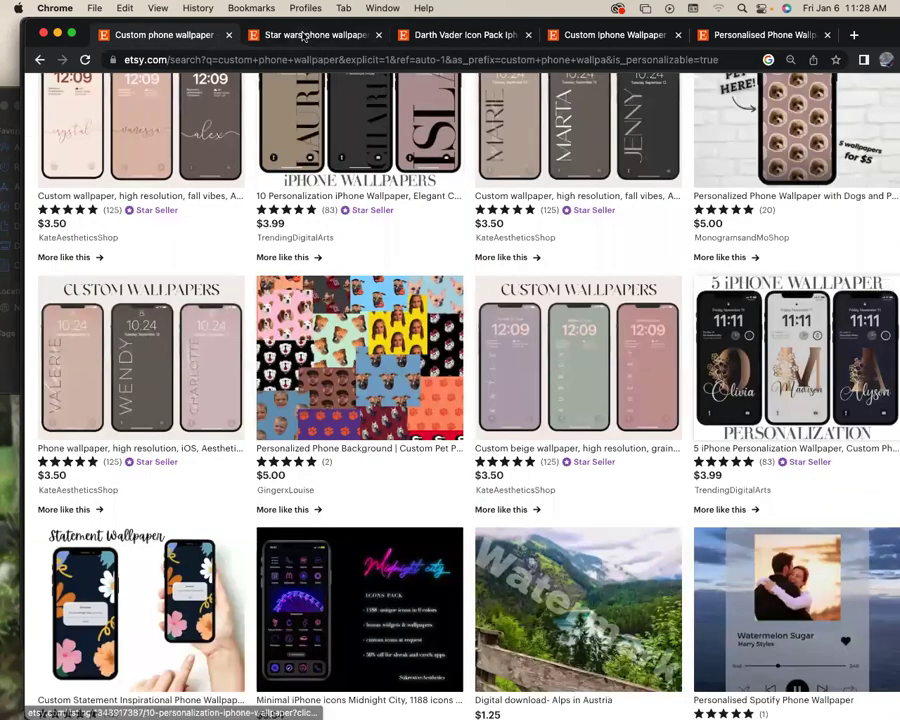
{"action": "left_click", "coordinate": [262, 35]}
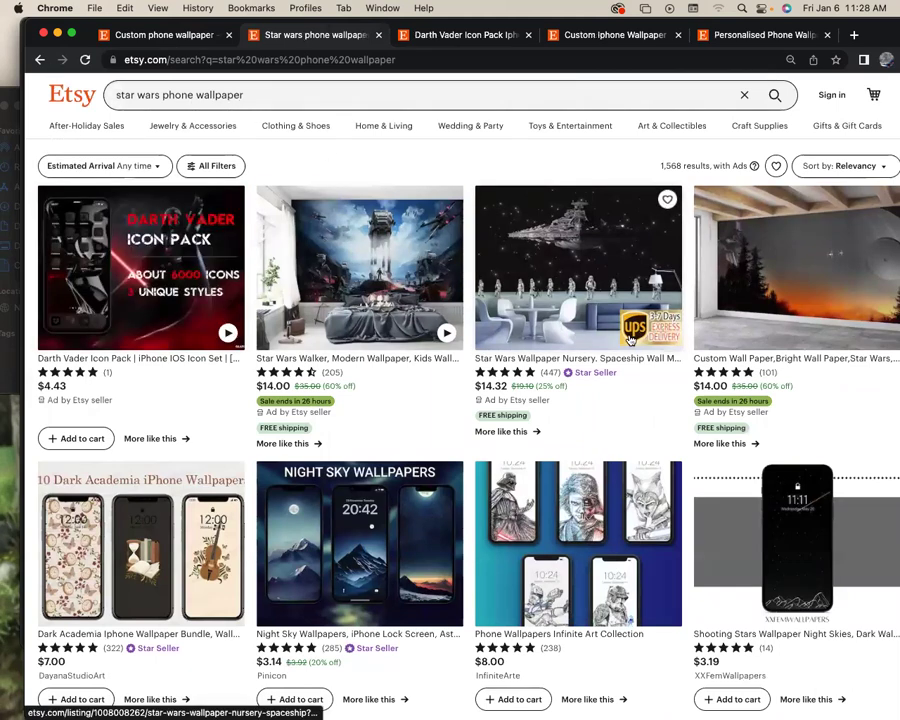
{"action": "scroll", "coordinate": [695, 361], "scroll_direction": "down", "scroll_amount": 3}
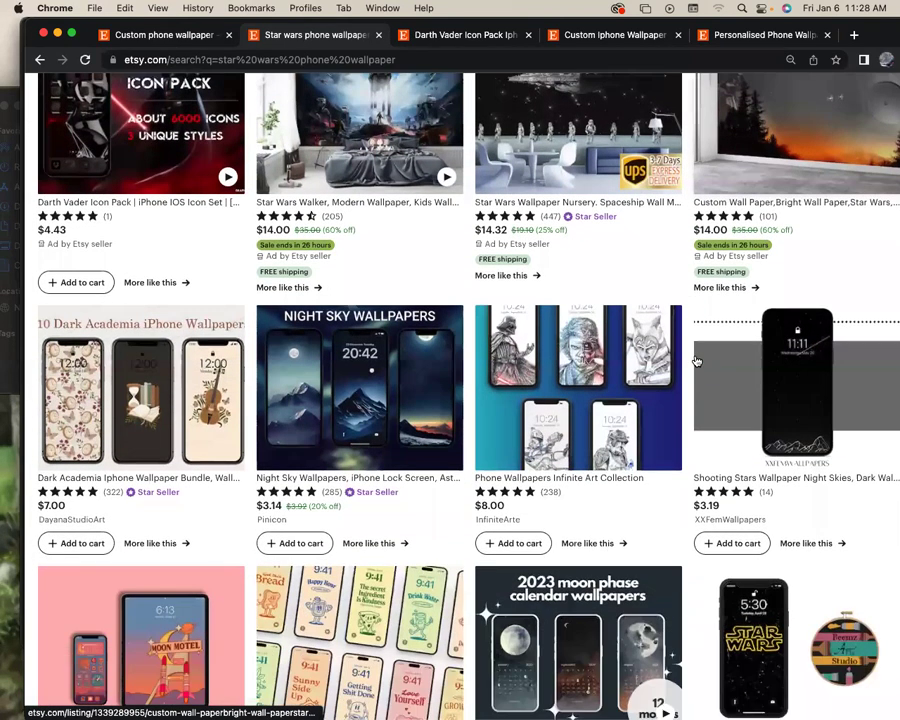
{"action": "scroll", "coordinate": [600, 370], "scroll_direction": "down", "scroll_amount": 1}
{"action": "left_click", "coordinate": [568, 372]}
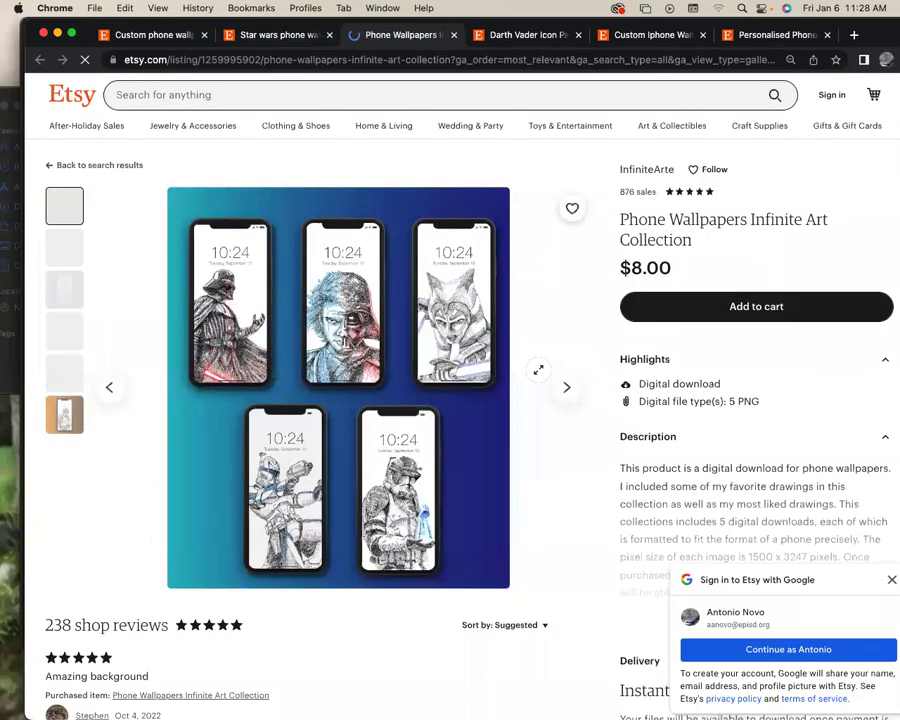
Enlarge the listing's main image and zoom into the Star Wars sketch wallpaper details.
{"action": "scroll", "coordinate": [538, 370], "scroll_direction": "down", "scroll_amount": 2}
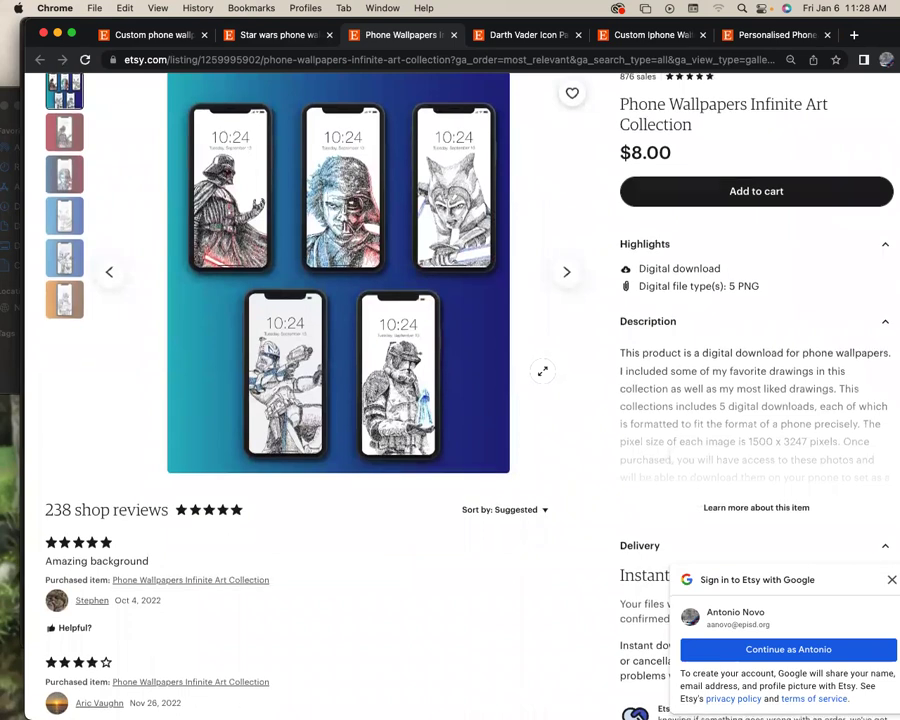
{"action": "scroll", "coordinate": [570, 350], "scroll_direction": "up", "scroll_amount": 1}
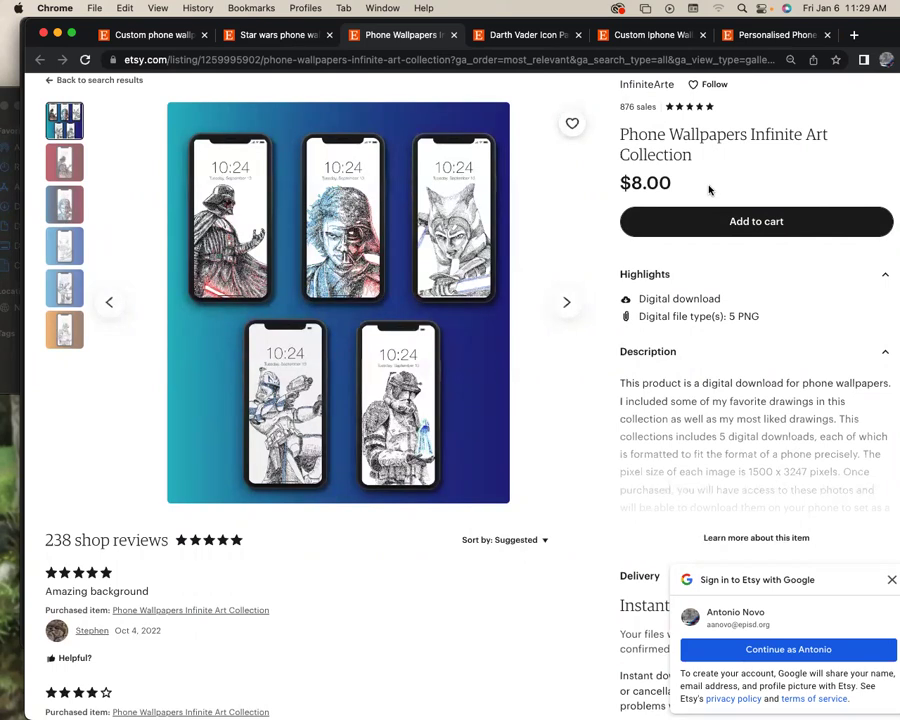
{"action": "left_click", "coordinate": [326, 162]}
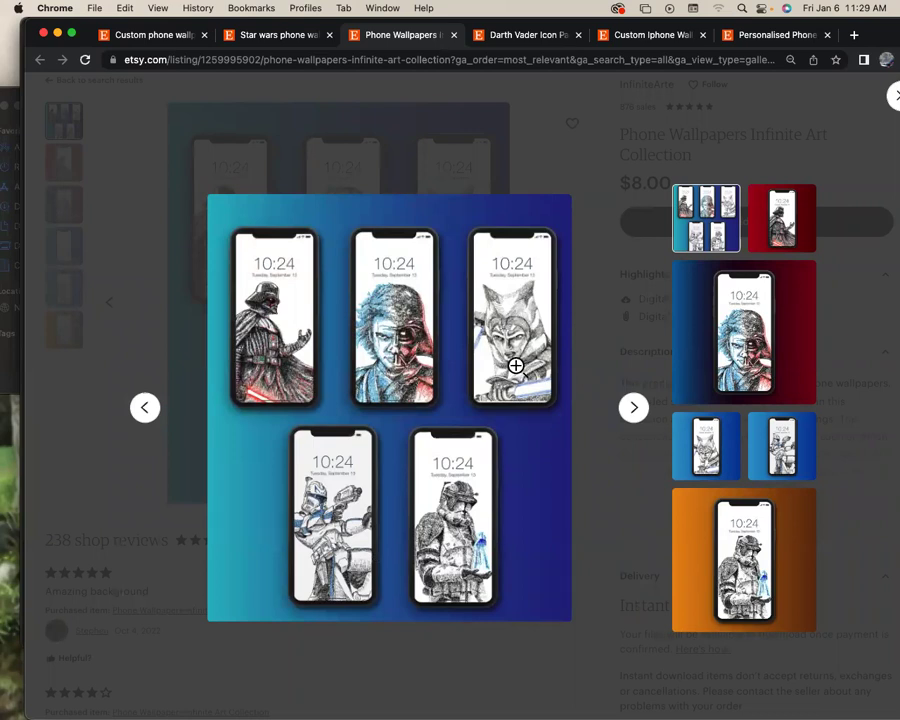
{"action": "left_click", "coordinate": [399, 336]}
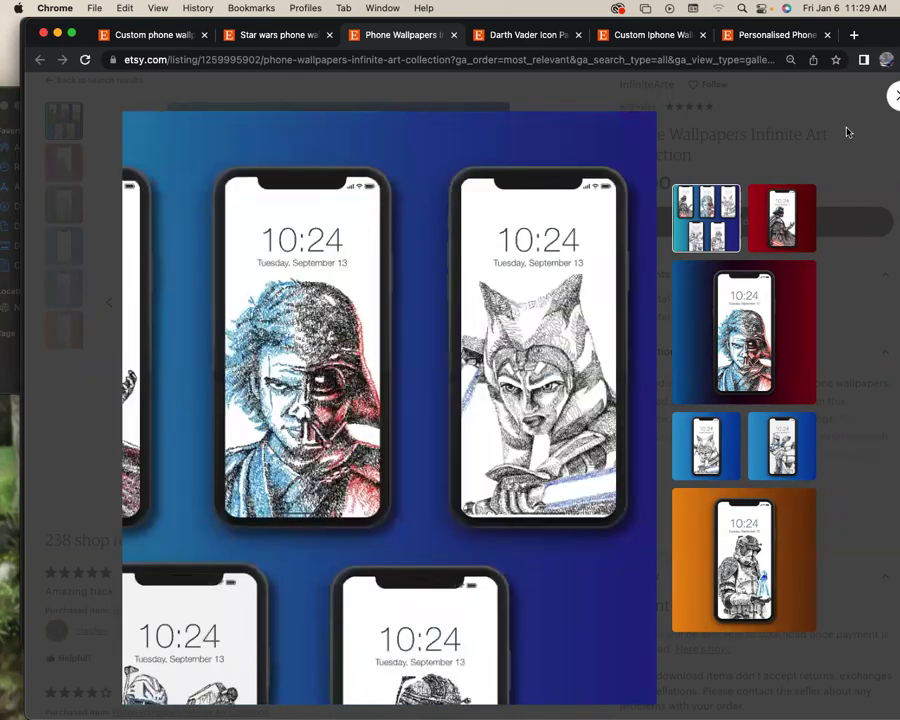
{"action": "left_click", "coordinate": [889, 96]}
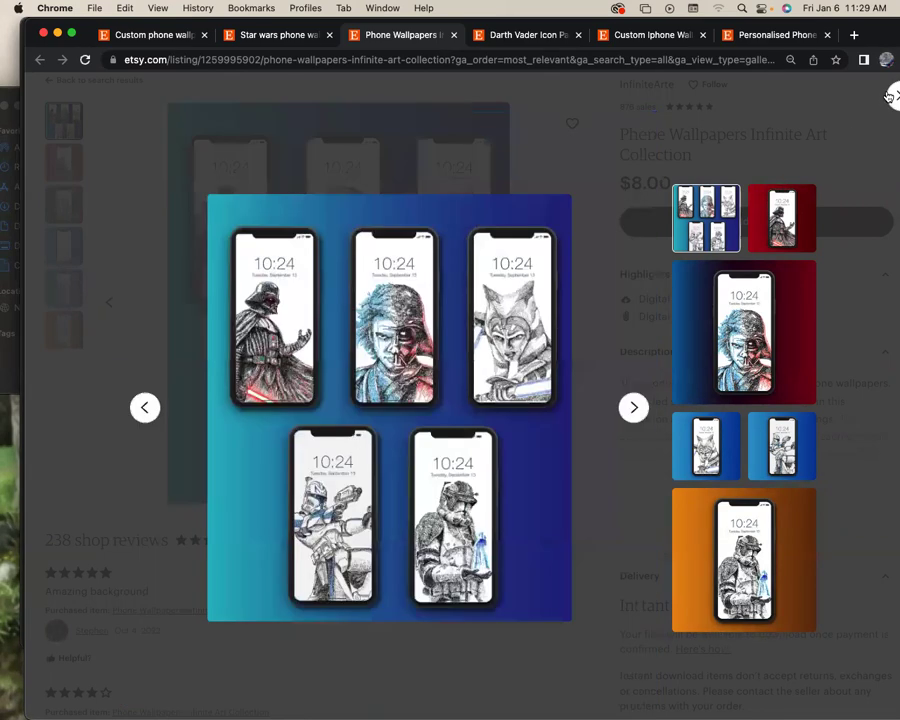
Close the enlarged image and drag the Chrome window aside to reveal Photoshop.
{"action": "left_click", "coordinate": [889, 96]}
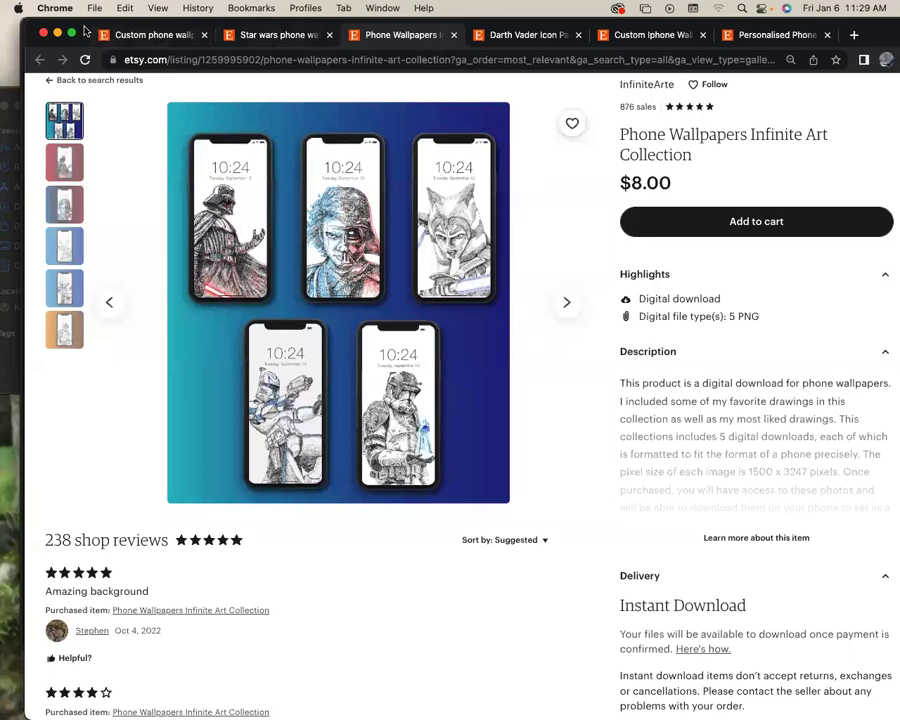
{"action": "left_click_drag", "start_coordinate": [62, 24], "coordinate": [505, 150]}
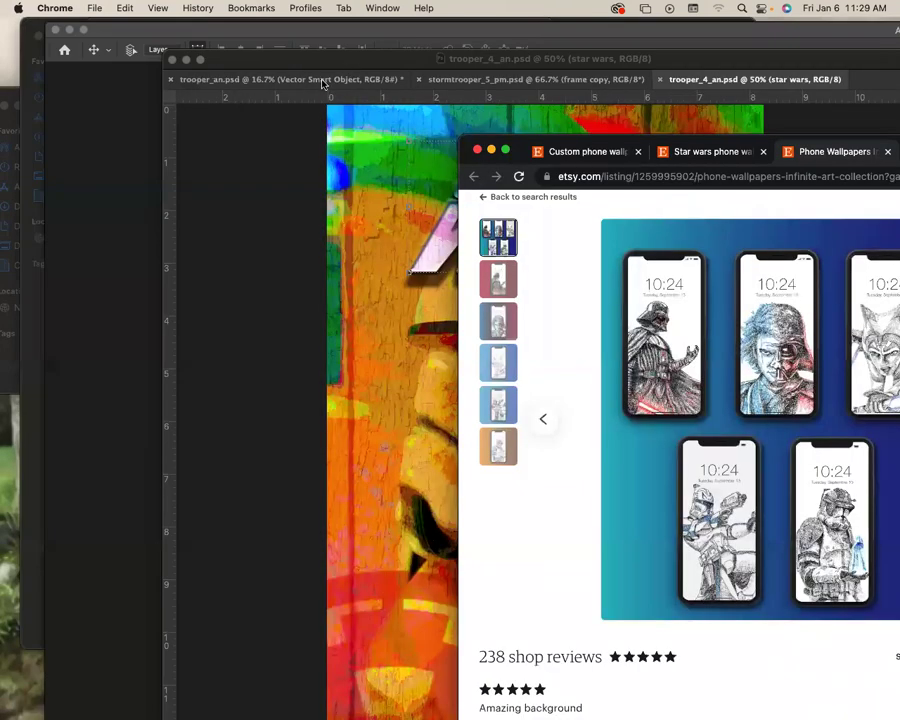
Bring Photoshop forward on the stormtrooper_5_pm document, zoomed out and repositioned.
{"action": "left_click", "coordinate": [453, 84]}
{"action": "left_click", "coordinate": [453, 84]}
{"action": "left_click", "coordinate": [677, 78]}
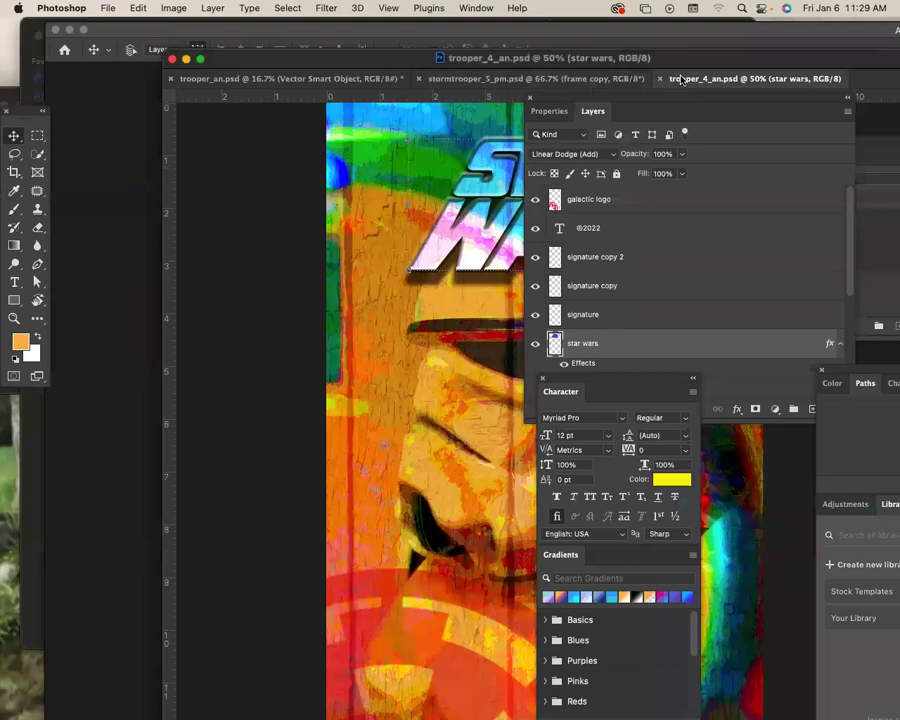
{"action": "left_click", "coordinate": [497, 80]}
{"action": "left_click_drag", "start_coordinate": [240, 55], "coordinate": [50, 24]}
{"action": "key", "text": "super+minus"}
{"action": "key", "text": "super+minus"}
{"action": "left_click_drag", "start_coordinate": [182, 78], "coordinate": [274, 59]}
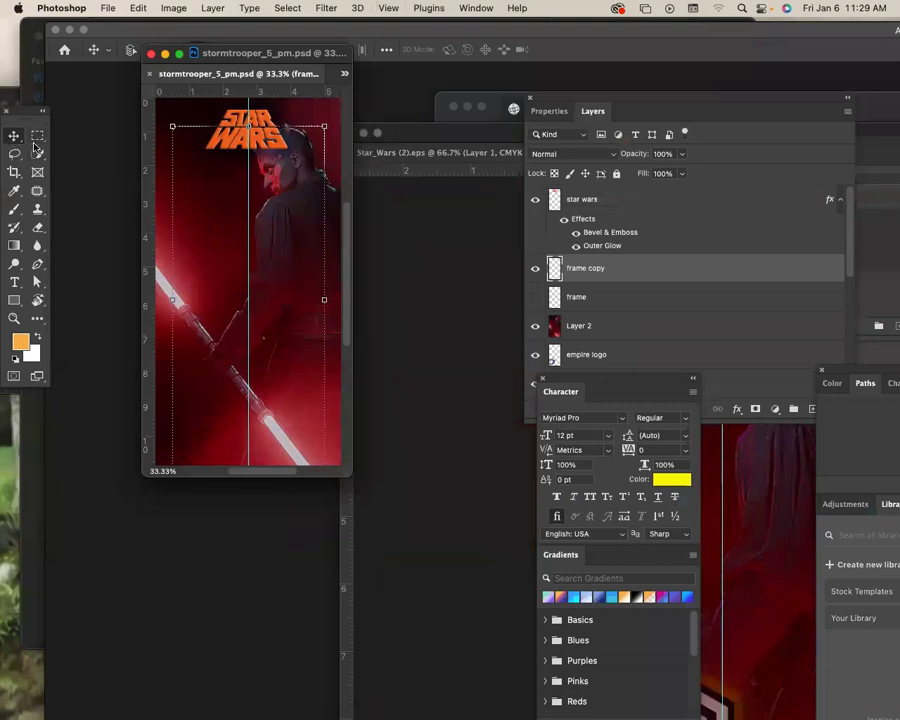
Preview the red lightsaber wallpaper full-screen, then bring the Star_Wars (2).eps document forward.
{"action": "key", "text": "f"}
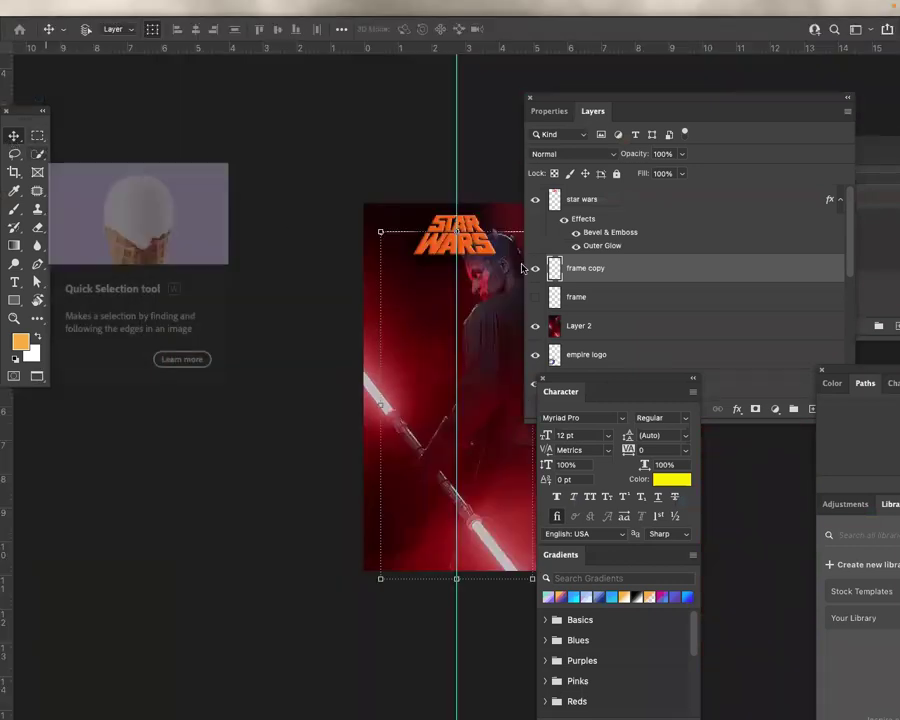
{"action": "key", "text": "f"}
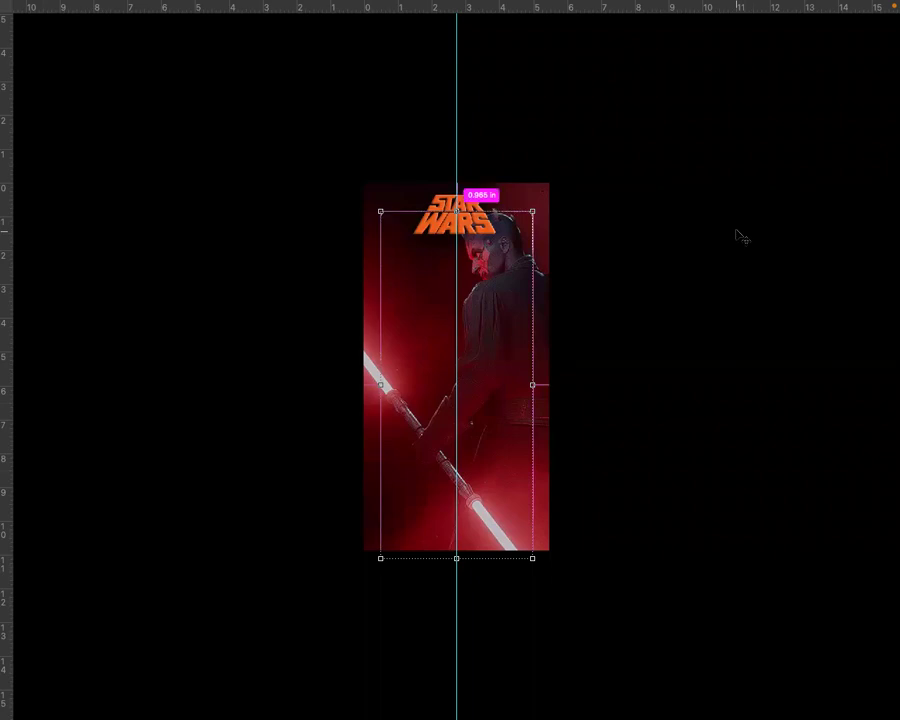
{"action": "key", "text": "ctrl+minus"}
{"action": "key", "text": "ctrl+minus"}
{"action": "key", "text": "ctrl+plus"}
{"action": "key", "text": "ctrl+plus"}
{"action": "key", "text": "ctrl+plus"}
{"action": "key", "text": "ctrl+plus"}
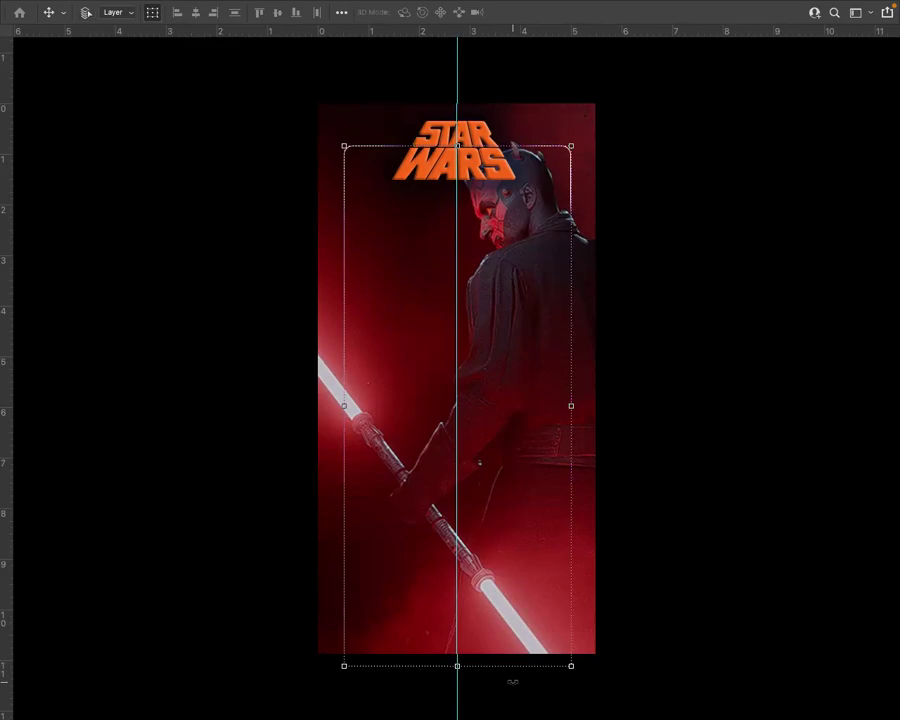
{"action": "key", "text": "f"}
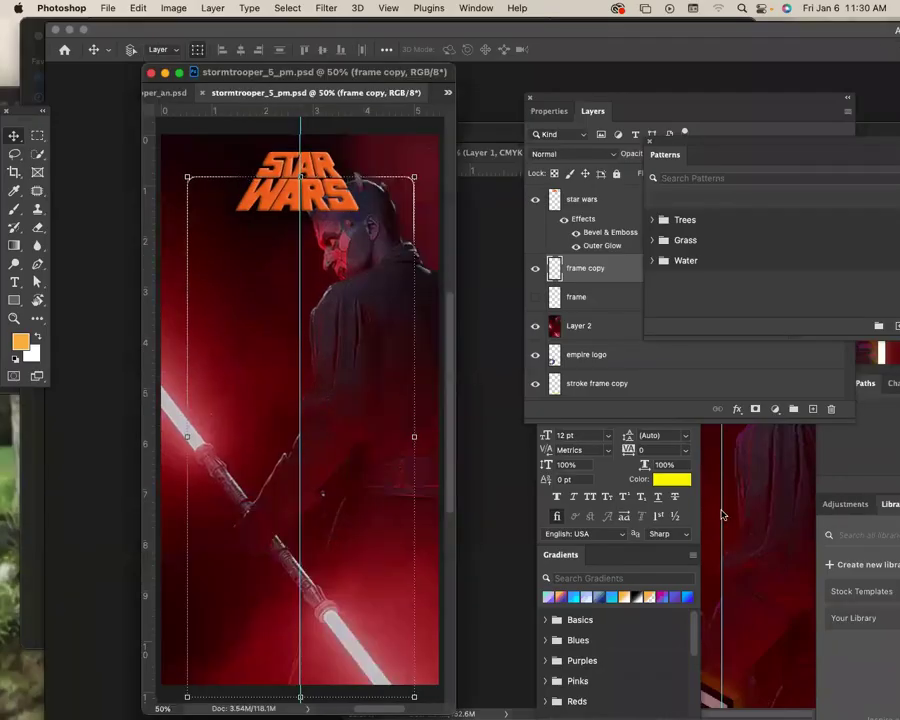
{"action": "left_click", "coordinate": [506, 360]}
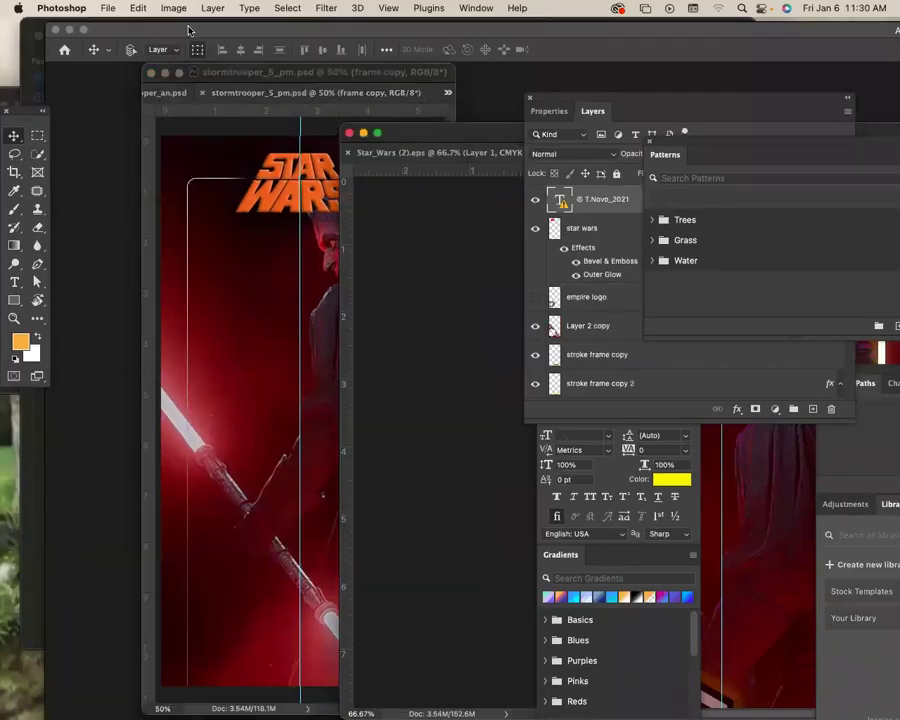